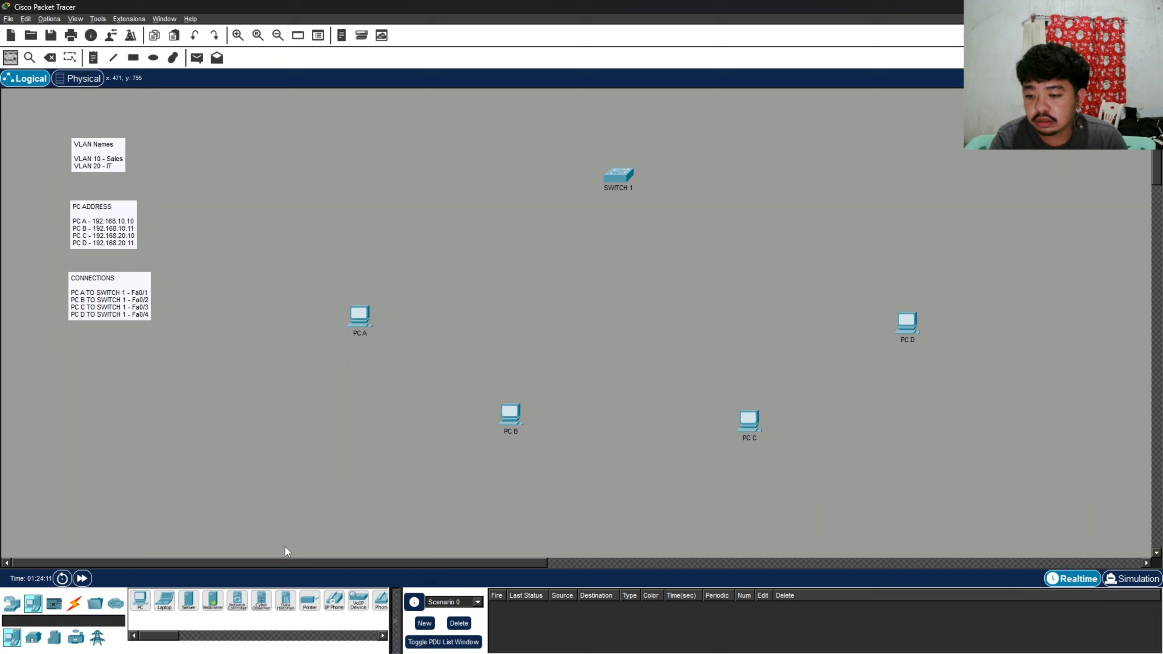
- Connect PC A's FastEthernet0 port to FastEthernet0/1 on Switch 1 with a copper straight-through cable
{"action": "left_click", "coordinate": [74, 603]}
{"action": "left_click", "coordinate": [188, 600]}
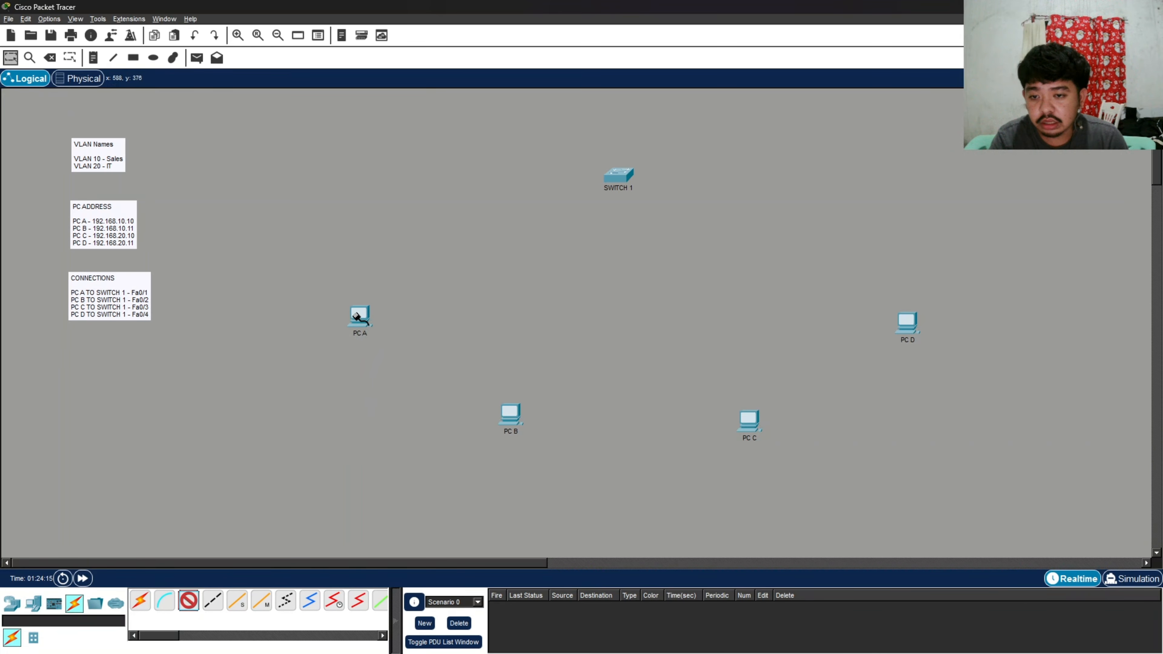
{"action": "left_click", "coordinate": [360, 316]}
{"action": "left_click", "coordinate": [390, 360]}
{"action": "left_click", "coordinate": [620, 180]}
{"action": "left_click", "coordinate": [643, 200]}
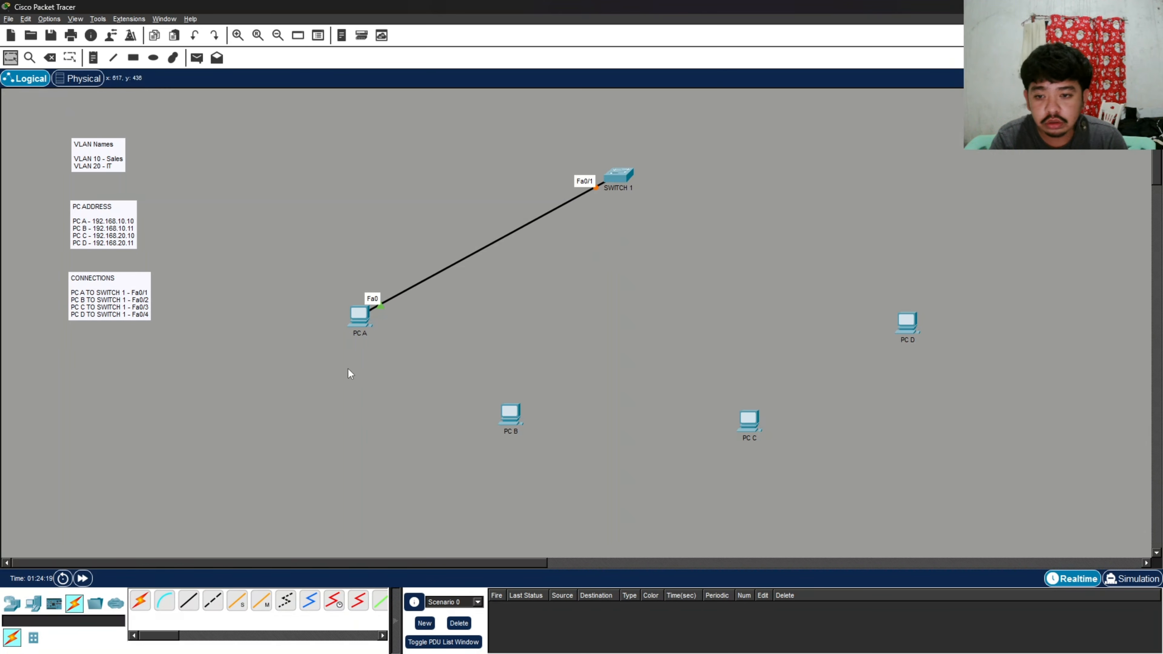
- Cable PC B's FastEthernet0 port to FastEthernet0/2 on Switch 1
{"action": "left_click", "coordinate": [510, 412]}
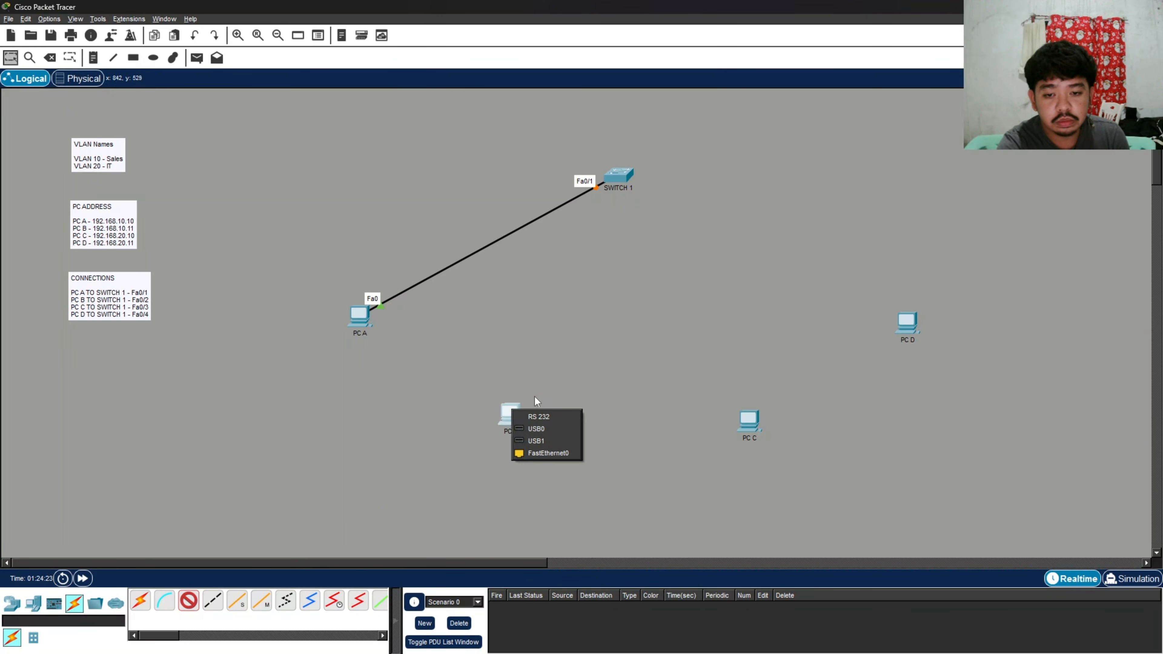
{"action": "left_click", "coordinate": [553, 442]}
{"action": "left_click", "coordinate": [619, 176]}
{"action": "left_click", "coordinate": [642, 202]}
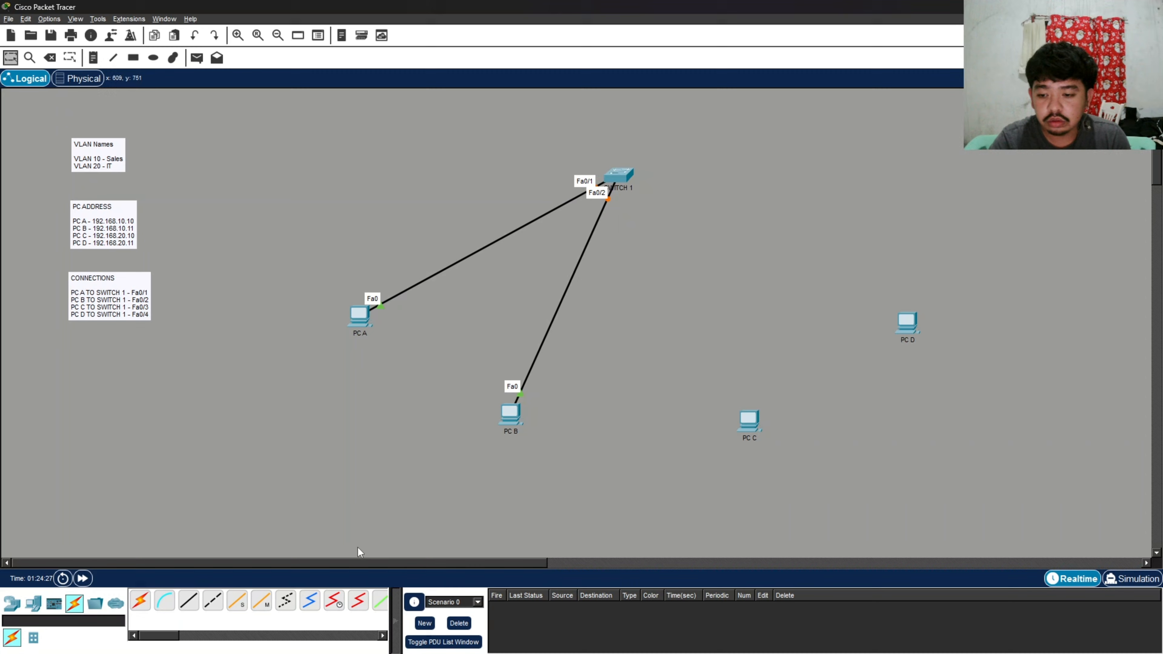
- Connect PC C's FastEthernet0 port to FastEthernet0/3 on Switch 1 with a copper straight-through cable
{"action": "left_click", "coordinate": [189, 601]}
{"action": "left_click", "coordinate": [749, 420]}
{"action": "left_click", "coordinate": [779, 468]}
{"action": "left_click", "coordinate": [619, 176]}
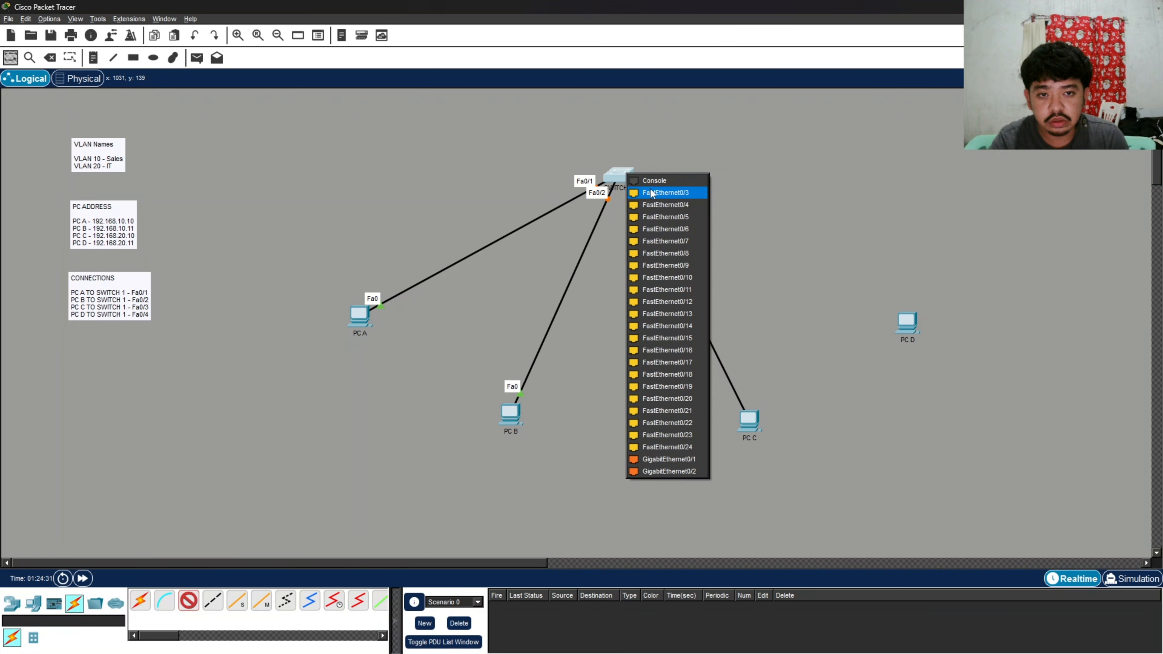
{"action": "left_click", "coordinate": [644, 224]}
- Cable PC D's FastEthernet0 port to FastEthernet0/4 on Switch 1 with copper straight-through and fast-forward the simulation time
{"action": "left_click", "coordinate": [188, 600]}
{"action": "left_click", "coordinate": [909, 323]}
{"action": "left_click", "coordinate": [945, 371]}
{"action": "left_click", "coordinate": [620, 176]}
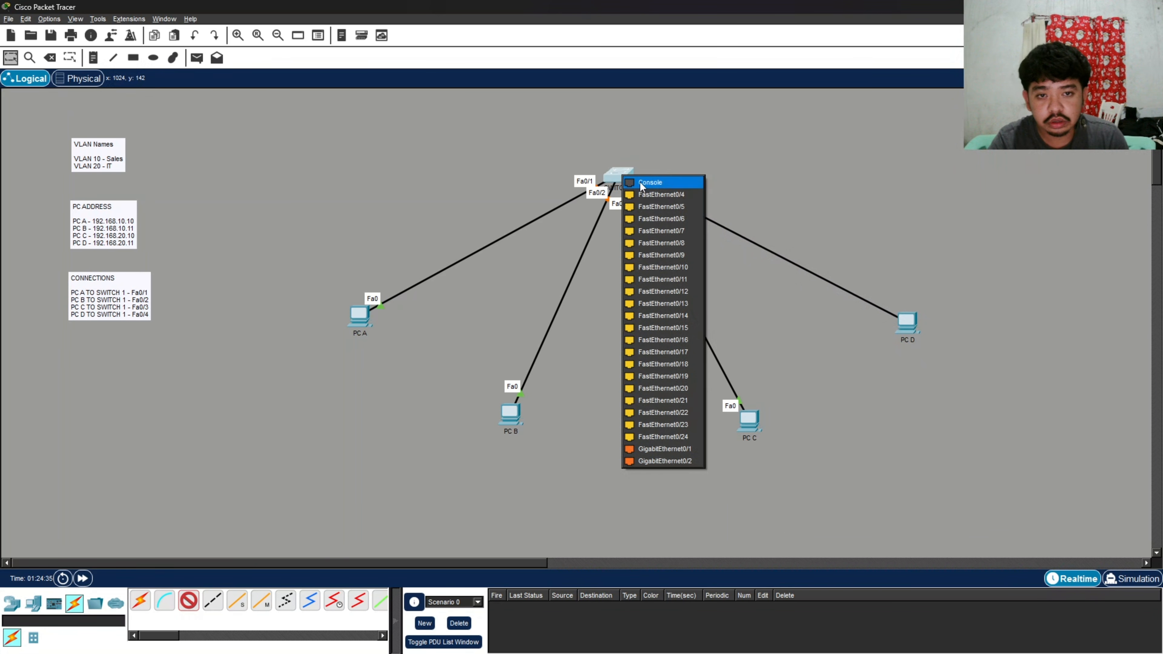
{"action": "left_click", "coordinate": [650, 232]}
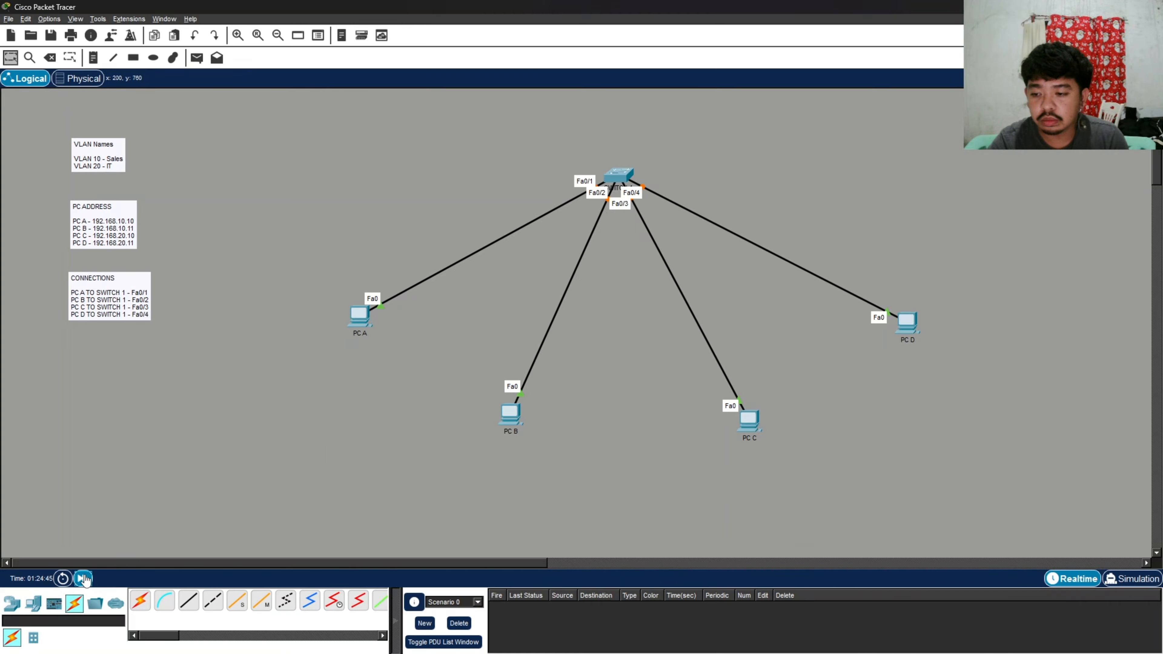
{"action": "left_click", "coordinate": [83, 578]}
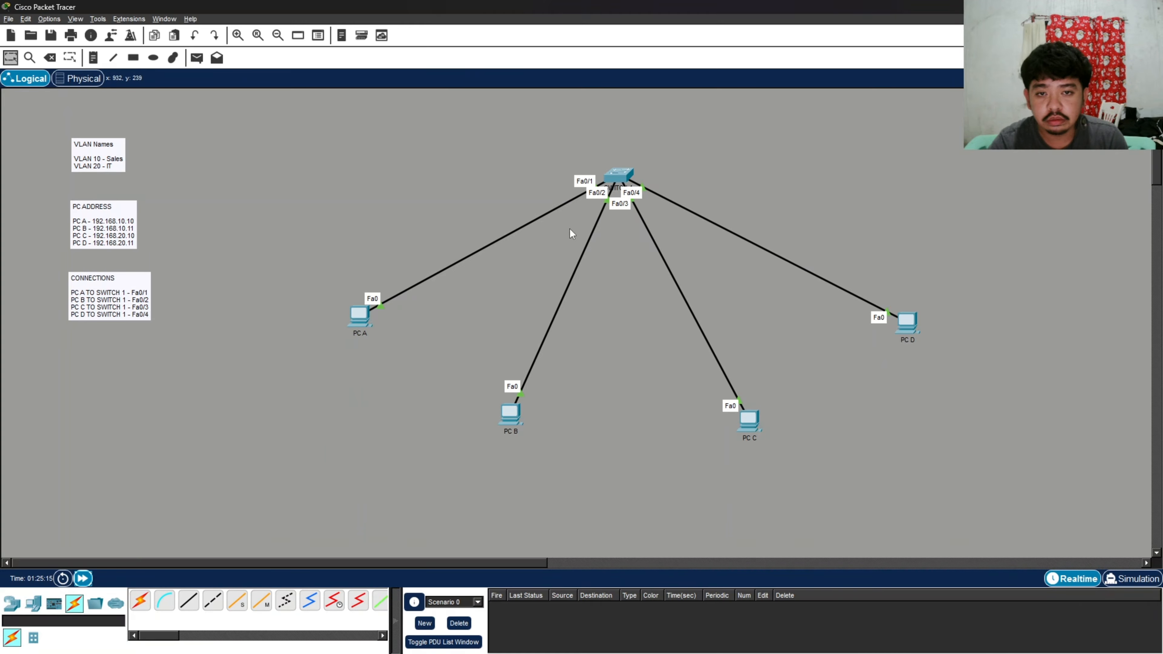
- Open Switch 1's command line and enter global configuration mode with ena and conf t
{"action": "left_click", "coordinate": [613, 175]}
{"action": "left_click", "coordinate": [406, 74]}
{"action": "key", "text": "Return"}
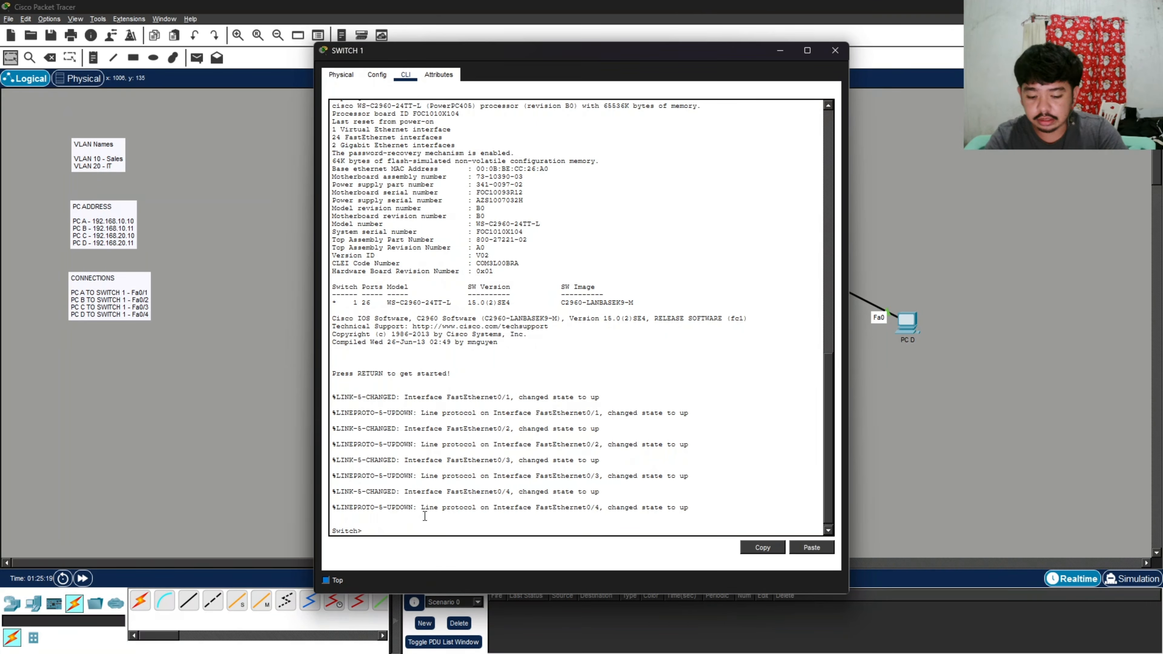
{"action": "type", "text": "ena"}
{"action": "key", "text": "Return"}
{"action": "type", "text": "conf t"}
{"action": "key", "text": "Return"}
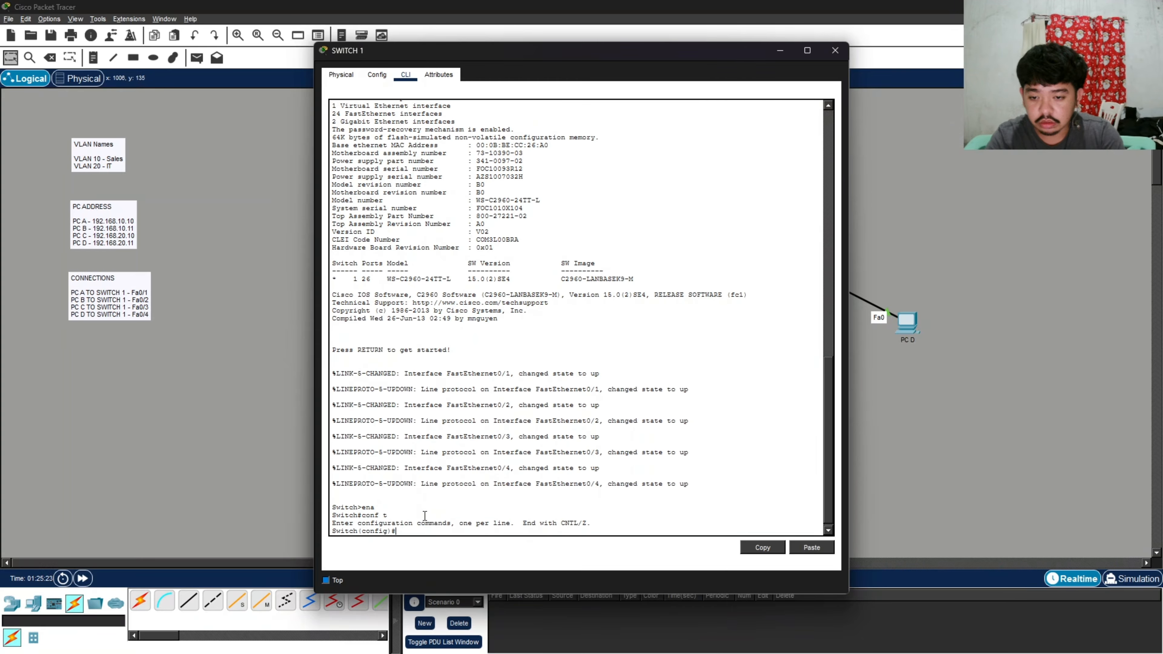
- Set the switch's hostname to S1 and replace it with SW1
{"action": "type", "text": "ho S1"}
{"action": "key", "text": "Return"}
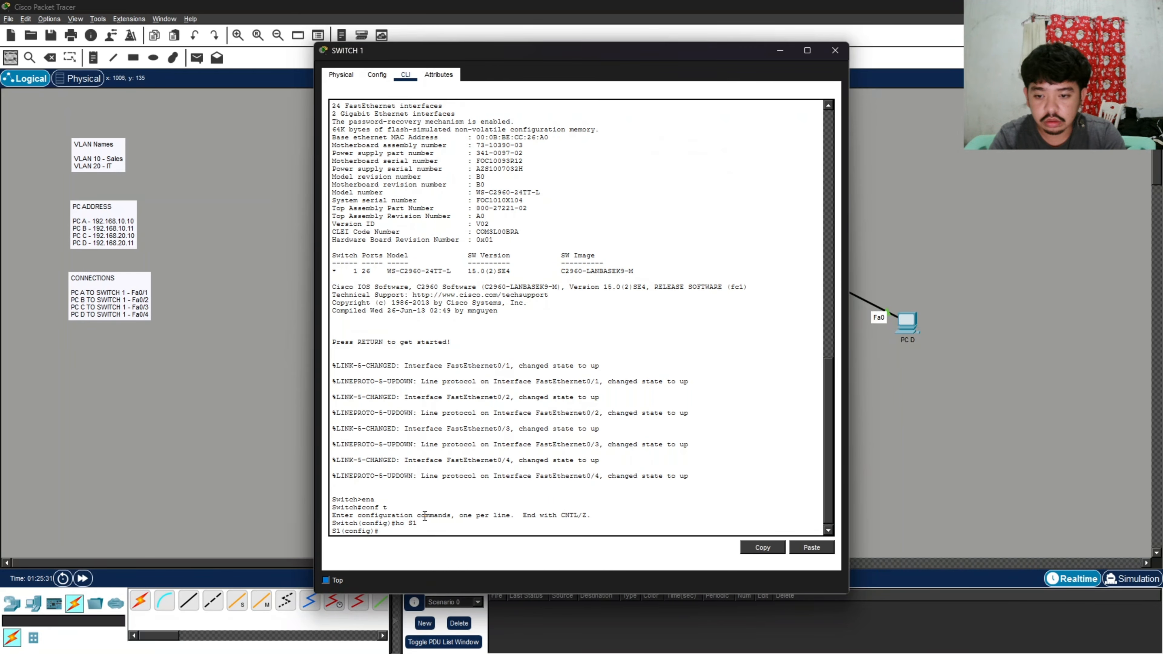
{"action": "type", "text": "ho S"}
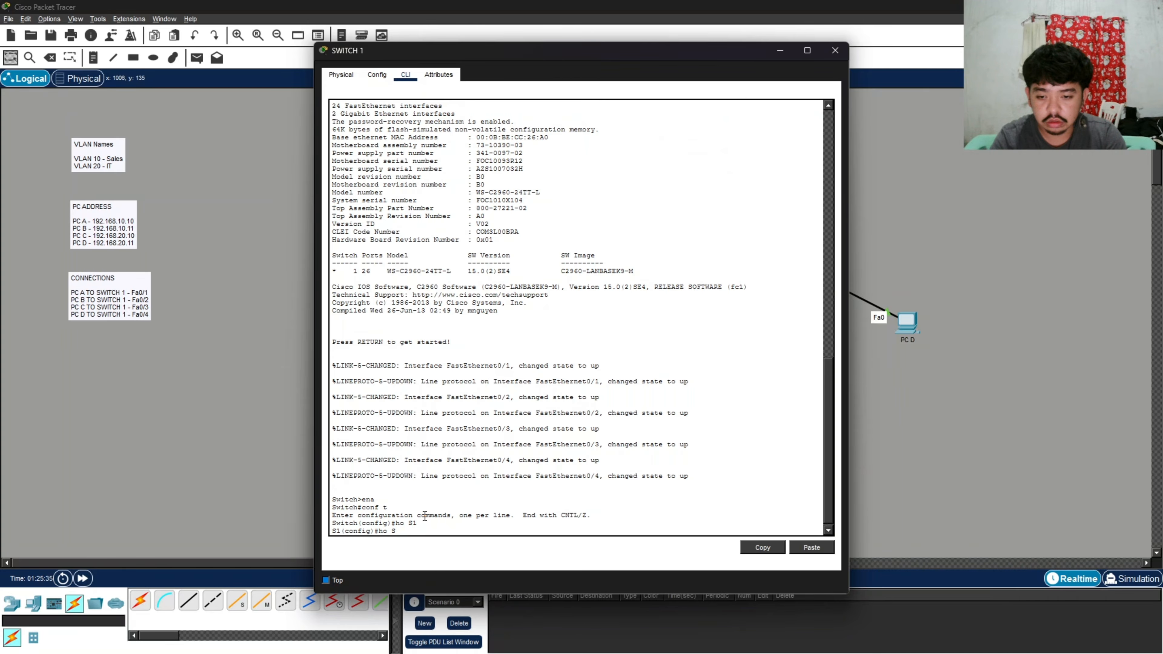
{"action": "type", "text": "W1"}
{"action": "key", "text": "Return"}
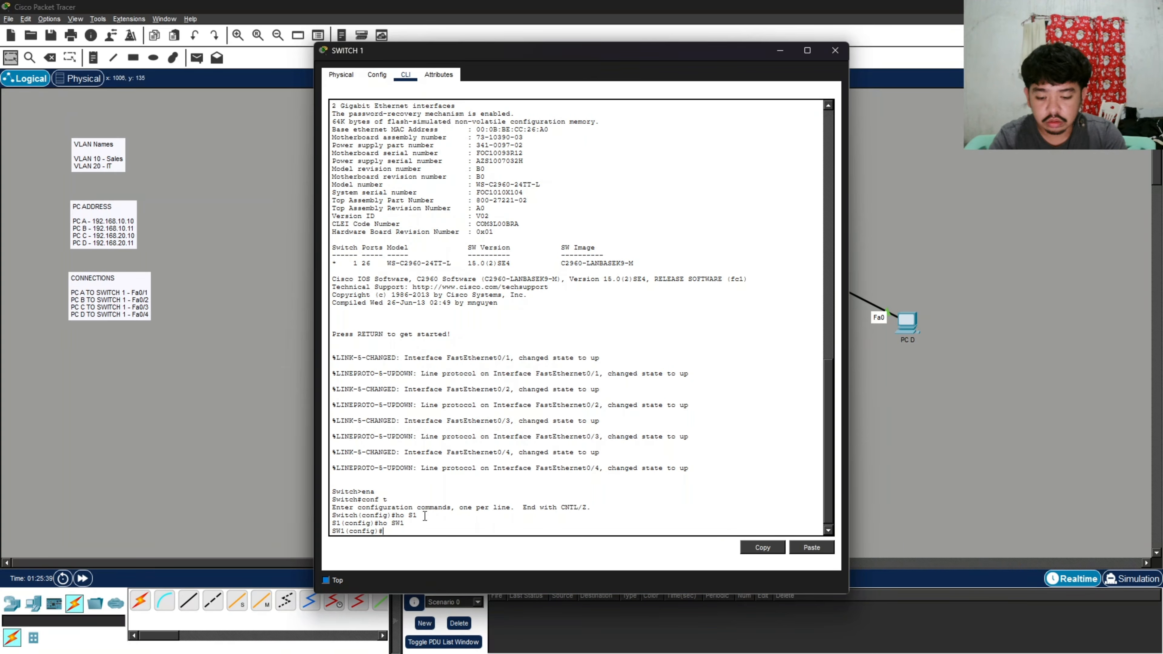
- Create VLAN 10 on the switch and name it Sales
{"action": "type", "text": "vlan 10"}
{"action": "key", "text": "Return"}
{"action": "type", "text": "name "}
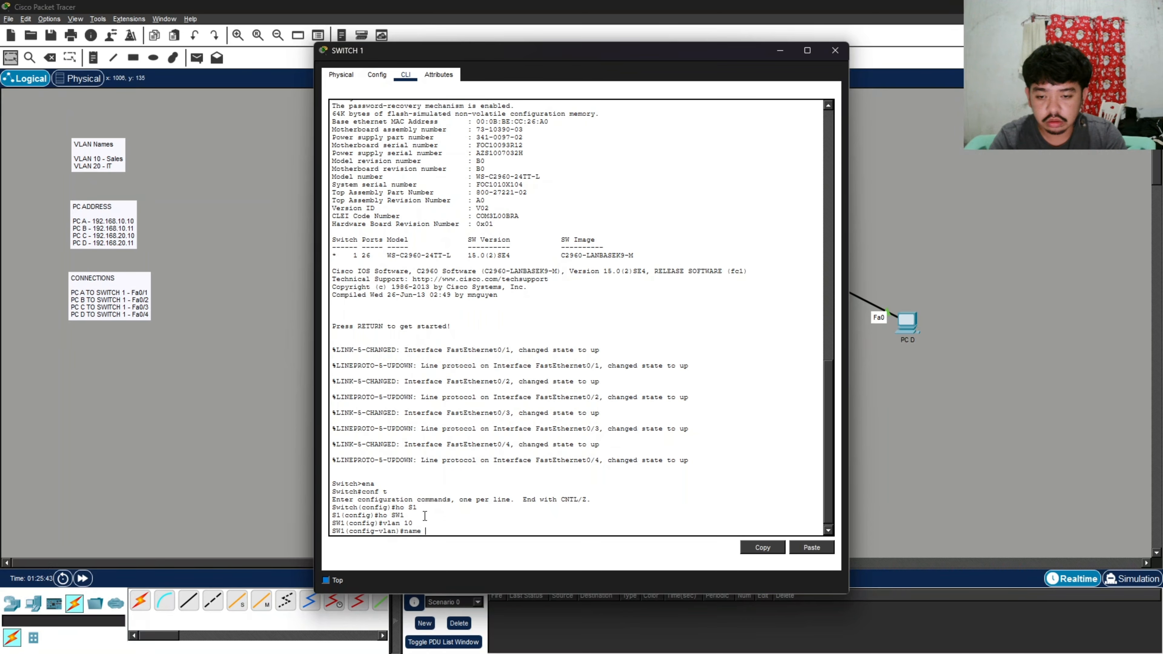
{"action": "type", "text": "Sales"}
{"action": "key", "text": "Return"}
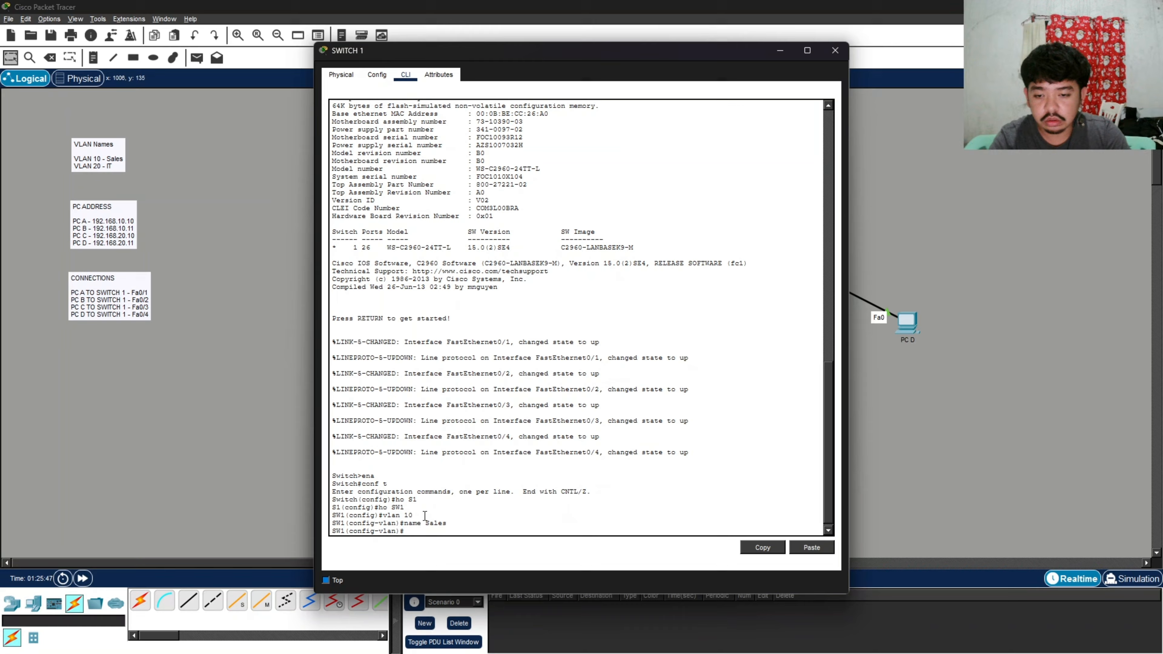
- Create VLAN 20 on the switch and name it IT
{"action": "type", "text": "vlan 20"}
{"action": "key", "text": "Return"}
{"action": "type", "text": "name"}
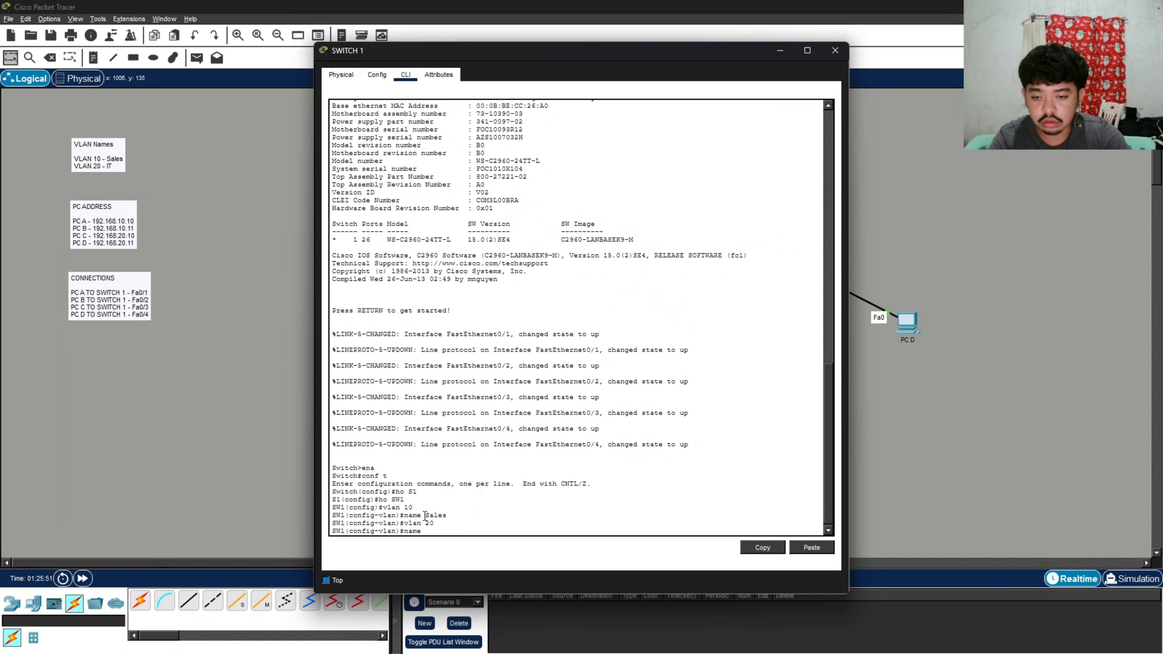
{"action": "type", "text": " IT"}
{"action": "key", "text": "Return"}
{"action": "key", "text": "Return"}
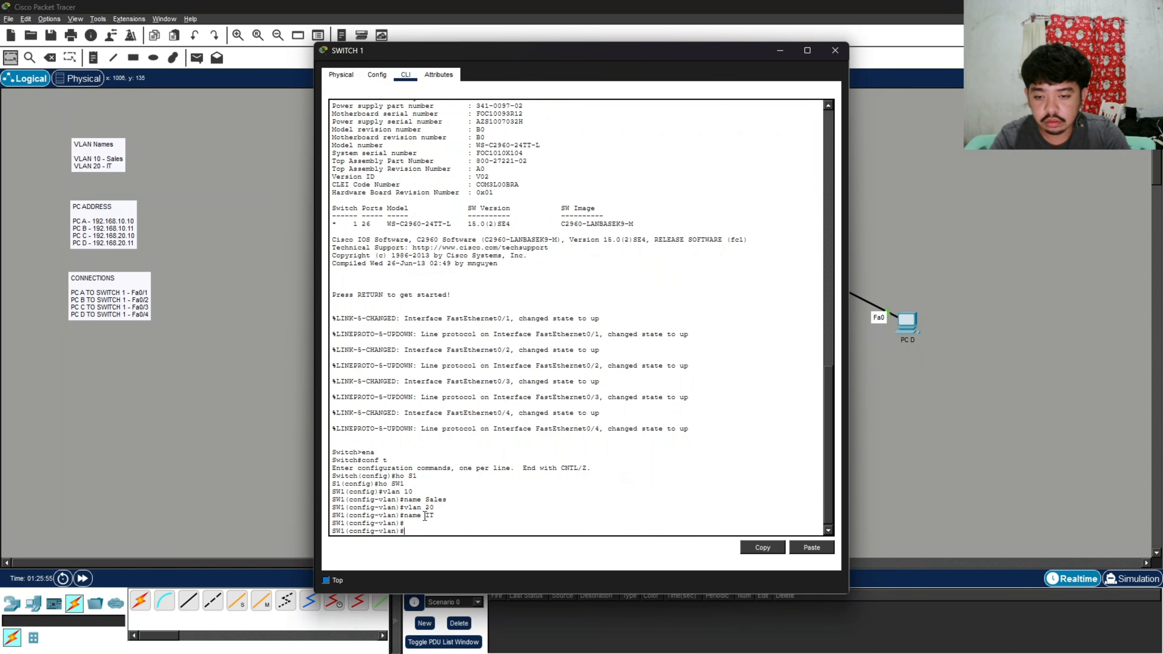
- Enter interface fa0/1 and set its switchport mode to access
{"action": "type", "text": "int fa0/1"}
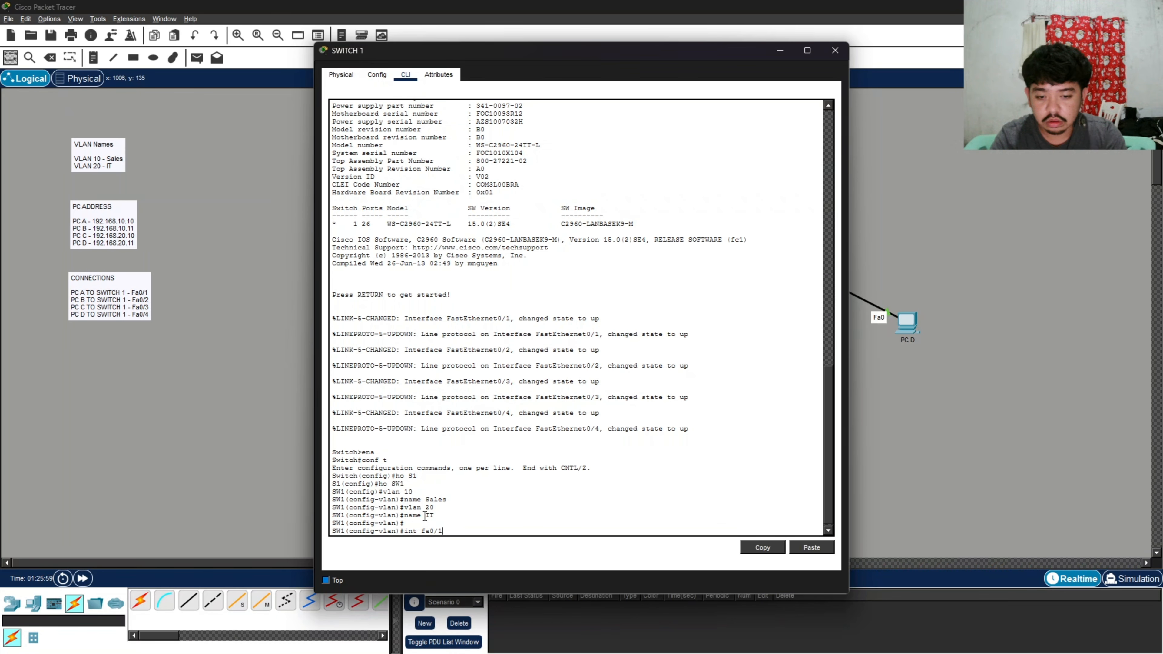
{"action": "key", "text": "Return"}
{"action": "key", "text": "Return"}
{"action": "type", "text": "sw mode "}
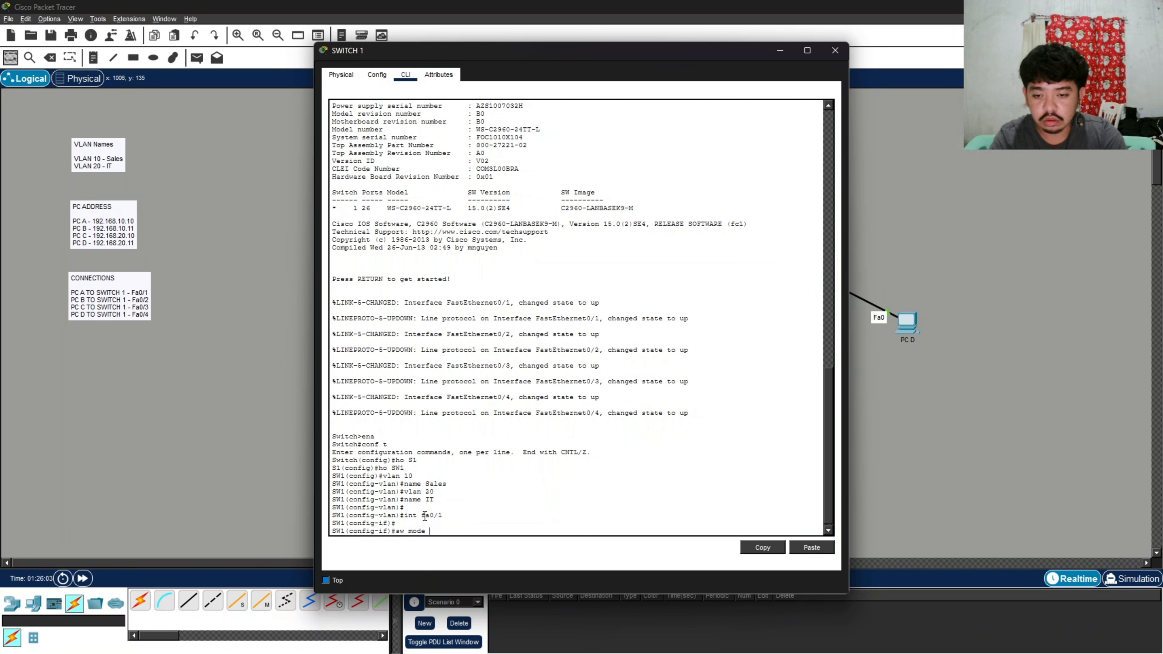
{"action": "type", "text": "access"}
{"action": "key", "text": "Return"}
- Assign interface fa0/1 to access VLAN 10
{"action": "type", "text": "s"}
{"action": "key", "text": "Return"}
{"action": "key", "text": "Return"}
{"action": "type", "text": "s"}
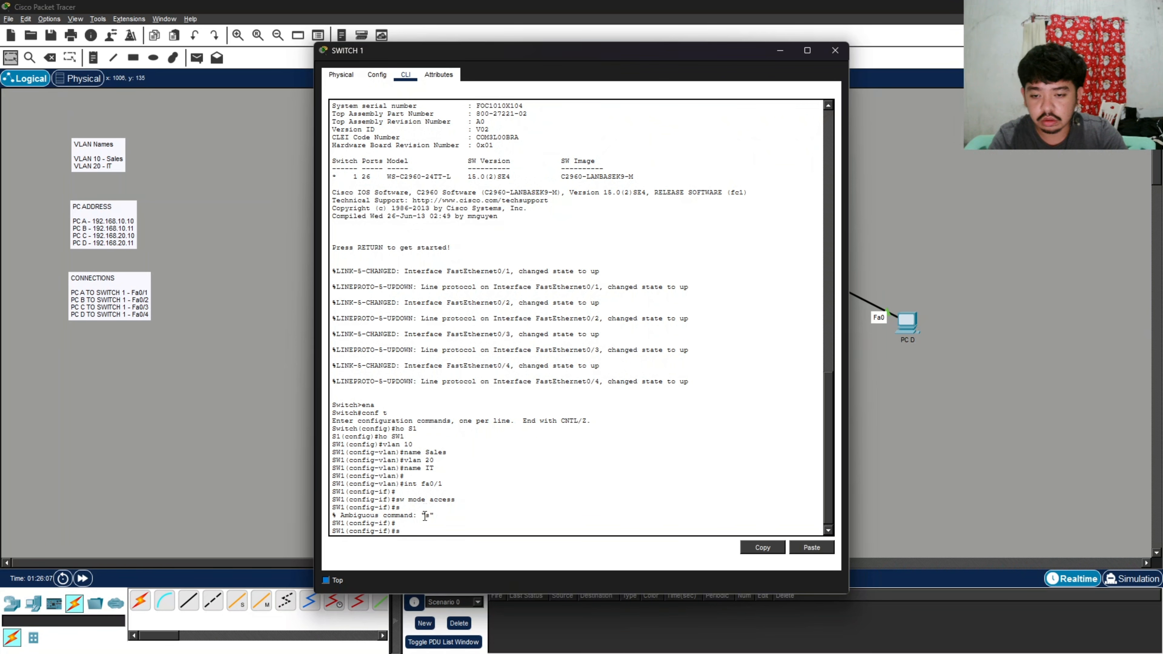
{"action": "type", "text": "w acc vlan 10"}
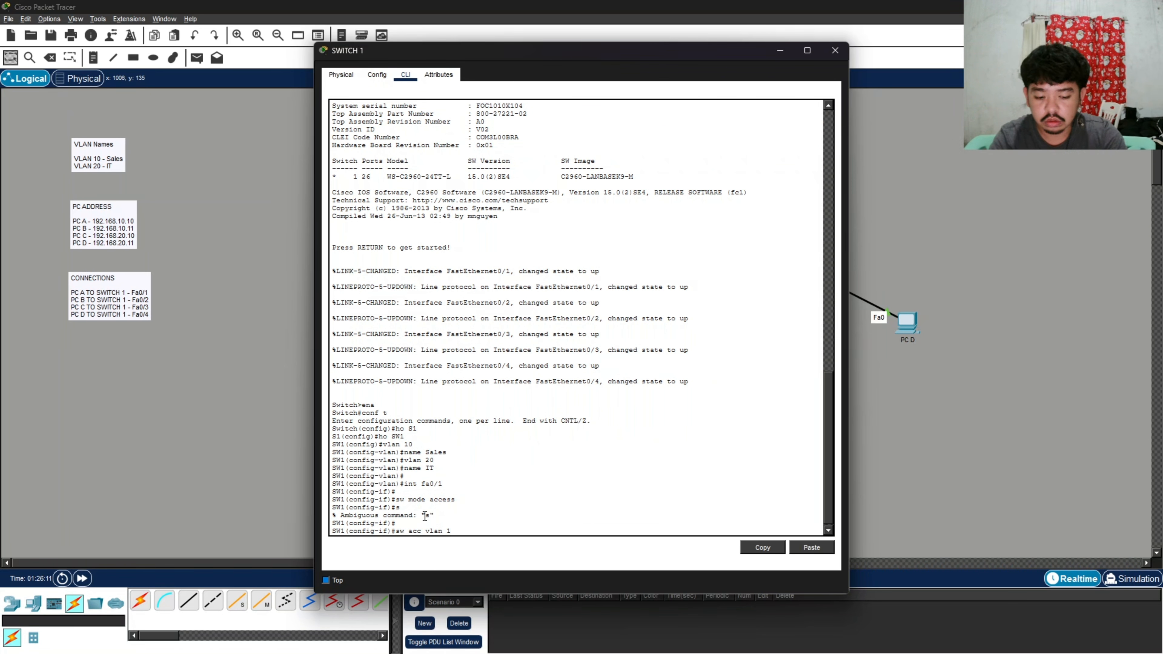
{"action": "key", "text": "Return"}
{"action": "key", "text": "Return"}
{"action": "key", "text": "Return"}
- Enter interface fa0/2 and set its switchport mode to access
{"action": "type", "text": "int fa"}
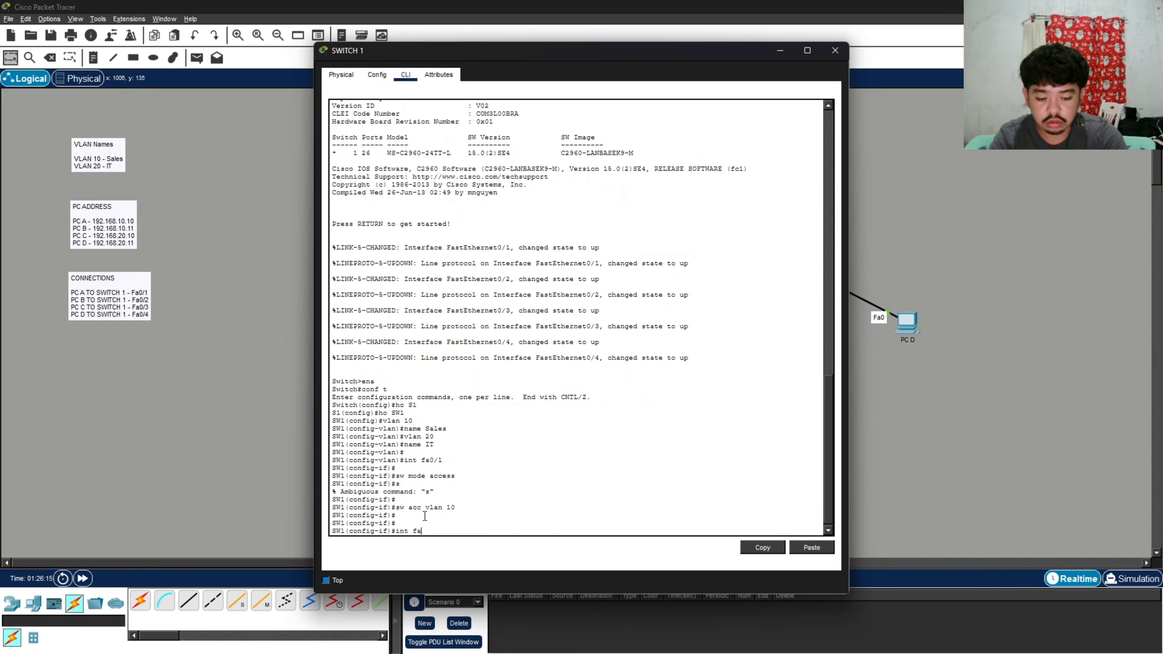
{"action": "type", "text": "0/2"}
{"action": "key", "text": "Return"}
{"action": "key", "text": "Return"}
{"action": "key", "text": "Return"}
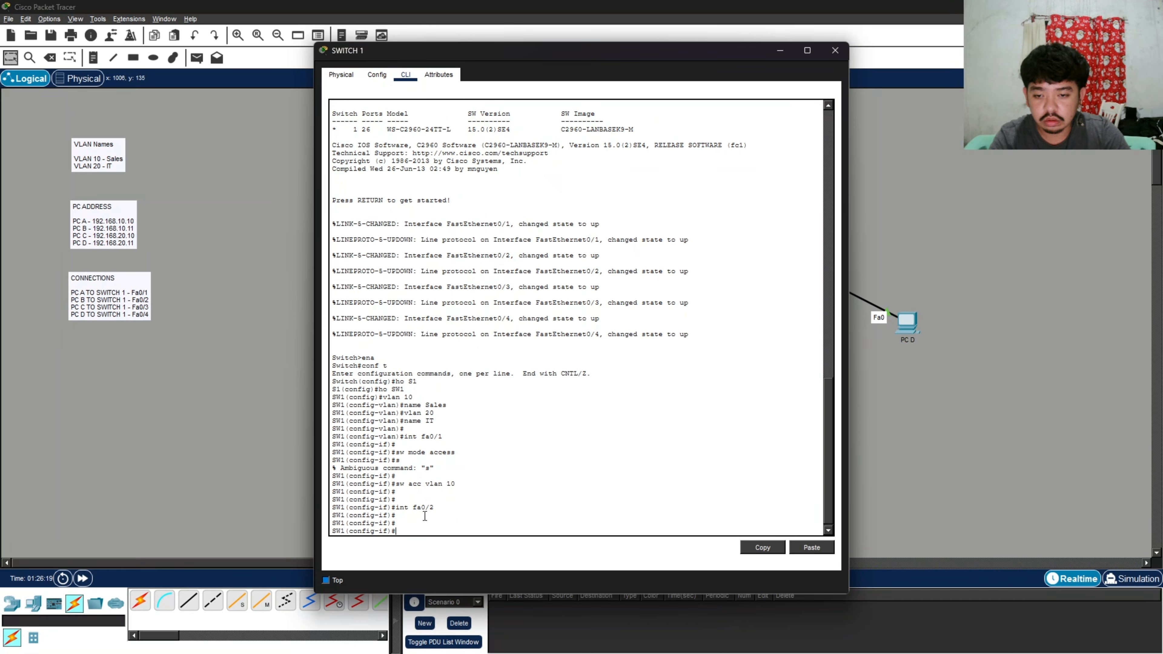
{"action": "type", "text": "sw mode access"}
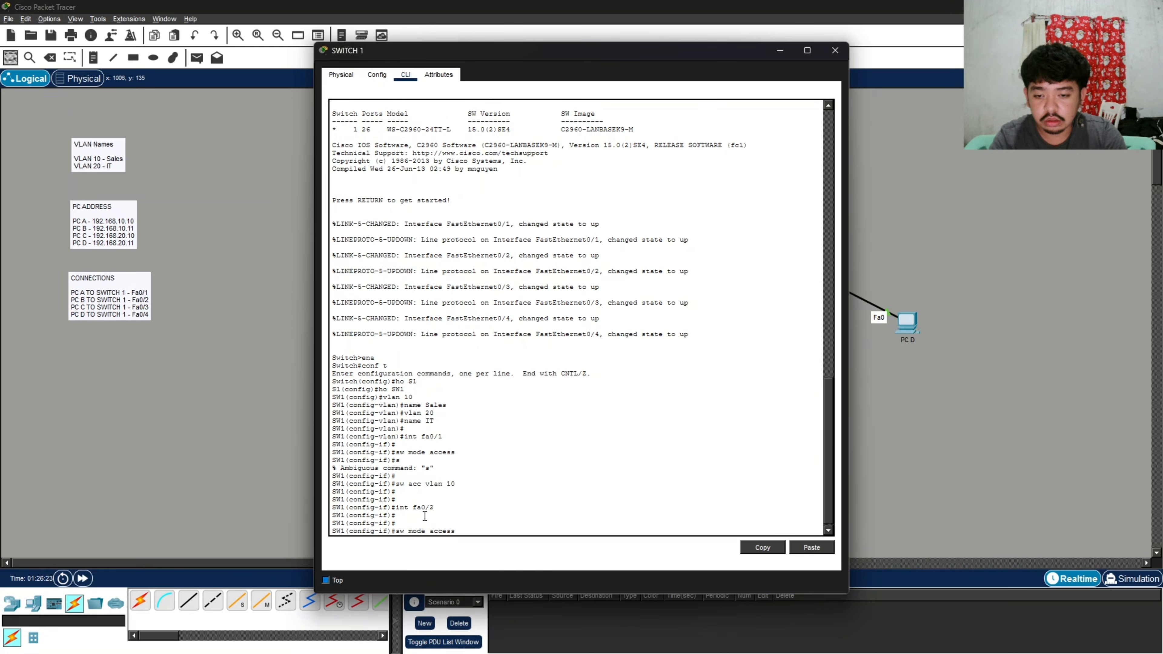
{"action": "key", "text": "Return"}
{"action": "key", "text": "Return"}
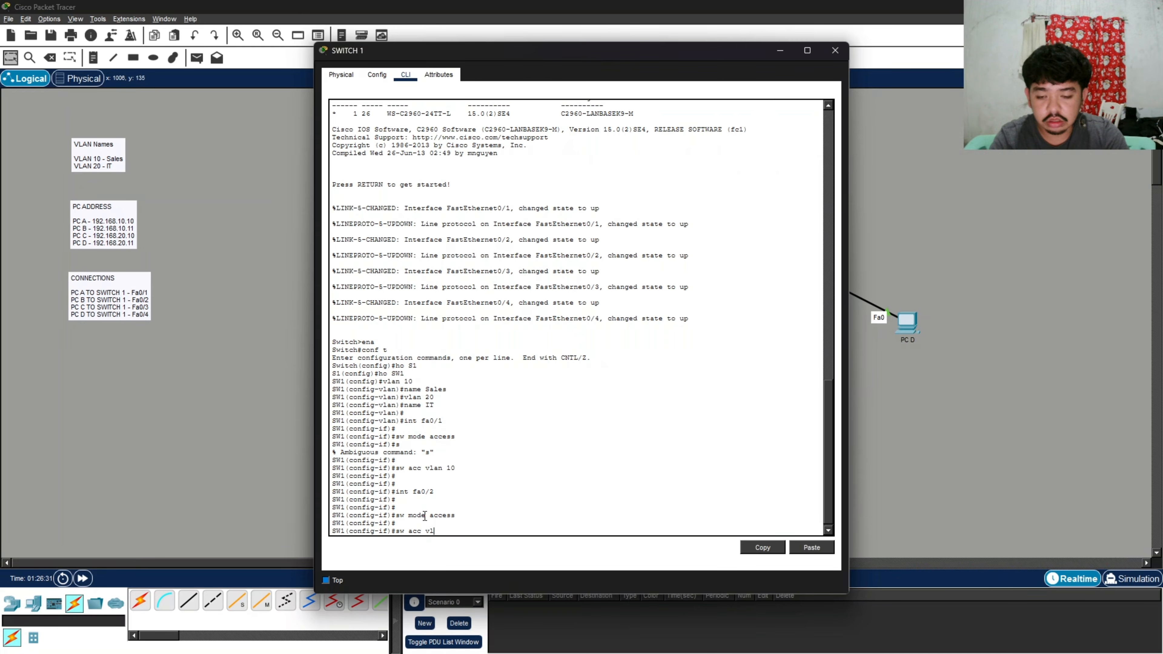
- Assign interface fa0/2 to access VLAN 10
{"action": "type", "text": "sw acc vlan 10"}
{"action": "key", "text": "Return"}
{"action": "key", "text": "Return"}
{"action": "key", "text": "Return"}
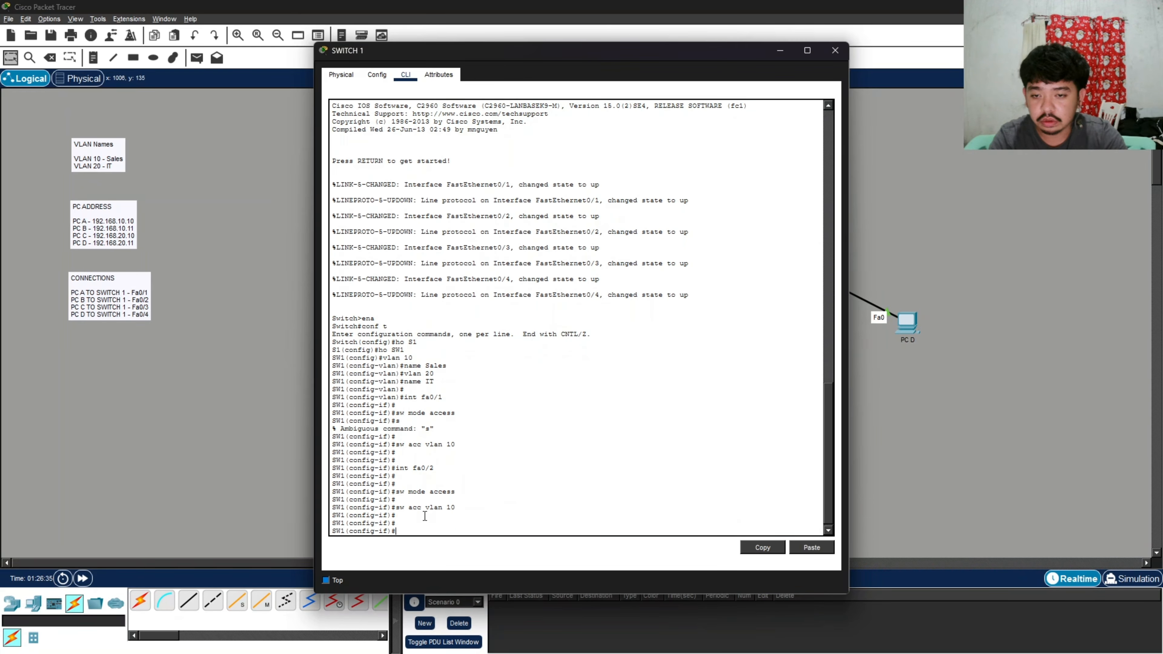
- Enter interface fa0/3 and set its switchport mode to access
{"action": "type", "text": "int fa0/"}
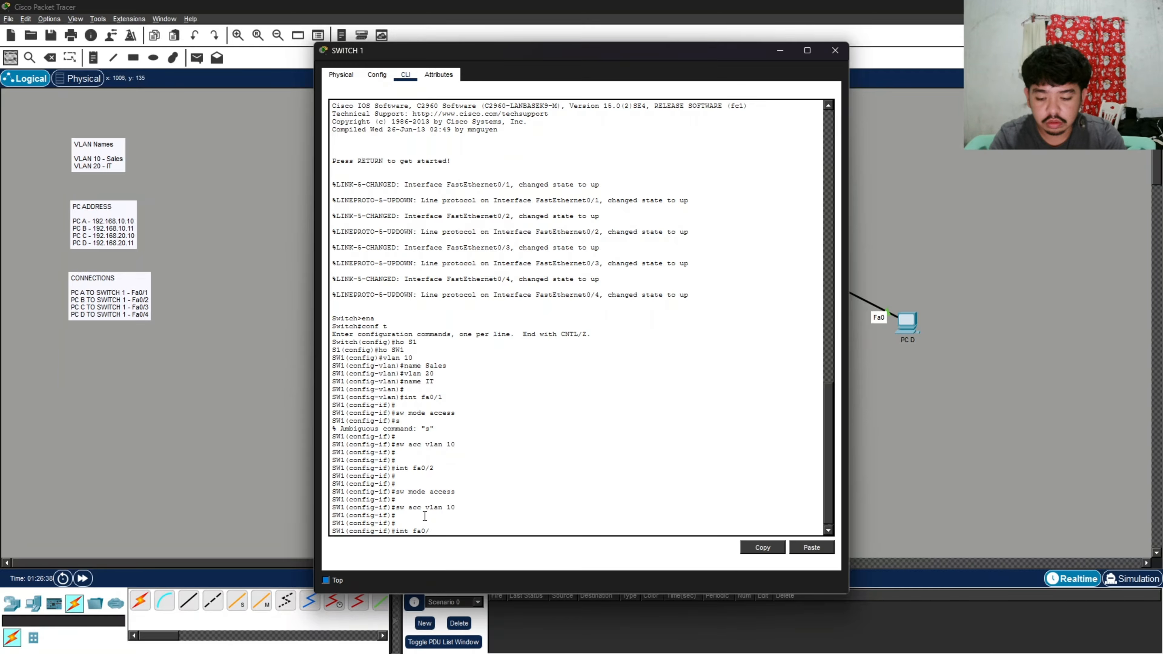
{"action": "type", "text": "3"}
{"action": "key", "text": "Return"}
{"action": "key", "text": "Return"}
{"action": "key", "text": "Return"}
{"action": "type", "text": "sw mode ac"}
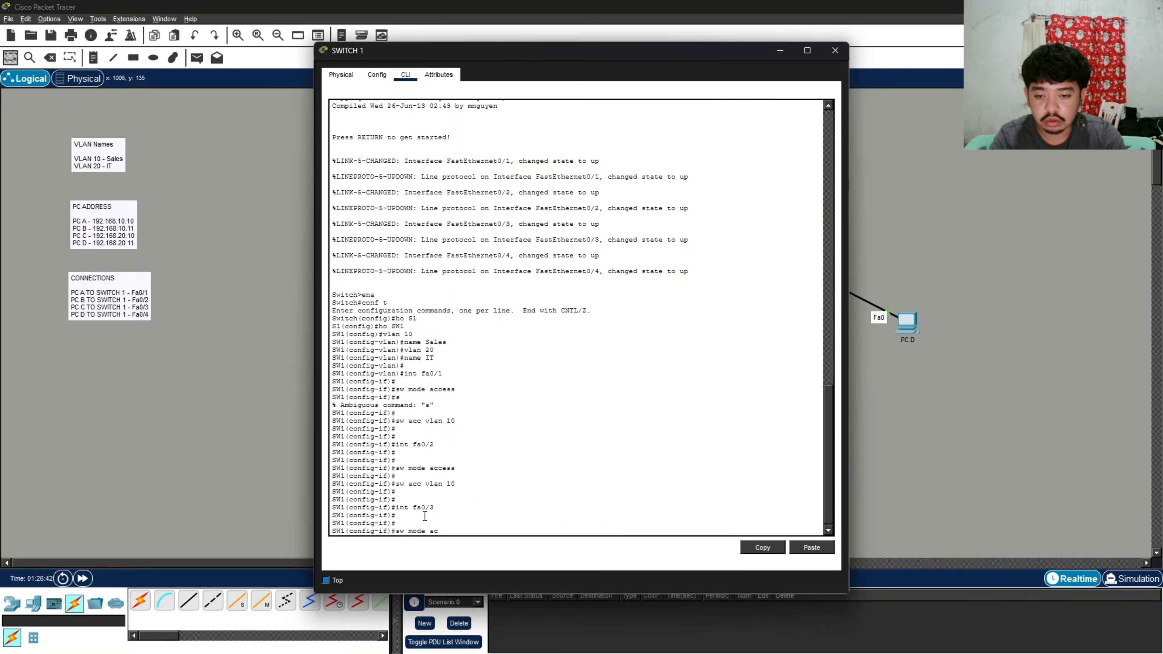
{"action": "type", "text": "c"}
{"action": "key", "text": "Return"}
{"action": "key", "text": "Return"}
- Assign interface fa0/3 to access VLAN 20
{"action": "type", "text": "sw acc vlan 20"}
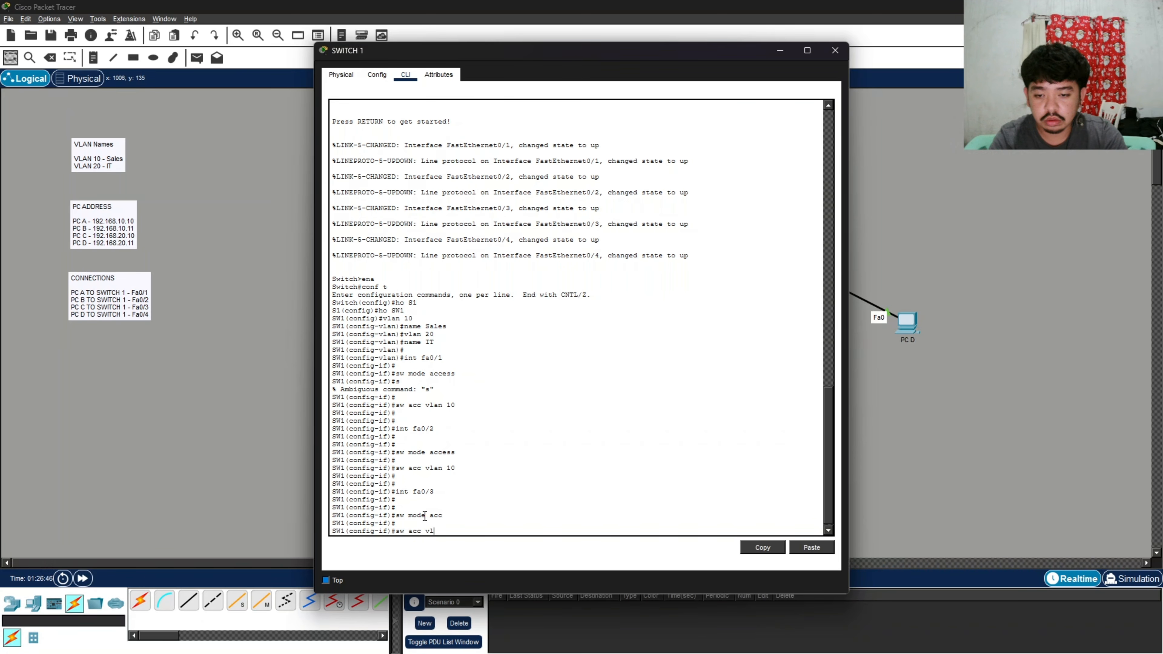
{"action": "key", "text": "Return"}
{"action": "key", "text": "Return"}
{"action": "key", "text": "Return"}
- Enter interface fa0/4 and set its switchport mode to access
{"action": "type", "text": "int fa0/4"}
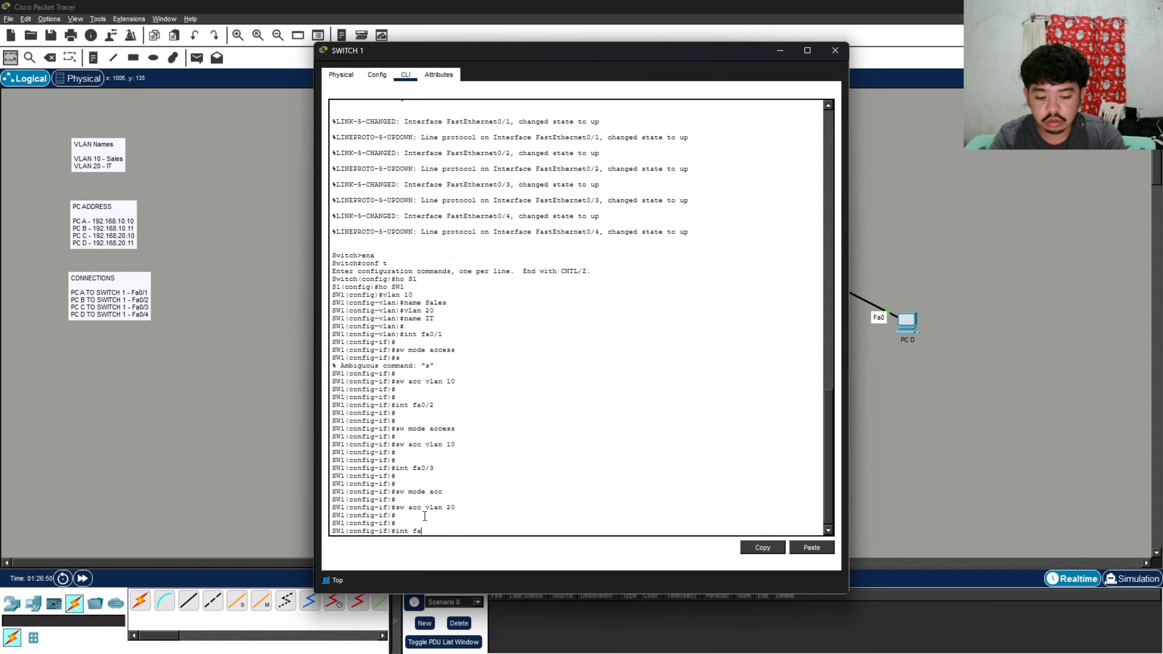
{"action": "key", "text": "Return"}
{"action": "key", "text": "Return"}
{"action": "key", "text": "Return"}
{"action": "type", "text": "sw mode accss"}
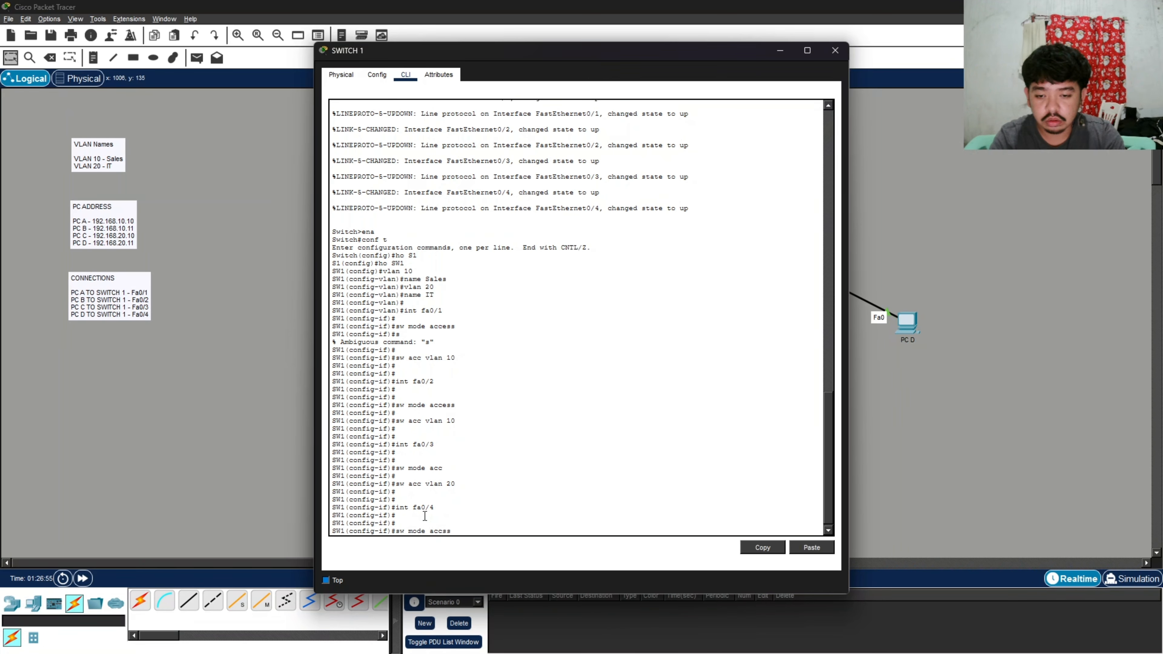
{"action": "key", "text": "Return"}
{"action": "type", "text": "sw mode acc"}
{"action": "key", "text": "Return"}
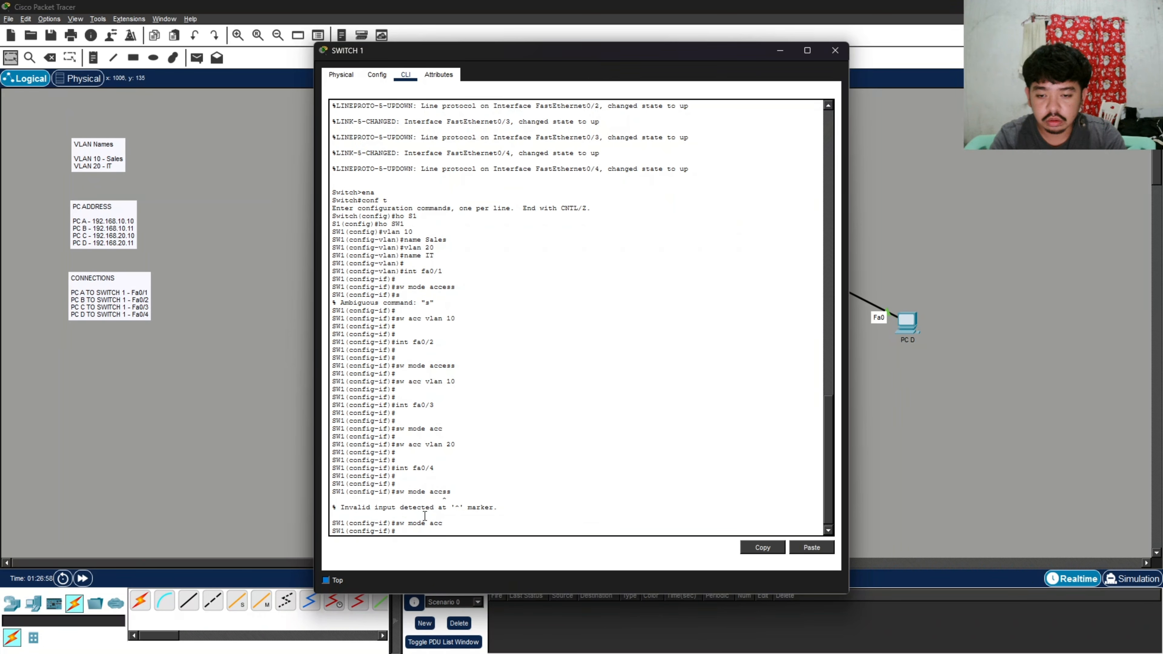
{"action": "key", "text": "Return"}
- Assign interface fa0/4 to access VLAN 20
{"action": "type", "text": "sw acc vlan 20"}
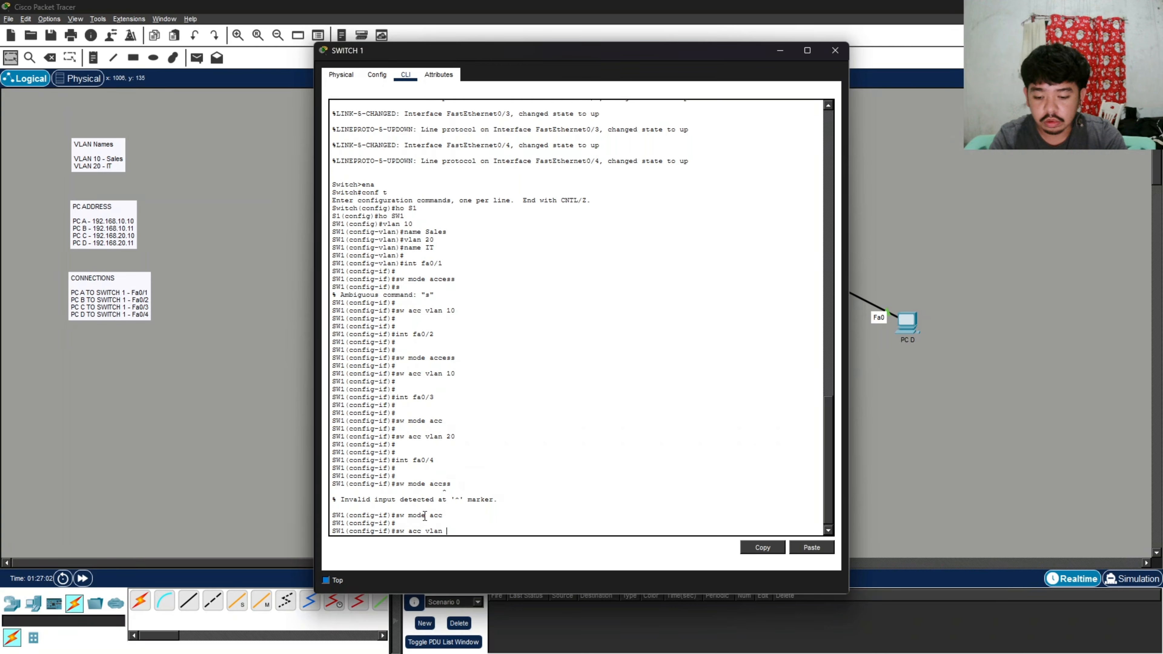
{"action": "key", "text": "Return"}
{"action": "key", "text": "Return"}
{"action": "key", "text": "Return"}
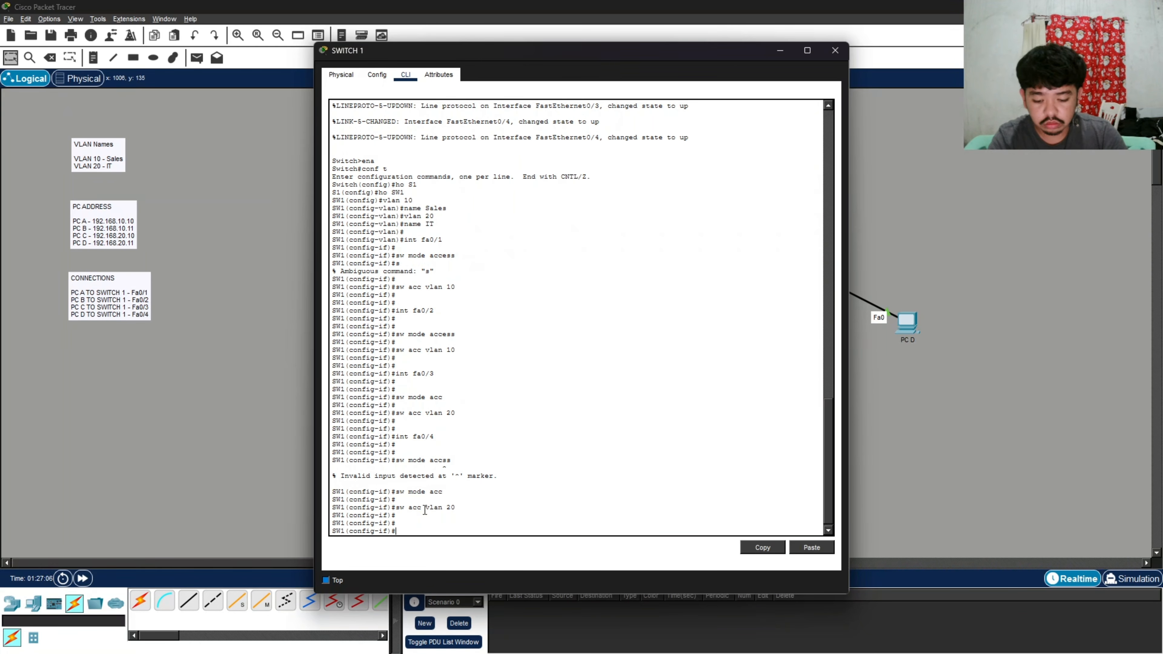
- Leave configuration mode on SW1 with end and return to the privileged EXEC prompt
{"action": "type", "text": "end"}
{"action": "key", "text": "Return"}
{"action": "key", "text": "Return"}
{"action": "key", "text": "Return"}
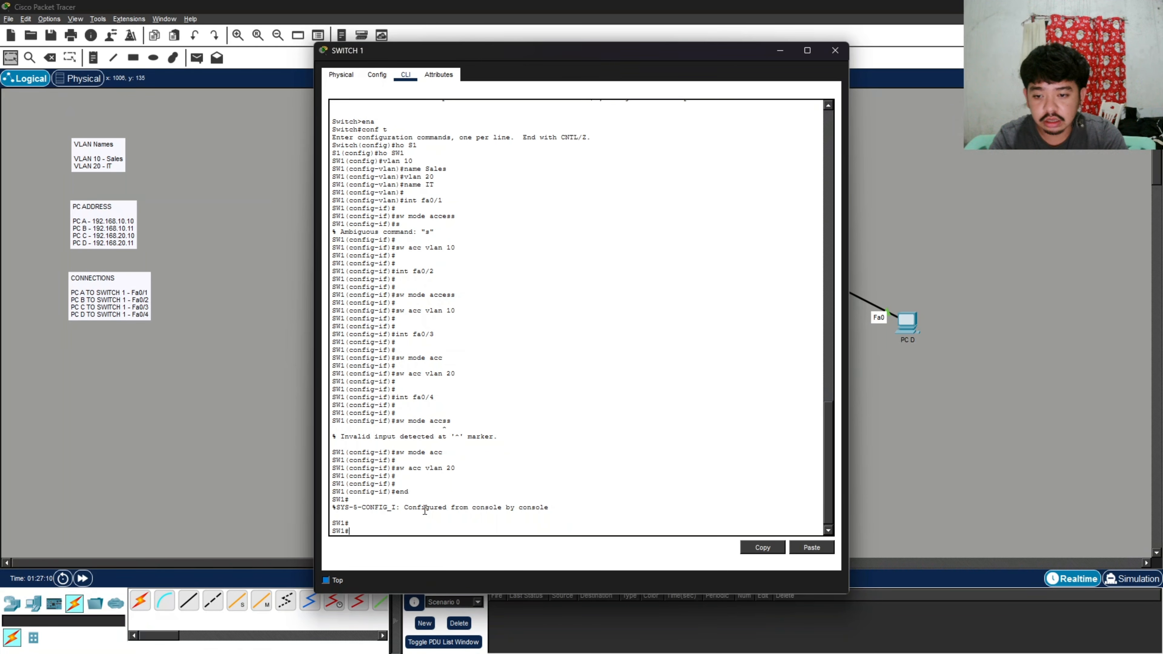
- Run show vlan brief on SW1, review the VLAN names and port assignments, and close the switch window
{"action": "type", "text": "show vlan brief"}
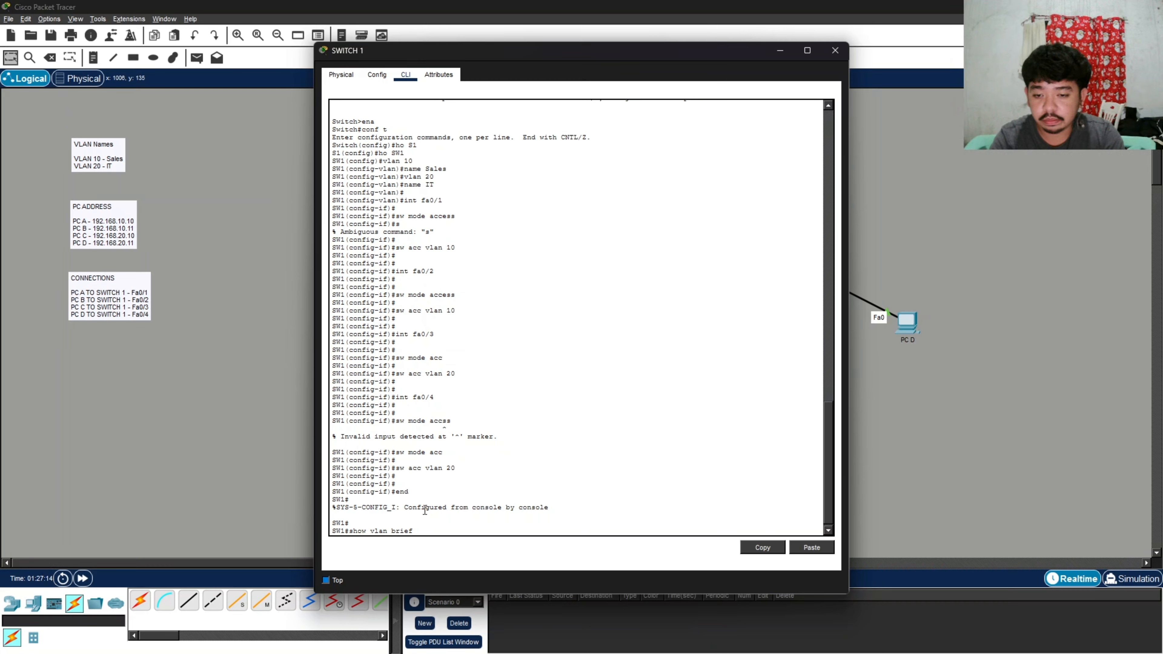
{"action": "key", "text": "Return"}
{"action": "key", "text": "Return"}
{"action": "key", "text": "Return"}
{"action": "key", "text": "Return"}
{"action": "key", "text": "Return"}
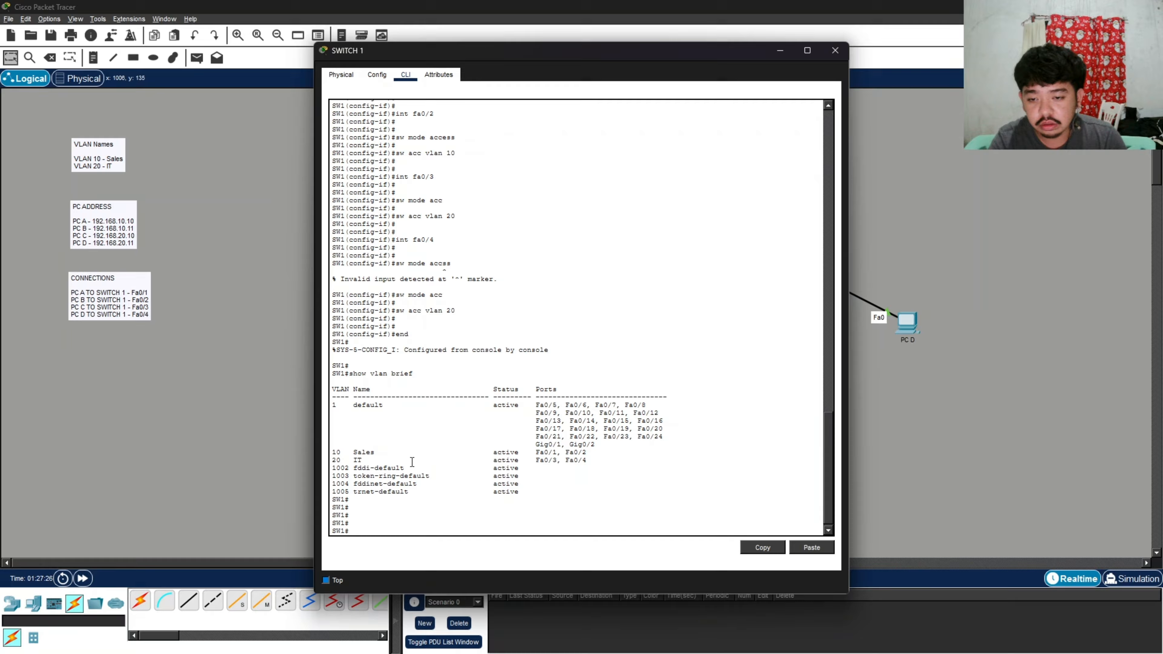
{"action": "left_click_drag", "start_coordinate": [368, 463], "coordinate": [354, 461]}
{"action": "left_click", "coordinate": [494, 421]}
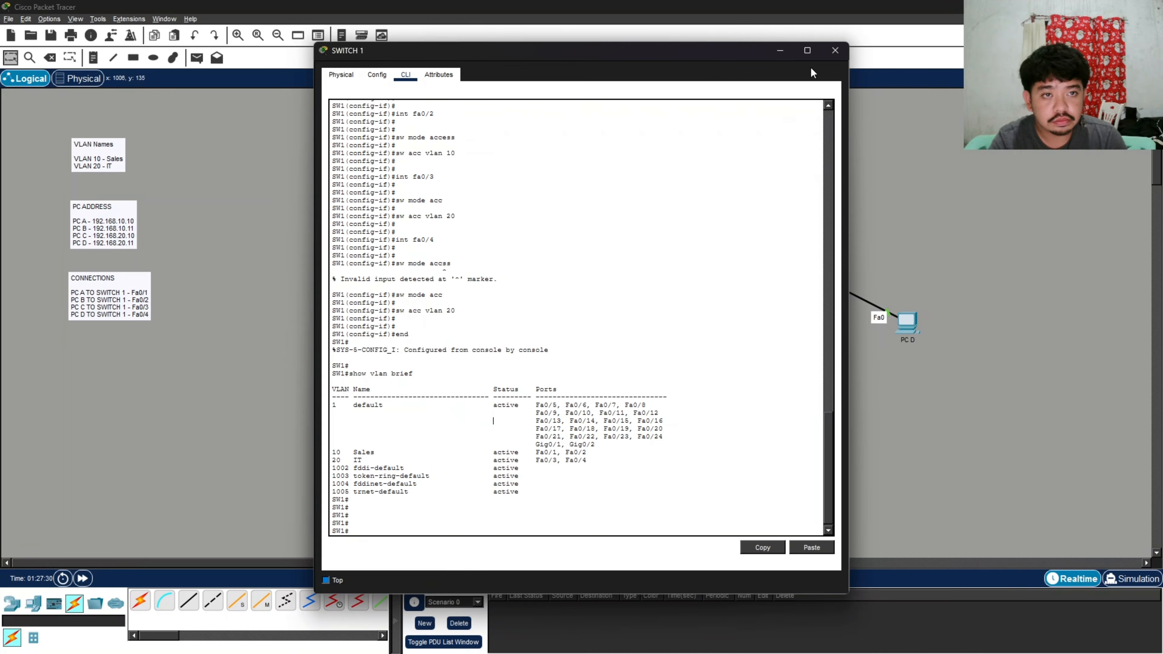
{"action": "left_click", "coordinate": [829, 50]}
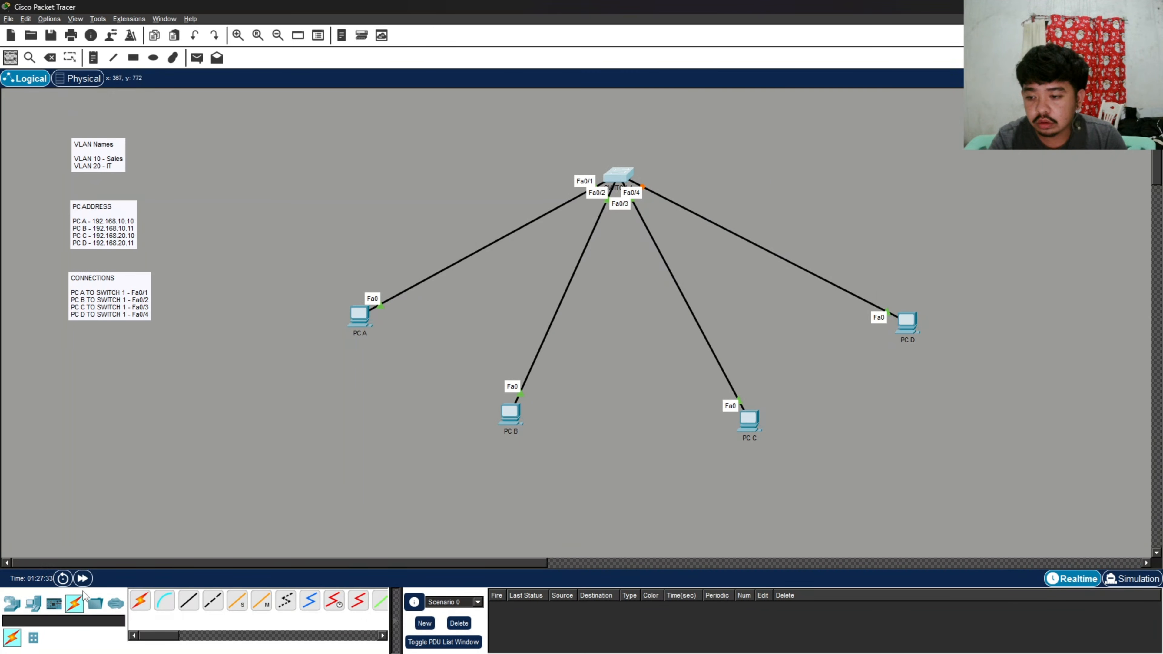
- Fast-forward the simulation time and give PC A the static IPv4 address 192.168.10.10
{"action": "left_click", "coordinate": [82, 578]}
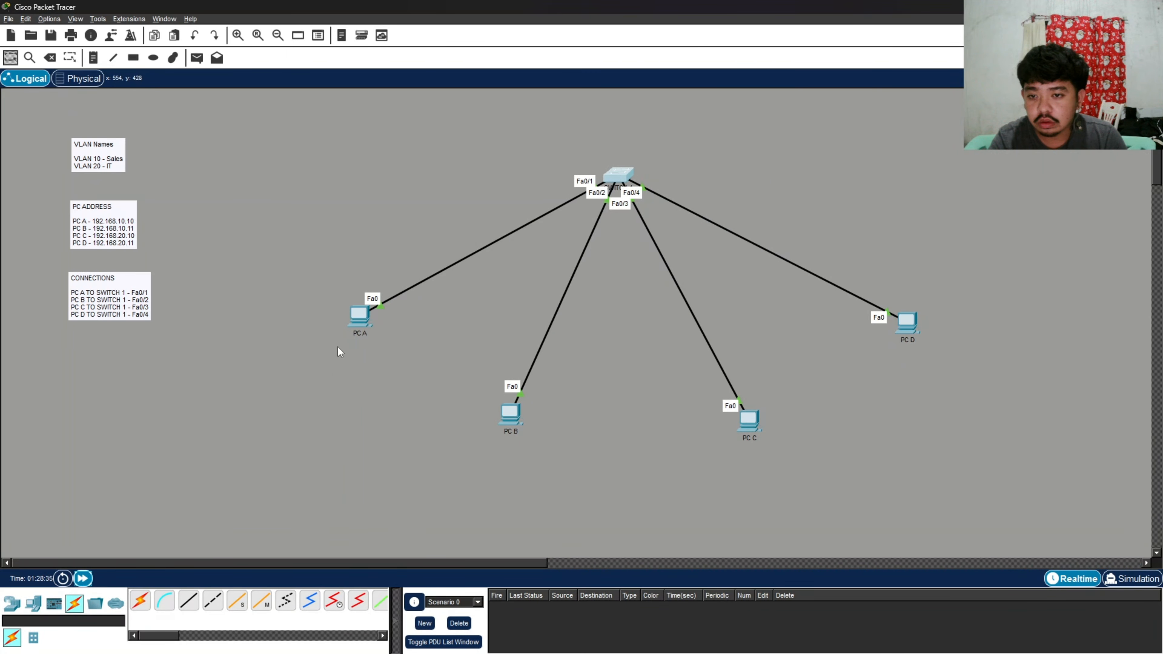
{"action": "left_click", "coordinate": [360, 316]}
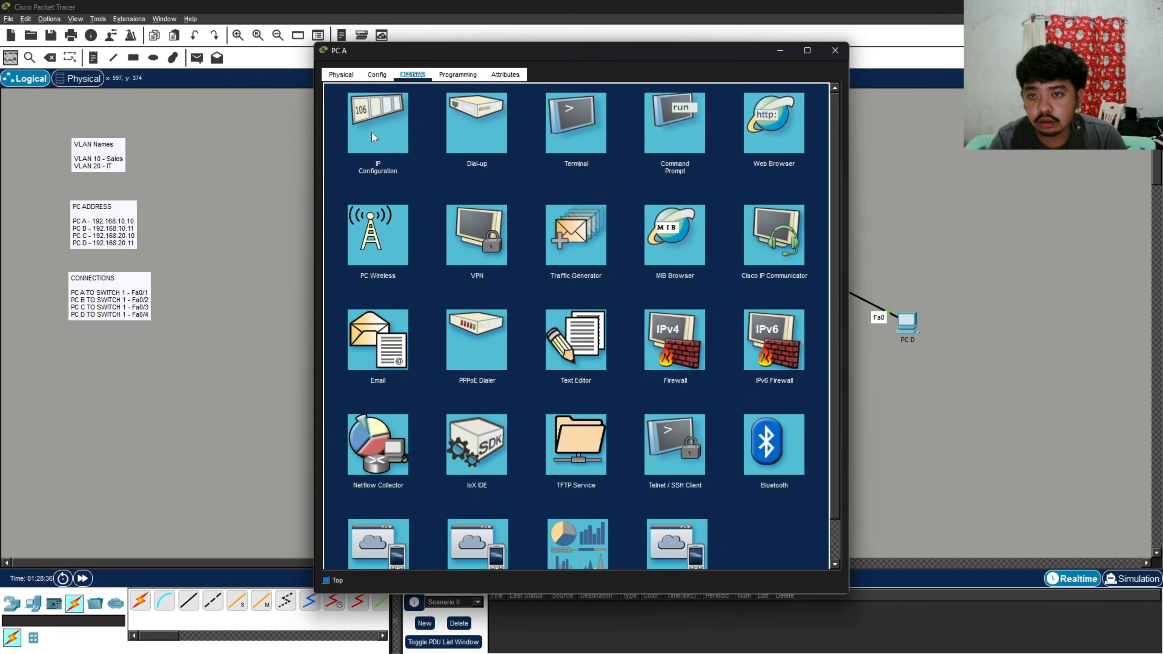
{"action": "left_click", "coordinate": [374, 133]}
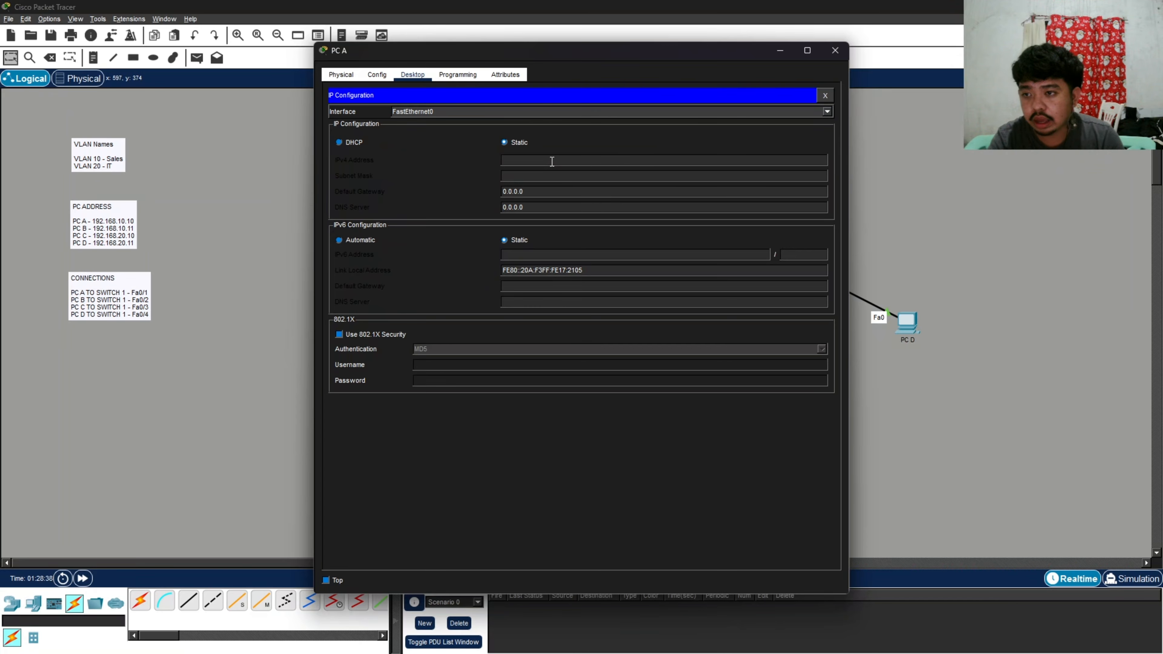
{"action": "type", "text": "192.168.10.10"}
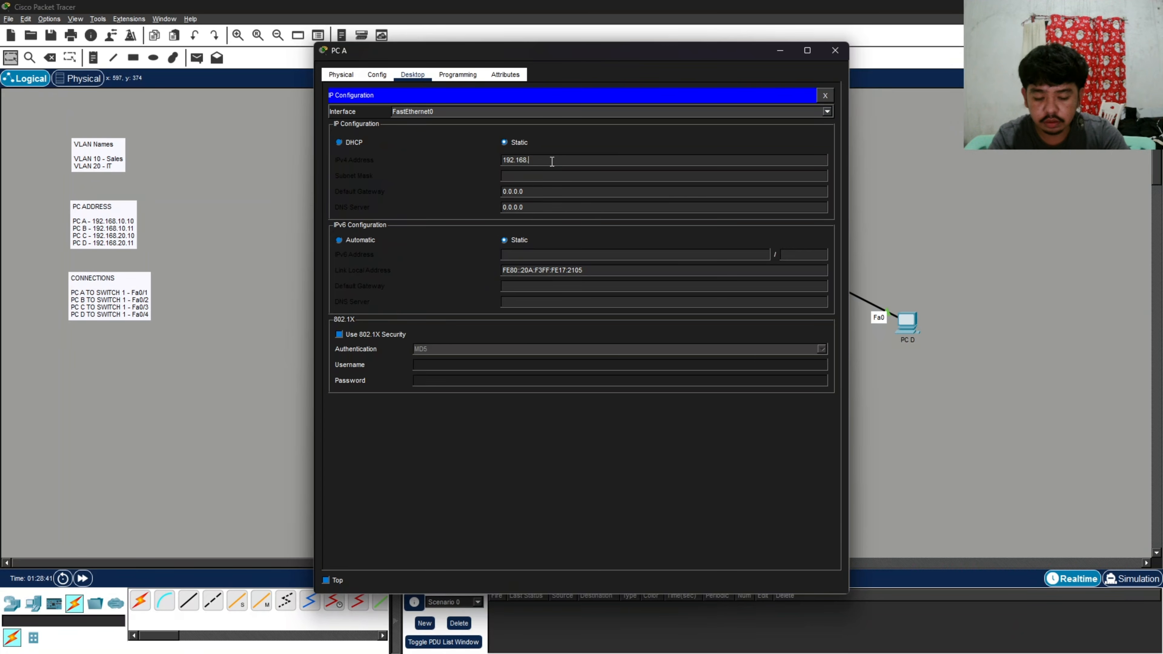
- Fill in PC A's subnet mask 255.255.255.0 and default gateway 192.168.10.1, and close its window
{"action": "left_click", "coordinate": [550, 187]}
{"action": "key", "text": "BackSpace"}
{"action": "key", "text": "BackSpace"}
{"action": "key", "text": "BackSpace"}
{"action": "key", "text": "BackSpace"}
{"action": "key", "text": "BackSpace"}
{"action": "key", "text": "BackSpace"}
{"action": "key", "text": "BackSpace"}
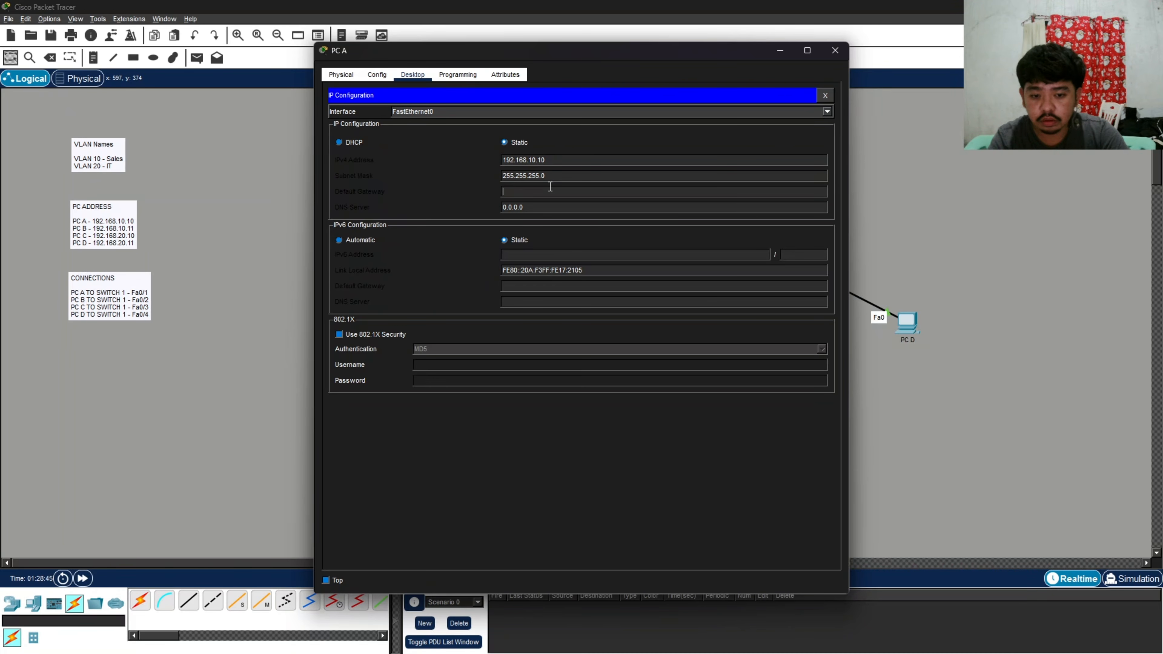
{"action": "type", "text": "192.168.10.1"}
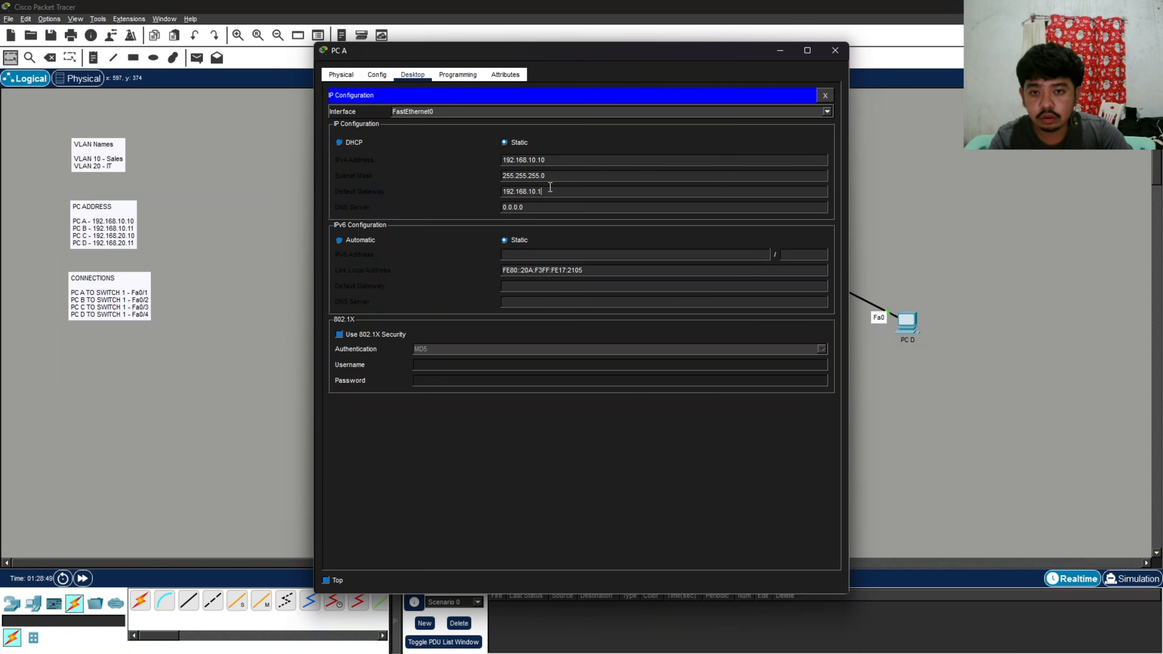
{"action": "left_click", "coordinate": [835, 50]}
- Open PC B's IP configuration and enter the static IPv4 address 192.168.10.11
{"action": "left_click", "coordinate": [511, 413]}
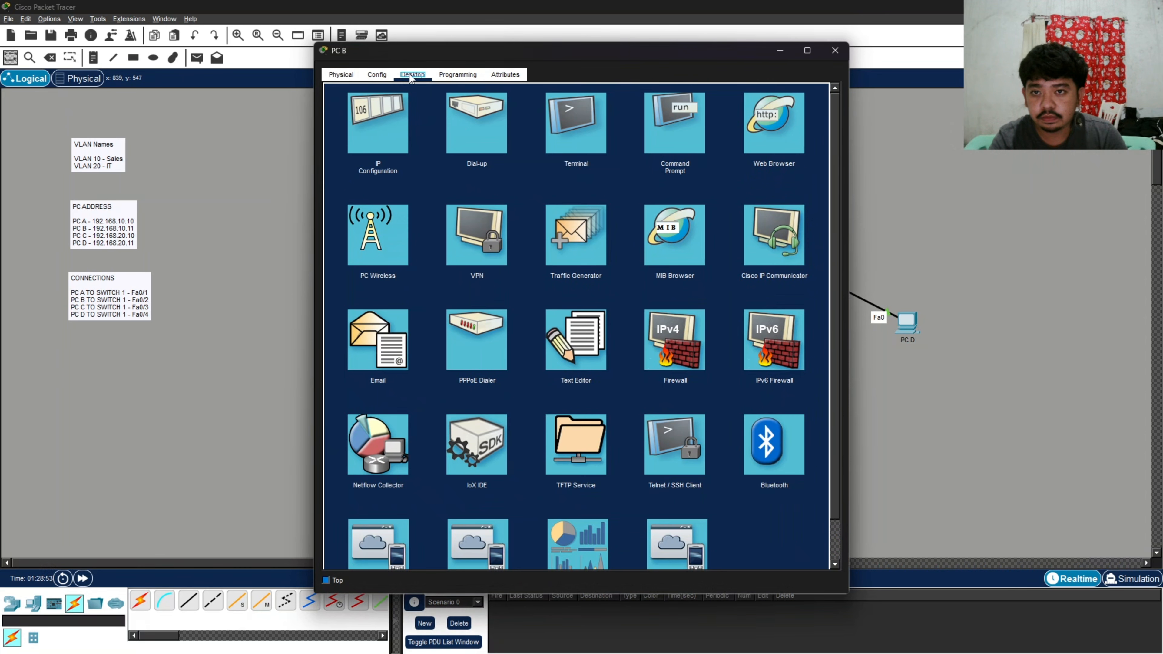
{"action": "left_click", "coordinate": [379, 120]}
{"action": "left_click", "coordinate": [546, 158]}
{"action": "type", "text": "192.168.10.11"}
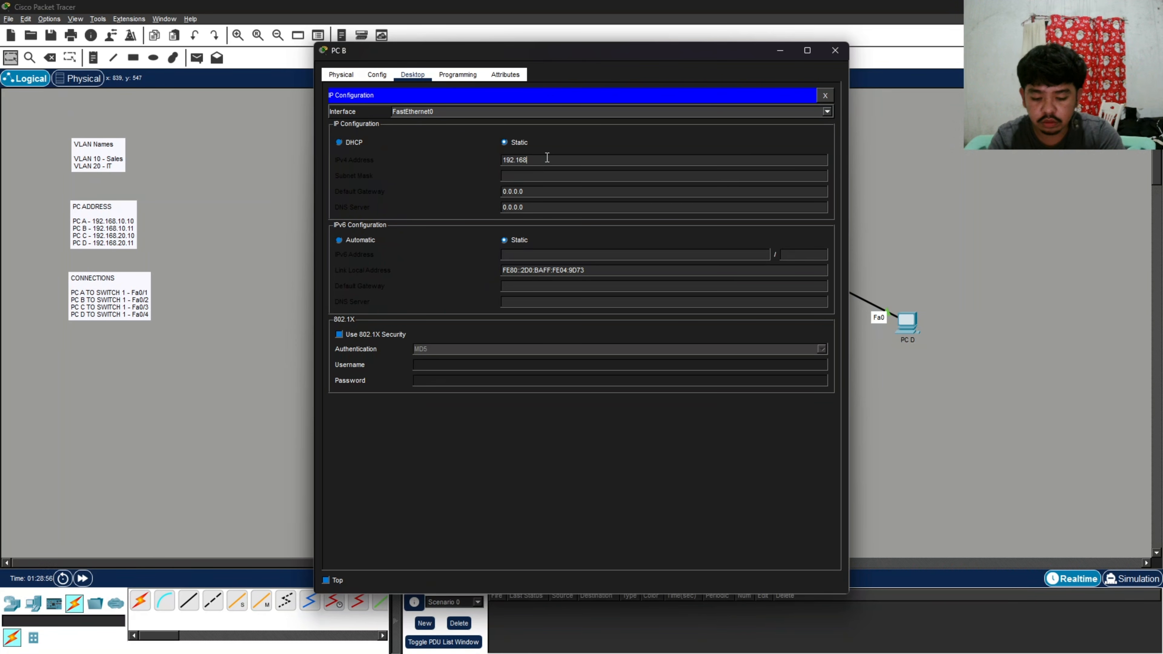
- Fill in PC B's subnet mask 255.255.255.0 and default gateway 192.168.10.1, and close its window
{"action": "left_click", "coordinate": [527, 191]}
{"action": "key", "text": "BackSpace"}
{"action": "key", "text": "BackSpace"}
{"action": "key", "text": "BackSpace"}
{"action": "key", "text": "BackSpace"}
{"action": "key", "text": "BackSpace"}
{"action": "key", "text": "BackSpace"}
{"action": "key", "text": "BackSpace"}
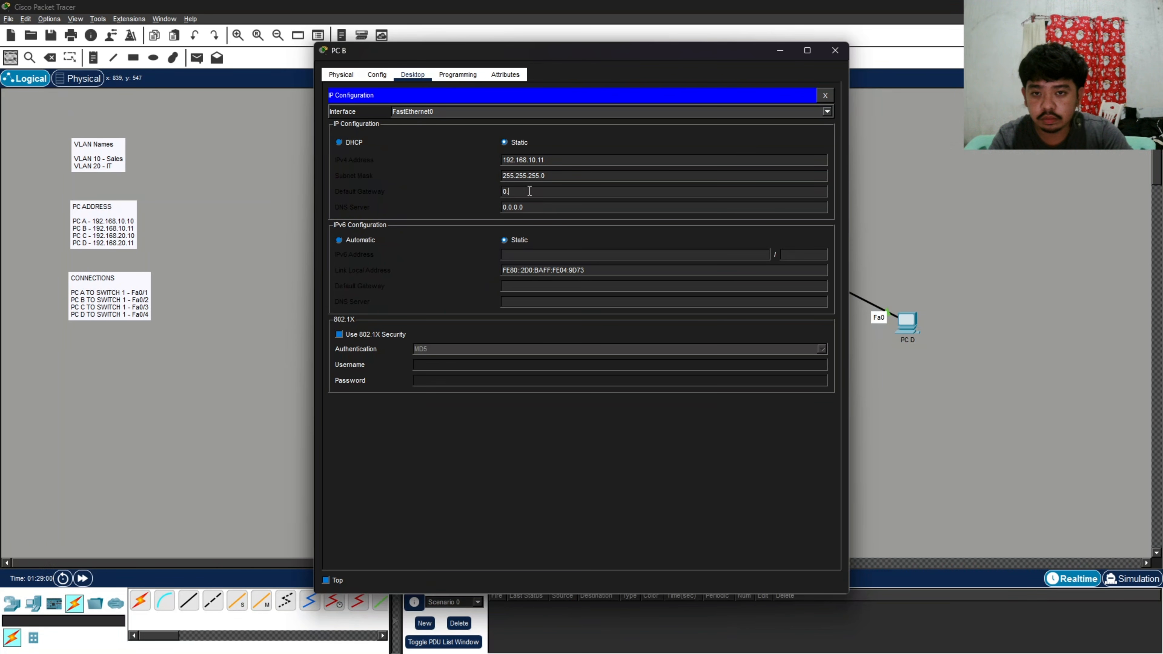
{"action": "type", "text": "192.168.10.1"}
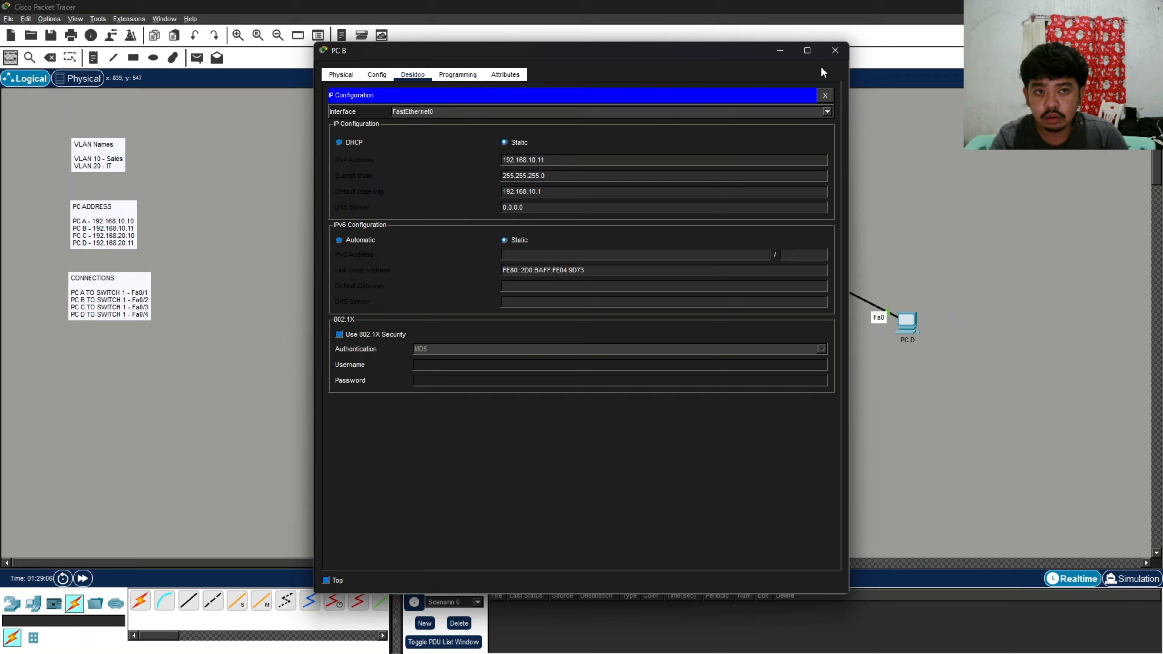
{"action": "left_click", "coordinate": [835, 51]}
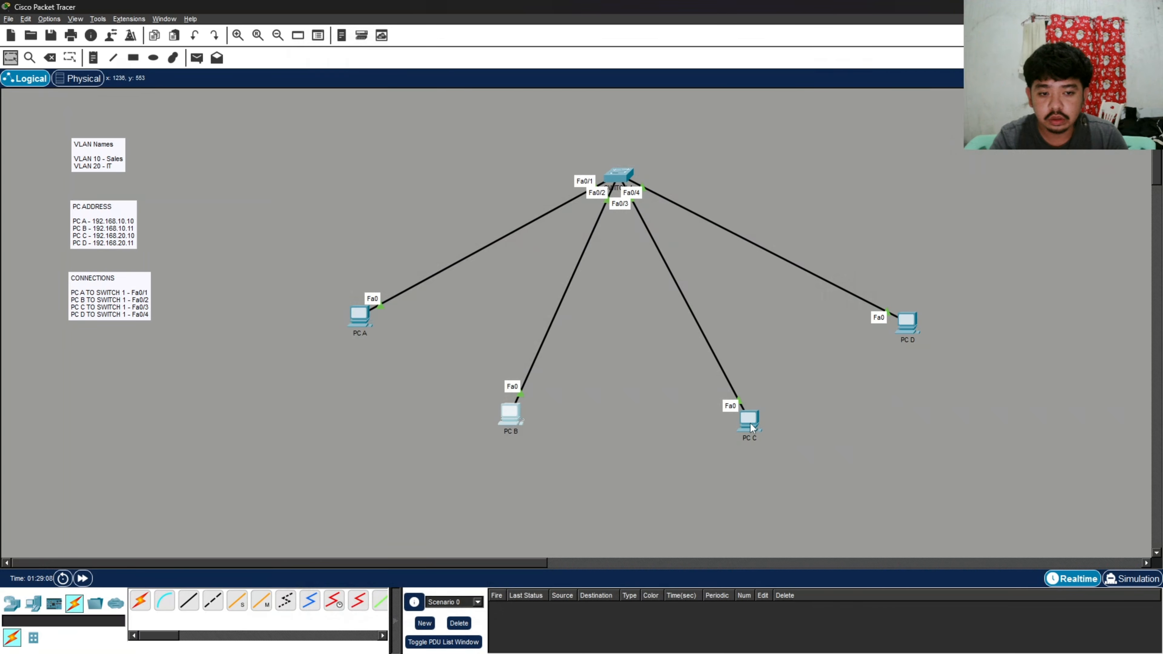
- Open PC C's IP configuration and enter the IPv4 address 192.168.20.10 with subnet mask 255.255.255.0
{"action": "left_click", "coordinate": [749, 415]}
{"action": "left_click", "coordinate": [413, 74]}
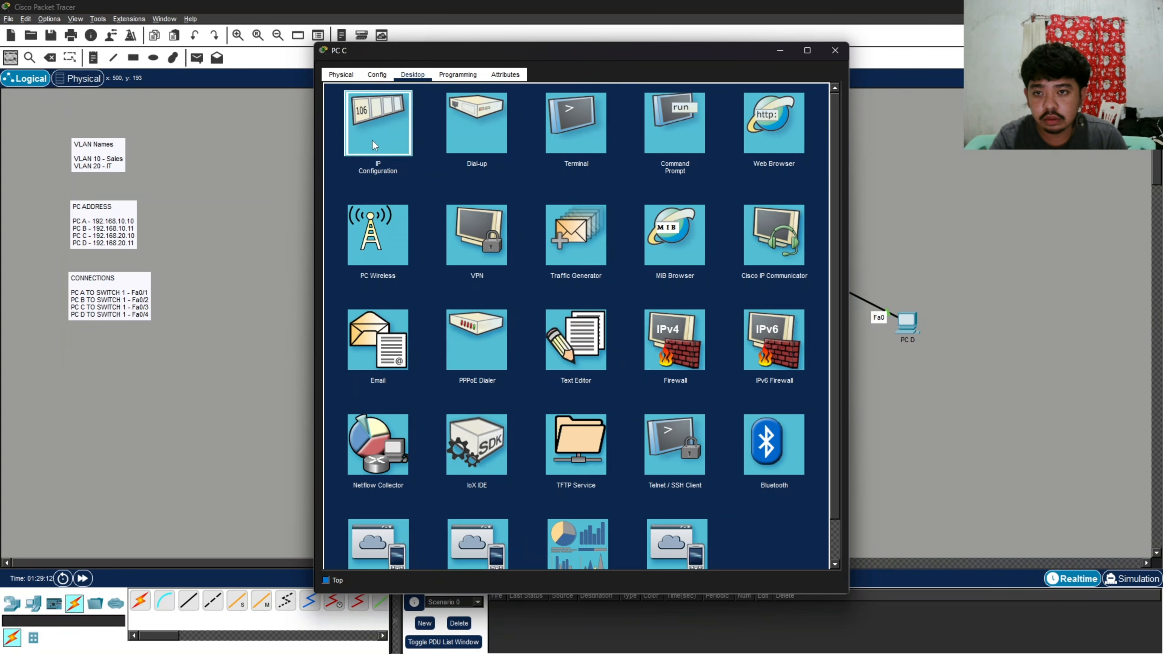
{"action": "left_click", "coordinate": [379, 117]}
{"action": "left_click", "coordinate": [527, 160]}
{"action": "type", "text": "192"}
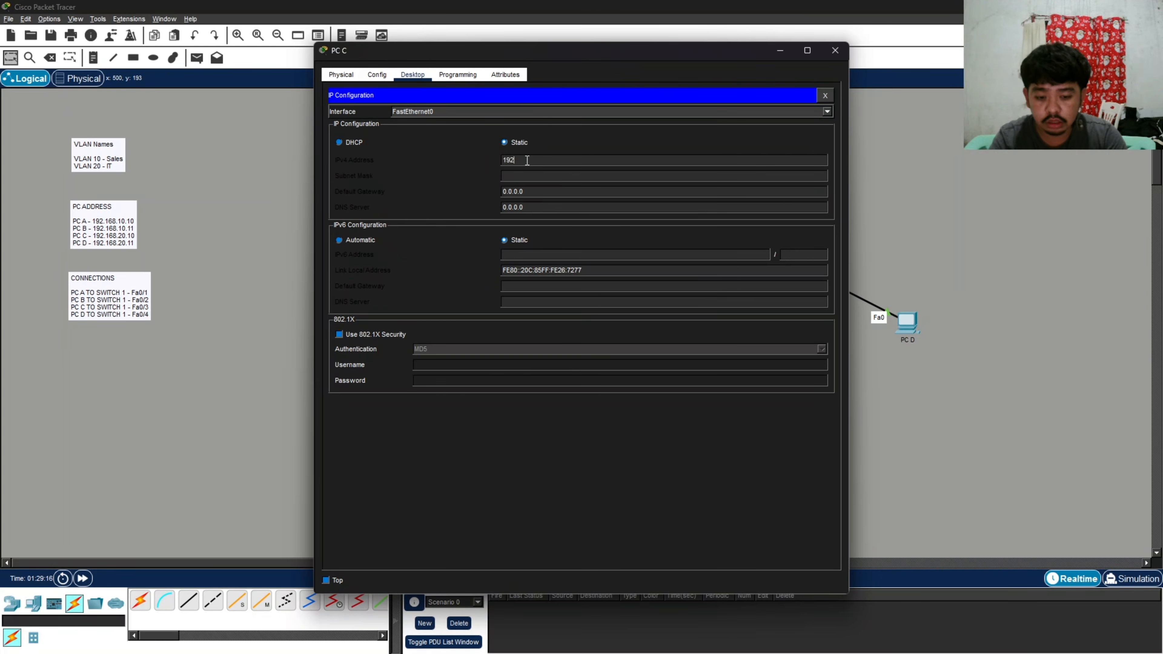
{"action": "type", "text": ".168.20.10"}
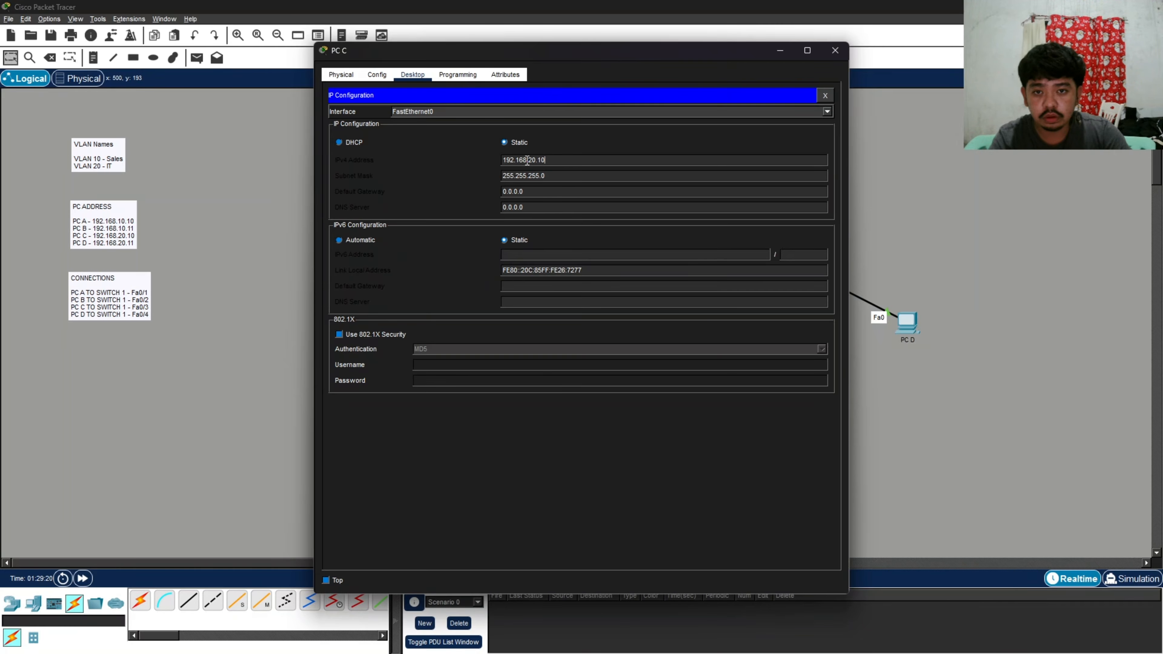
- Set PC C's default gateway to 192.168.20.1 and close its window
{"action": "key", "text": "BackSpace"}
{"action": "key", "text": "BackSpace"}
{"action": "key", "text": "BackSpace"}
{"action": "key", "text": "BackSpace"}
{"action": "key", "text": "BackSpace"}
{"action": "key", "text": "BackSpace"}
{"action": "key", "text": "BackSpace"}
{"action": "type", "text": "192.168.1"}
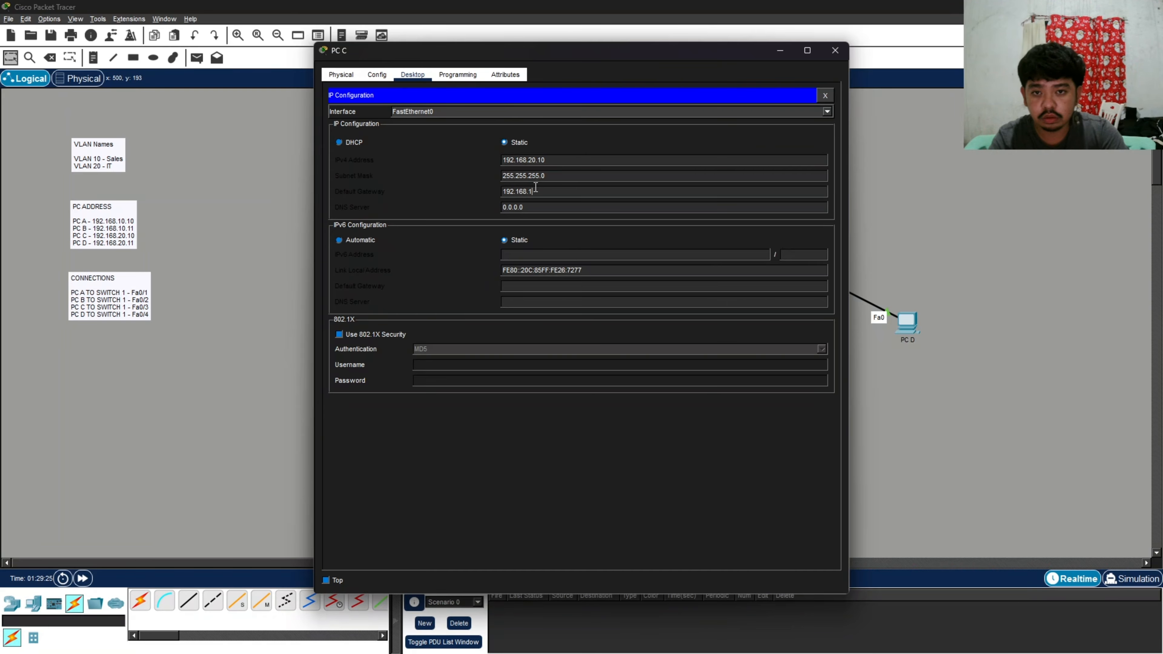
{"action": "key", "text": "BackSpace"}
{"action": "type", "text": "20.1"}
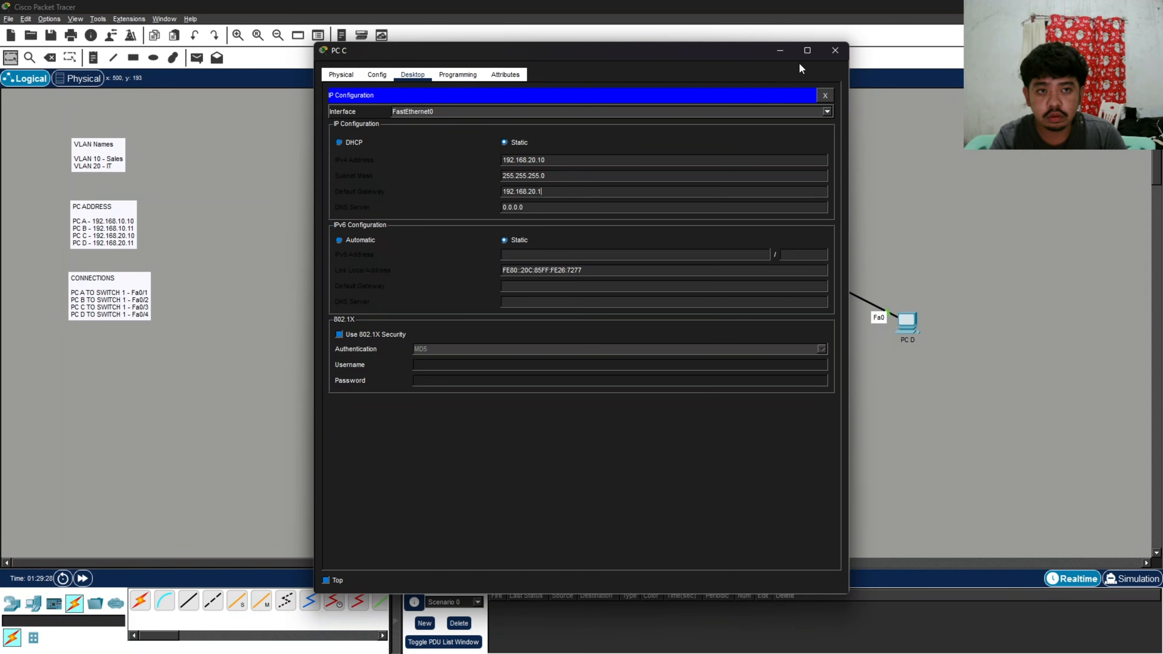
{"action": "left_click", "coordinate": [835, 51]}
- Open PC D's IP configuration and enter the IPv4 address 192.168.20.11 with subnet mask 255.255.255.0
{"action": "left_click", "coordinate": [910, 331]}
{"action": "left_click", "coordinate": [413, 74]}
{"action": "left_click", "coordinate": [377, 117]}
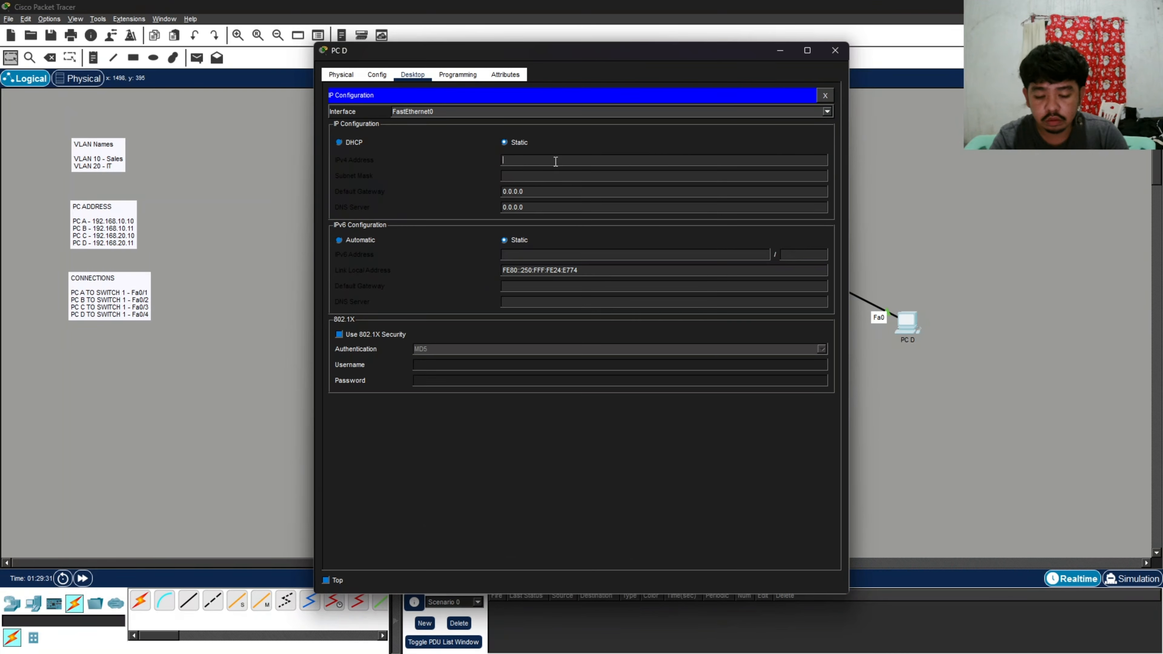
{"action": "left_click", "coordinate": [556, 160]}
{"action": "type", "text": "192.168.20.11"}
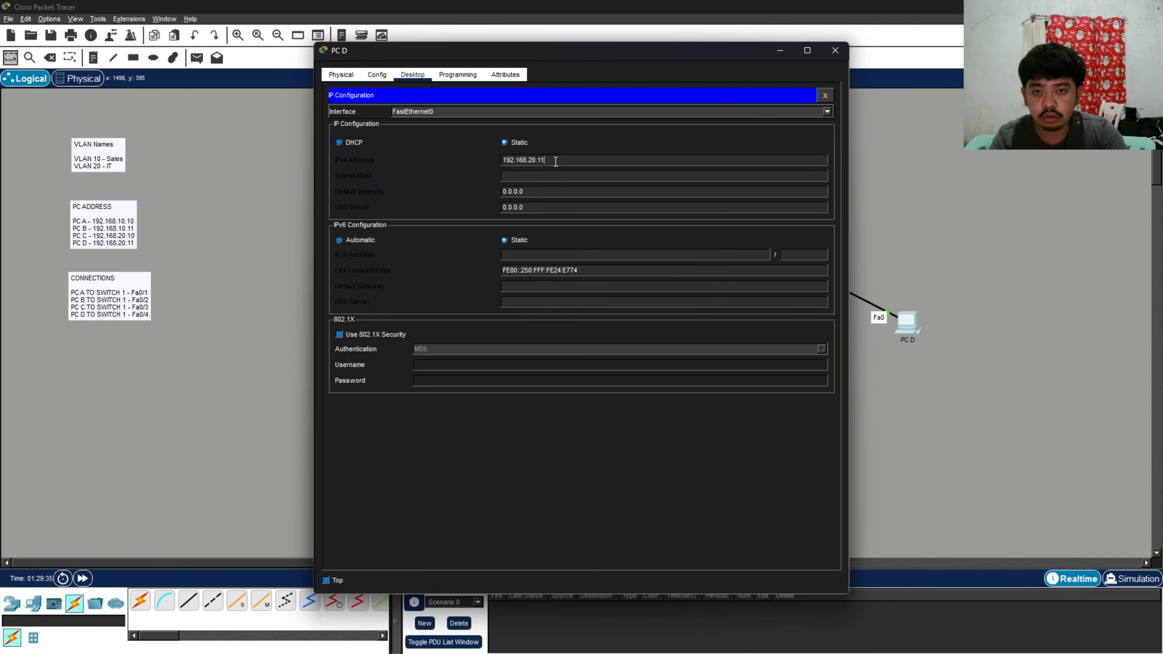
{"action": "key", "text": "Tab"}
- Set PC D's default gateway to 192.168.20.1 and close its window
{"action": "key", "text": "BackSpace"}
{"action": "key", "text": "BackSpace"}
{"action": "key", "text": "BackSpace"}
{"action": "key", "text": "BackSpace"}
{"action": "key", "text": "BackSpace"}
{"action": "key", "text": "BackSpace"}
{"action": "key", "text": "BackSpace"}
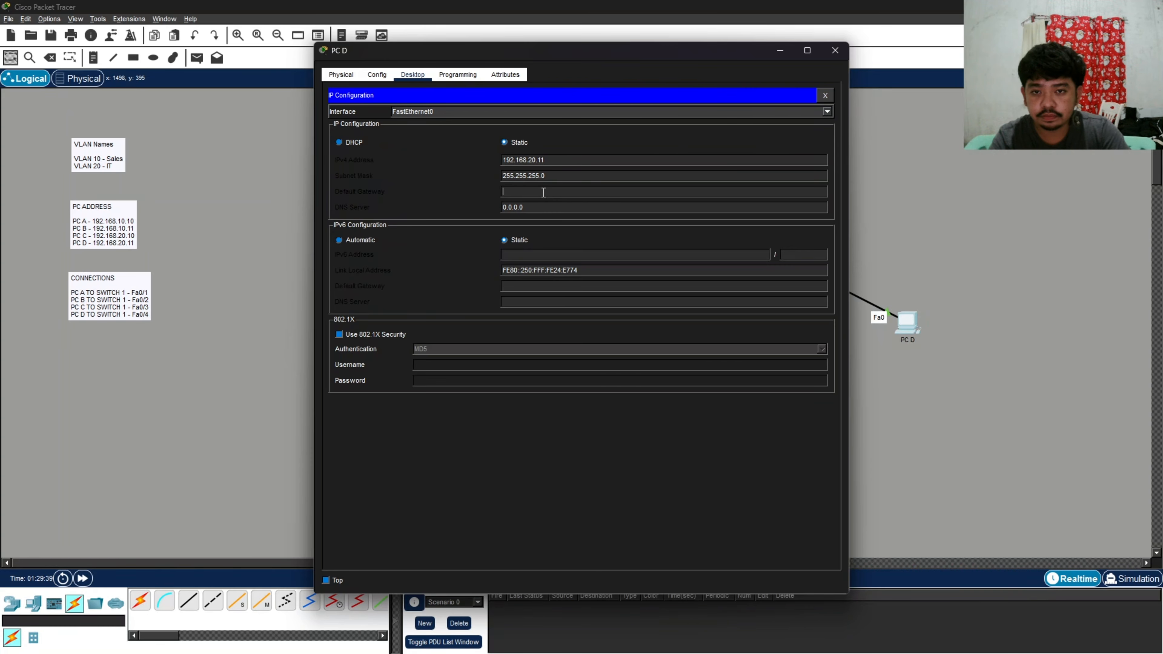
{"action": "type", "text": "192.168.20.1"}
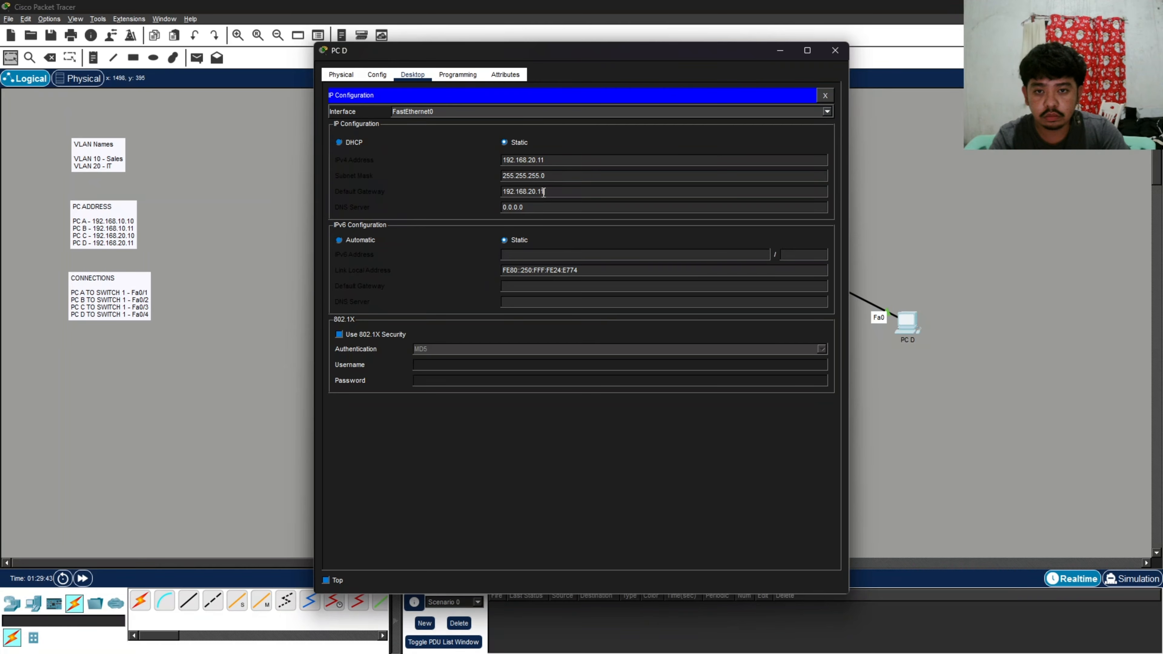
{"action": "left_click", "coordinate": [835, 50]}
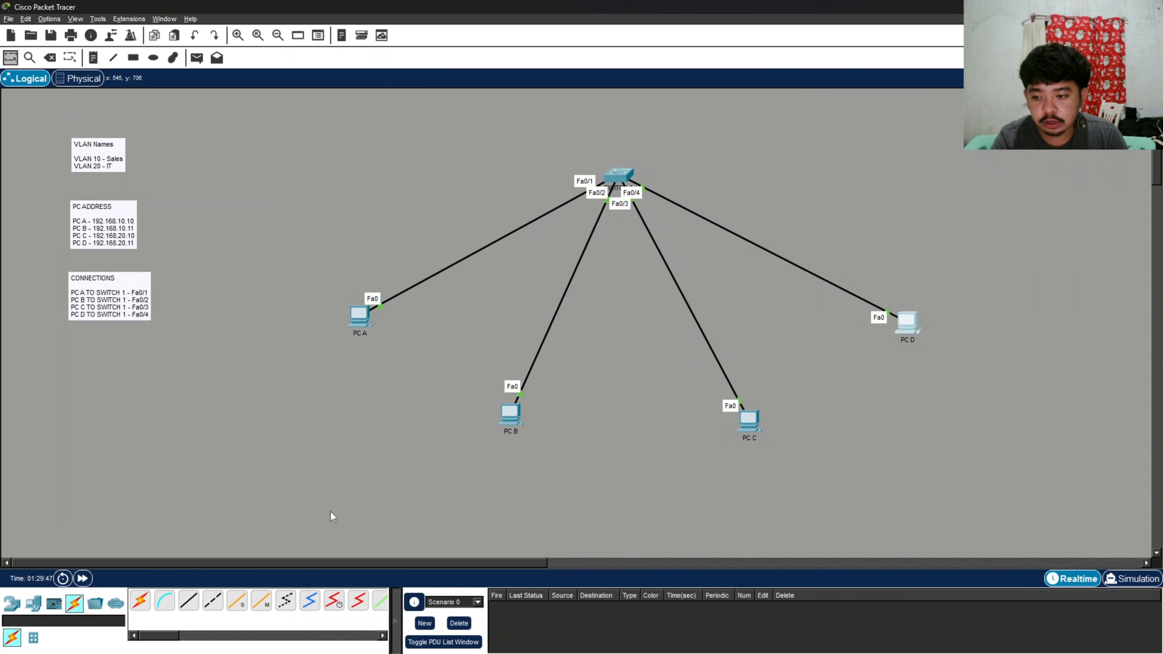
- Fast-forward the simulation time and send a simple PDU from PC A to PC B to test VLAN 10
{"action": "left_click", "coordinate": [90, 586]}
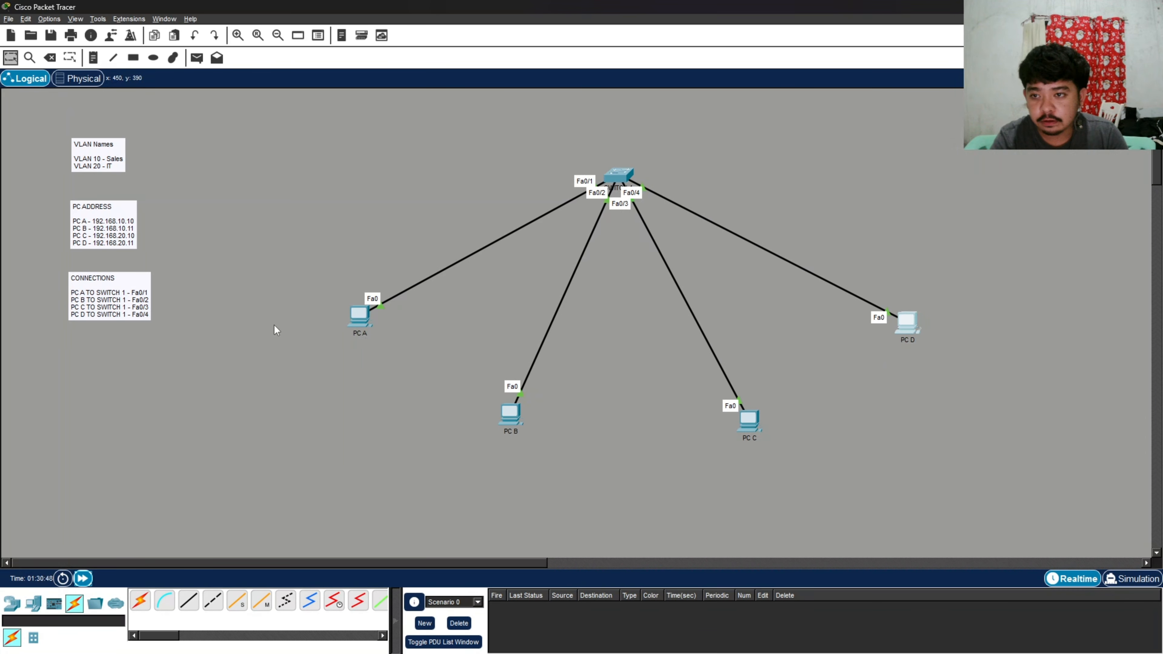
{"action": "left_click", "coordinate": [197, 58]}
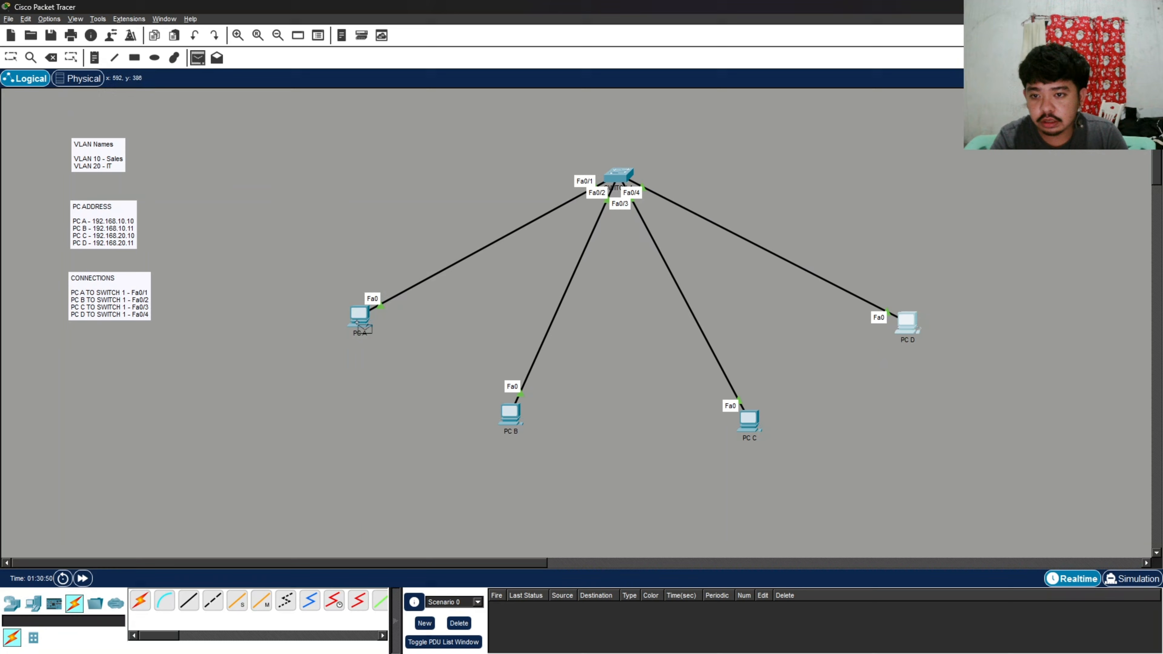
{"action": "left_click", "coordinate": [357, 317]}
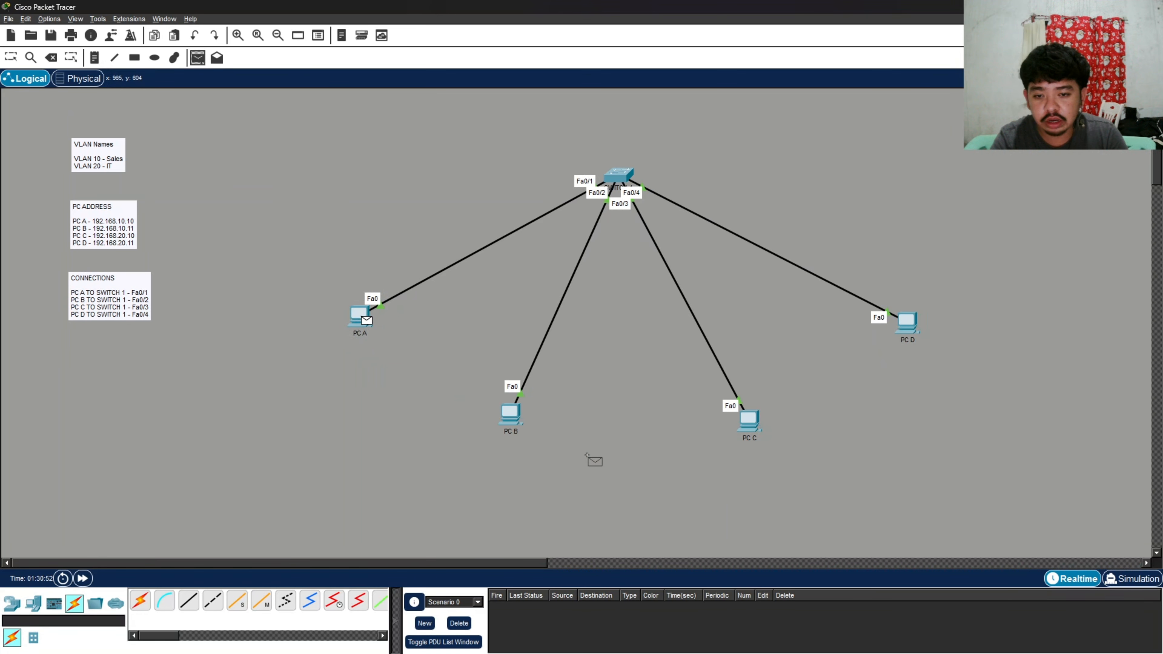
{"action": "left_click", "coordinate": [512, 413]}
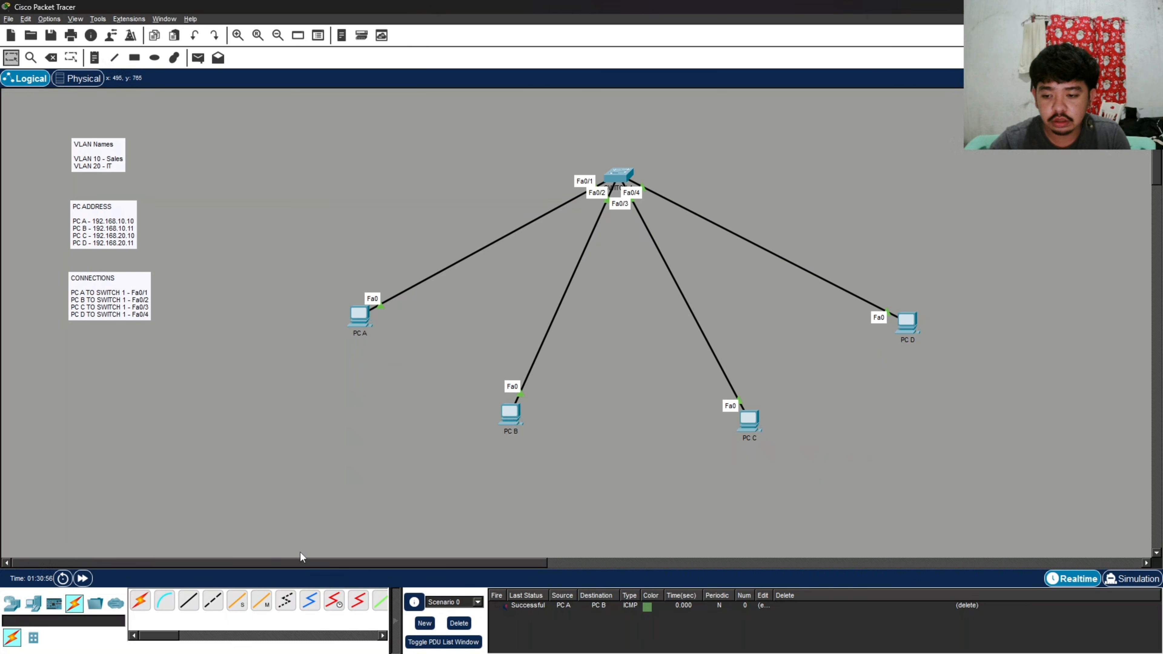
- Send a simple PDU from PC C to PC D to test connectivity within VLAN 20
{"action": "left_click", "coordinate": [197, 58]}
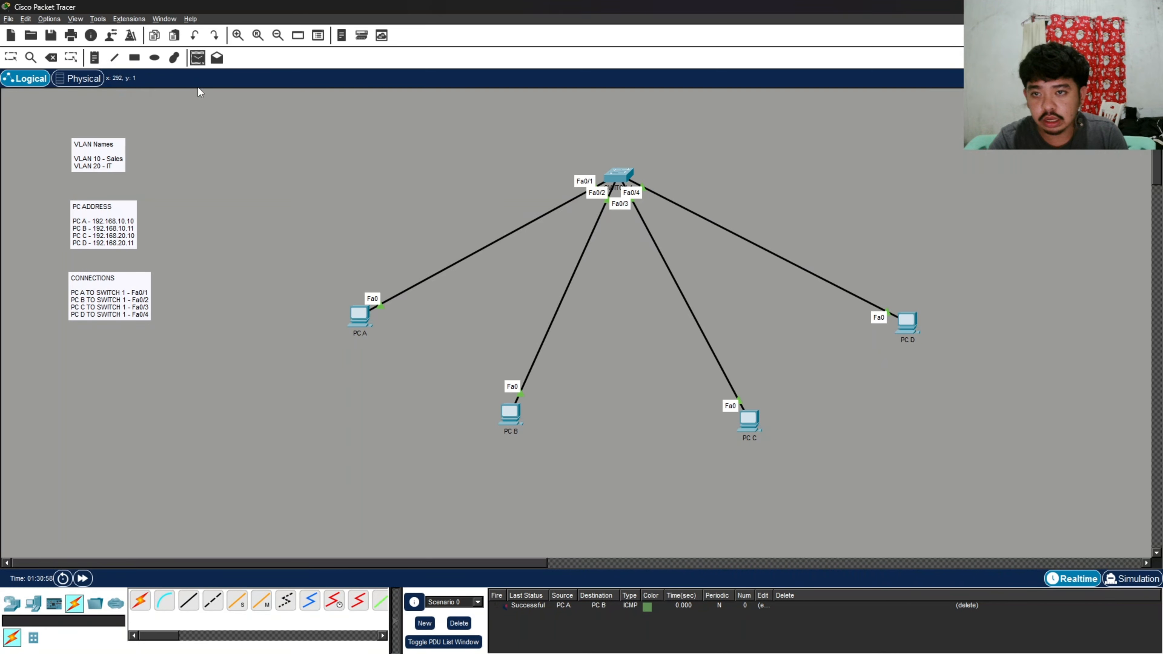
{"action": "left_click", "coordinate": [754, 421]}
{"action": "left_click", "coordinate": [913, 326]}
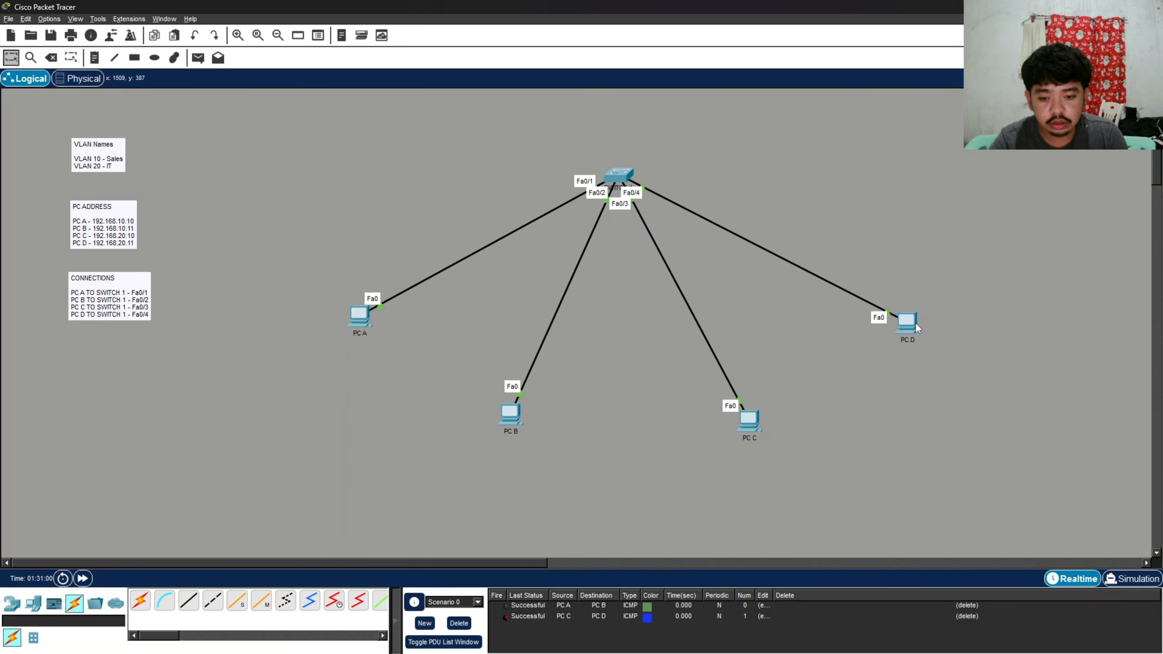
- Send a simple PDU from PC A to PC C to test connectivity between VLAN 10 and VLAN 20
{"action": "left_click", "coordinate": [198, 58]}
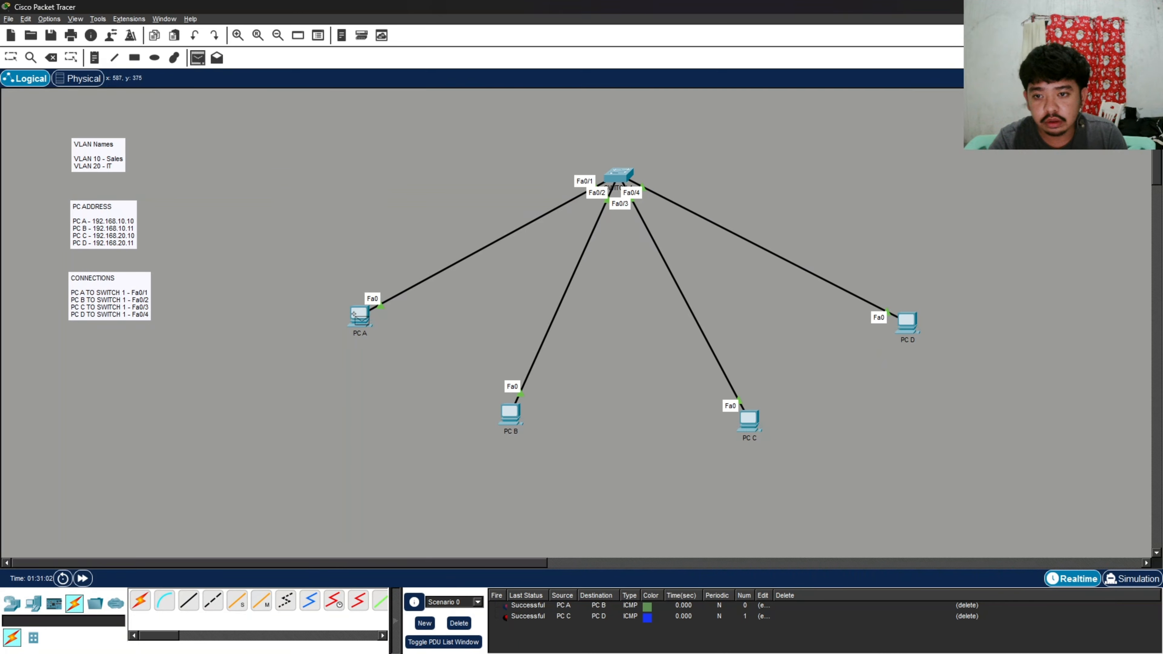
{"action": "left_click", "coordinate": [355, 315]}
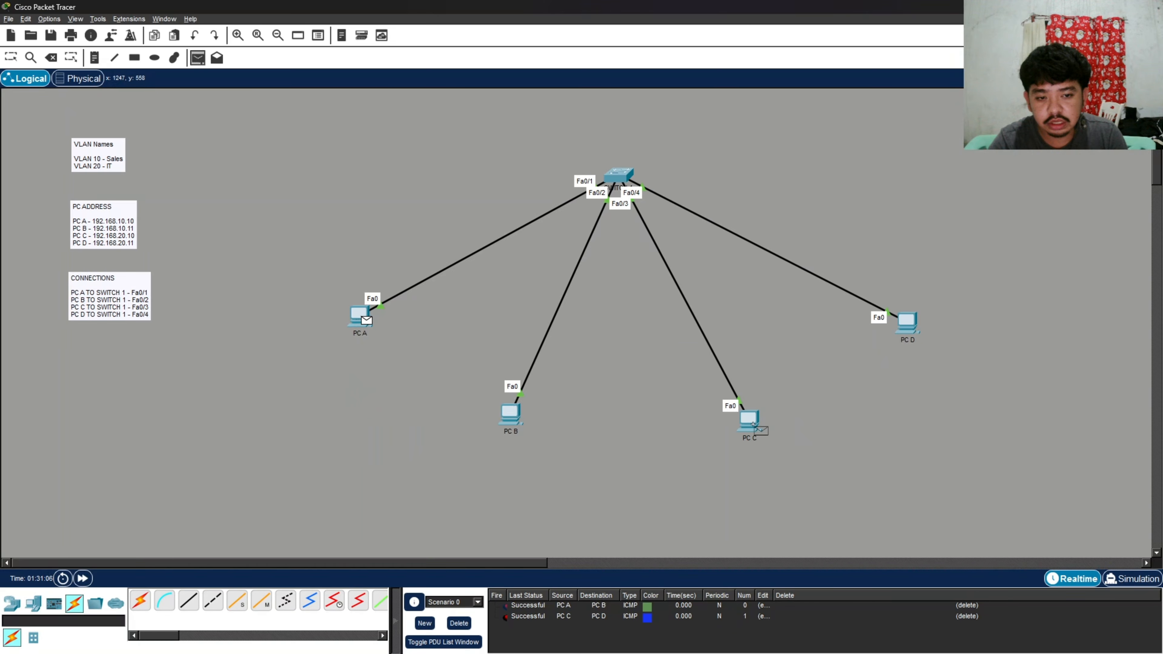
{"action": "left_click", "coordinate": [752, 425]}
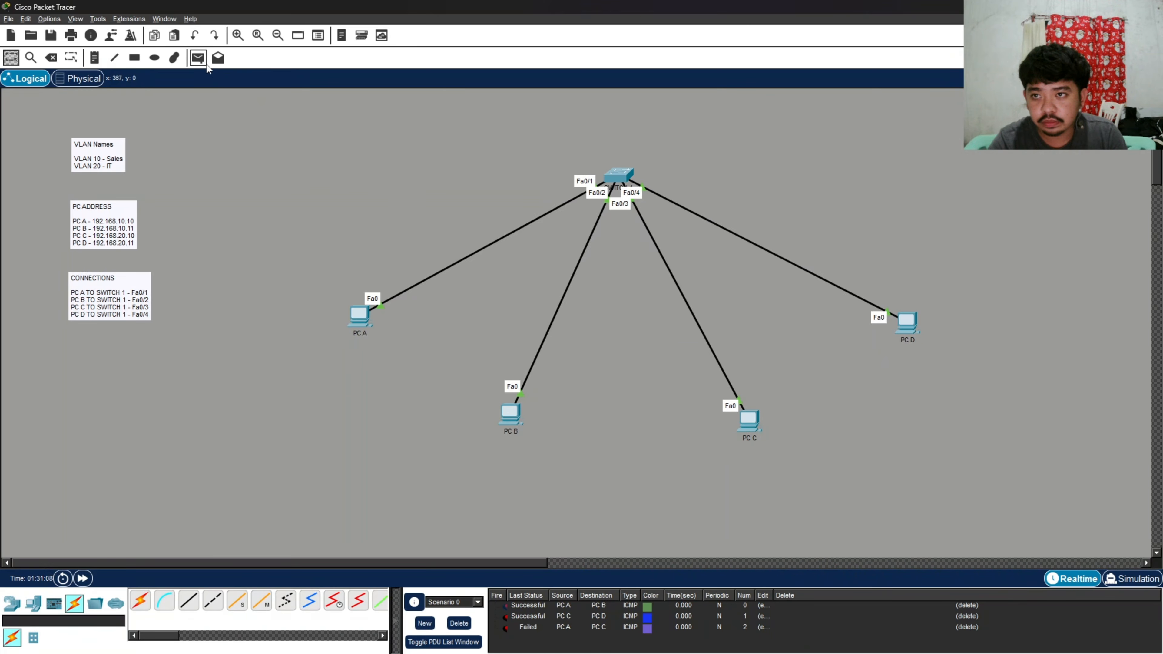
- Repeat the inter-VLAN connectivity test with another simple PDU from PC A to PC C
{"action": "left_click", "coordinate": [199, 58]}
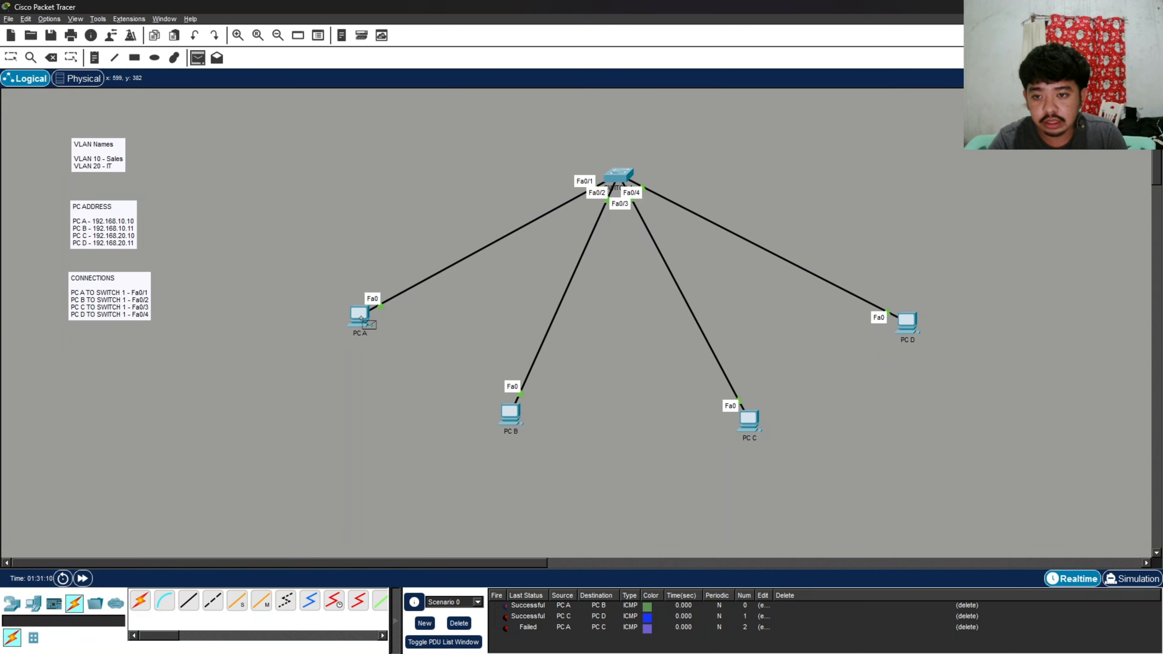
{"action": "left_click", "coordinate": [361, 320]}
{"action": "left_click", "coordinate": [751, 421]}
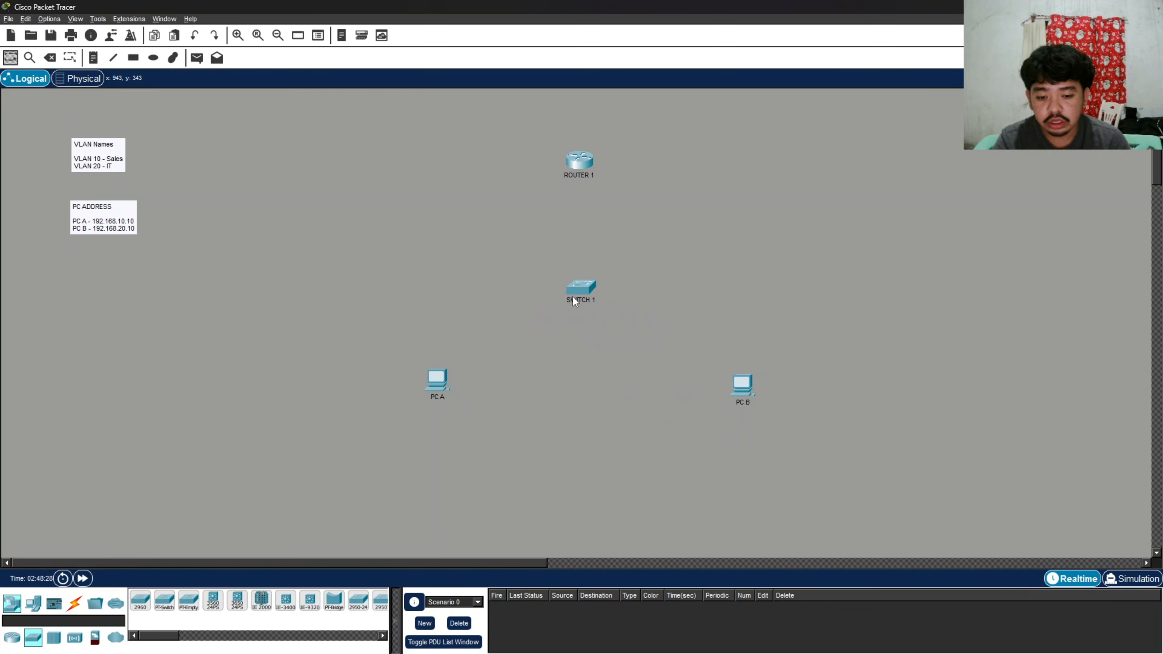
- Connect Router 1's GigabitEthernet0/0 to Switch 1's FastEthernet0/5 with a copper straight-through cable
{"action": "mouse_move", "coordinate": [573, 298]}
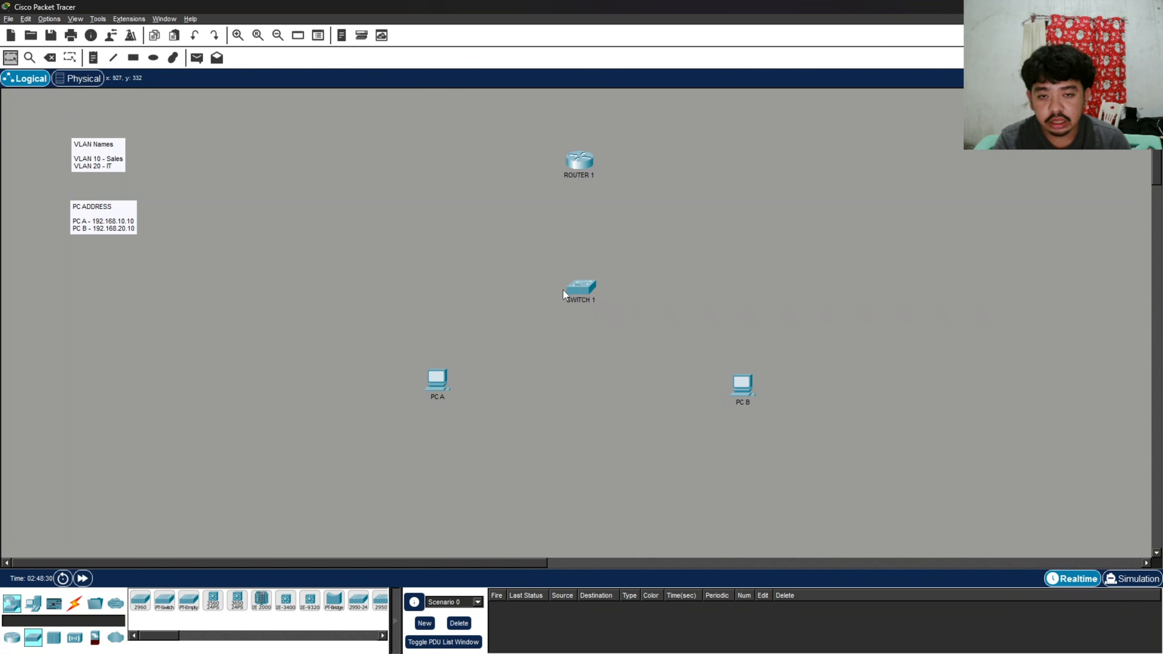
{"action": "mouse_move", "coordinate": [567, 163]}
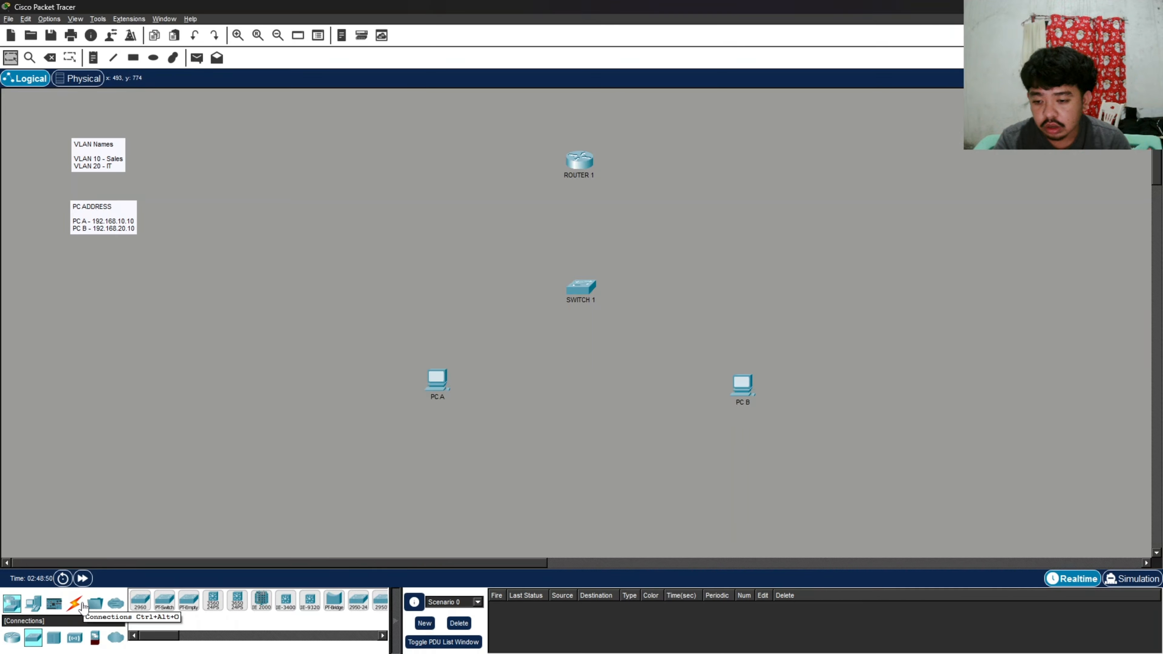
{"action": "left_click", "coordinate": [74, 604]}
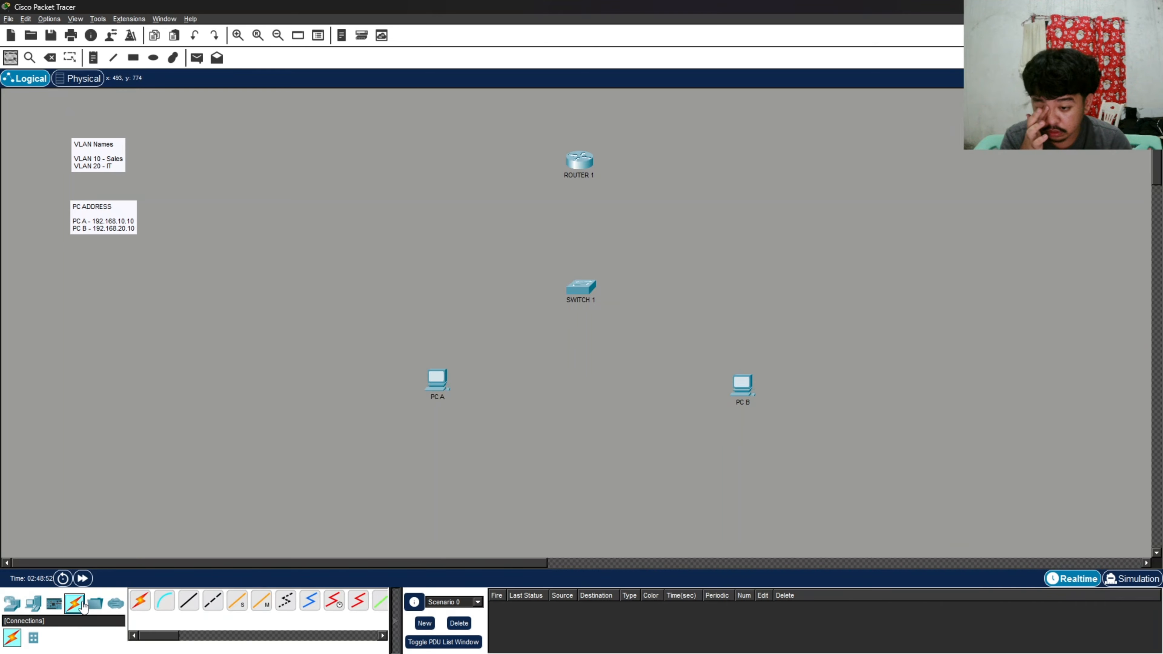
{"action": "left_click", "coordinate": [188, 600]}
{"action": "left_click", "coordinate": [573, 168]}
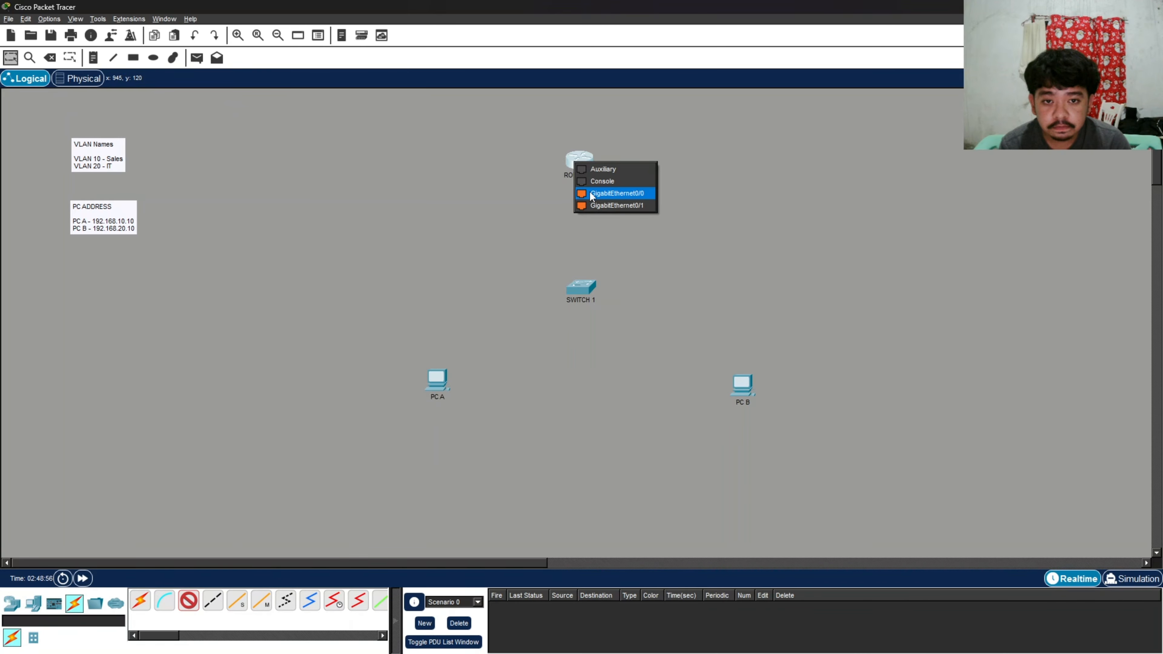
{"action": "left_click", "coordinate": [609, 193]}
{"action": "left_click", "coordinate": [580, 282]}
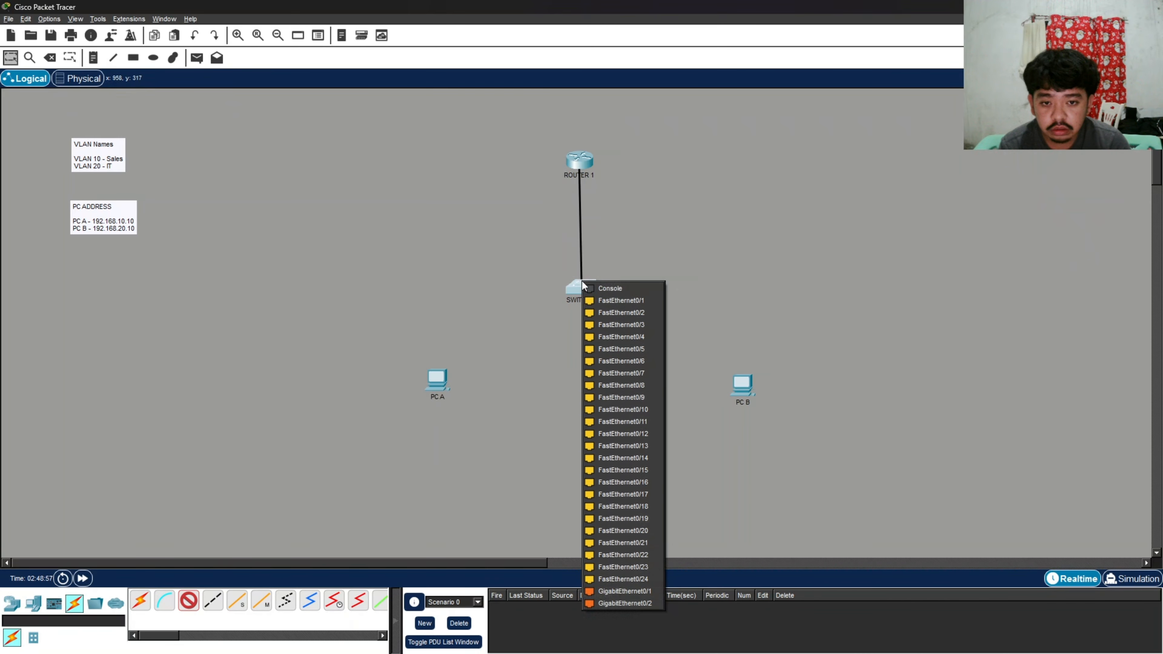
{"action": "left_click", "coordinate": [613, 349]}
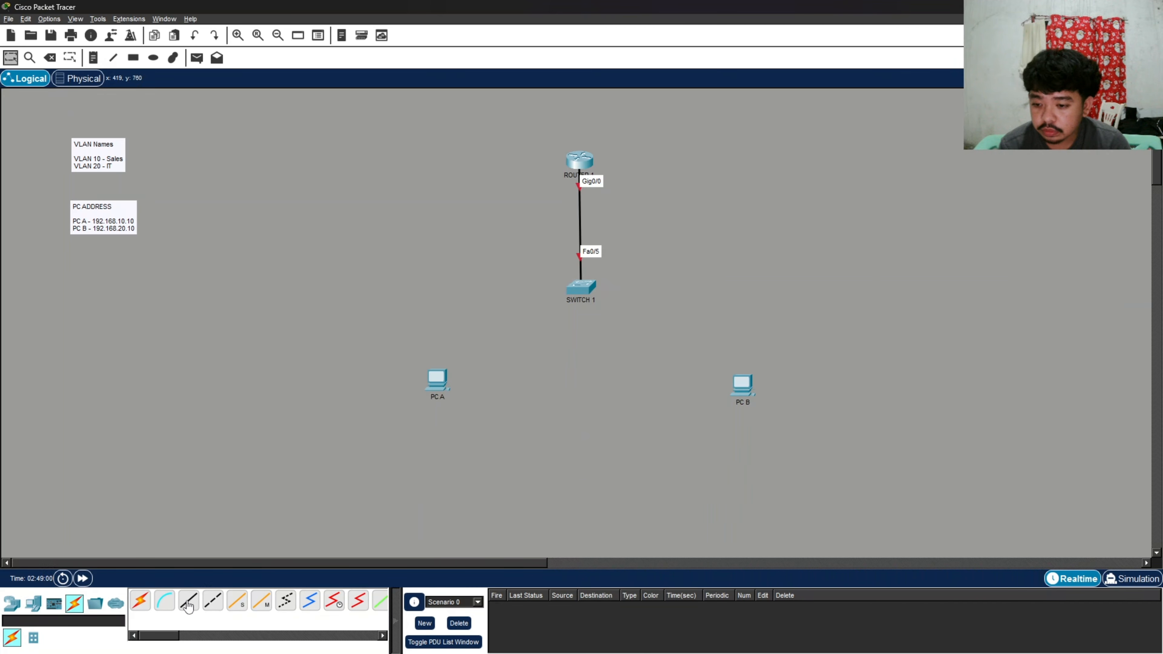
- Connect Router 1's GigabitEthernet0/1 to Switch 1's FastEthernet0/6 with a second copper straight-through cable
{"action": "left_click", "coordinate": [574, 164]}
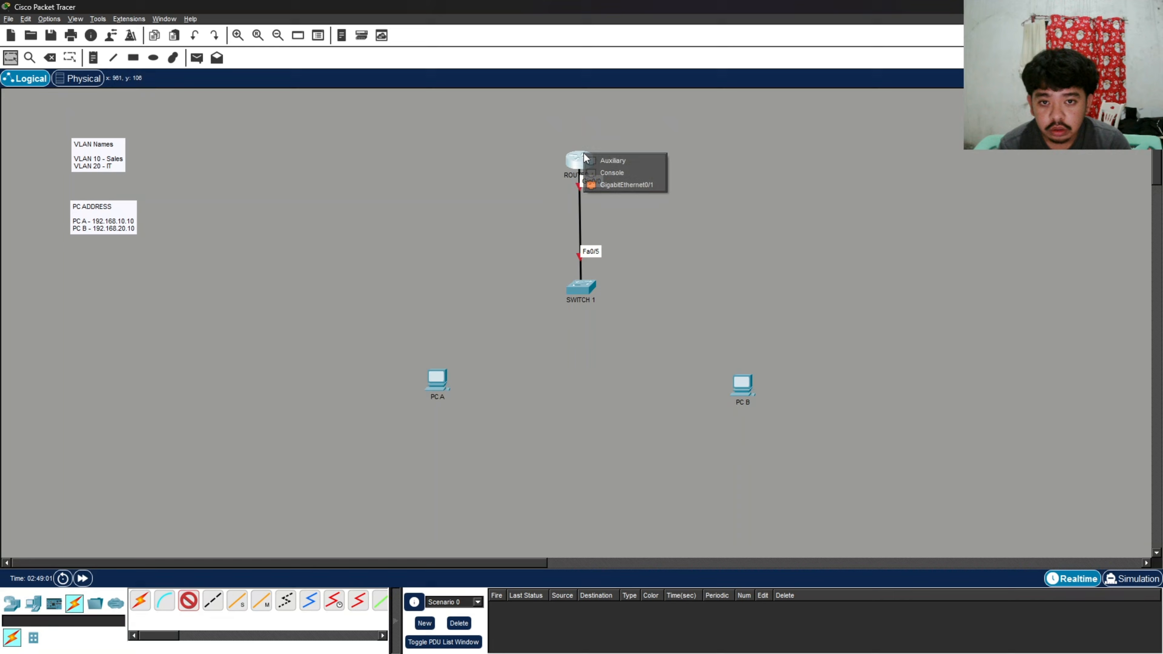
{"action": "left_click", "coordinate": [611, 184]}
{"action": "left_click", "coordinate": [583, 293]}
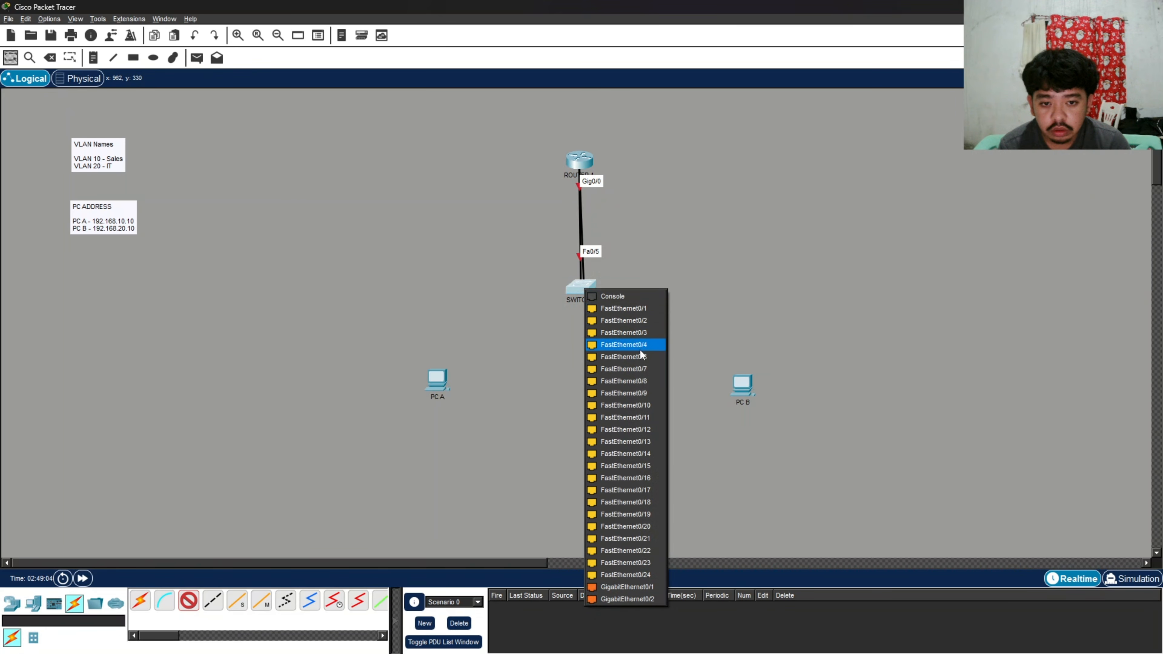
{"action": "left_click", "coordinate": [637, 359]}
- Cable PC A's FastEthernet0 to Switch 1's FastEthernet0/1 with copper straight-through
{"action": "left_click", "coordinate": [188, 601]}
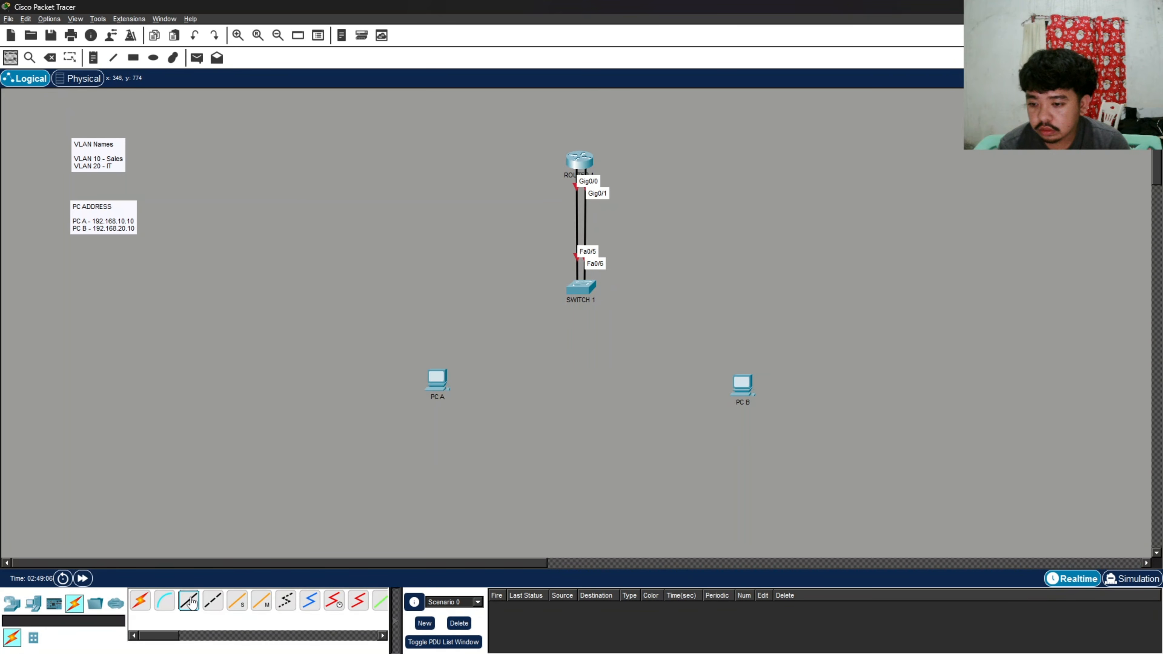
{"action": "left_click", "coordinate": [437, 378]}
{"action": "left_click", "coordinate": [471, 422]}
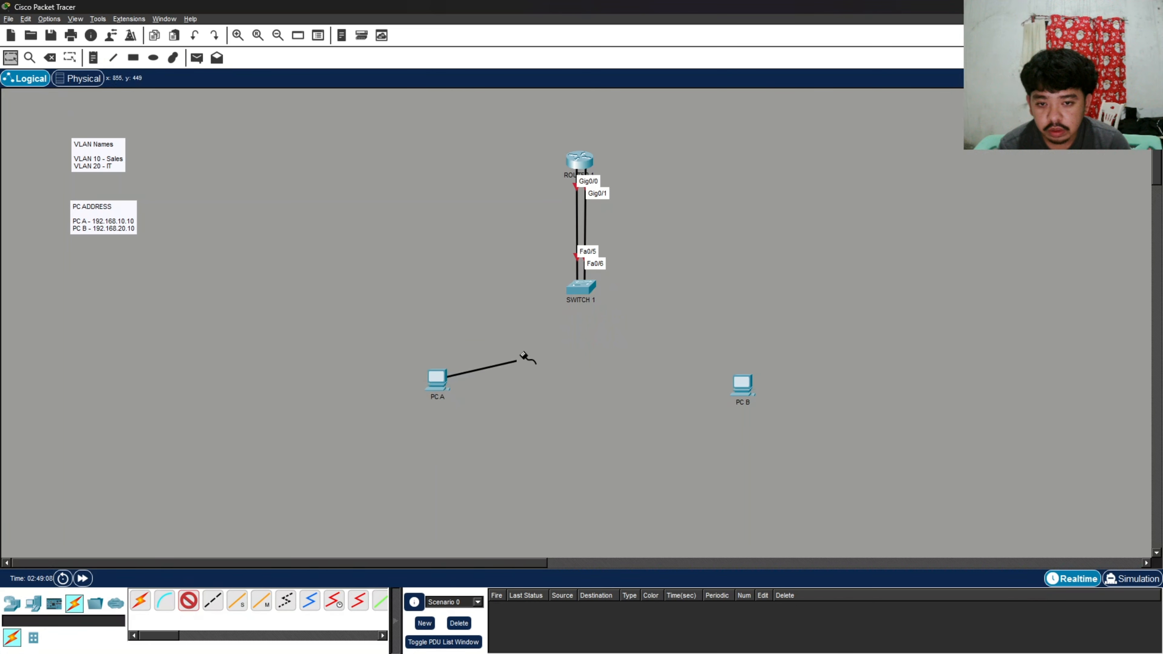
{"action": "left_click", "coordinate": [576, 288]}
{"action": "left_click", "coordinate": [621, 311]}
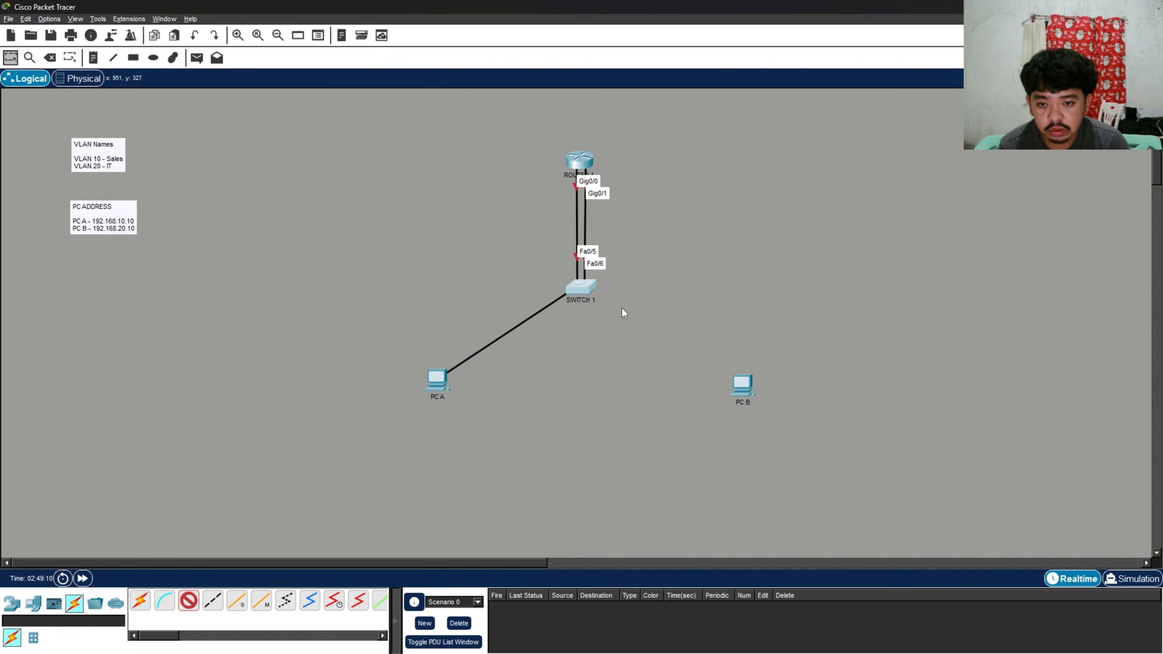
- Cable PC B's FastEthernet0 to Switch 1's FastEthernet0/2 with copper straight-through
{"action": "left_click", "coordinate": [188, 600]}
{"action": "left_click", "coordinate": [739, 383]}
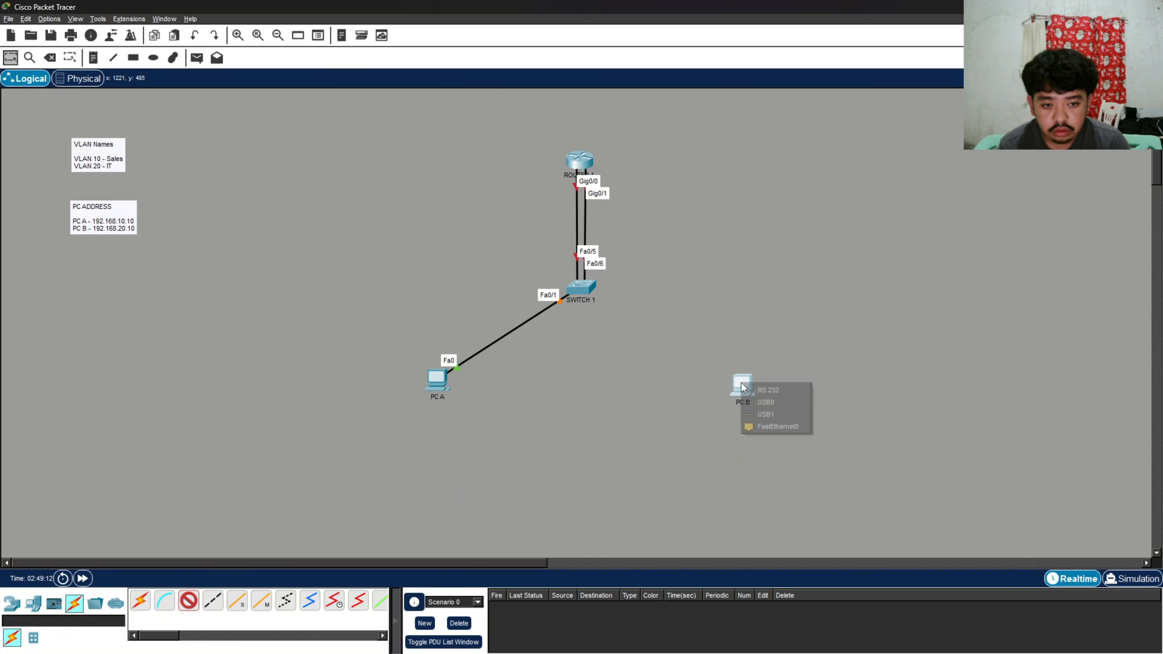
{"action": "left_click", "coordinate": [774, 426]}
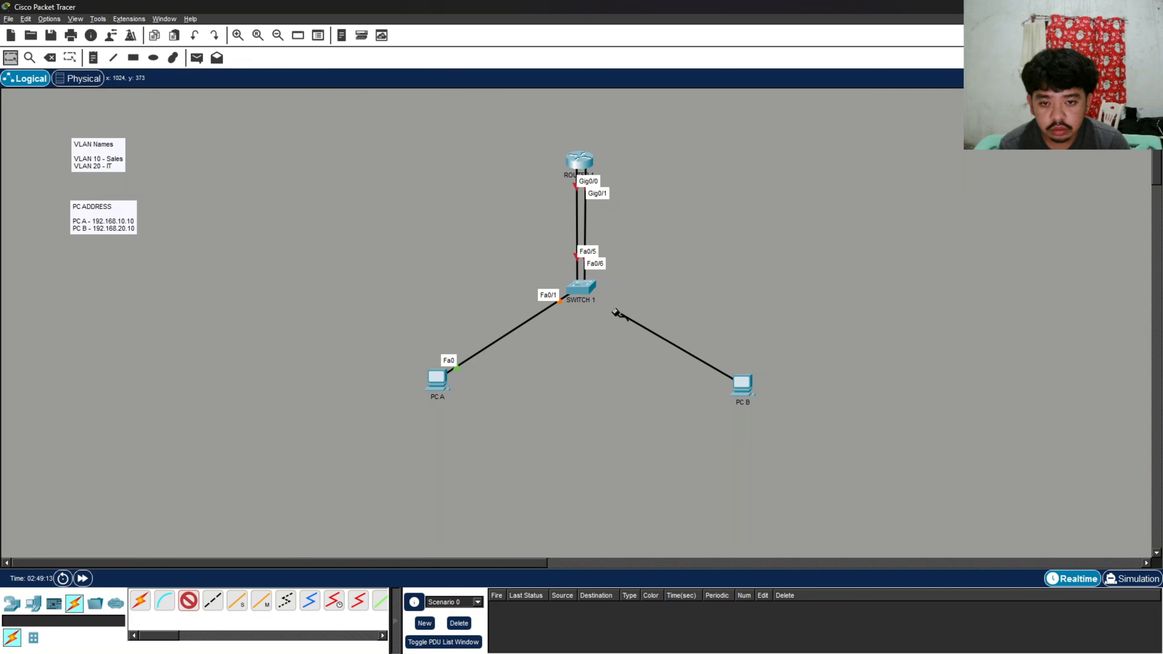
{"action": "left_click", "coordinate": [584, 286]}
{"action": "left_click", "coordinate": [630, 306]}
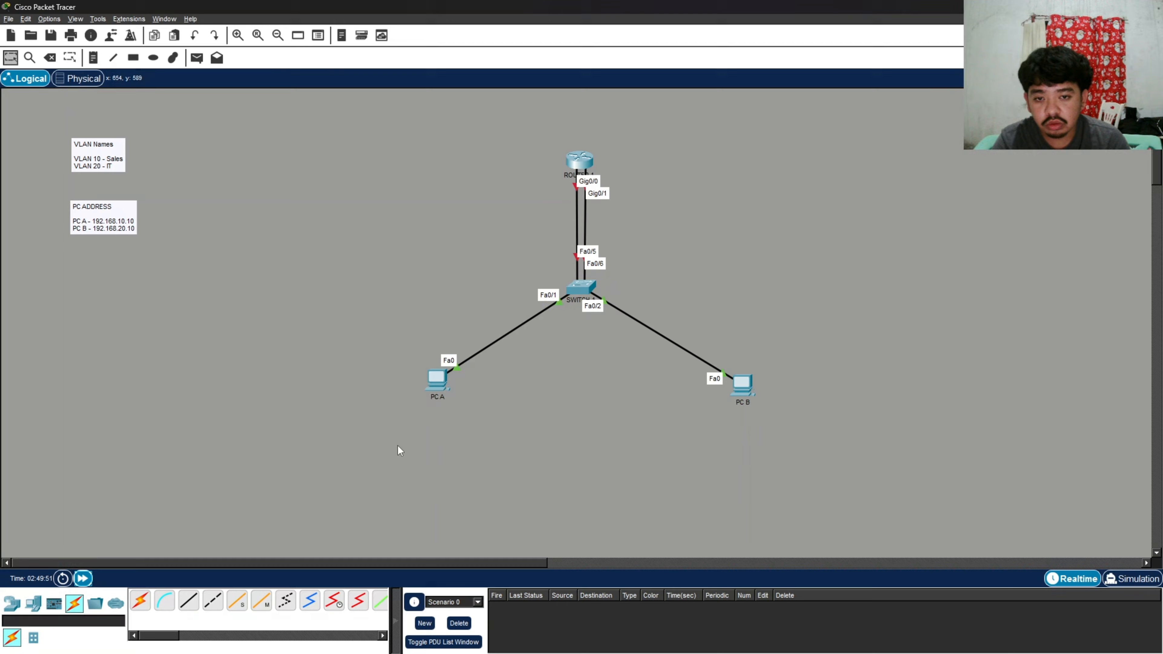
- Open Router 1's command line and decline the initial configuration dialog to reach its prompt
{"action": "left_click", "coordinate": [576, 161]}
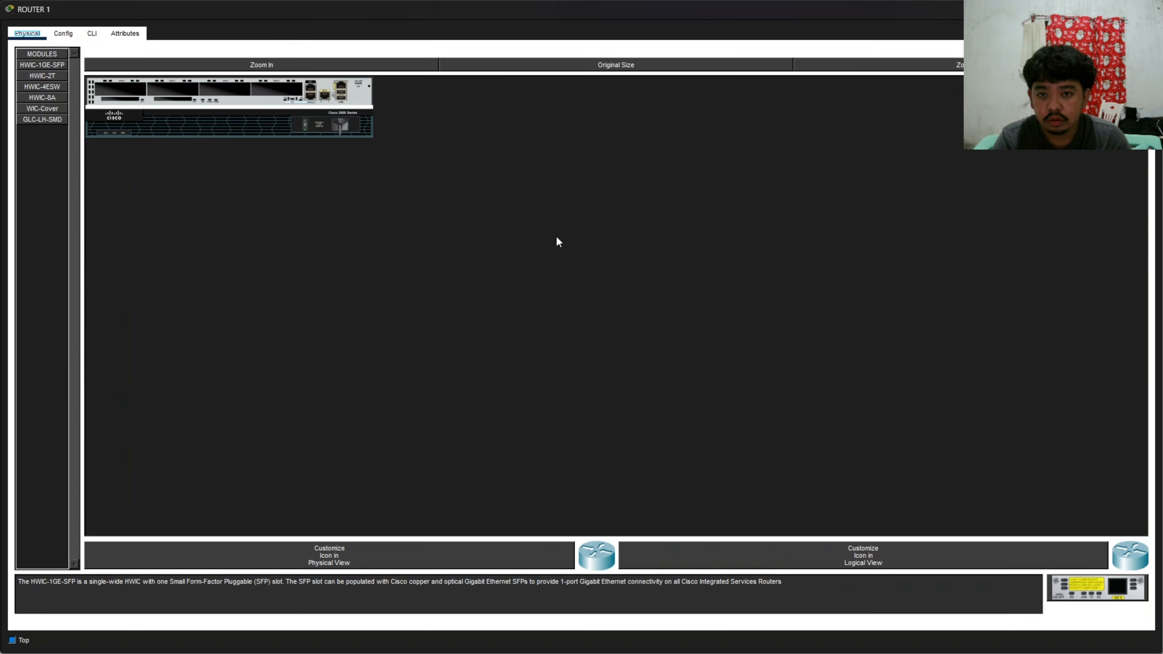
{"action": "left_click", "coordinate": [92, 34]}
{"action": "type", "text": "no"}
{"action": "key", "text": "Return"}
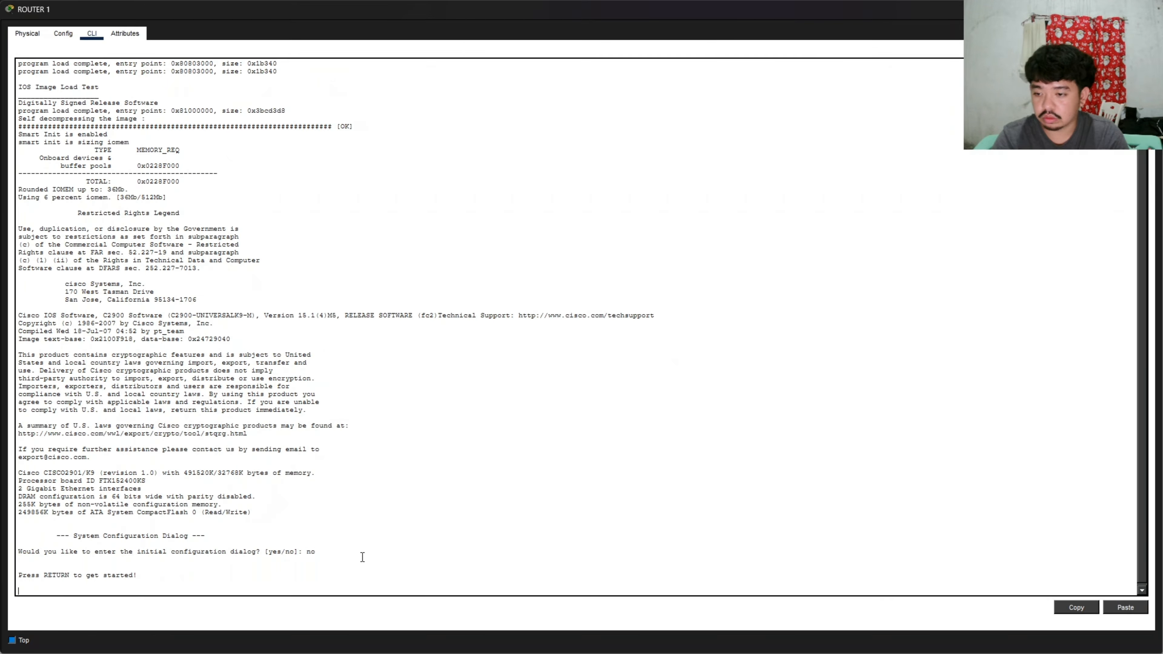
{"action": "key", "text": "Return"}
- Enter the router's global configuration mode and set its hostname to R1
{"action": "type", "text": "ena"}
{"action": "key", "text": "Return"}
{"action": "type", "text": "conf t"}
{"action": "key", "text": "Return"}
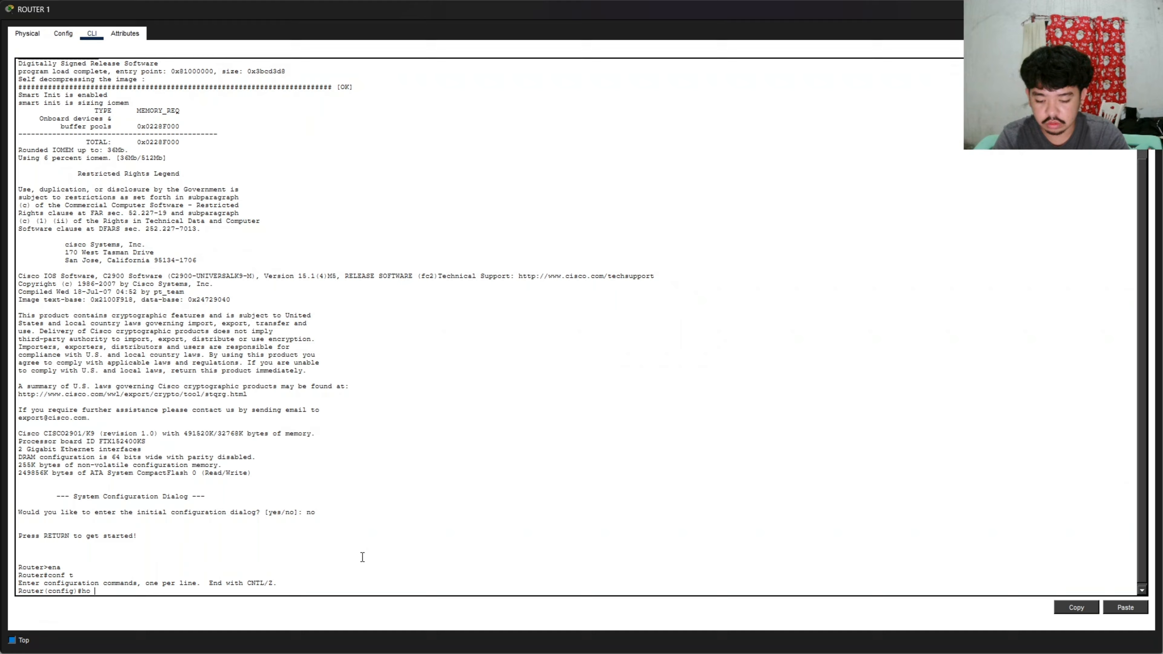
{"action": "type", "text": "ho R1"}
{"action": "key", "text": "Return"}
- Assign IP address 192.168.10.1 with mask 255.255.255.0 to the router's g0/0 interface
{"action": "type", "text": "ig)#i"}
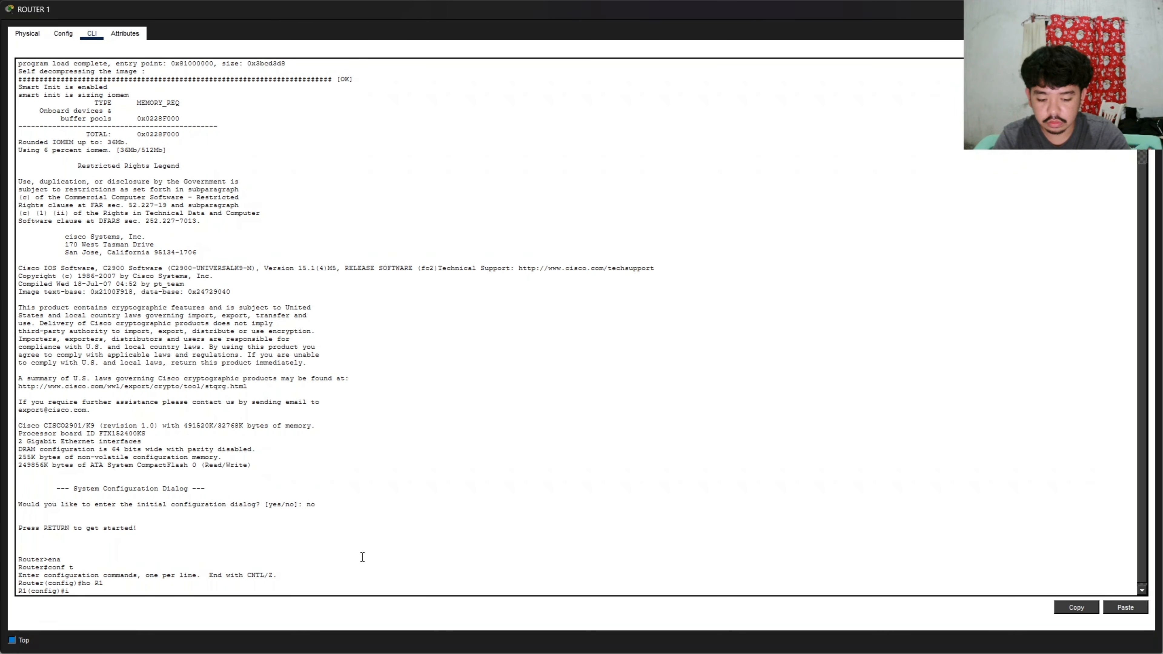
{"action": "type", "text": "nt g0/0"}
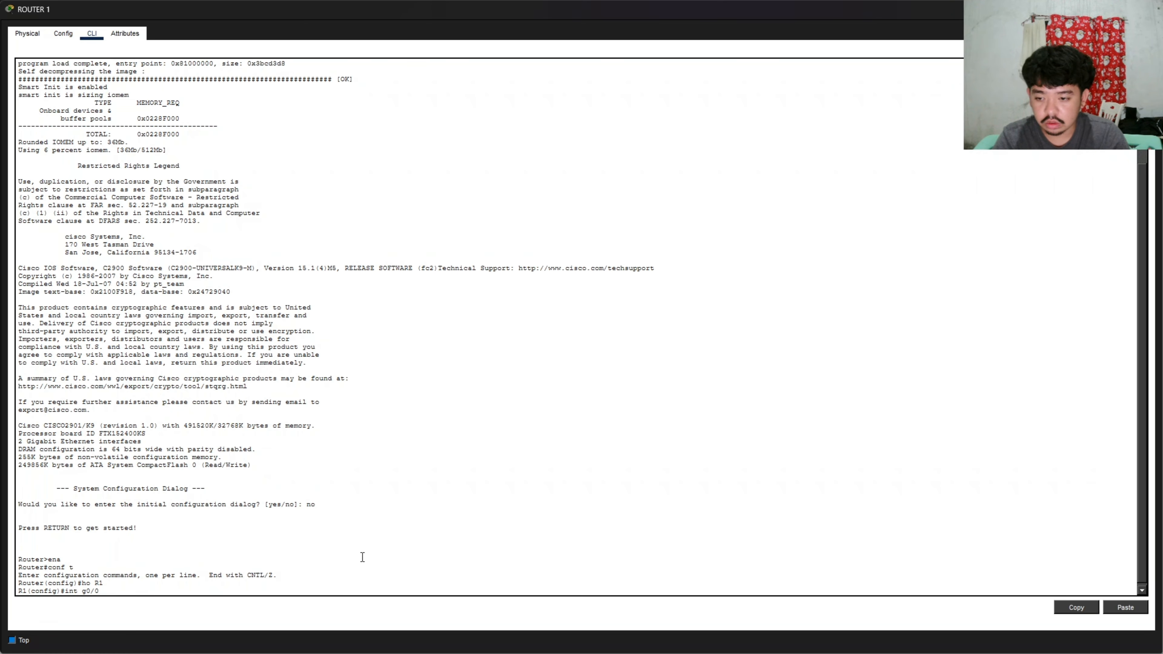
{"action": "key", "text": "Return"}
{"action": "type", "text": "ip address "}
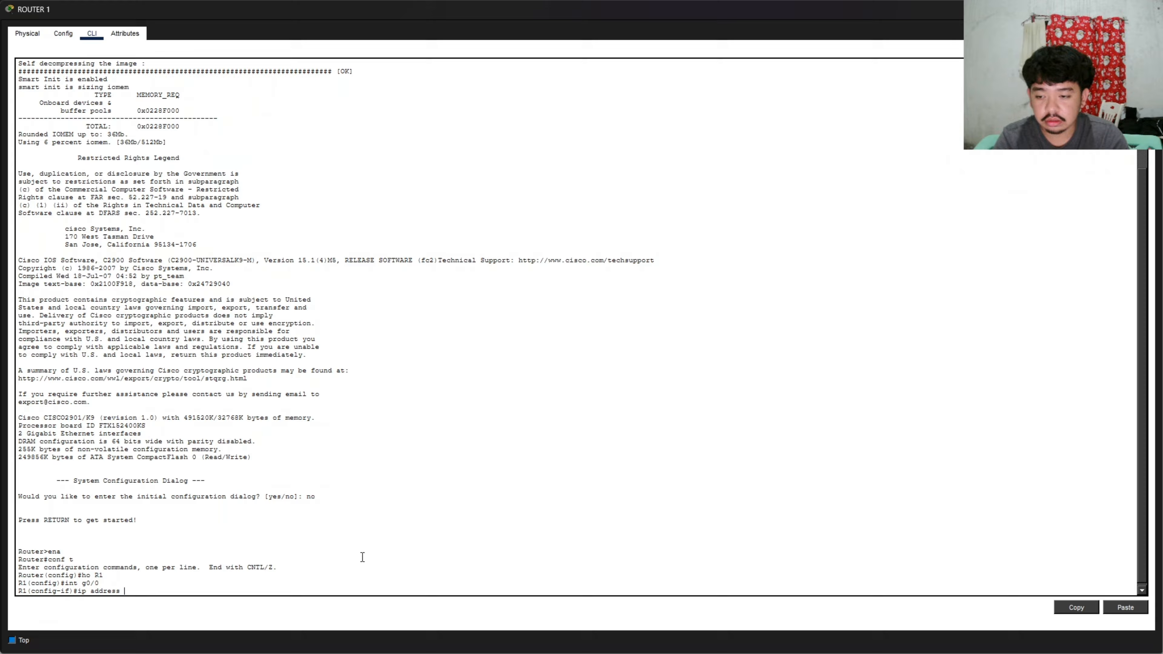
{"action": "type", "text": "192.168."}
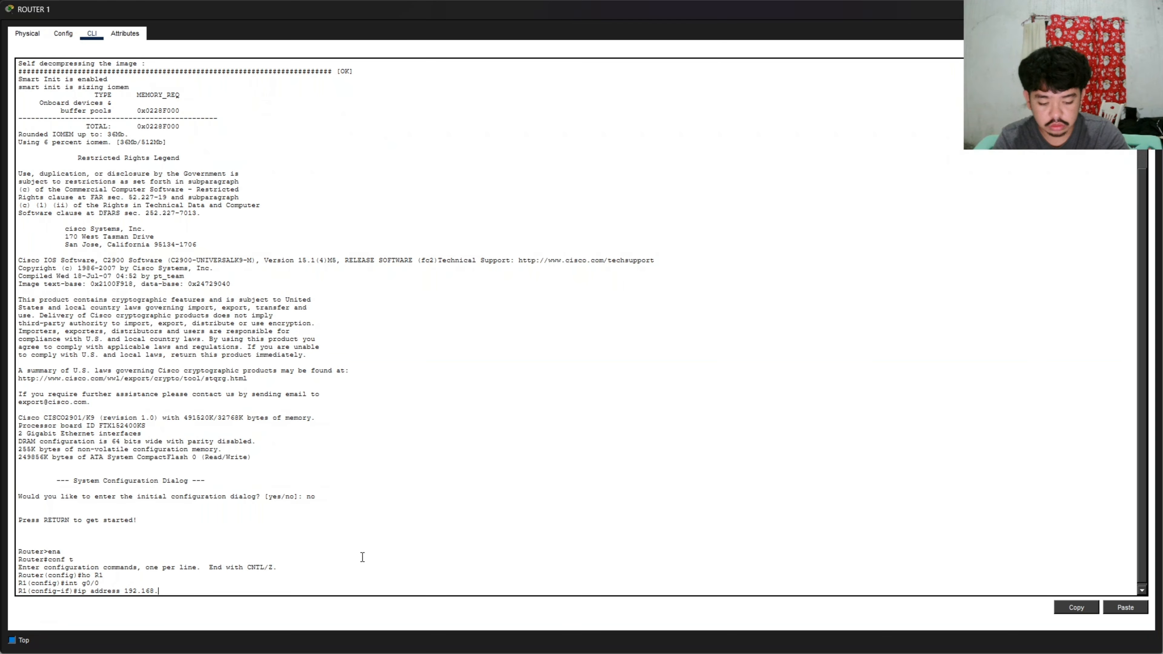
{"action": "type", "text": "10.1"}
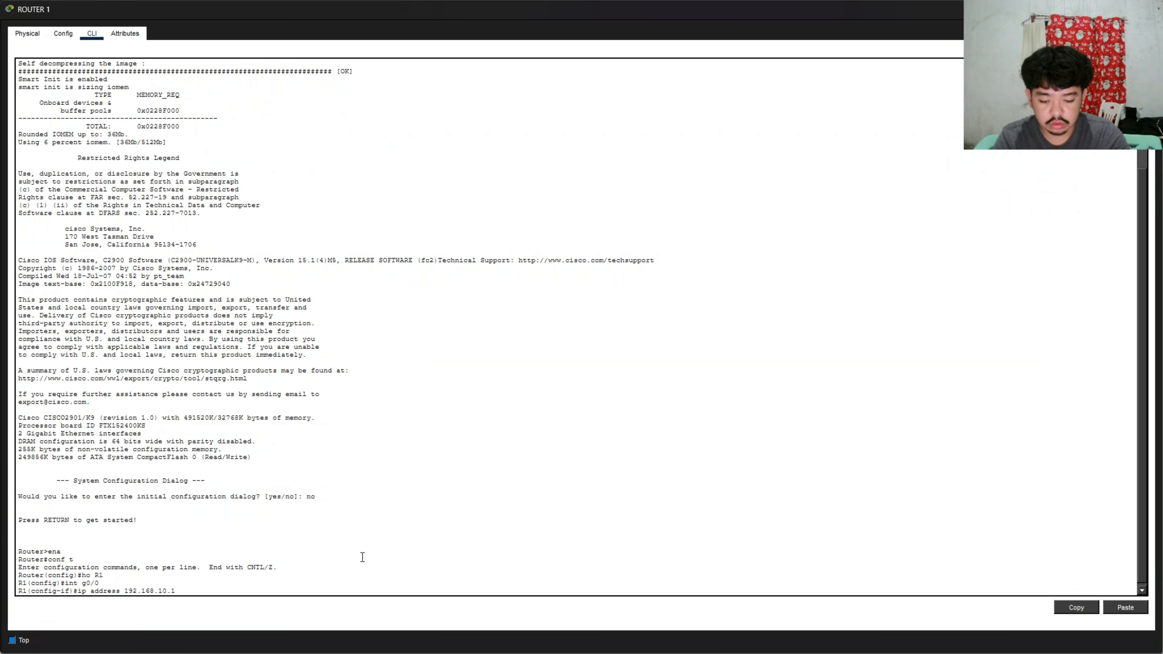
{"action": "type", "text": " 255.255.255.0"}
{"action": "key", "text": "Return"}
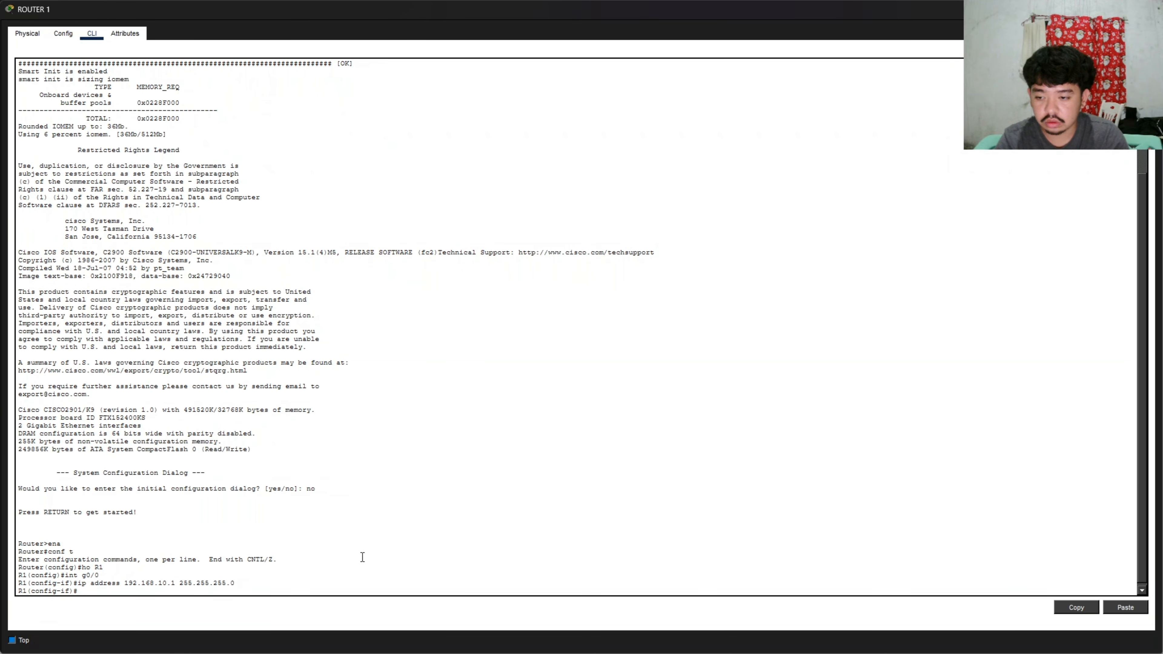
{"action": "key", "text": "Return"}
- Enable the g0/0 interface with no shutdown and exit its interface configuration mode
{"action": "type", "text": "no shutdown"}
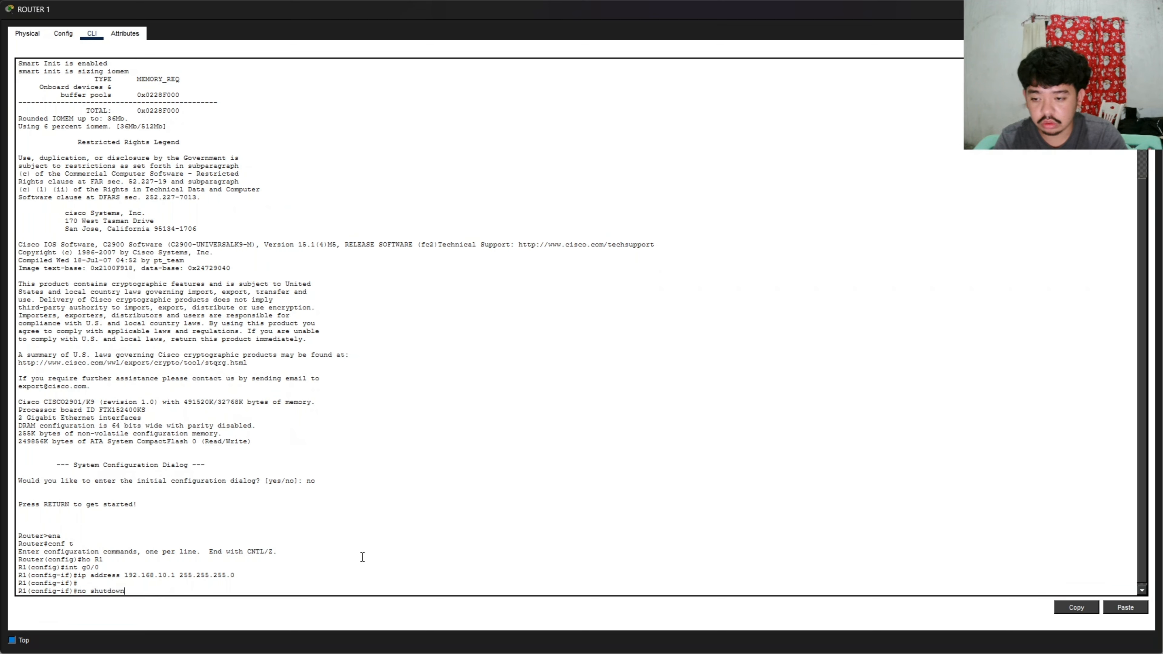
{"action": "key", "text": "Return"}
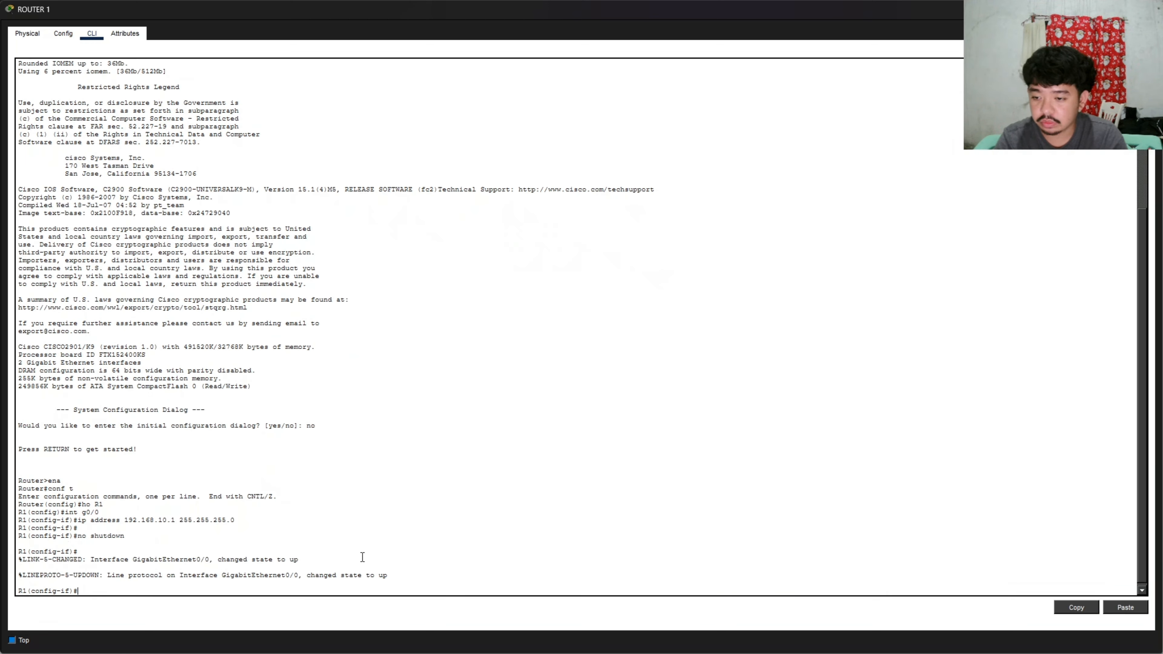
{"action": "type", "text": "exit"}
{"action": "key", "text": "Return"}
{"action": "key", "text": "Return"}
- Assign IP address 192.168.20.1 with mask 255.255.255.0 to the router's g0/1 interface
{"action": "type", "text": "int"}
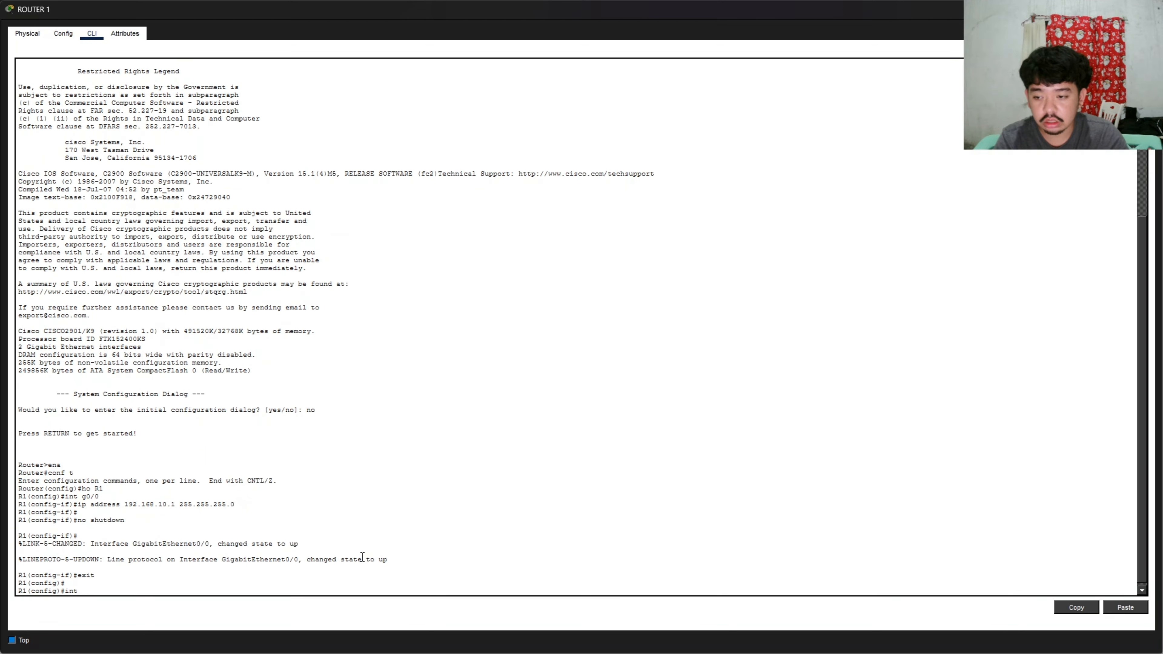
{"action": "type", "text": " g0"}
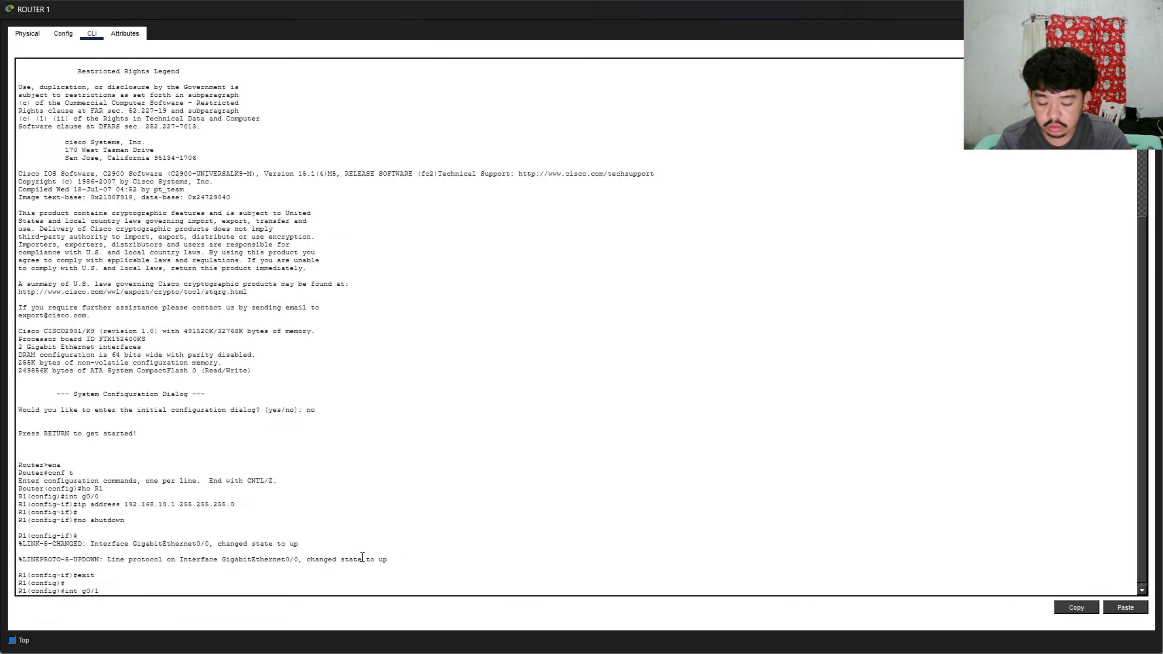
{"action": "type", "text": "/1"}
{"action": "key", "text": "Return"}
{"action": "type", "text": "ip addre"}
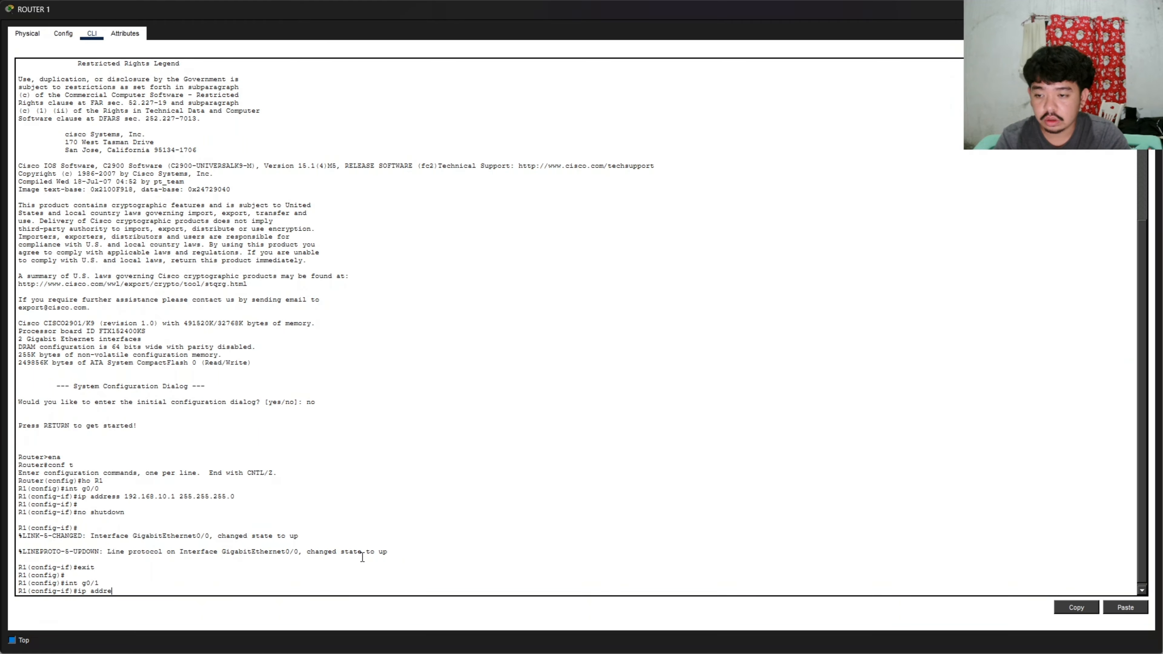
{"action": "type", "text": "ss 192.168.20.1"}
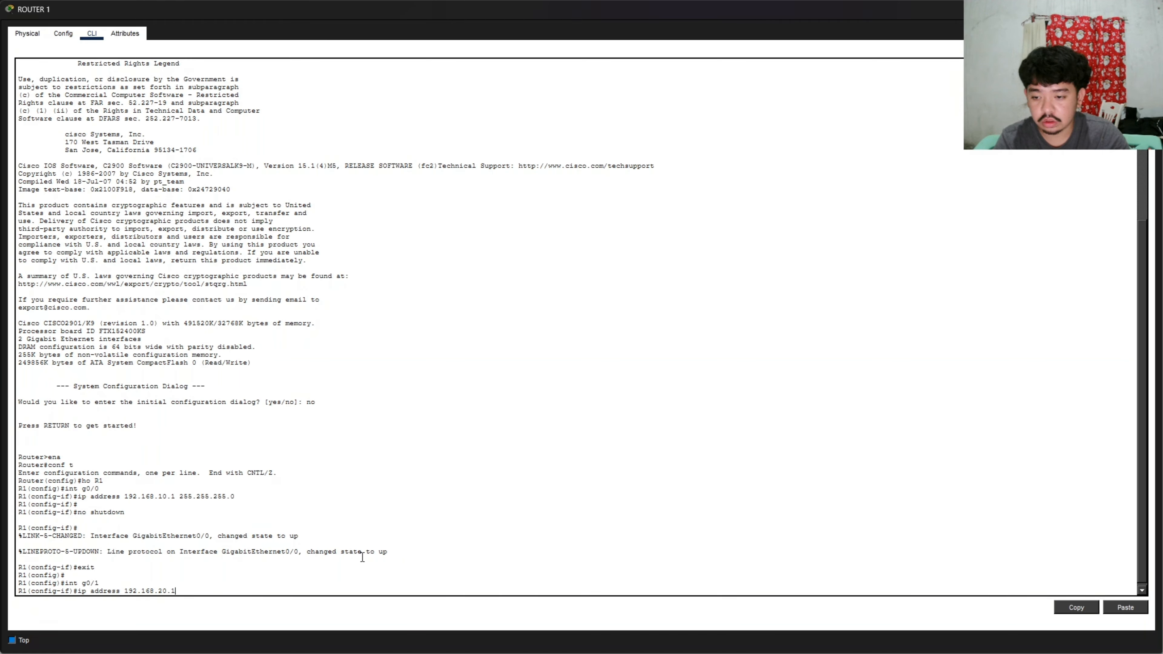
{"action": "type", "text": " 255.255.255.0"}
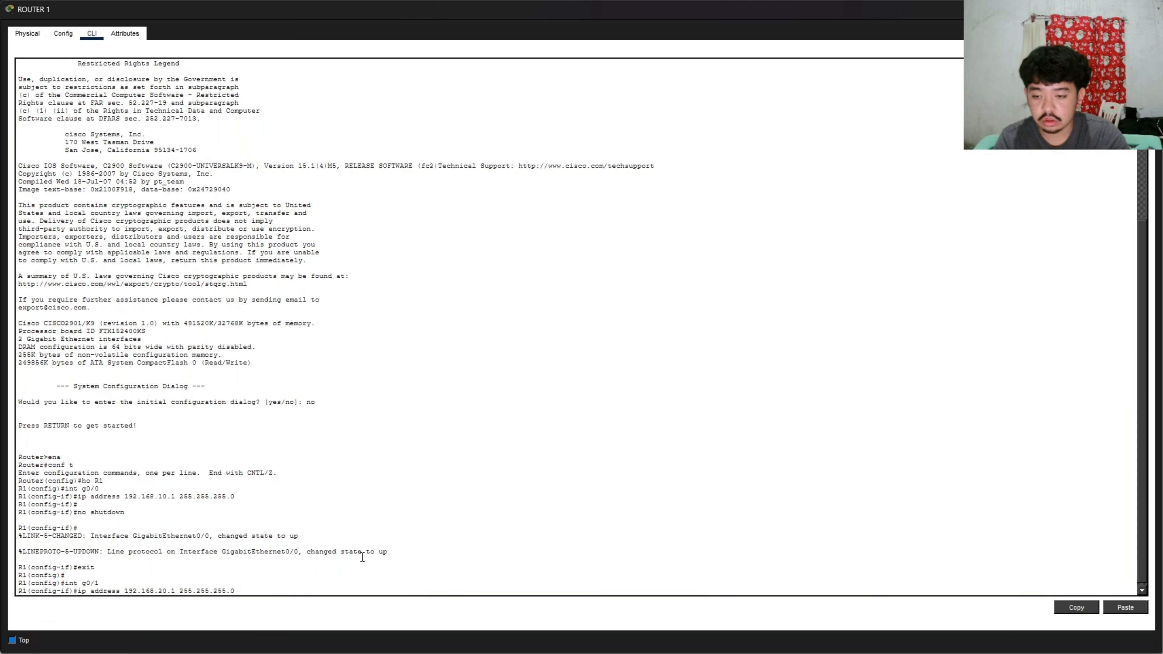
{"action": "key", "text": "Return"}
{"action": "key", "text": "Return"}
- Enable the g0/1 interface, exit its configuration mode, and fast-forward the simulation time in the topology
{"action": "type", "text": "no shutdo"}
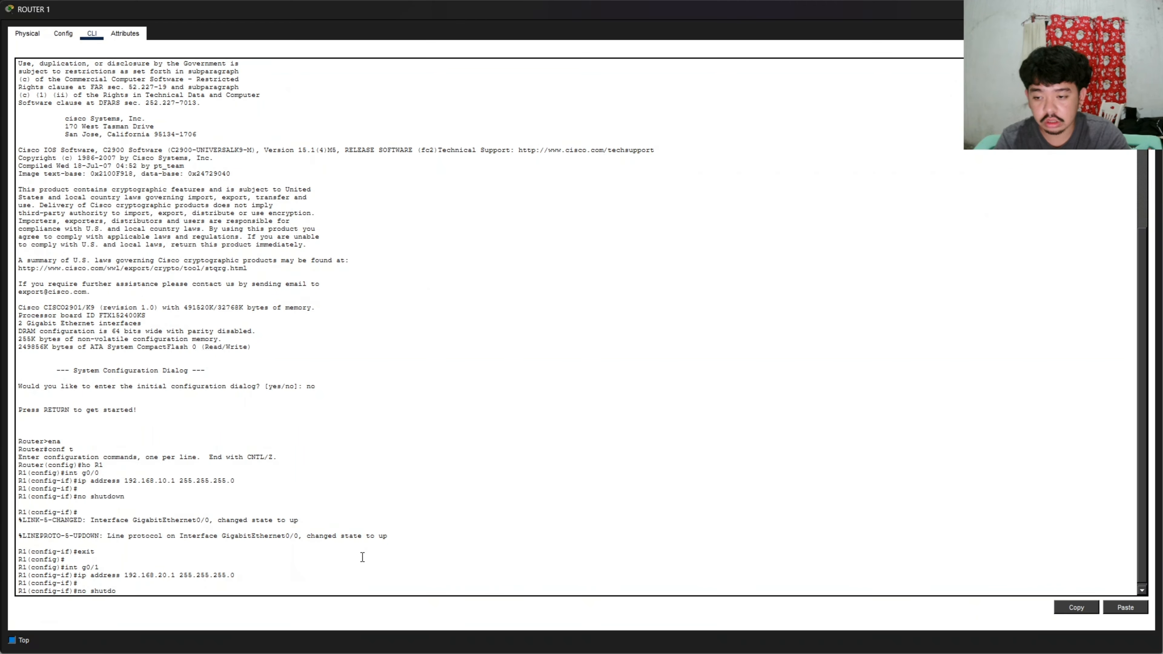
{"action": "type", "text": "wn"}
{"action": "key", "text": "Return"}
{"action": "key", "text": "Return"}
{"action": "type", "text": "exit"}
{"action": "key", "text": "Return"}
{"action": "key", "text": "Return"}
{"action": "key", "text": "Return"}
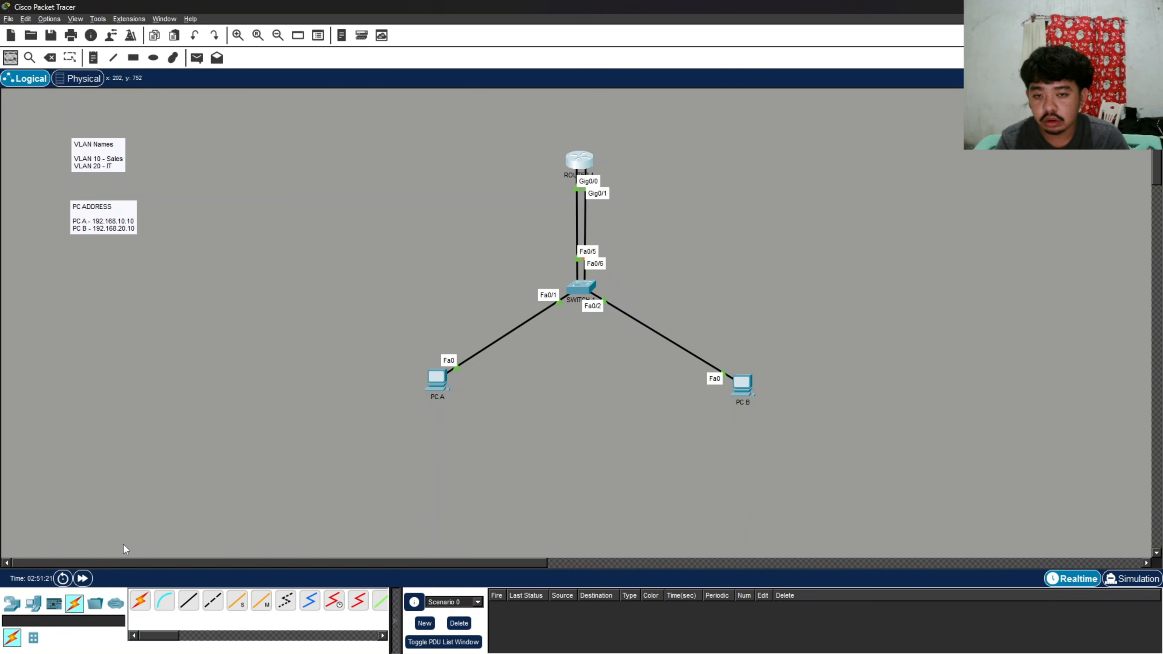
{"action": "left_click", "coordinate": [83, 579]}
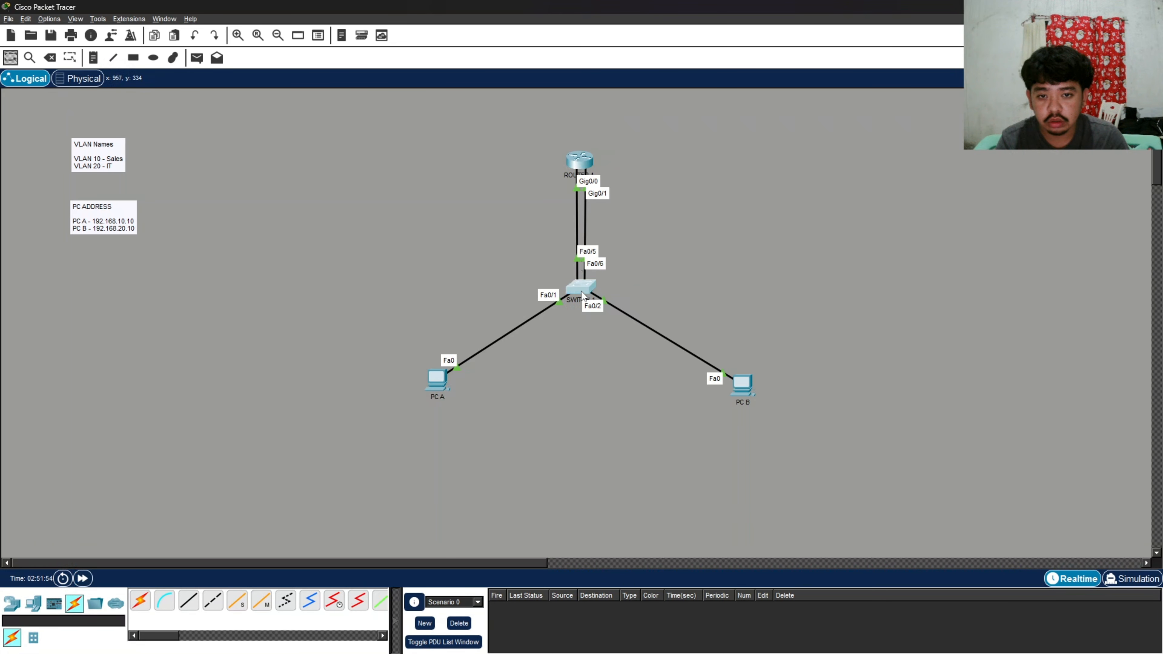
- Enter global configuration mode on Switch 1 and set its hostname to SW1
{"action": "left_click", "coordinate": [582, 291]}
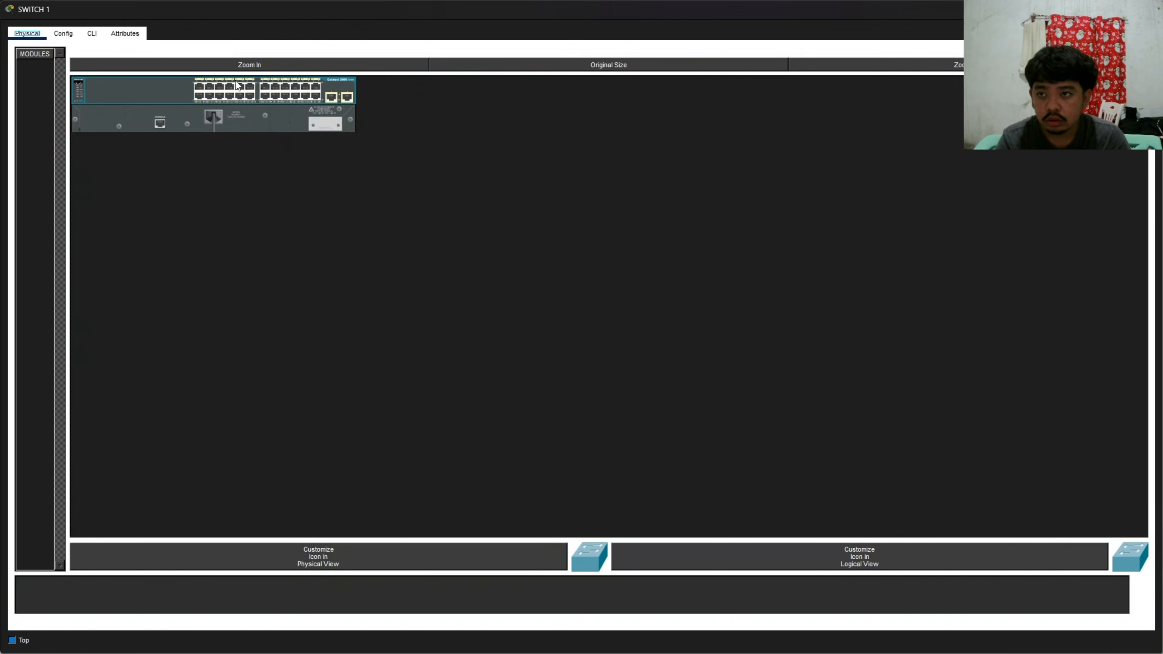
{"action": "left_click", "coordinate": [93, 34]}
{"action": "type", "text": "ena"}
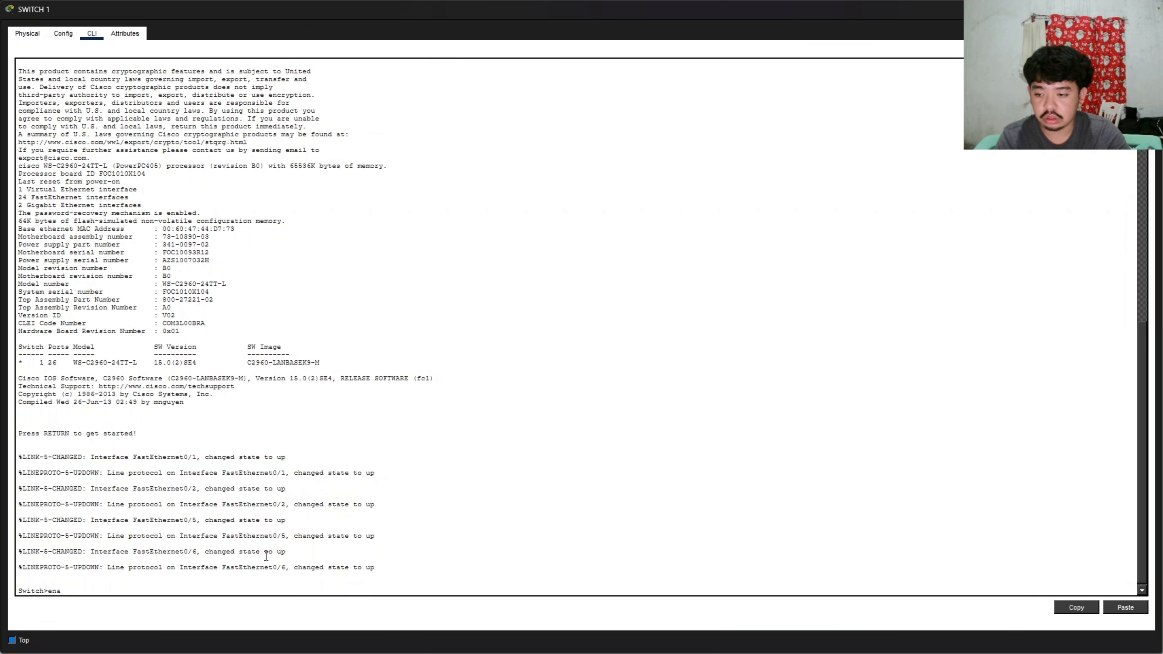
{"action": "key", "text": "Return"}
{"action": "type", "text": "conf t"}
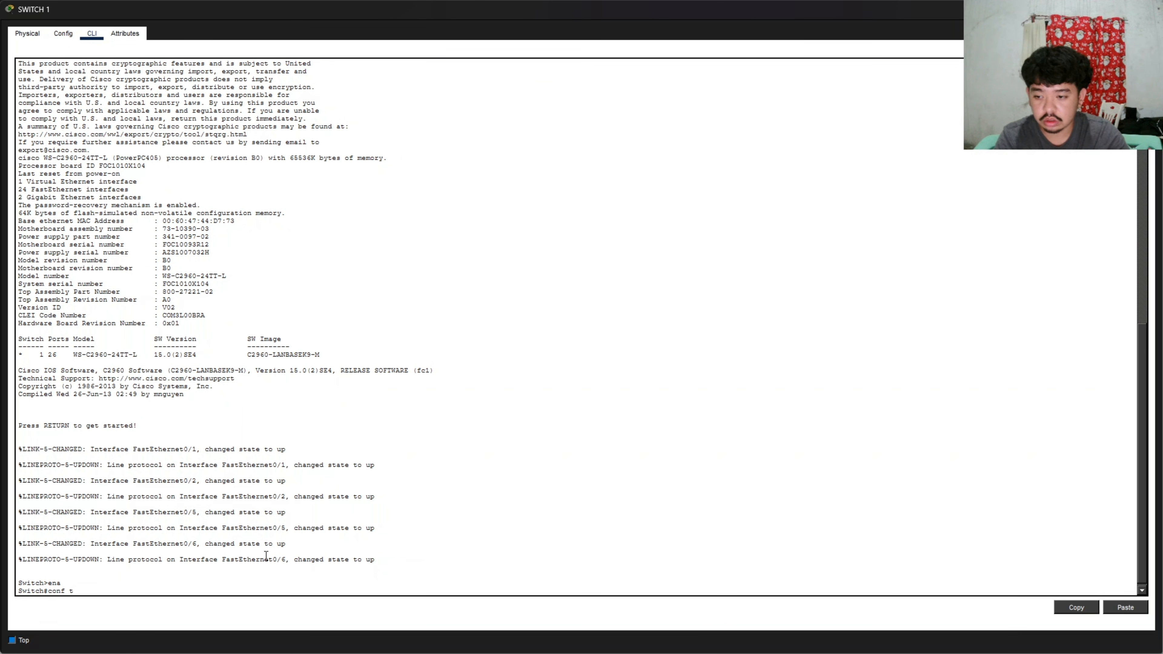
{"action": "key", "text": "Return"}
{"action": "type", "text": "ho "}
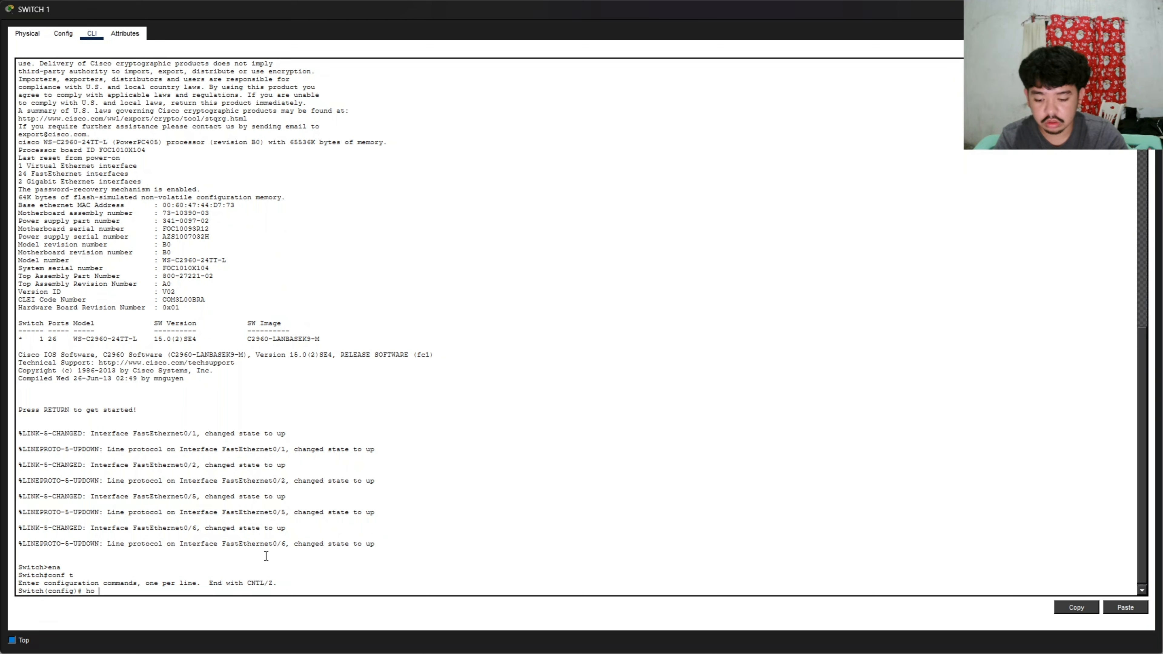
{"action": "type", "text": "S"}
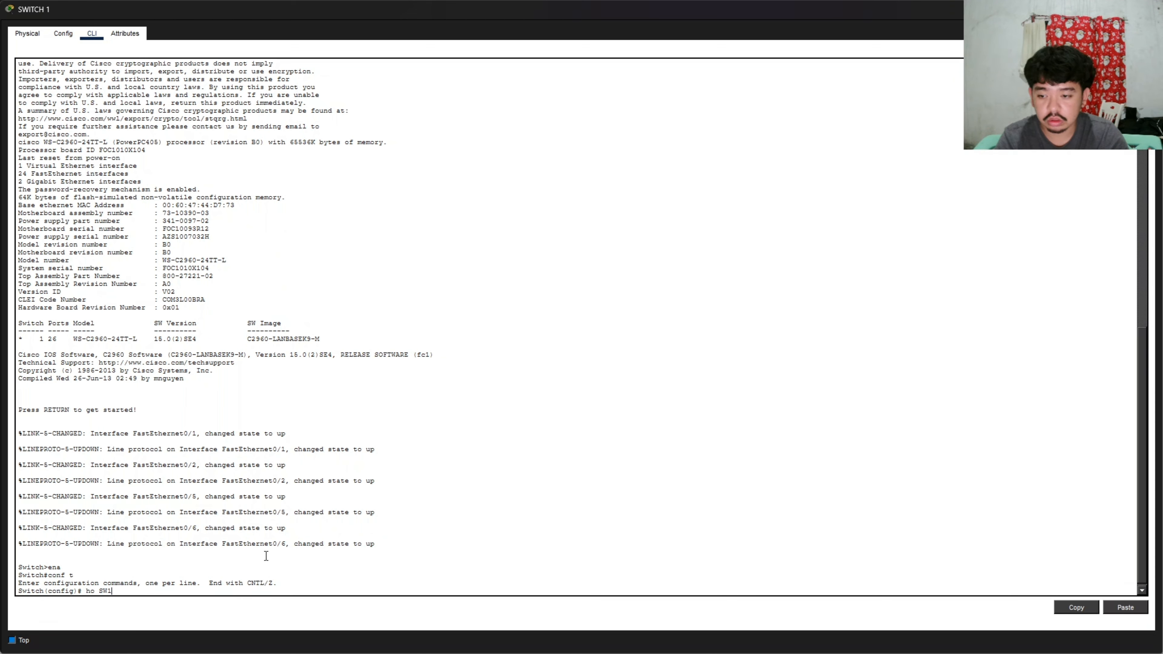
{"action": "type", "text": "W1"}
{"action": "key", "text": "Return"}
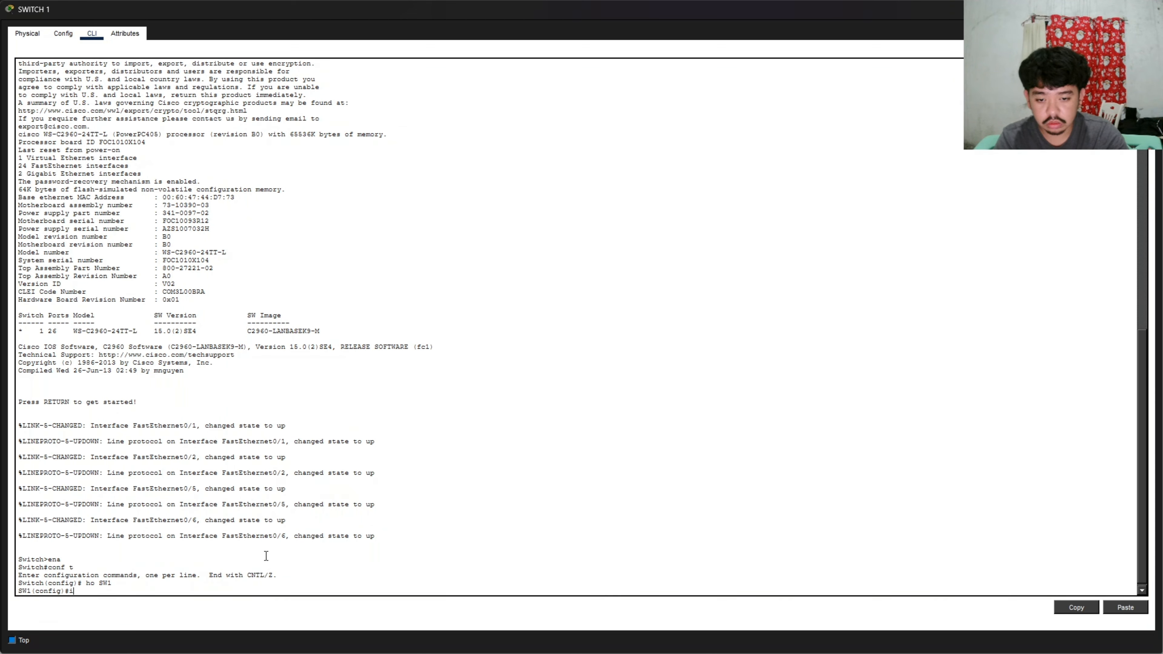
- Create VLAN 10 on the switch and name it Sales
{"action": "type", "text": "vlan 10"}
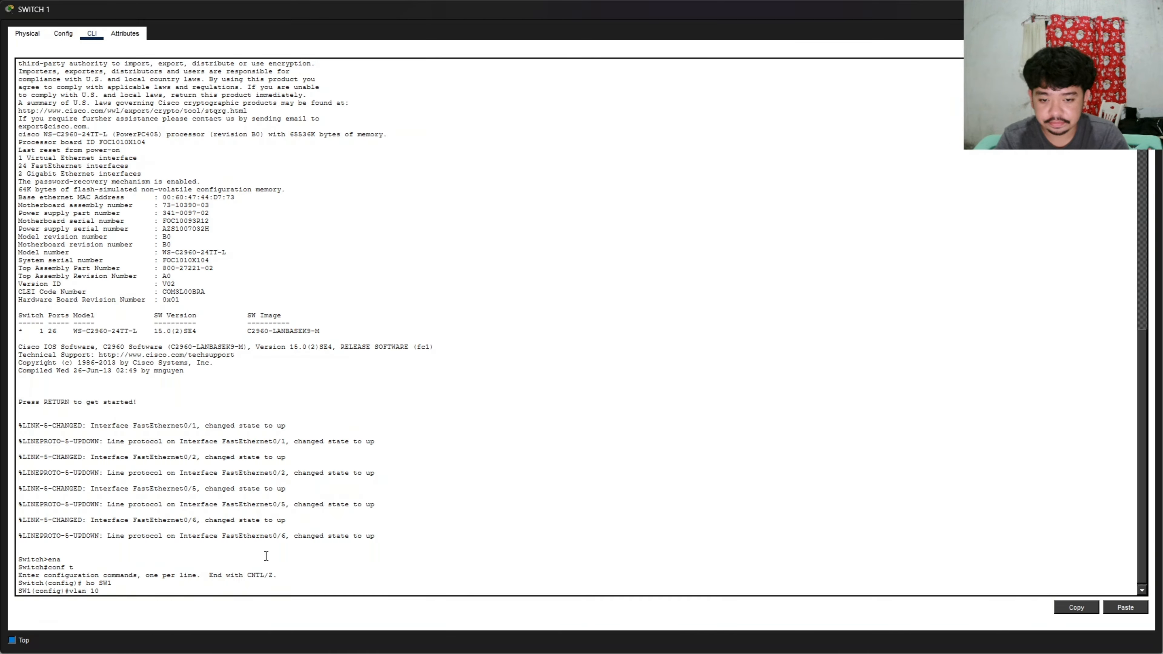
{"action": "key", "text": "Return"}
{"action": "type", "text": "name Sales"}
{"action": "key", "text": "Return"}
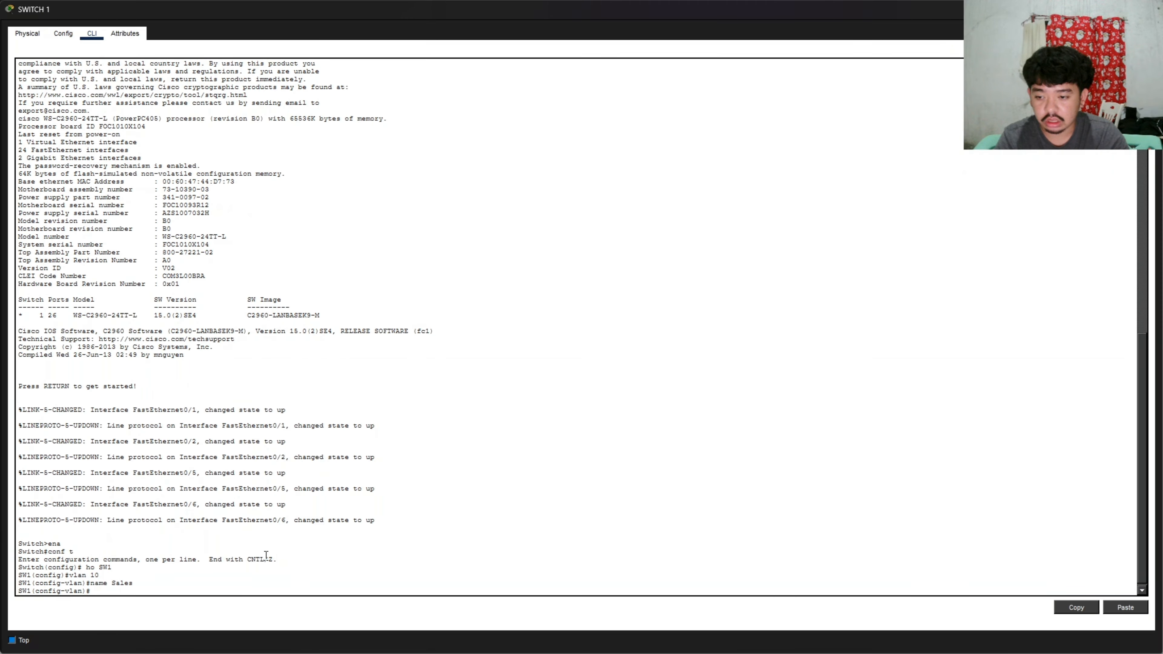
- Create VLAN 20 on the switch, name it IT, and exit VLAN configuration mode
{"action": "type", "text": "vlan 20"}
{"action": "key", "text": "Return"}
{"action": "type", "text": "name "}
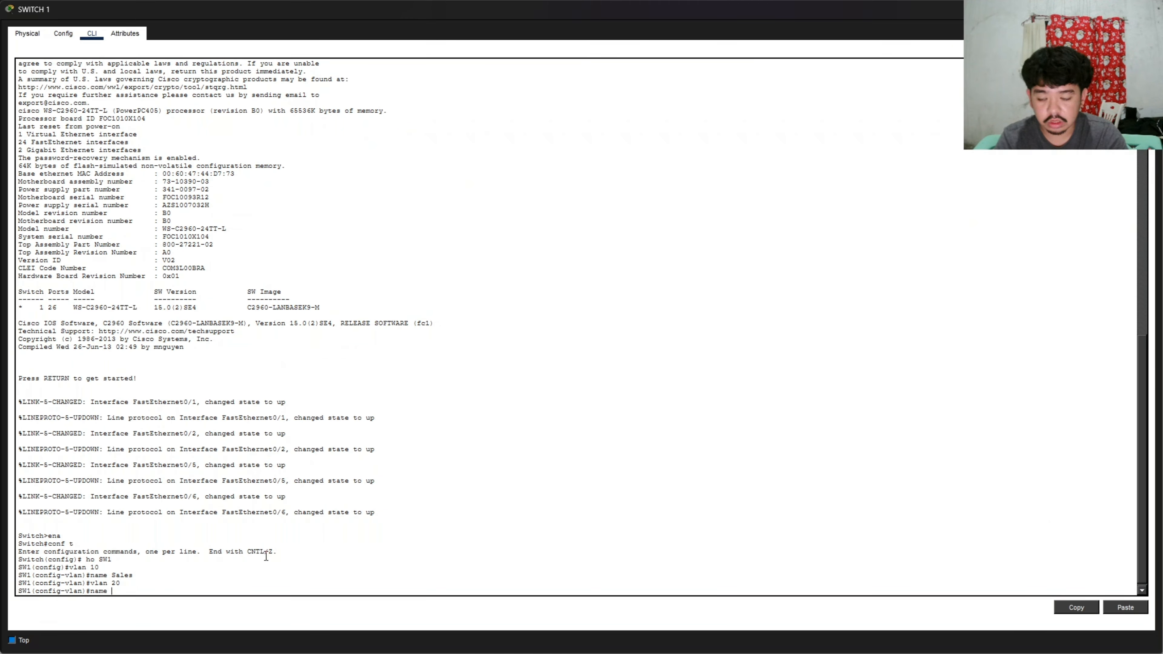
{"action": "type", "text": "IT"}
{"action": "key", "text": "Return"}
{"action": "key", "text": "Return"}
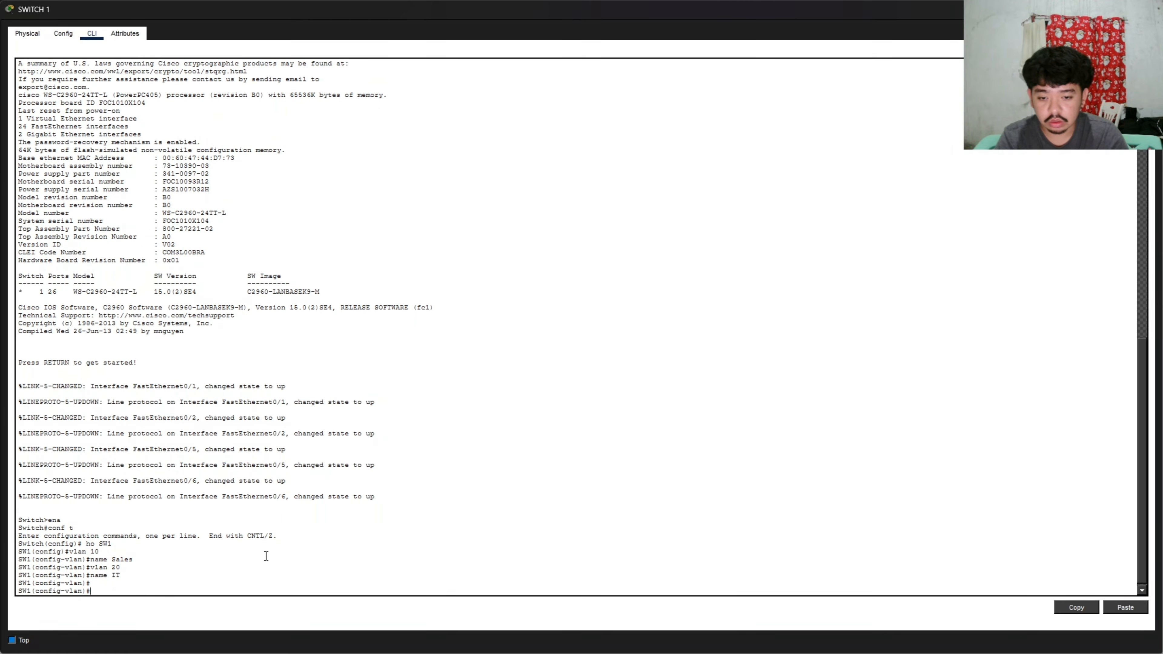
{"action": "type", "text": "exit"}
{"action": "key", "text": "Return"}
{"action": "key", "text": "Return"}
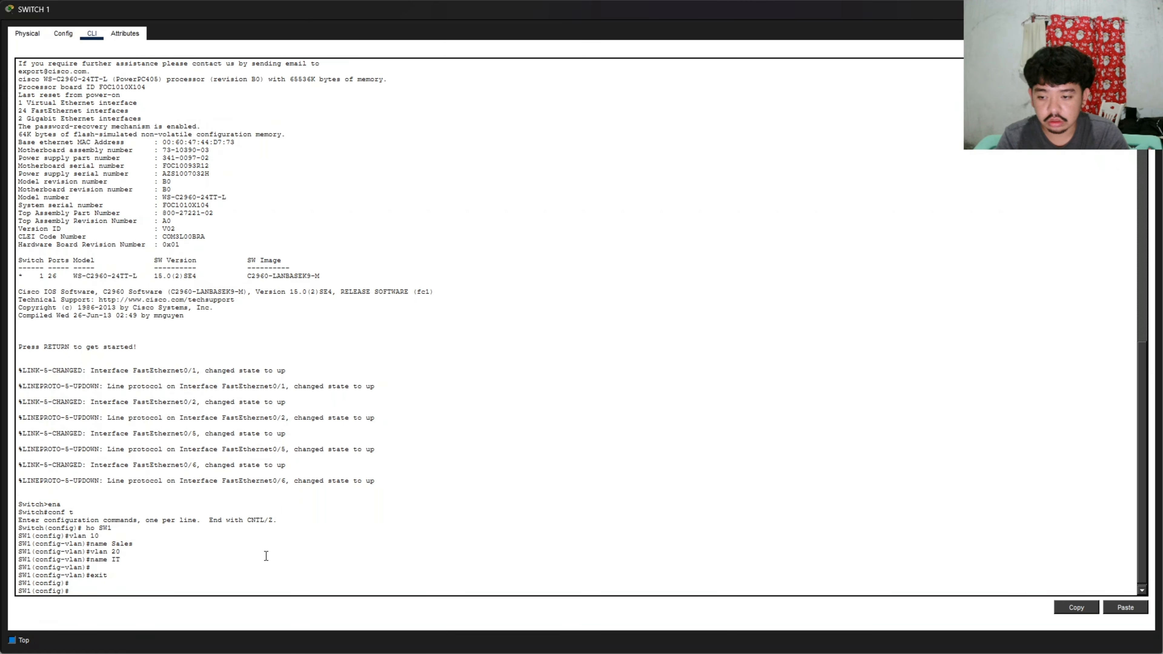
- Configure switch interface fa0/5 as an access port in VLAN 10
{"action": "type", "text": "int"}
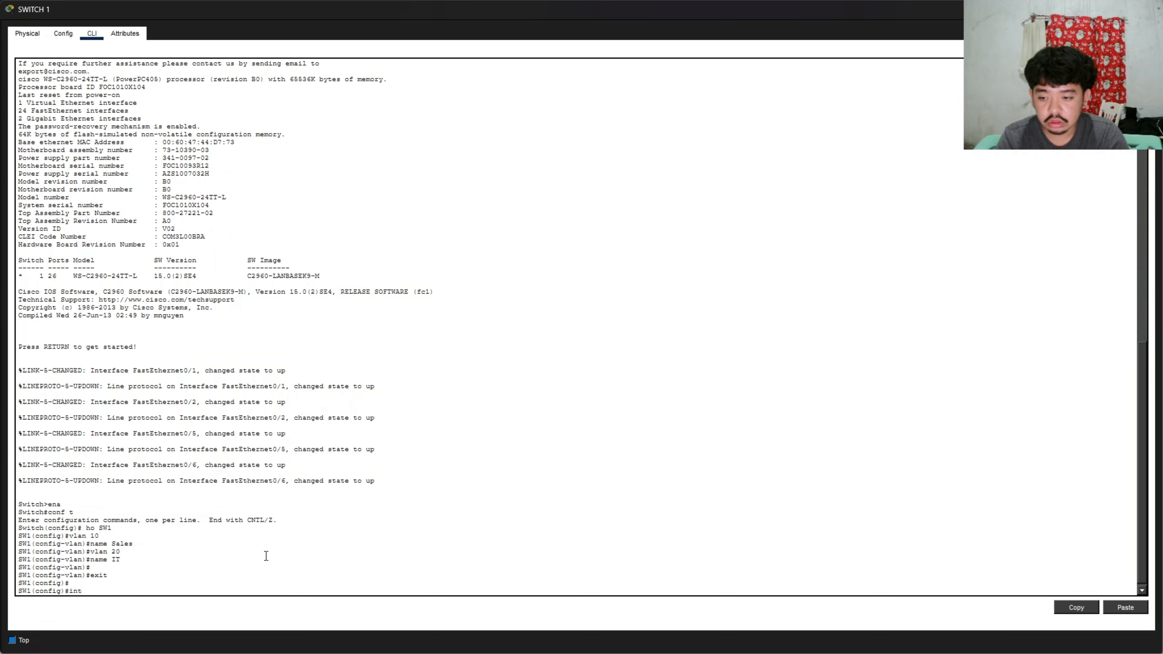
{"action": "type", "text": " fa0/5"}
{"action": "key", "text": "Return"}
{"action": "key", "text": "Return"}
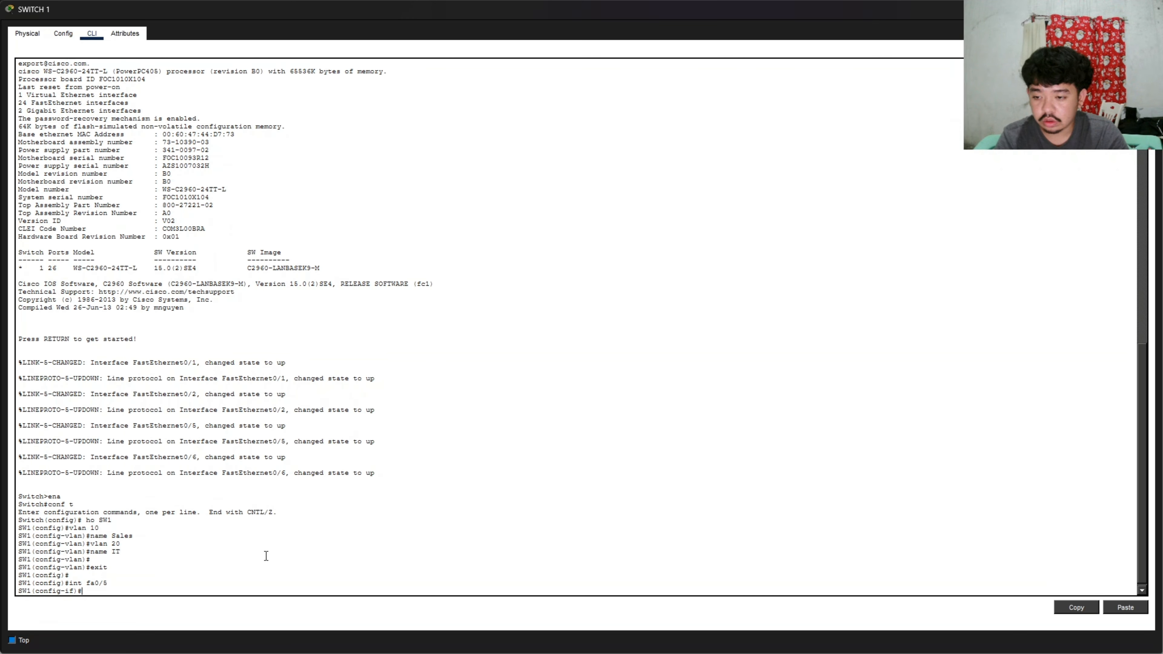
{"action": "type", "text": "sw code acc"}
{"action": "key", "text": "Return"}
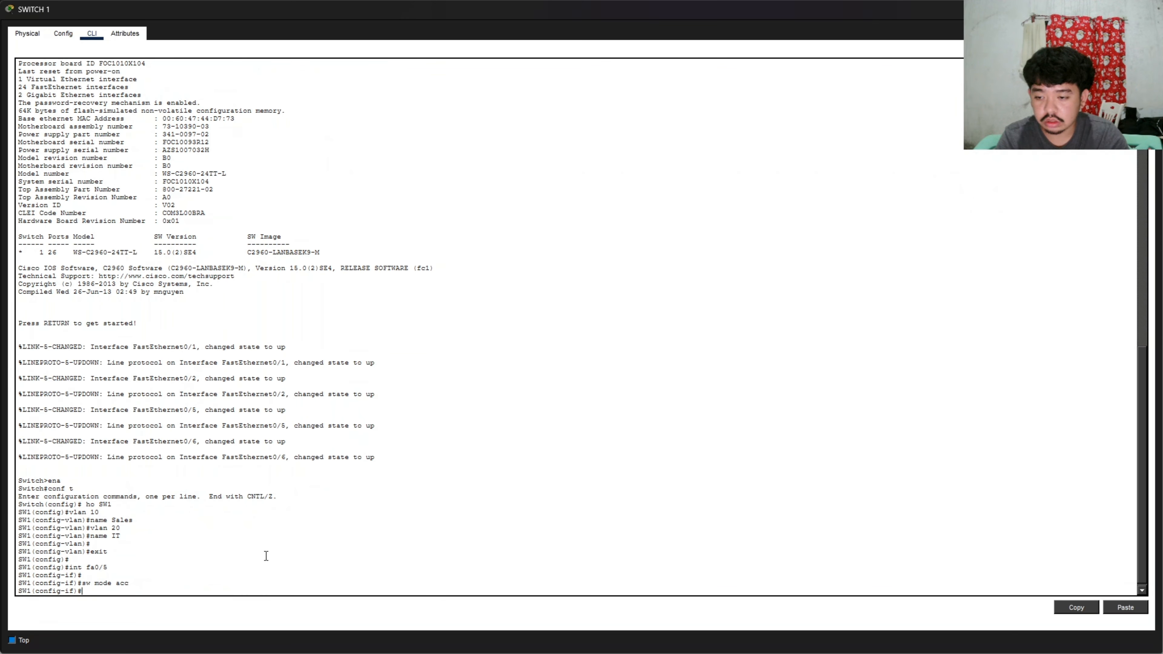
{"action": "type", "text": "sw acc vlan 10"}
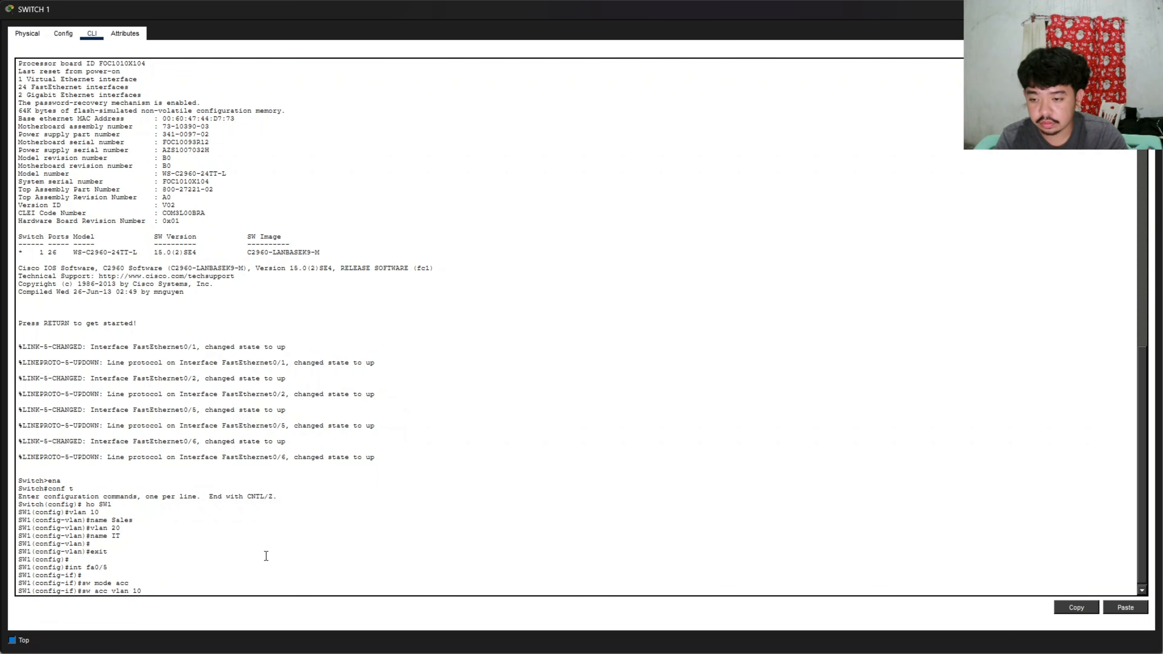
{"action": "key", "text": "Return"}
{"action": "key", "text": "Return"}
- Configure switch interface fa0/6 as an access port in VLAN 20
{"action": "type", "text": "int"}
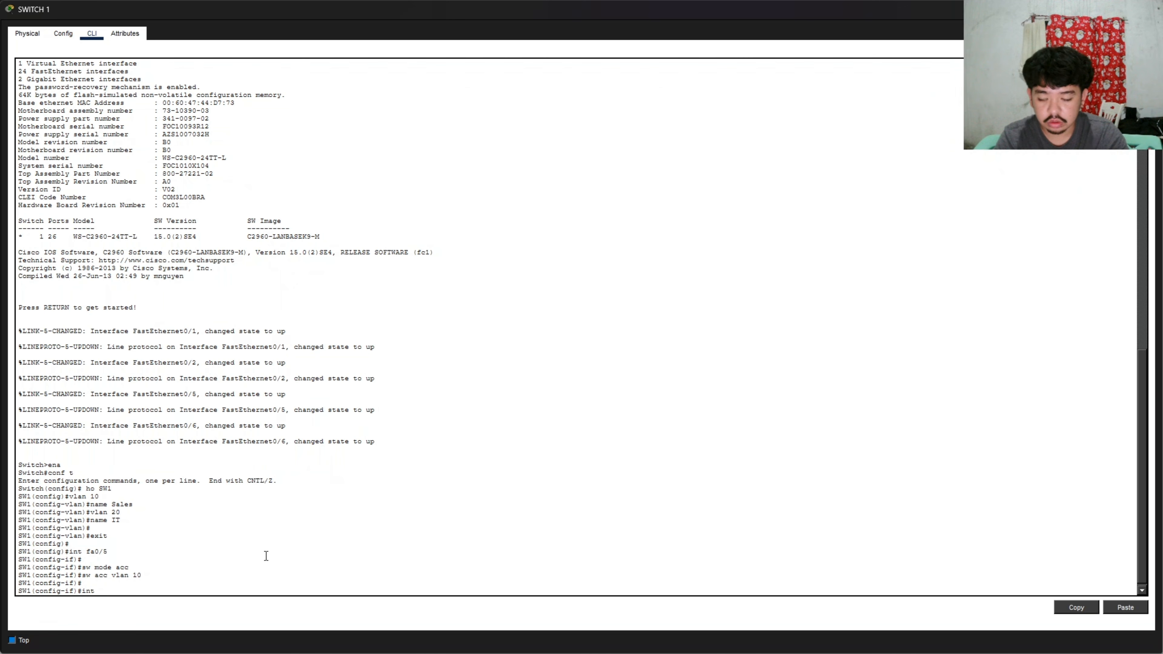
{"action": "type", "text": " fa0/6"}
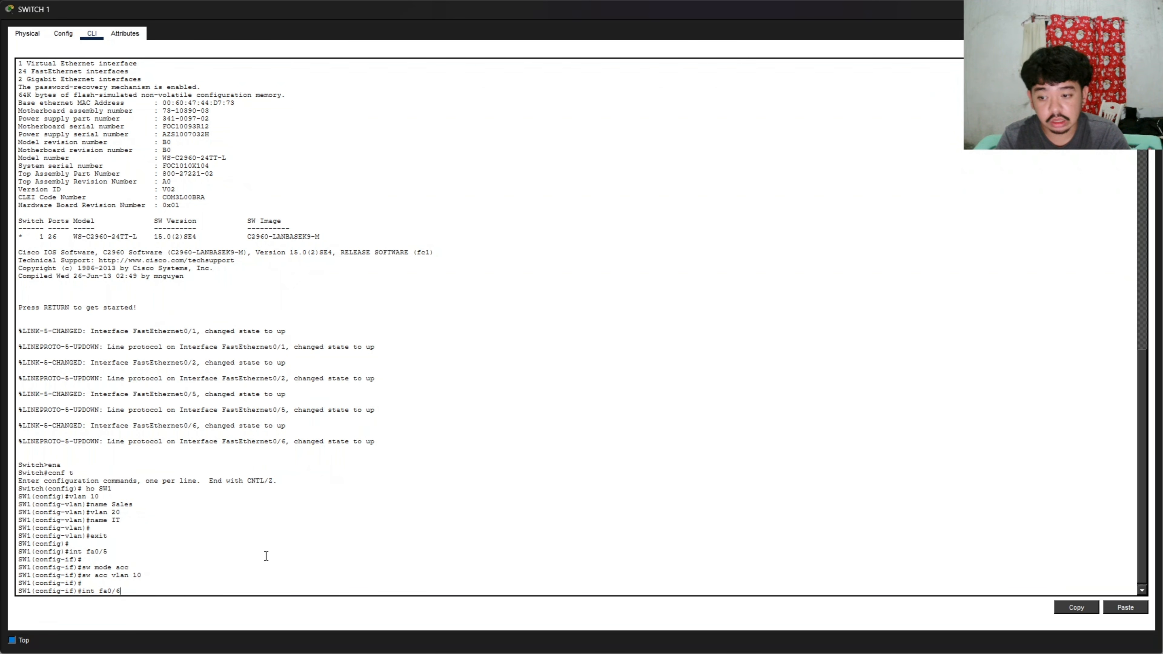
{"action": "key", "text": "Return"}
{"action": "key", "text": "Return"}
{"action": "type", "text": "sw mode acc"}
{"action": "key", "text": "Return"}
{"action": "type", "text": "sw "}
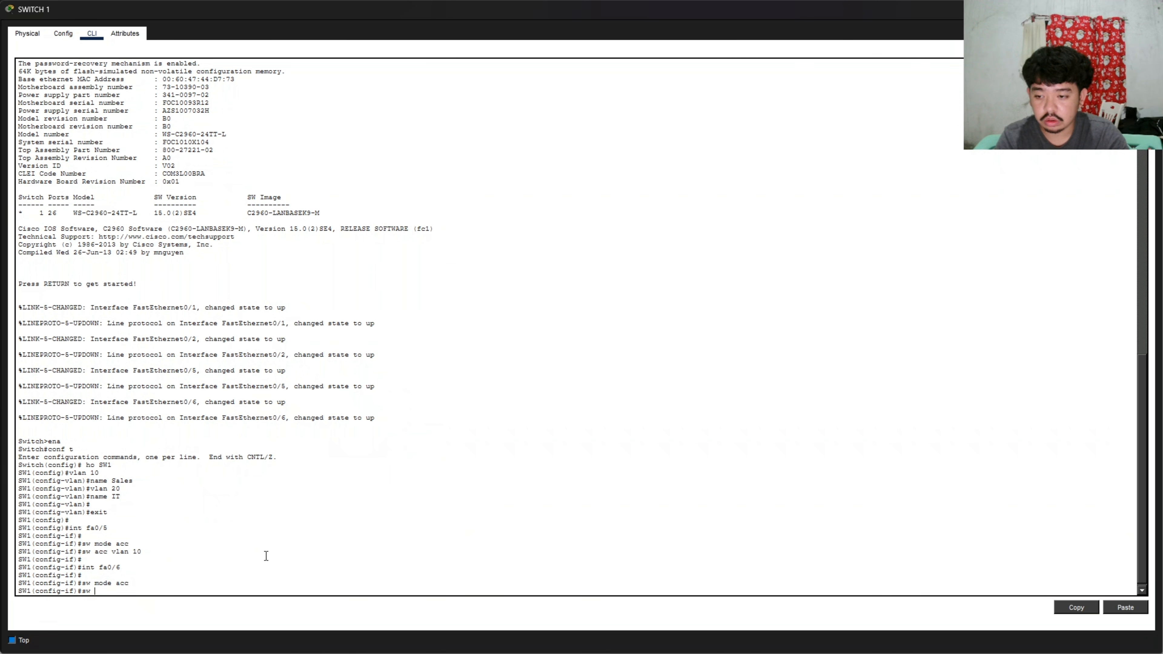
{"action": "type", "text": "acc vlan 20"}
{"action": "key", "text": "Return"}
{"action": "key", "text": "Return"}
{"action": "key", "text": "Return"}
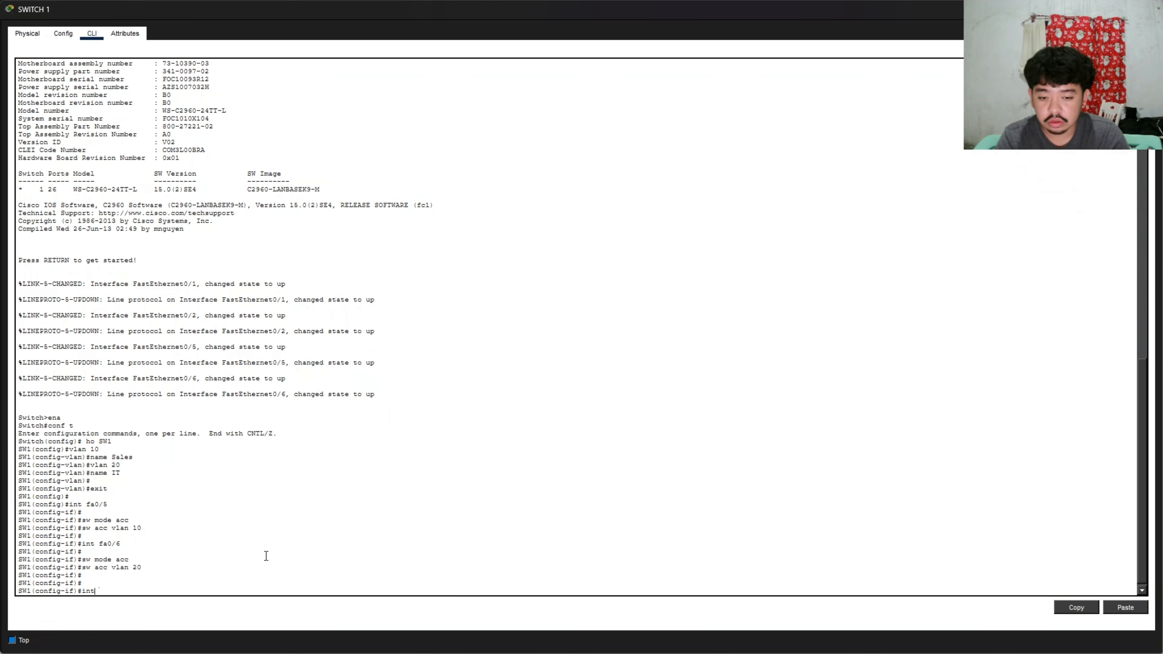
- Configure switch interface fa0/1 as an access port in VLAN 10
{"action": "key", "text": "Return"}
{"action": "key", "text": "Return"}
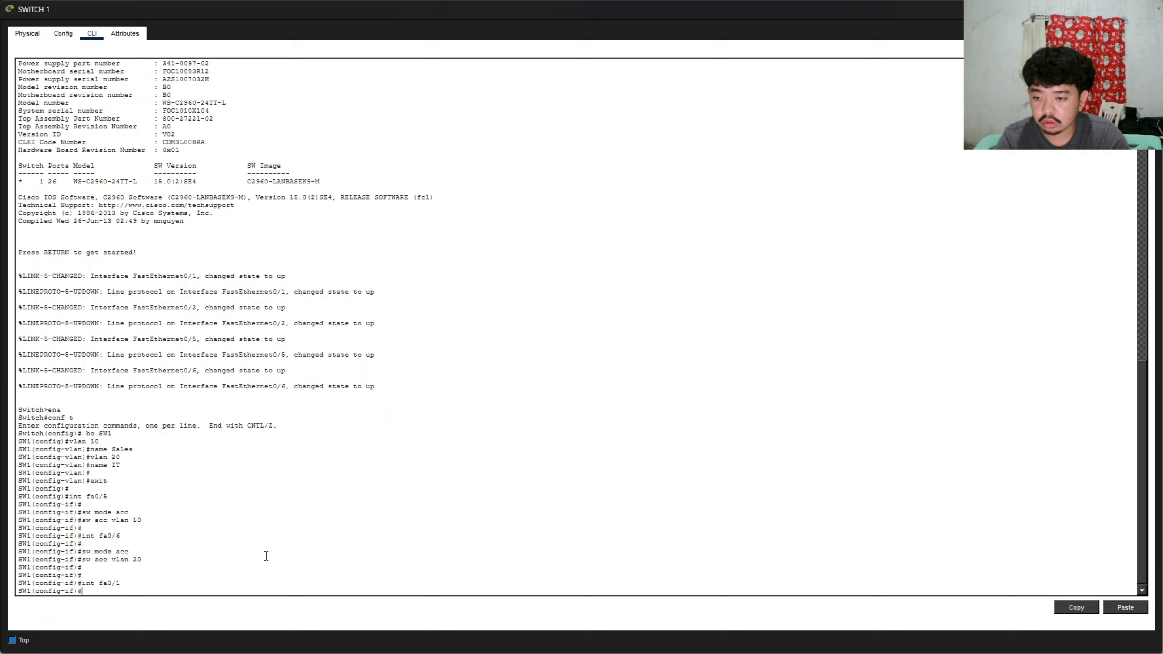
{"action": "type", "text": "sw mode acc"}
{"action": "key", "text": "Return"}
{"action": "type", "text": "sw ac"}
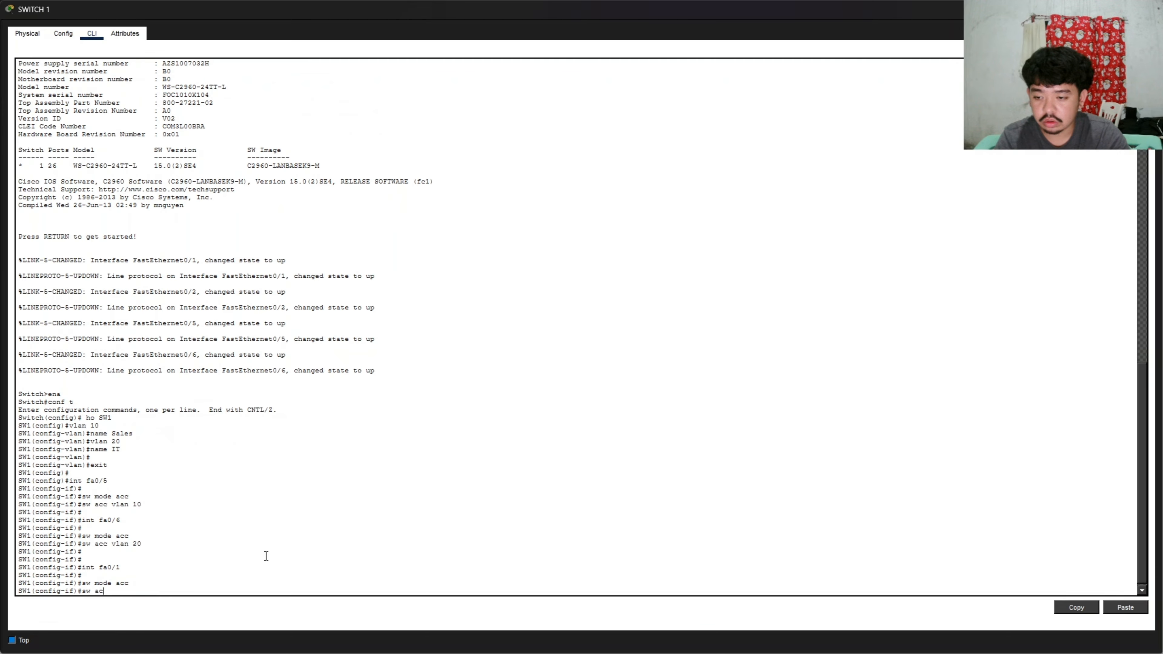
{"action": "type", "text": "c vlan 10"}
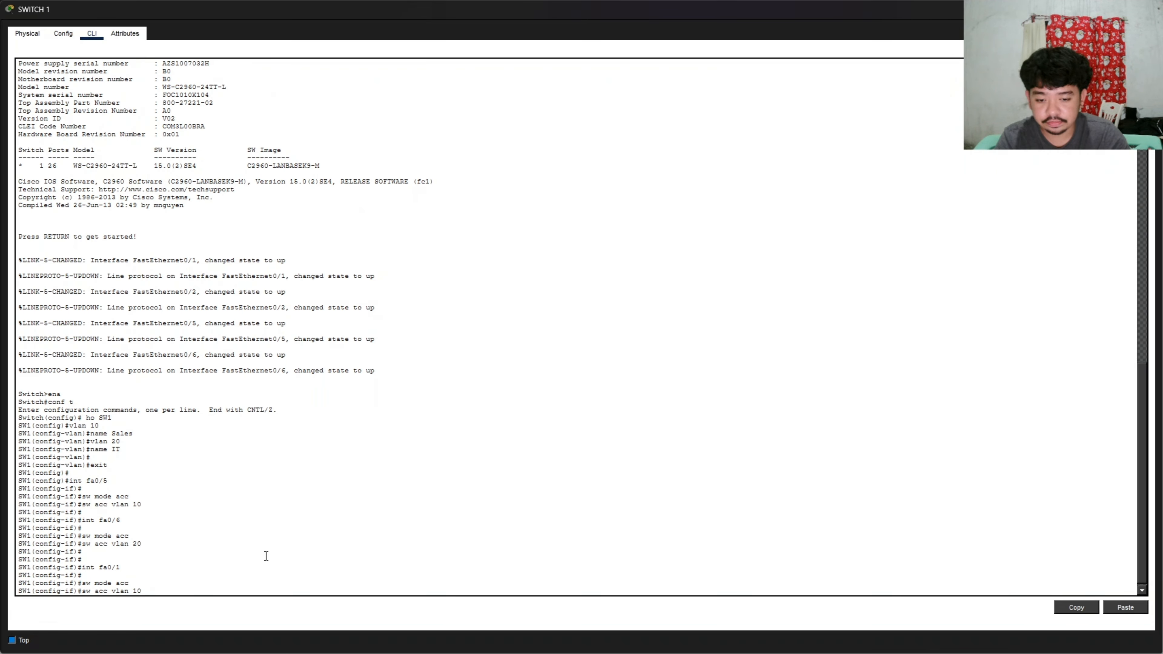
{"action": "key", "text": "Return"}
{"action": "key", "text": "Return"}
- Configure switch interface fa0/2 as an access port in VLAN 20 and end the configuration session
{"action": "type", "text": "int fa"}
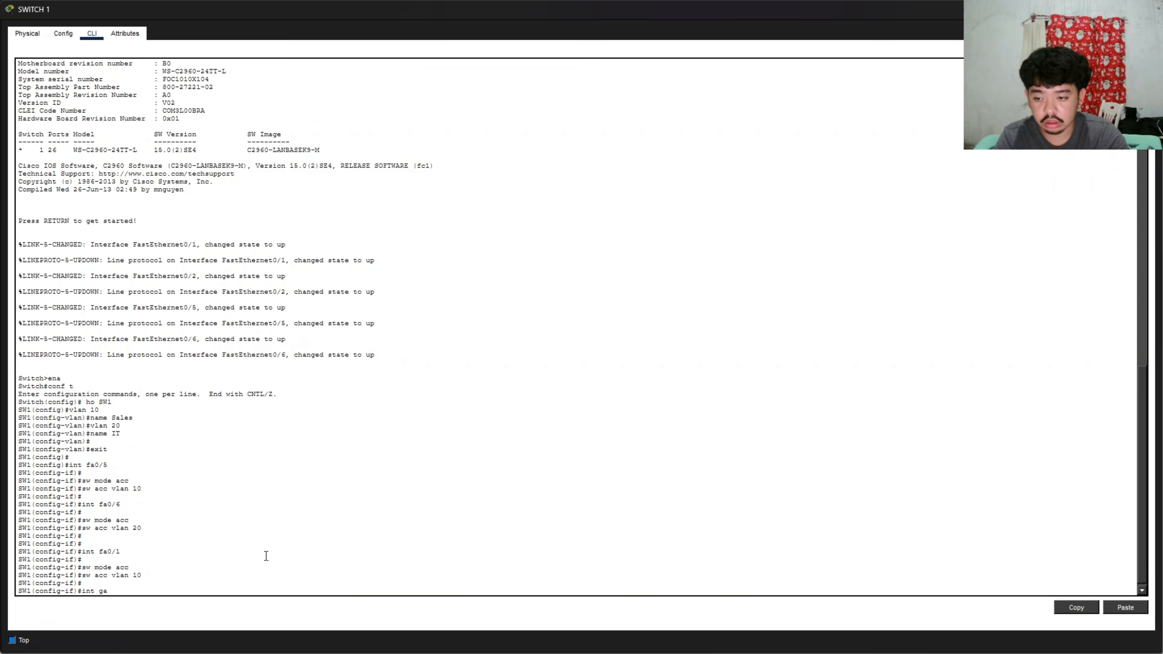
{"action": "type", "text": "0/2"}
{"action": "key", "text": "Return"}
{"action": "key", "text": "Return"}
{"action": "type", "text": "sw "}
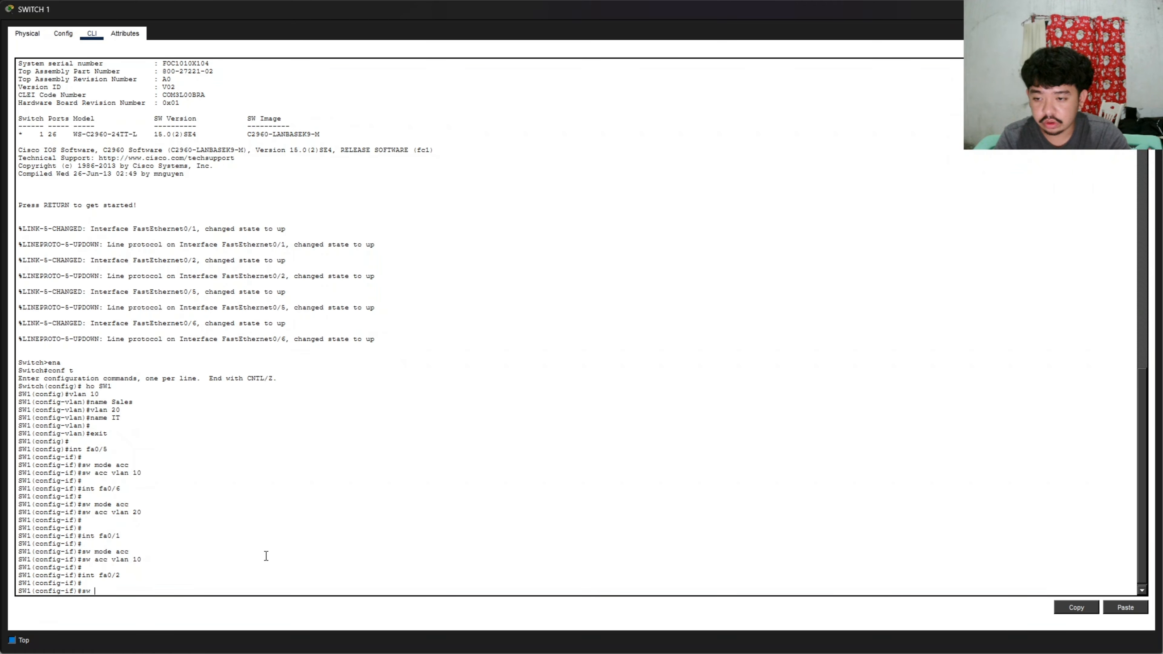
{"action": "type", "text": "mode acc"}
{"action": "key", "text": "Return"}
{"action": "type", "text": "sw acc vlan 20"}
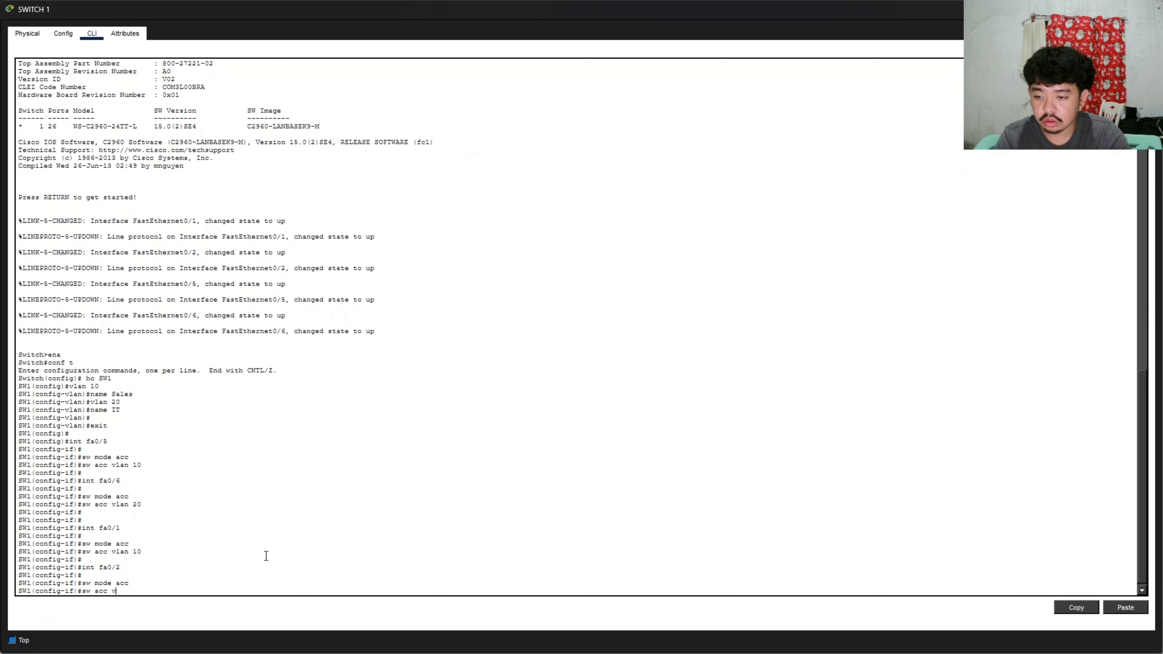
{"action": "key", "text": "Return"}
{"action": "key", "text": "Return"}
{"action": "type", "text": "end"}
{"action": "key", "text": "Return"}
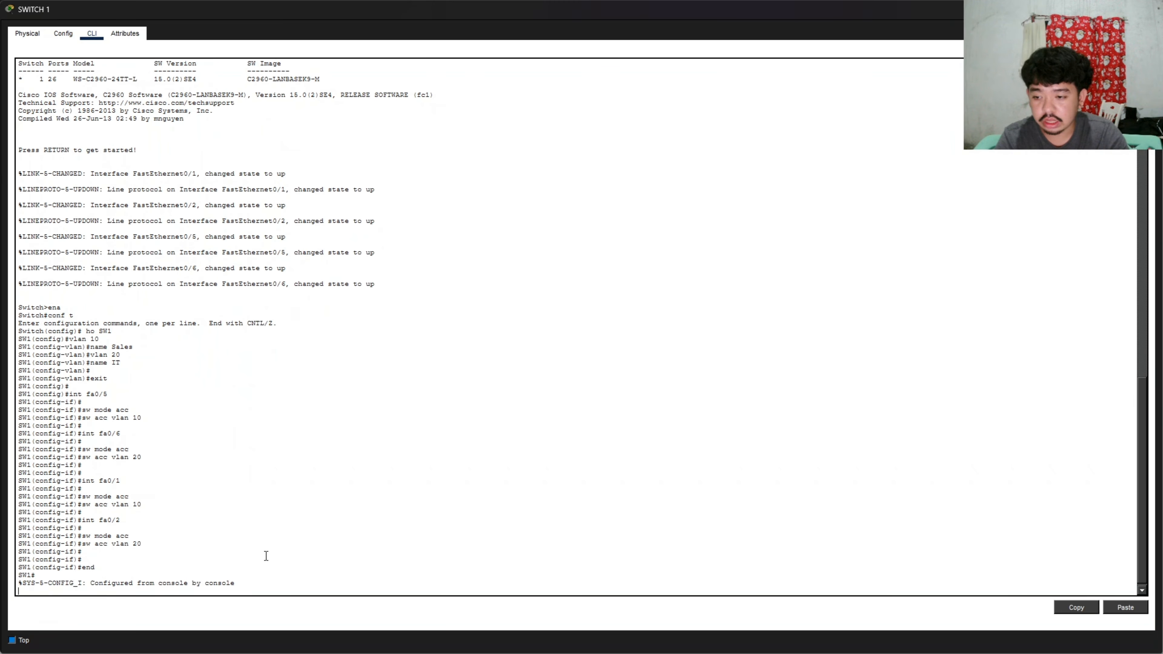
{"action": "key", "text": "Return"}
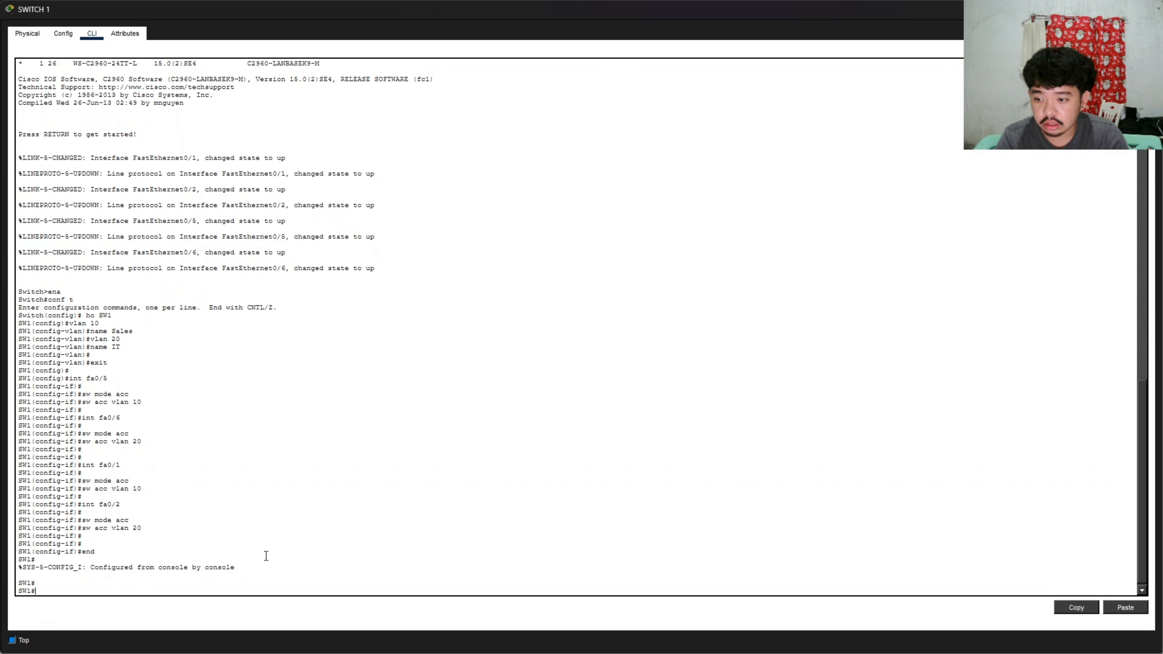
- Run show vlan brief, review the ports assigned to the Sales and IT VLANs, and close the switch window
{"action": "type", "text": "show "}
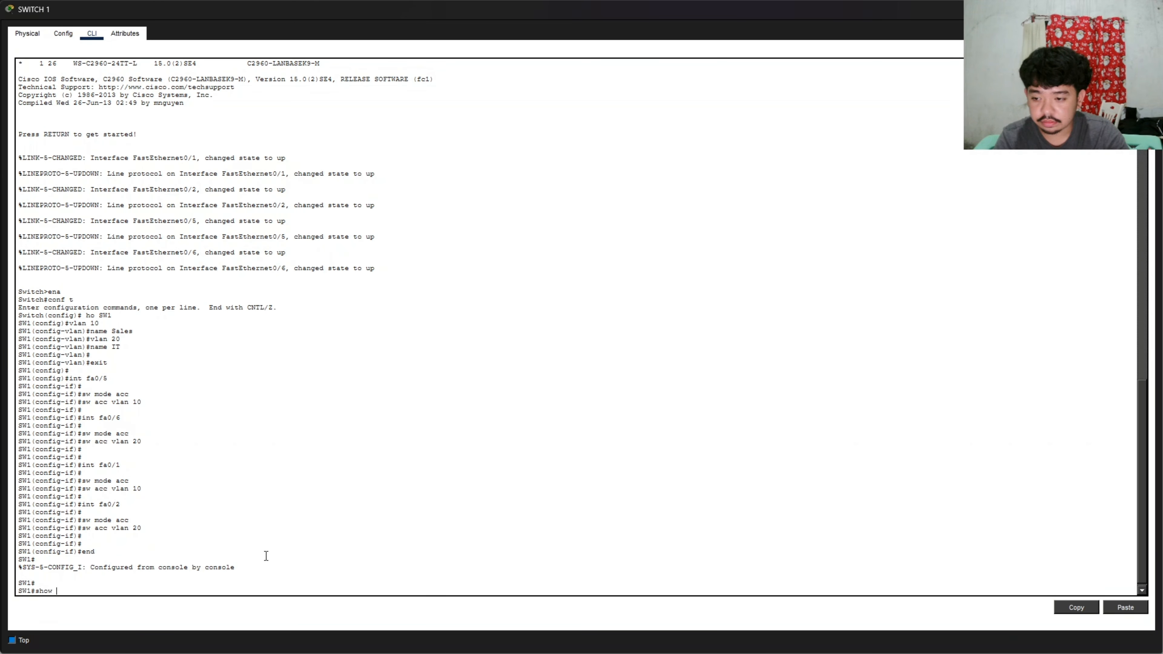
{"action": "type", "text": "vlan brief"}
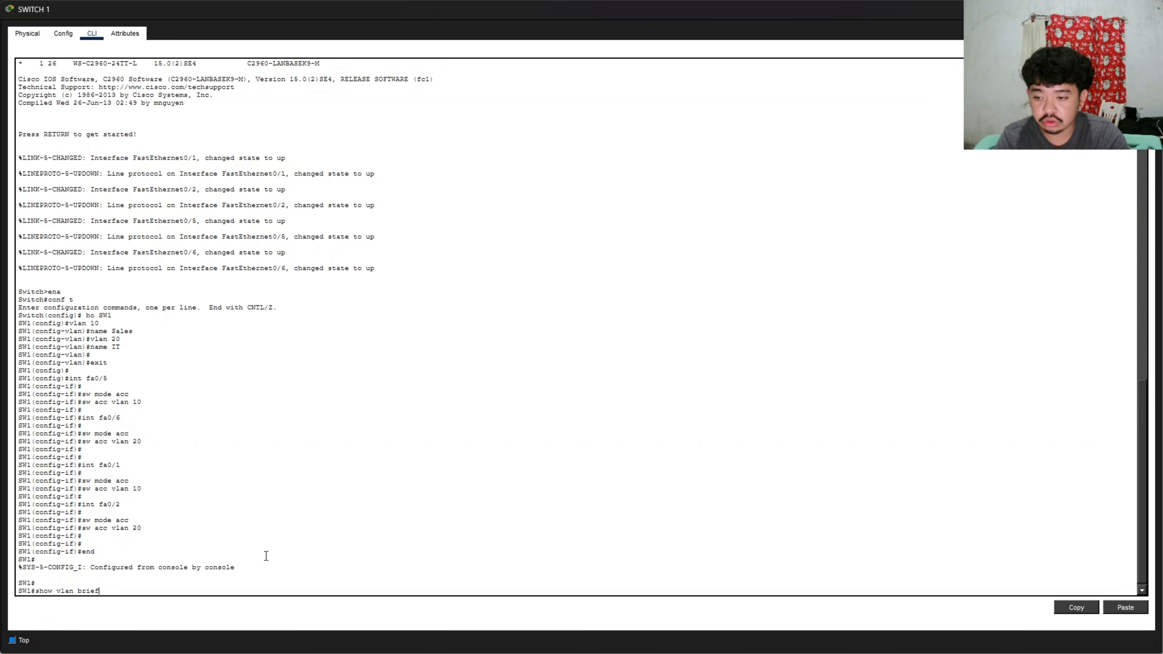
{"action": "key", "text": "Return"}
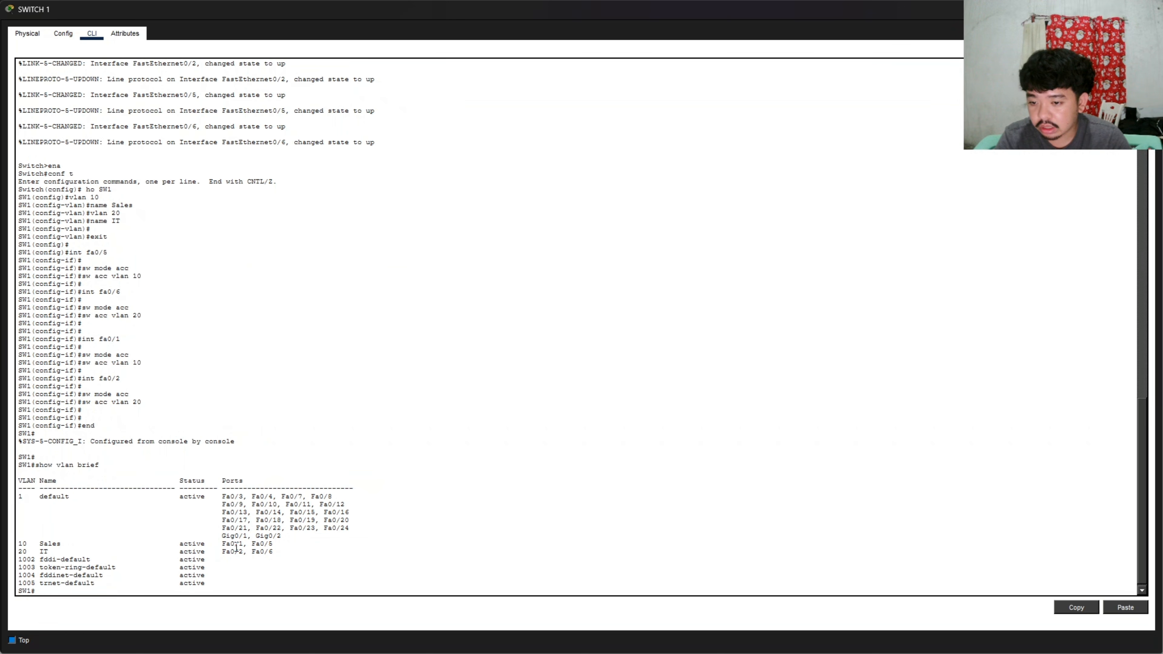
{"action": "left_click_drag", "start_coordinate": [218, 544], "coordinate": [273, 545]}
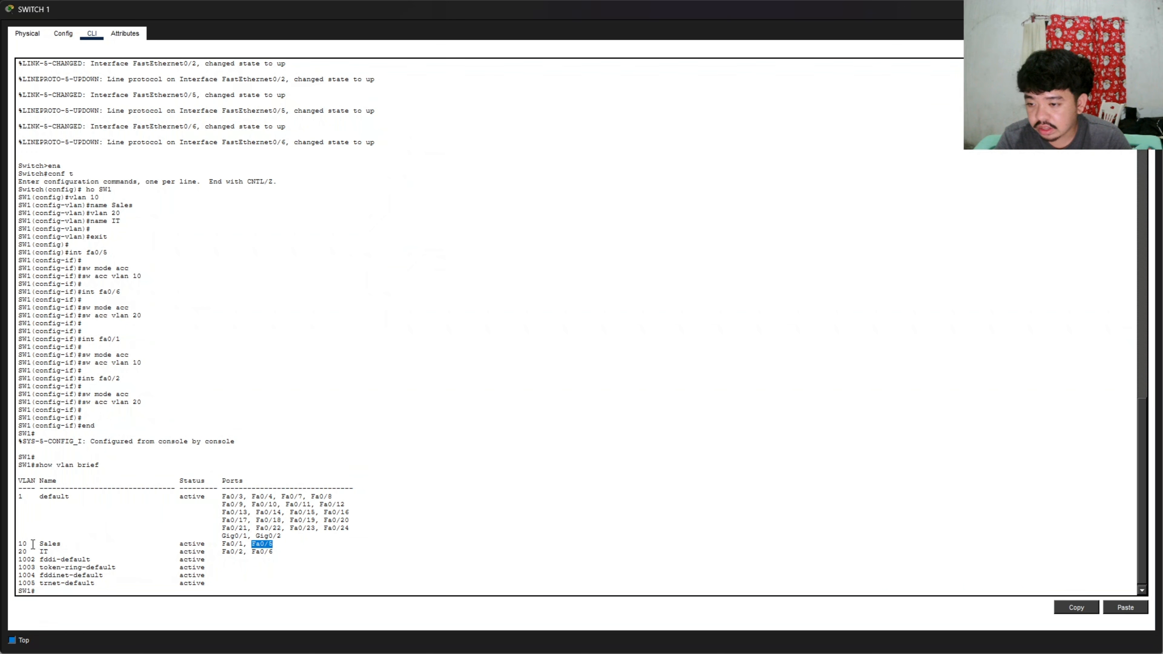
{"action": "left_click_drag", "start_coordinate": [35, 546], "coordinate": [60, 545]}
{"action": "left_click_drag", "start_coordinate": [221, 553], "coordinate": [274, 552]}
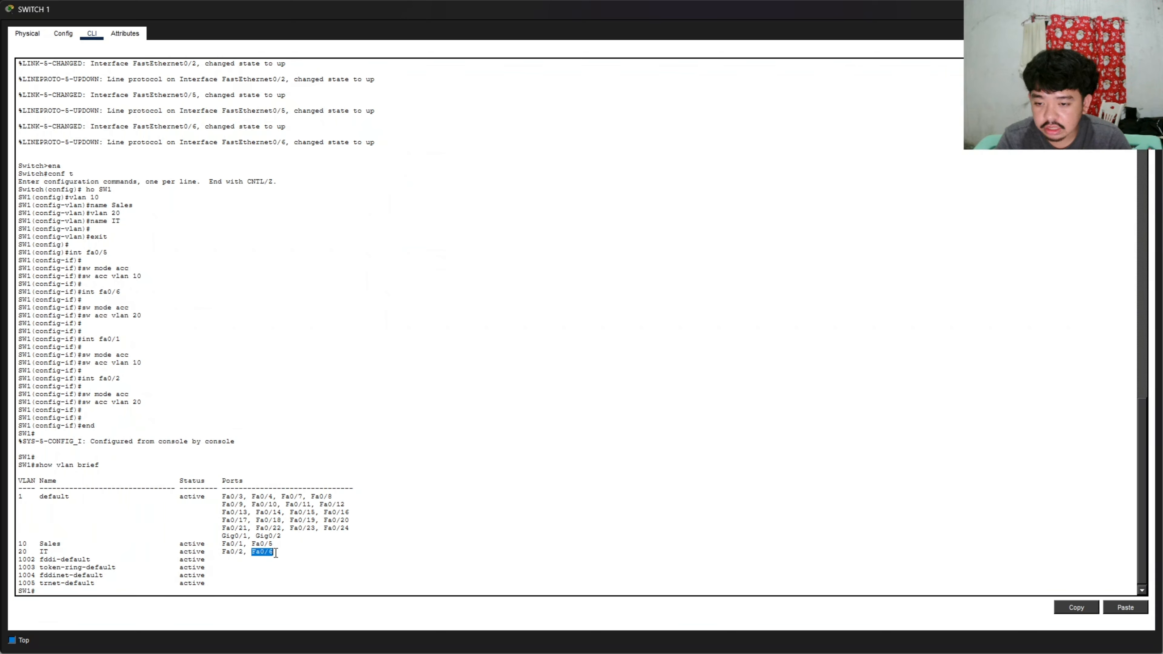
{"action": "left_click_drag", "start_coordinate": [43, 552], "coordinate": [39, 552]}
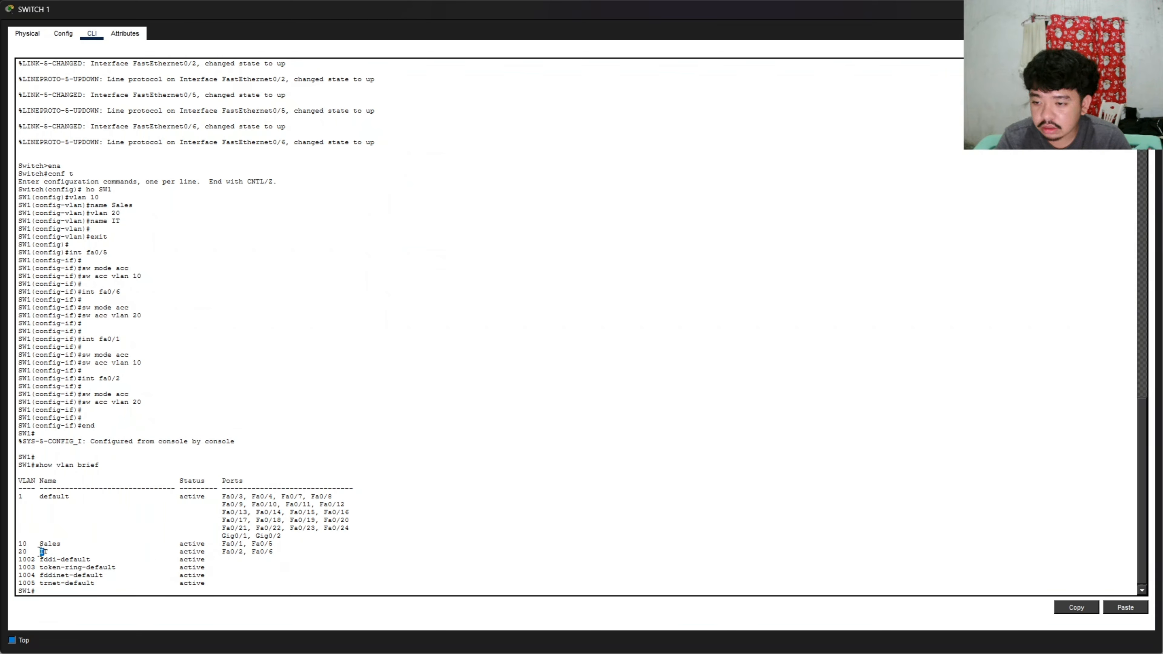
{"action": "left_click", "coordinate": [28, 553]}
{"action": "double_click", "coordinate": [43, 553]}
{"action": "left_click", "coordinate": [197, 559]}
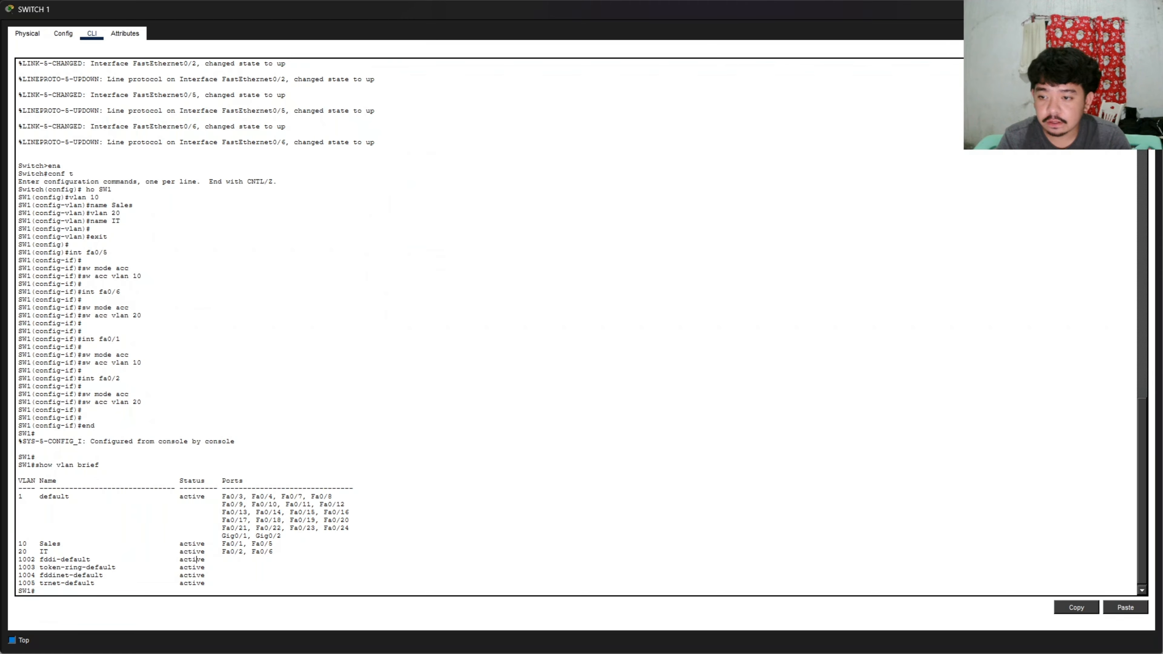
{"action": "left_click", "coordinate": [1149, 8]}
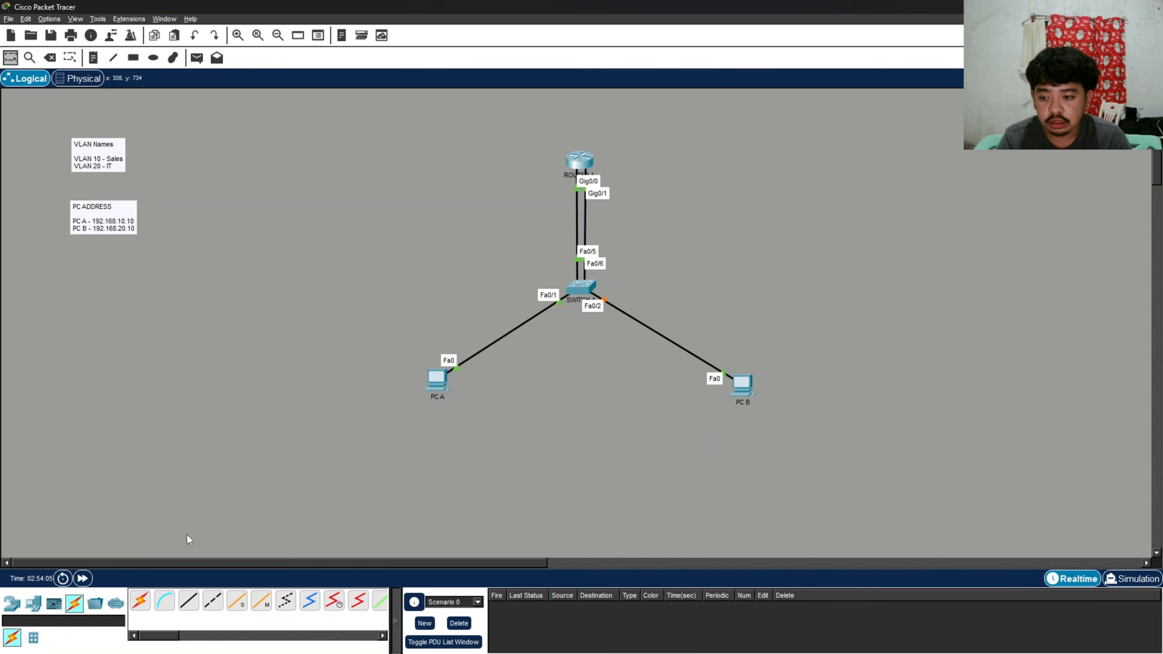
- Fast-forward the simulation time and set PC A's static IPv4 address to 192.168.10.10
{"action": "left_click", "coordinate": [82, 578]}
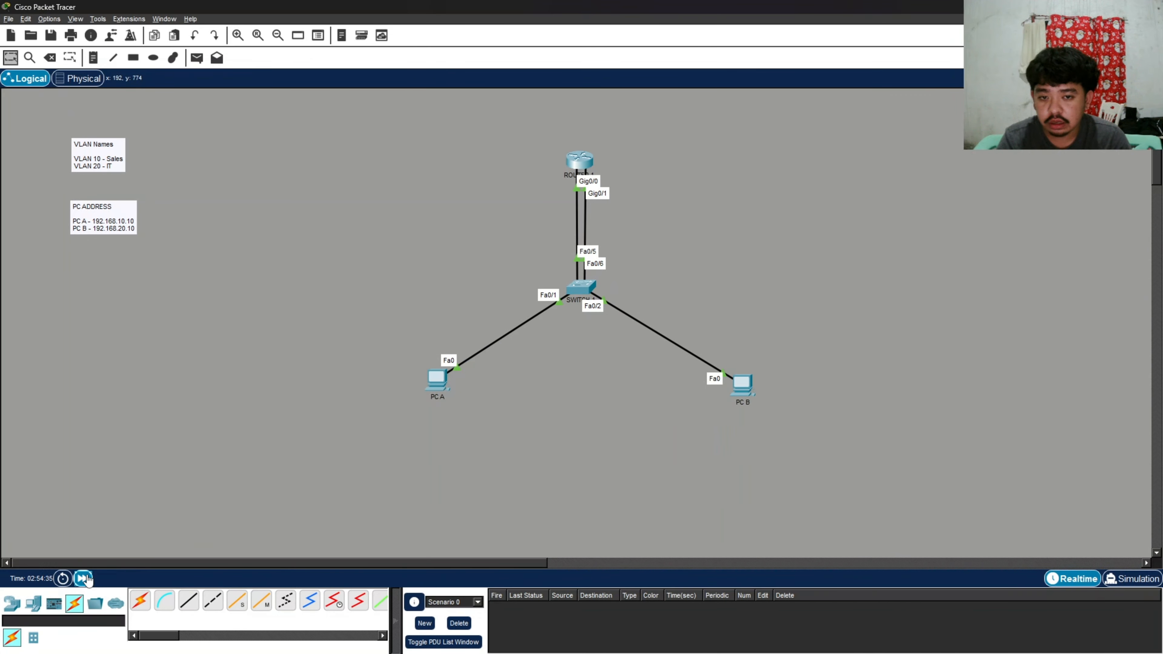
{"action": "left_click", "coordinate": [432, 382]}
{"action": "left_click", "coordinate": [133, 92]}
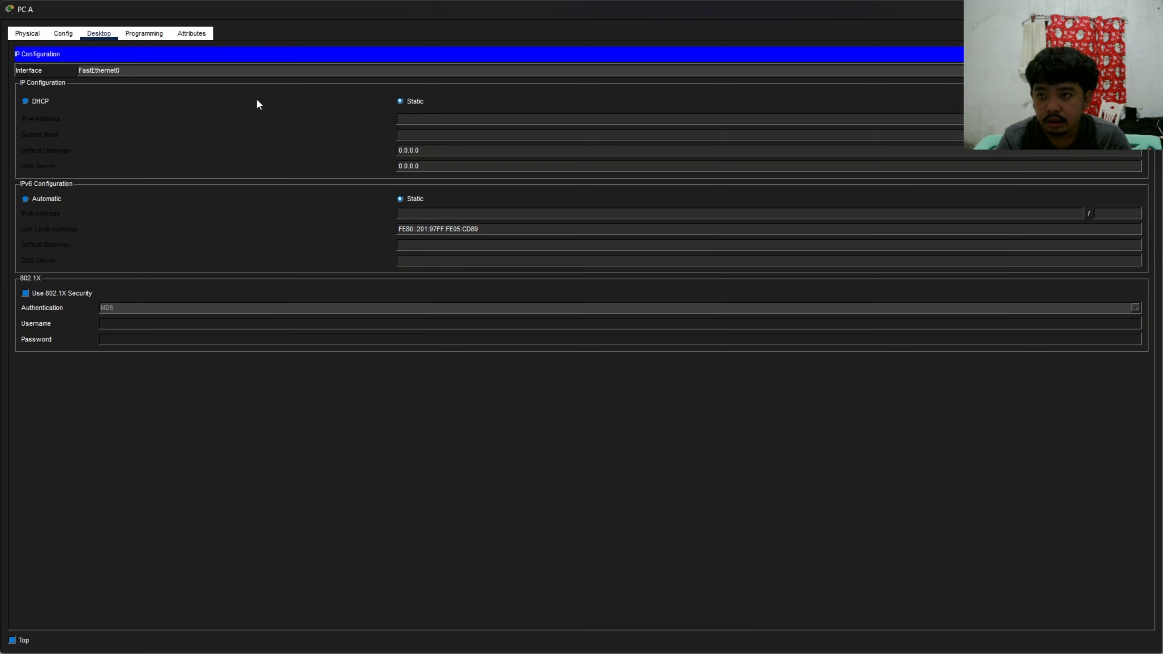
{"action": "left_click", "coordinate": [423, 116]}
{"action": "type", "text": "192.1"}
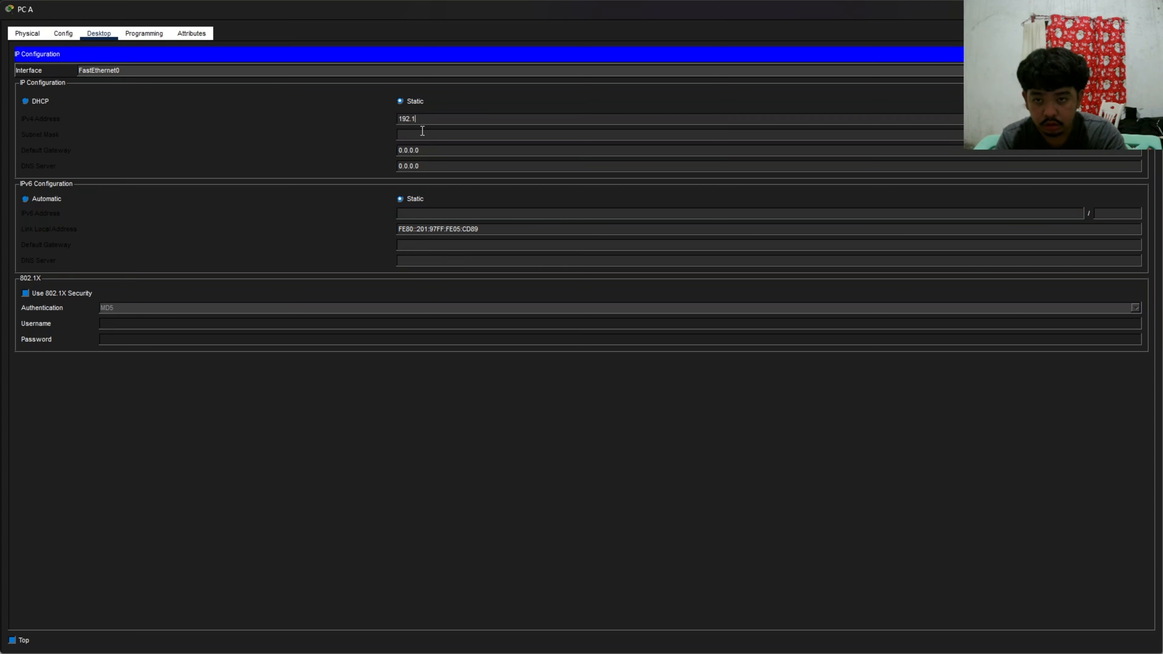
{"action": "type", "text": "68.10.10"}
- Give PC A the subnet mask 255.255.255.0 and default gateway 192.168.10.1, and close its configuration window
{"action": "left_click", "coordinate": [432, 150]}
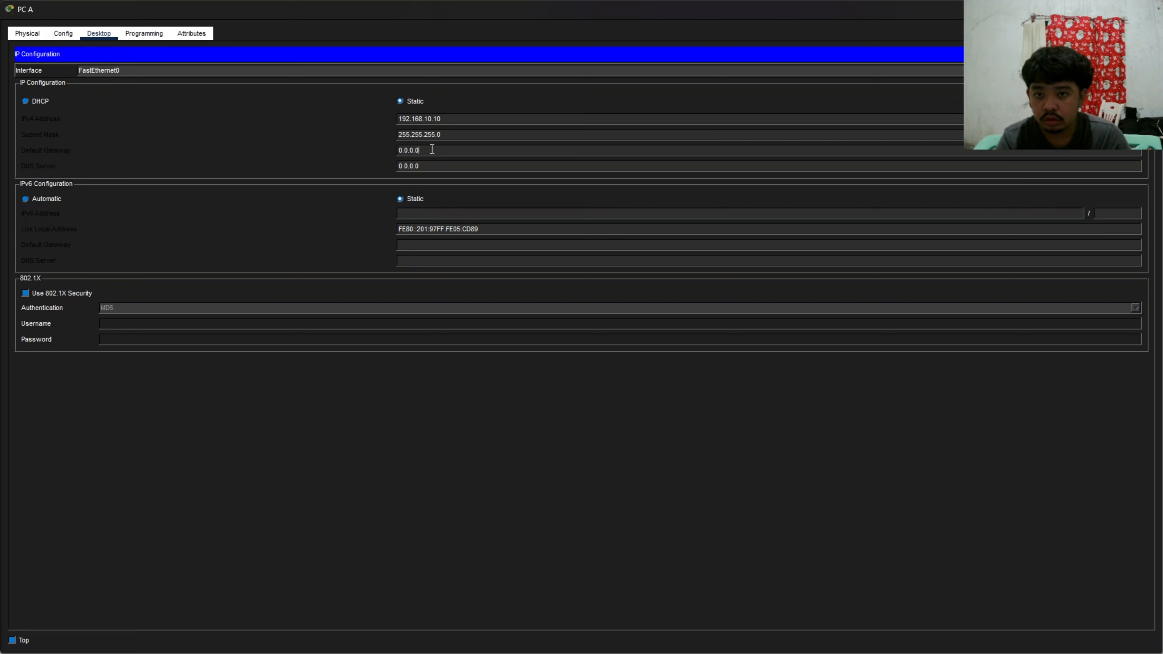
{"action": "key", "text": "BackSpace"}
{"action": "key", "text": "BackSpace"}
{"action": "key", "text": "BackSpace"}
{"action": "key", "text": "BackSpace"}
{"action": "key", "text": "BackSpace"}
{"action": "key", "text": "BackSpace"}
{"action": "key", "text": "BackSpace"}
{"action": "type", "text": "192.1"}
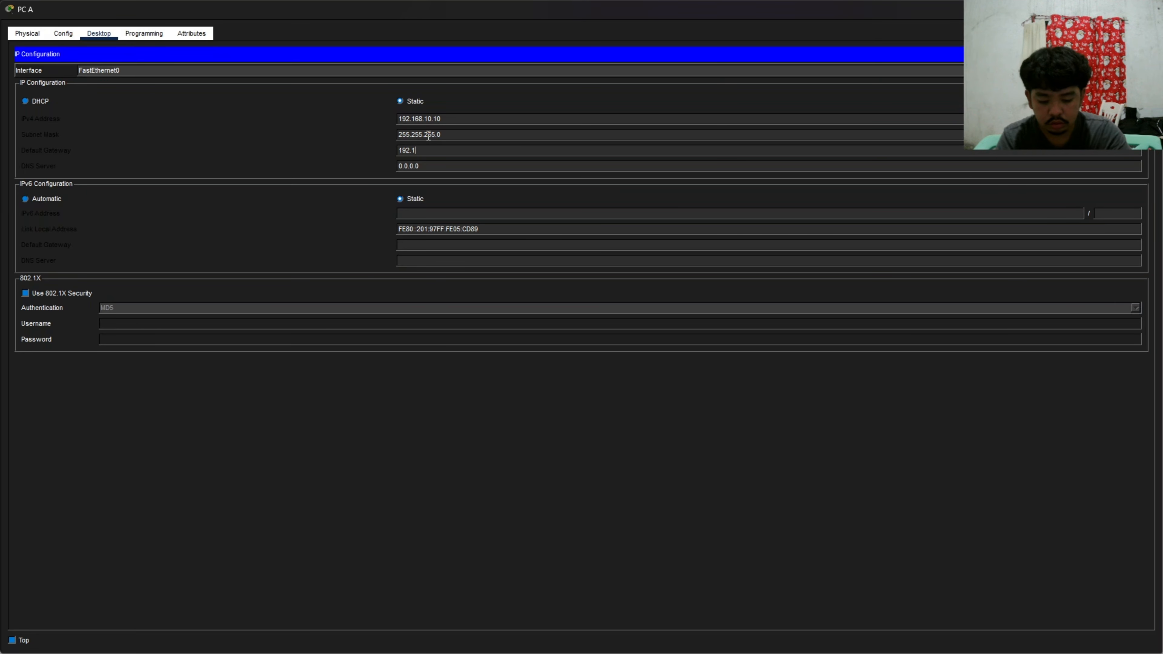
{"action": "type", "text": "68.10.1"}
{"action": "mouse_move", "coordinate": [441, 150]}
{"action": "left_mouse_down"}
{"action": "mouse_move", "coordinate": [389, 145]}
{"action": "mouse_move", "coordinate": [446, 151]}
{"action": "left_mouse_up"}
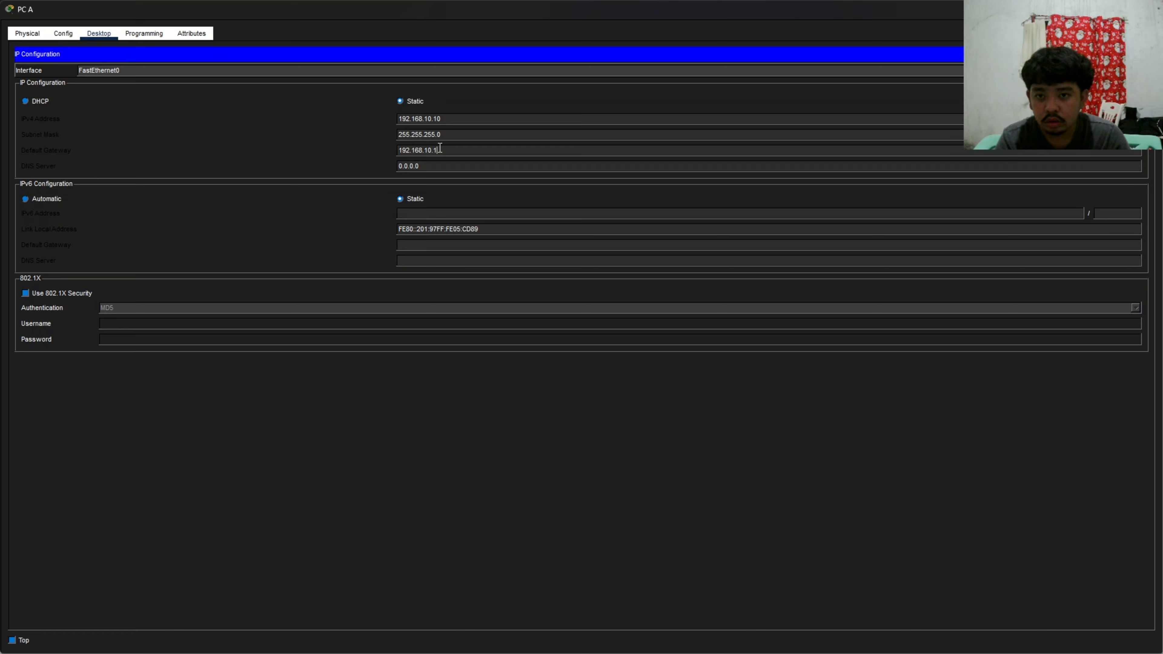
{"action": "double_click", "coordinate": [442, 148]}
{"action": "left_click", "coordinate": [444, 149]}
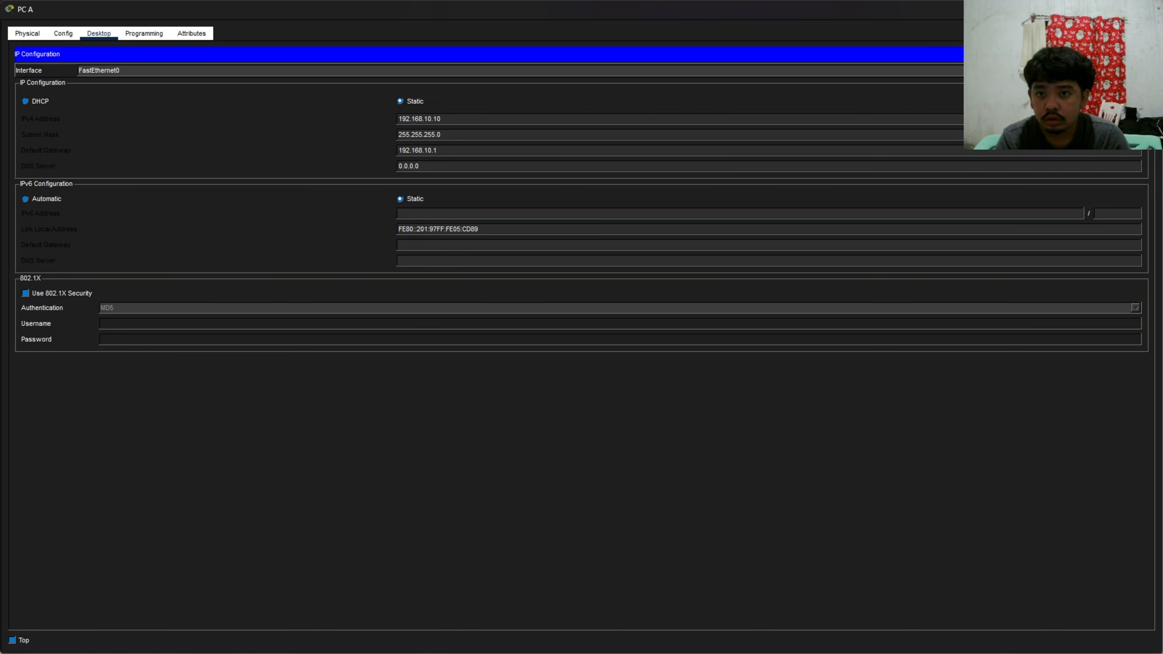
{"action": "left_click", "coordinate": [1150, 9]}
- Open PC B's IP configuration and set its static address to 192.168.20.10 with subnet mask 255.255.255.0
{"action": "left_click", "coordinate": [742, 385]}
{"action": "left_click", "coordinate": [132, 76]}
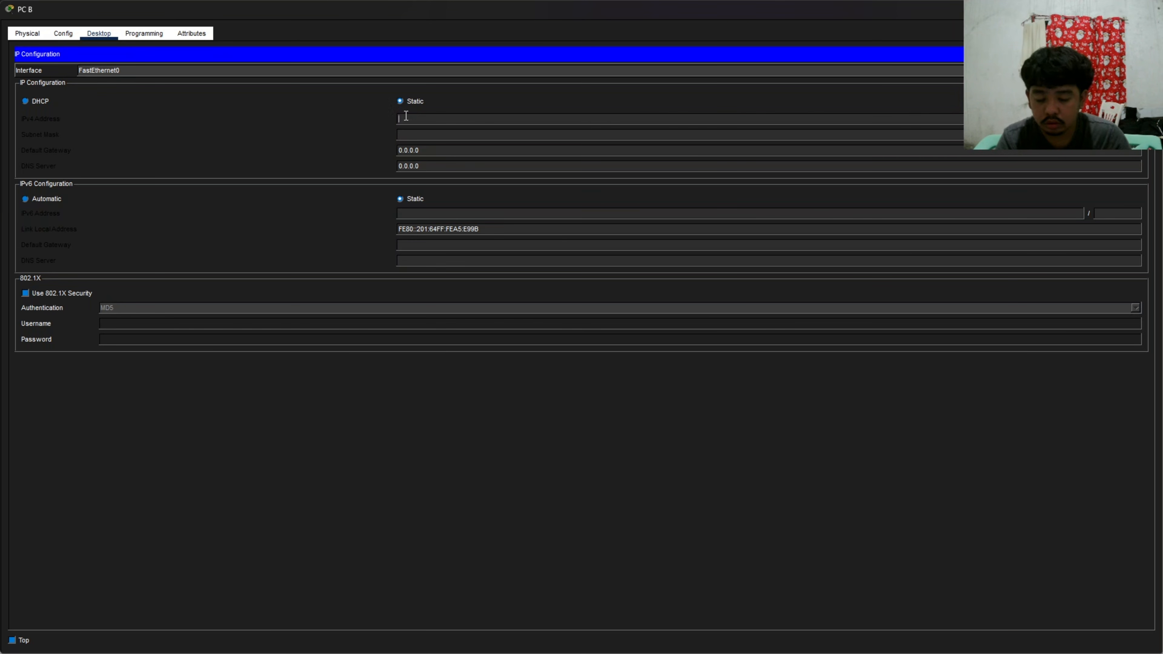
{"action": "type", "text": "192.168.20.10"}
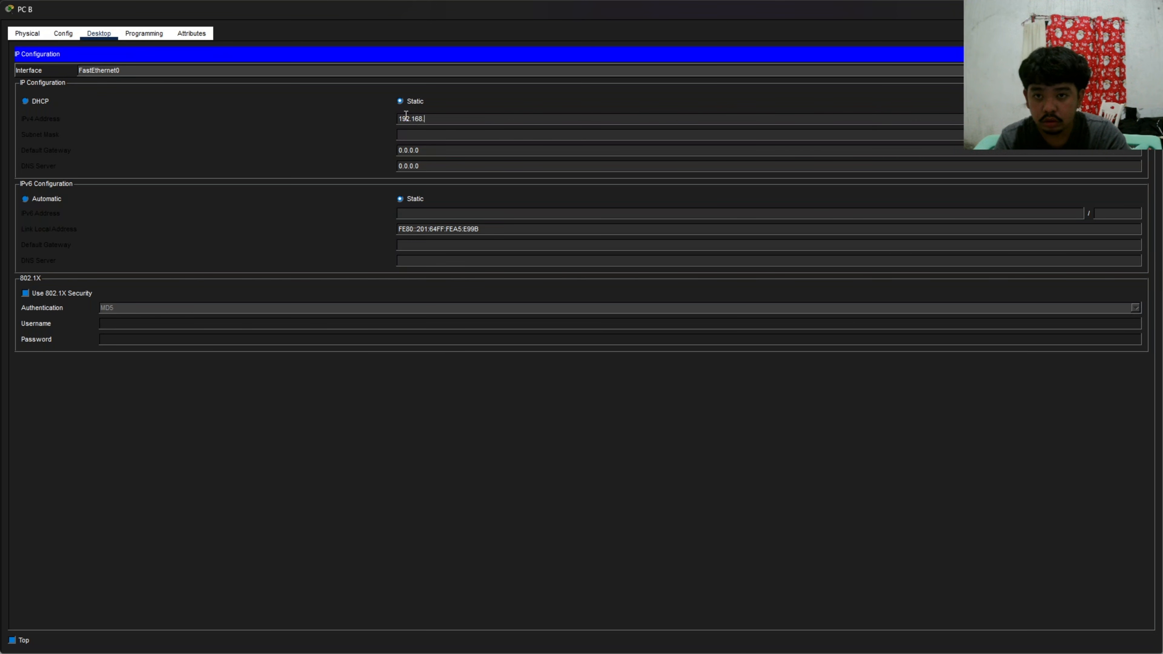
{"action": "key", "text": "Tab"}
- Set PC B's default gateway to 192.168.20.1
{"action": "left_click", "coordinate": [434, 151]}
{"action": "key", "text": "BackSpace"}
{"action": "key", "text": "BackSpace"}
{"action": "key", "text": "BackSpace"}
{"action": "key", "text": "BackSpace"}
{"action": "key", "text": "BackSpace"}
{"action": "key", "text": "BackSpace"}
{"action": "key", "text": "BackSpace"}
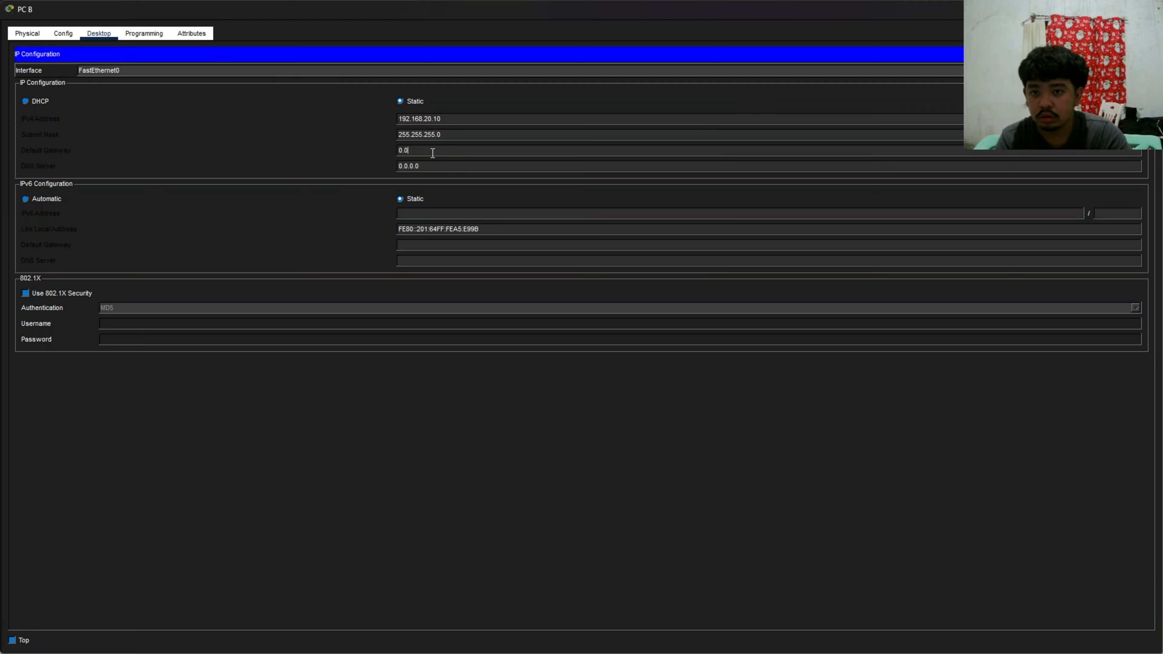
{"action": "type", "text": "192.168.20.1"}
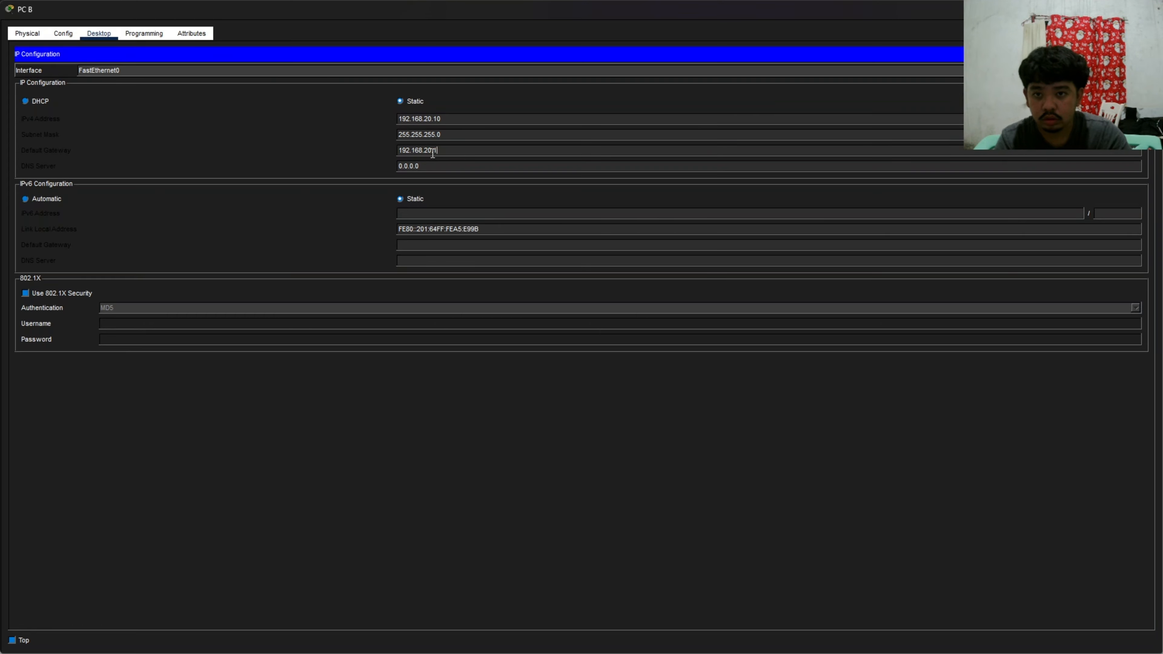
{"action": "left_click_drag", "start_coordinate": [440, 152], "coordinate": [396, 150]}
{"action": "left_click", "coordinate": [445, 152]}
{"action": "left_click", "coordinate": [444, 153]}
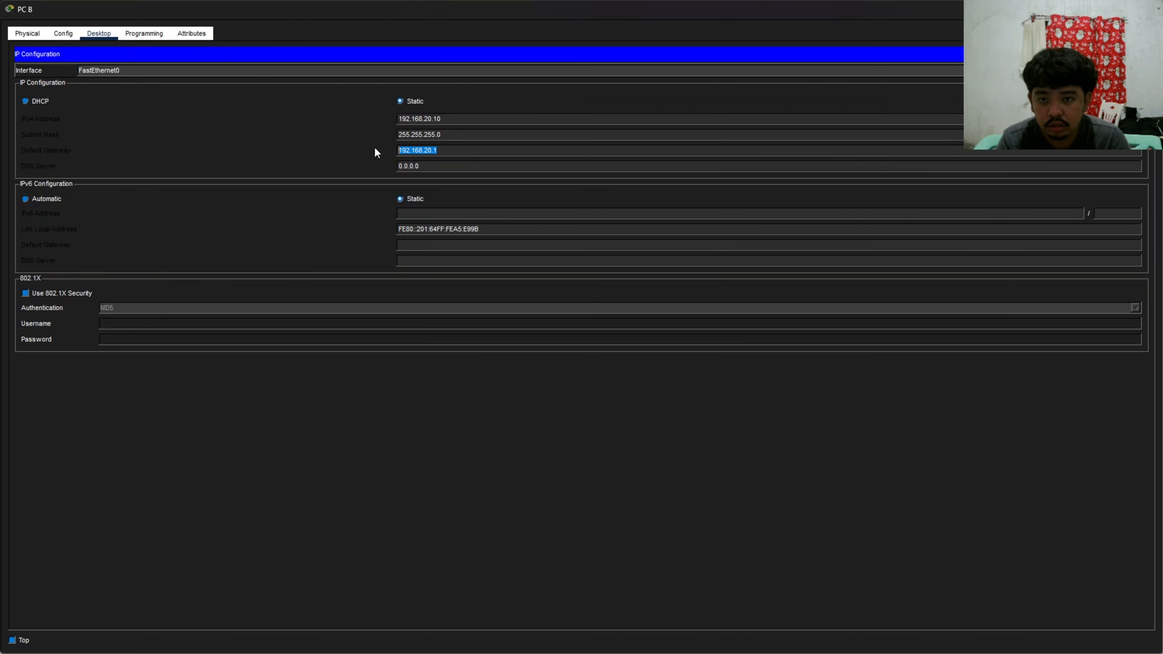
{"action": "left_click", "coordinate": [444, 153]}
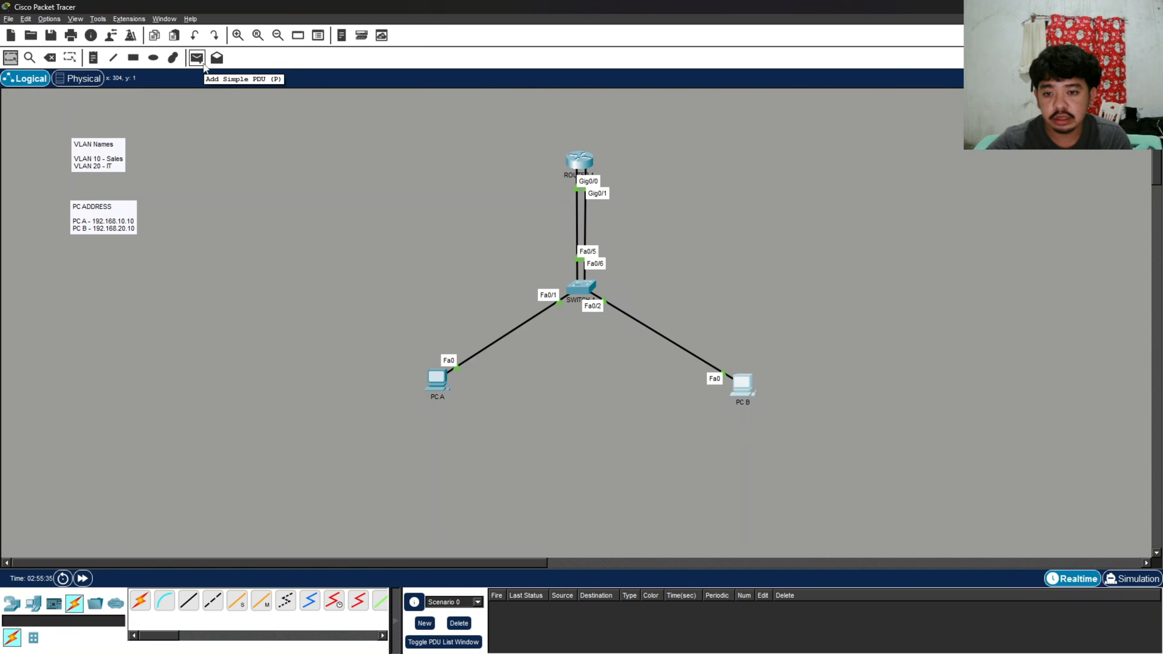
- Test inter-VLAN connectivity by sending a simple PDU from PC A to PC B twice
{"action": "left_click", "coordinate": [197, 58]}
{"action": "left_click", "coordinate": [437, 381]}
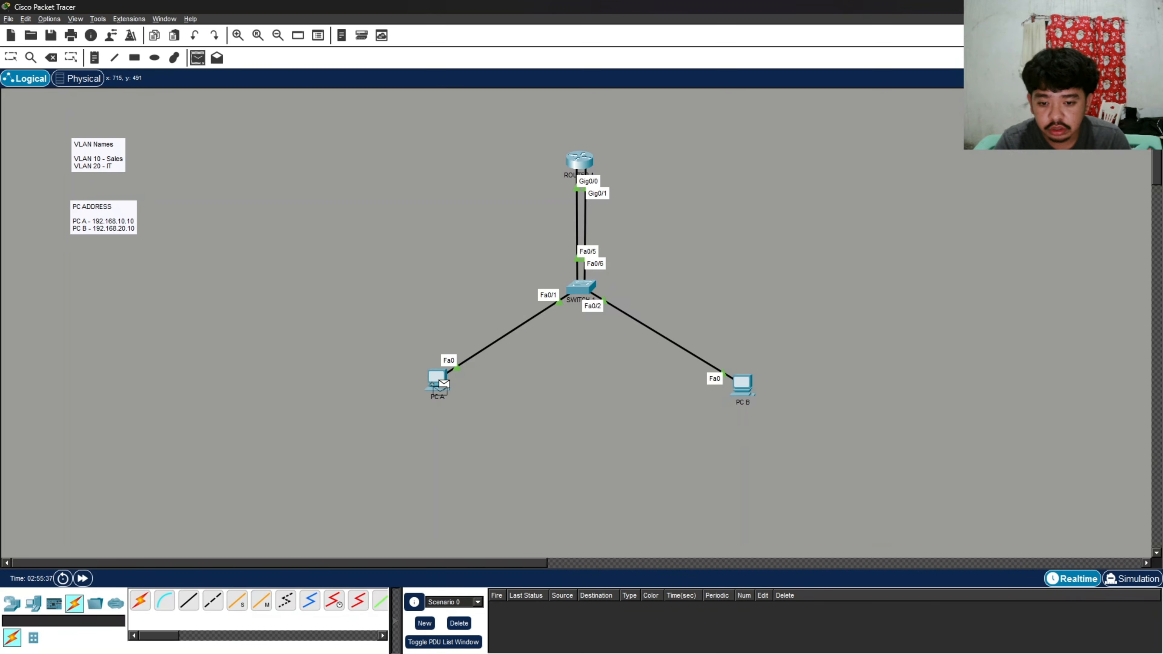
{"action": "left_click", "coordinate": [740, 384]}
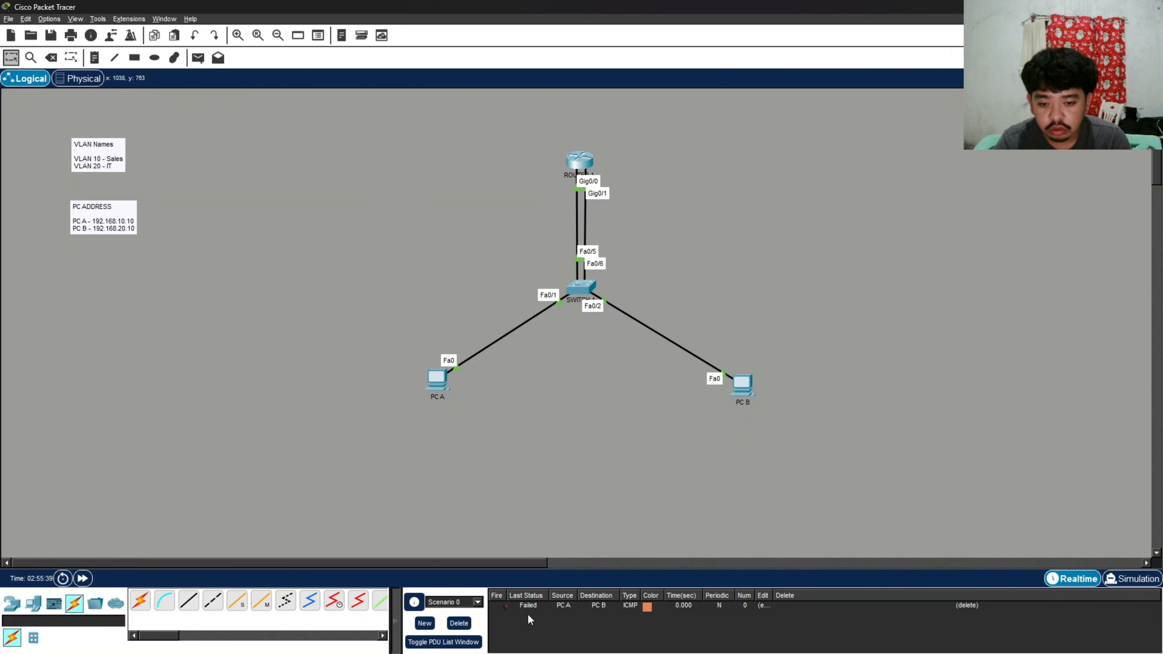
{"action": "left_click", "coordinate": [198, 58]}
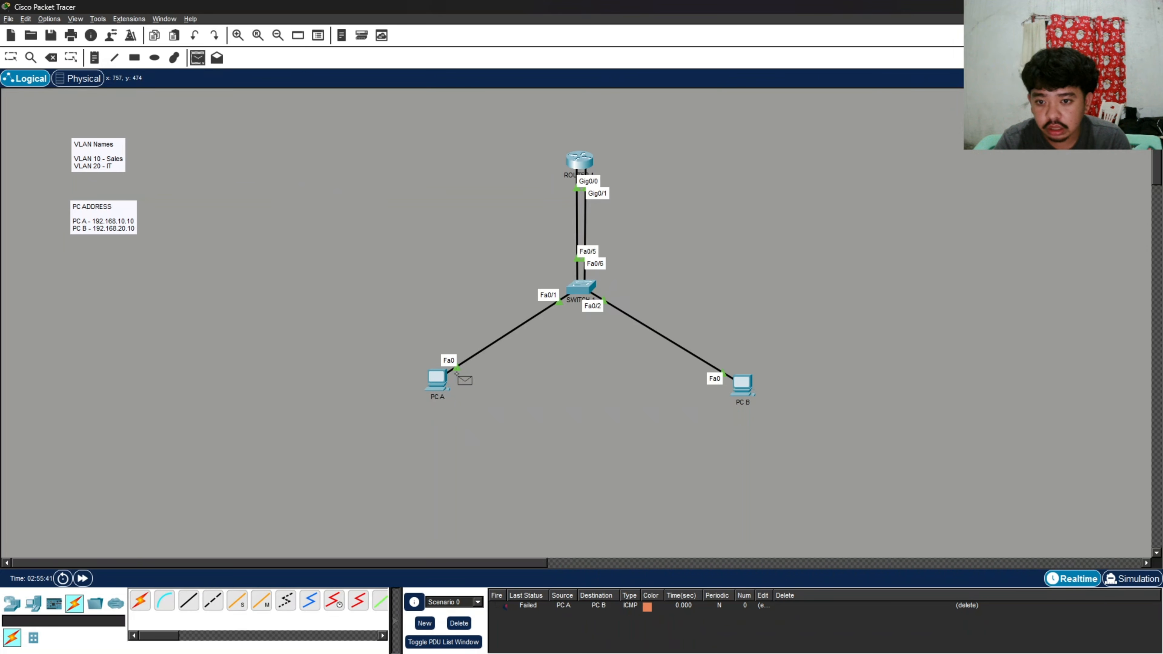
{"action": "left_click", "coordinate": [438, 380]}
{"action": "left_click", "coordinate": [741, 385]}
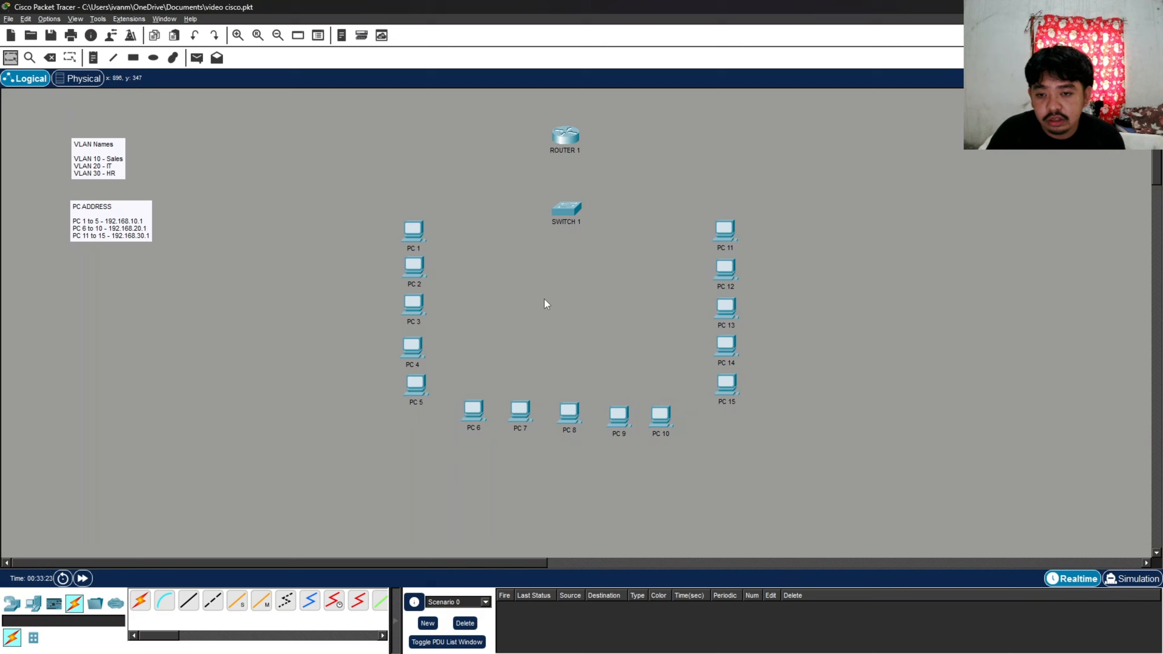
- In the 15-PC topology, connect Router 1's GigabitEthernet0/0 to Switch 1's GigabitEthernet0/1 with a copper straight-through cable
{"action": "left_click", "coordinate": [13, 606]}
{"action": "left_click", "coordinate": [75, 606]}
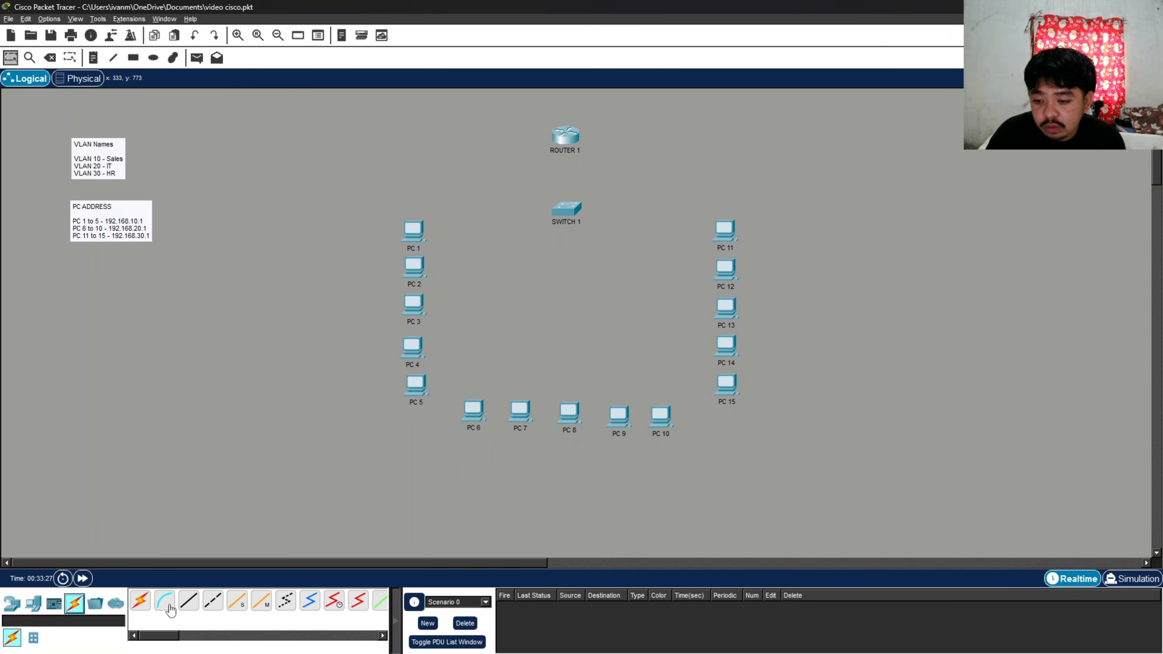
{"action": "left_click", "coordinate": [184, 607]}
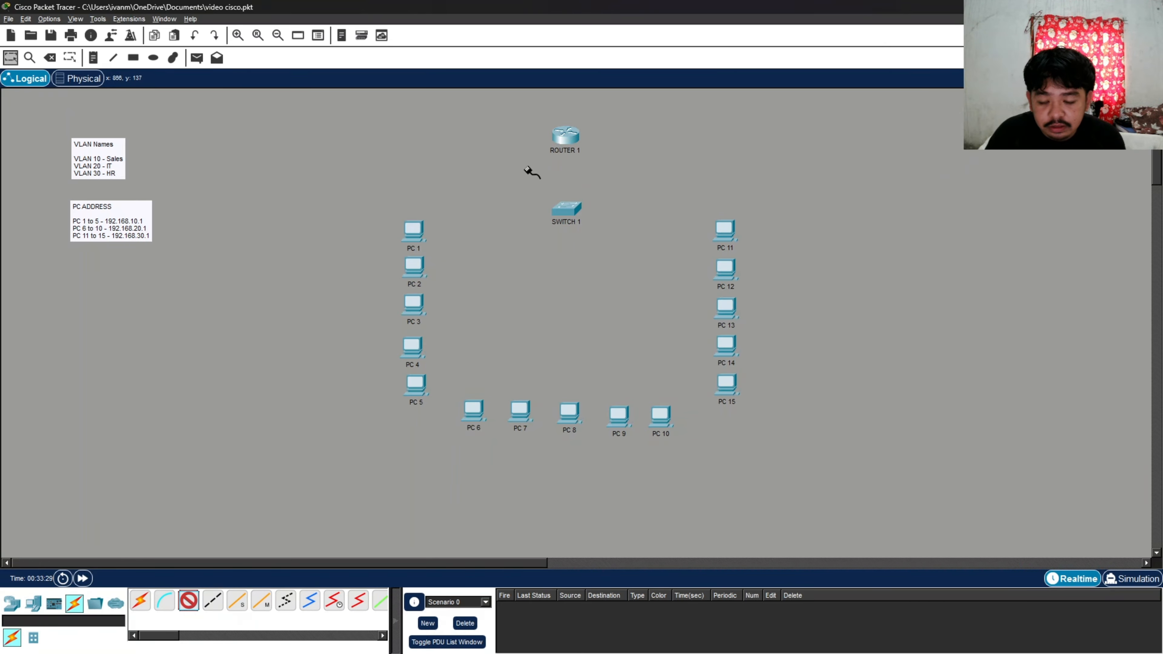
{"action": "left_click", "coordinate": [564, 140]}
{"action": "left_click", "coordinate": [595, 171]}
{"action": "left_click", "coordinate": [567, 209]}
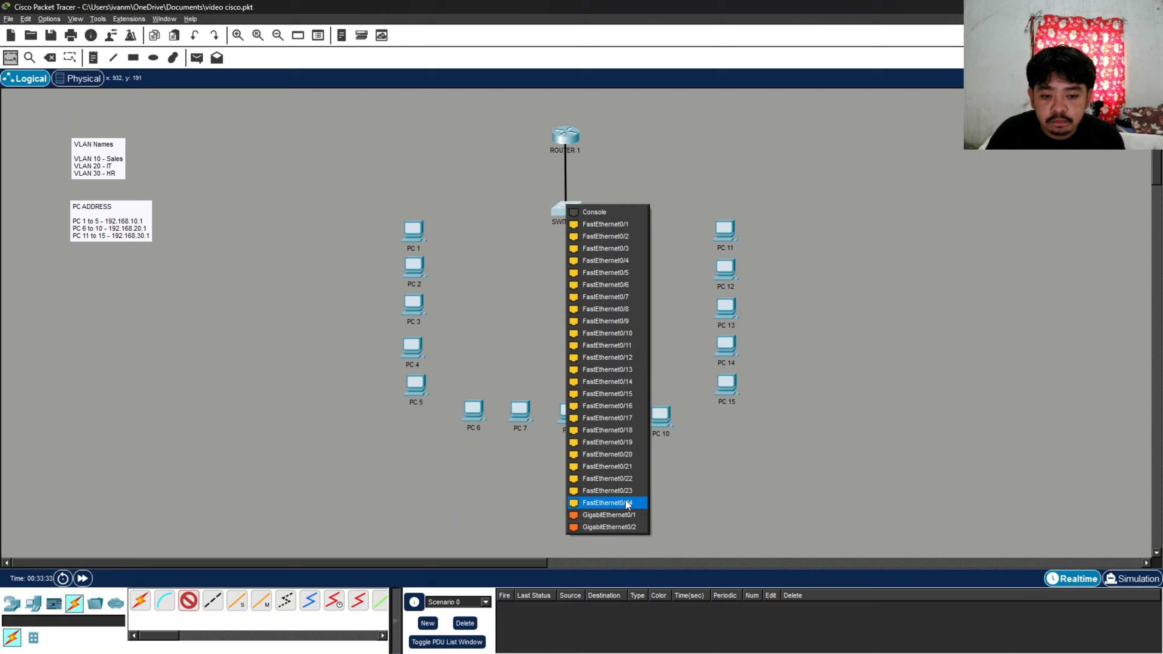
{"action": "left_click", "coordinate": [644, 516]}
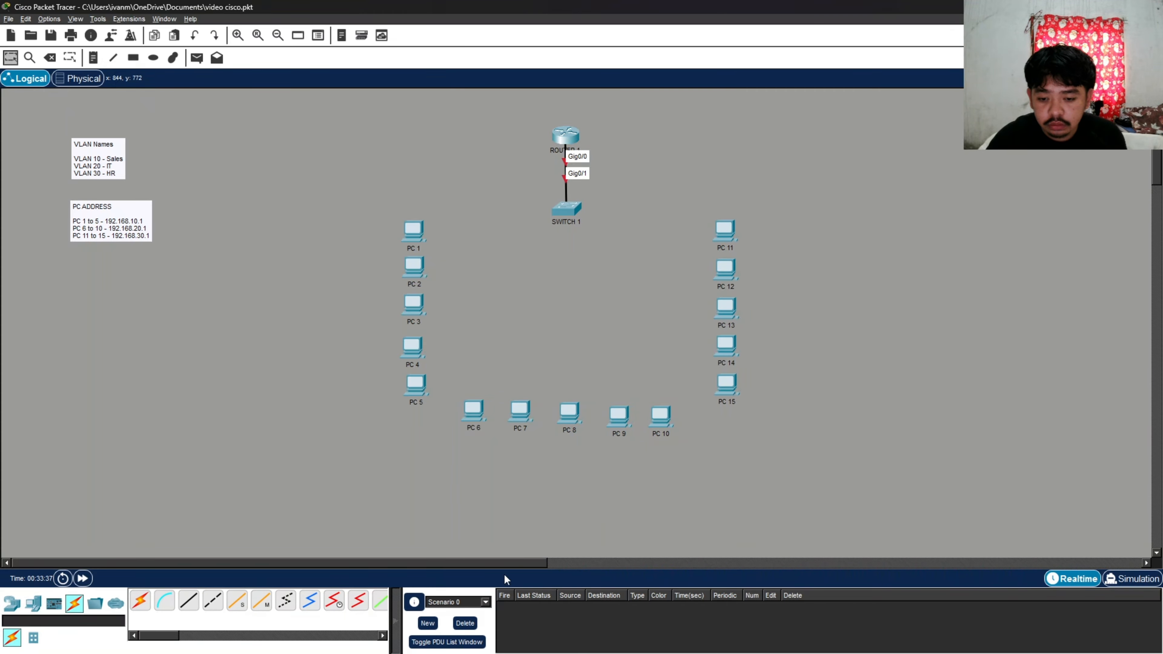
- Connect Switch 1's FastEthernet0/1 to PC 1's FastEthernet0 with a copper straight-through cable
{"action": "left_click", "coordinate": [186, 601]}
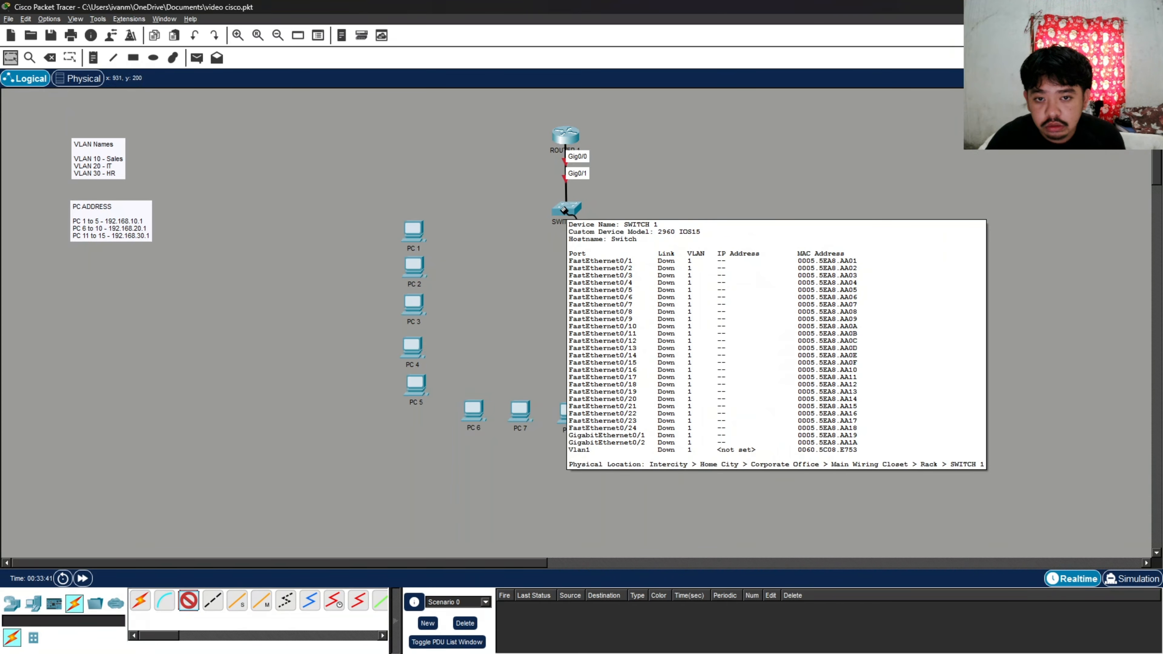
{"action": "left_click", "coordinate": [564, 210]}
{"action": "left_click", "coordinate": [589, 229]}
{"action": "left_click", "coordinate": [414, 229]}
{"action": "left_click", "coordinate": [438, 275]}
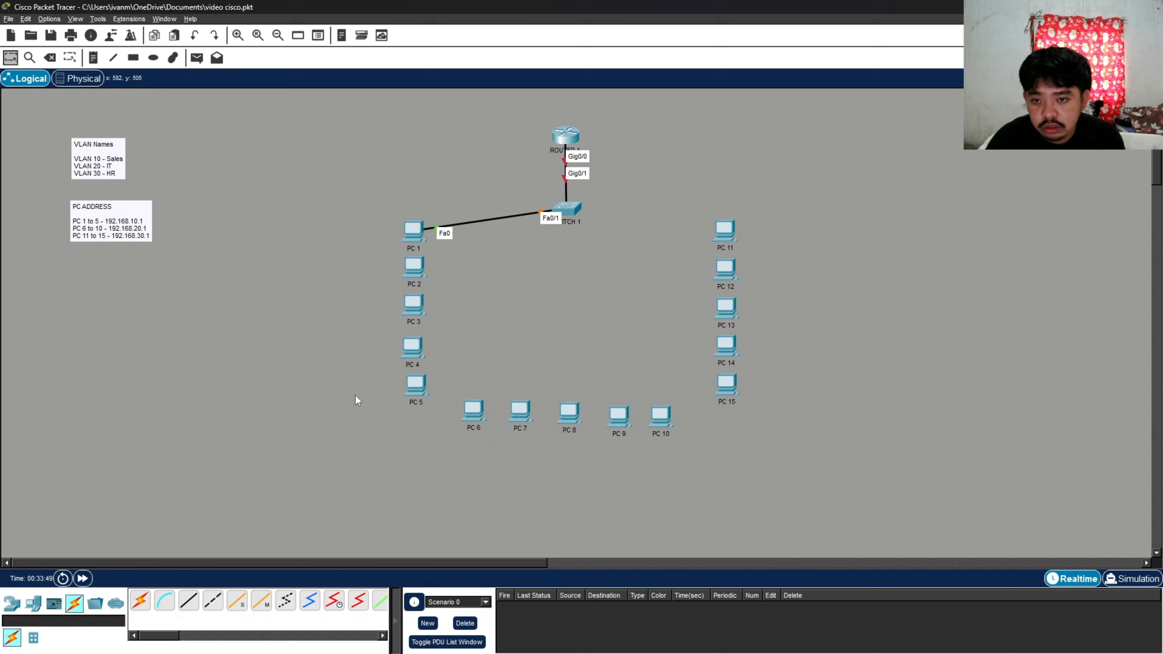
- Cable Switch 1's FastEthernet0/2 to PC 2 and FastEthernet0/3 to PC 3, using each PC's FastEthernet0 port
{"action": "left_click", "coordinate": [188, 601]}
{"action": "left_click", "coordinate": [570, 212]}
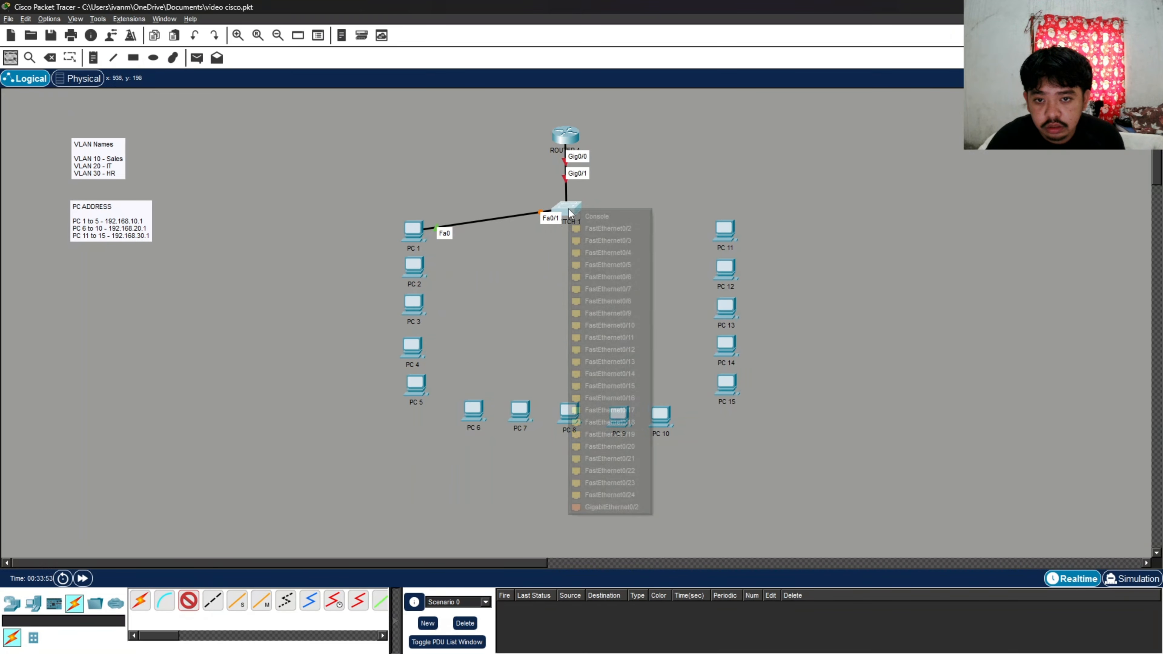
{"action": "left_click", "coordinate": [608, 228]}
{"action": "left_click", "coordinate": [413, 268]}
{"action": "left_click", "coordinate": [437, 314]}
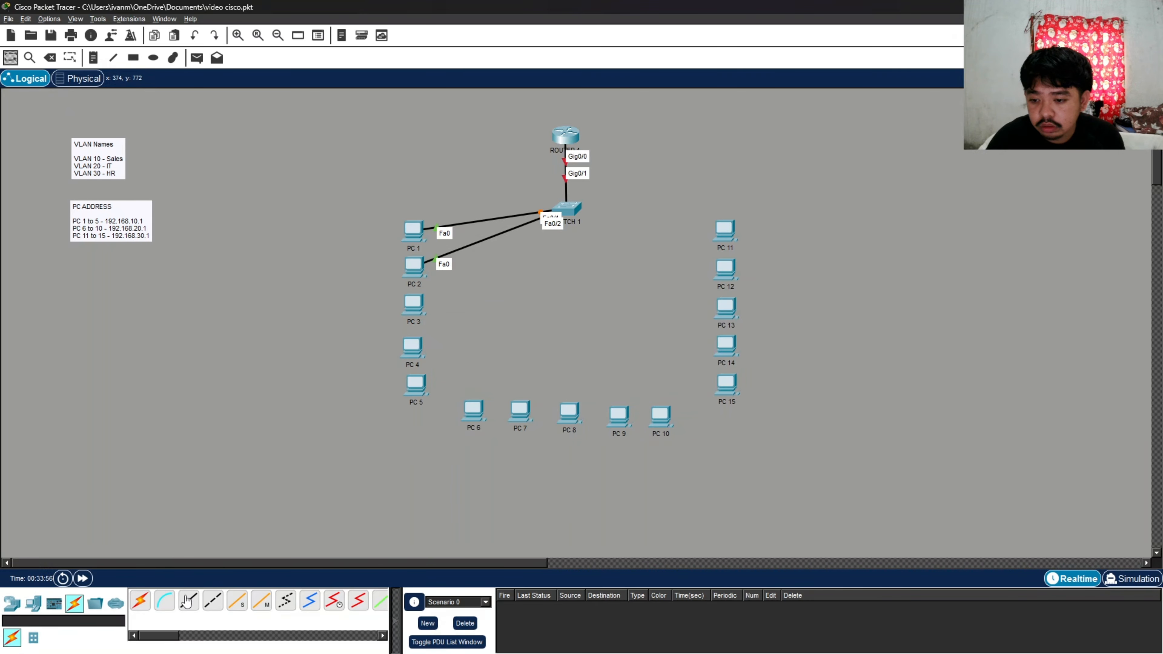
{"action": "left_click", "coordinate": [568, 212]}
{"action": "left_click", "coordinate": [601, 231]}
{"action": "left_click", "coordinate": [415, 308]}
{"action": "left_click", "coordinate": [444, 352]}
- Cable the FastEthernet0 ports of PC 4 and PC 5 to Switch 1's FastEthernet0/4 and FastEthernet0/5
{"action": "left_click", "coordinate": [190, 602]}
{"action": "left_click", "coordinate": [410, 346]}
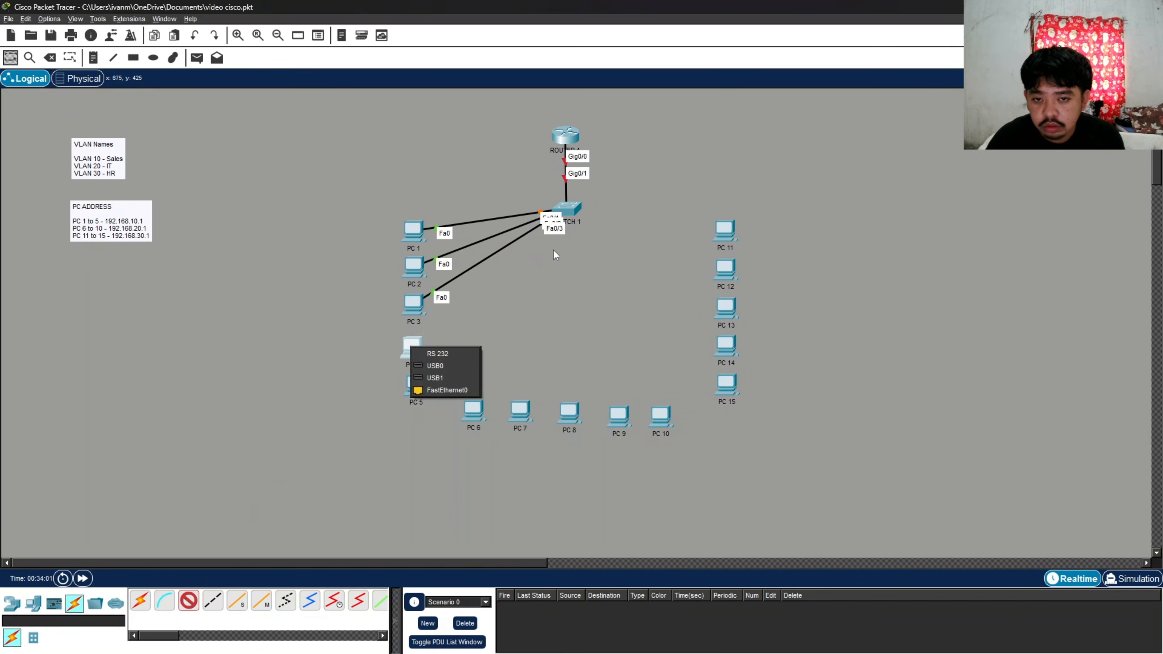
{"action": "left_click", "coordinate": [447, 389]}
{"action": "left_click", "coordinate": [568, 210]}
{"action": "left_click", "coordinate": [599, 250]}
{"action": "left_click", "coordinate": [188, 601]}
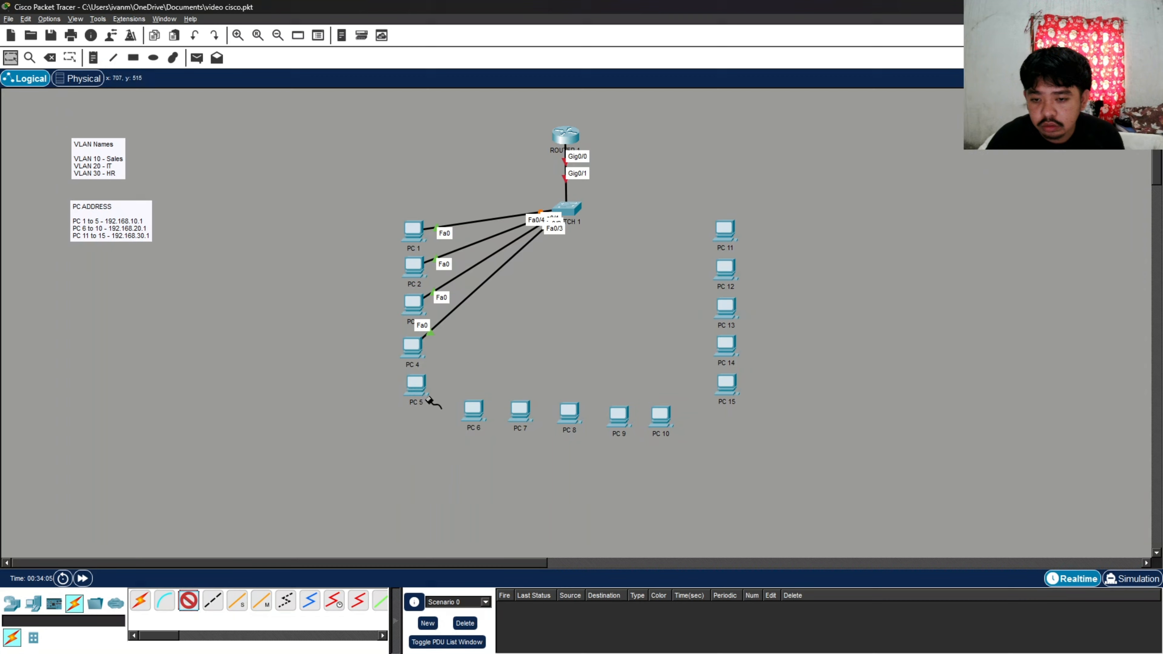
{"action": "left_click", "coordinate": [428, 400]}
{"action": "left_click", "coordinate": [454, 431]}
{"action": "left_click", "coordinate": [568, 211]}
{"action": "left_click", "coordinate": [595, 270]}
- Connect PC 6's FastEthernet0 to Switch 1's FastEthernet0/6 with a copper straight-through cable
{"action": "left_click", "coordinate": [189, 601]}
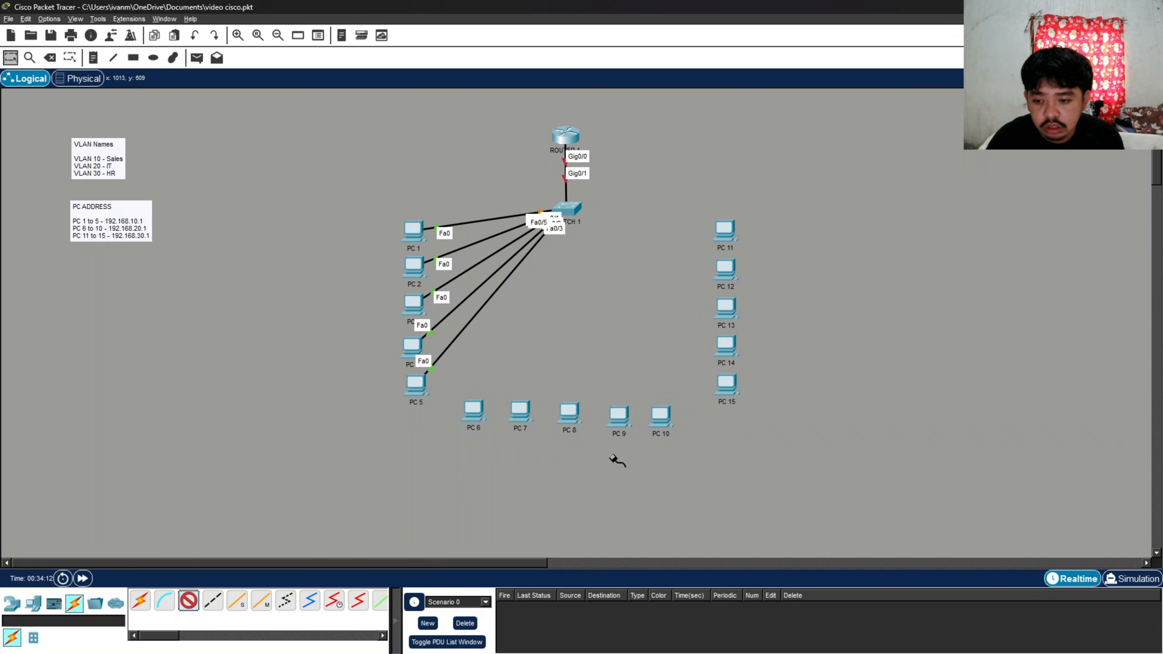
{"action": "left_click", "coordinate": [476, 409]}
{"action": "left_click", "coordinate": [502, 427]}
{"action": "left_click", "coordinate": [567, 211]}
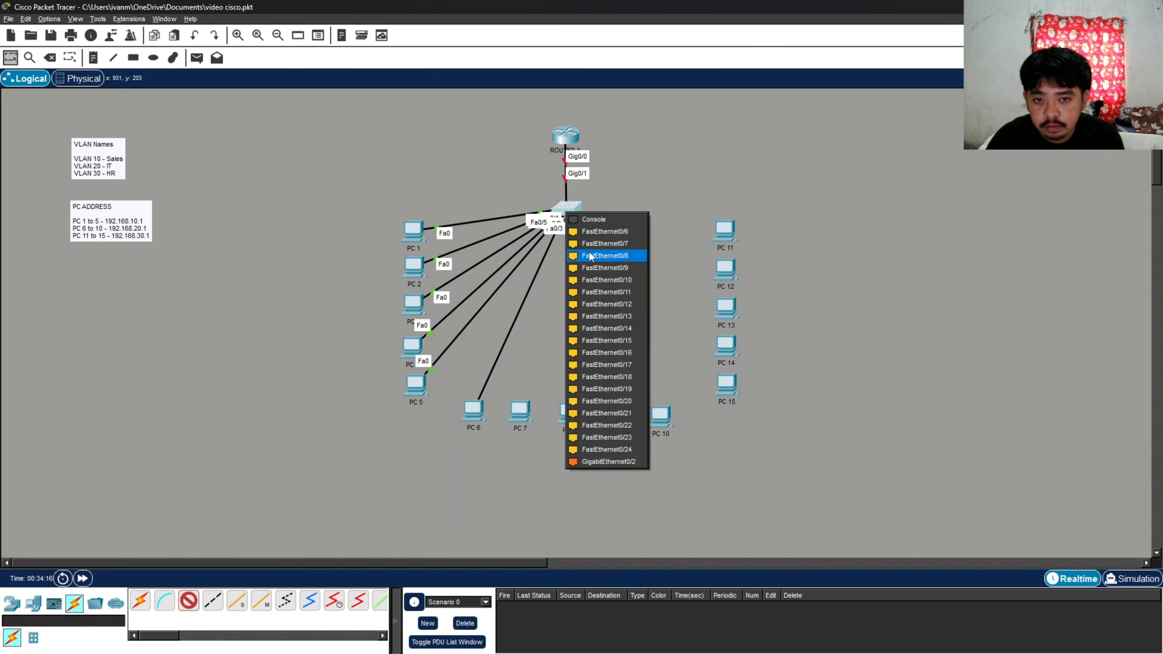
{"action": "left_click", "coordinate": [605, 232]}
- Cable the FastEthernet0 ports of PC 7 and PC 8 to Switch 1's FastEthernet0/7 and FastEthernet0/8
{"action": "left_click", "coordinate": [520, 410]}
{"action": "left_click", "coordinate": [544, 427]}
{"action": "left_click", "coordinate": [568, 211]}
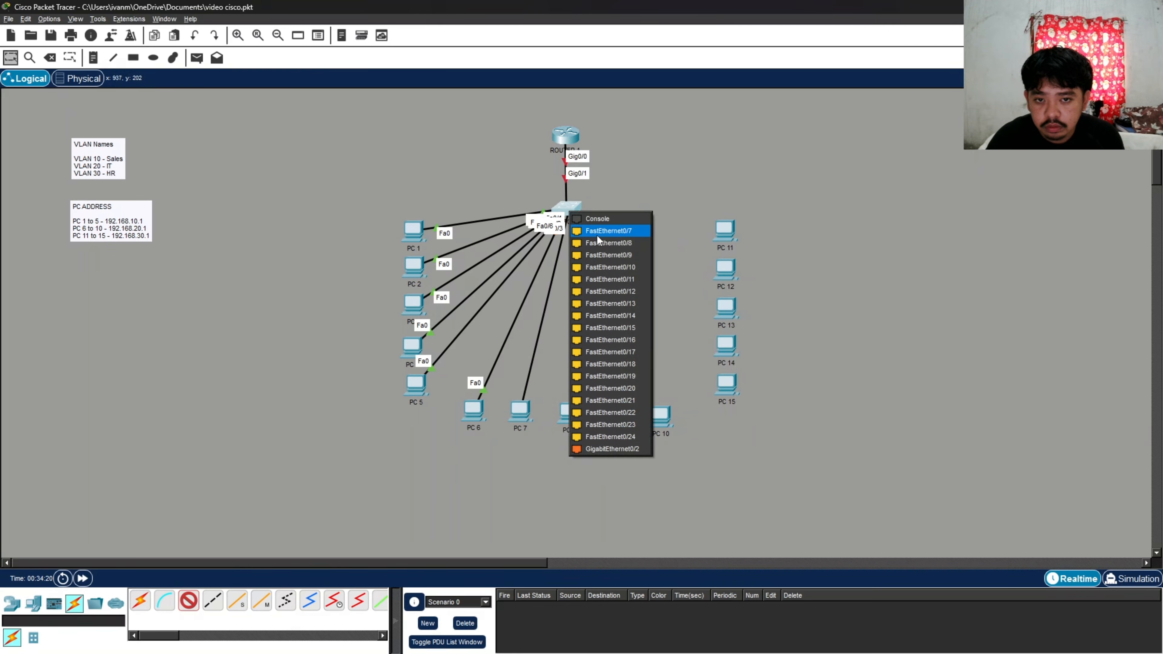
{"action": "left_click", "coordinate": [598, 235]}
{"action": "left_click", "coordinate": [570, 408]}
{"action": "left_click", "coordinate": [607, 447]}
{"action": "left_click", "coordinate": [574, 208]}
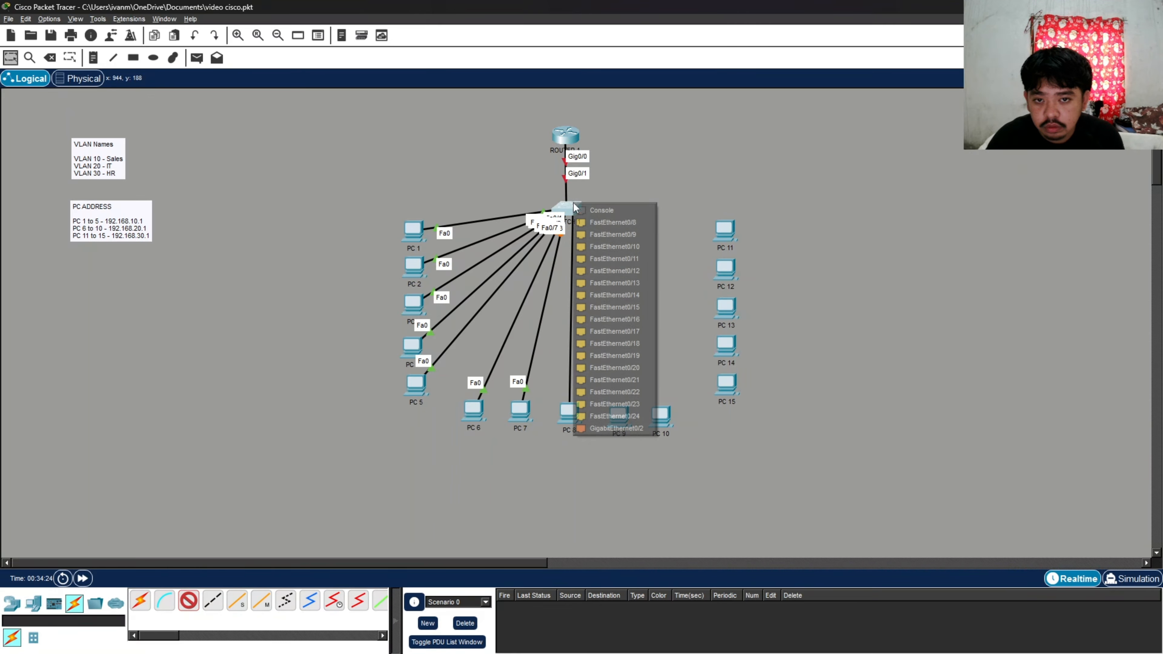
{"action": "left_click", "coordinate": [605, 223]}
- Cable the FastEthernet0 ports of PC 9 and PC 10 to Switch 1's FastEthernet0/9 and FastEthernet0/10
{"action": "left_click", "coordinate": [617, 416]}
{"action": "left_click", "coordinate": [650, 451]}
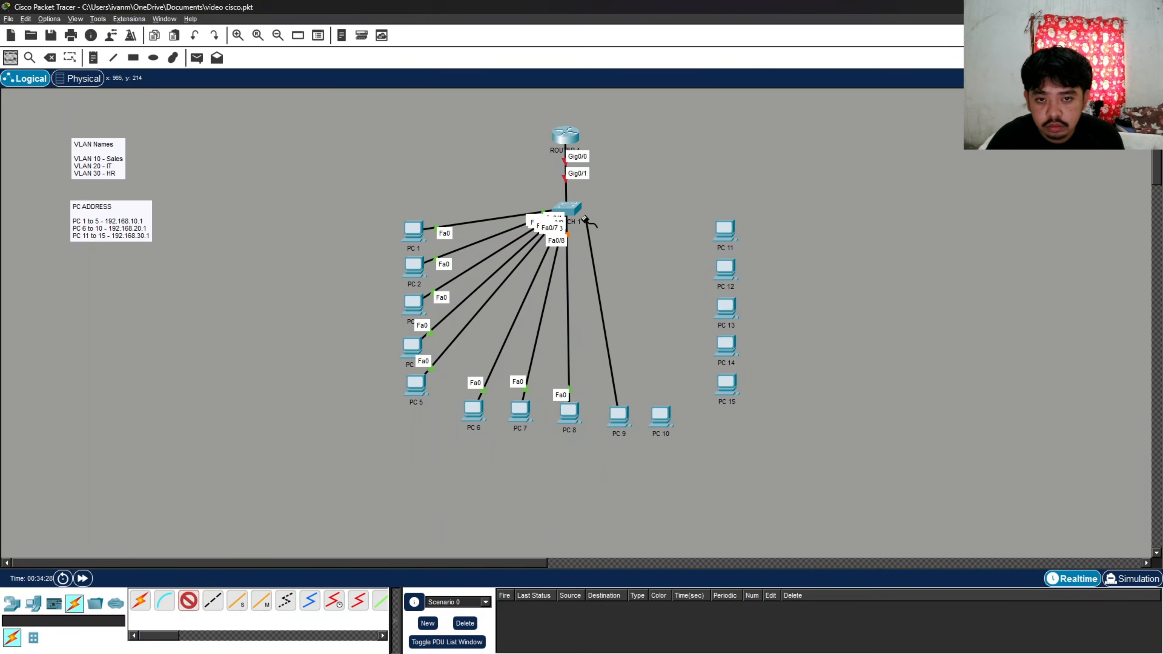
{"action": "left_click", "coordinate": [587, 219]}
{"action": "left_click", "coordinate": [607, 237]}
{"action": "left_click", "coordinate": [659, 417]}
{"action": "left_click", "coordinate": [682, 451]}
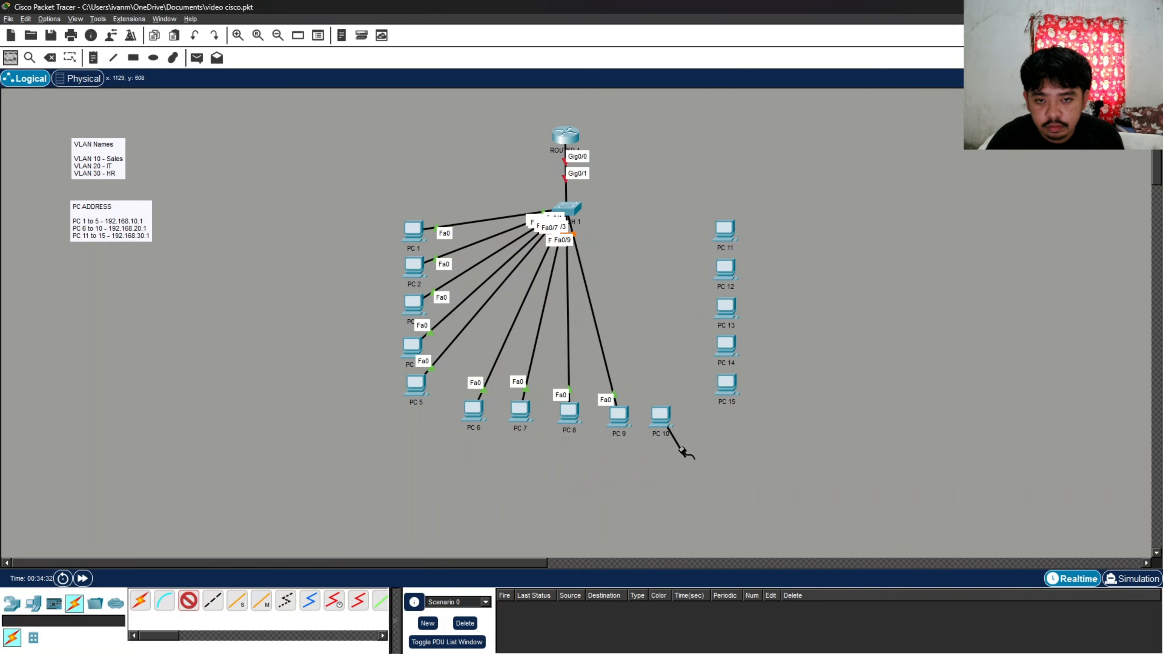
{"action": "left_click", "coordinate": [575, 210]}
{"action": "left_click", "coordinate": [595, 250]}
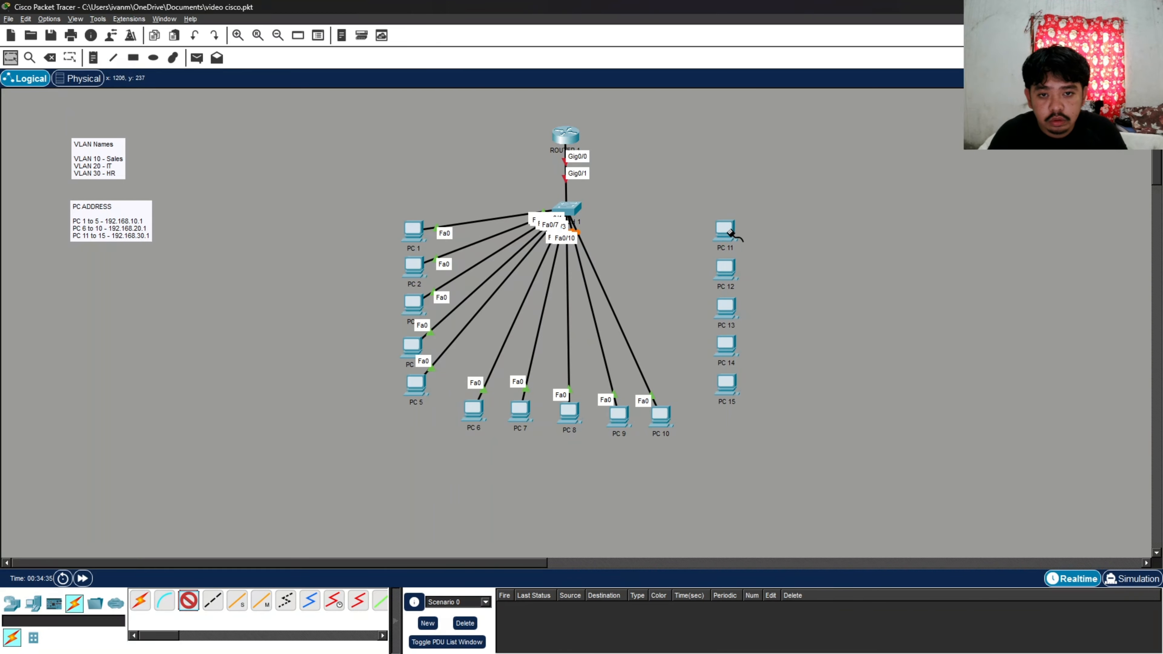
- Cable the FastEthernet0 ports of PC 11 and PC 12 to Switch 1's FastEthernet0/11 and FastEthernet0/12
{"action": "left_click", "coordinate": [728, 232]}
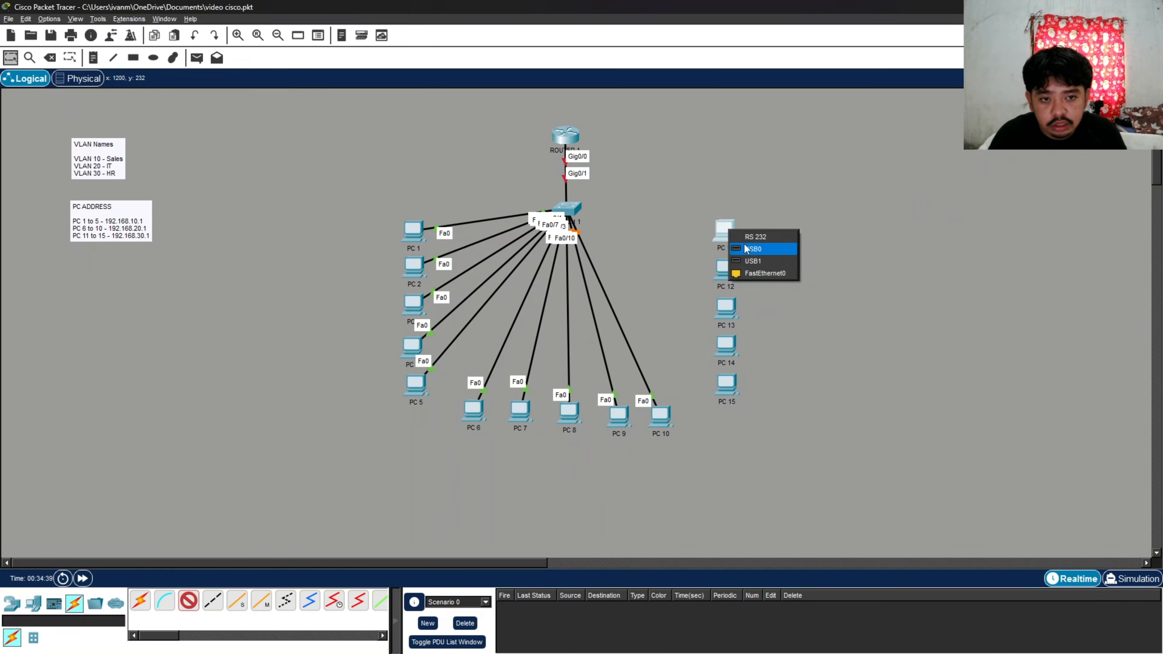
{"action": "left_click", "coordinate": [765, 273]}
{"action": "left_click", "coordinate": [579, 211]}
{"action": "left_click", "coordinate": [600, 229]}
{"action": "left_click", "coordinate": [724, 269]}
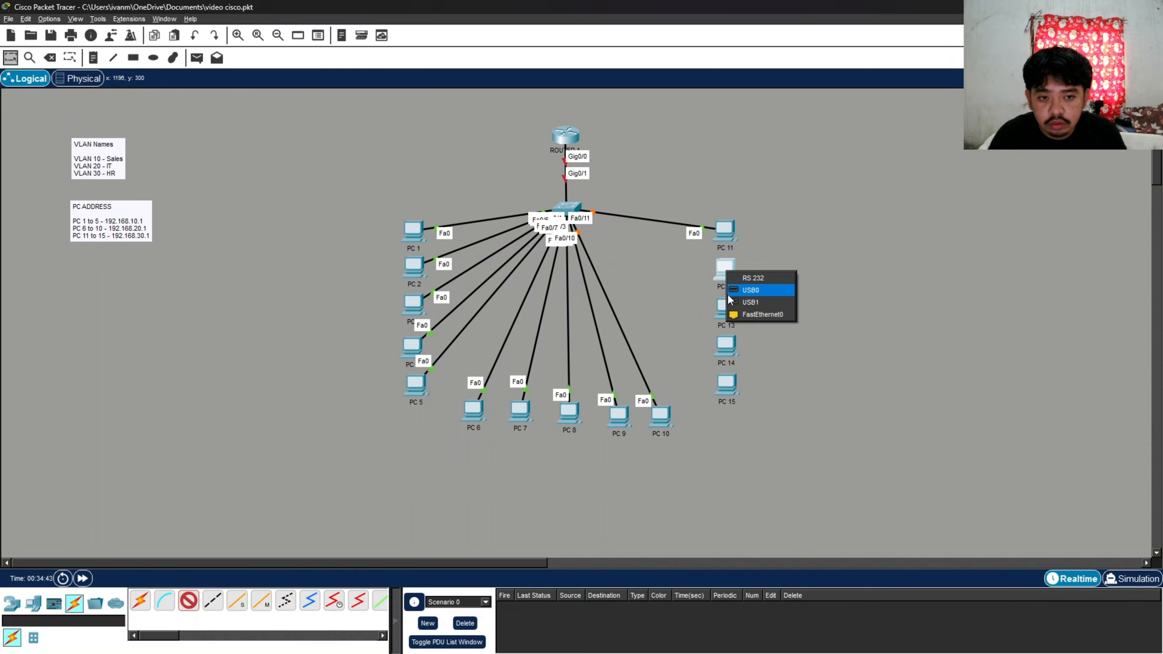
{"action": "left_click", "coordinate": [762, 314]}
{"action": "left_click", "coordinate": [568, 208]}
{"action": "left_click", "coordinate": [609, 234]}
- Cable the FastEthernet0 ports of PC 13 and PC 14 to Switch 1's FastEthernet0/13 and FastEthernet0/14
{"action": "left_click", "coordinate": [725, 307]}
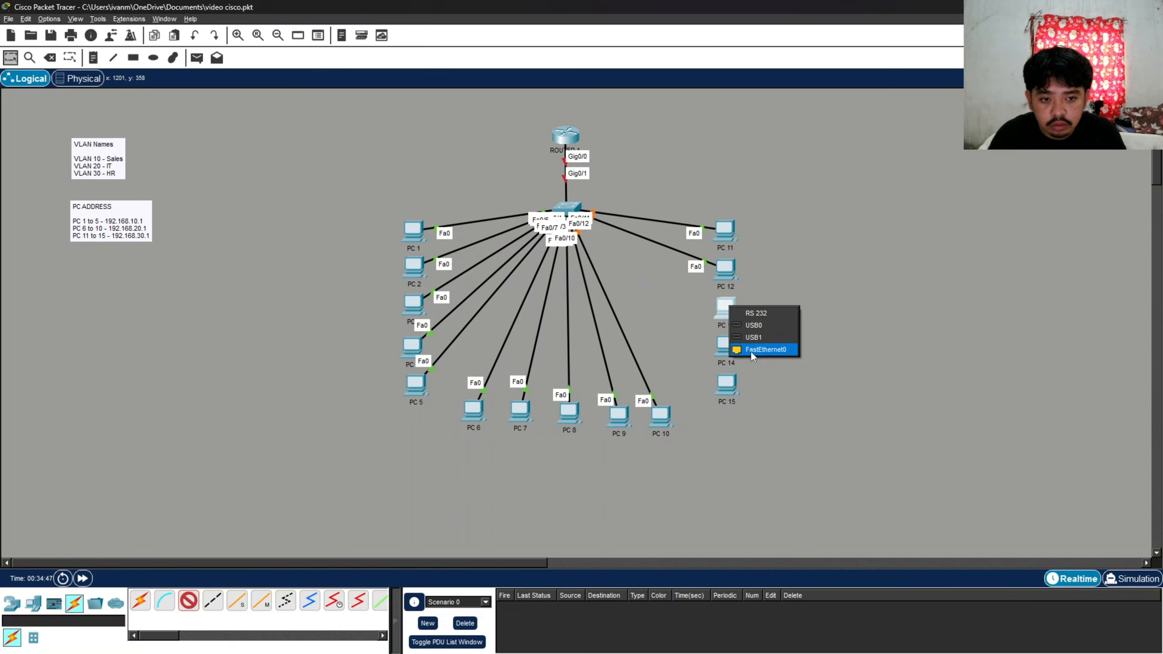
{"action": "left_click", "coordinate": [764, 349]}
{"action": "left_click", "coordinate": [568, 208]}
{"action": "left_click", "coordinate": [624, 235]}
{"action": "left_click", "coordinate": [725, 346]}
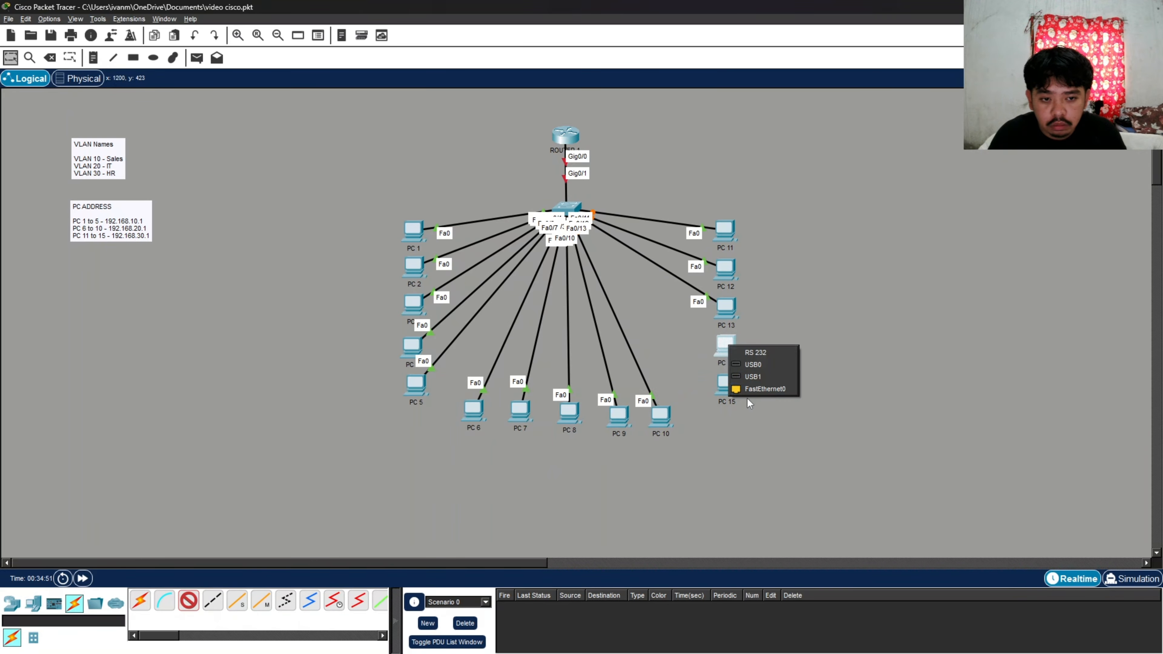
{"action": "left_click", "coordinate": [765, 389]}
{"action": "left_click", "coordinate": [568, 208]}
{"action": "left_click", "coordinate": [609, 236]}
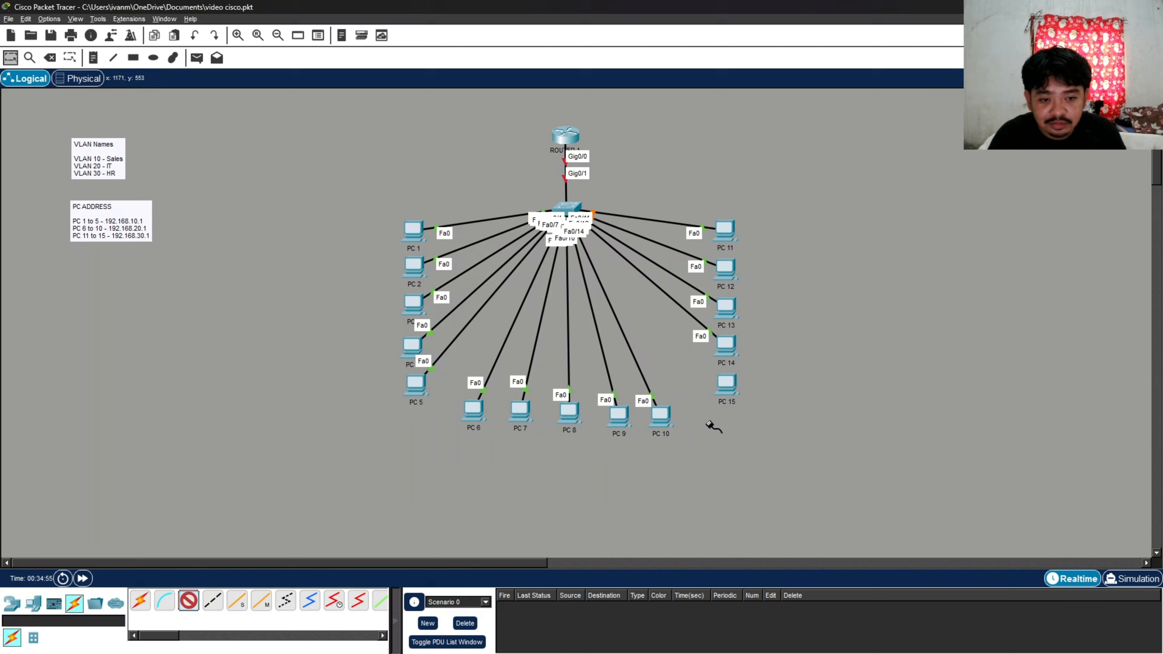
- Connect PC 15's FastEthernet0 to Switch 1's FastEthernet0/15 and fast-forward the simulation time
{"action": "left_click", "coordinate": [725, 385]}
{"action": "left_click", "coordinate": [766, 429]}
{"action": "left_click", "coordinate": [568, 209]}
{"action": "left_click", "coordinate": [609, 239]}
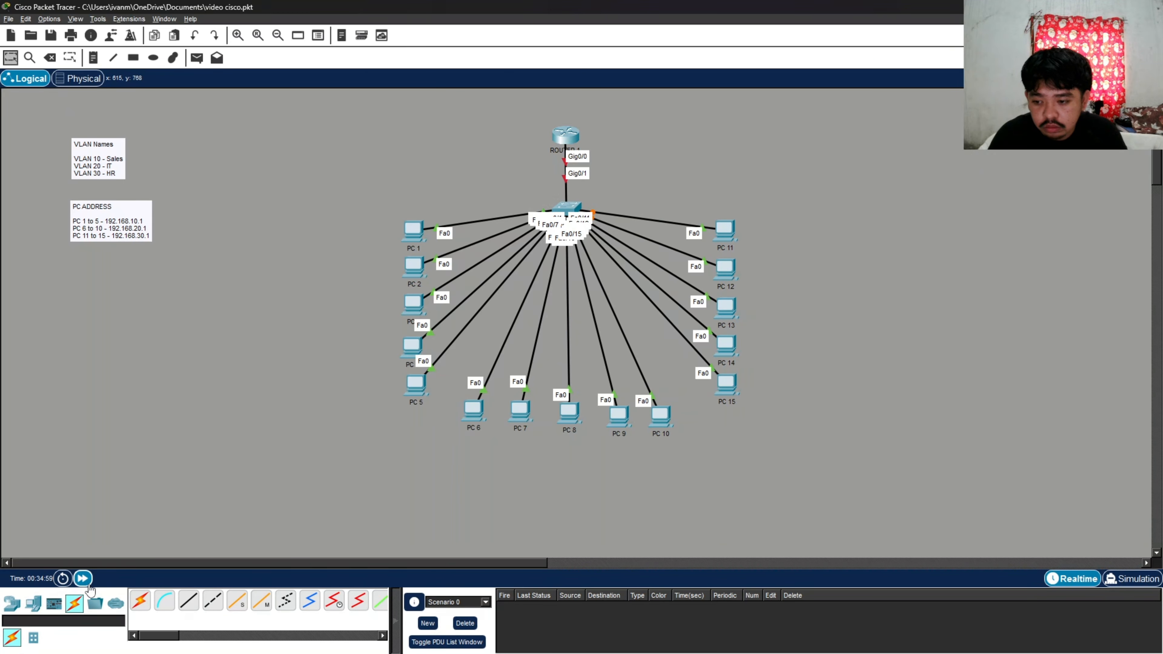
{"action": "left_click", "coordinate": [82, 578]}
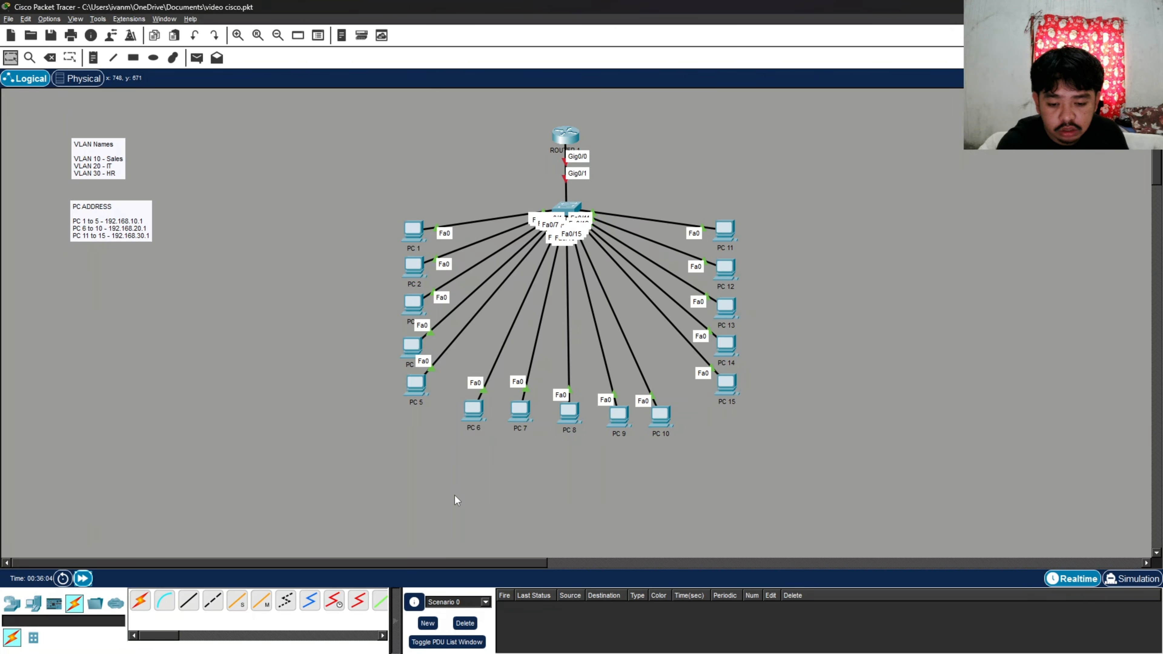
- In ROUTER 1's command line, enter global configuration mode and set the hostname to R1
{"action": "left_click", "coordinate": [566, 136]}
{"action": "left_click", "coordinate": [91, 33]}
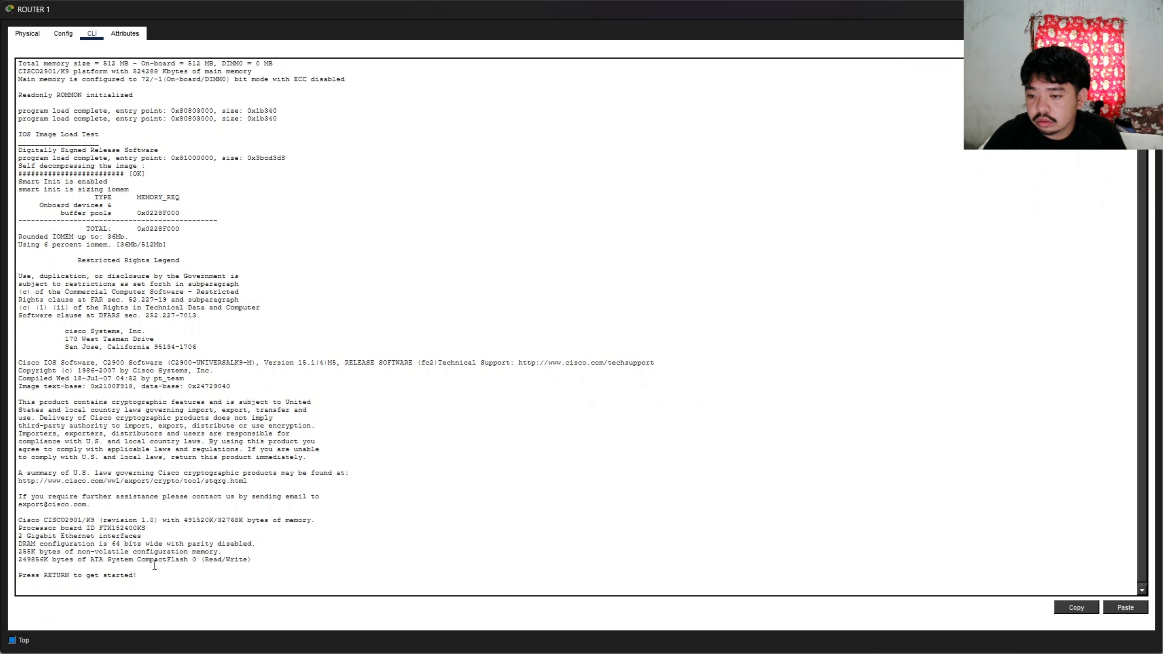
{"action": "key", "text": "Return"}
{"action": "key", "text": "Return"}
{"action": "type", "text": "er>e"}
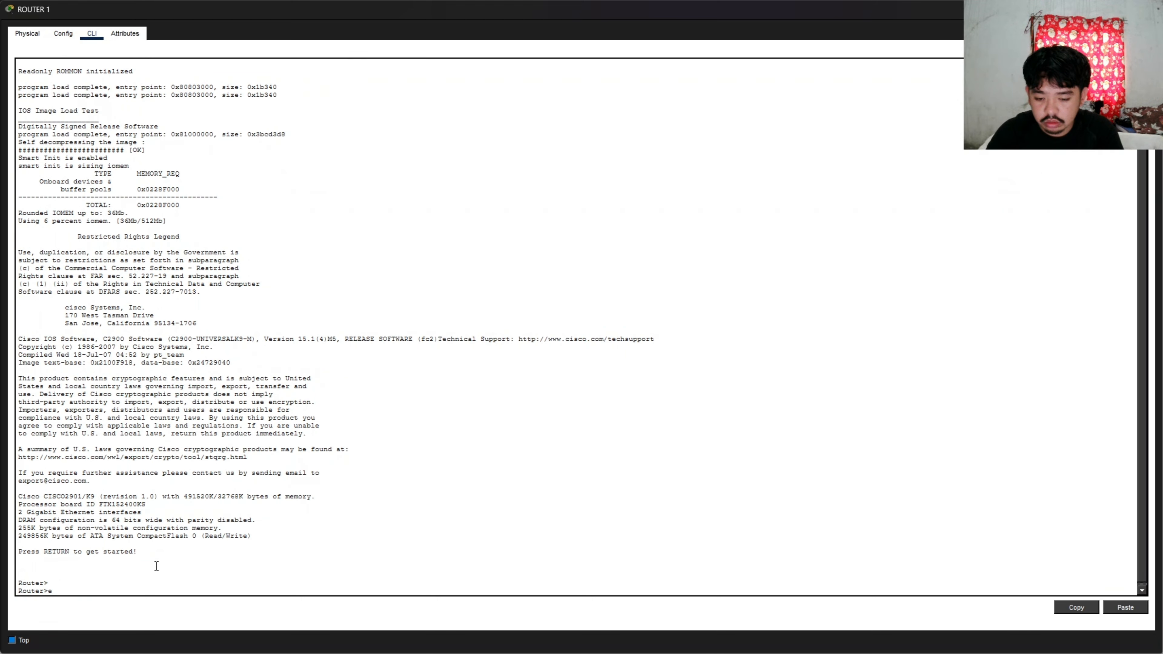
{"action": "type", "text": "na"}
{"action": "key", "text": "Return"}
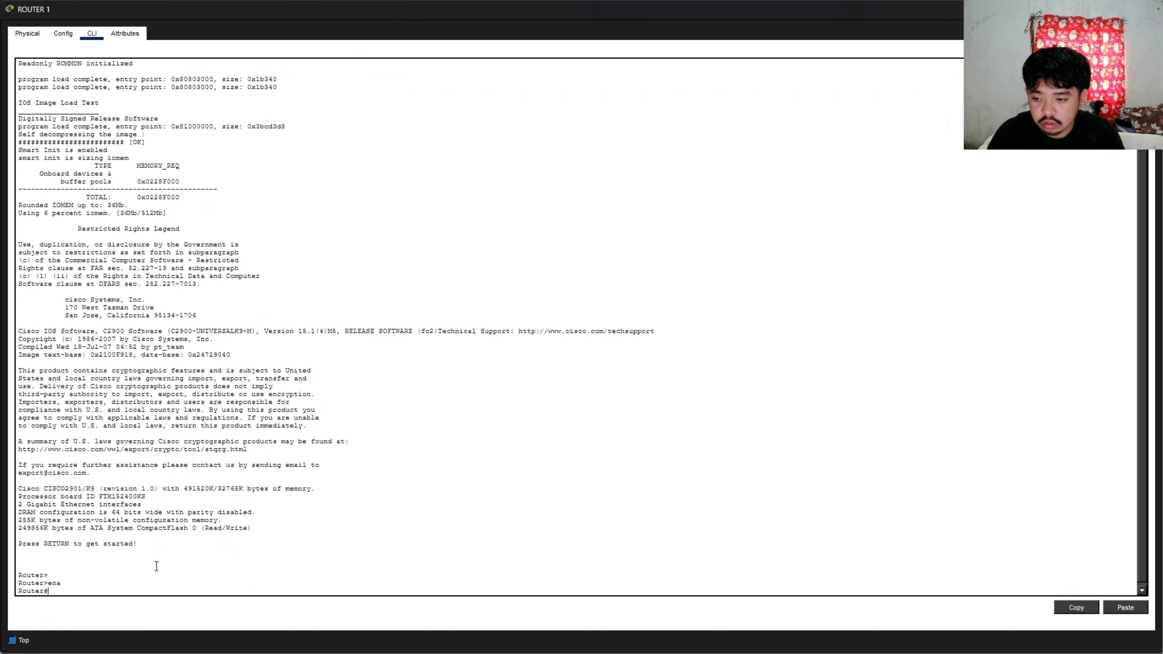
{"action": "type", "text": "conf t"}
{"action": "key", "text": "Return"}
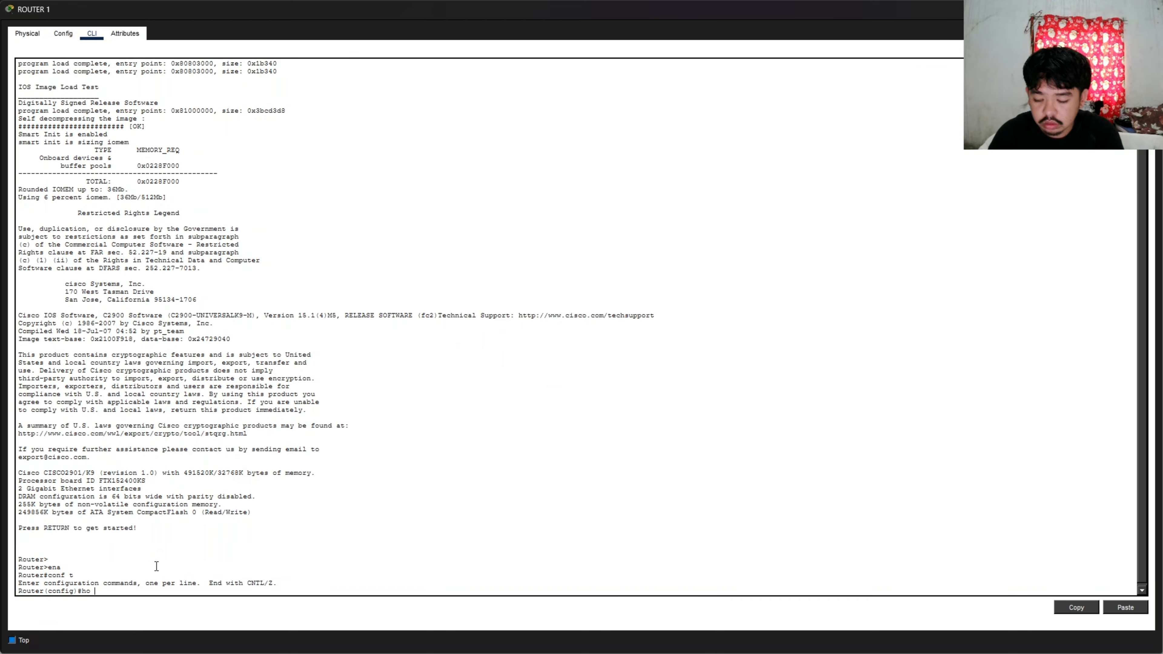
{"action": "type", "text": "ho R1"}
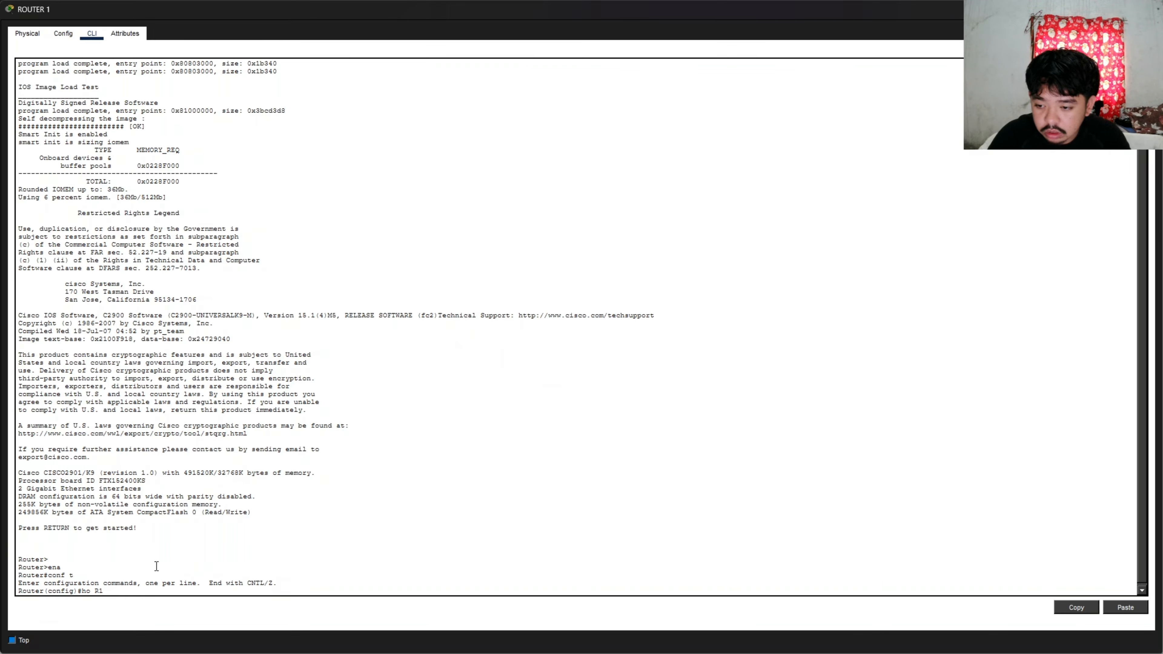
{"action": "key", "text": "Return"}
- Enable router interface gig0/0 with no shutdown and return to global configuration mode
{"action": "type", "text": "int gig"}
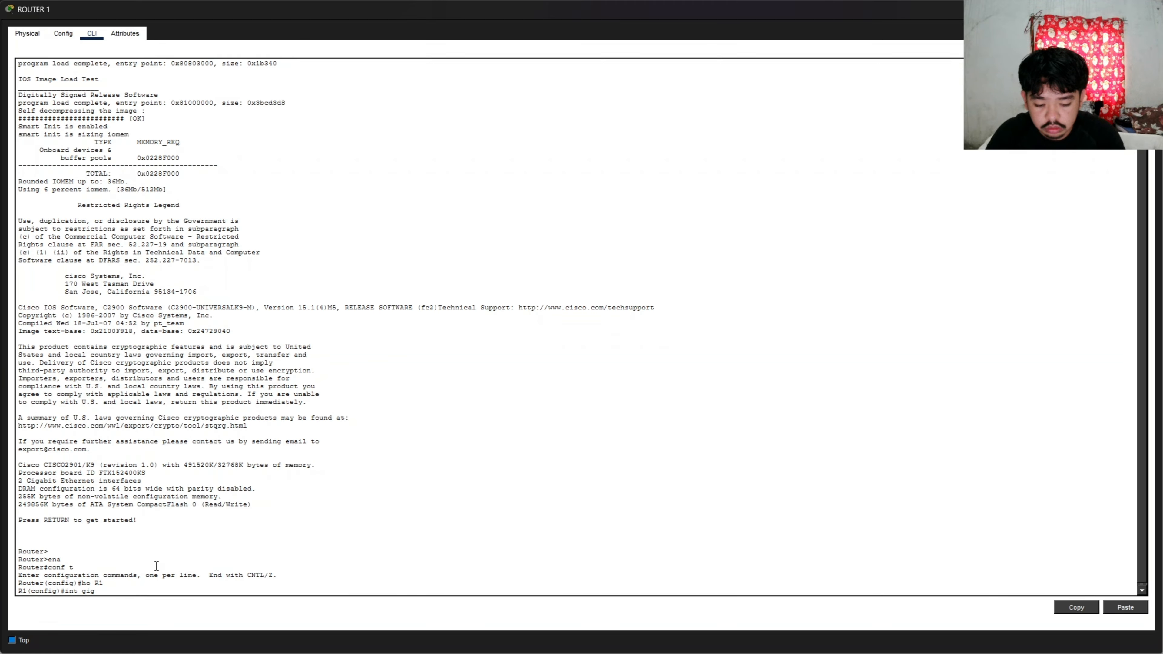
{"action": "type", "text": "0/0"}
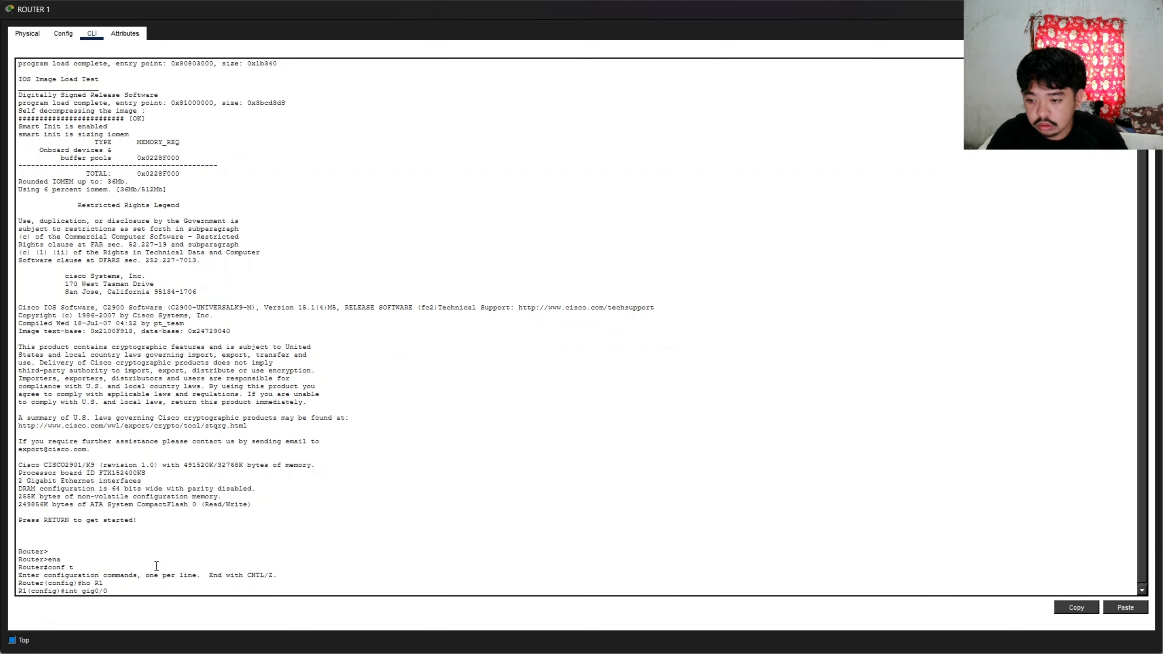
{"action": "key", "text": "Return"}
{"action": "type", "text": "no shut"}
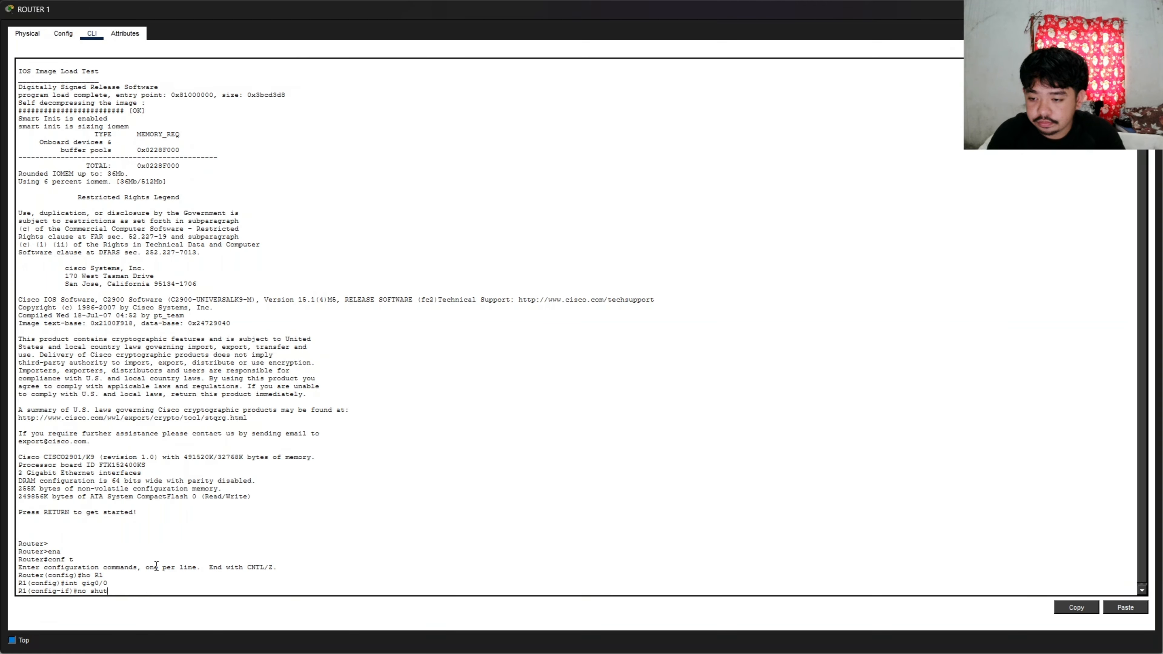
{"action": "type", "text": "down"}
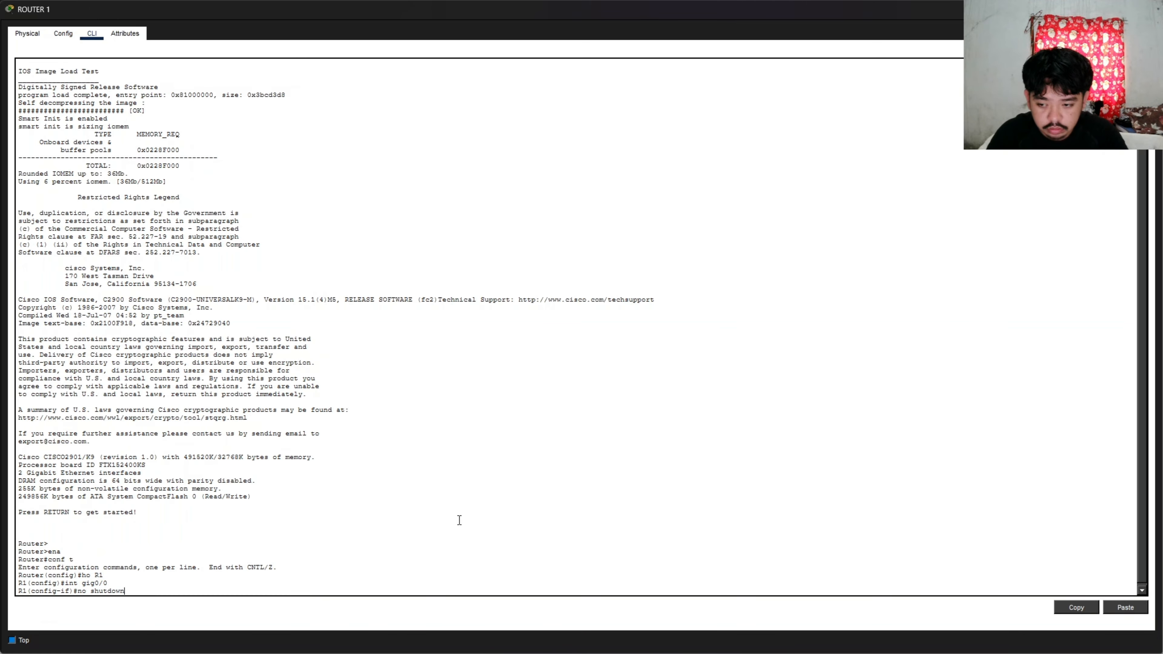
{"action": "key", "text": "Return"}
{"action": "type", "text": "ex"}
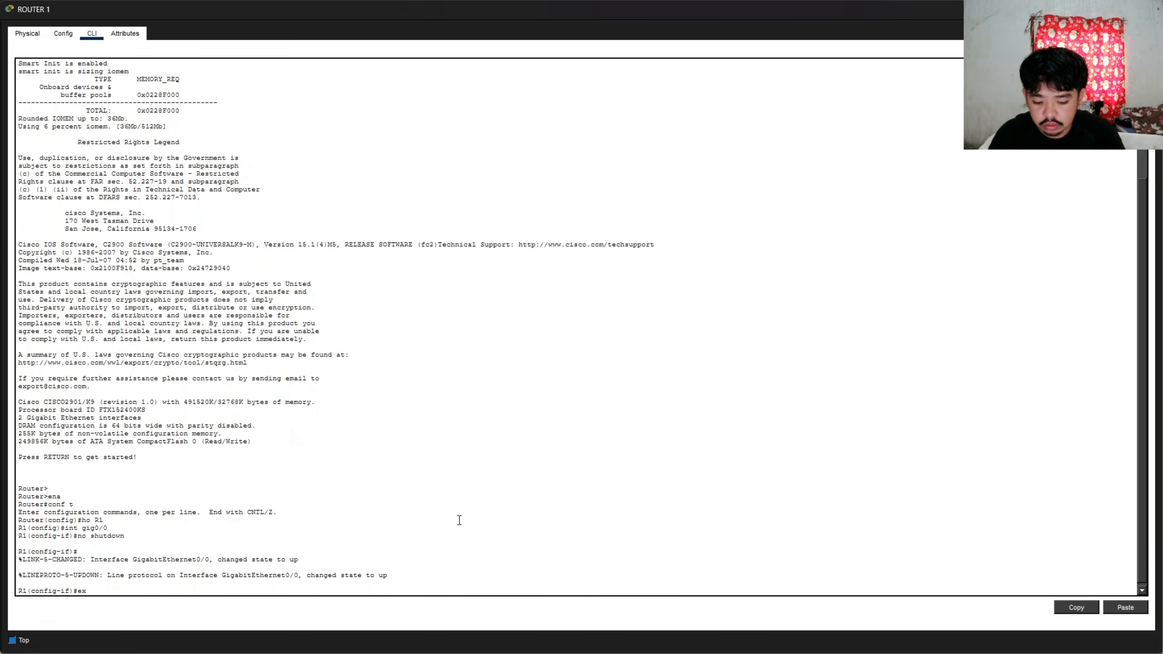
{"action": "type", "text": "it"}
{"action": "key", "text": "Return"}
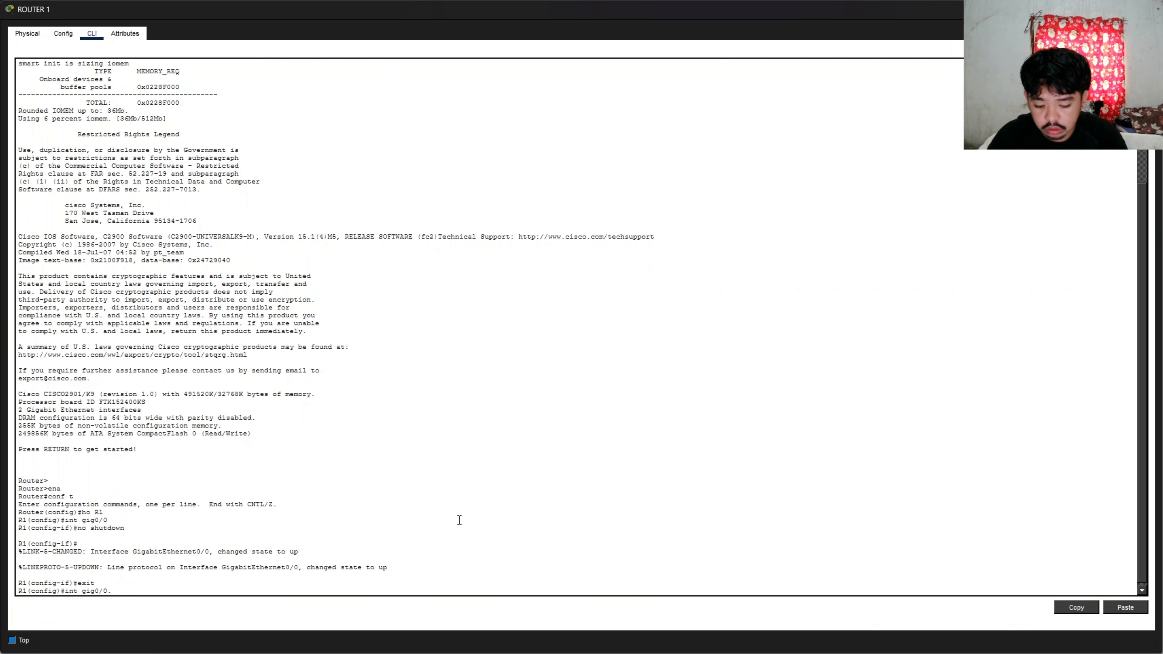
- Create router subinterface gig0/0.10 with dot1Q encapsulation for VLAN 10
{"action": "type", "text": "10"}
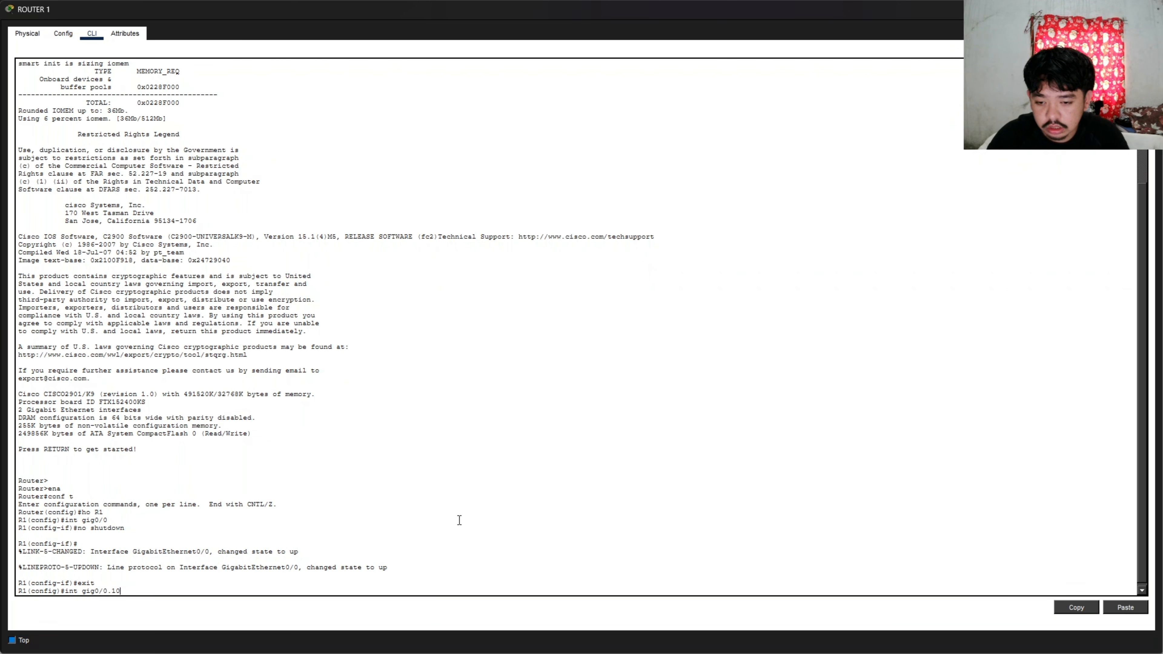
{"action": "key", "text": "Return"}
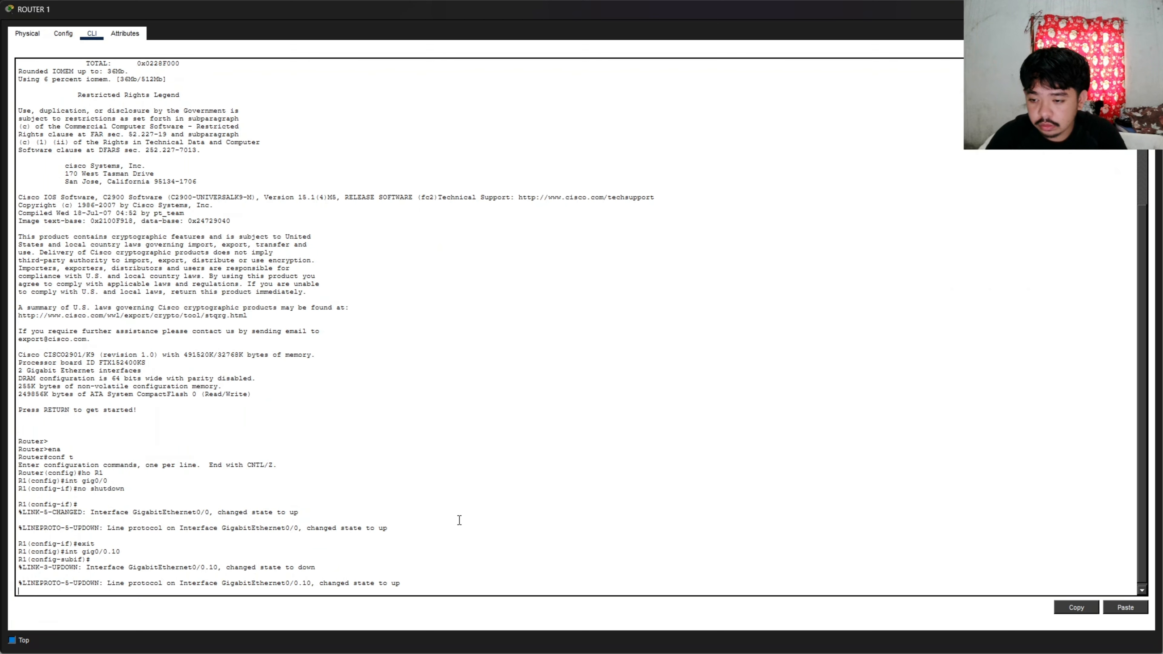
{"action": "type", "text": "en"}
{"action": "key", "text": "Tab"}
{"action": "type", "text": "dot"}
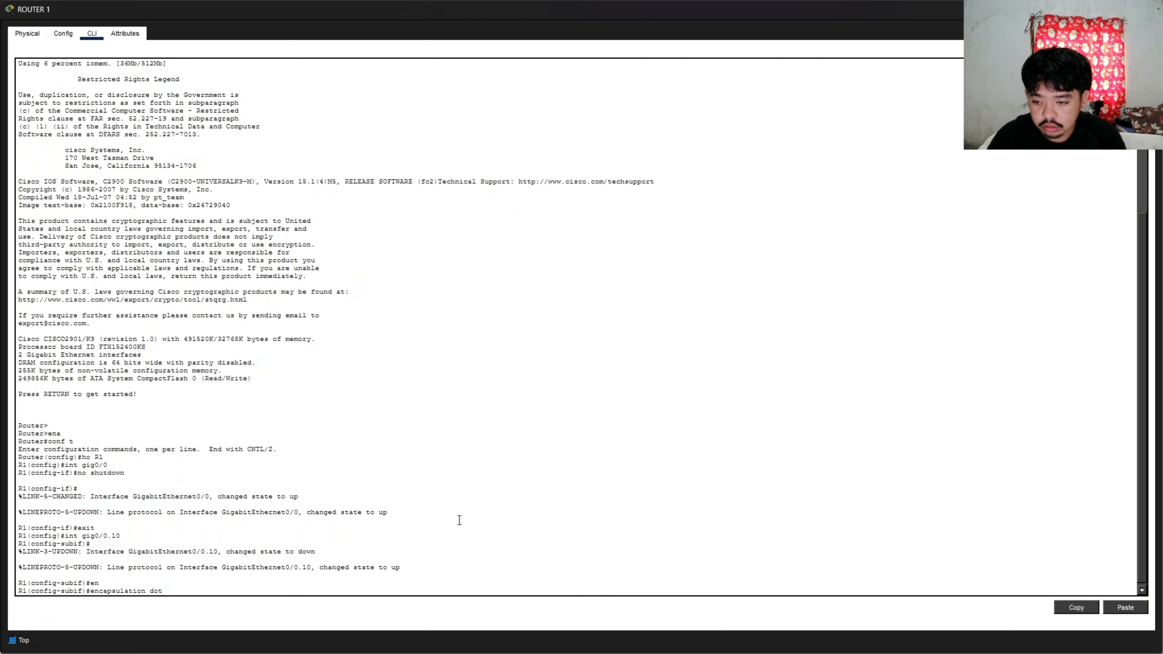
{"action": "key", "text": "Tab"}
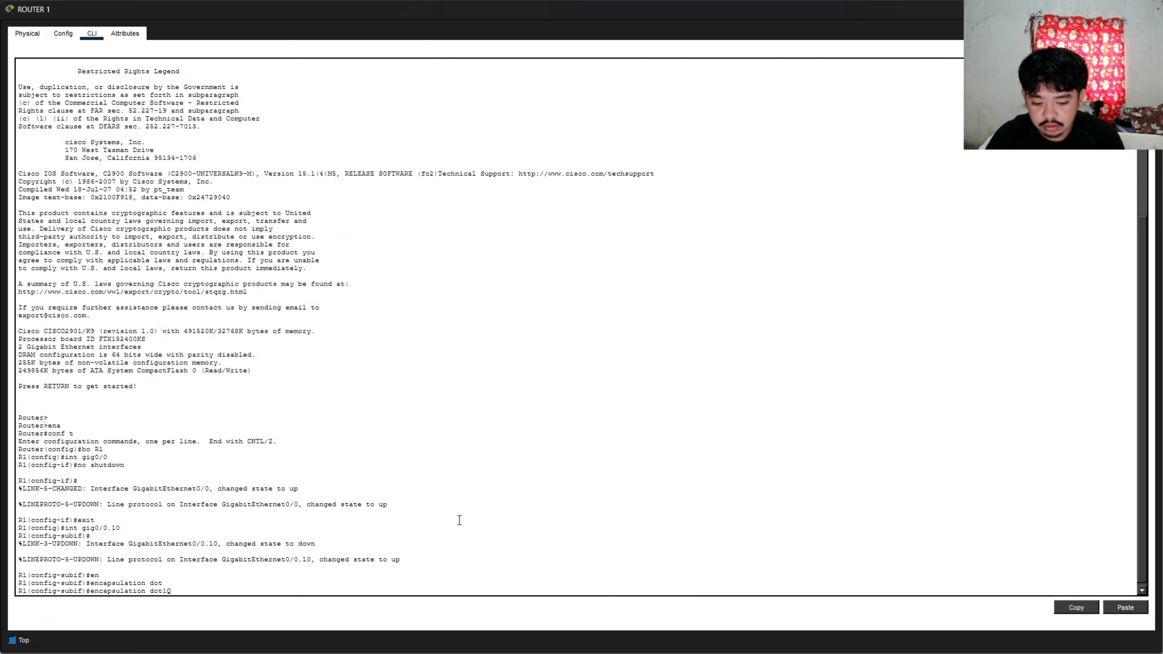
{"action": "type", "text": "10"}
{"action": "key", "text": "Return"}
{"action": "key", "text": "Return"}
- Assign IP address 192.168.10.1 with mask 255.255.255.0 to subinterface gig0/0.10, and exit its configuration
{"action": "type", "text": "ip"}
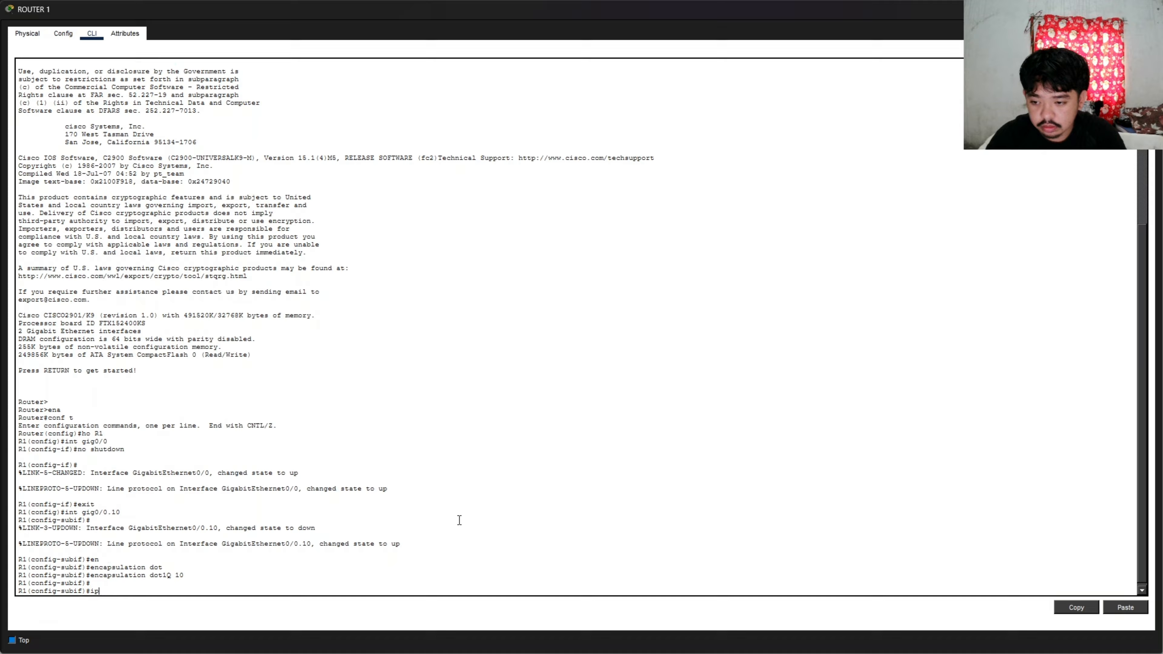
{"action": "type", "text": " address "}
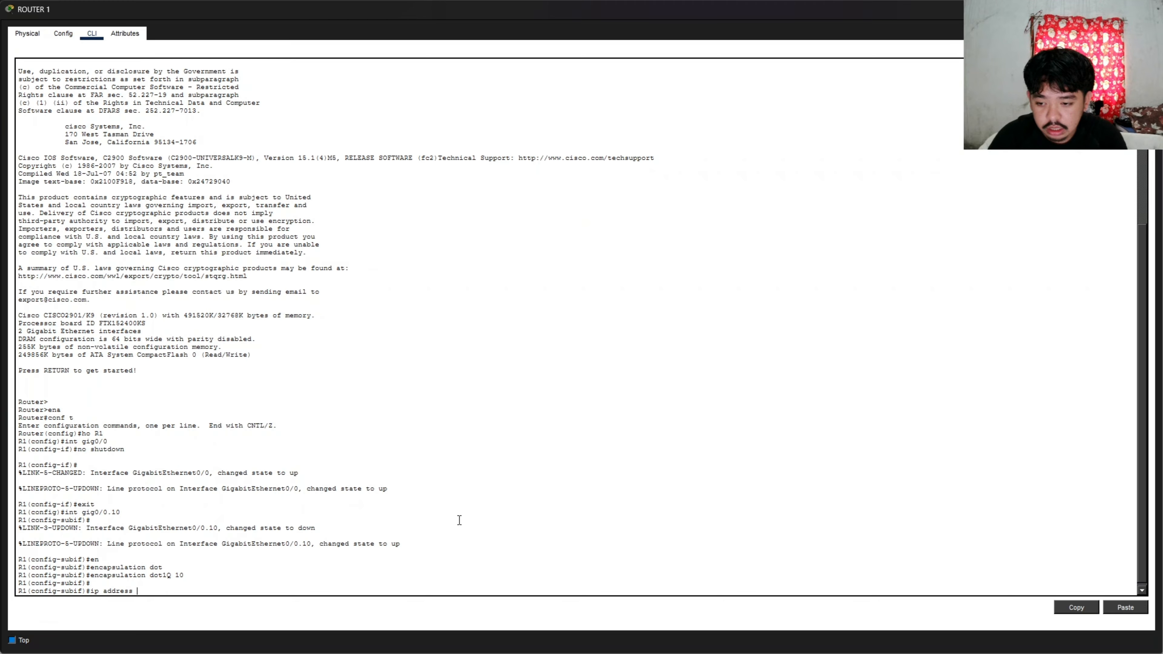
{"action": "type", "text": "192"}
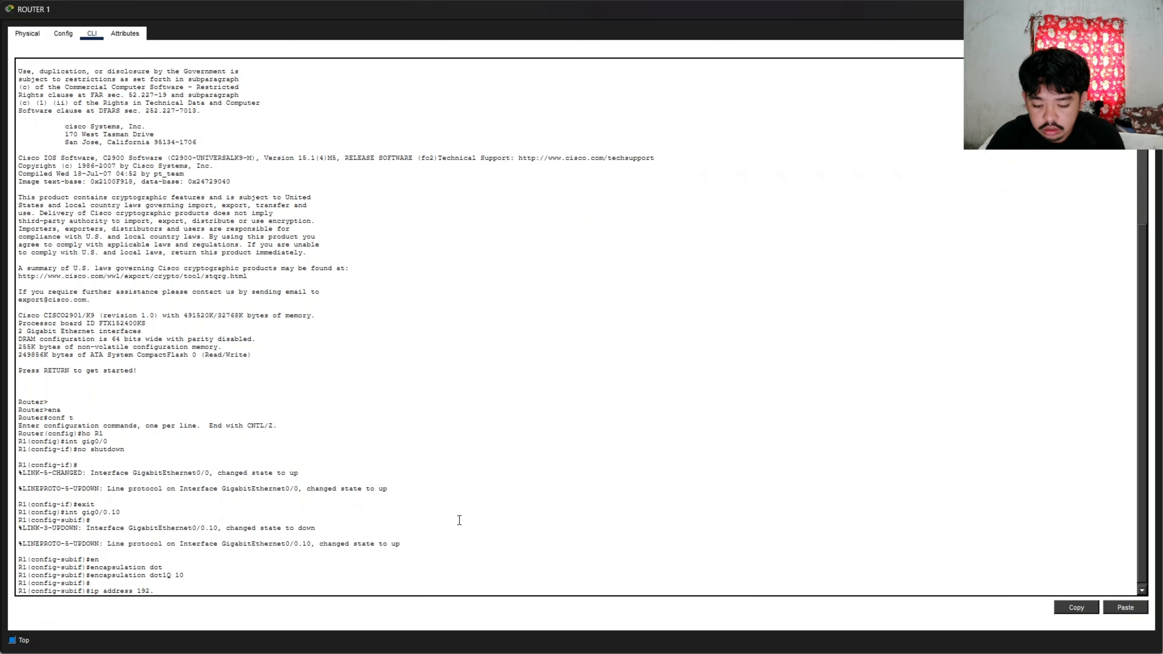
{"action": "type", "text": ".168.10"}
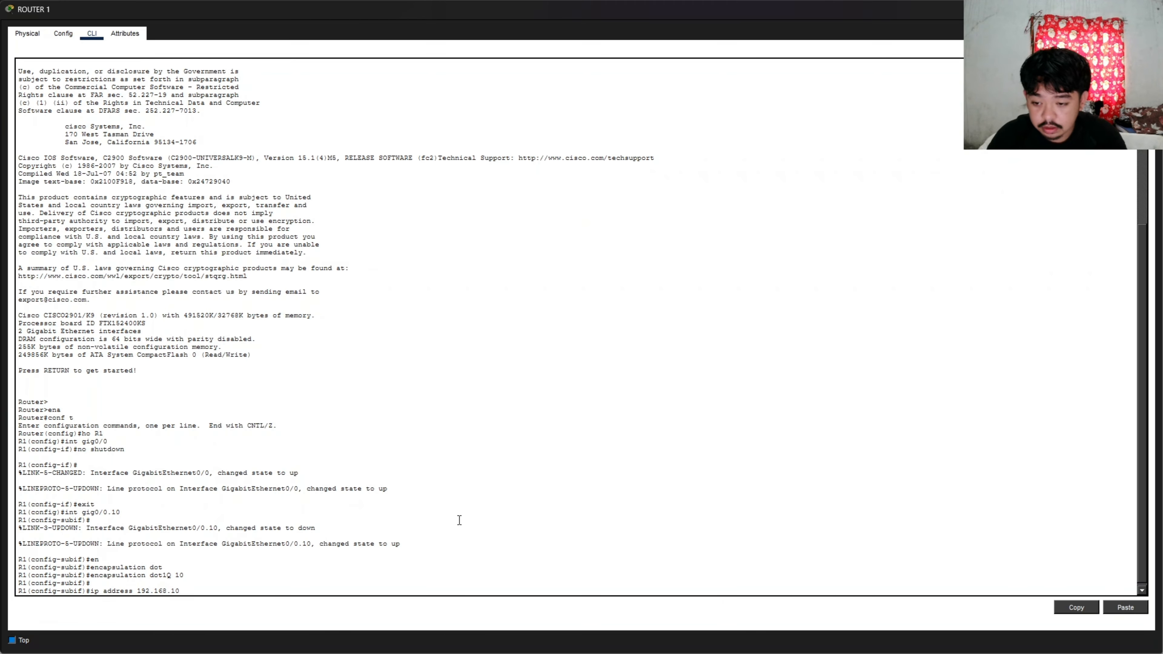
{"action": "type", "text": ".1 255.255.255."}
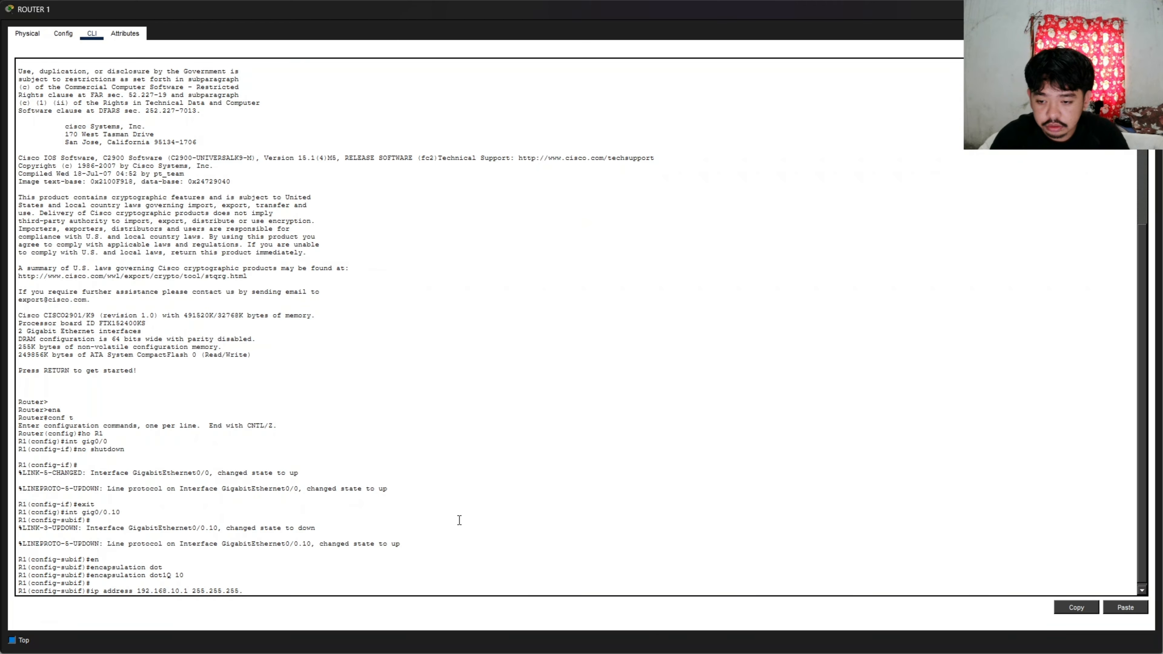
{"action": "type", "text": "0"}
{"action": "key", "text": "Return"}
{"action": "key", "text": "Return"}
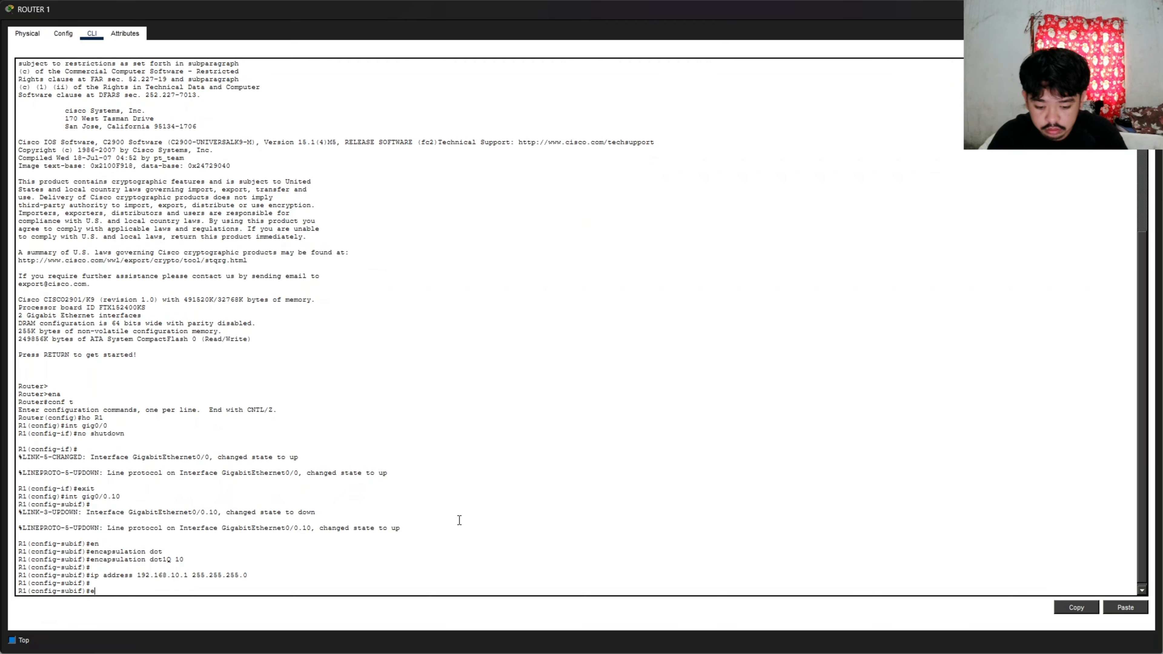
{"action": "type", "text": "exit"}
{"action": "key", "text": "Return"}
{"action": "key", "text": "Return"}
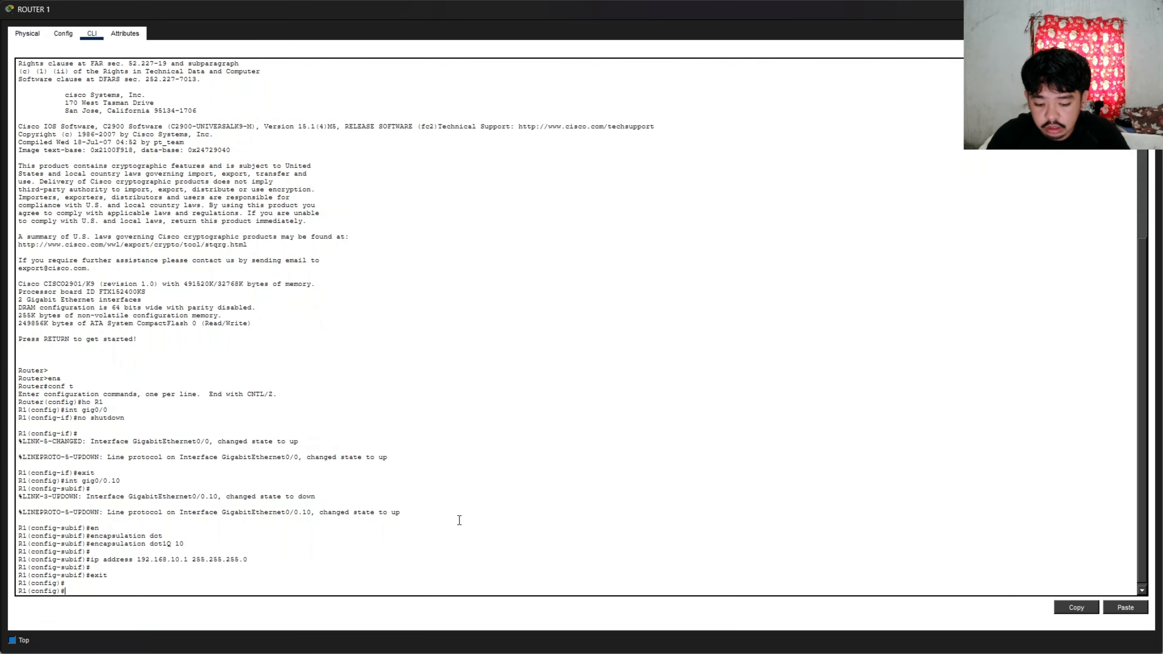
- Create router subinterface gig0/0.20 with dot1Q encapsulation for VLAN 20
{"action": "type", "text": "int gig0/0"}
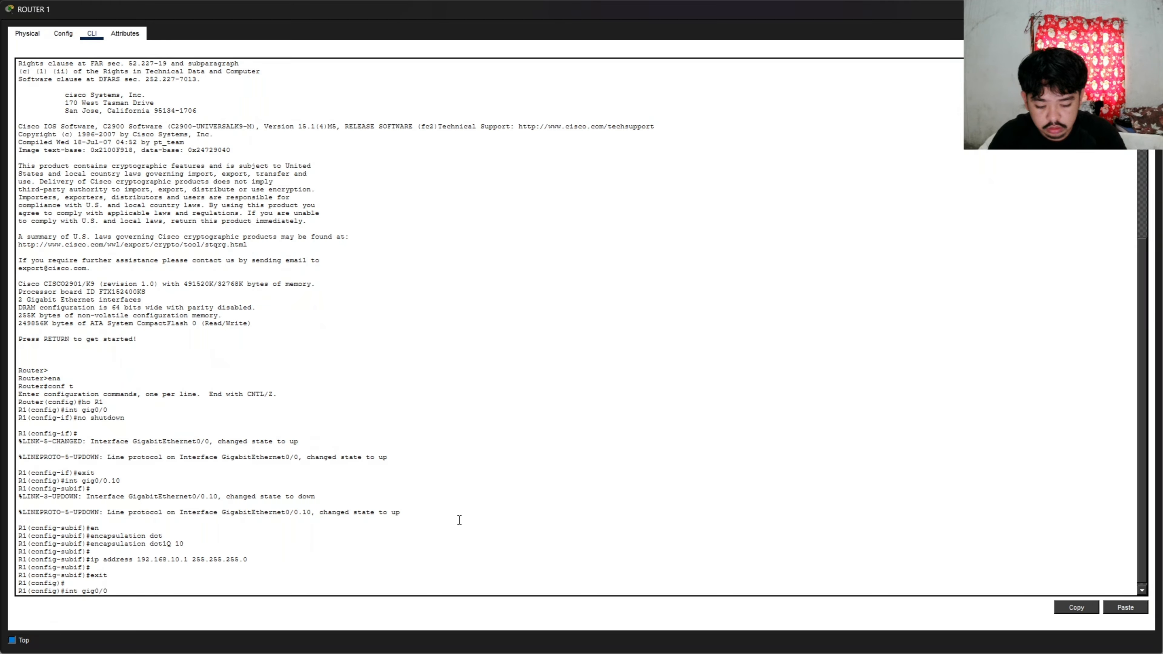
{"action": "type", "text": ".20"}
{"action": "key", "text": "Return"}
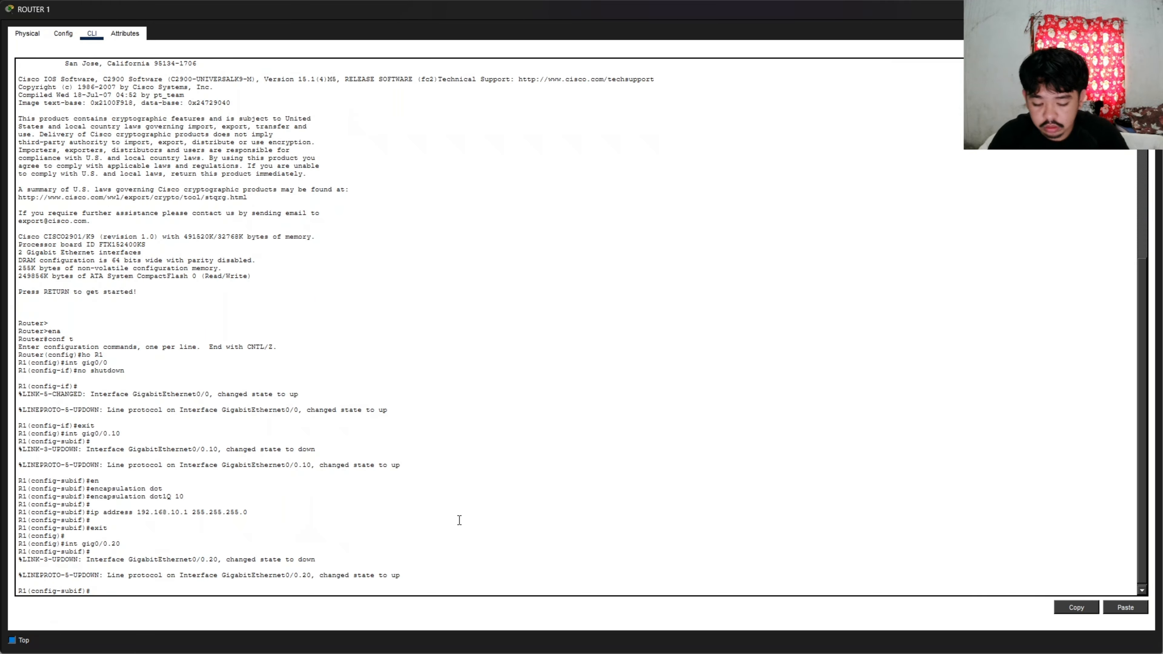
{"action": "type", "text": "en"}
{"action": "key", "text": "Tab"}
{"action": "type", "text": "do"}
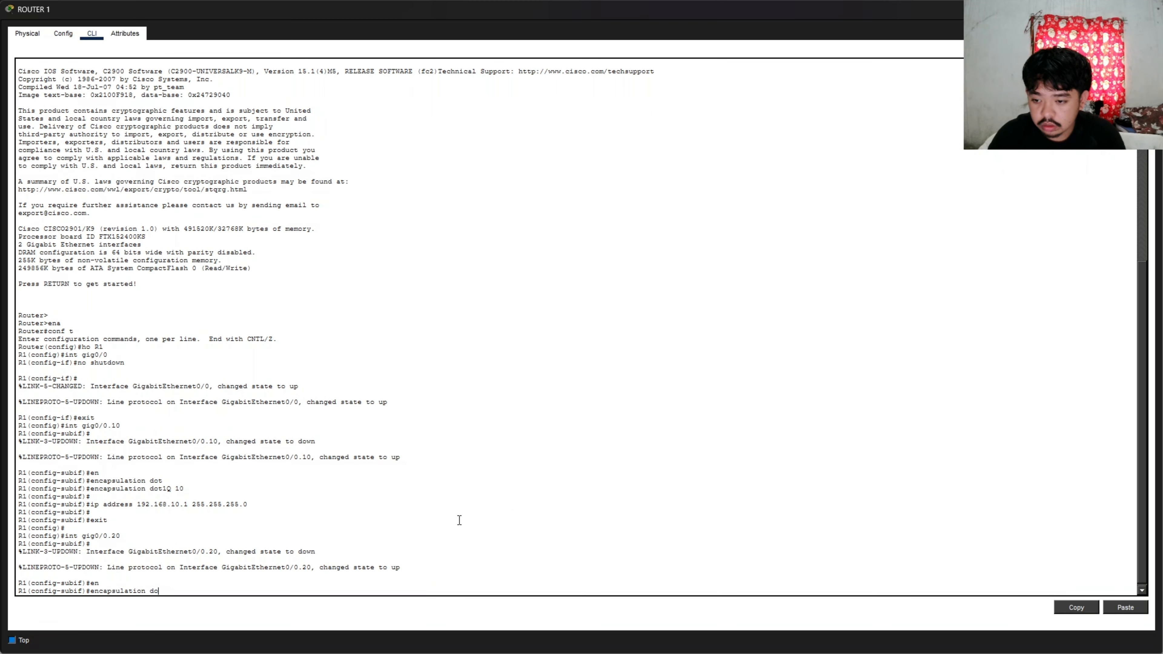
{"action": "key", "text": "Tab"}
{"action": "type", "text": "20"}
{"action": "key", "text": "Return"}
{"action": "key", "text": "Return"}
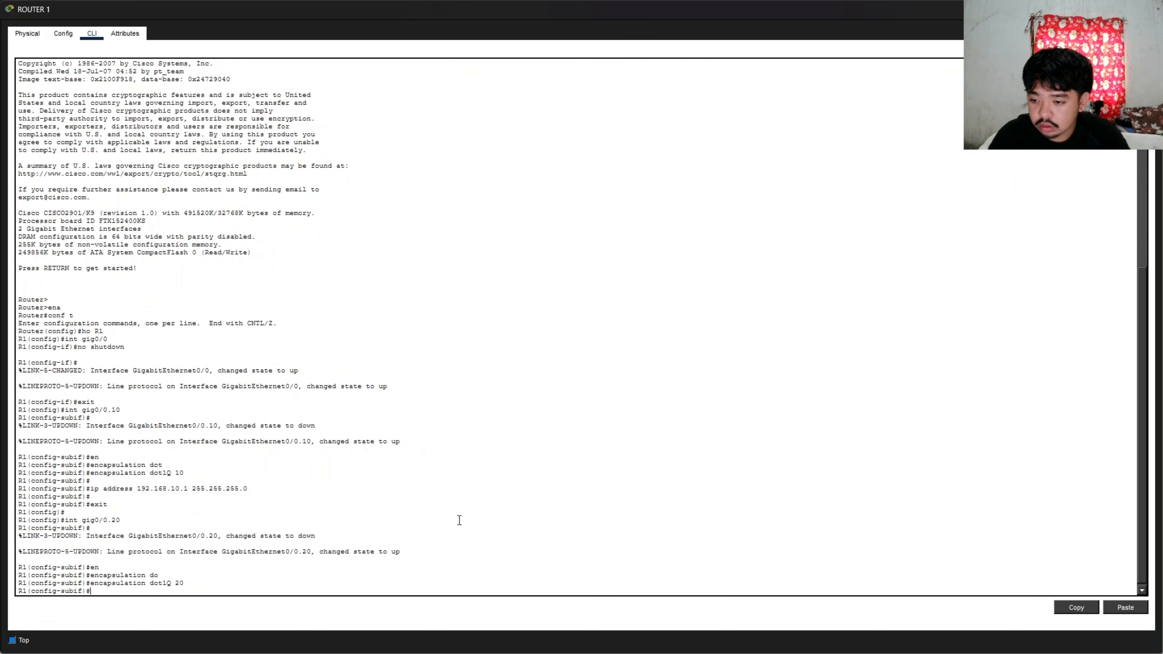
- Assign IP address 192.168.20.1 with mask 255.255.255.0 to subinterface gig0/0.20, and exit its configuration
{"action": "type", "text": "ip address 192"}
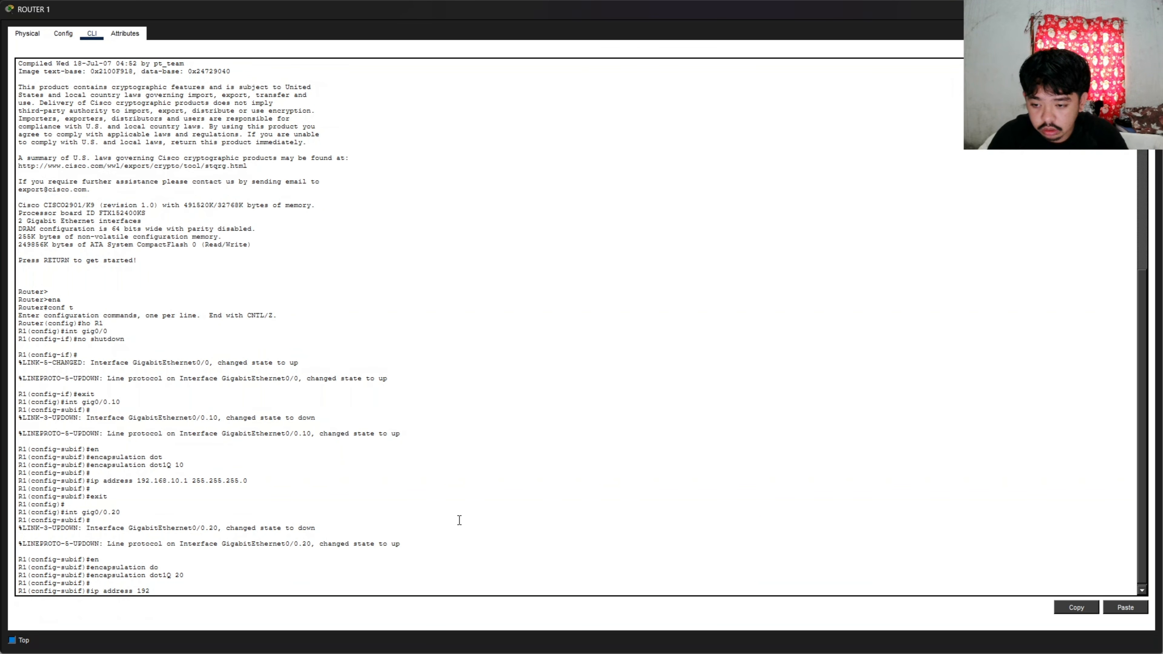
{"action": "type", "text": ".168.20.1"}
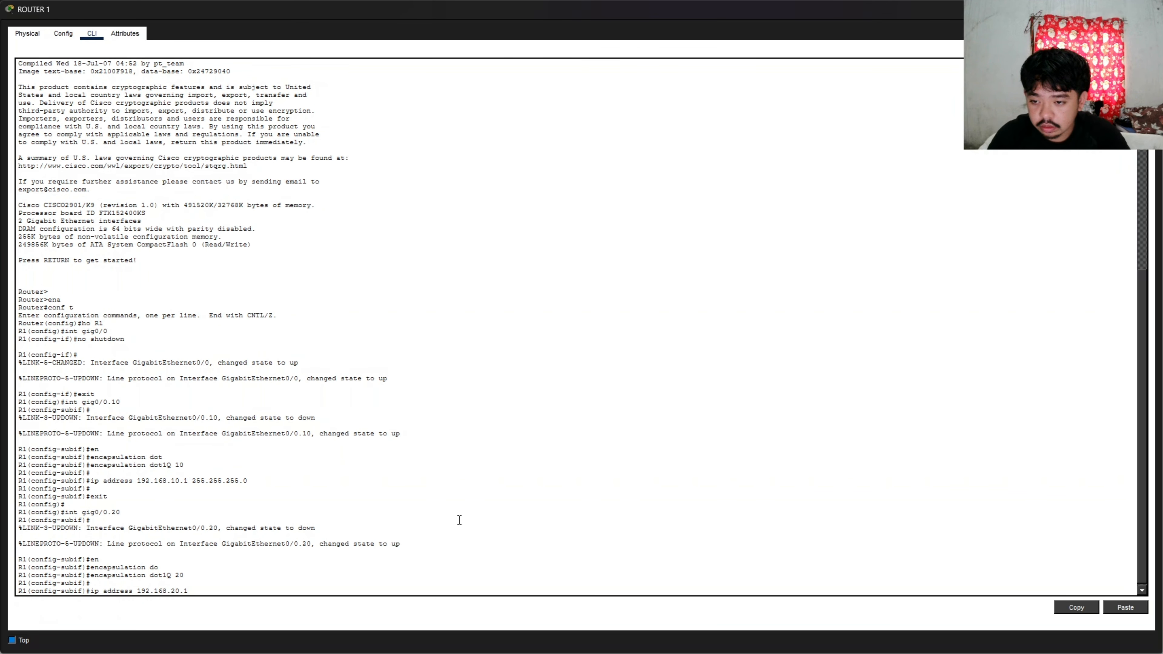
{"action": "type", "text": " 255.255.255.0"}
{"action": "key", "text": "Return"}
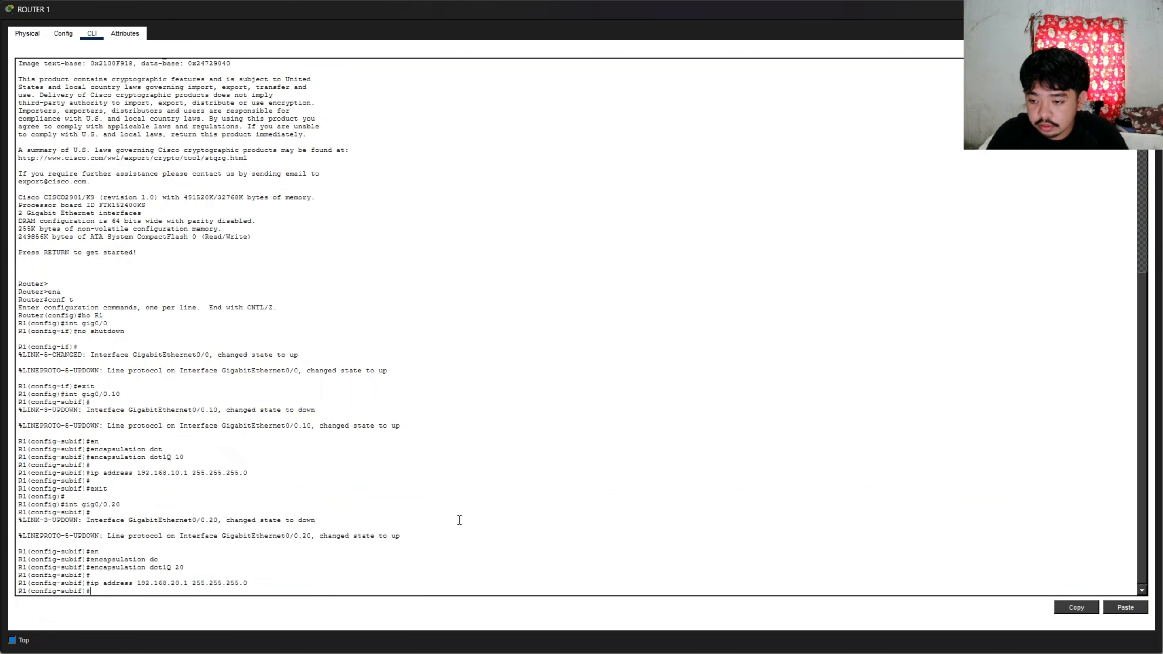
{"action": "type", "text": "exit"}
{"action": "key", "text": "Return"}
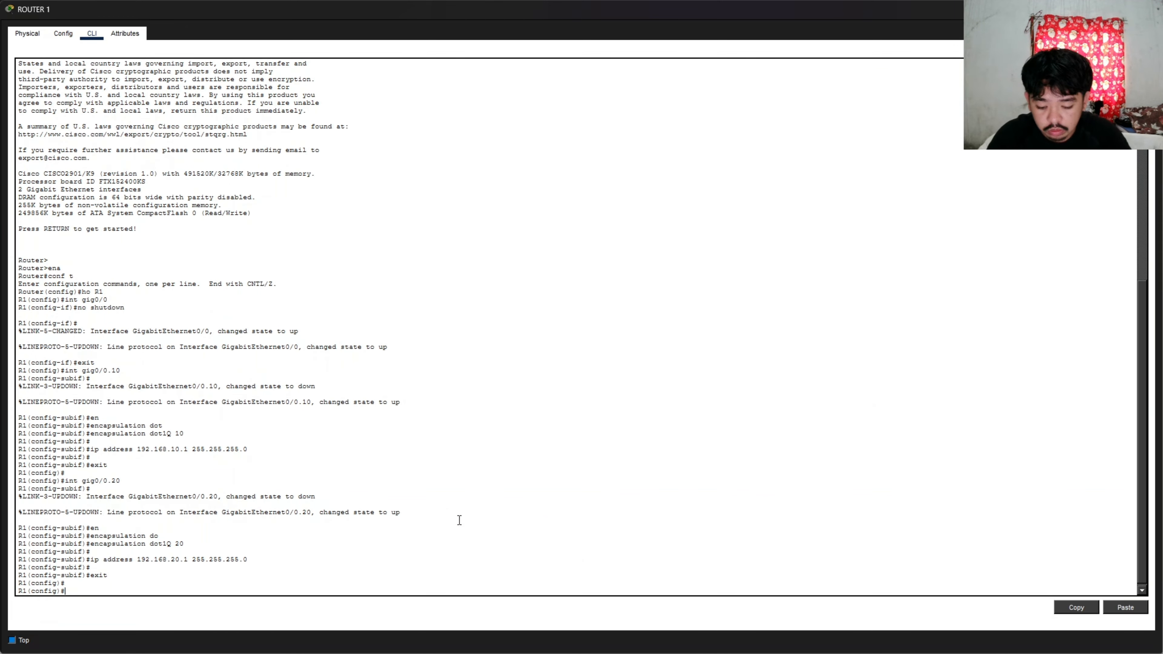
- Create router subinterface gig0/0.30 with dot1Q encapsulation for VLAN 30
{"action": "type", "text": "int gig0/0.30"}
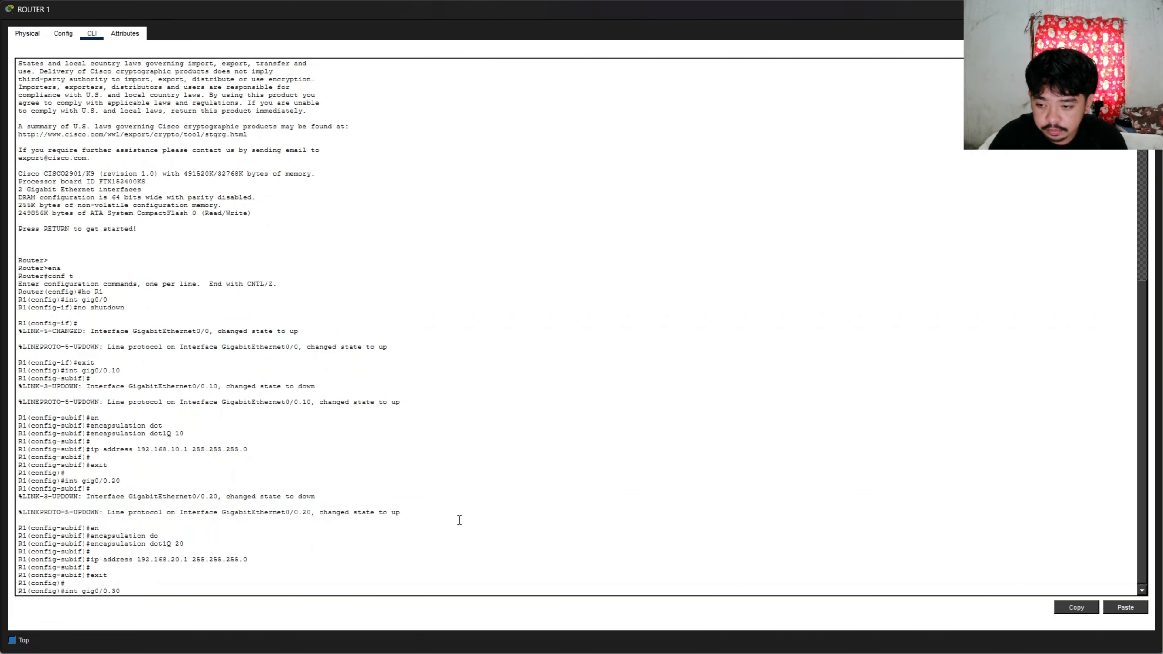
{"action": "key", "text": "Return"}
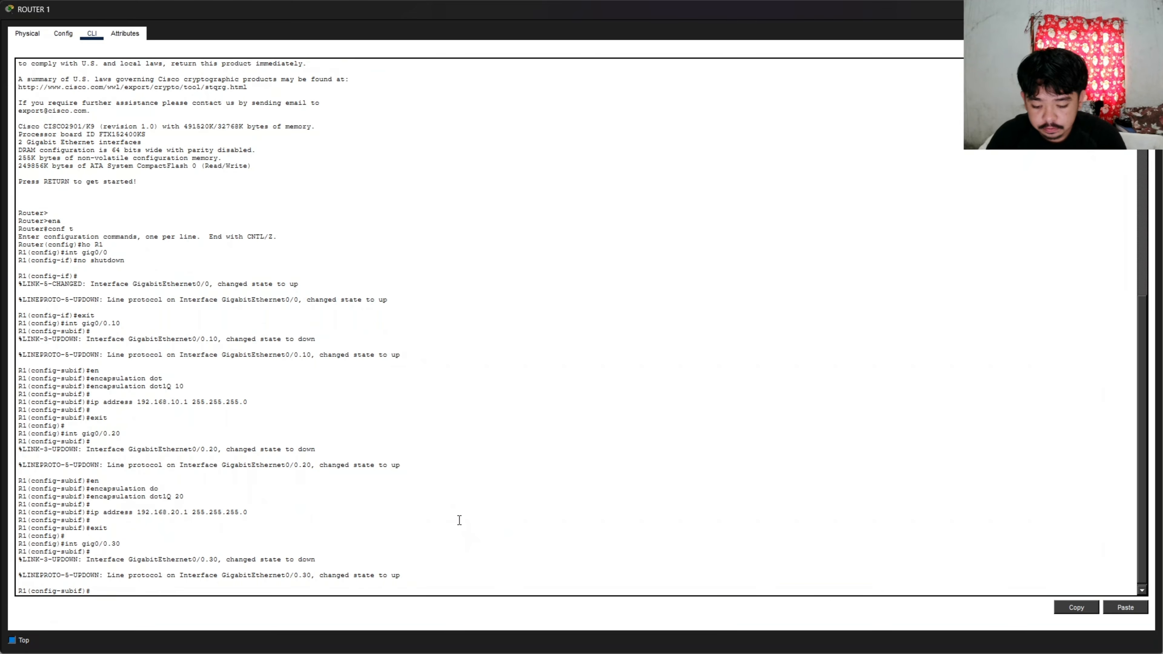
{"action": "type", "text": "en"}
{"action": "key", "text": "Tab"}
{"action": "type", "text": "do"}
{"action": "key", "text": "Tab"}
{"action": "type", "text": "30"}
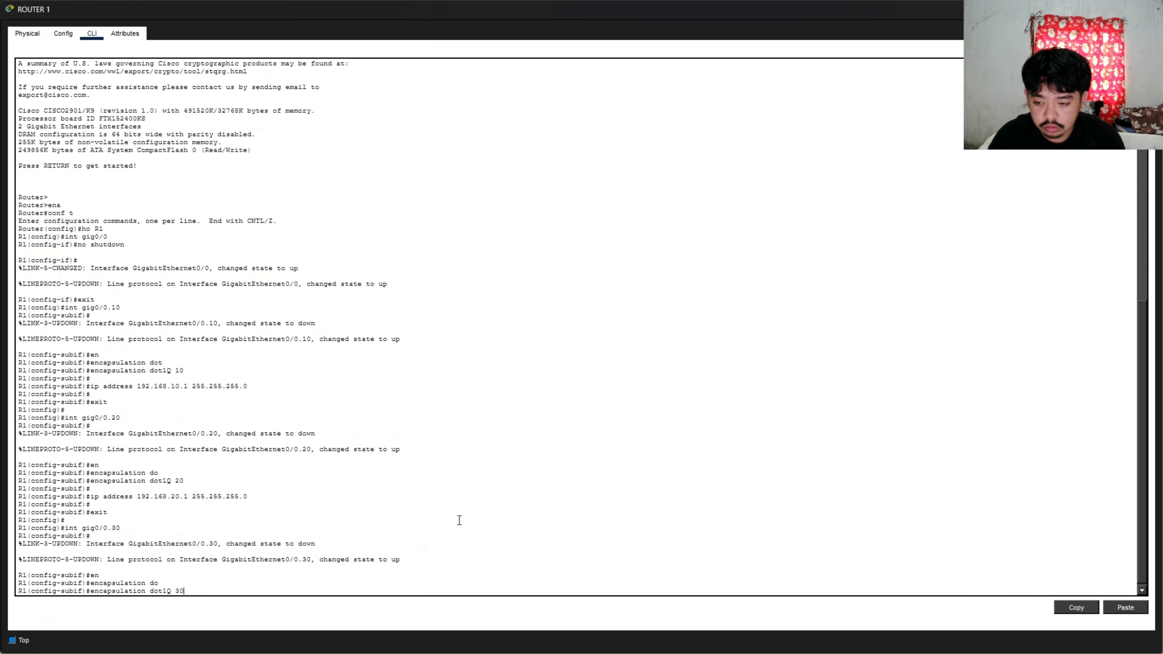
{"action": "key", "text": "Return"}
{"action": "key", "text": "Return"}
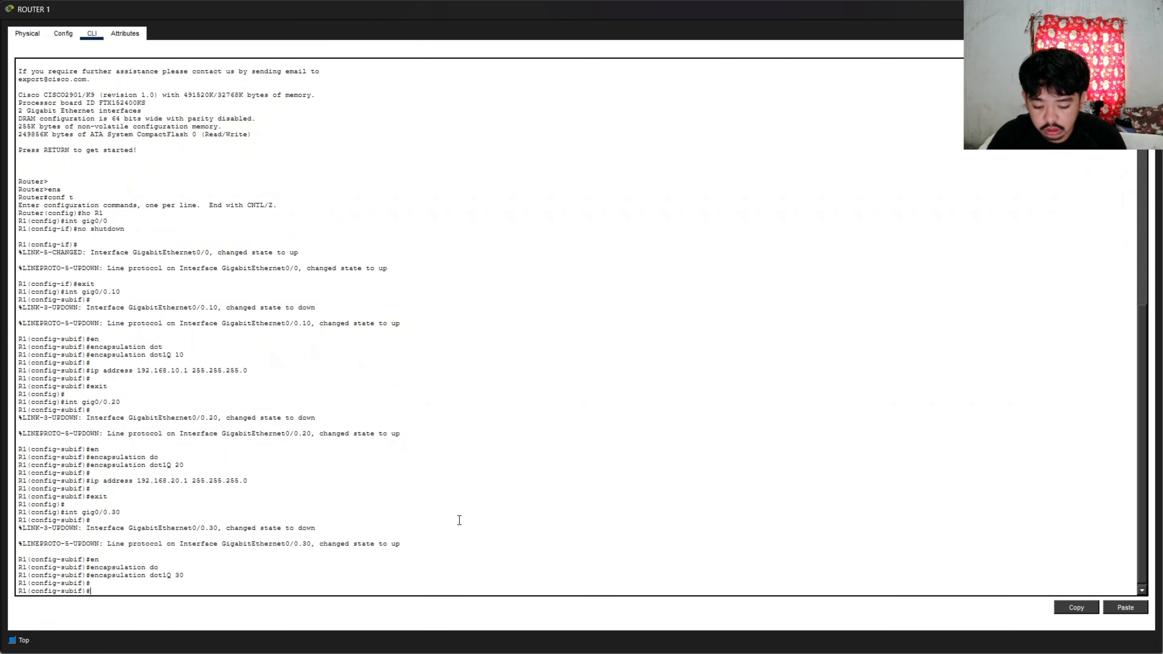
- Assign IP address 192.168.30.1 with mask 255.255.255.0 to subinterface gig0/0.30, and return to privileged EXEC mode
{"action": "type", "text": "ip address 192.168"}
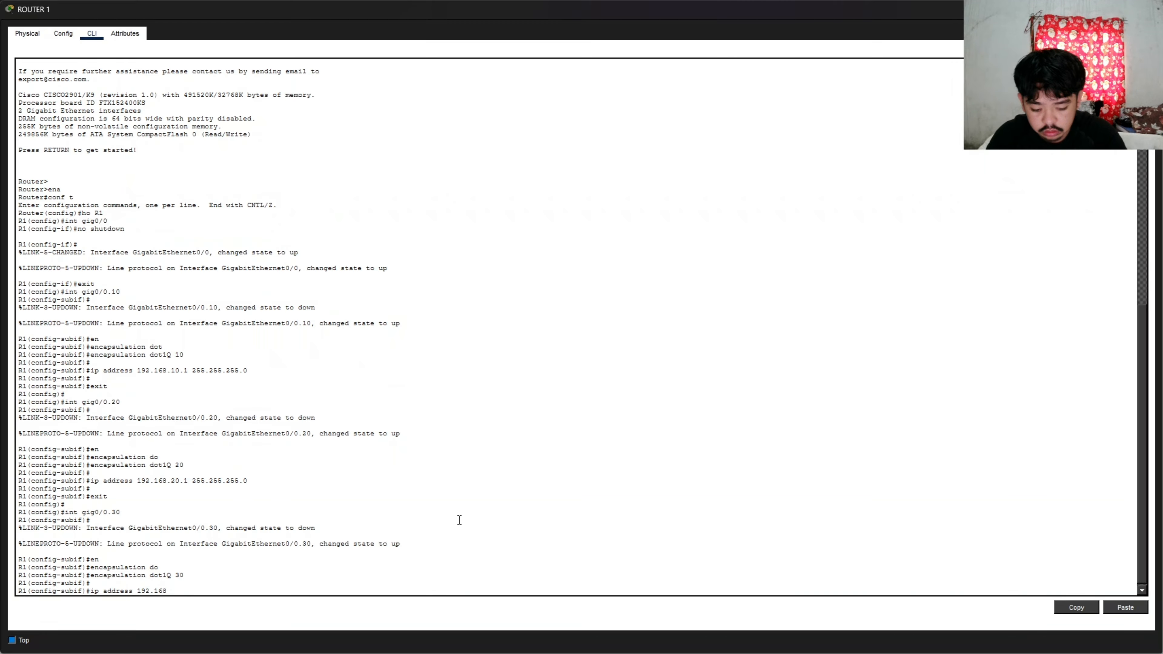
{"action": "type", "text": ".30.1 255.255.255."}
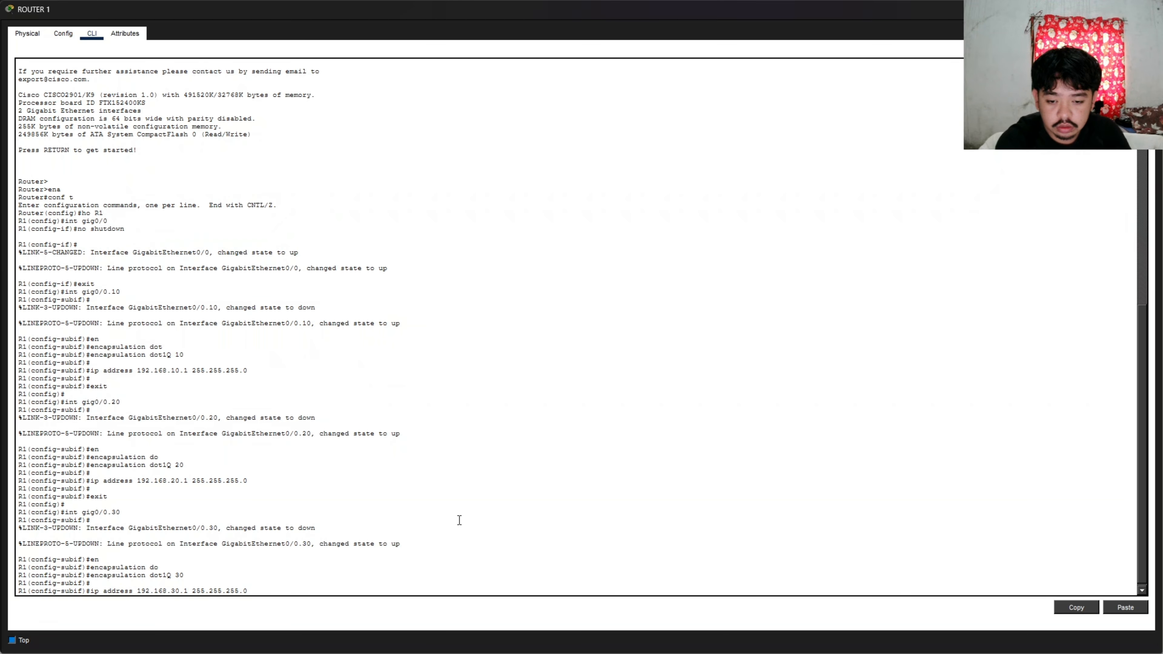
{"action": "type", "text": "0"}
{"action": "key", "text": "Return"}
{"action": "key", "text": "Return"}
{"action": "key", "text": "Return"}
{"action": "type", "text": "exit"}
{"action": "key", "text": "Return"}
{"action": "key", "text": "Return"}
{"action": "key", "text": "Return"}
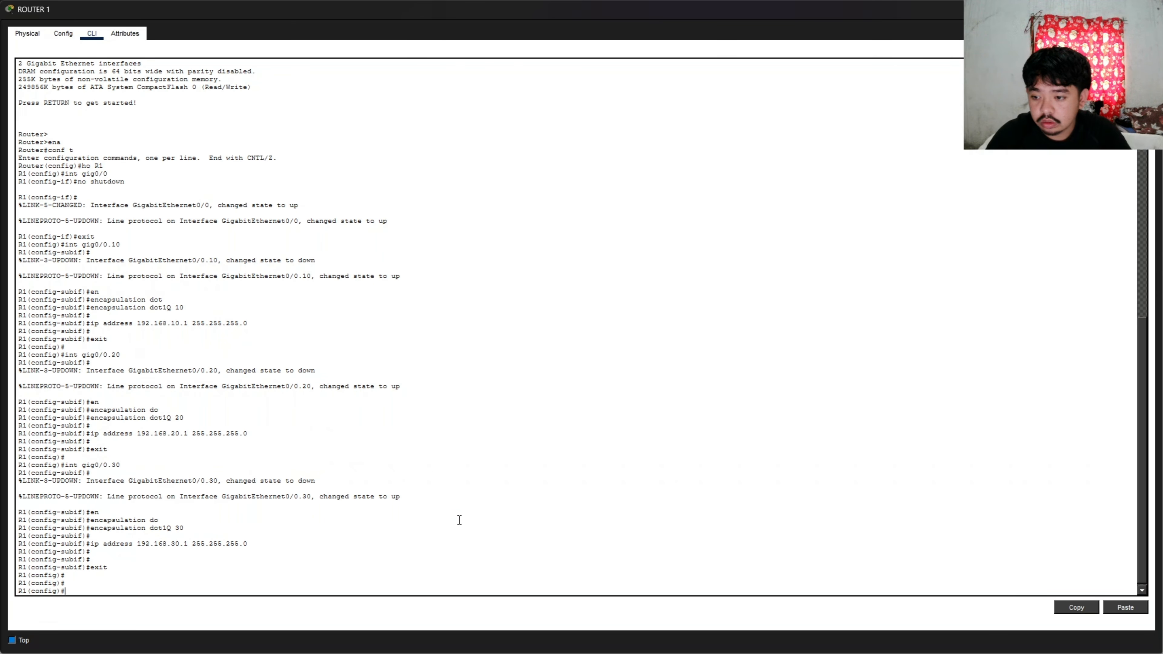
{"action": "type", "text": "end"}
{"action": "key", "text": "Return"}
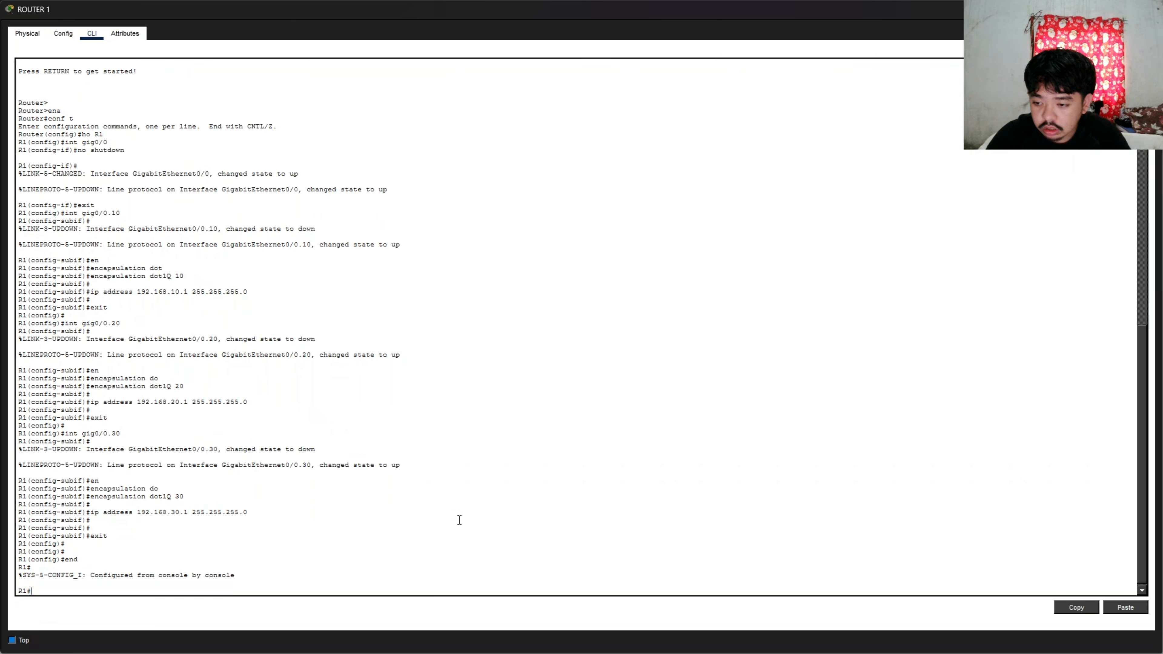
- Display the router's running configuration and check the encapsulation and IP address of each gig0/0 subinterface
{"action": "type", "text": "show run"}
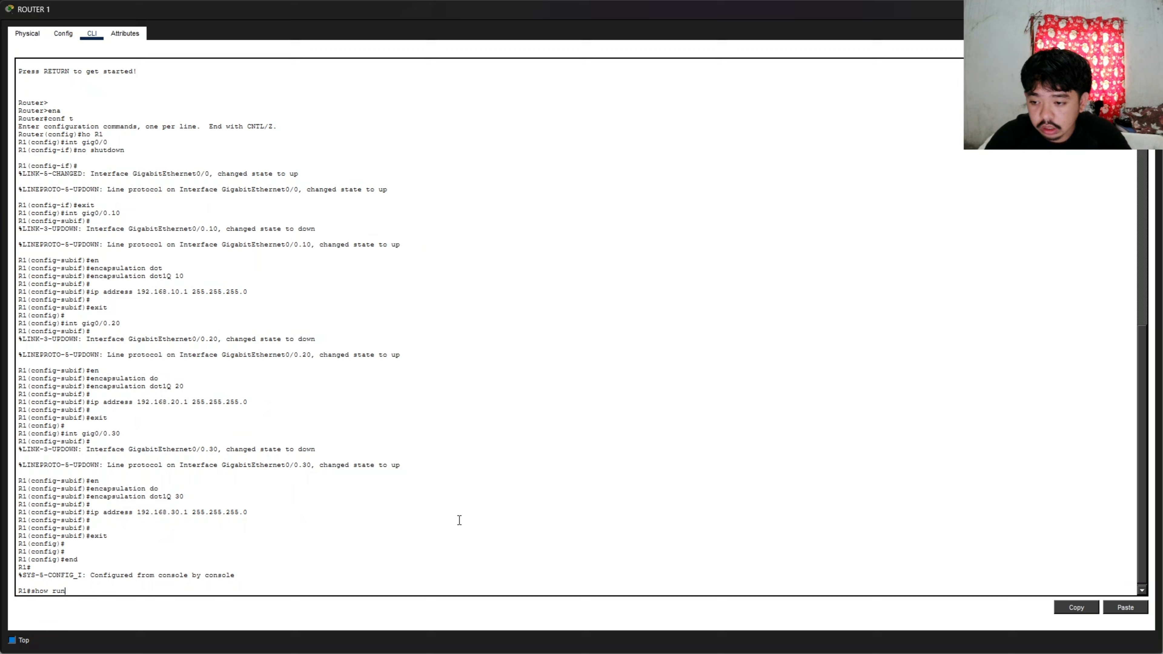
{"action": "key", "text": "Return"}
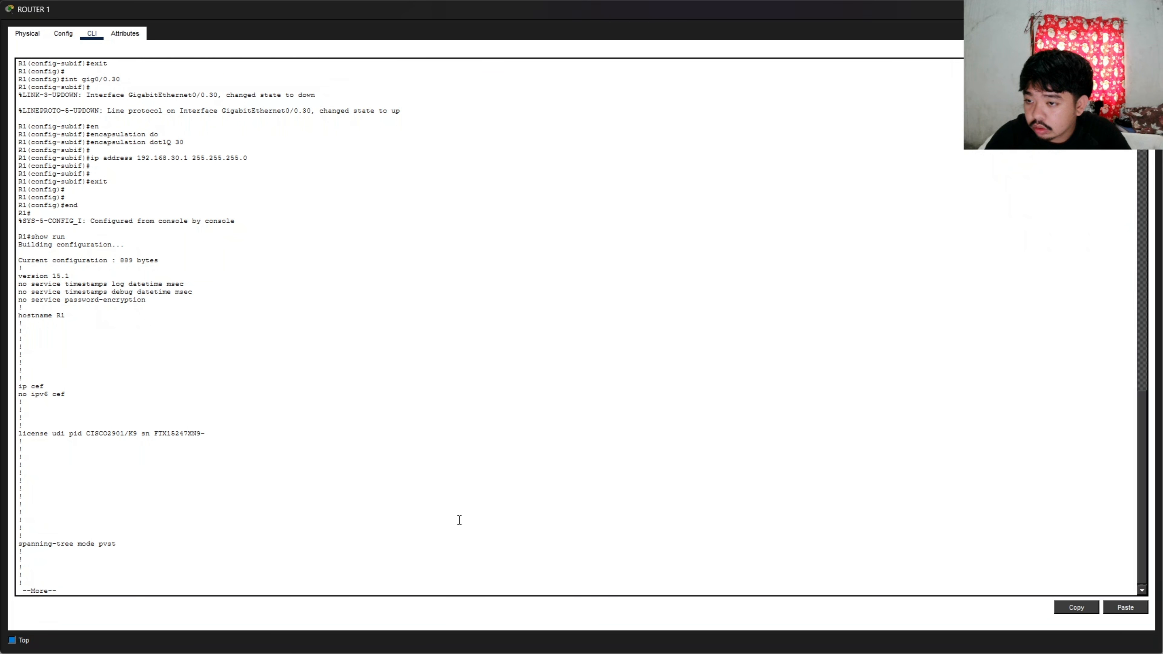
{"action": "key", "text": "space"}
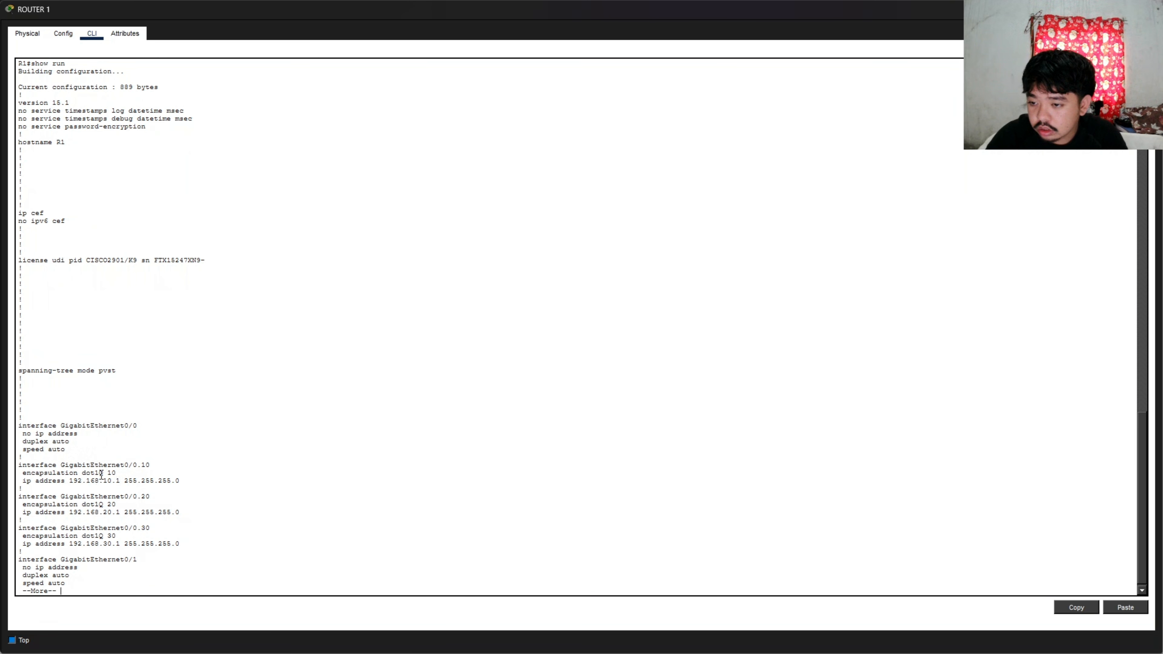
{"action": "left_click_drag", "start_coordinate": [31, 473], "coordinate": [111, 474]}
{"action": "double_click", "coordinate": [75, 505]}
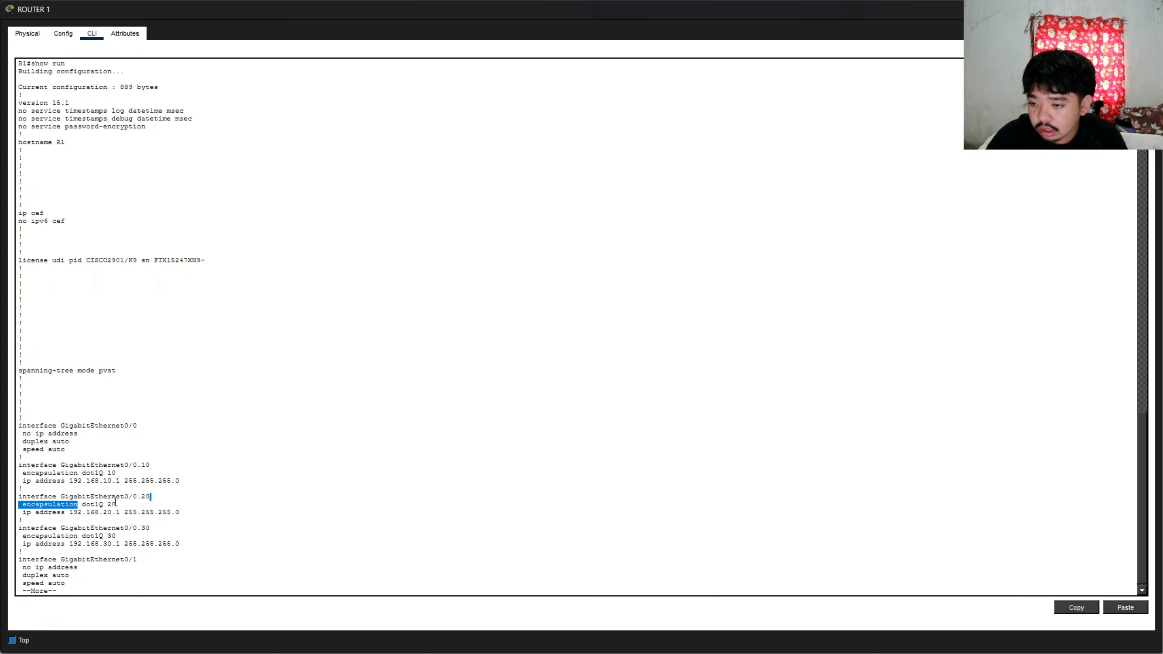
{"action": "left_click_drag", "start_coordinate": [107, 536], "coordinate": [120, 536]}
{"action": "left_click", "coordinate": [104, 537]}
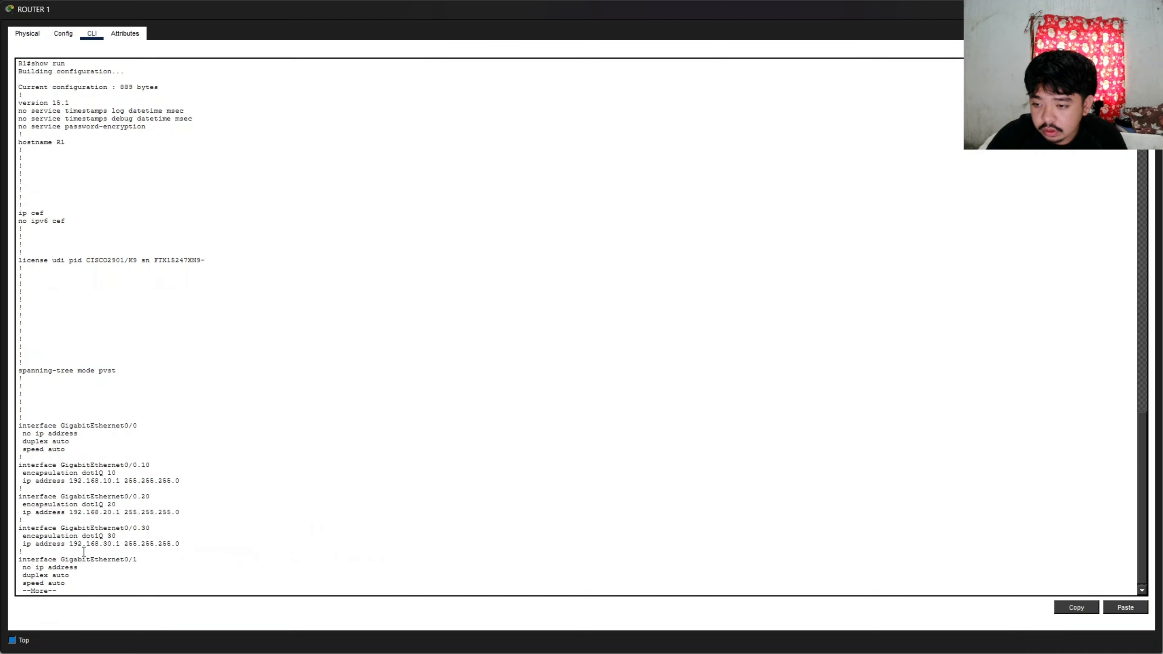
{"action": "left_click_drag", "start_coordinate": [180, 545], "coordinate": [120, 544]}
{"action": "left_click", "coordinate": [103, 544]}
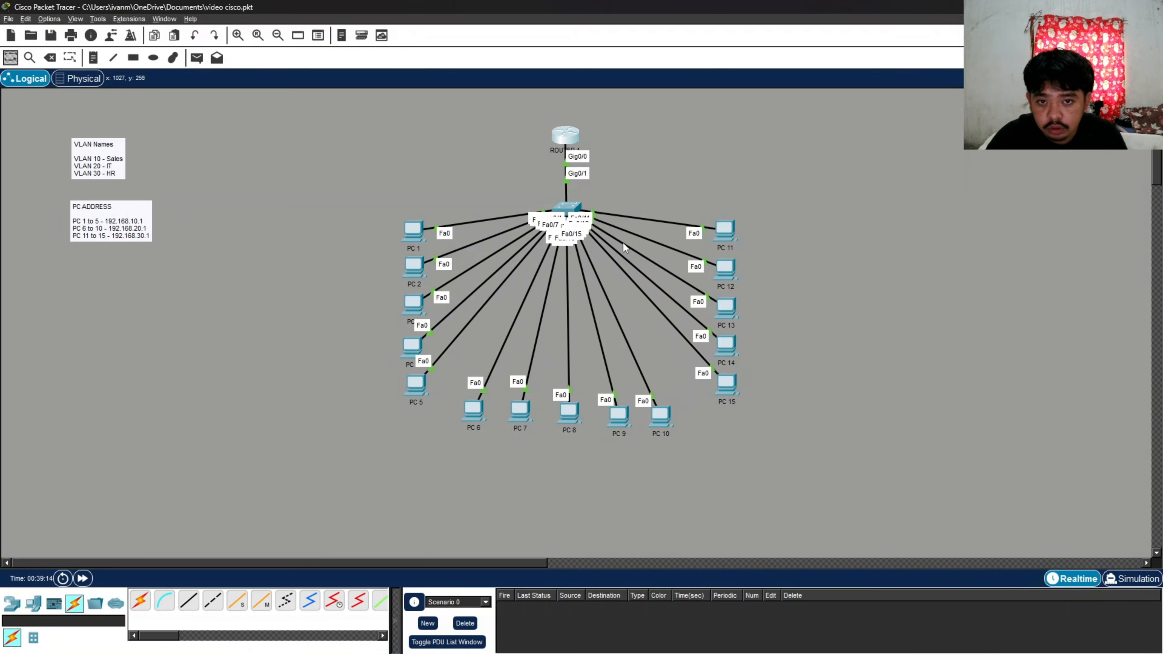
- Open the command line of SWITCH 1 and enter global configuration mode
{"action": "left_click", "coordinate": [569, 210]}
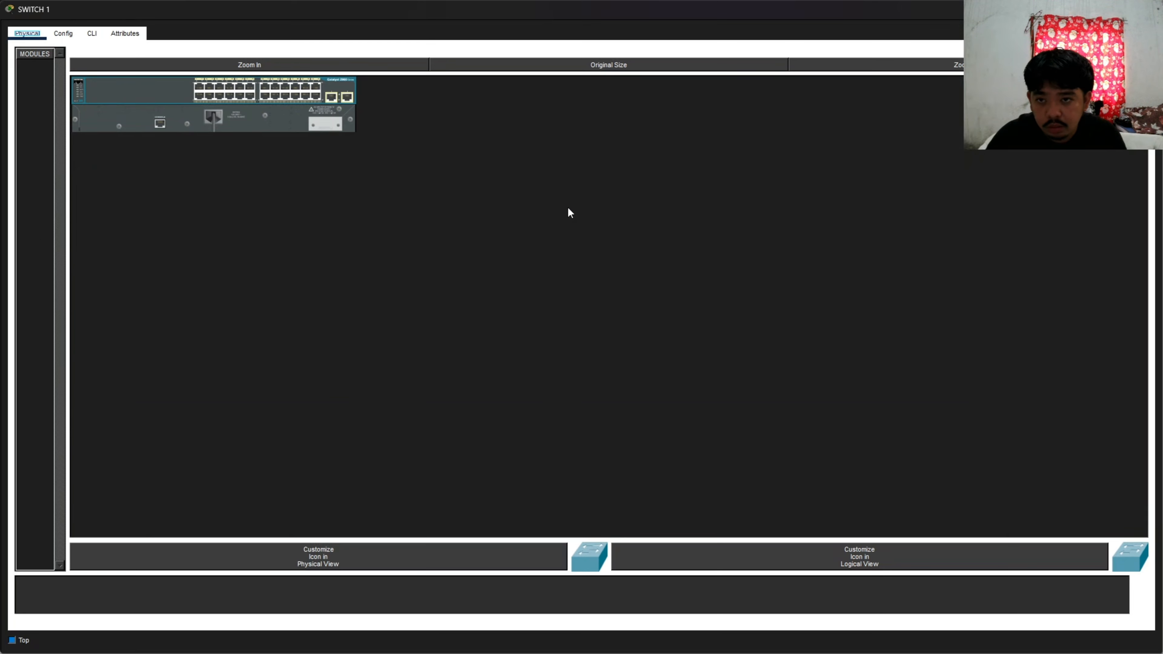
{"action": "left_click", "coordinate": [91, 34]}
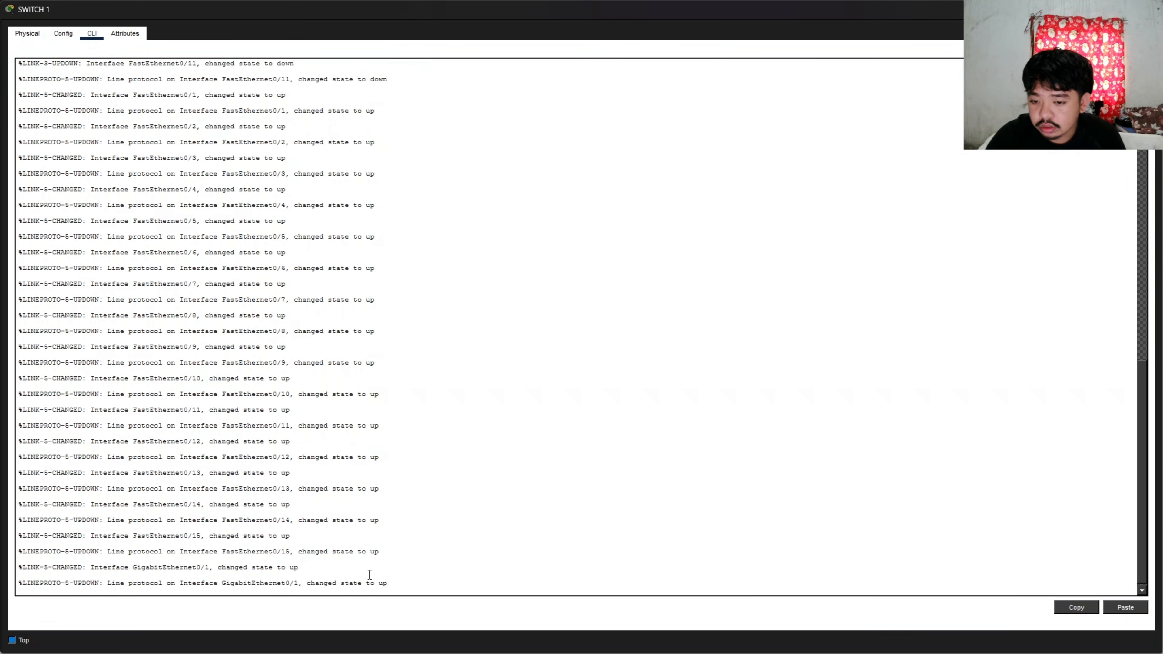
{"action": "key", "text": "Return"}
{"action": "type", "text": "ena"}
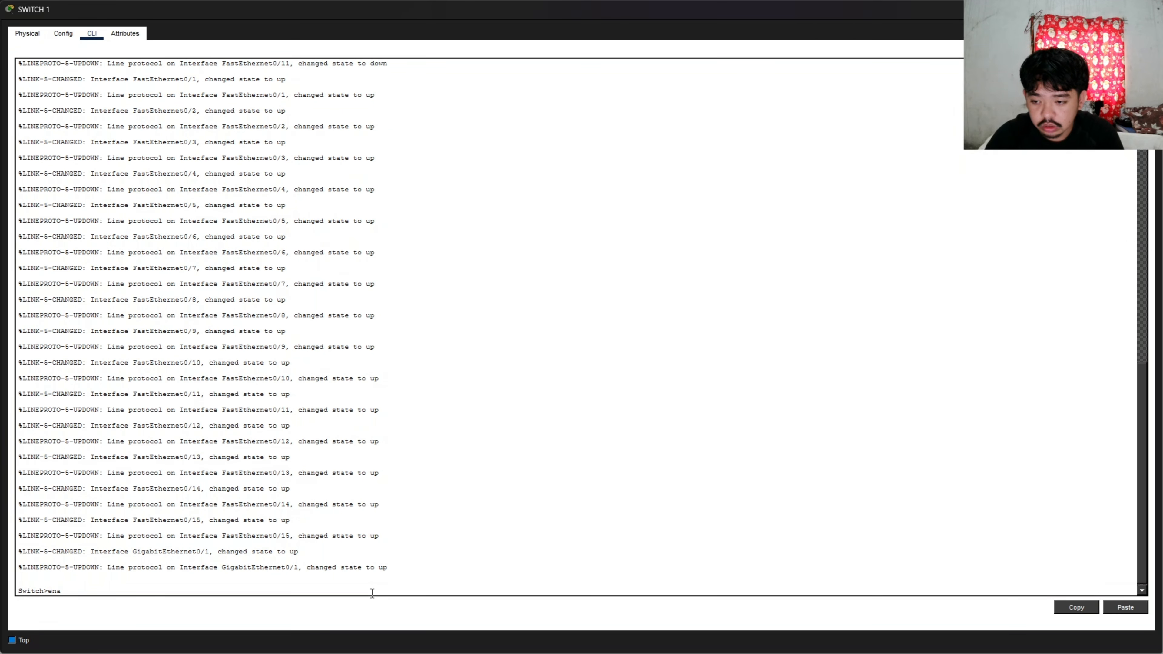
{"action": "key", "text": "Return"}
{"action": "type", "text": "conf t"}
{"action": "key", "text": "Return"}
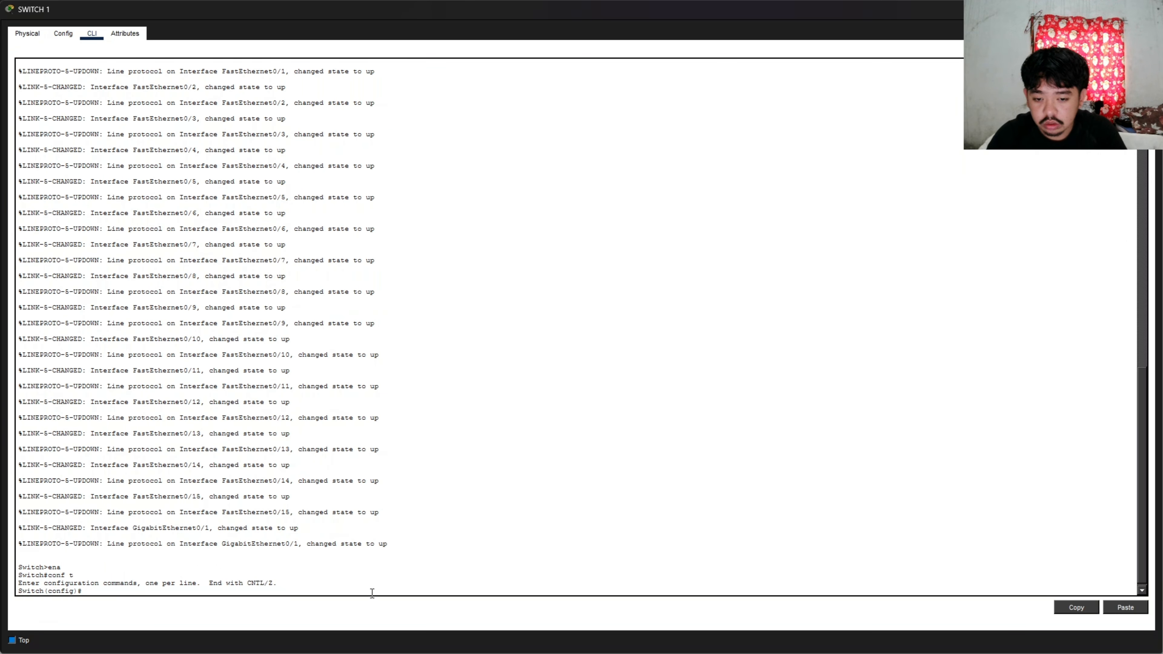
- Create VLAN 10 on the switch and name it Sales
{"action": "type", "text": "vlan"}
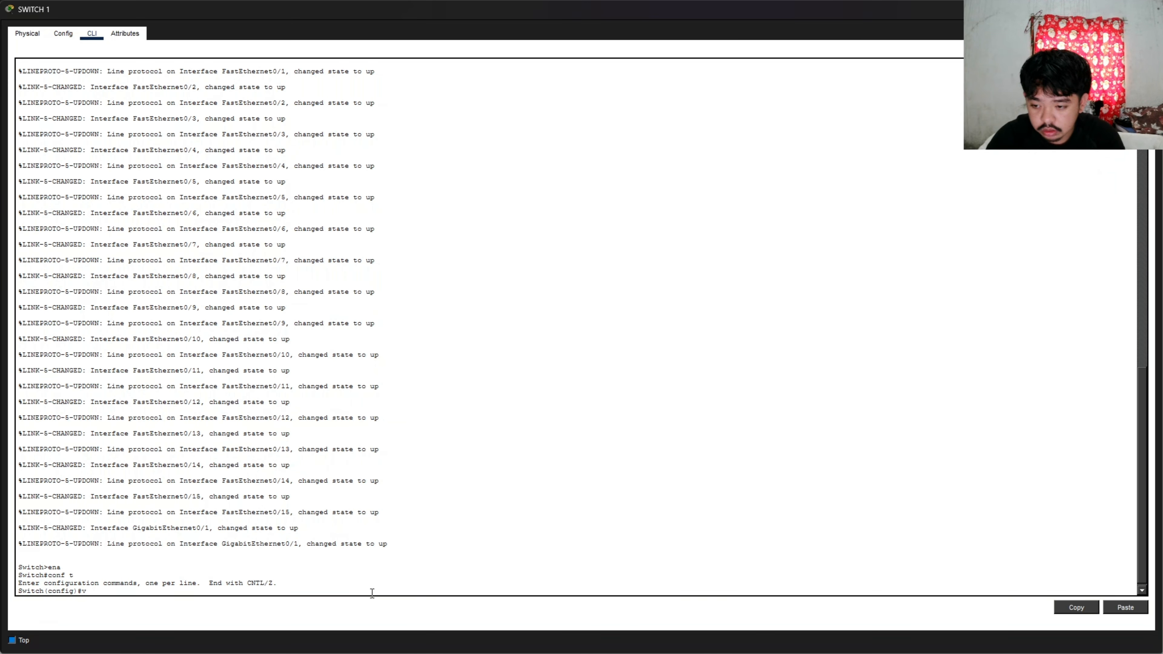
{"action": "type", "text": " 10"}
{"action": "key", "text": "Return"}
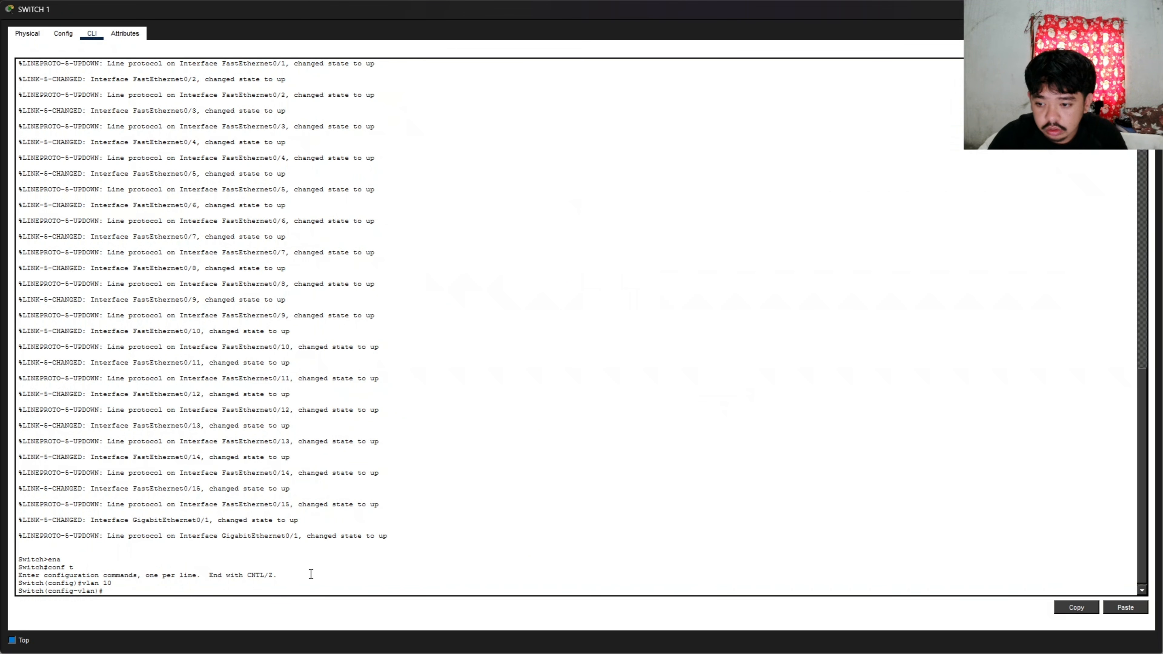
{"action": "type", "text": "name sal"}
{"action": "key", "text": "BackSpace"}
{"action": "key", "text": "BackSpace"}
{"action": "key", "text": "BackSpace"}
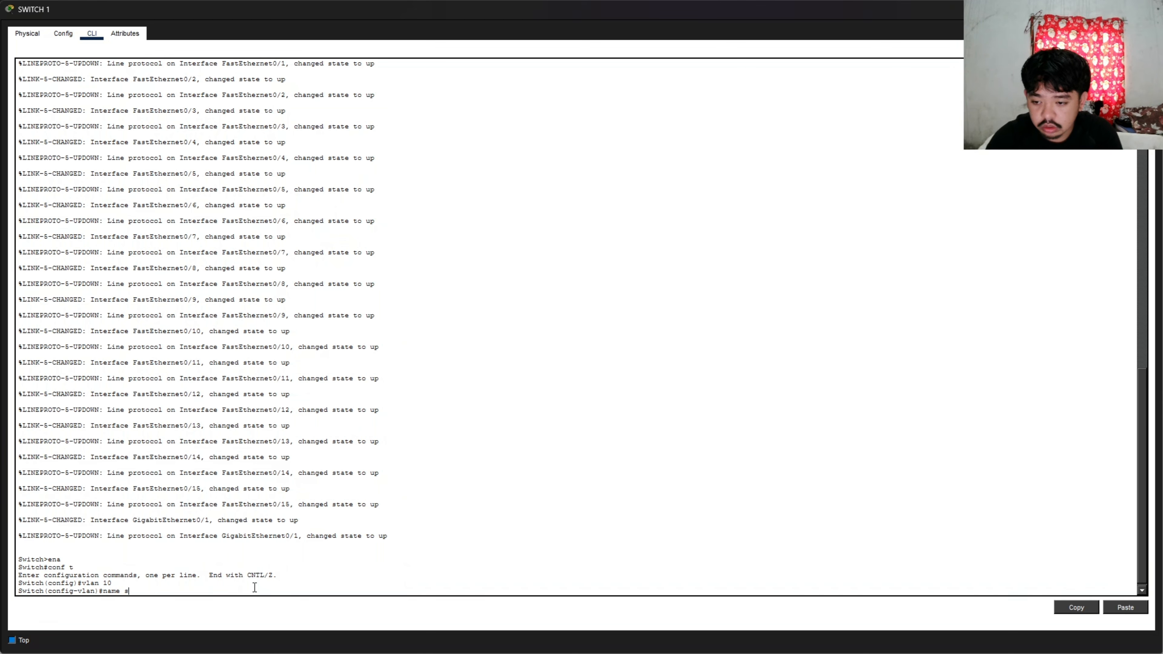
{"action": "type", "text": "Sales"}
{"action": "key", "text": "Return"}
- Create VLAN 20 on the switch and name it IT
{"action": "type", "text": "vlan "}
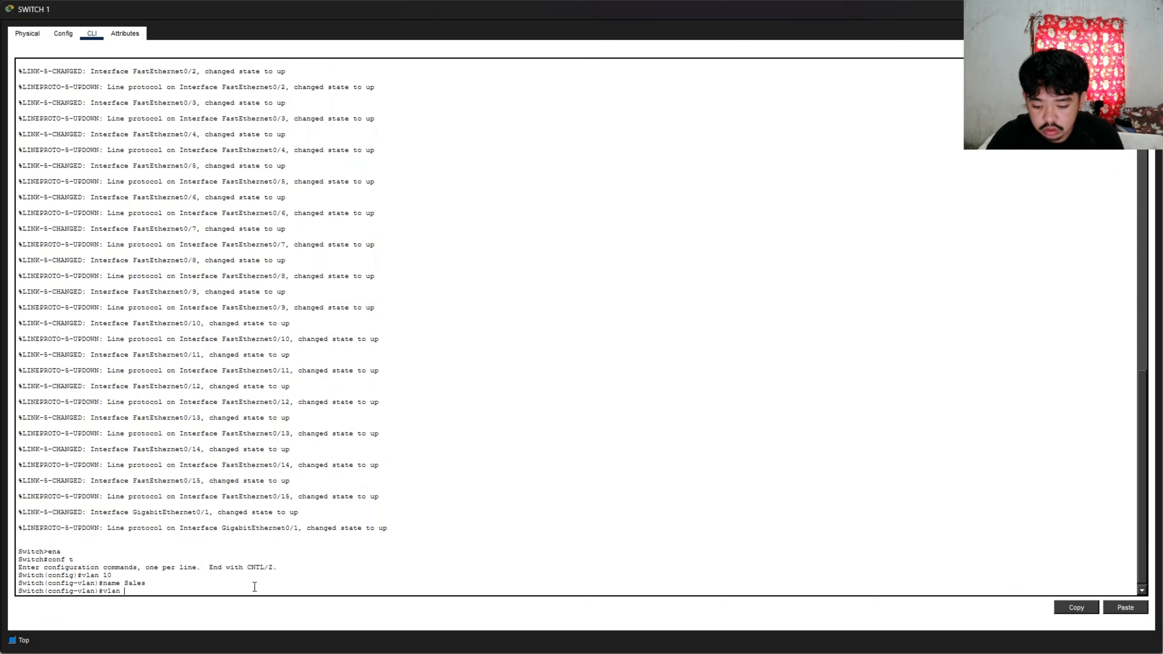
{"action": "type", "text": "20"}
{"action": "key", "text": "Return"}
{"action": "type", "text": "name I"}
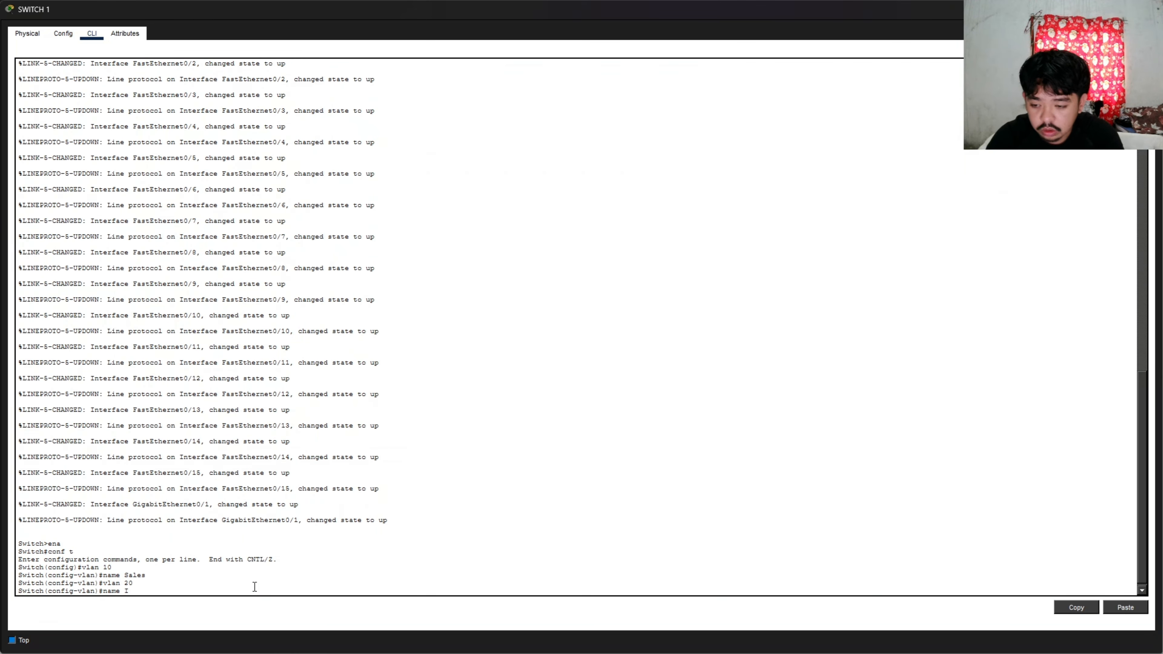
{"action": "type", "text": "T"}
{"action": "key", "text": "Return"}
- Create VLAN 30 on the switch, name it HR, and return to global configuration mode
{"action": "type", "text": "vlan)#vlan 3"}
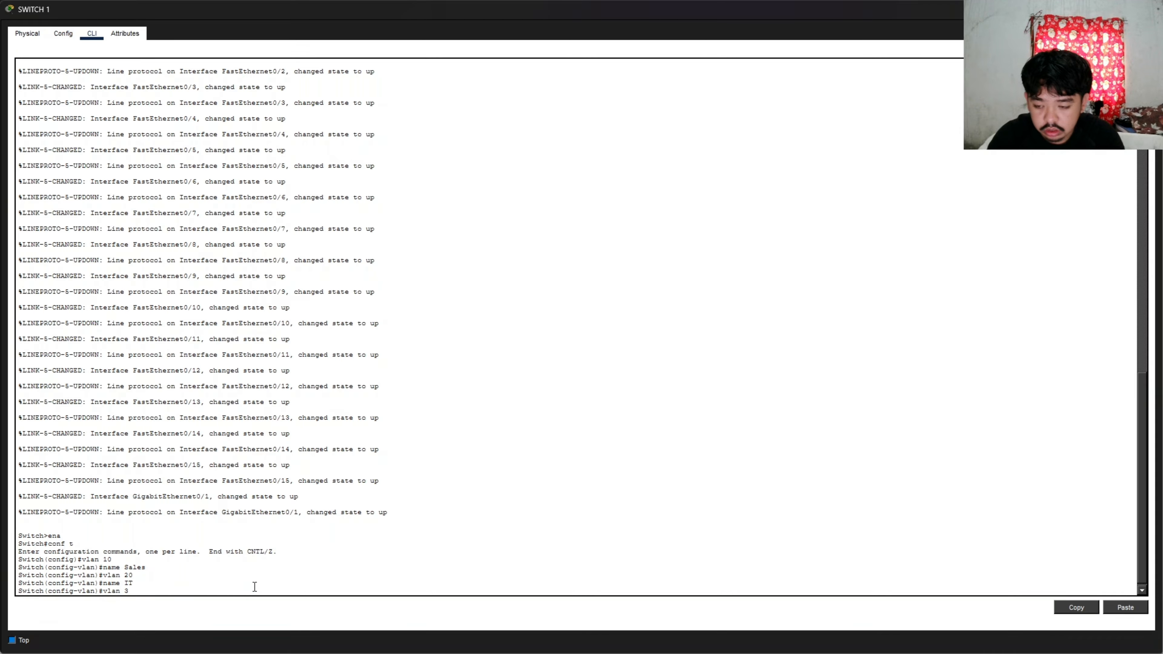
{"action": "type", "text": "0"}
{"action": "key", "text": "Return"}
{"action": "type", "text": "name HR"}
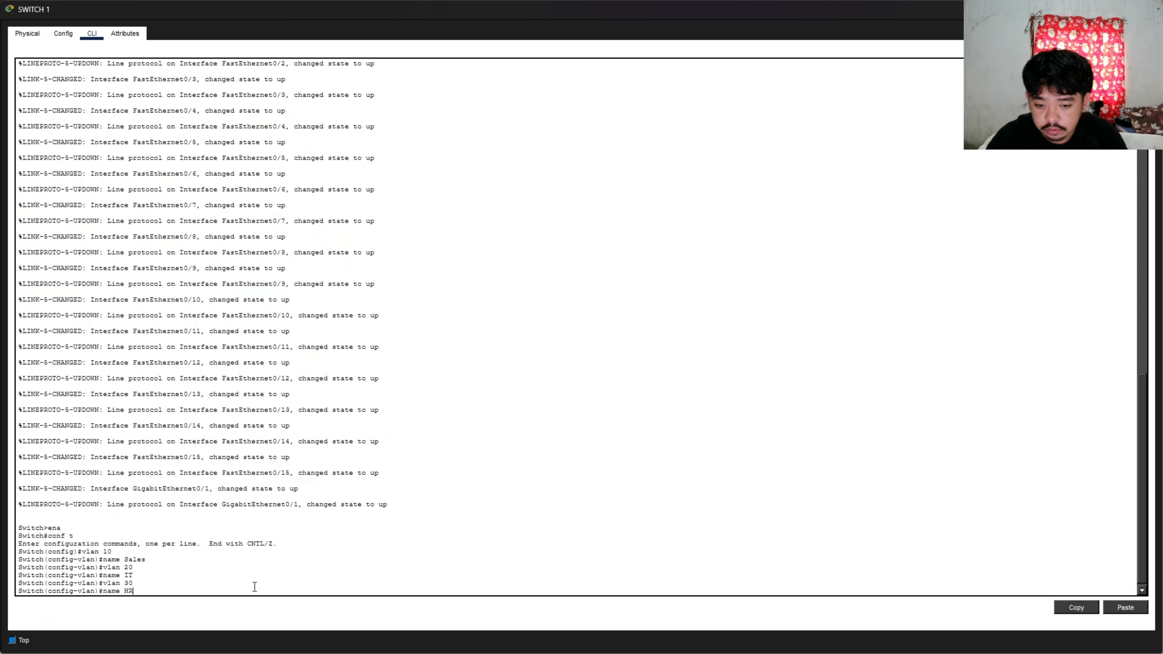
{"action": "key", "text": "Return"}
{"action": "key", "text": "Return"}
{"action": "type", "text": "exit"}
{"action": "key", "text": "Return"}
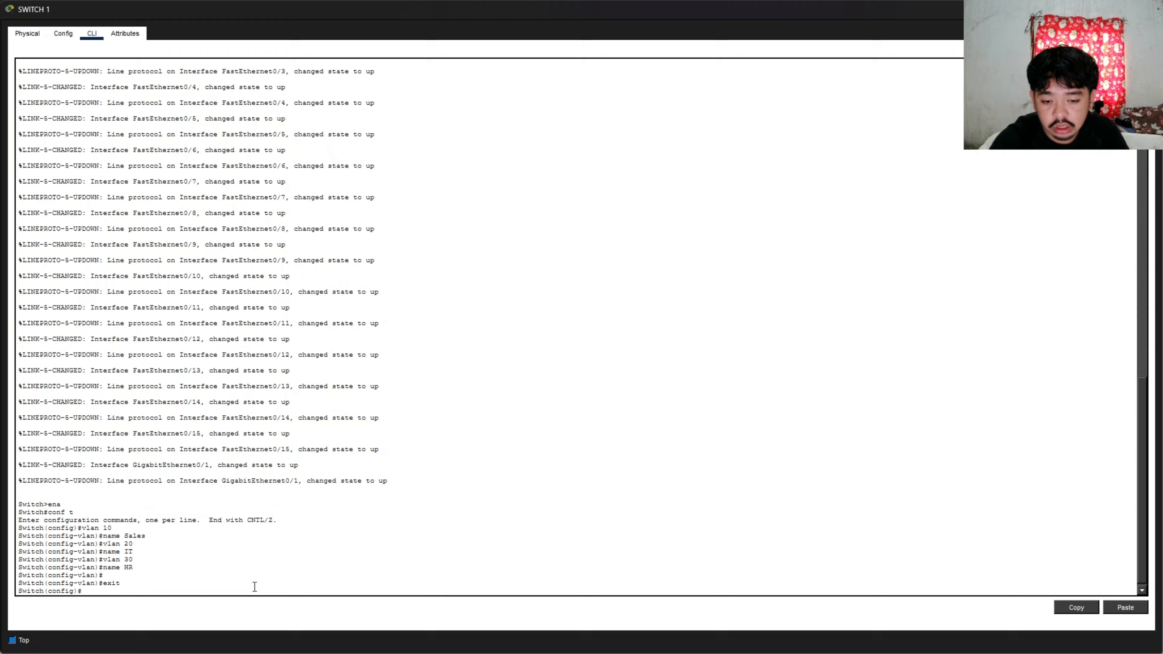
- Set interface GigabitEthernet0/1 of the switch to trunk mode and return to global configuration mode
{"action": "type", "text": "int"}
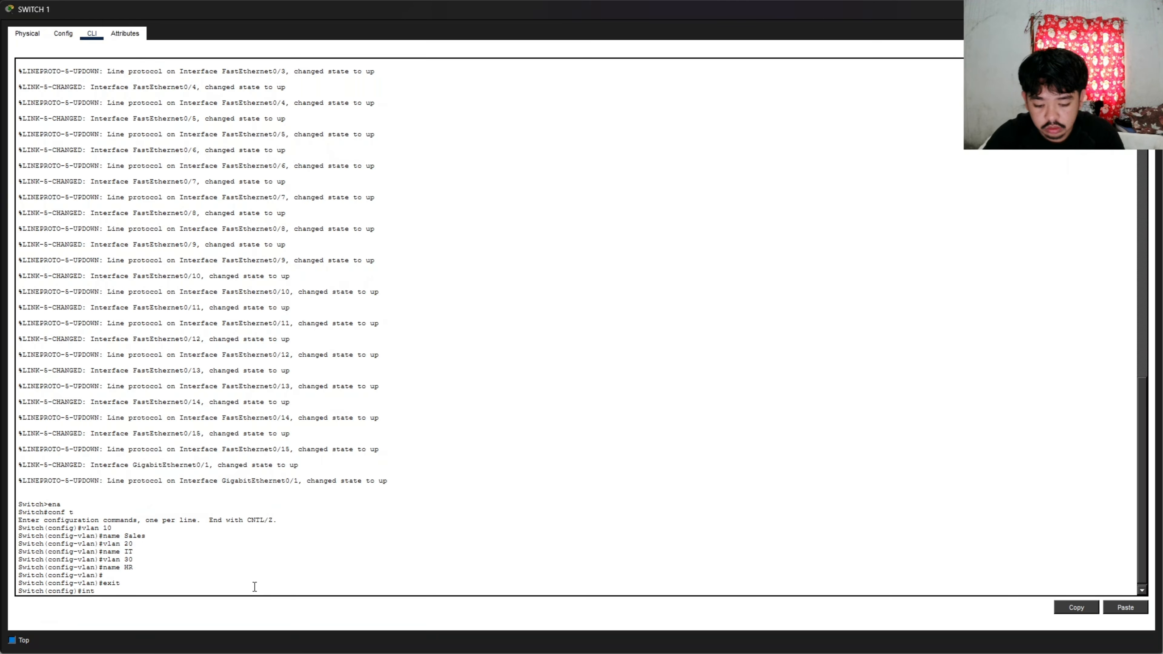
{"action": "type", "text": " gig0"}
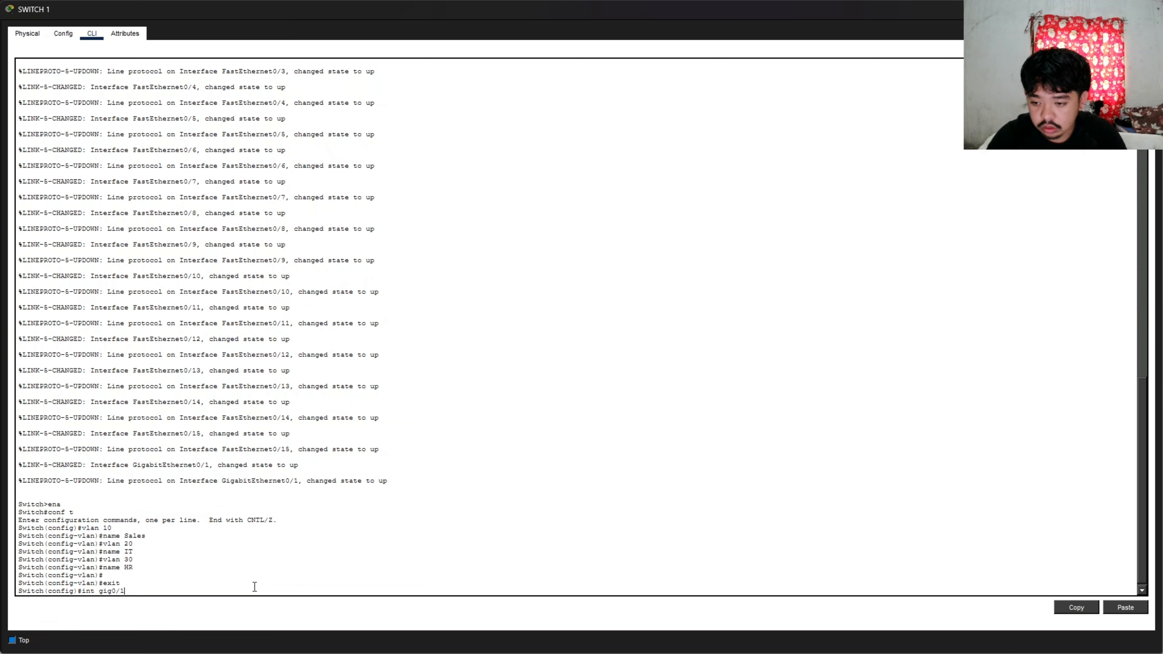
{"action": "type", "text": "/1"}
{"action": "key", "text": "Return"}
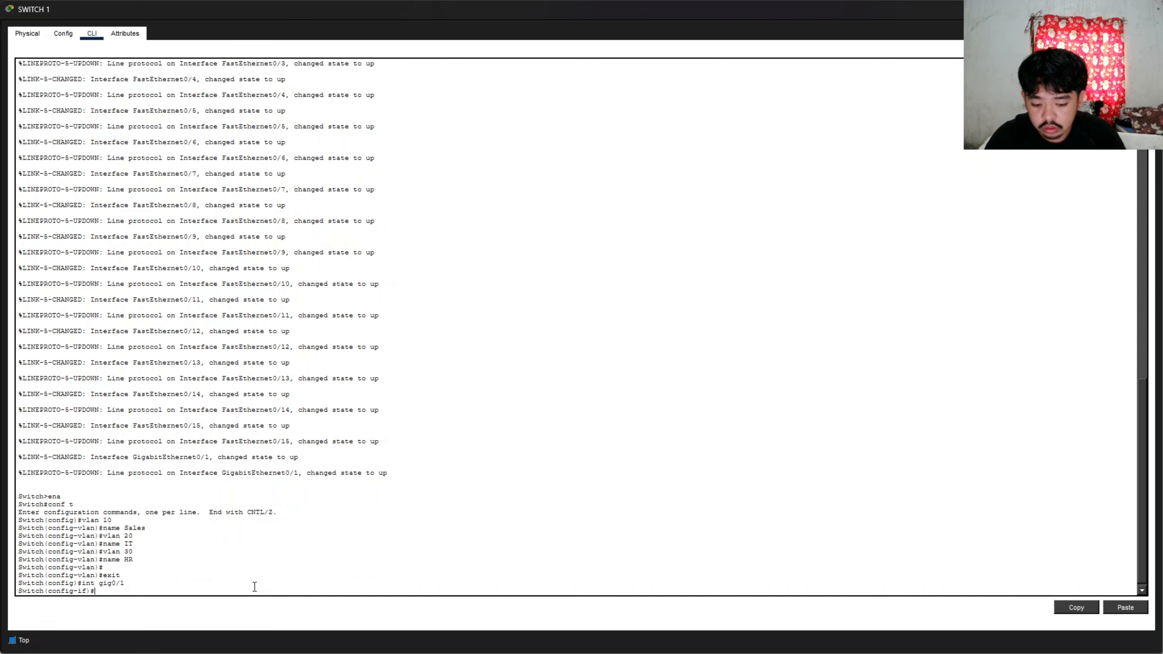
{"action": "type", "text": "sw mode trunk"}
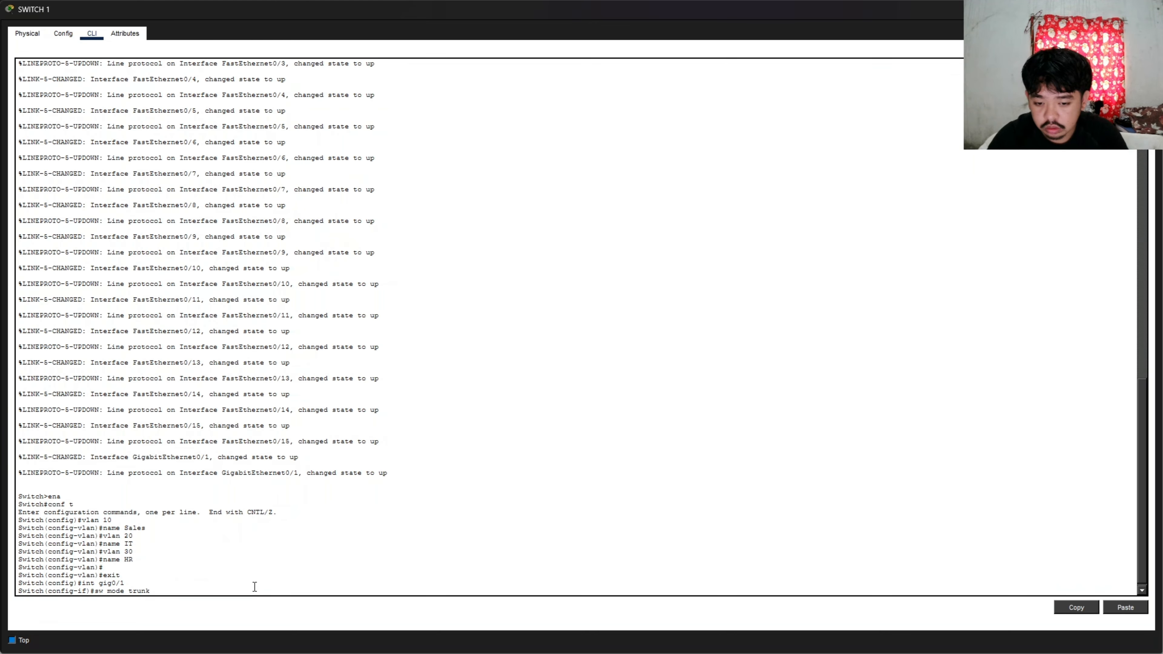
{"action": "key", "text": "Return"}
{"action": "type", "text": "exit"}
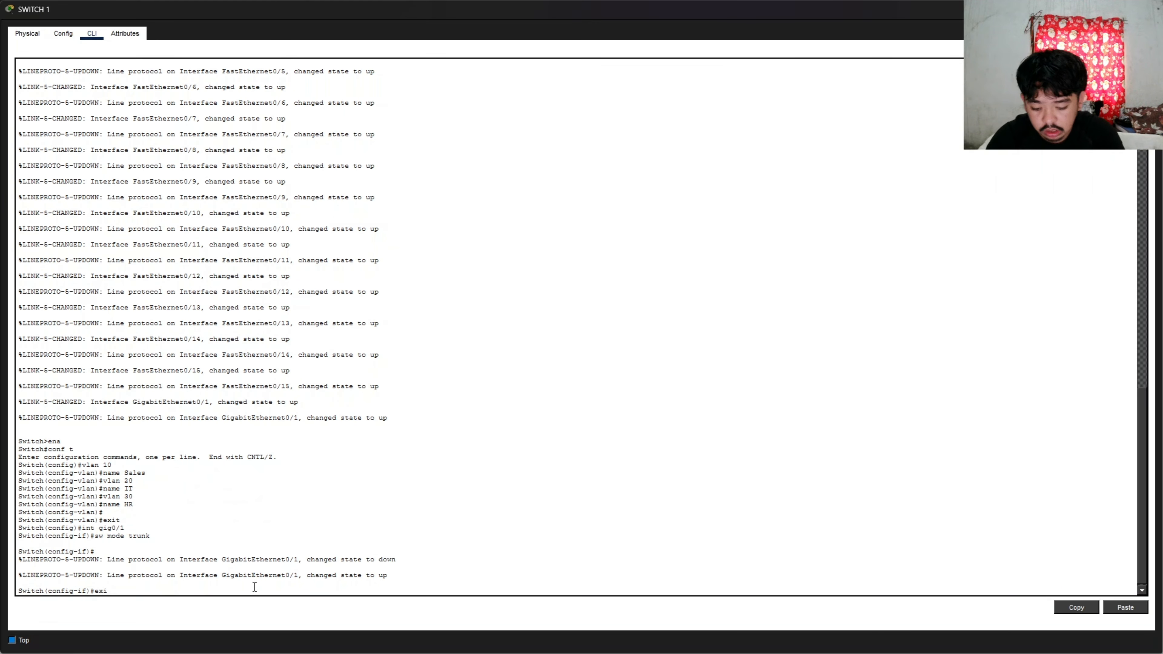
{"action": "key", "text": "Return"}
{"action": "key", "text": "Return"}
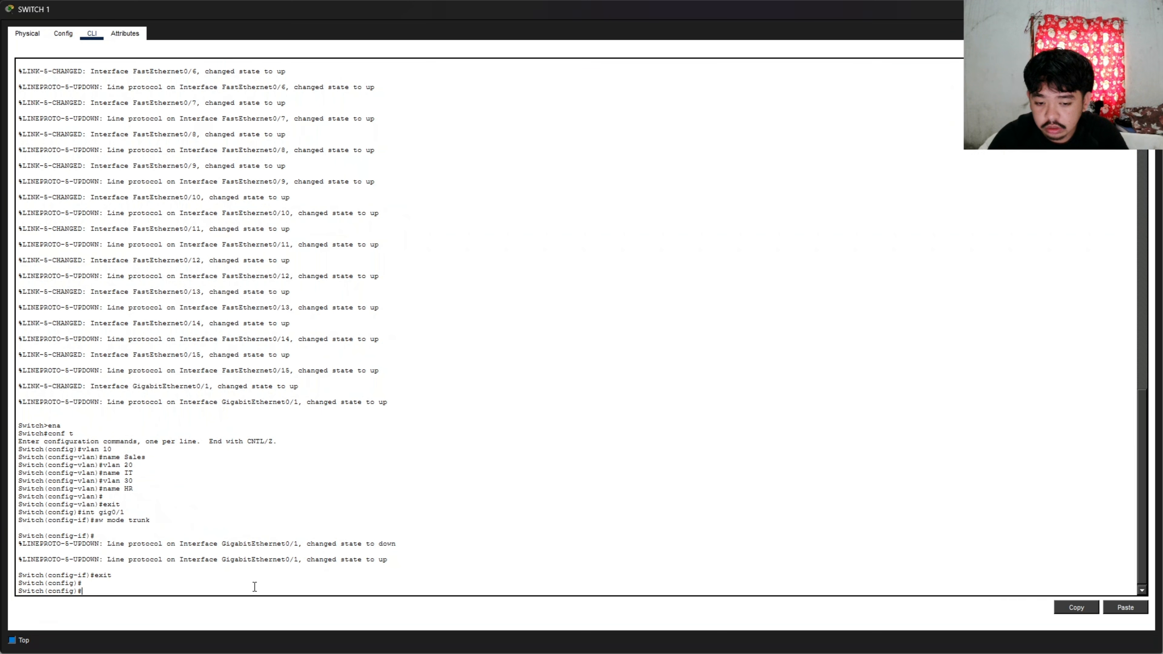
- Try to enter interface configuration for FastEthernet ports 0/1-5 without the range keyword
{"action": "type", "text": "int f"}
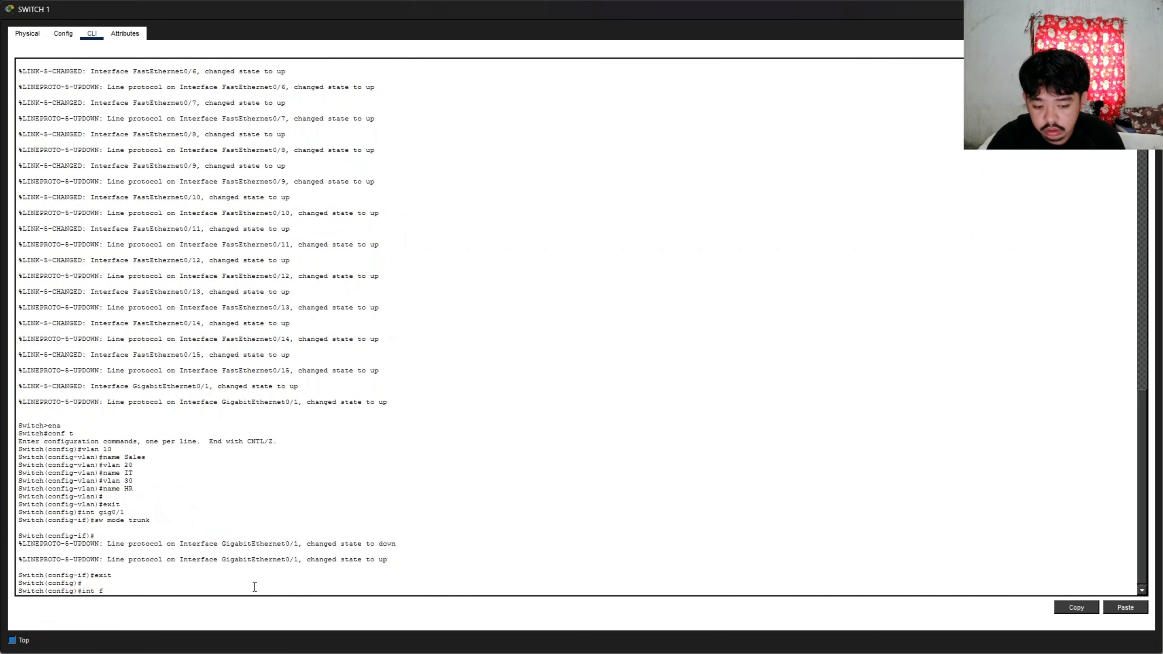
{"action": "type", "text": "a0/1"}
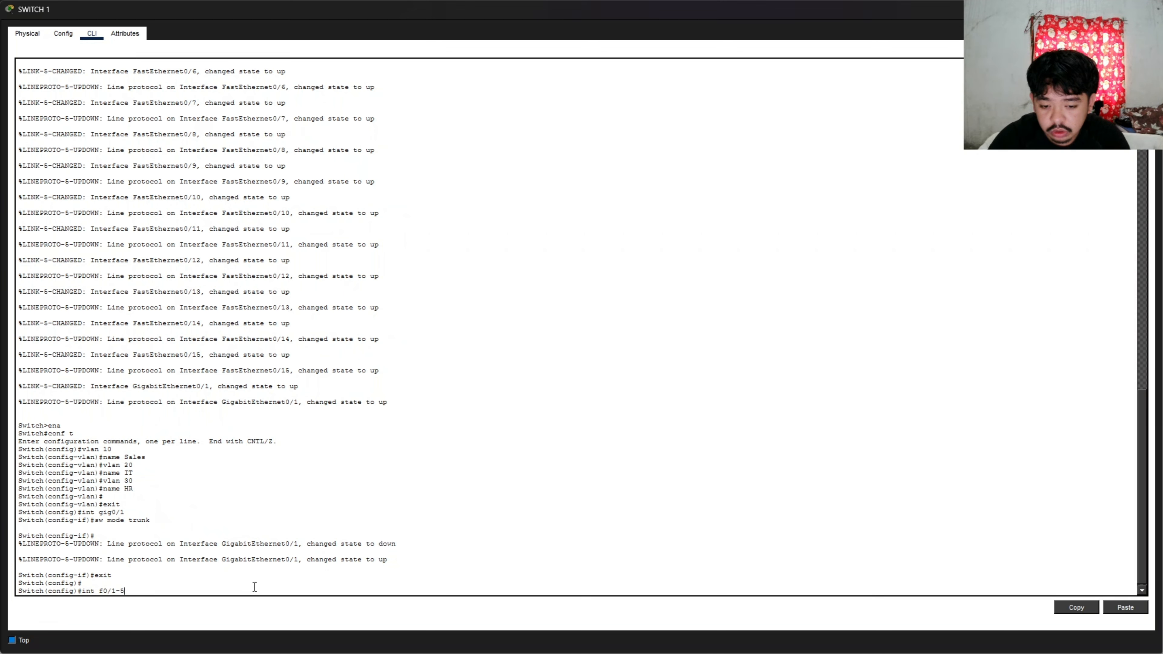
{"action": "type", "text": "-5"}
{"action": "key", "text": "Return"}
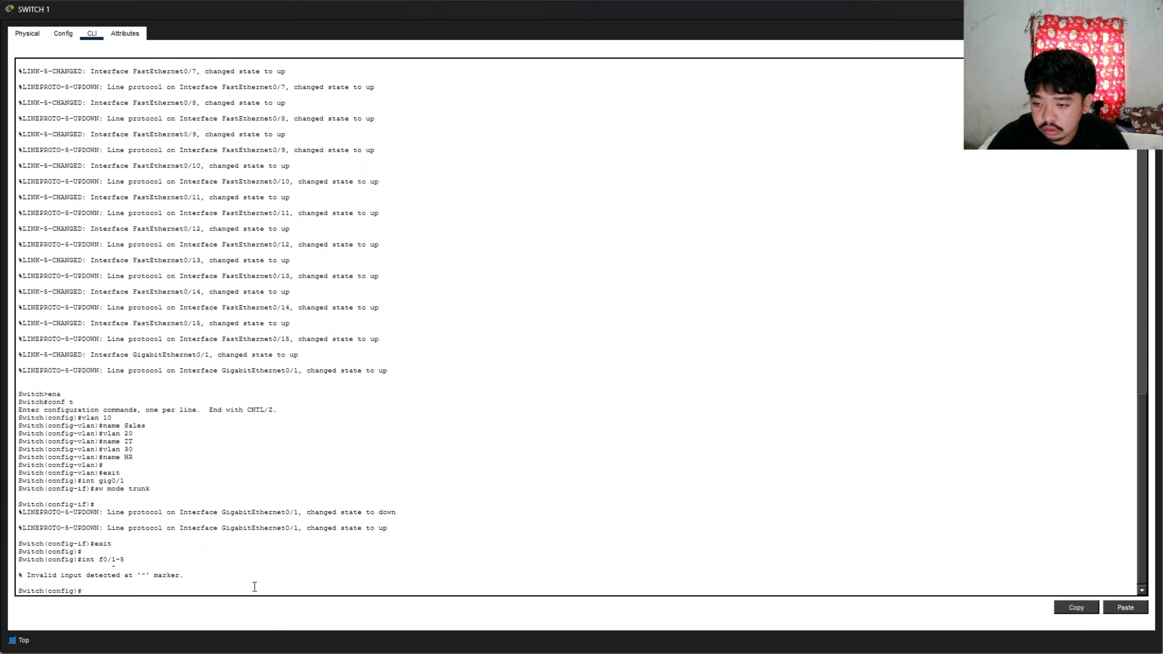
{"action": "type", "text": "int fa0/1-"}
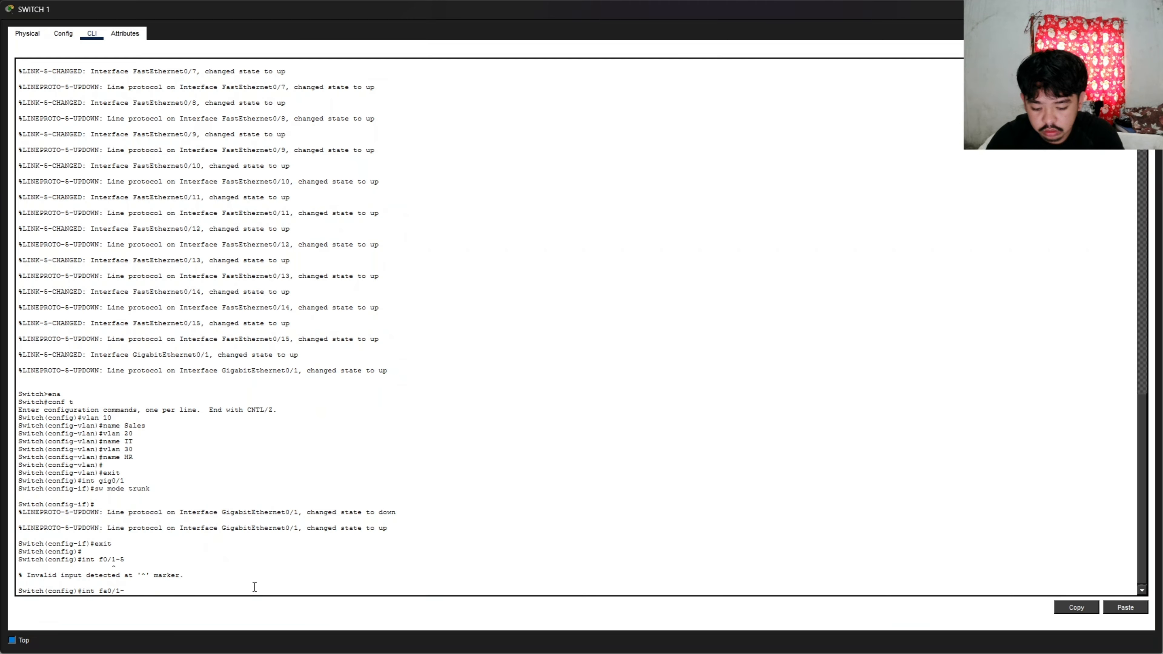
{"action": "type", "text": "5"}
{"action": "key", "text": "Return"}
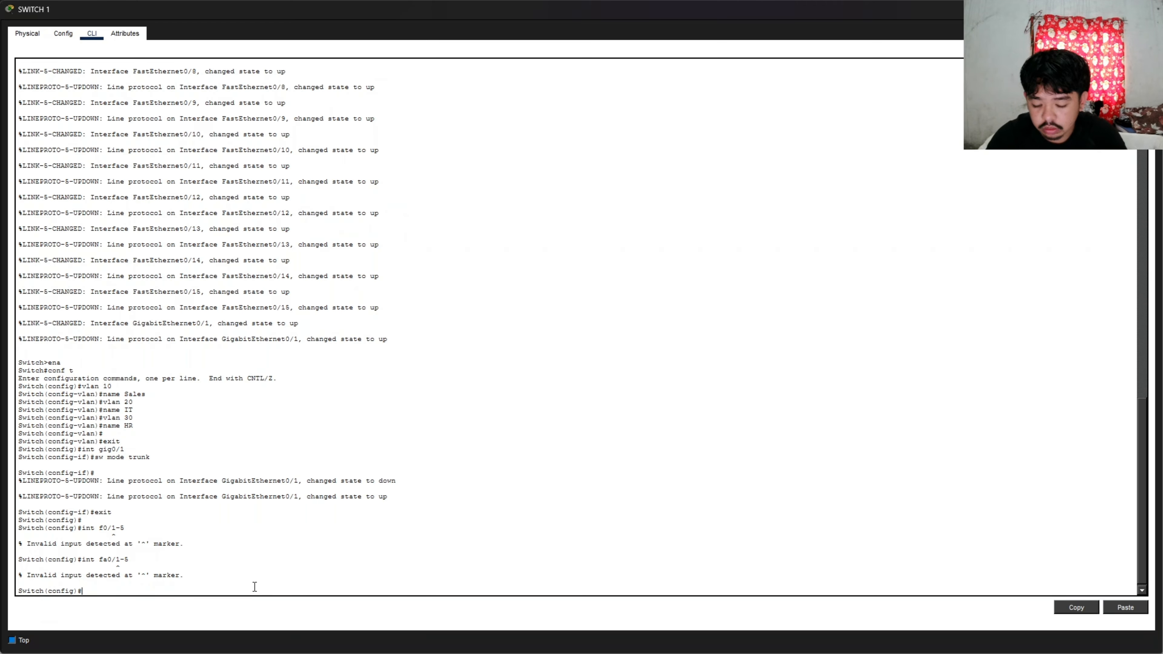
- Set the interface range f0/1-5 to access mode in VLAN 10 and return to global configuration mode
{"action": "type", "text": "int range"}
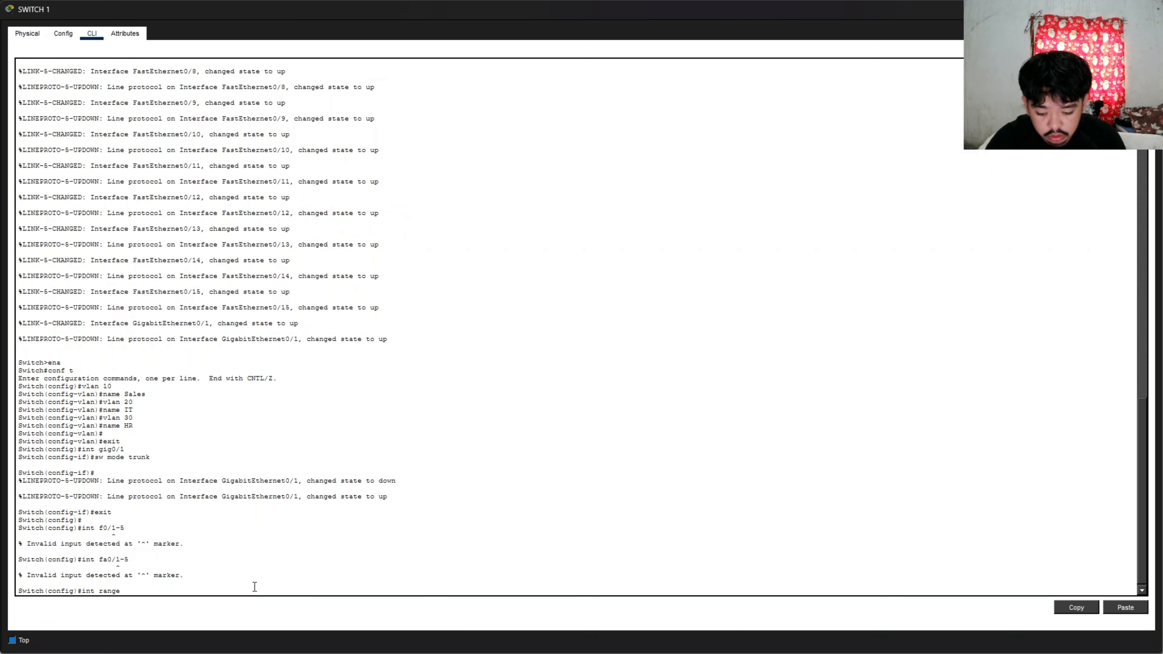
{"action": "type", "text": " f0/1-5"}
{"action": "key", "text": "Return"}
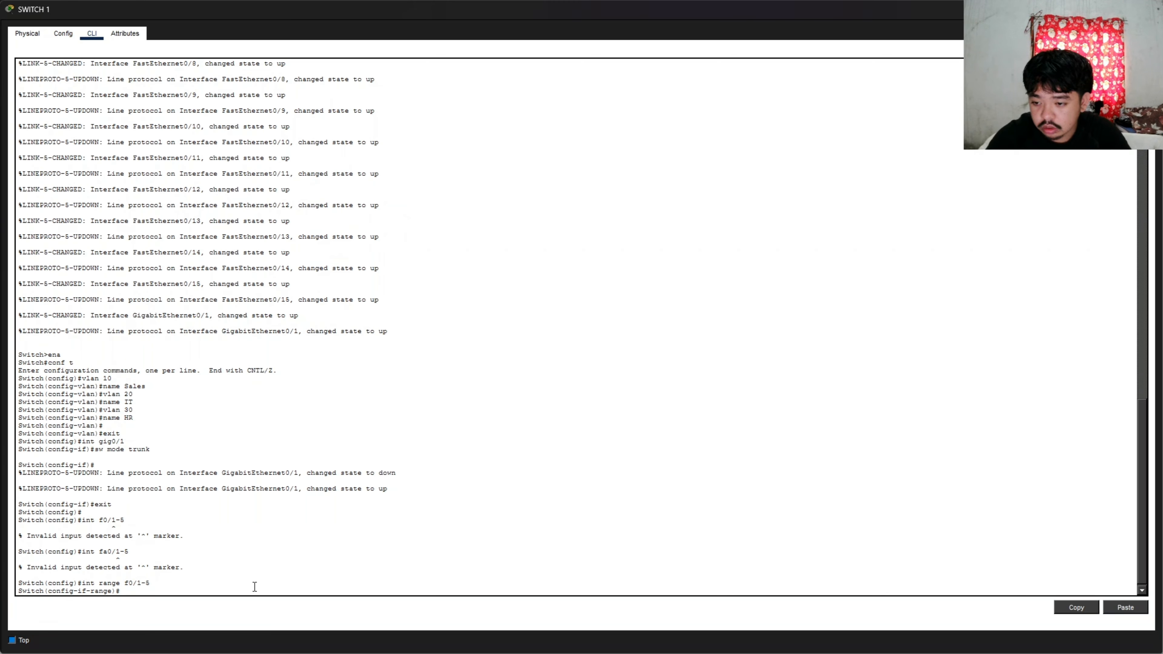
{"action": "type", "text": "sw mode acc"}
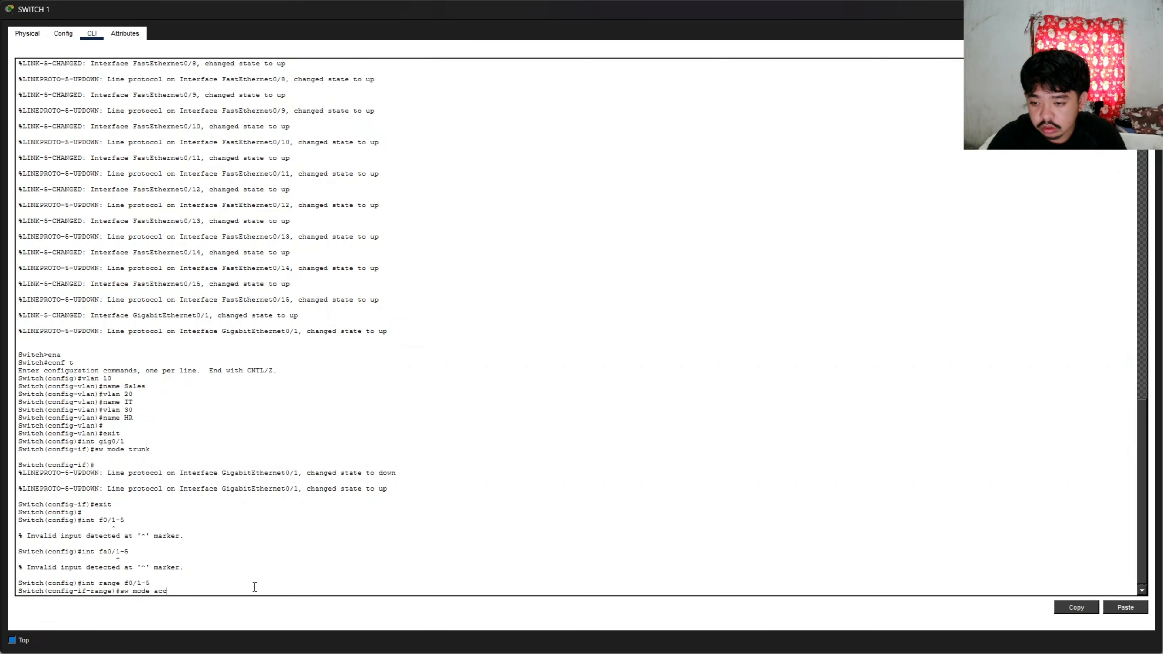
{"action": "key", "text": "Return"}
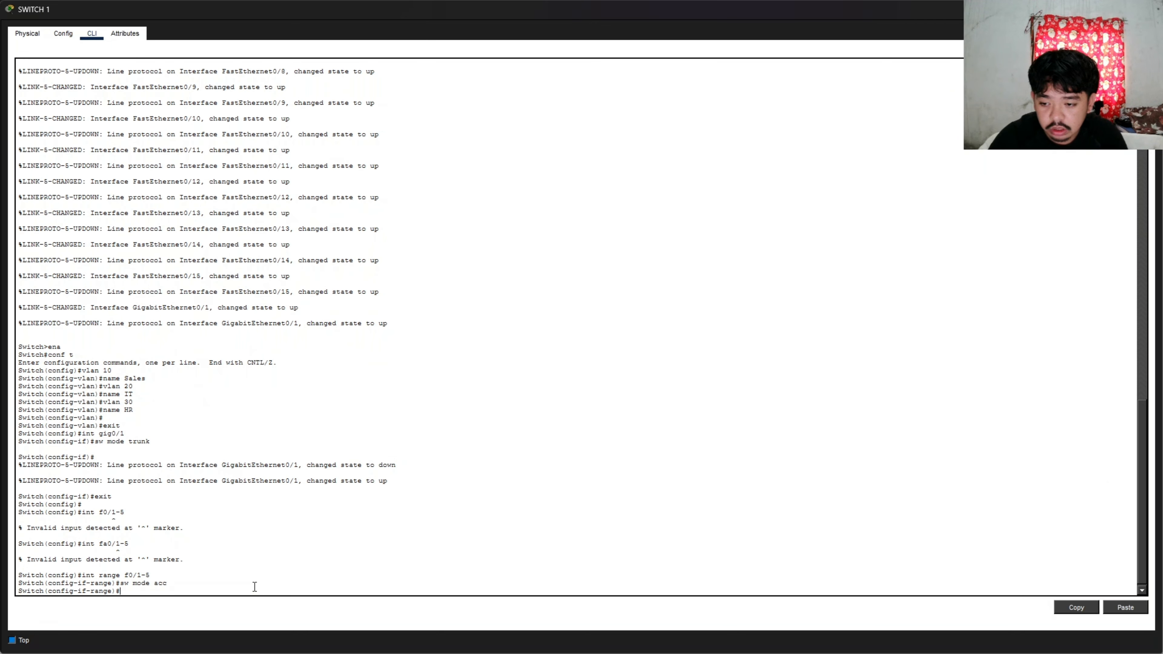
{"action": "type", "text": "sw acc"}
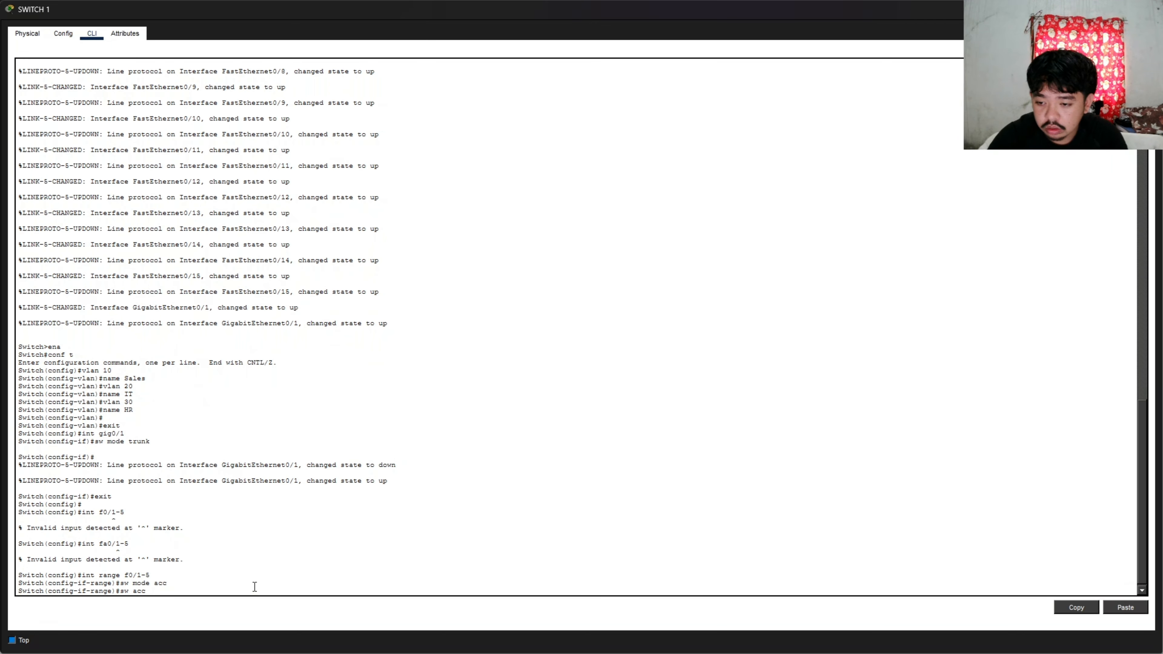
{"action": "type", "text": " vlan 10"}
{"action": "key", "text": "Return"}
{"action": "key", "text": "Return"}
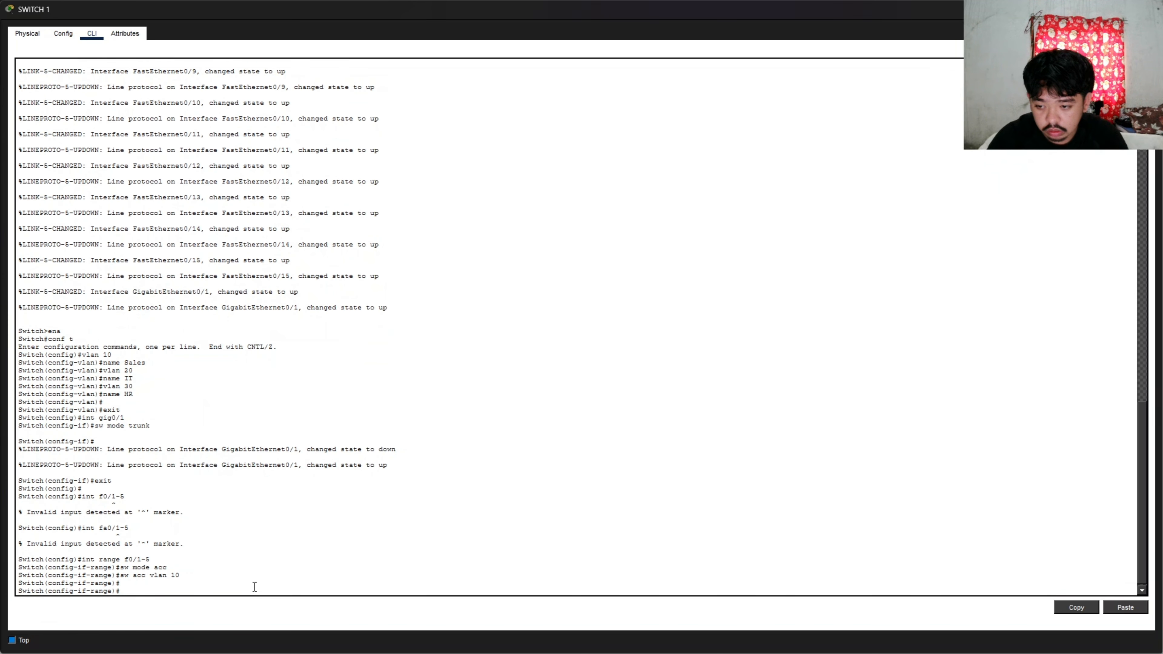
{"action": "type", "text": "exit"}
{"action": "key", "text": "Return"}
- Set the interface range fa0/6-10 to access mode in VLAN 20 and return to global configuration mode
{"action": "type", "text": "itch(config)#i"}
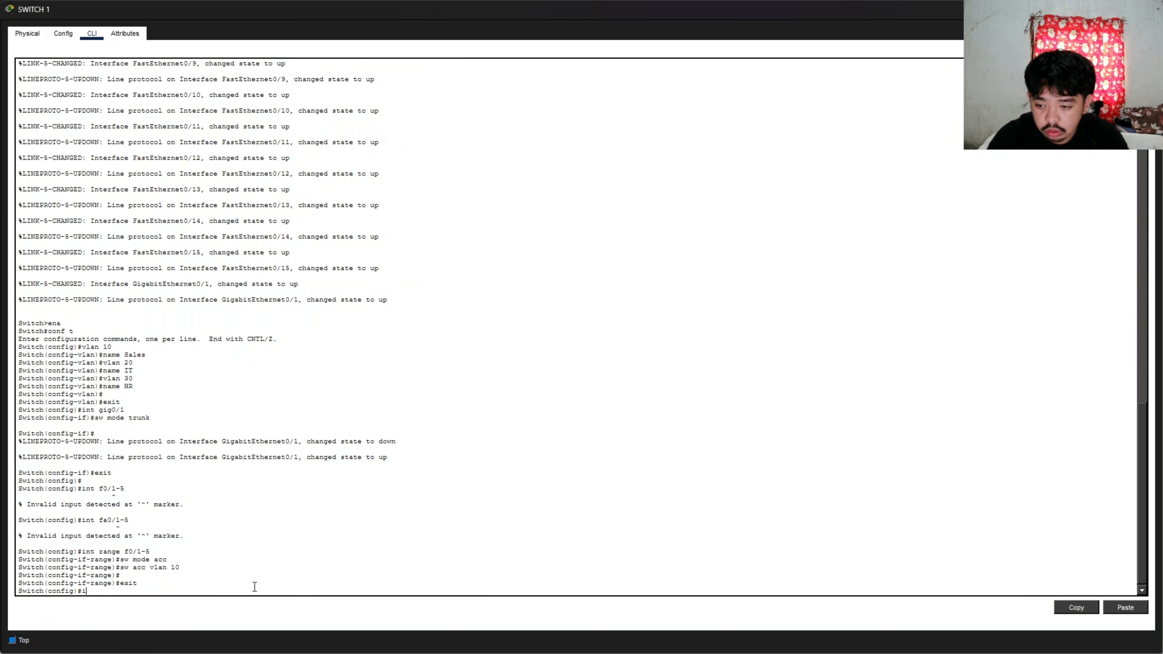
{"action": "type", "text": "nt fa0/"}
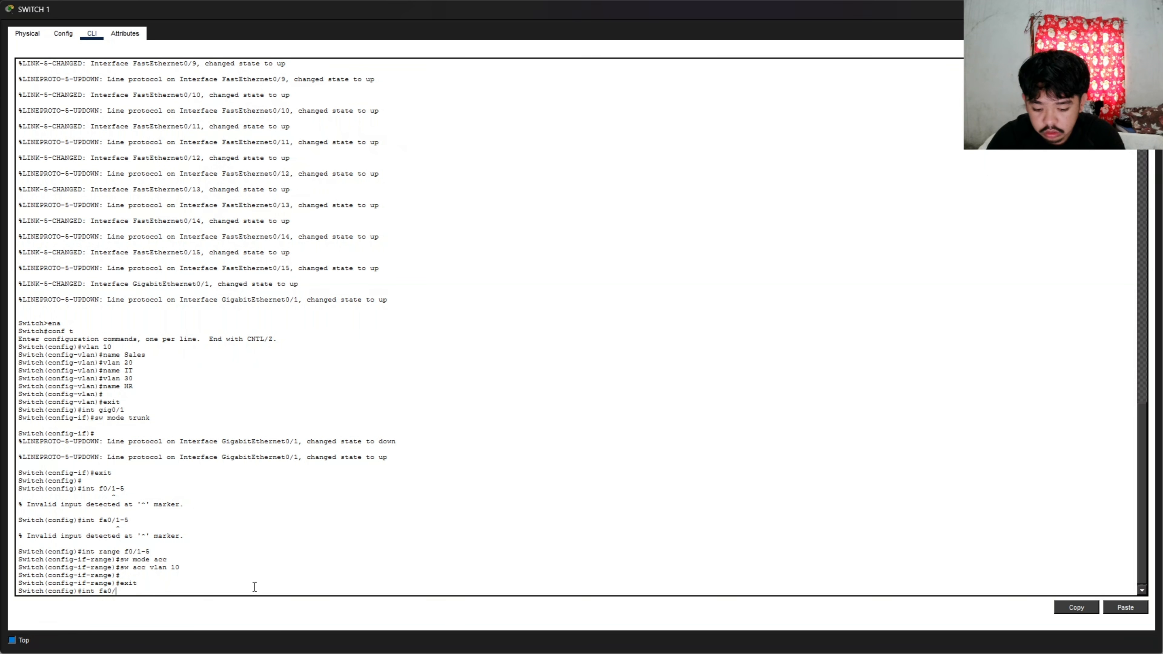
{"action": "key", "text": "BackSpace"}
{"action": "key", "text": "BackSpace"}
{"action": "key", "text": "BackSpace"}
{"action": "type", "text": "range"}
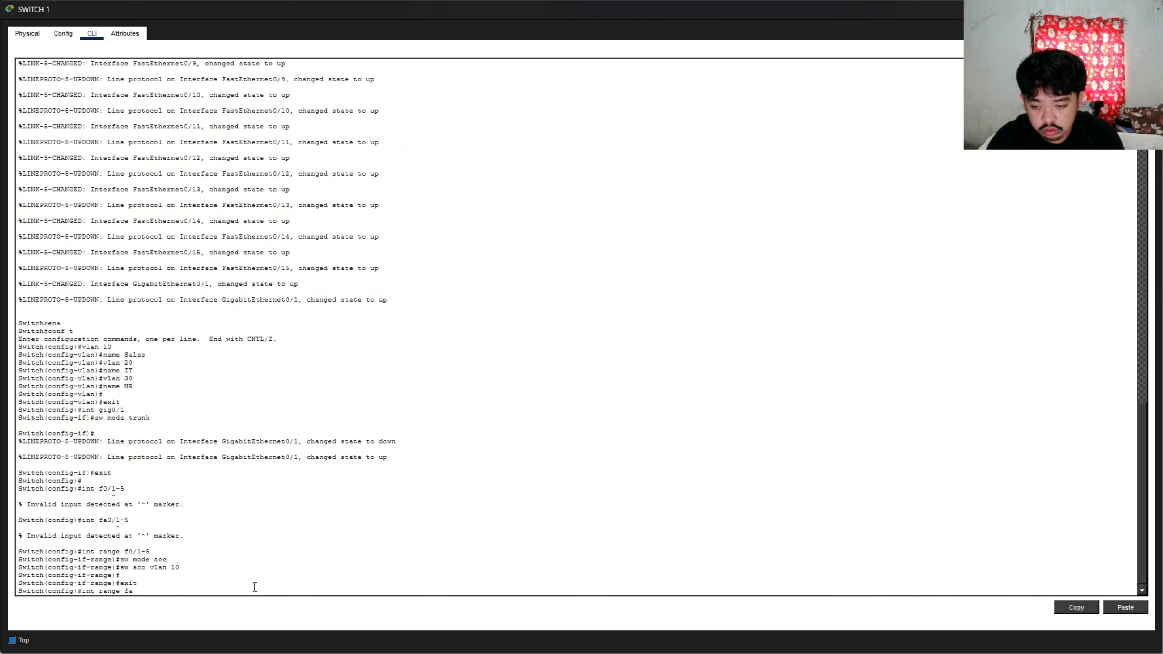
{"action": "type", "text": " fa0/-6-10"}
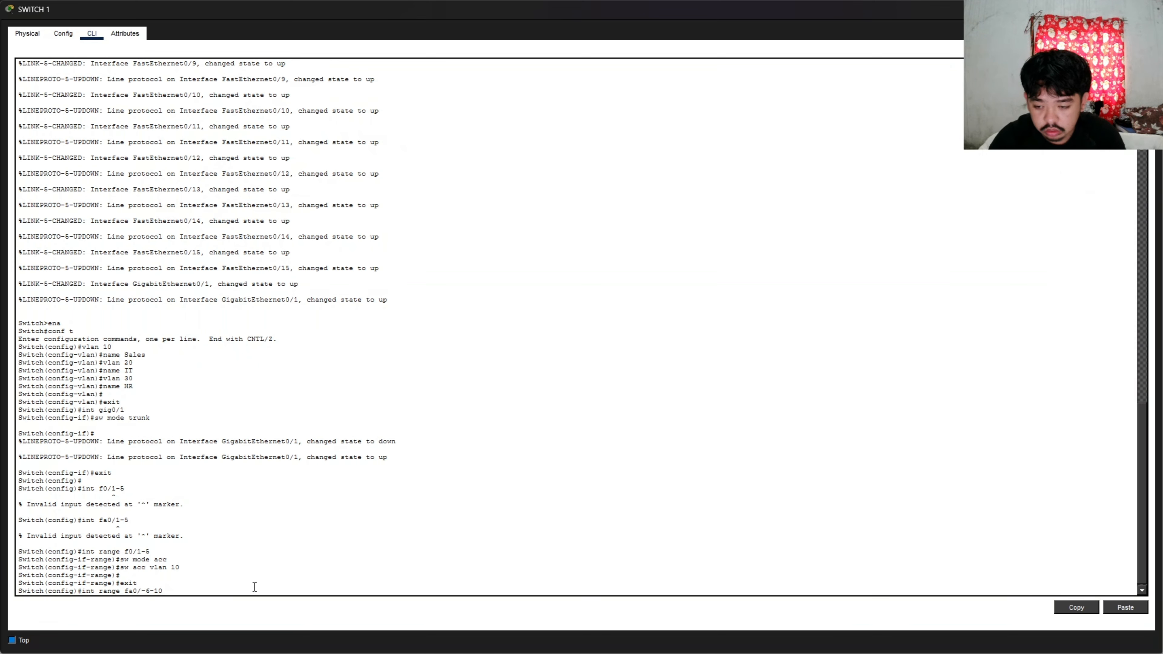
{"action": "key", "text": "Left"}
{"action": "key", "text": "Left"}
{"action": "key", "text": "Left"}
{"action": "key", "text": "Left"}
{"action": "key", "text": "BackSpace"}
{"action": "key", "text": "Right"}
{"action": "key", "text": "Right"}
{"action": "key", "text": "Right"}
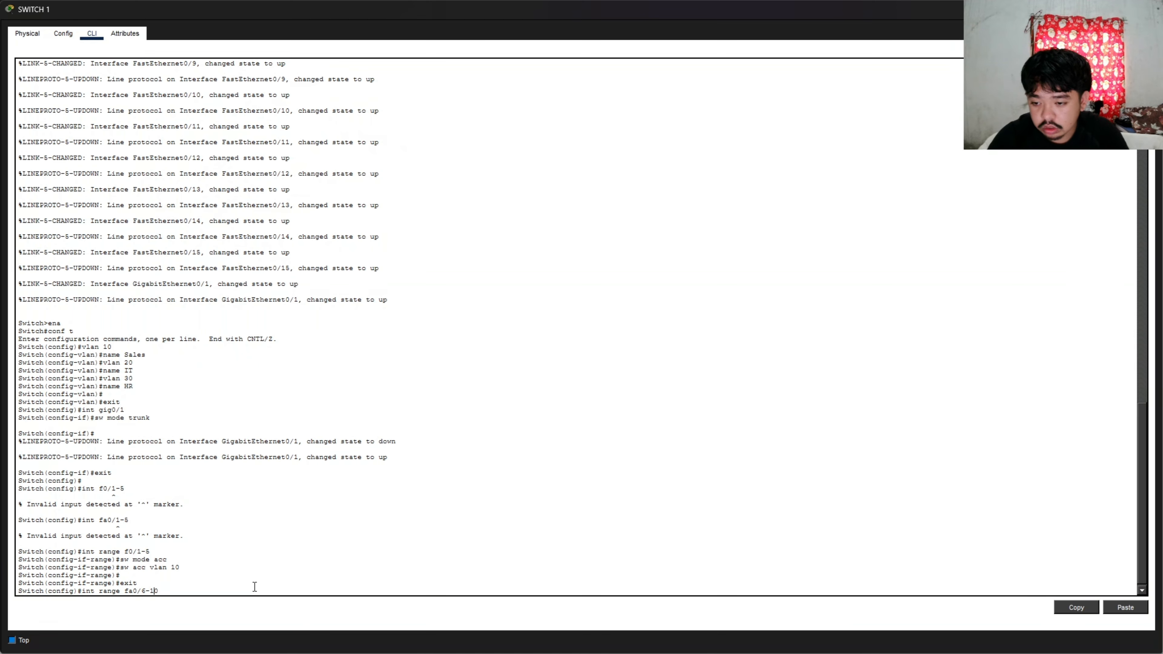
{"action": "key", "text": "Return"}
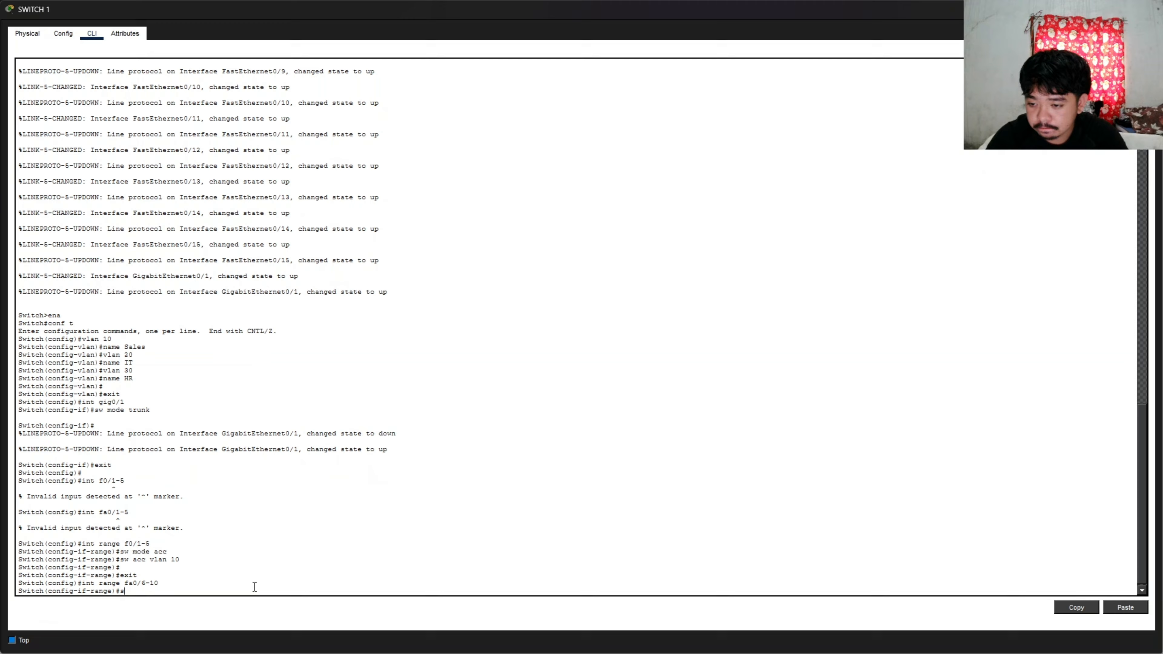
{"action": "type", "text": "sw mode acc"}
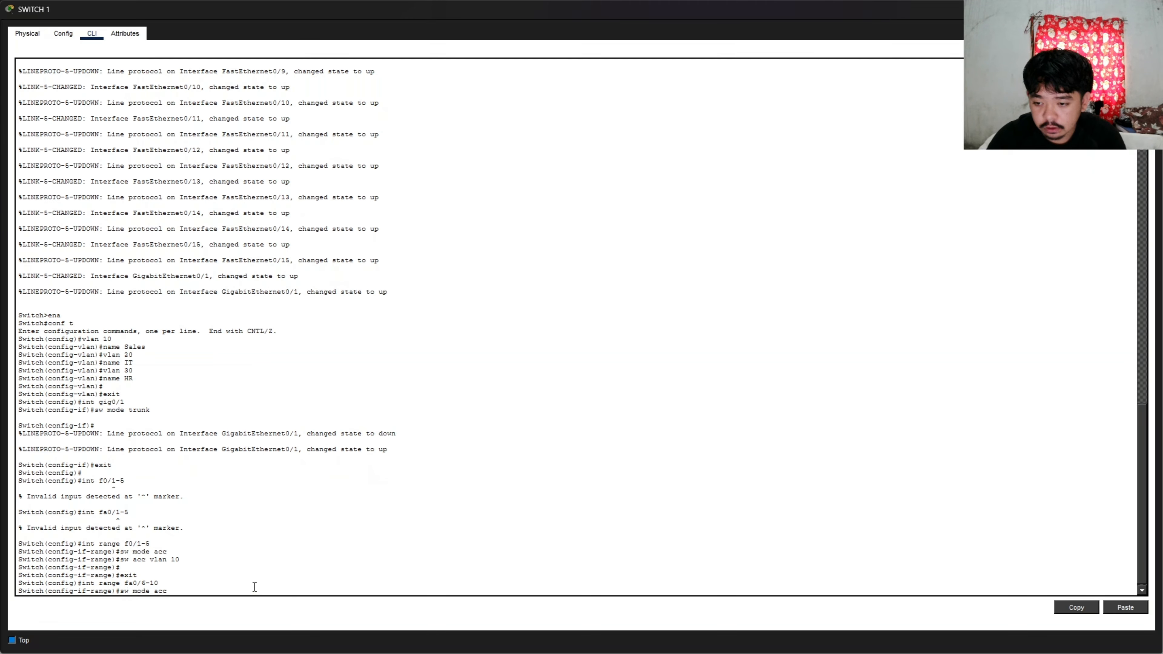
{"action": "key", "text": "Return"}
{"action": "type", "text": "sw acc vlan 20"}
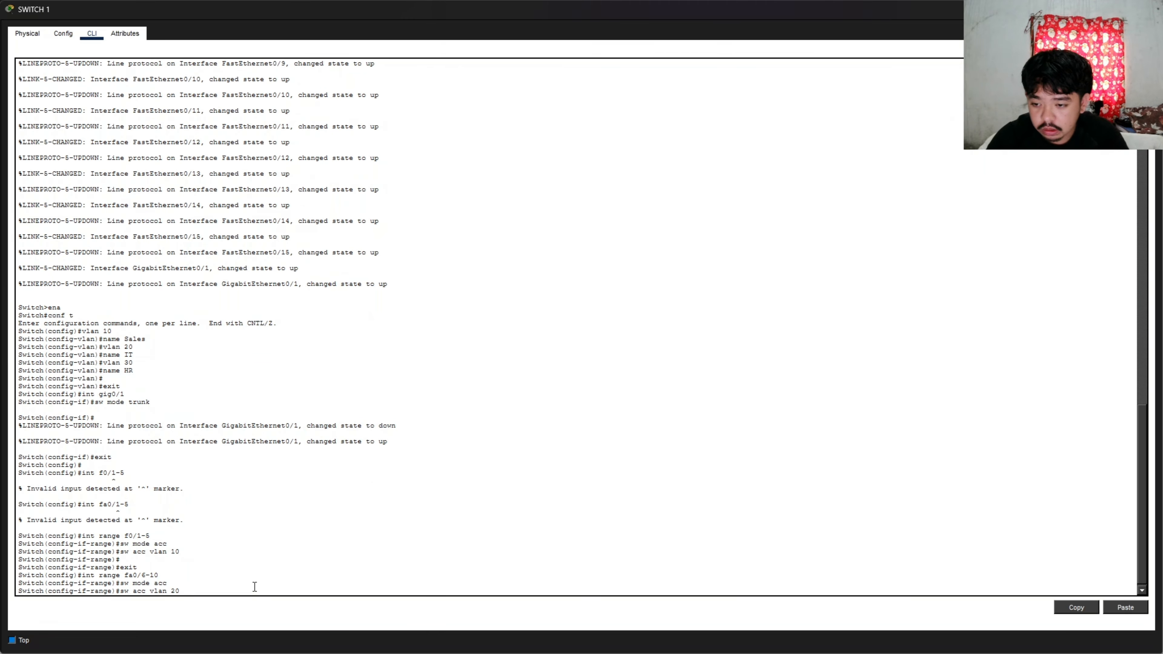
{"action": "key", "text": "Return"}
{"action": "type", "text": "exit"}
{"action": "key", "text": "Return"}
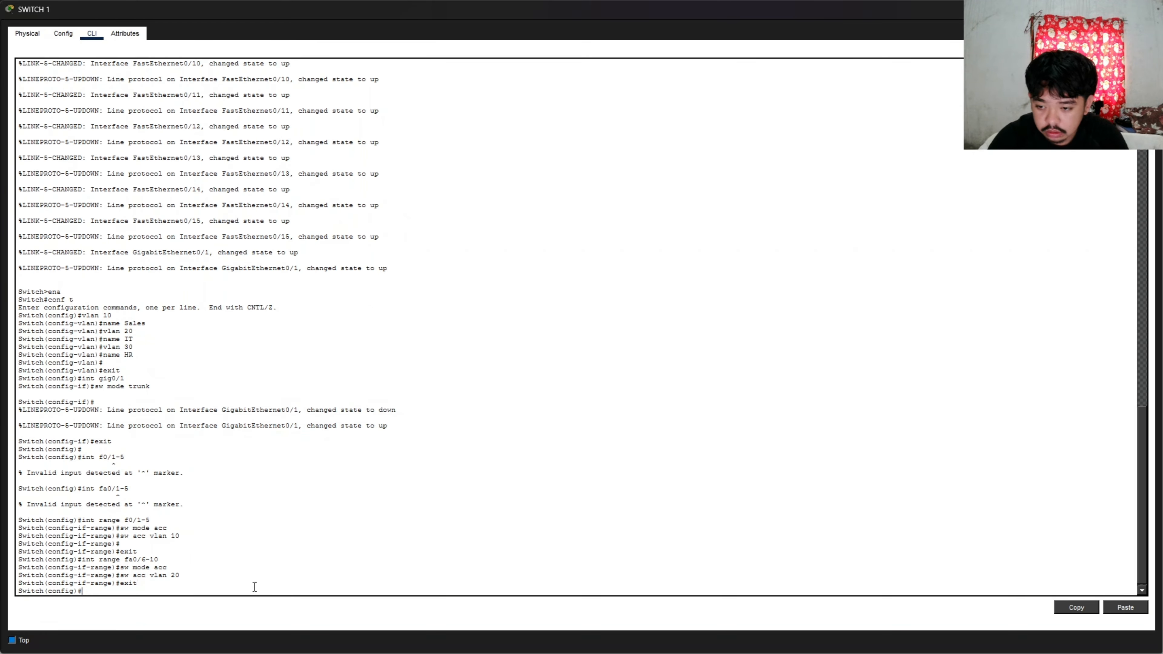
- Set the interface range fa0/11-15 to access mode in VLAN 30 and end the configuration session
{"action": "type", "text": "int rang"}
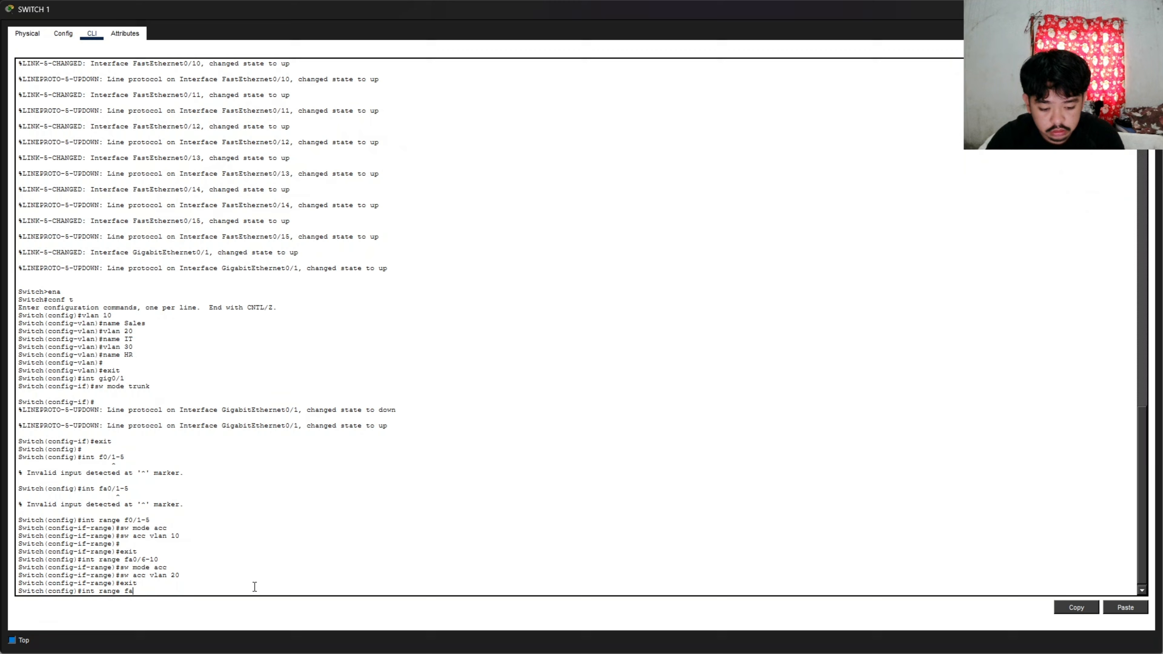
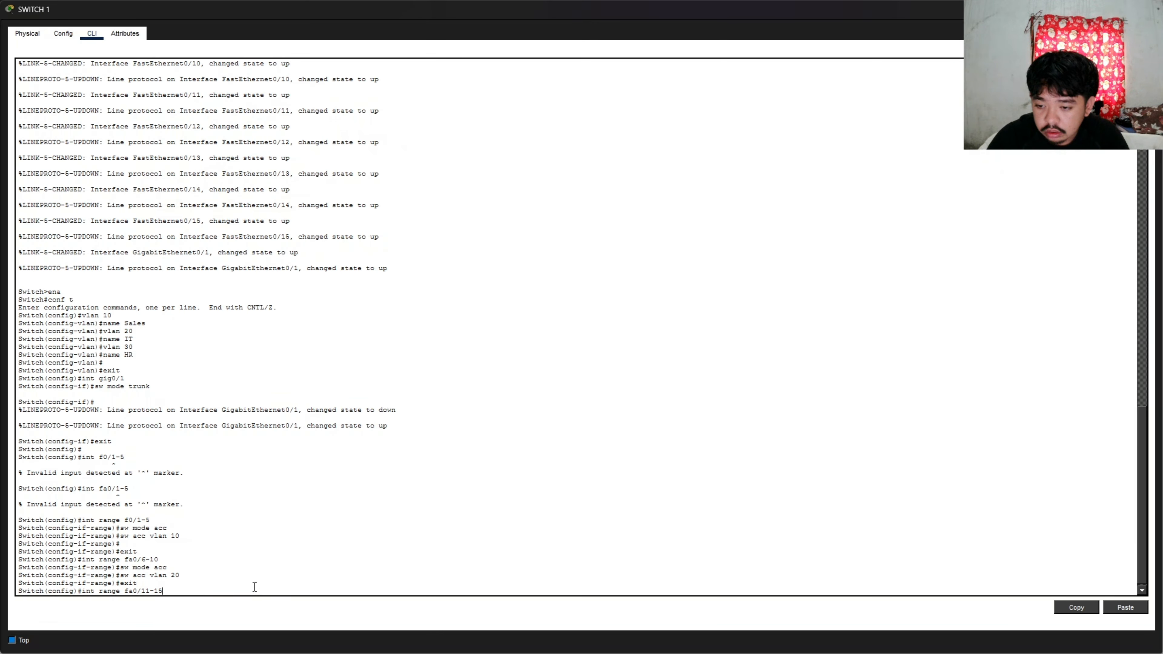
{"action": "type", "text": "e fa0/11-15"}
{"action": "key", "text": "Return"}
{"action": "type", "text": "sw mo"}
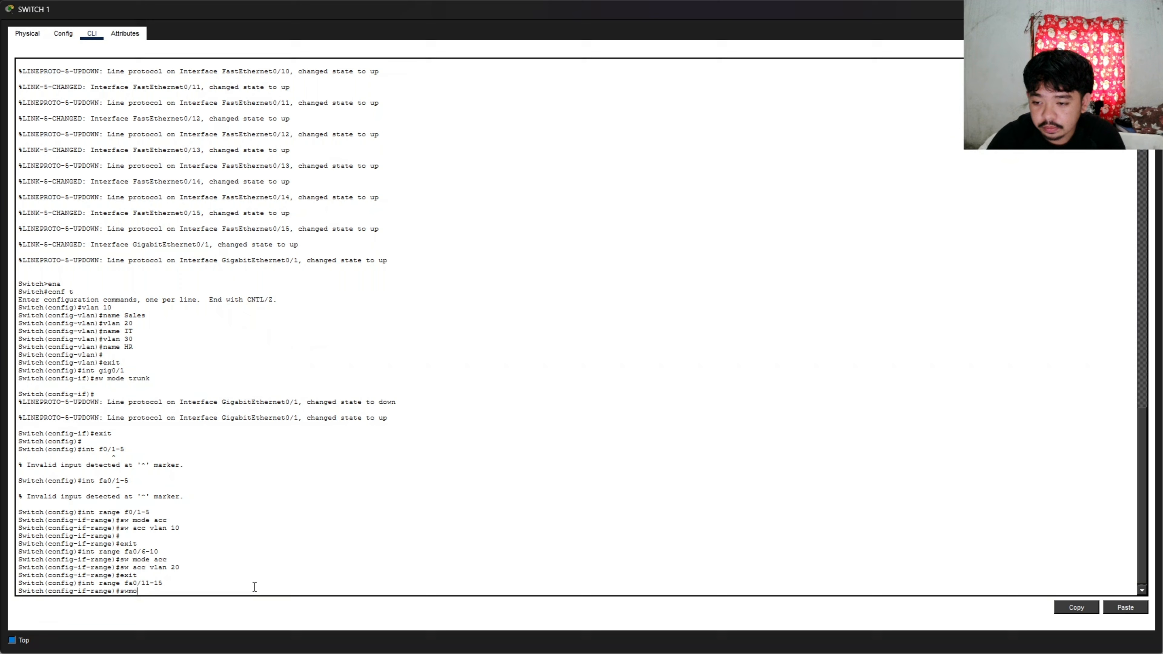
{"action": "type", "text": "de acc"}
{"action": "key", "text": "Return"}
{"action": "type", "text": "sw acc vl"}
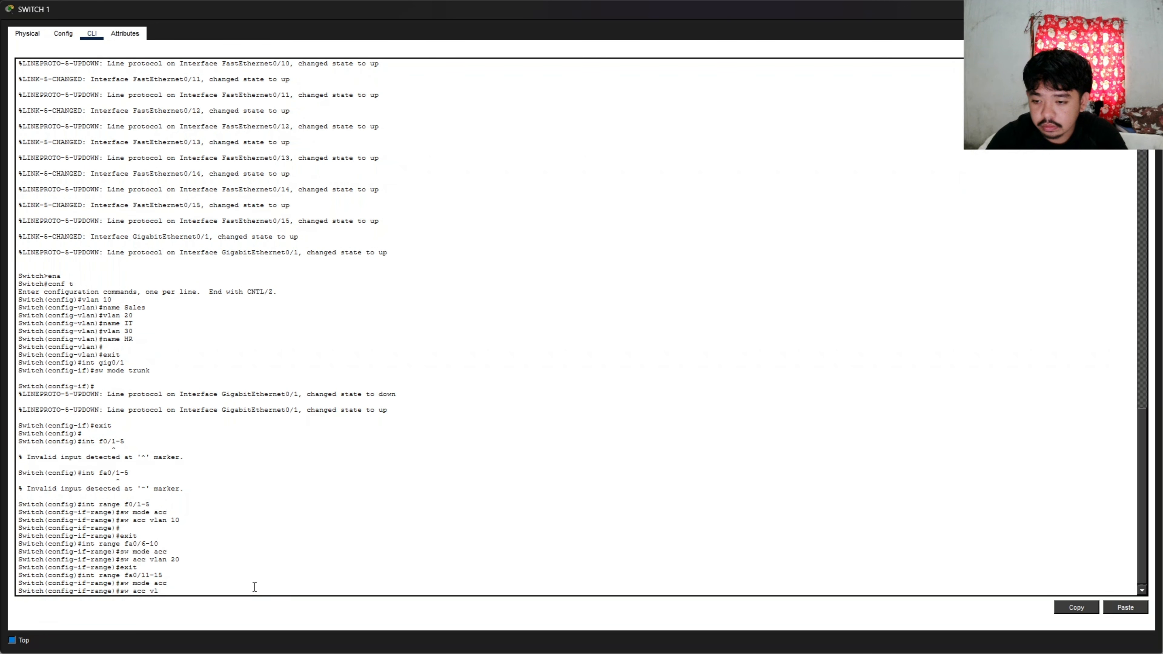
{"action": "type", "text": "an 30"}
{"action": "key", "text": "Return"}
{"action": "key", "text": "Return"}
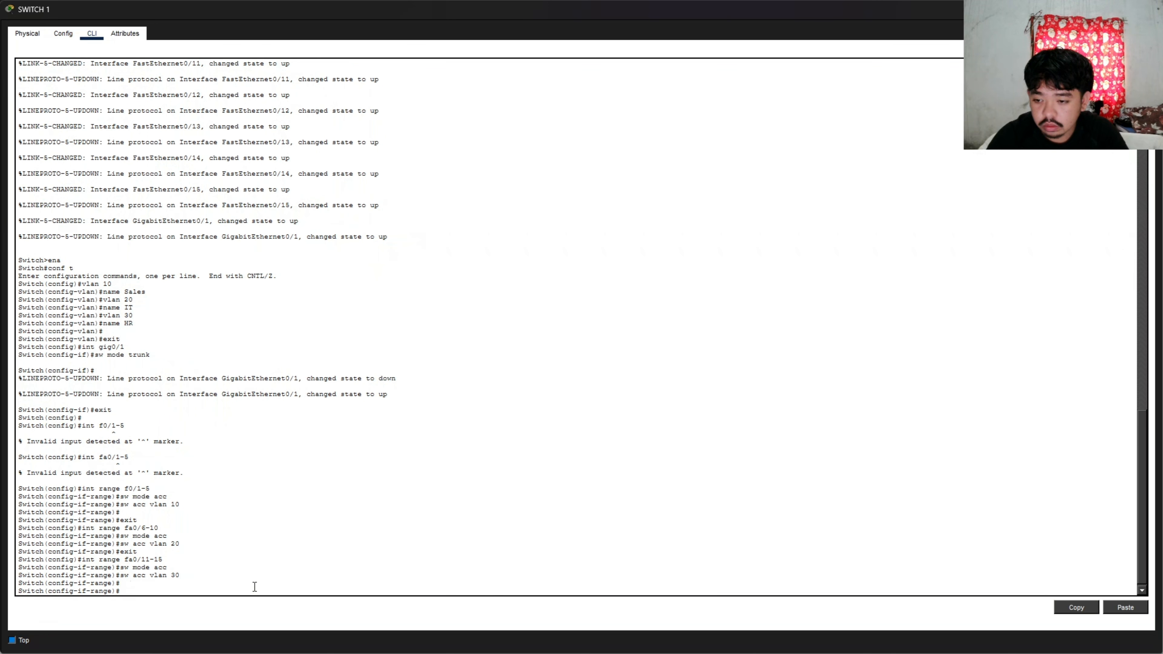
{"action": "type", "text": "end"}
{"action": "key", "text": "Return"}
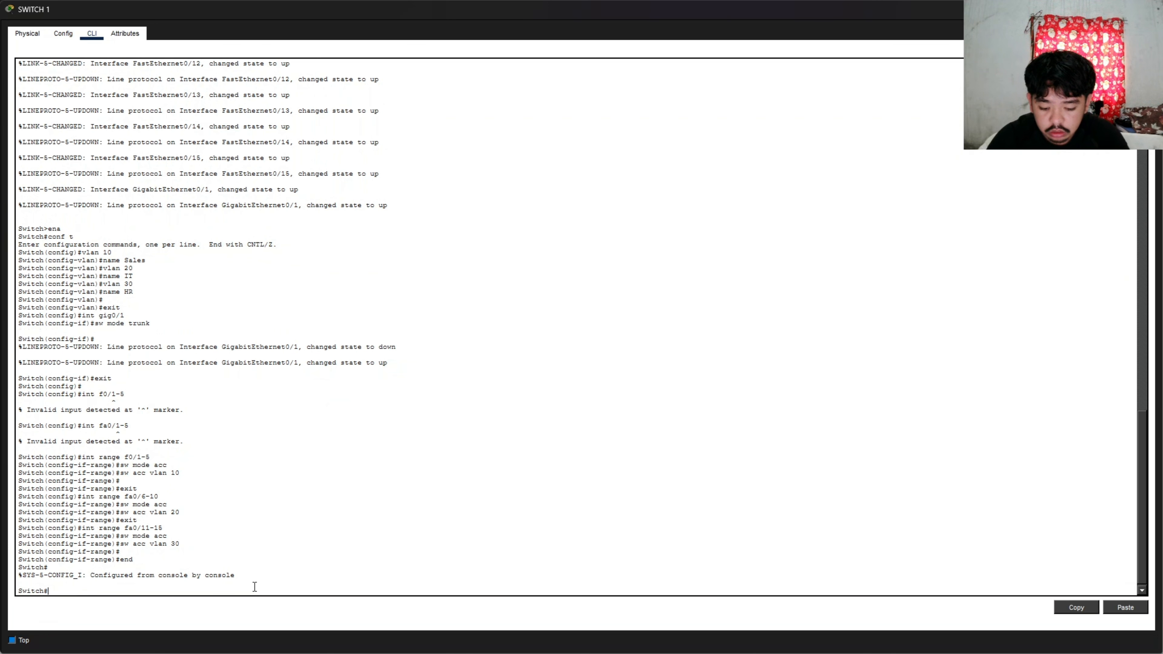
- Show the brief VLAN table and check which ports are assigned to the Sales VLAN
{"action": "type", "text": "show vlan brief"}
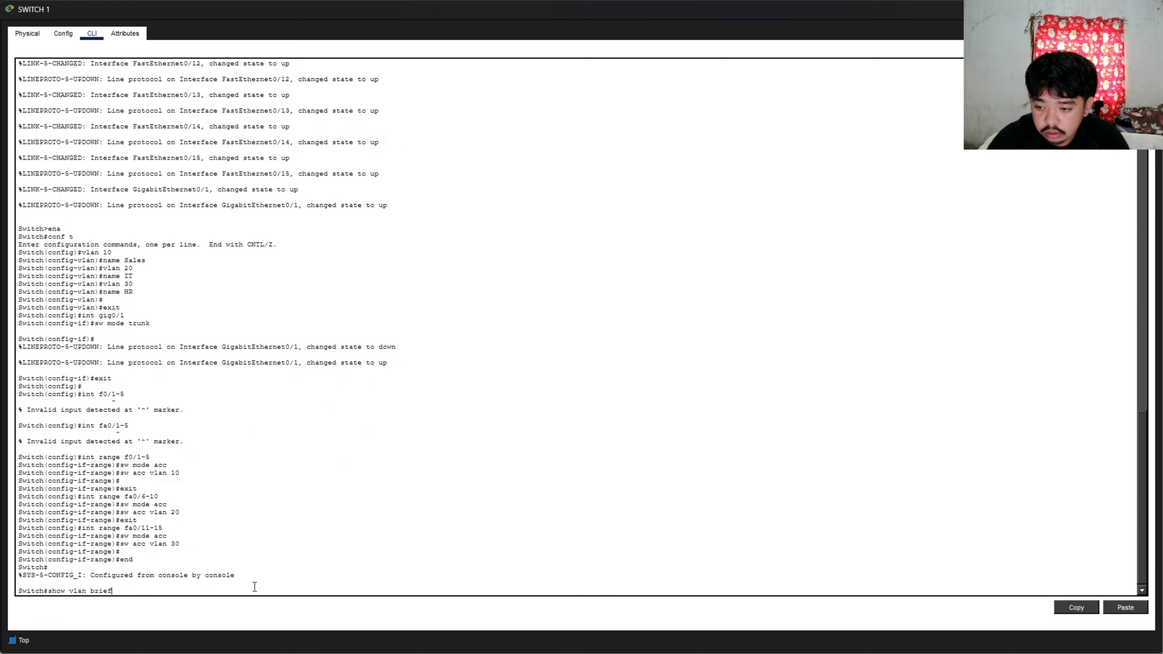
{"action": "key", "text": "Return"}
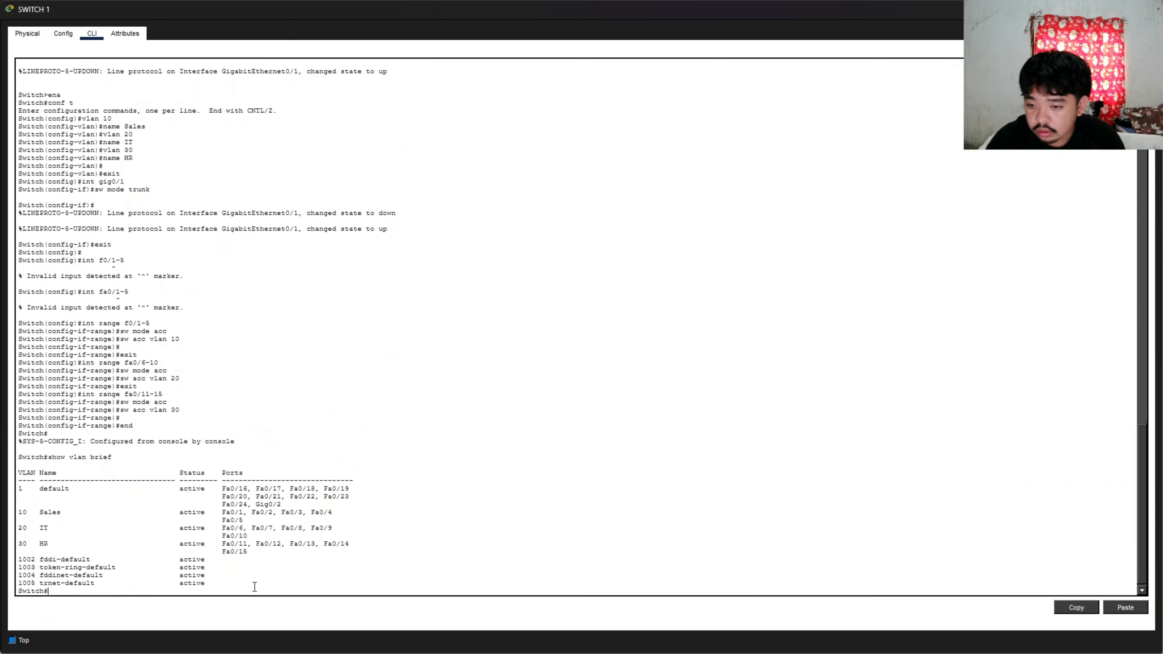
{"action": "left_click_drag", "start_coordinate": [222, 512], "coordinate": [243, 513]}
{"action": "left_click_drag", "start_coordinate": [223, 513], "coordinate": [246, 524]}
{"action": "left_click", "coordinate": [246, 523]}
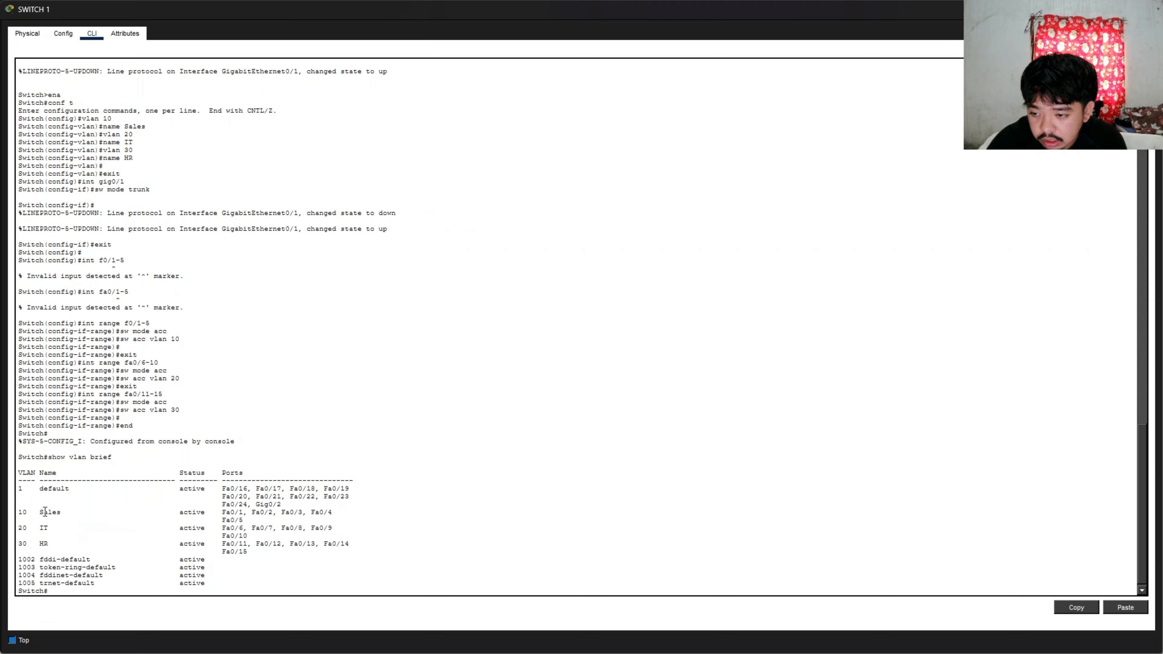
- Check which ports are assigned to the IT and HR VLANs in the brief VLAN table, then close the switch window
{"action": "left_click_drag", "start_coordinate": [39, 512], "coordinate": [44, 512]}
{"action": "left_click_drag", "start_coordinate": [219, 528], "coordinate": [249, 537]}
{"action": "left_click", "coordinate": [69, 524]}
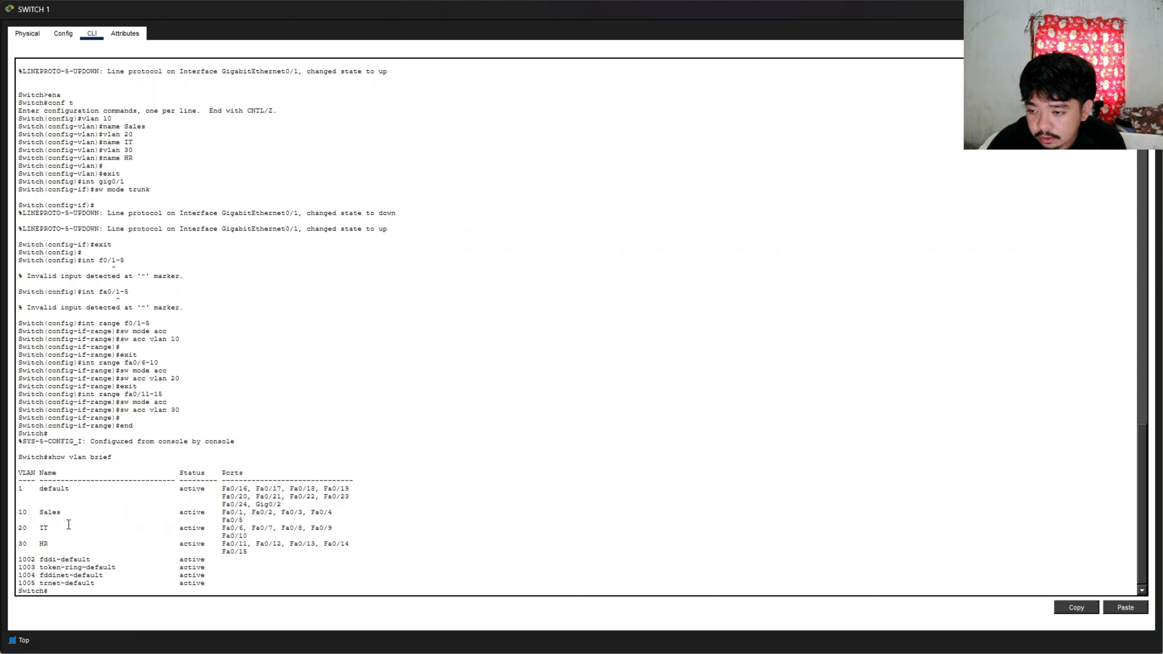
{"action": "left_click_drag", "start_coordinate": [20, 530], "coordinate": [49, 528]}
{"action": "left_click", "coordinate": [43, 528]}
{"action": "left_click", "coordinate": [219, 545]}
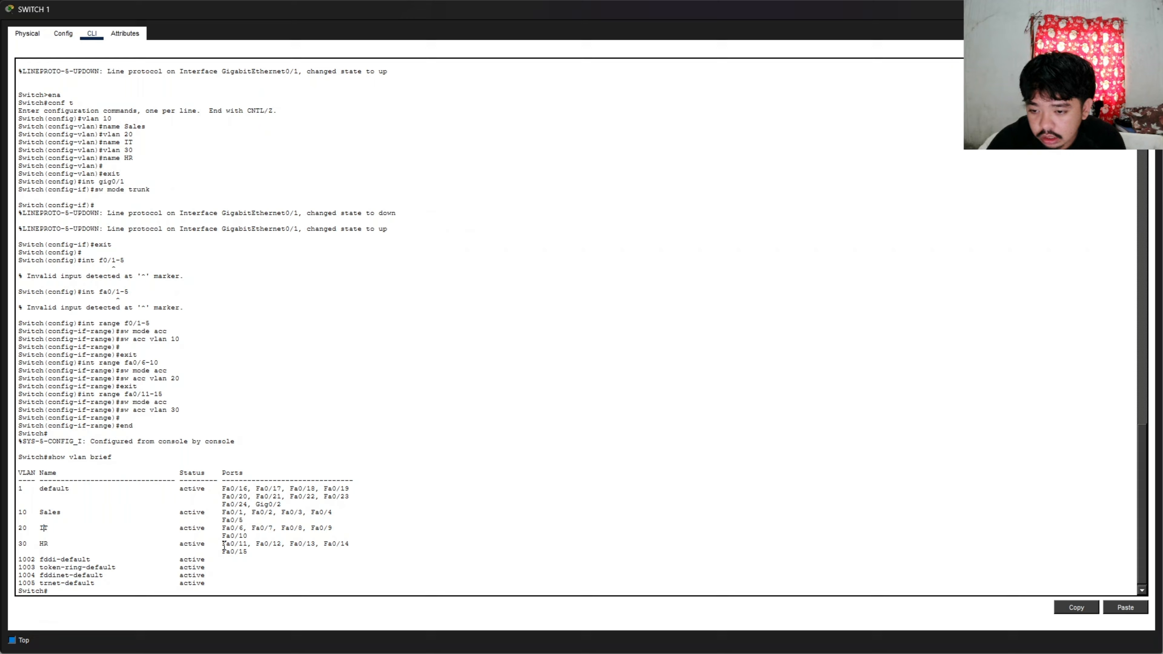
{"action": "left_click_drag", "start_coordinate": [219, 545], "coordinate": [248, 546]}
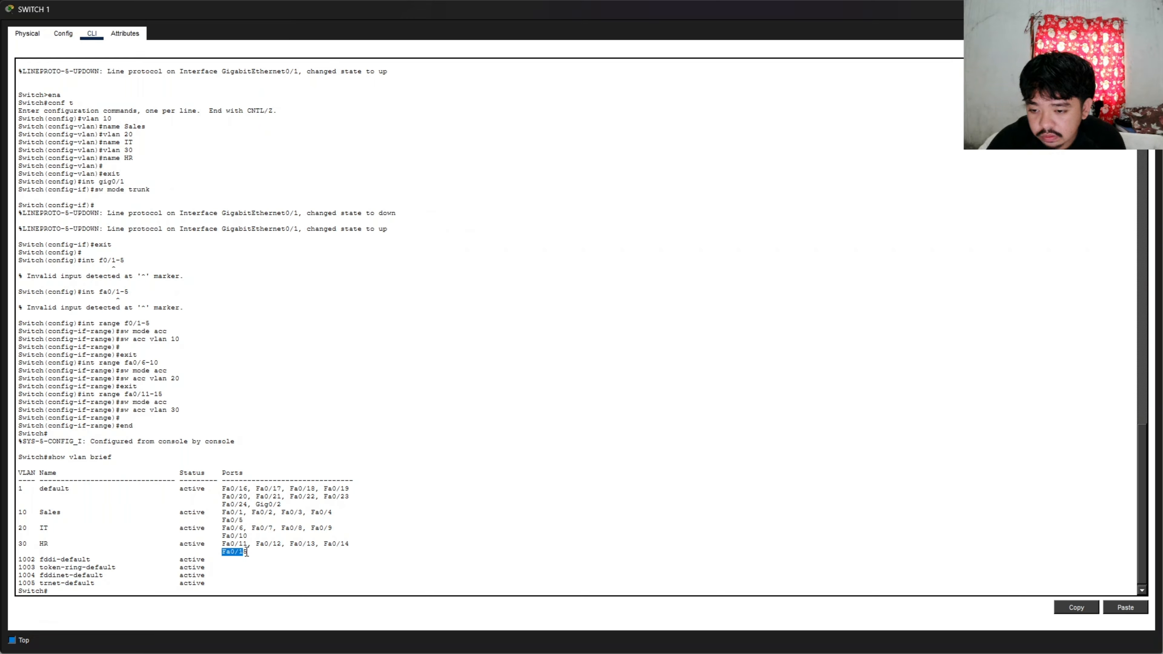
{"action": "left_click", "coordinate": [62, 545]}
{"action": "left_click_drag", "start_coordinate": [20, 543], "coordinate": [23, 545]}
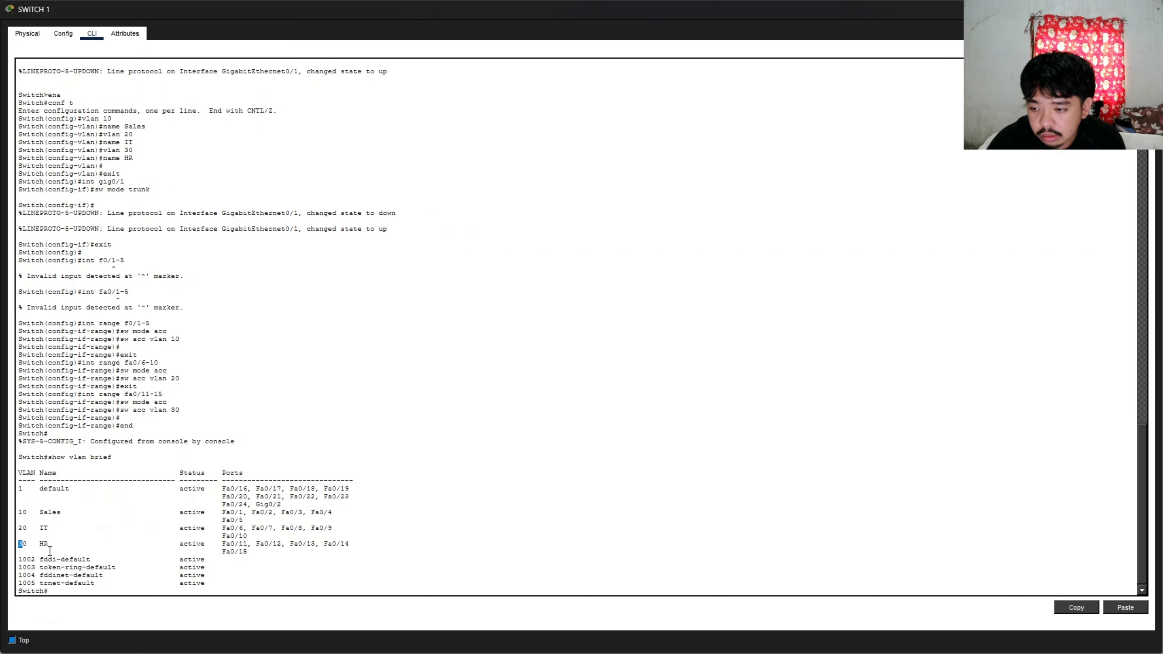
{"action": "left_click", "coordinate": [53, 547]}
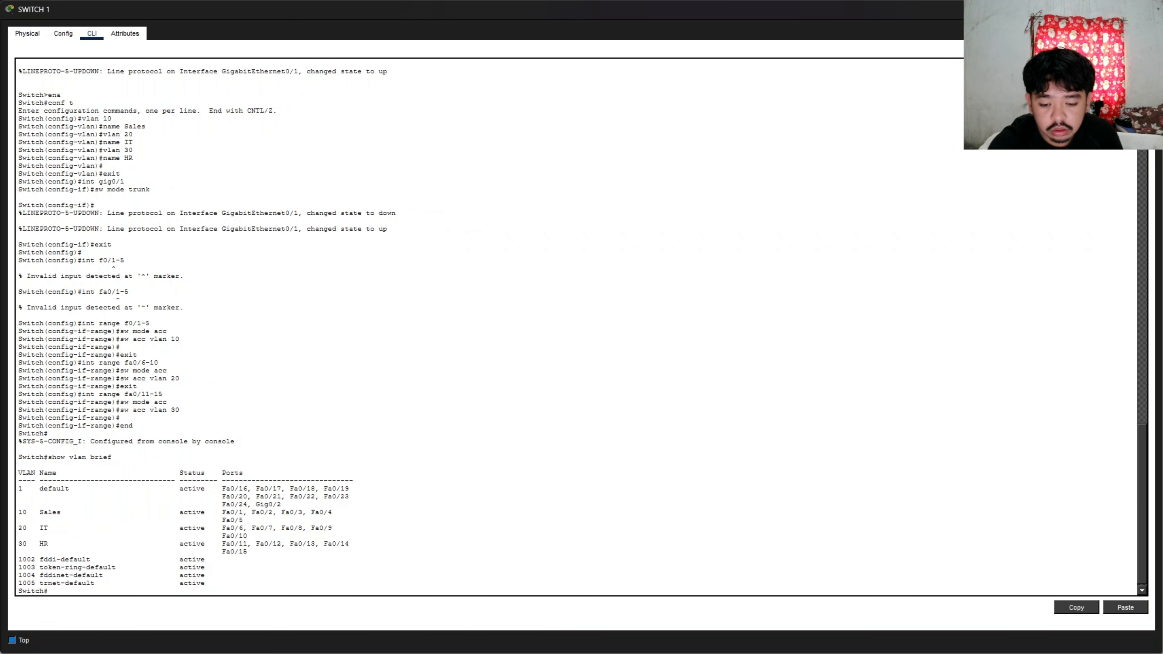
{"action": "left_click", "coordinate": [1150, 9]}
- Open PC 1's IP configuration and set its static IPv4 address to 192.168.10.10
{"action": "left_click", "coordinate": [410, 225]}
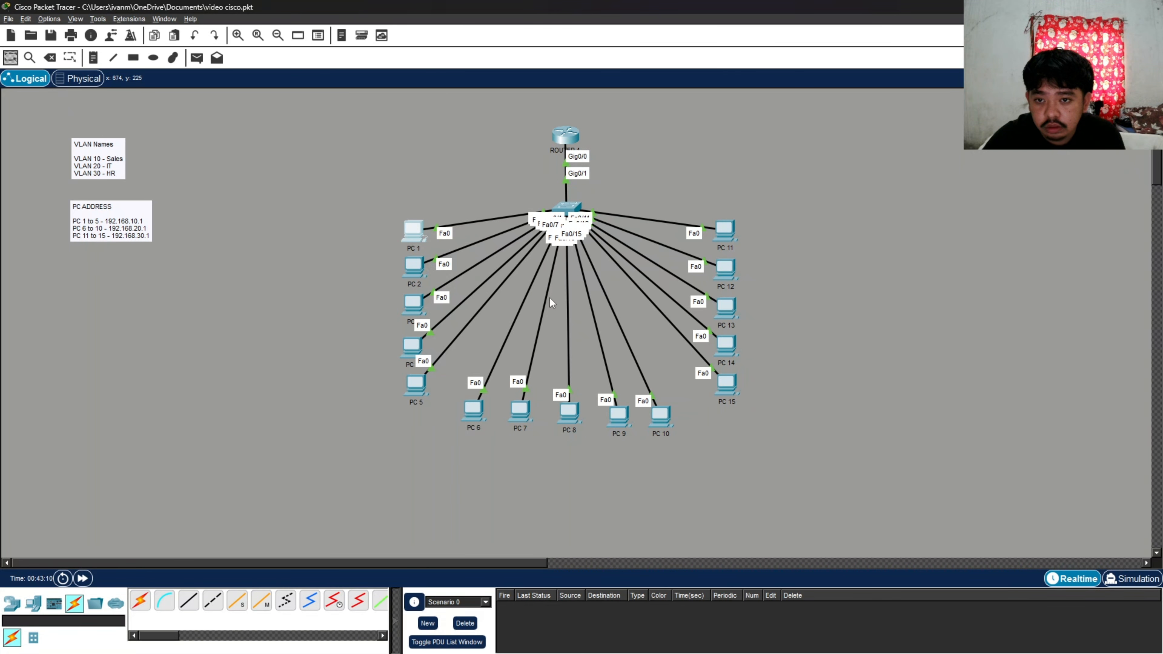
{"action": "left_click", "coordinate": [98, 33]}
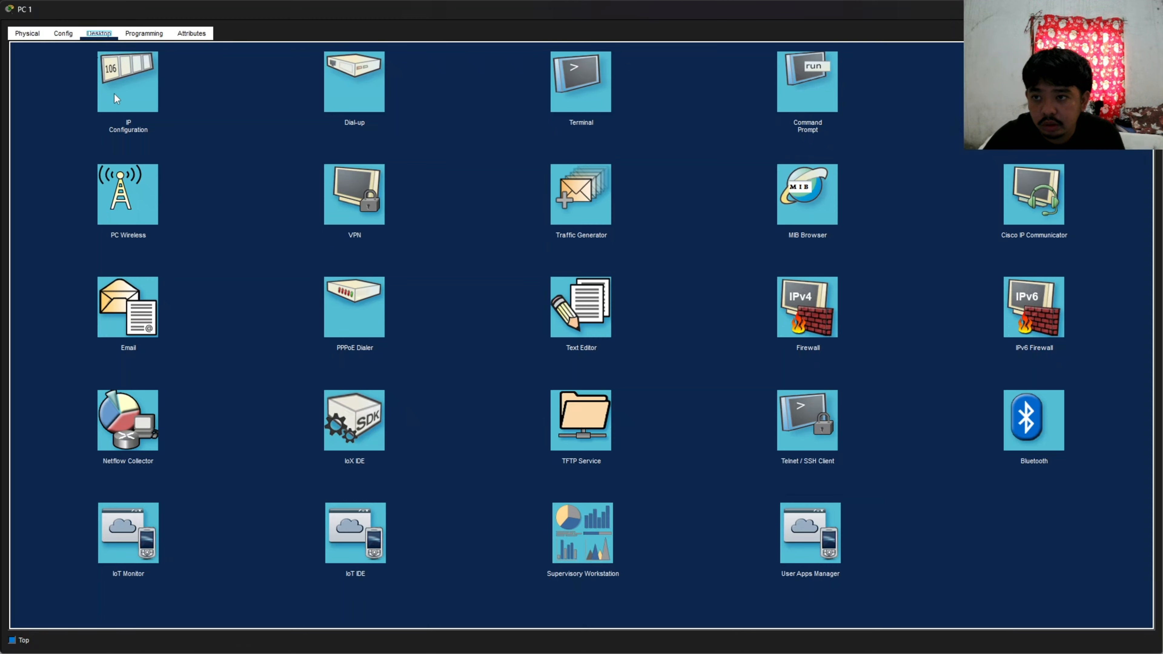
{"action": "left_click", "coordinate": [119, 93]}
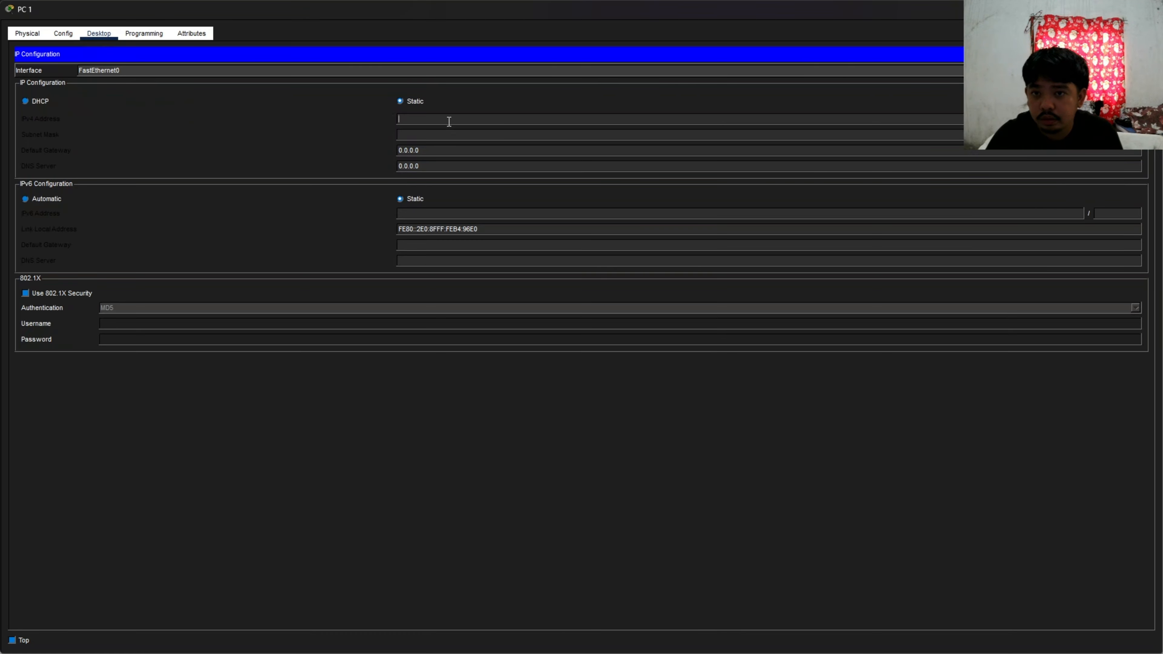
{"action": "type", "text": "192."}
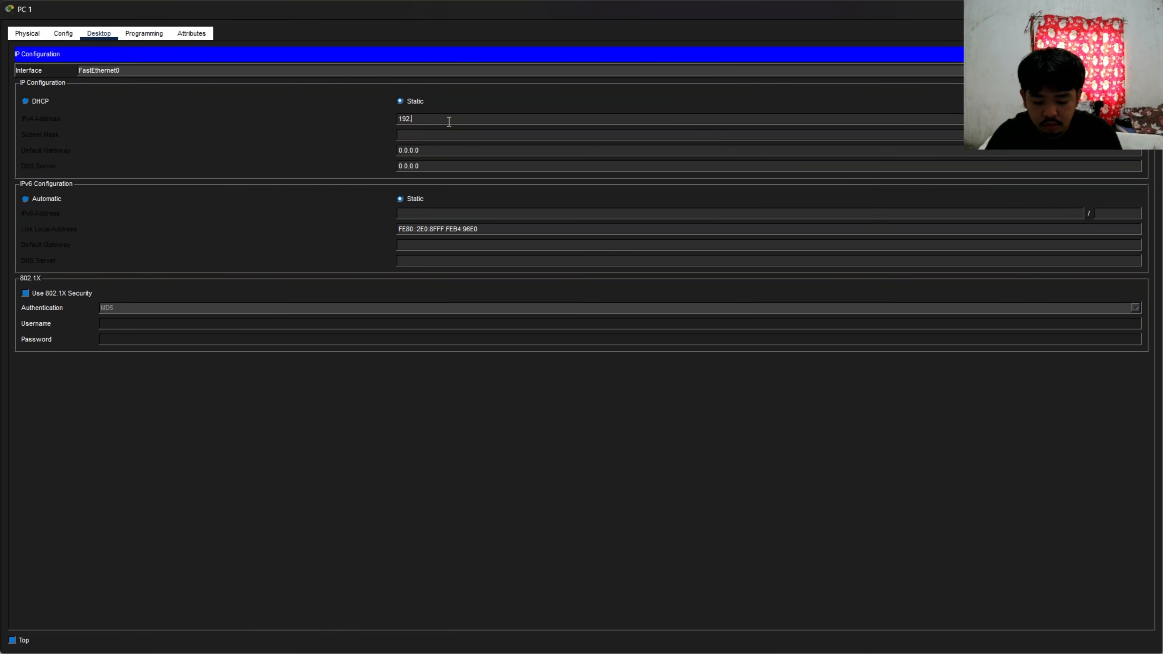
{"action": "type", "text": "168."}
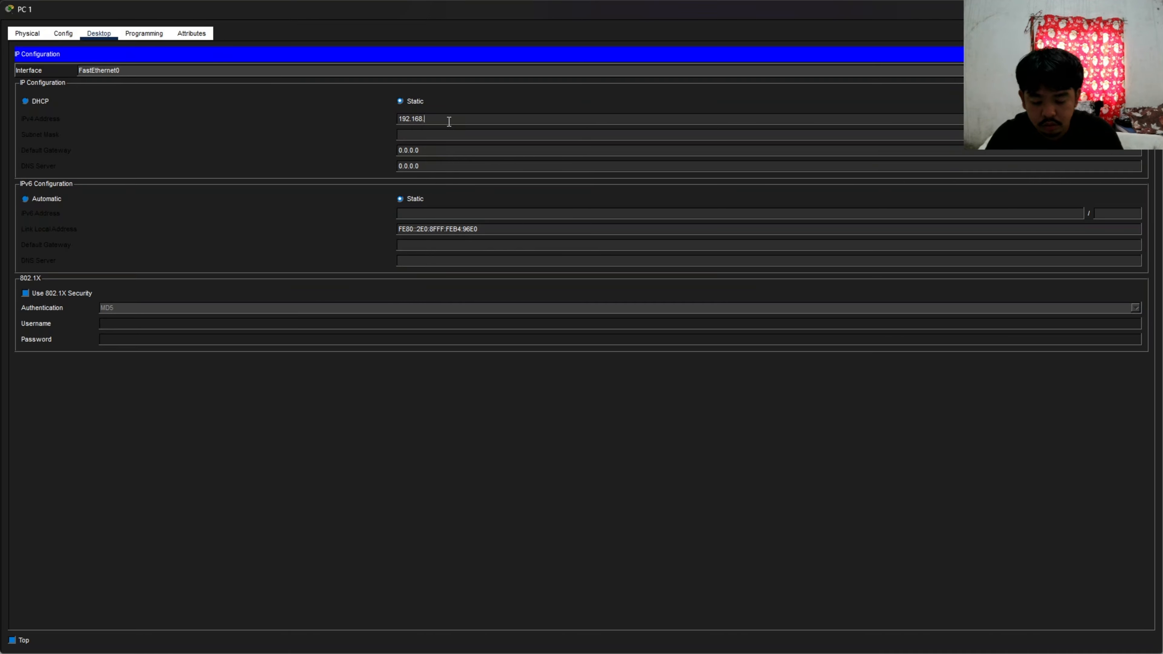
{"action": "type", "text": "10.10"}
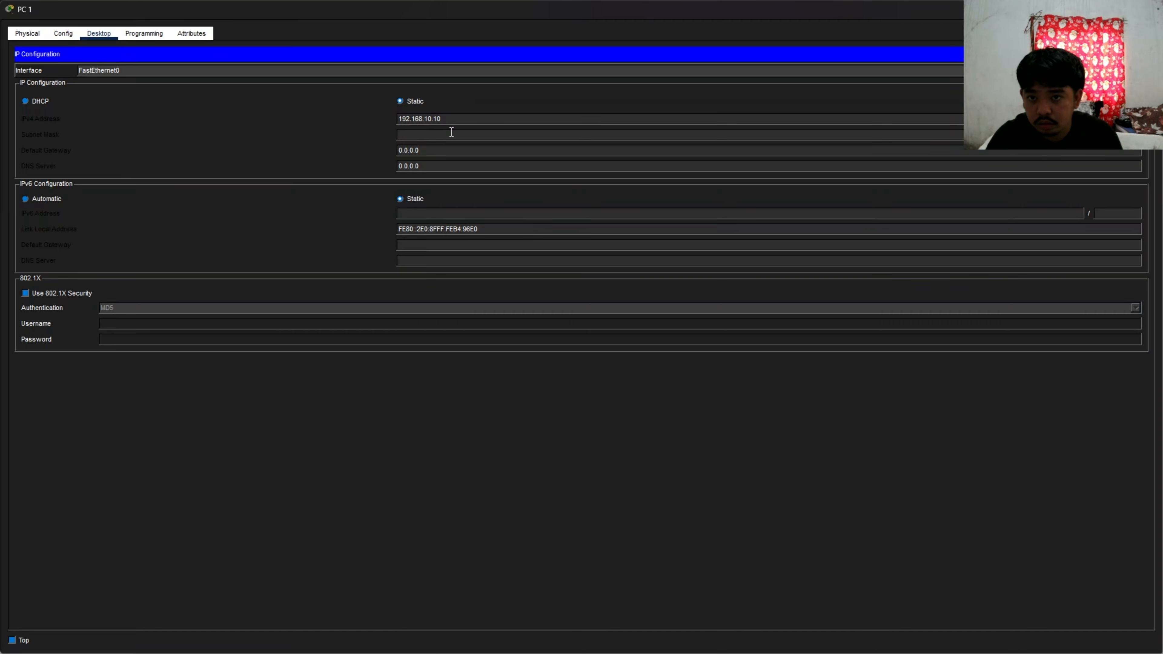
- Fill in PC 1's subnet mask 255.255.255.0, set its default gateway to 192.168.10.1 and copy the gateway address
{"action": "left_click", "coordinate": [448, 151]}
{"action": "key", "text": "BackSpace"}
{"action": "key", "text": "BackSpace"}
{"action": "key", "text": "BackSpace"}
{"action": "key", "text": "BackSpace"}
{"action": "key", "text": "BackSpace"}
{"action": "key", "text": "BackSpace"}
{"action": "key", "text": "BackSpace"}
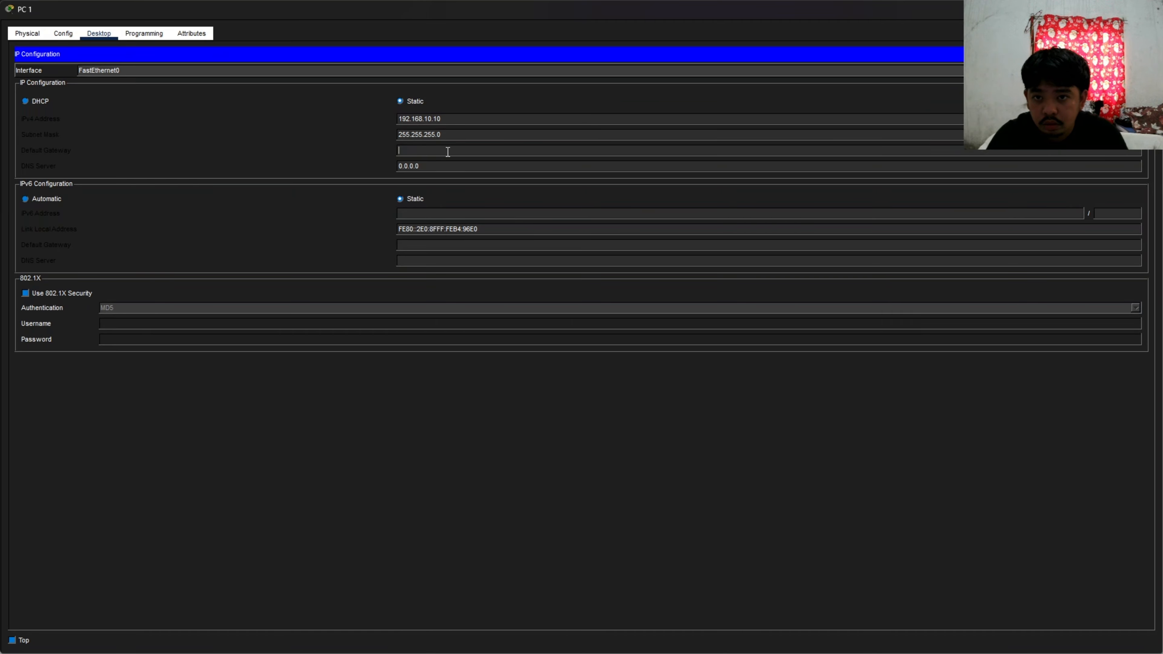
{"action": "type", "text": "192.168"}
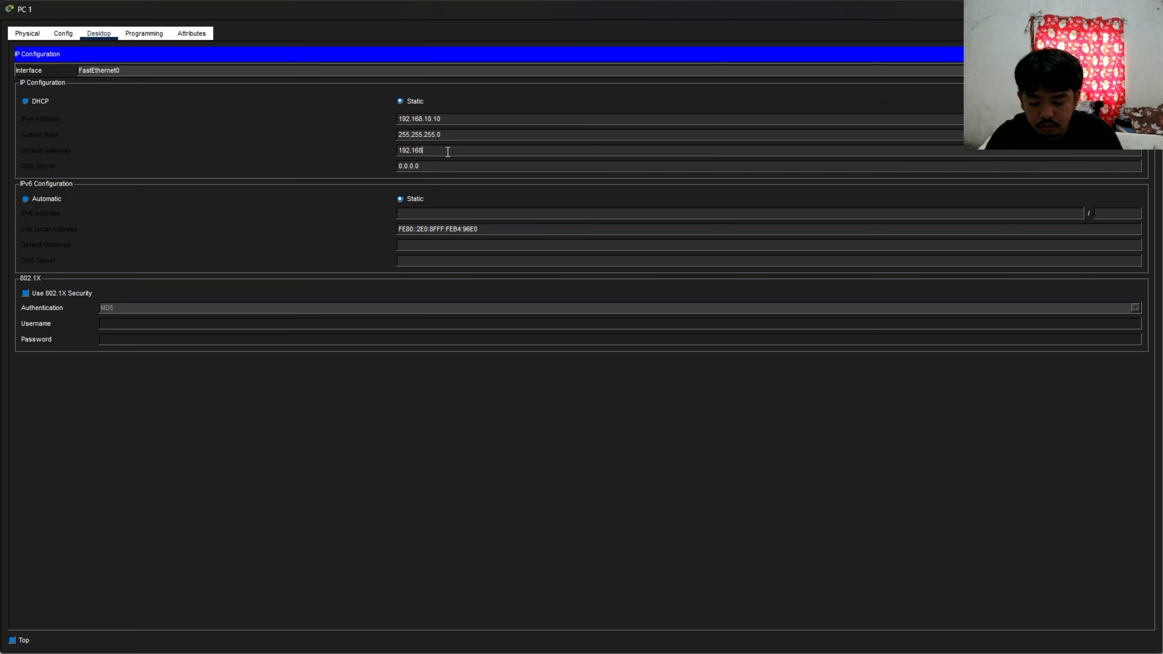
{"action": "type", "text": ".10.1"}
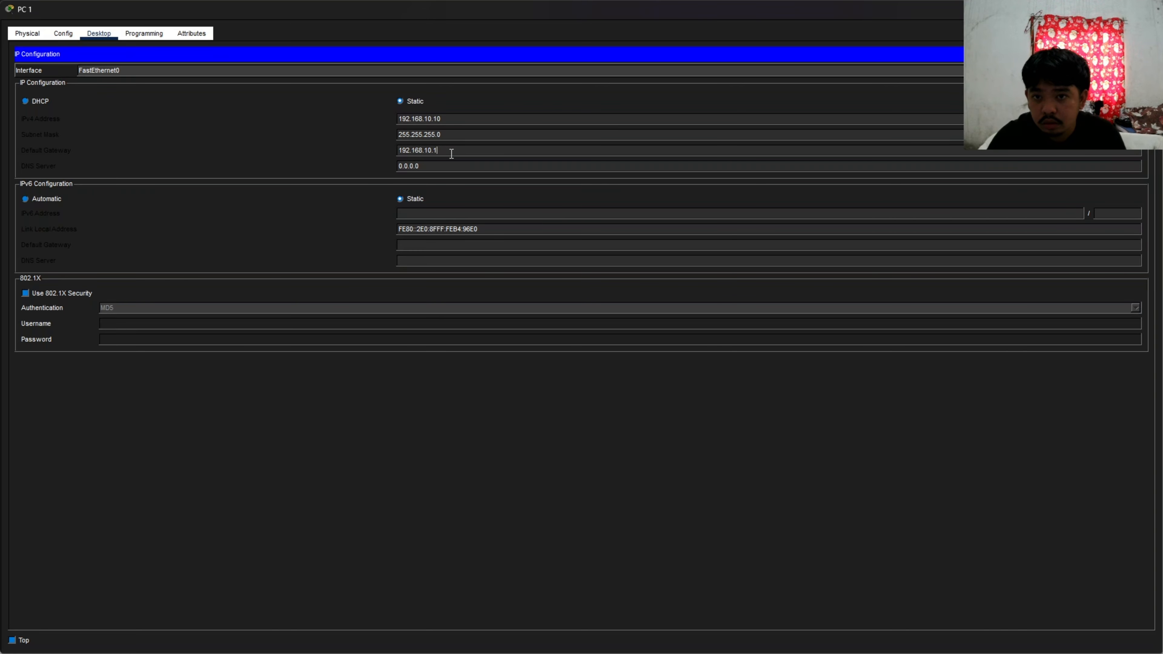
{"action": "left_click_drag", "start_coordinate": [449, 151], "coordinate": [400, 151]}
{"action": "key", "text": "ctrl+c"}
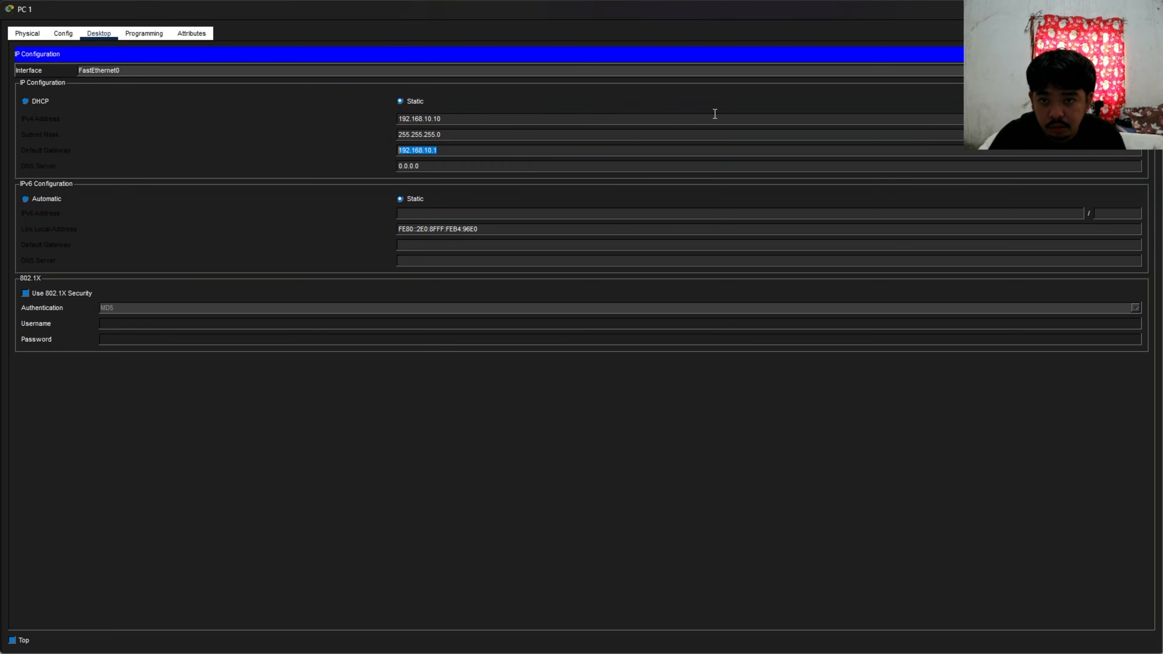
{"action": "left_click", "coordinate": [595, 150]}
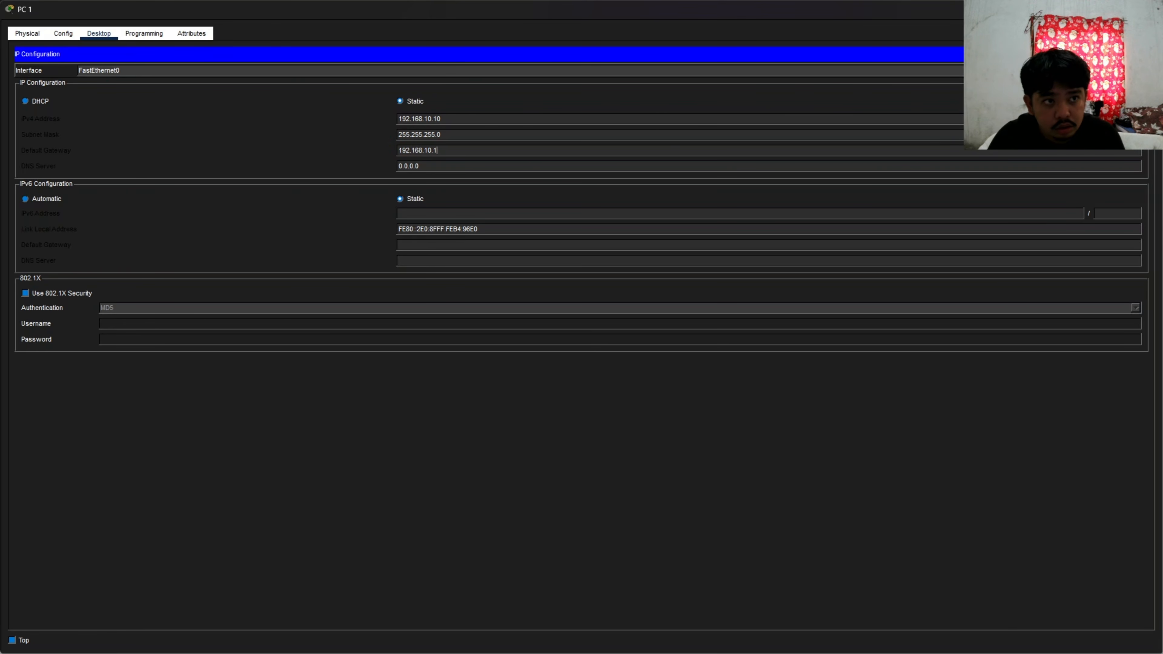
{"action": "left_click", "coordinate": [1151, 8]}
- Configure PC 2 with static IPv4 address 192.168.10.11, subnet mask 255.255.255.0 and default gateway 192.168.10.1
{"action": "left_click", "coordinate": [418, 264]}
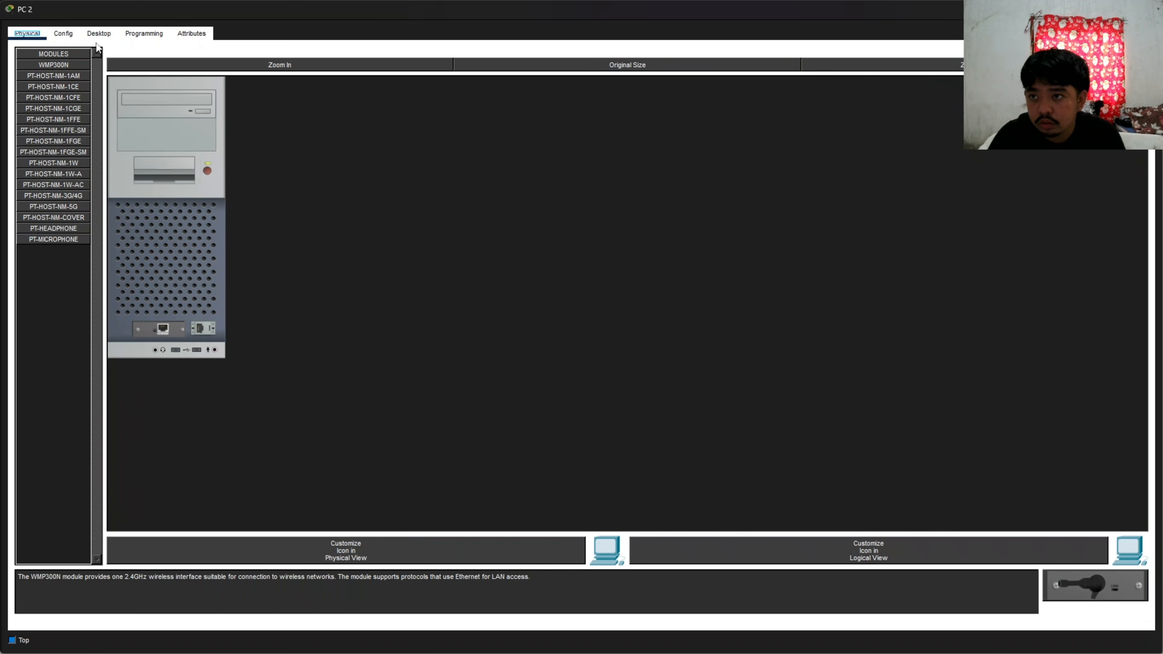
{"action": "left_click", "coordinate": [99, 34]}
{"action": "left_click", "coordinate": [128, 83]}
{"action": "left_click", "coordinate": [435, 151]}
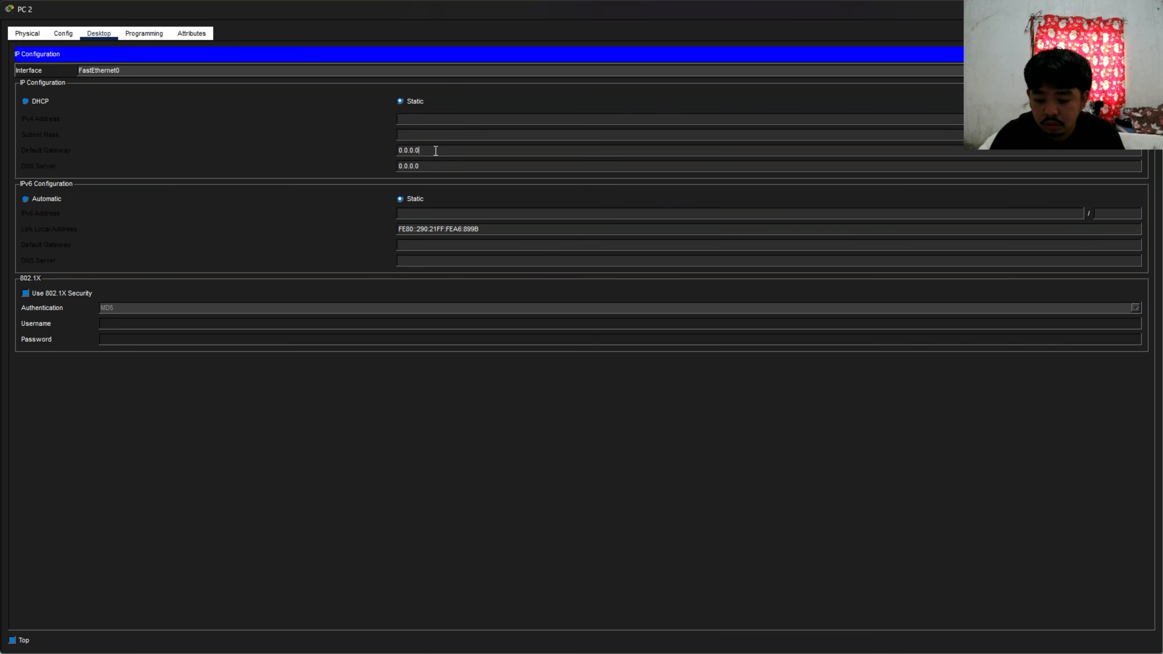
{"action": "key", "text": "ctrl+a"}
{"action": "key", "text": "ctrl+v"}
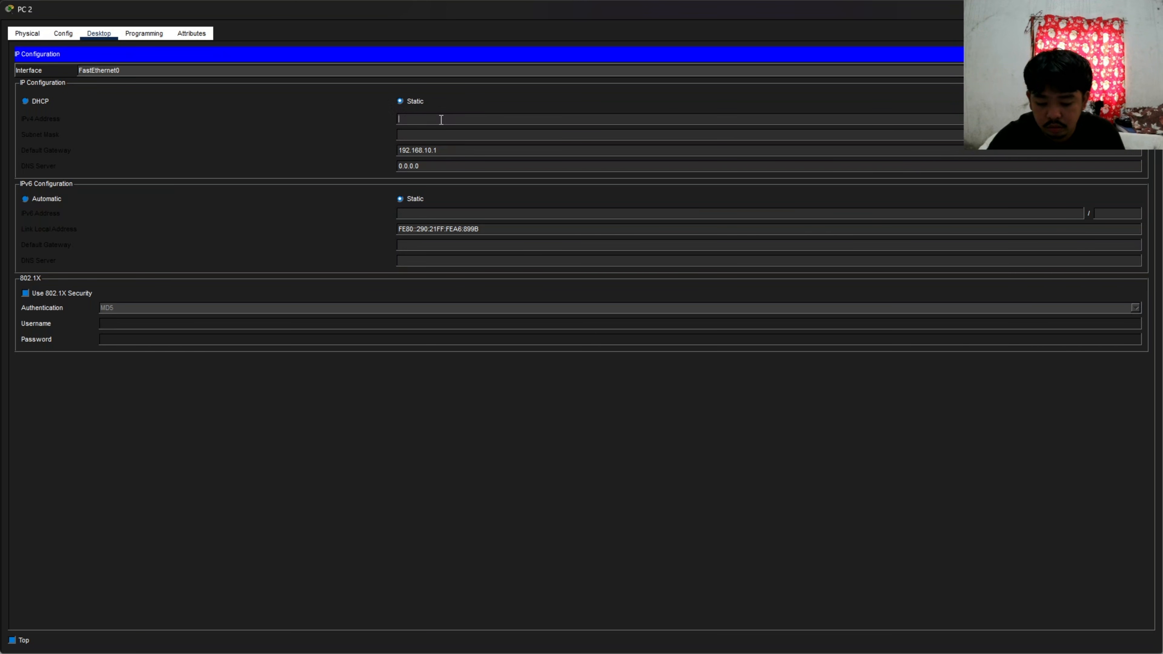
{"action": "key", "text": "ctrl+v"}
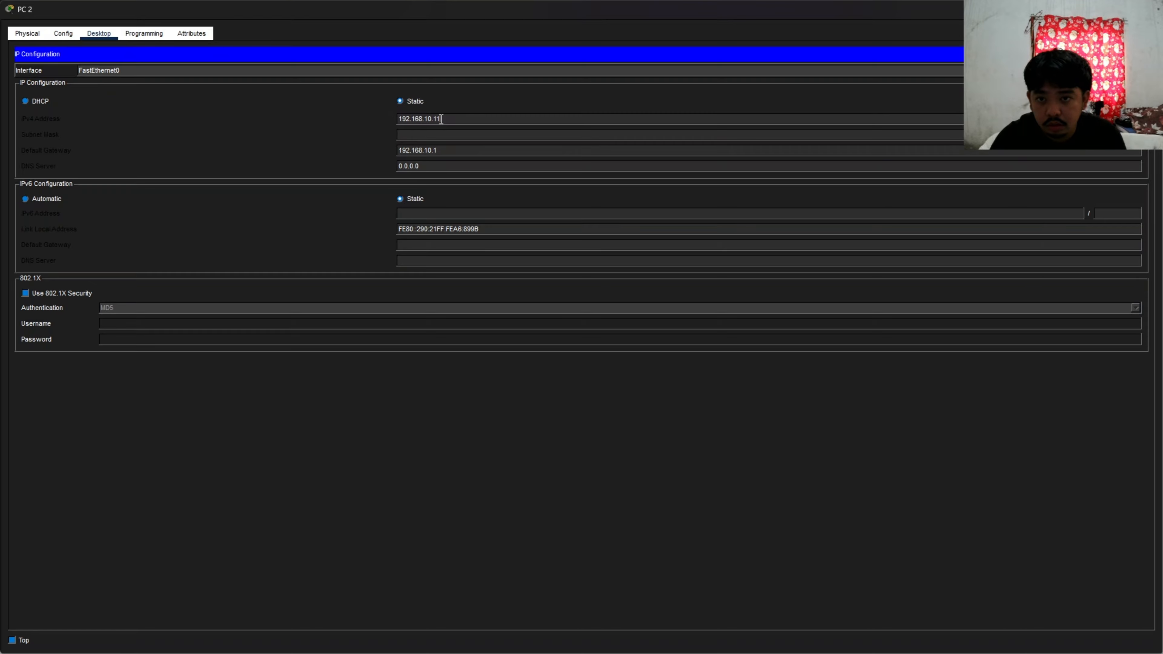
{"action": "key", "text": "Tab"}
{"action": "double_click", "coordinate": [430, 135]}
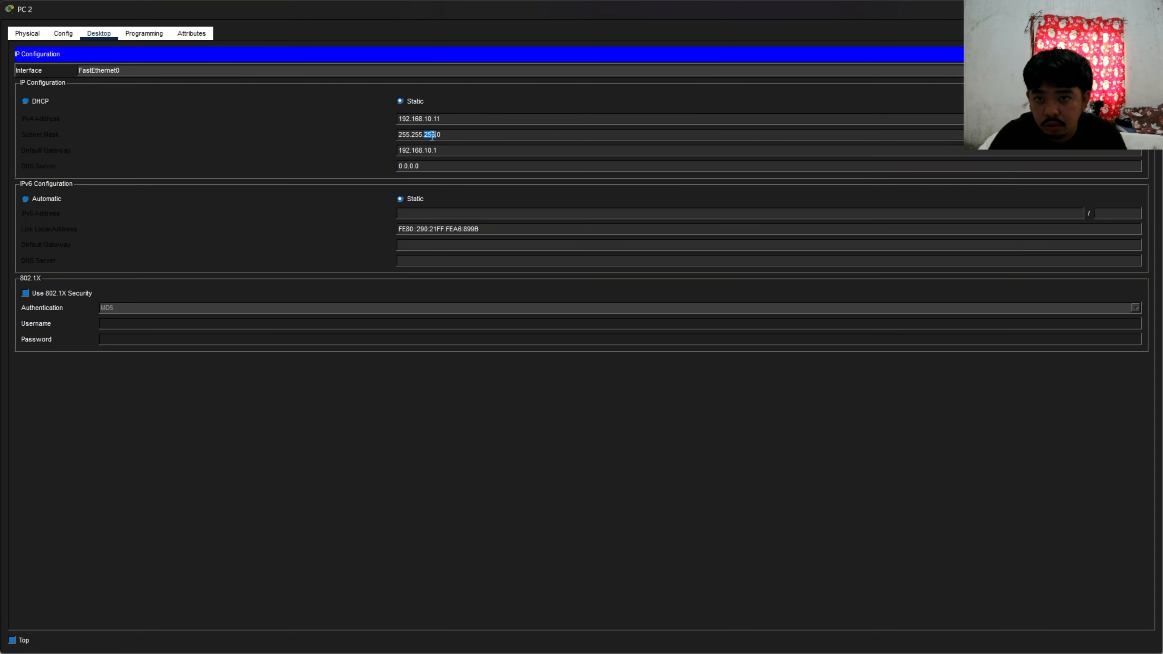
{"action": "left_click", "coordinate": [455, 137]}
{"action": "left_click", "coordinate": [1150, 9]}
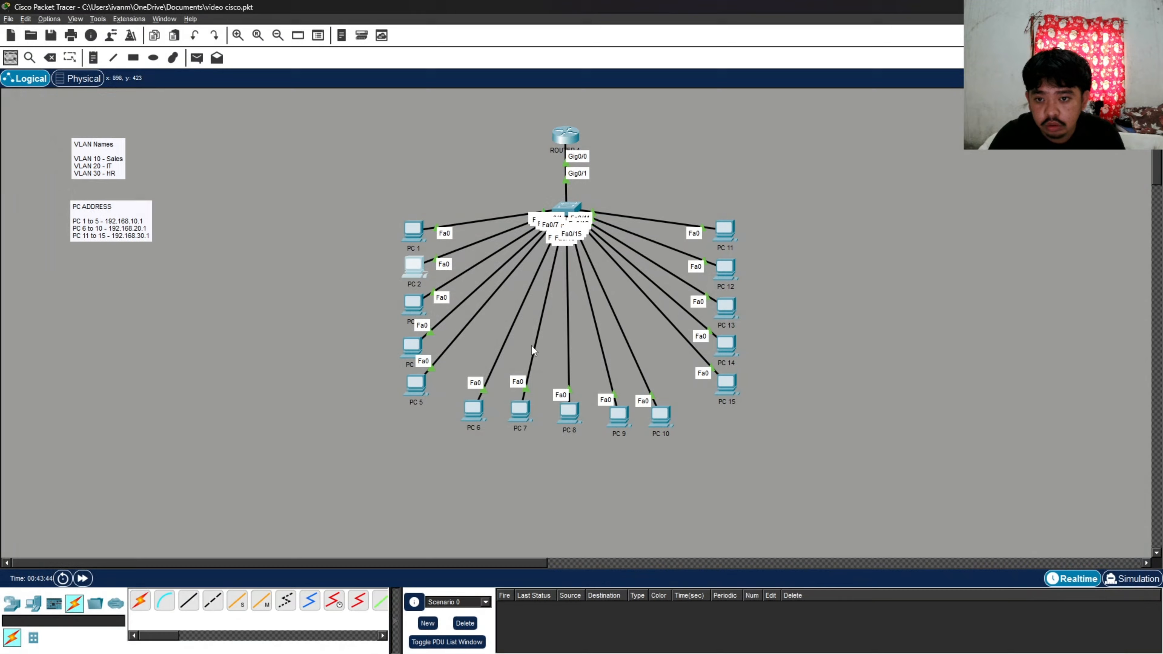
- Configure PC 3 with static IPv4 address 192.168.10.12, subnet mask 255.255.255.0 and default gateway 192.168.10.1
{"action": "left_click", "coordinate": [415, 302]}
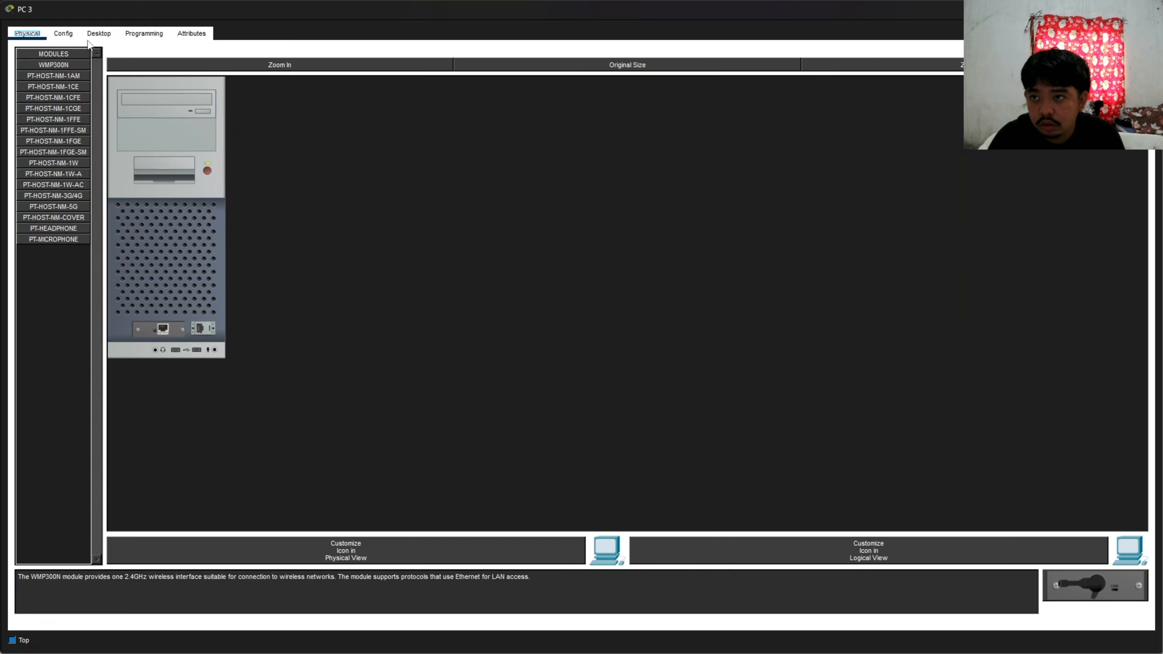
{"action": "left_click", "coordinate": [99, 33]}
{"action": "left_click", "coordinate": [124, 82]}
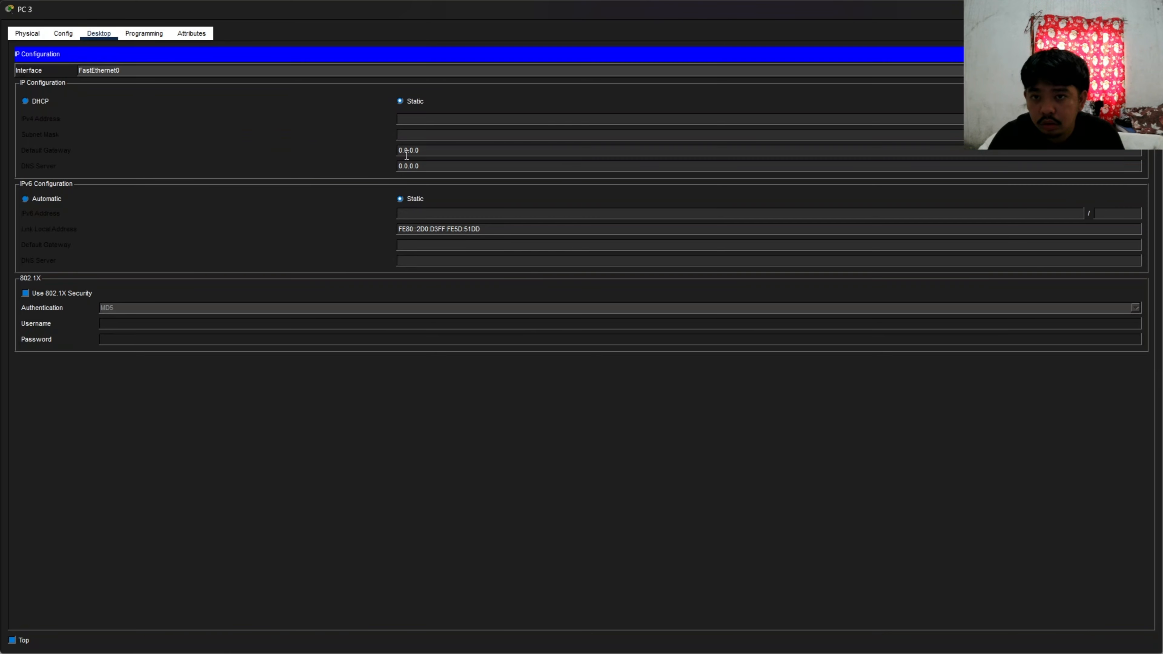
{"action": "triple_click", "coordinate": [422, 151]}
{"action": "type", "text": "192.168.10.1"}
{"action": "left_click", "coordinate": [431, 120]}
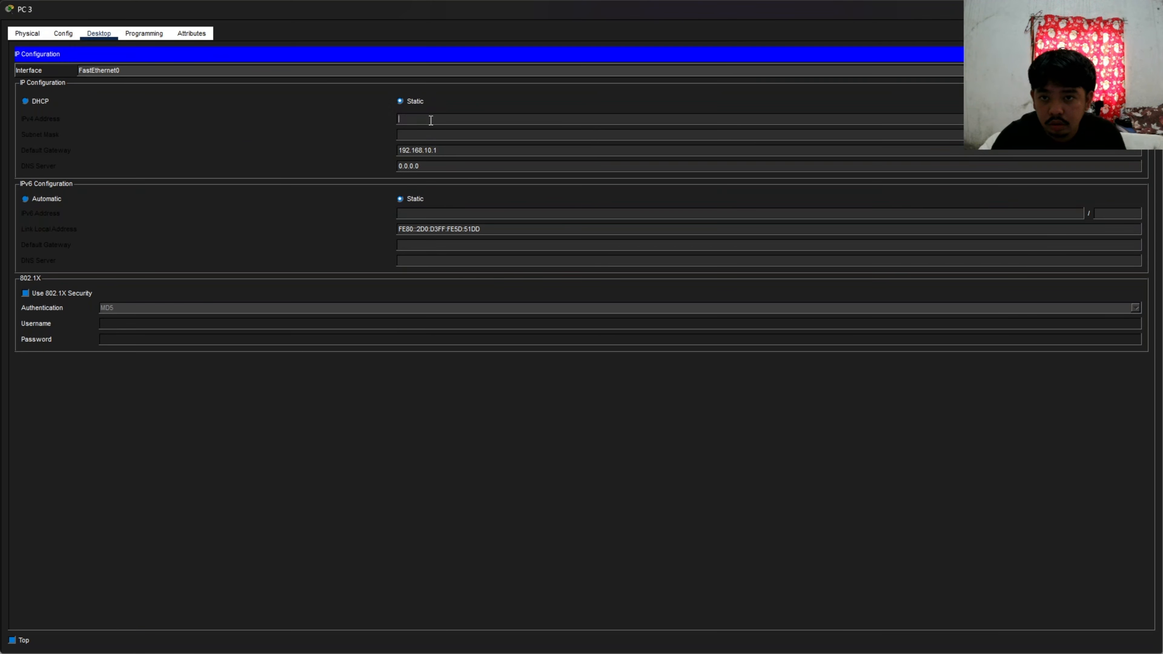
{"action": "key", "text": "ctrl+v"}
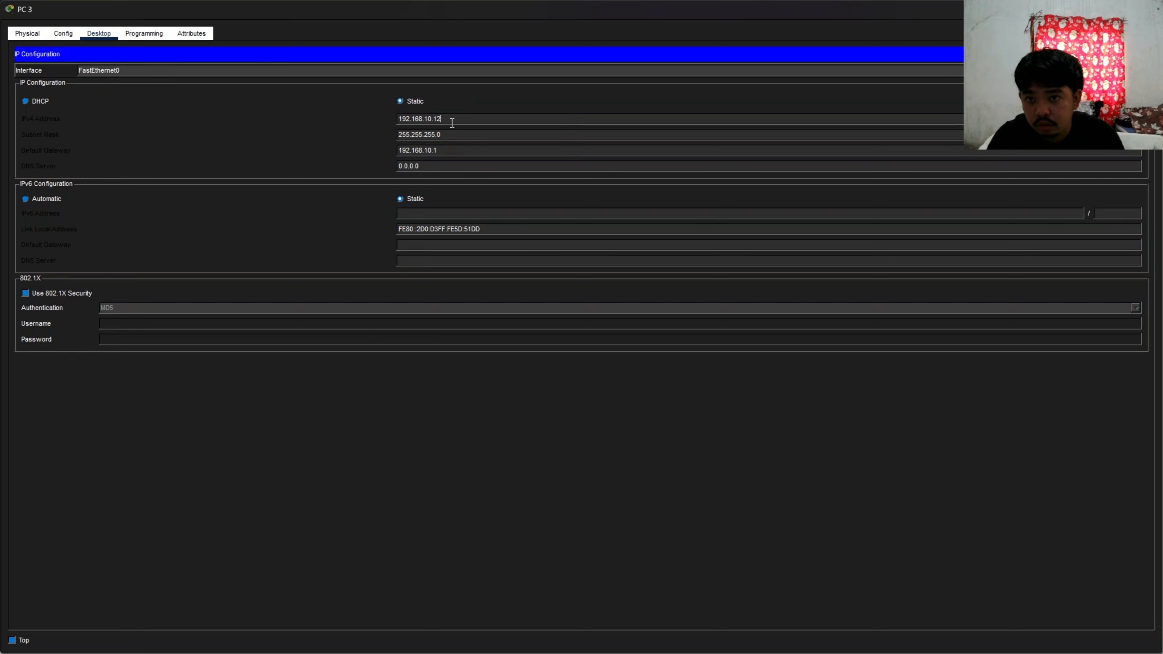
{"action": "left_click", "coordinate": [1151, 9]}
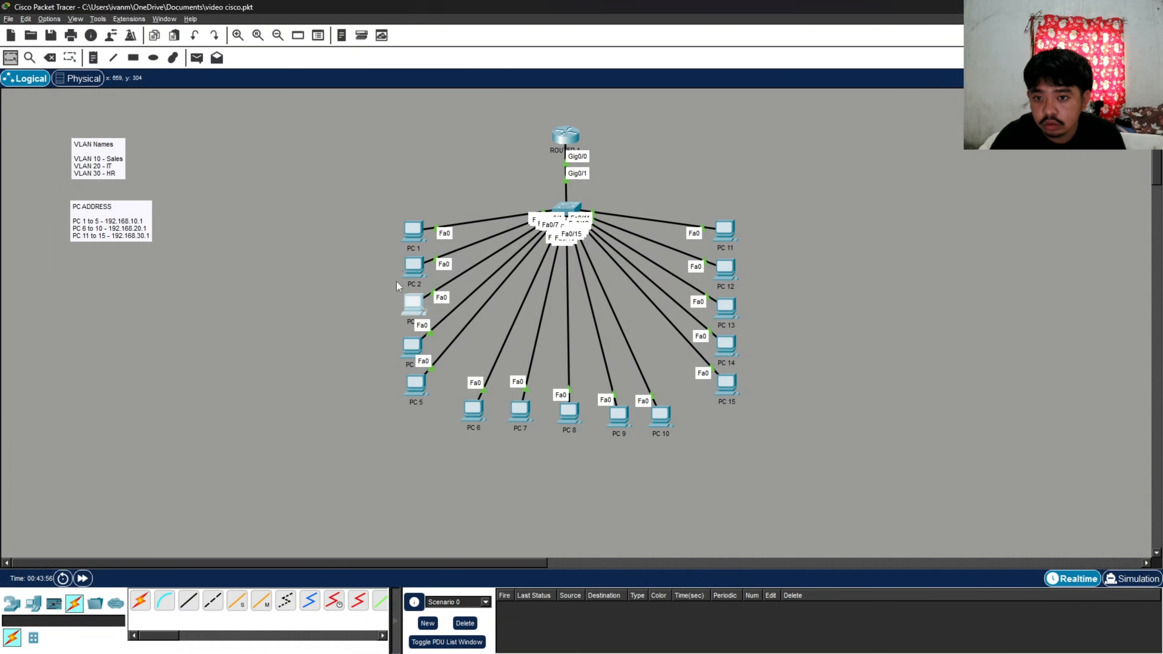
- Configure PC 4 with static IPv4 address 192.168.10.13, subnet mask 255.255.255.0 and default gateway 192.168.10.1
{"action": "left_click", "coordinate": [413, 342]}
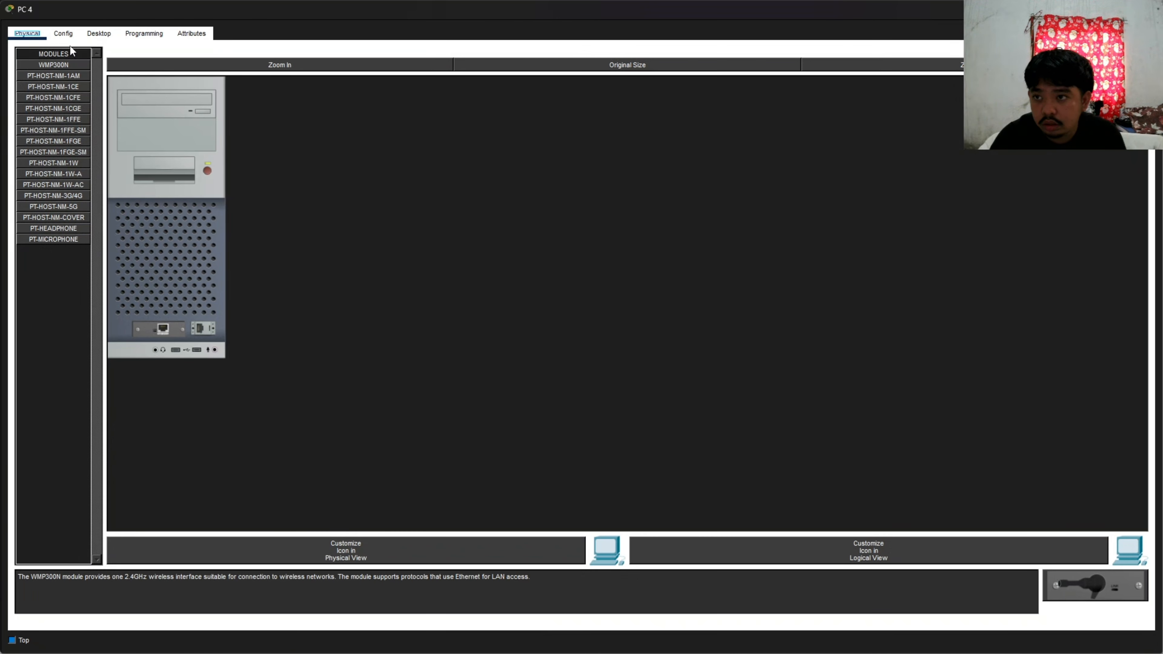
{"action": "left_click", "coordinate": [107, 39]}
{"action": "left_click", "coordinate": [134, 81]}
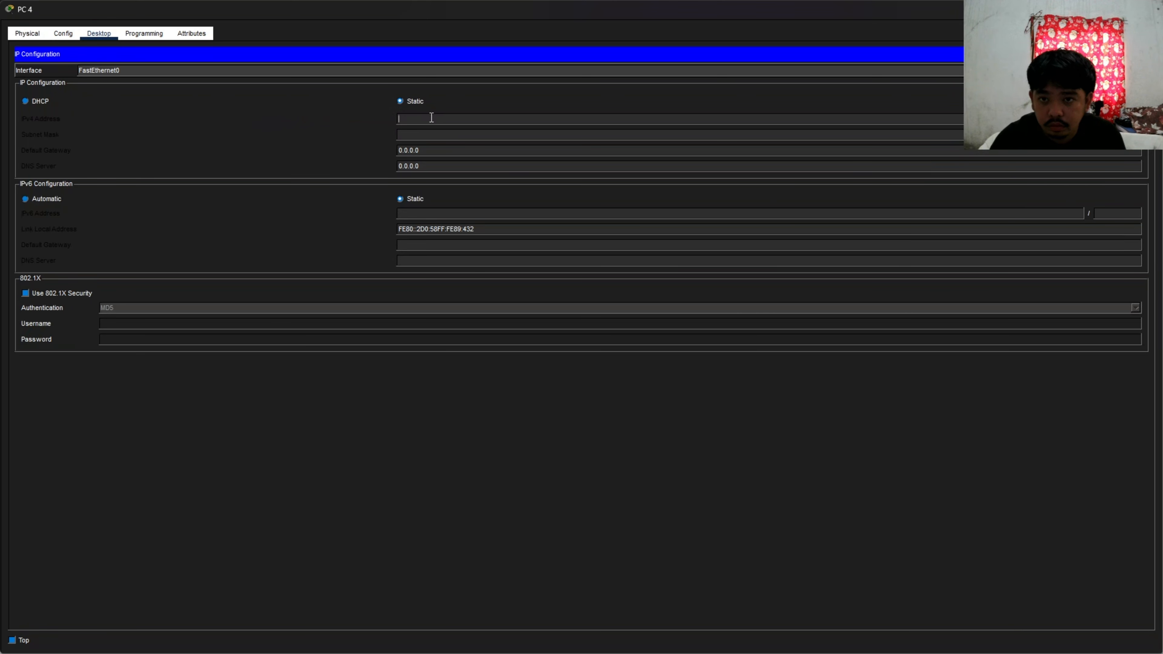
{"action": "type", "text": "192.168.10.13"}
{"action": "left_click", "coordinate": [461, 150]}
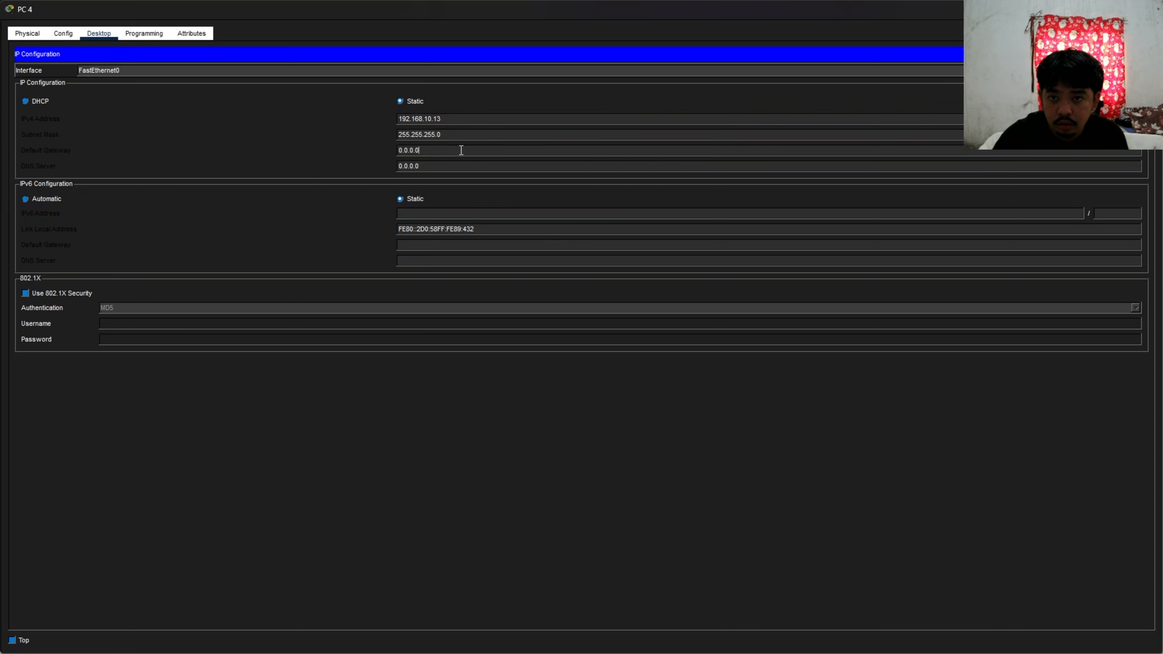
{"action": "double_click", "coordinate": [461, 150]}
{"action": "type", "text": "192.168.10.1"}
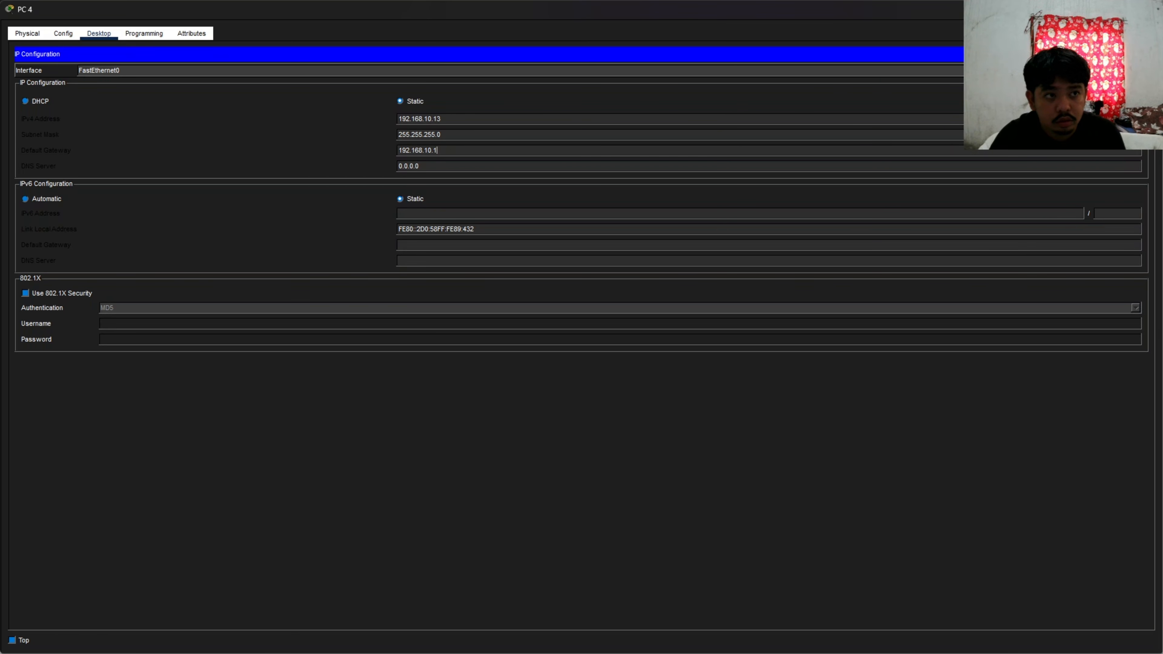
{"action": "left_click", "coordinate": [1151, 9]}
- Configure PC 5 with static IPv4 address 192.168.10.14, subnet mask 255.255.255.0 and default gateway 192.168.10.1
{"action": "left_click", "coordinate": [416, 389]}
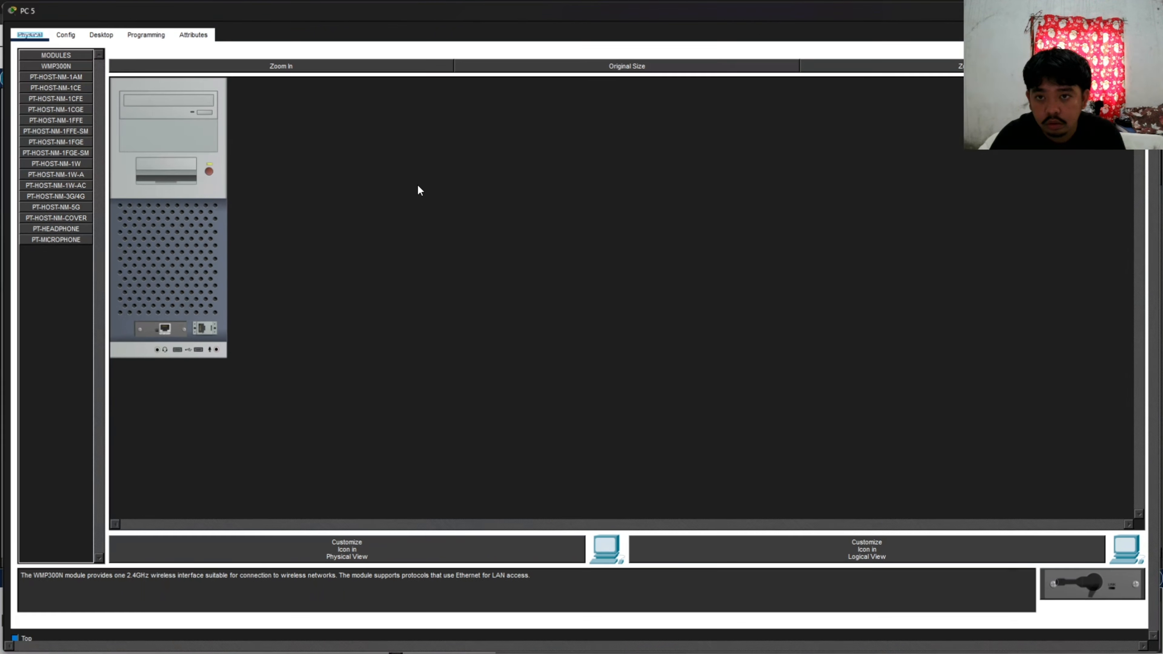
{"action": "left_click", "coordinate": [99, 33]}
{"action": "left_click", "coordinate": [128, 82]}
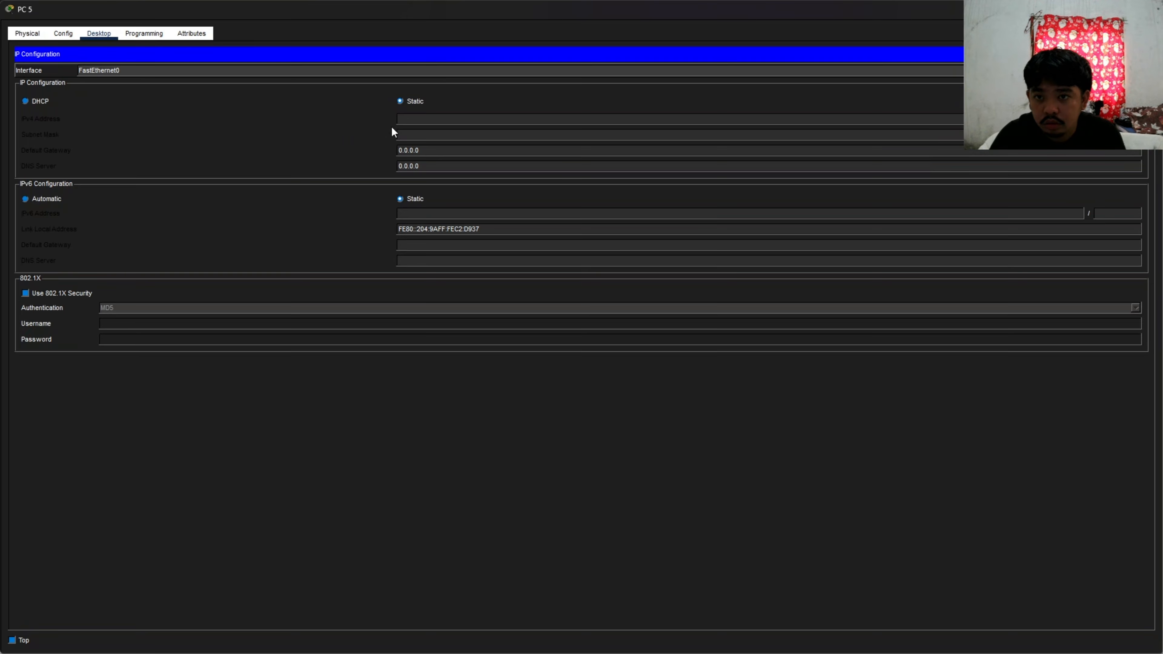
{"action": "left_click", "coordinate": [437, 120]}
{"action": "type", "text": "192.168.10.1"}
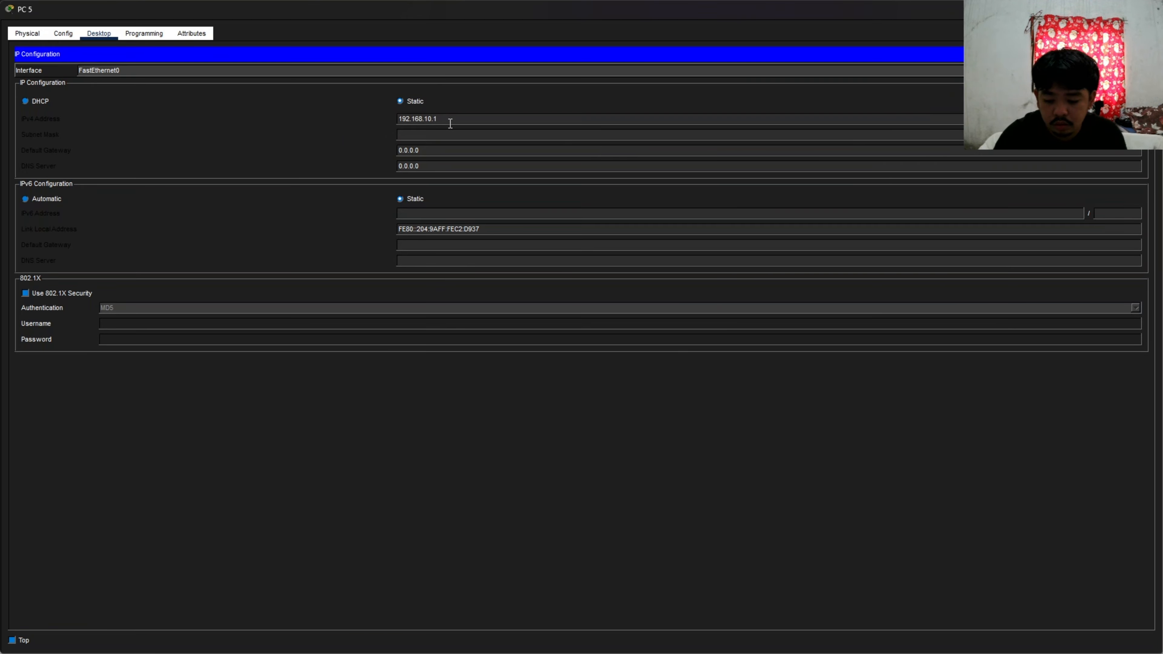
{"action": "type", "text": "4"}
{"action": "left_click", "coordinate": [450, 136]}
{"action": "double_click", "coordinate": [441, 150]}
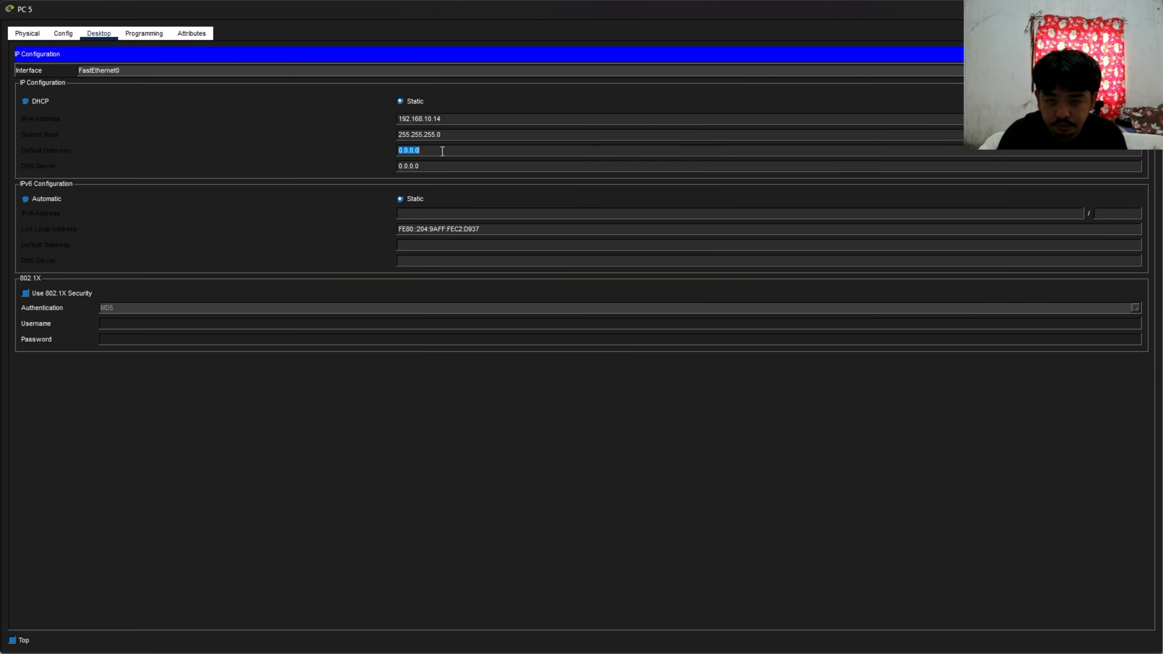
{"action": "key", "text": "ctrl+v"}
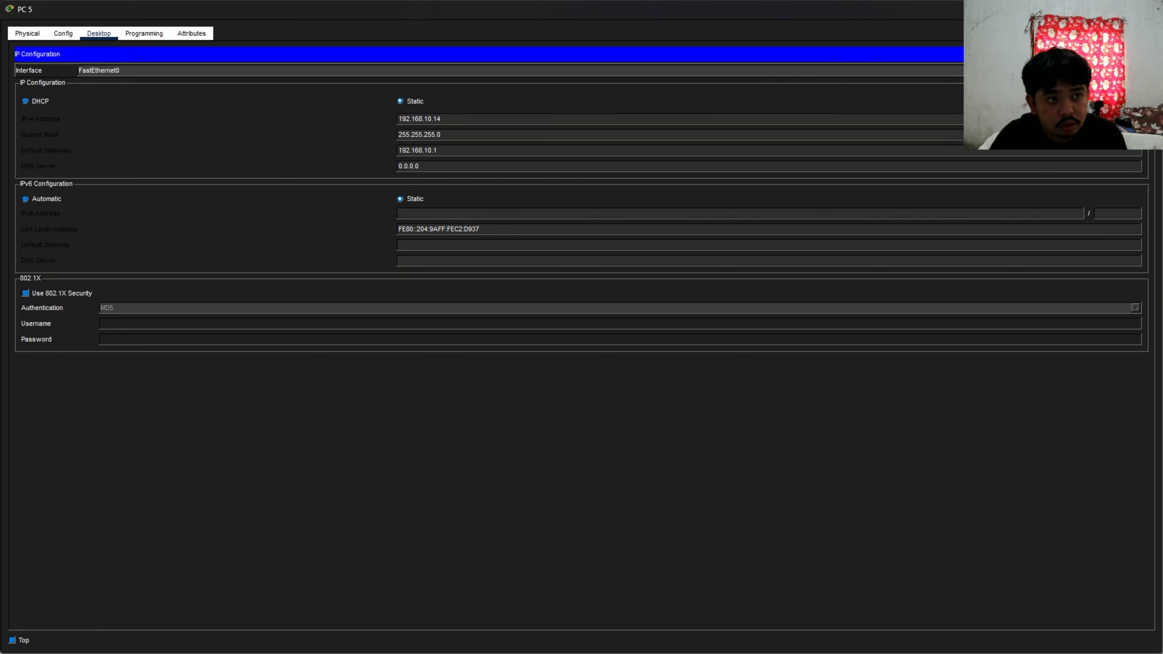
{"action": "left_click", "coordinate": [1152, 8]}
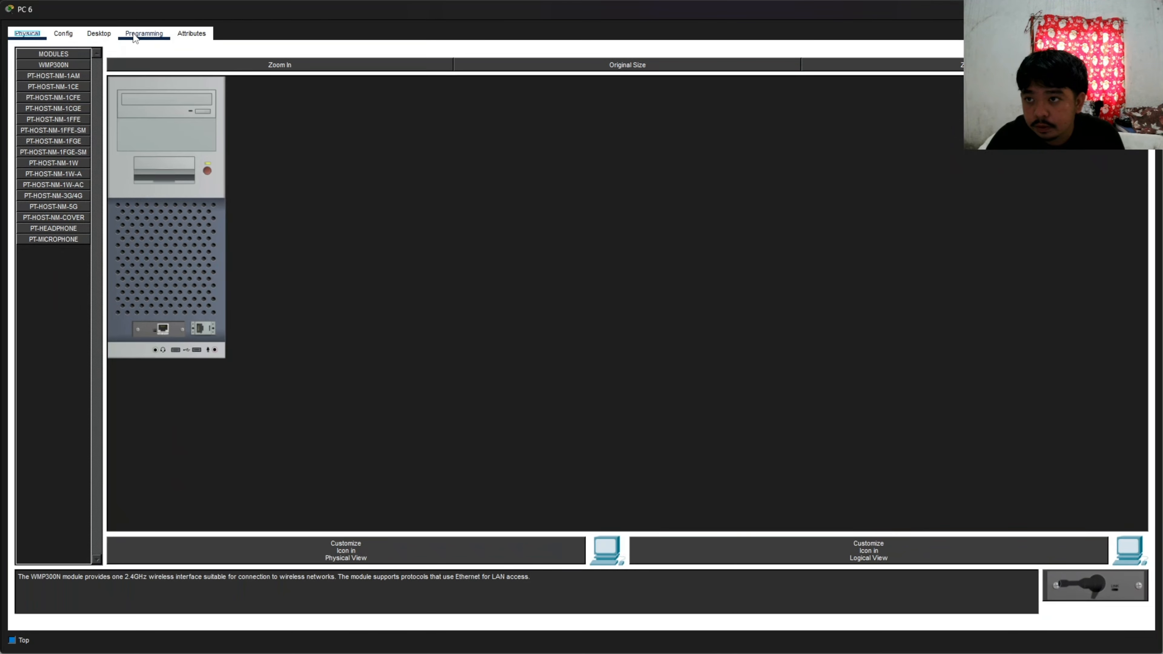
- Set PC 6's static IPv4 address to 192.168.20.10 and copy the address
{"action": "left_click", "coordinate": [99, 33]}
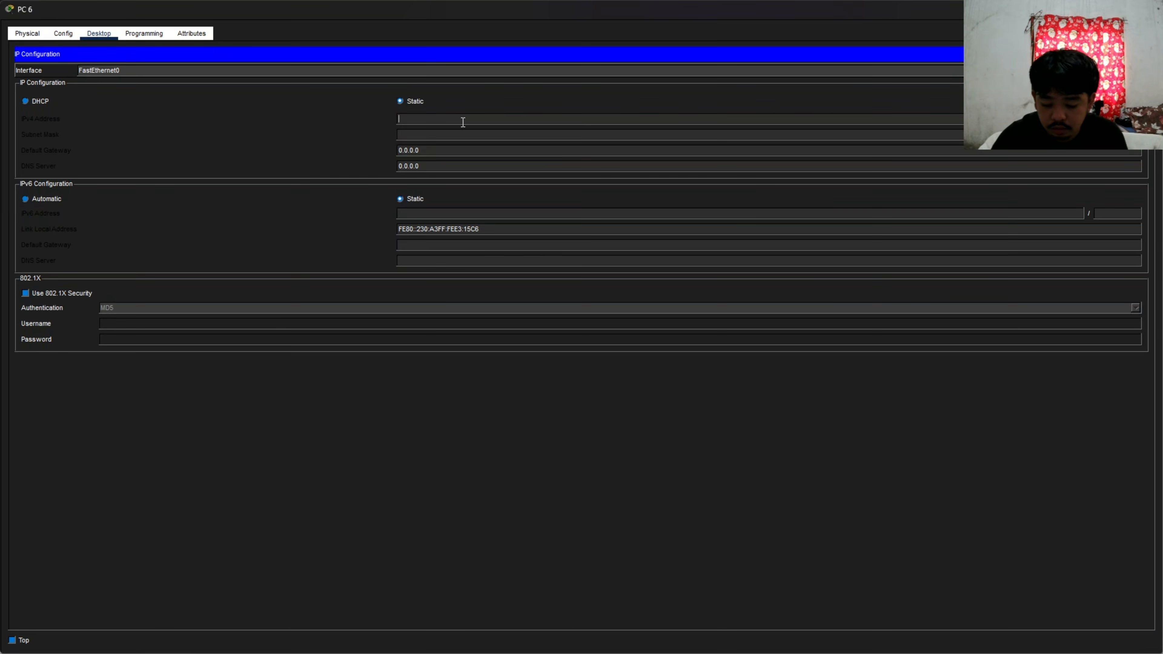
{"action": "type", "text": "192.168.10.1"}
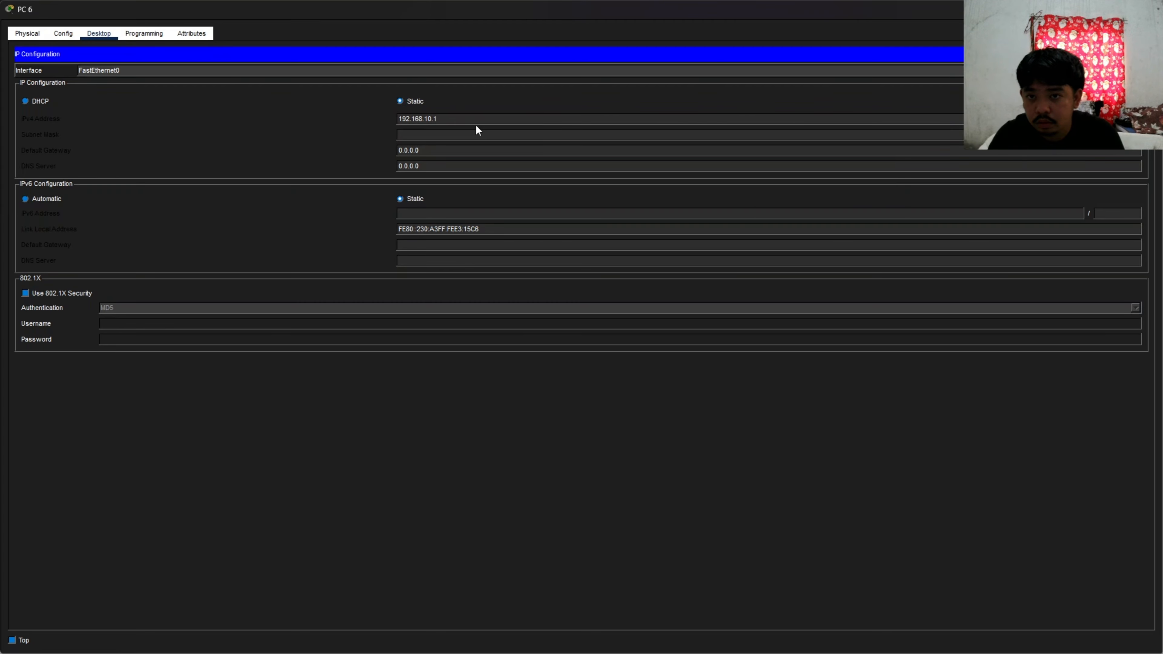
{"action": "left_click", "coordinate": [426, 120]}
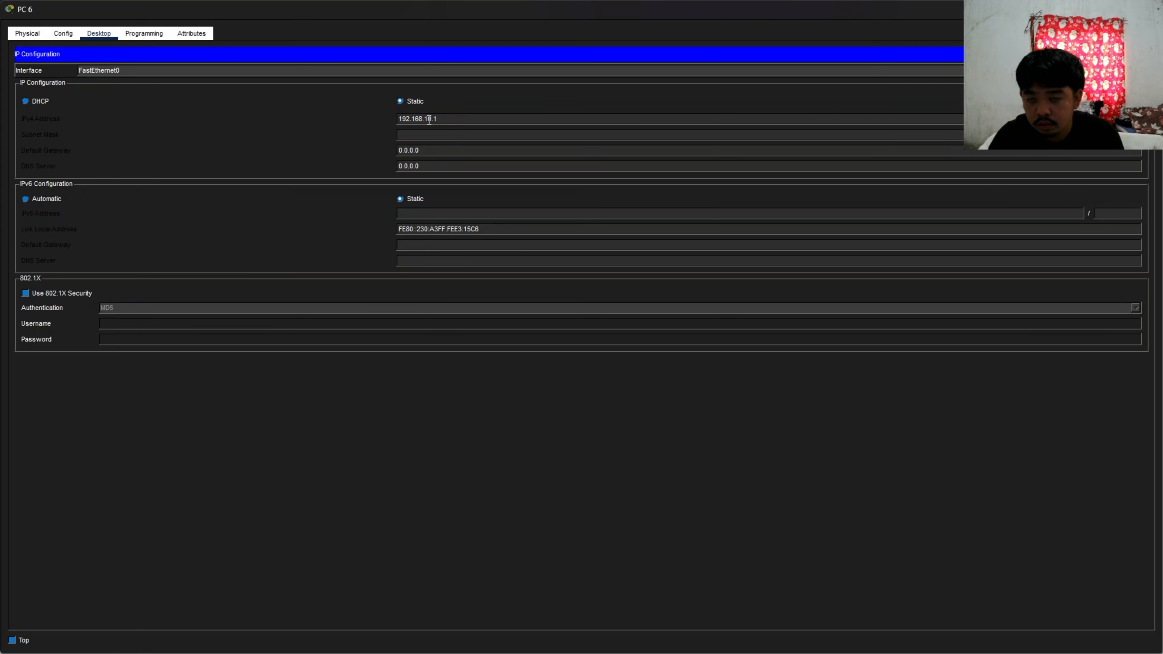
{"action": "key", "text": "BackSpace"}
{"action": "type", "text": "2"}
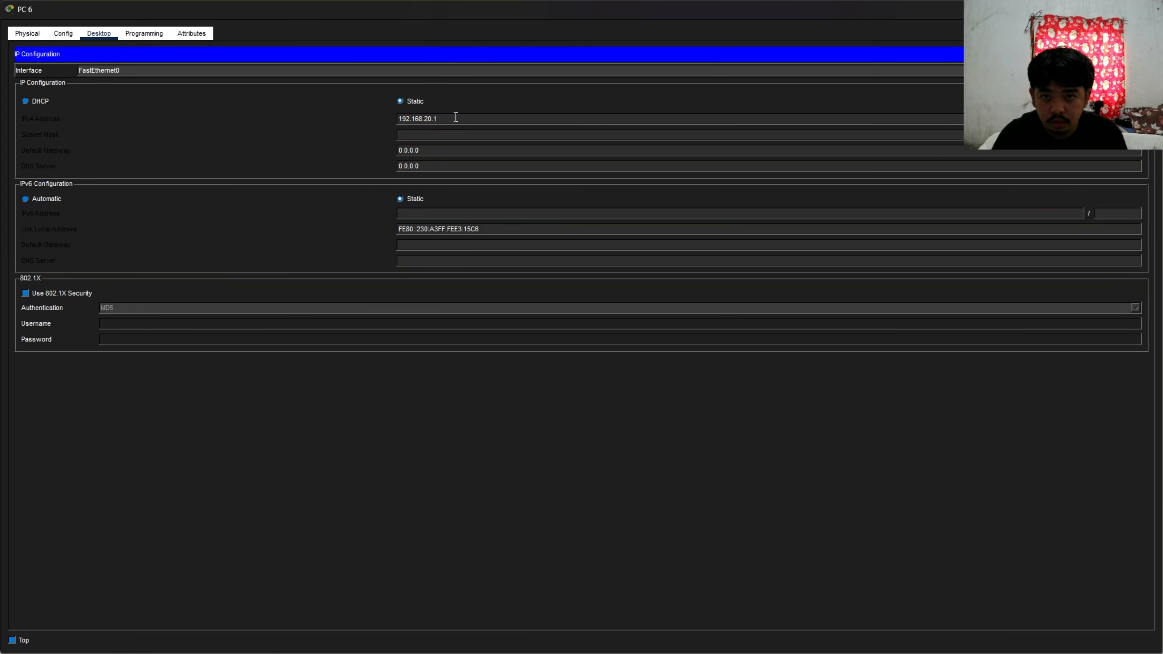
{"action": "double_click", "coordinate": [455, 117]}
{"action": "key", "text": "ctrl+c"}
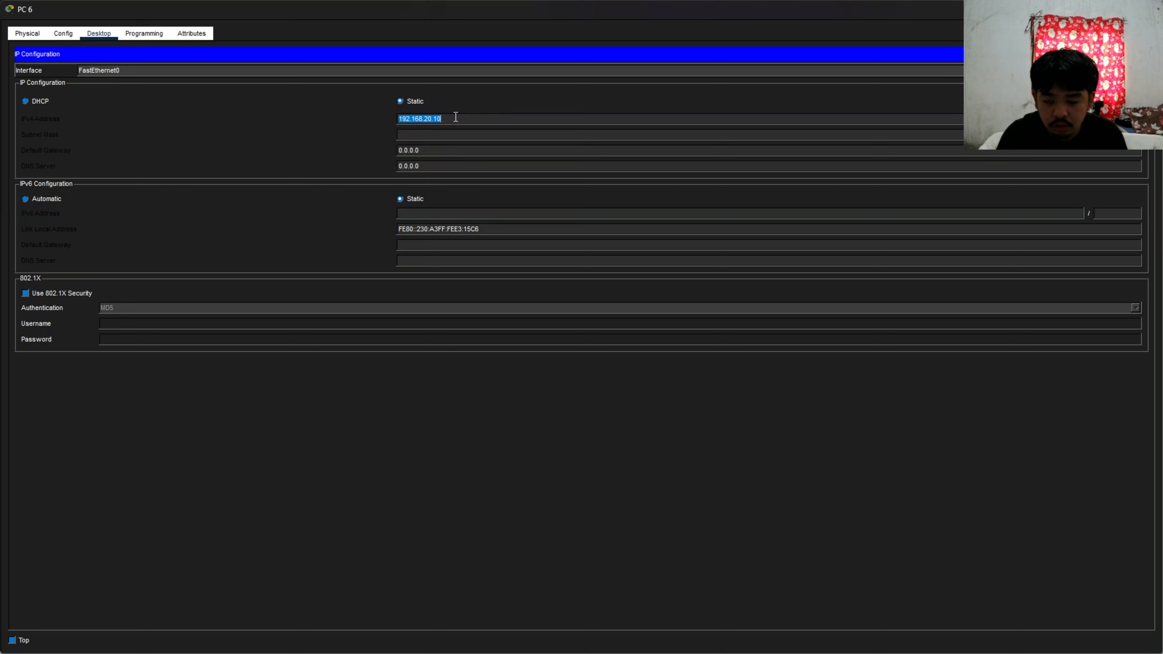
- Fill in PC 6's subnet mask 255.255.255.0, set its default gateway to 192.168.20.1 and copy the gateway address
{"action": "left_click", "coordinate": [440, 150]}
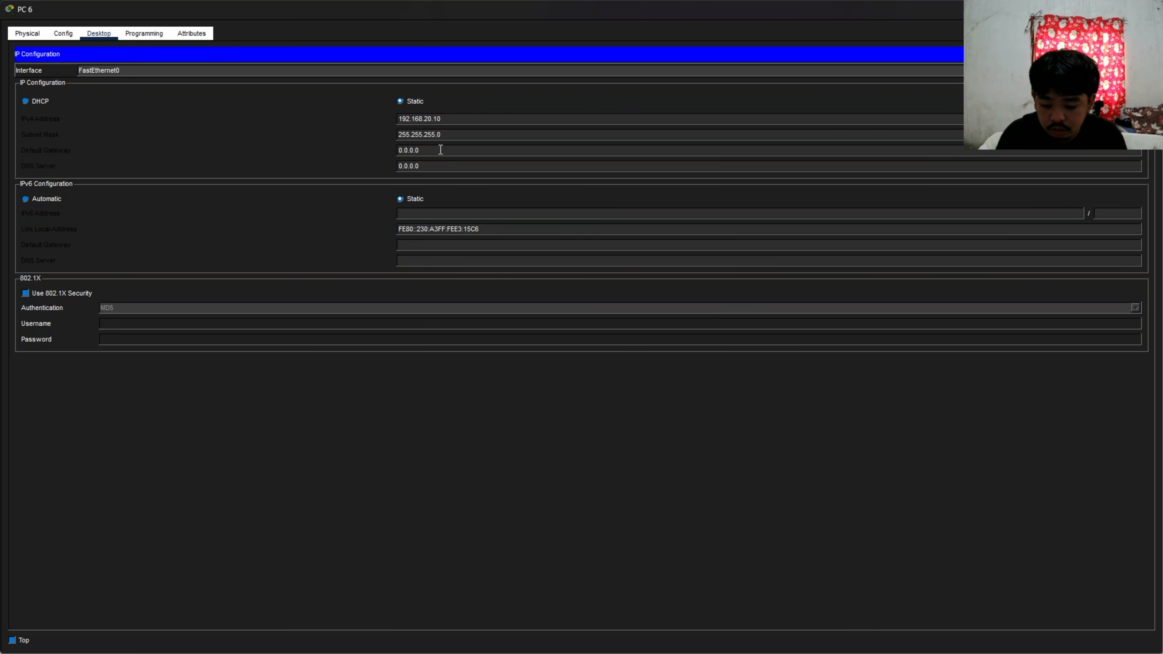
{"action": "double_click", "coordinate": [440, 150]}
{"action": "key", "text": "ctrl+v"}
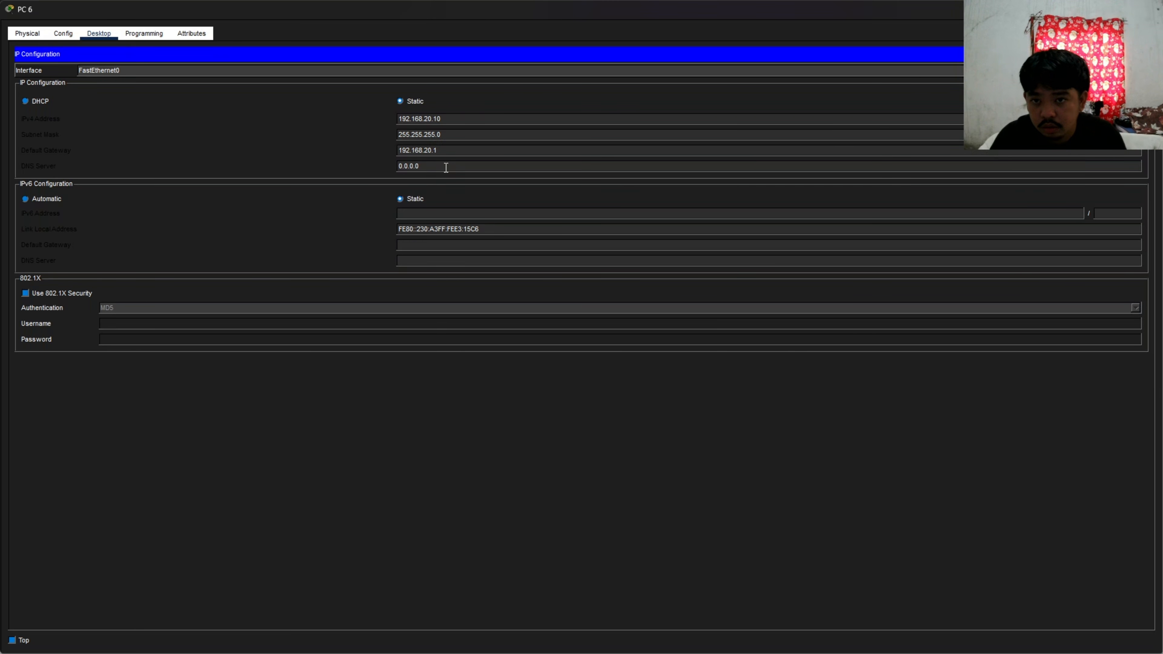
{"action": "double_click", "coordinate": [441, 150]}
{"action": "key", "text": "ctrl+c"}
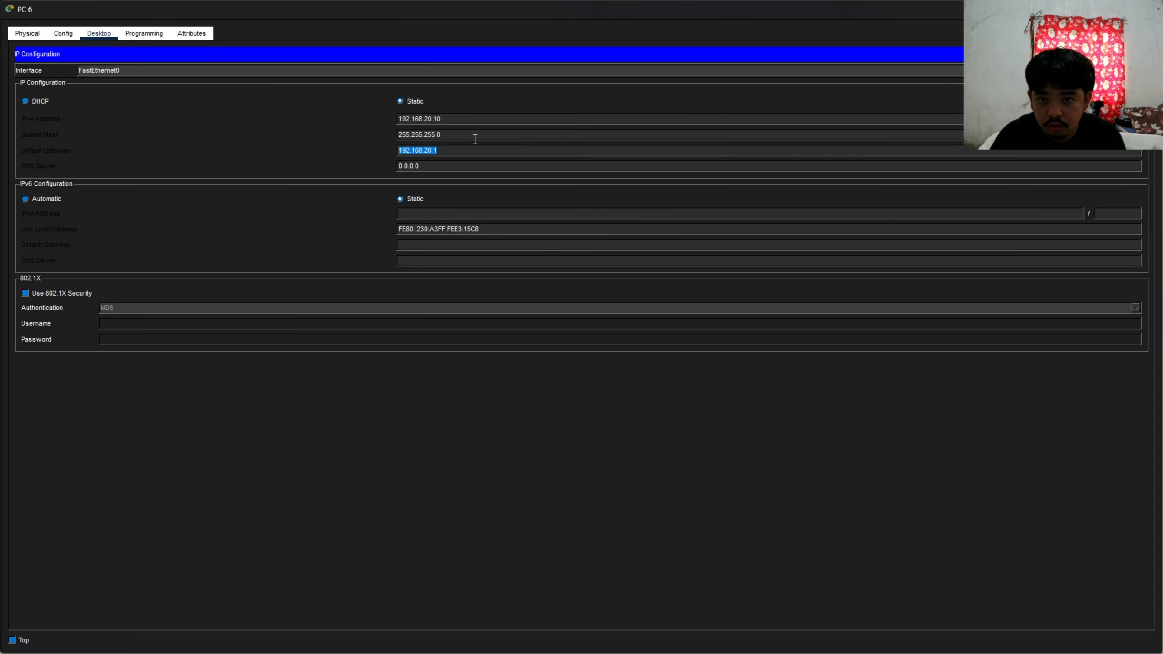
{"action": "left_click", "coordinate": [467, 149]}
{"action": "left_click", "coordinate": [1151, 10]}
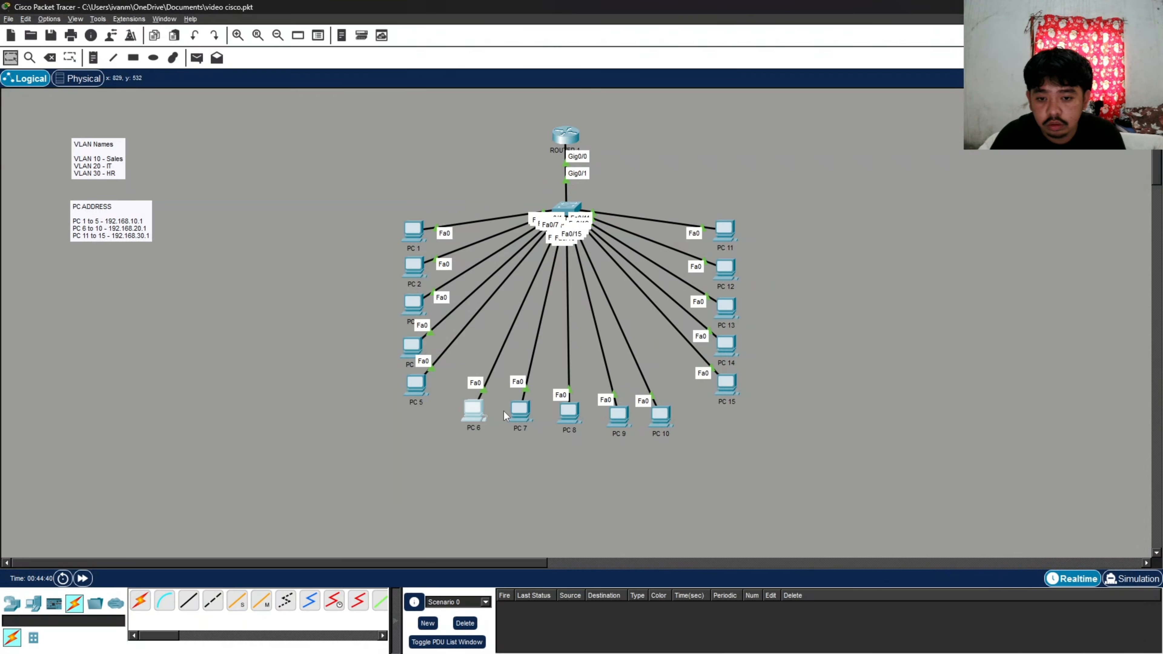
- Configure PC 7 with default gateway 192.168.20.1 and static IPv4 address 192.168.20.11, and fill in its subnet mask
{"action": "left_click", "coordinate": [515, 411]}
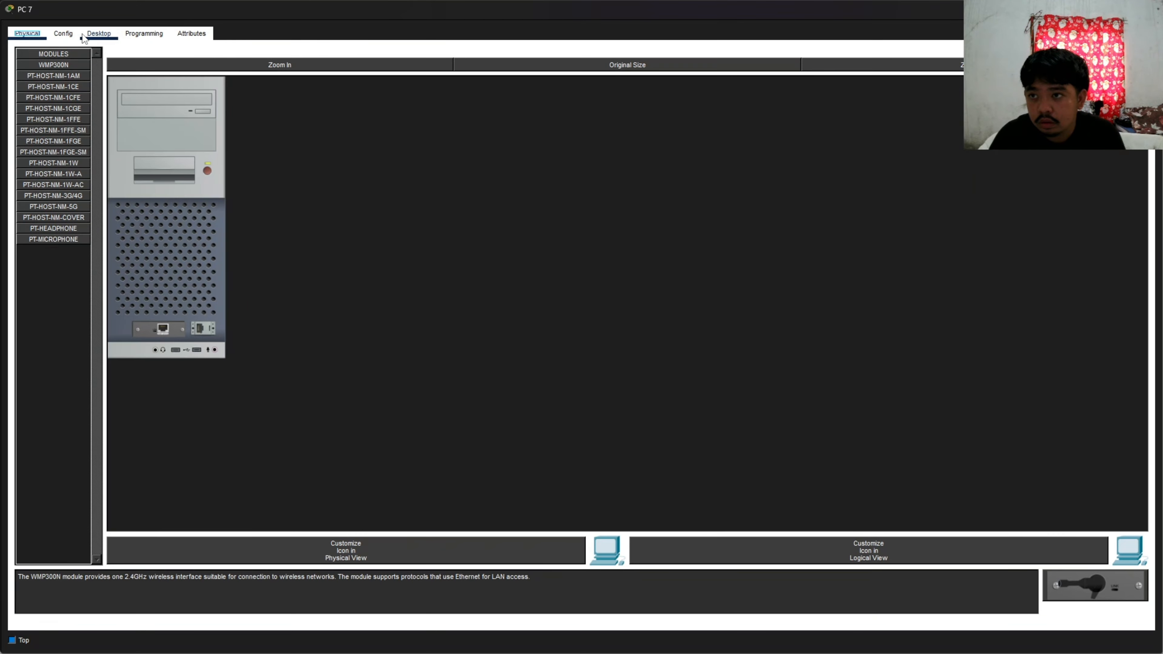
{"action": "left_click", "coordinate": [99, 33]}
{"action": "left_click", "coordinate": [125, 79]}
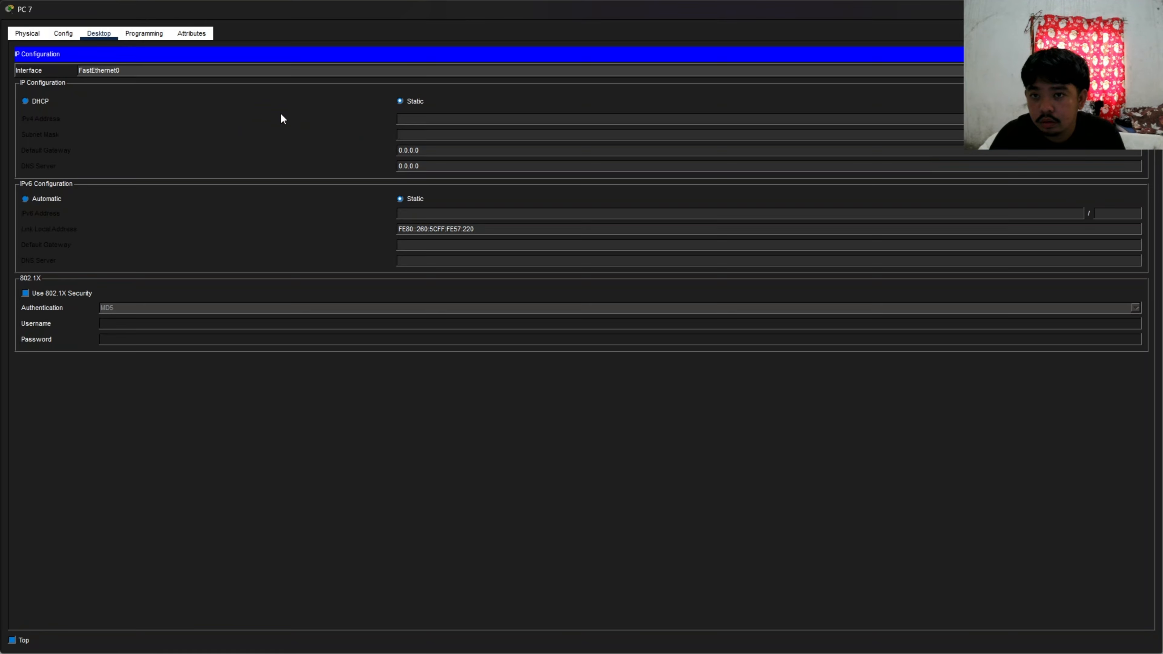
{"action": "double_click", "coordinate": [434, 151]}
{"action": "type", "text": "192.168.20.1"}
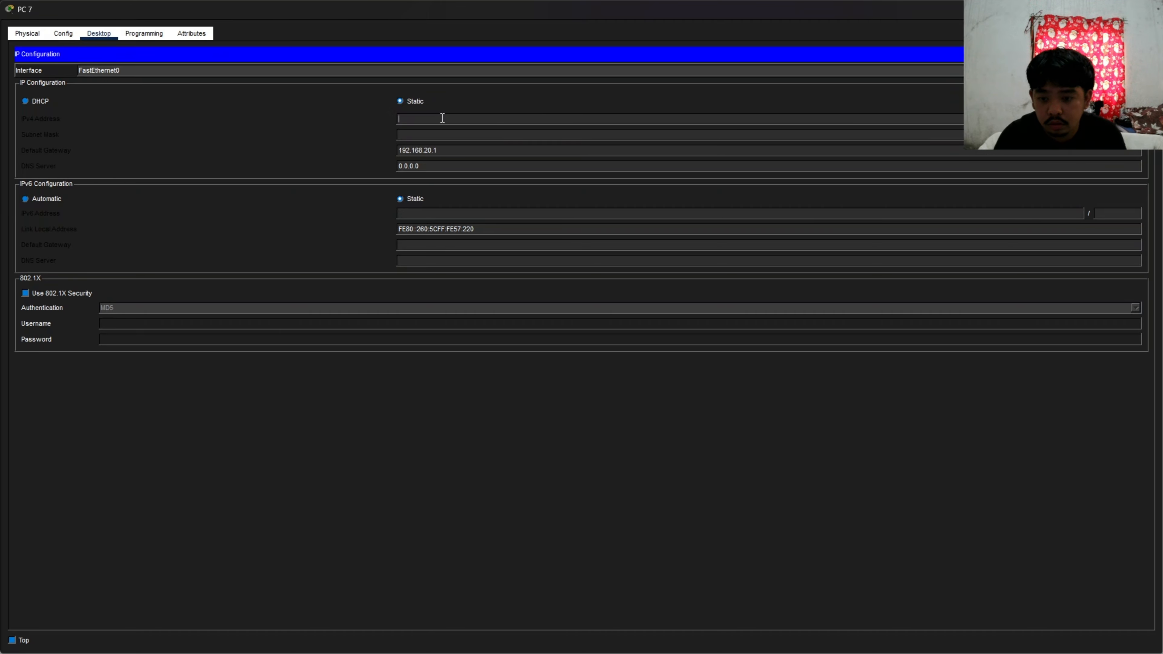
{"action": "key", "text": "ctrl+v"}
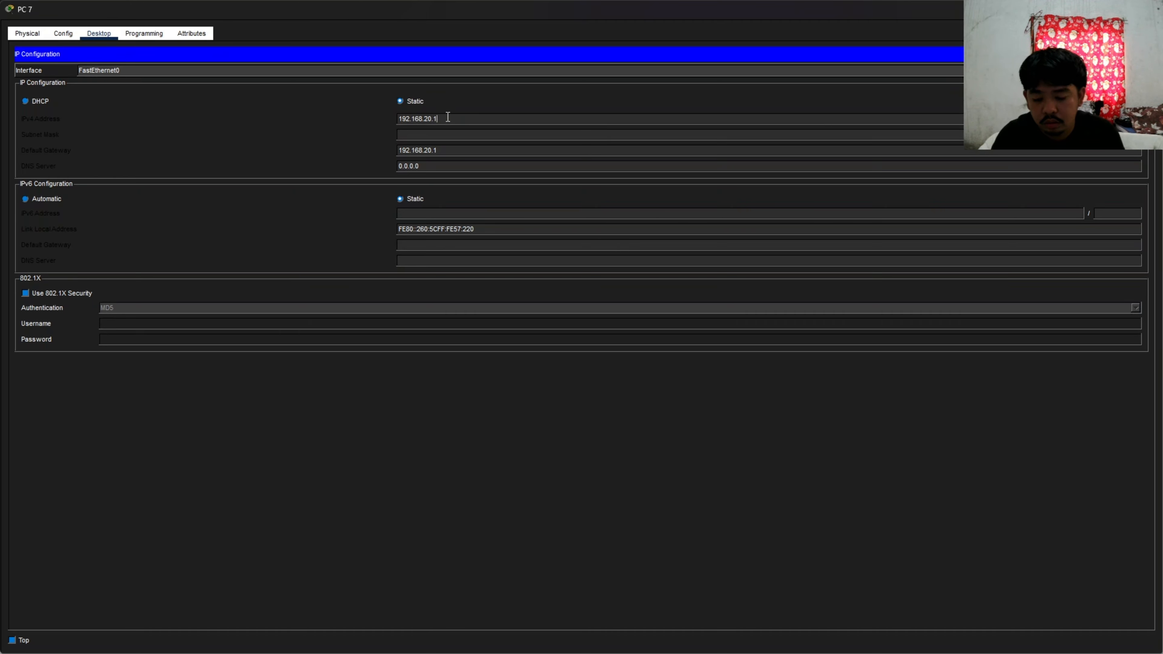
{"action": "type", "text": "1"}
{"action": "left_click", "coordinate": [586, 135]}
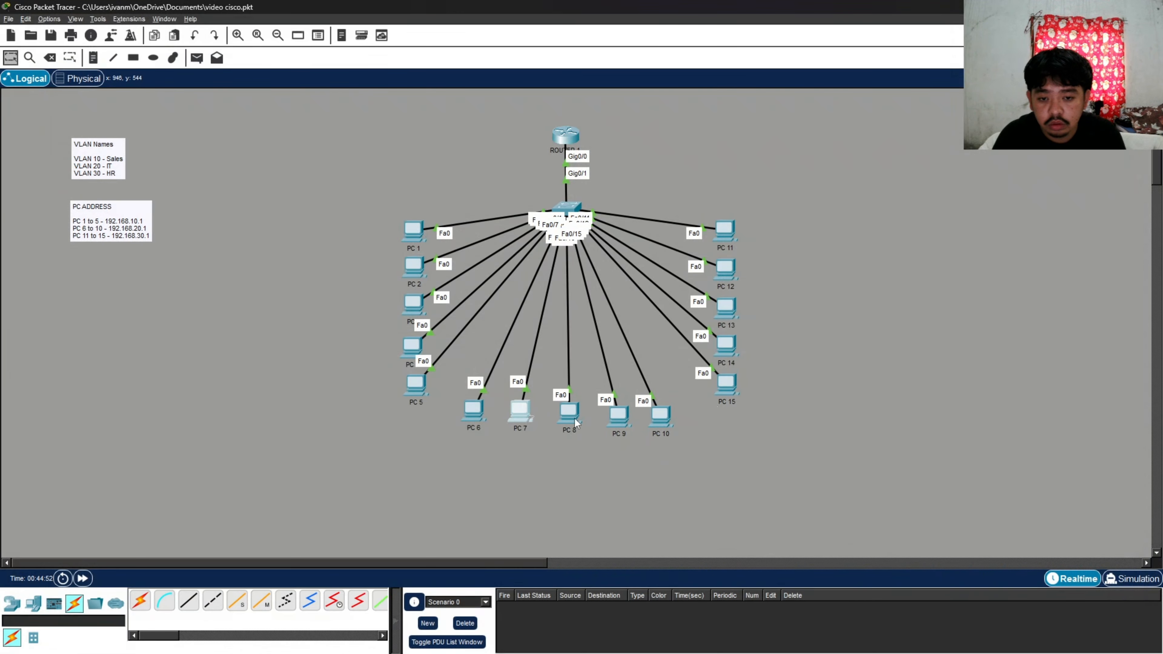
- Configure PC 8 with default gateway 192.168.20.1 and the next static IPv4 address after PC 7's in the same subnet
{"action": "left_click", "coordinate": [574, 422]}
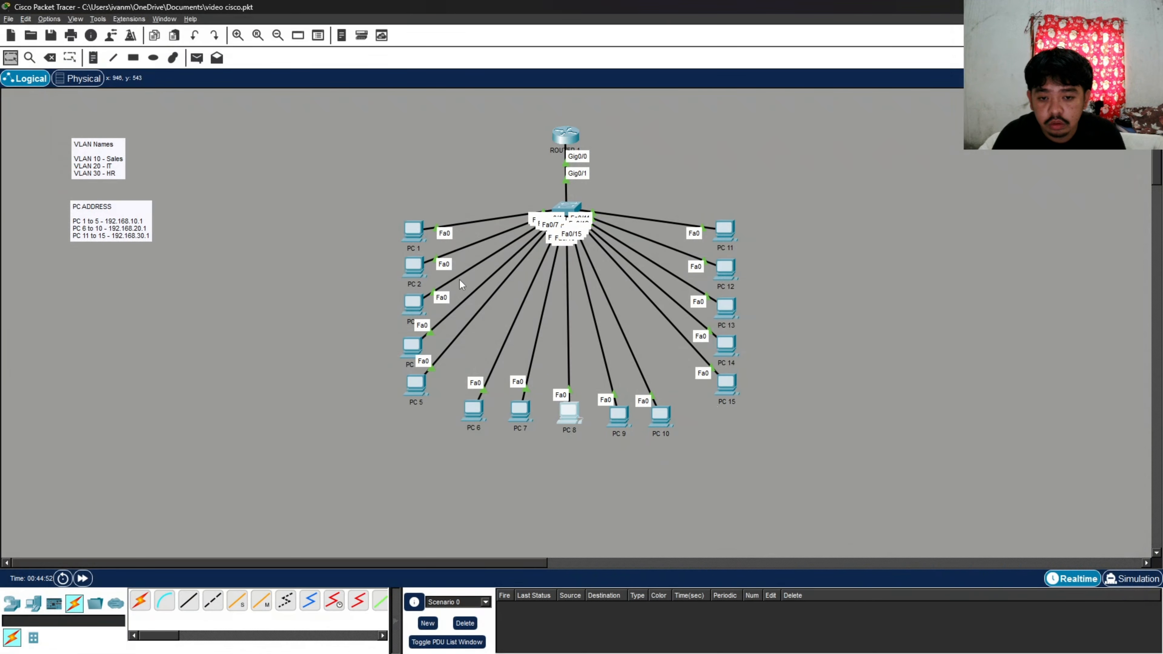
{"action": "left_click", "coordinate": [98, 33]}
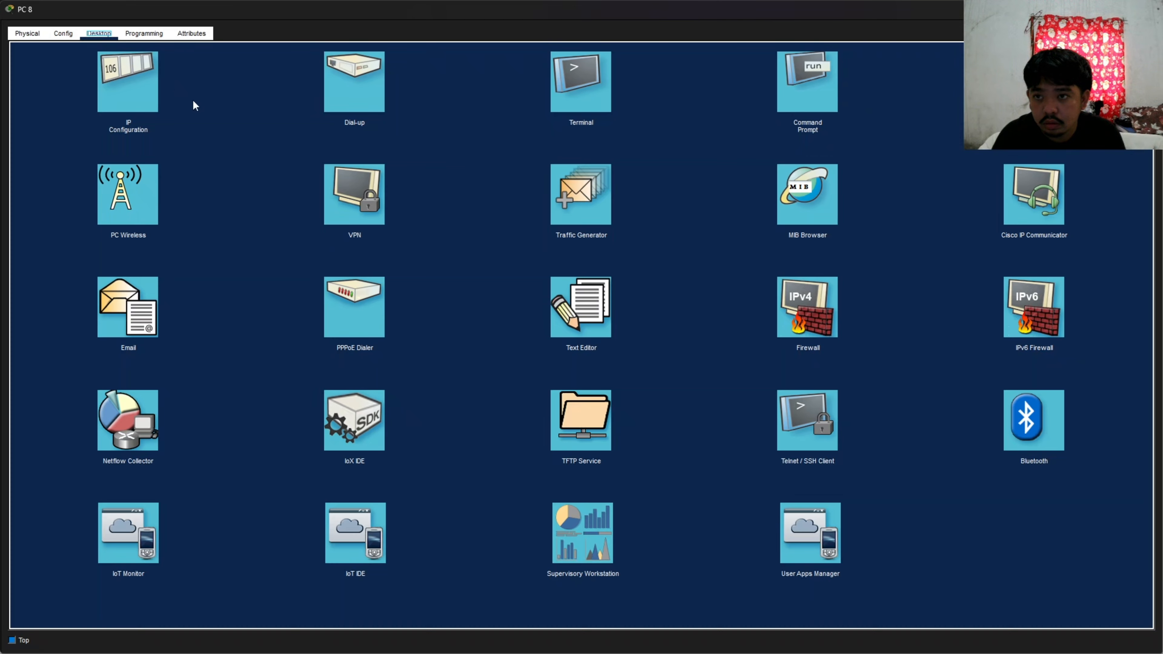
{"action": "left_click", "coordinate": [129, 89]}
{"action": "triple_click", "coordinate": [433, 150]}
{"action": "type", "text": "192.168.20.1"}
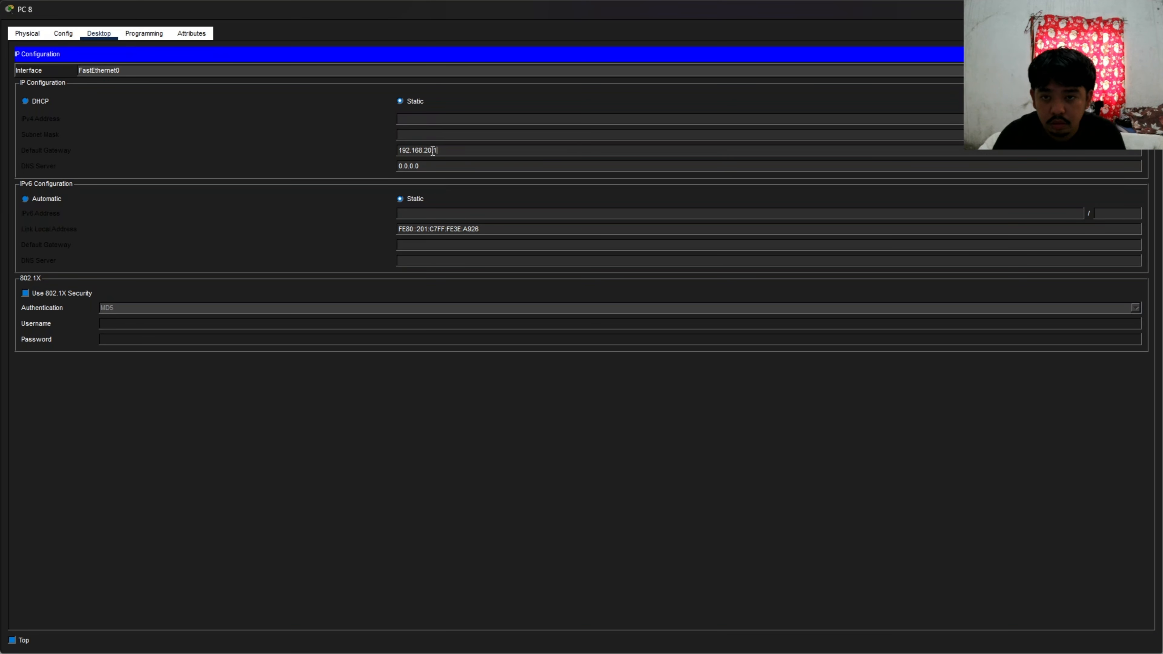
{"action": "left_click", "coordinate": [447, 122]}
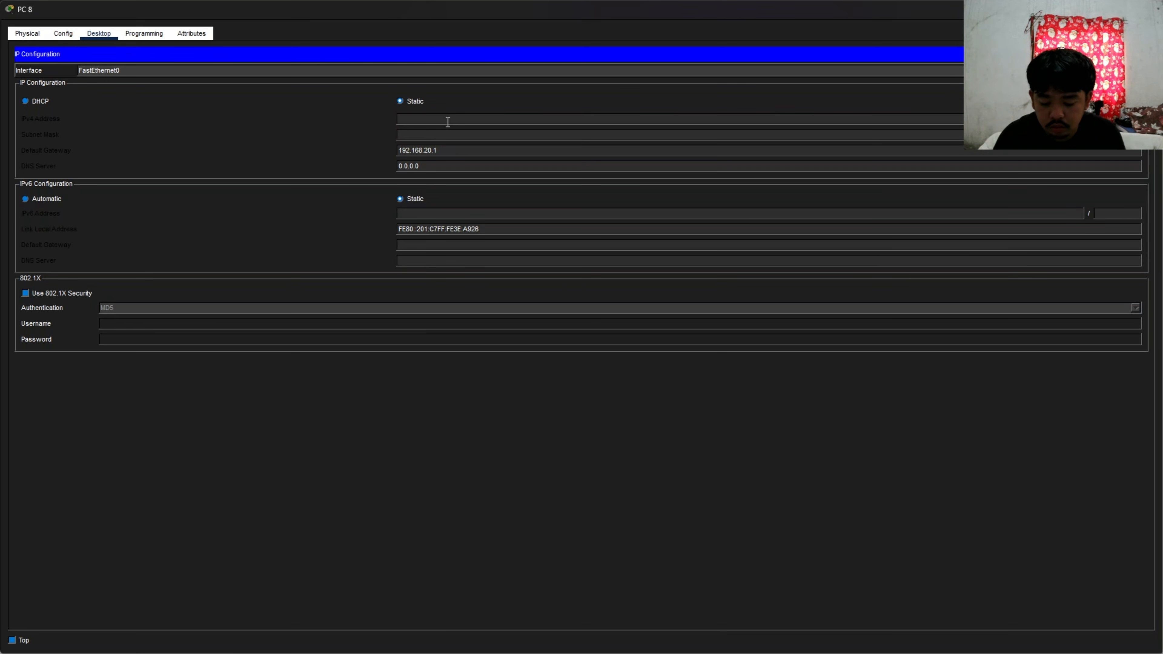
{"action": "type", "text": "192.168.20.1"}
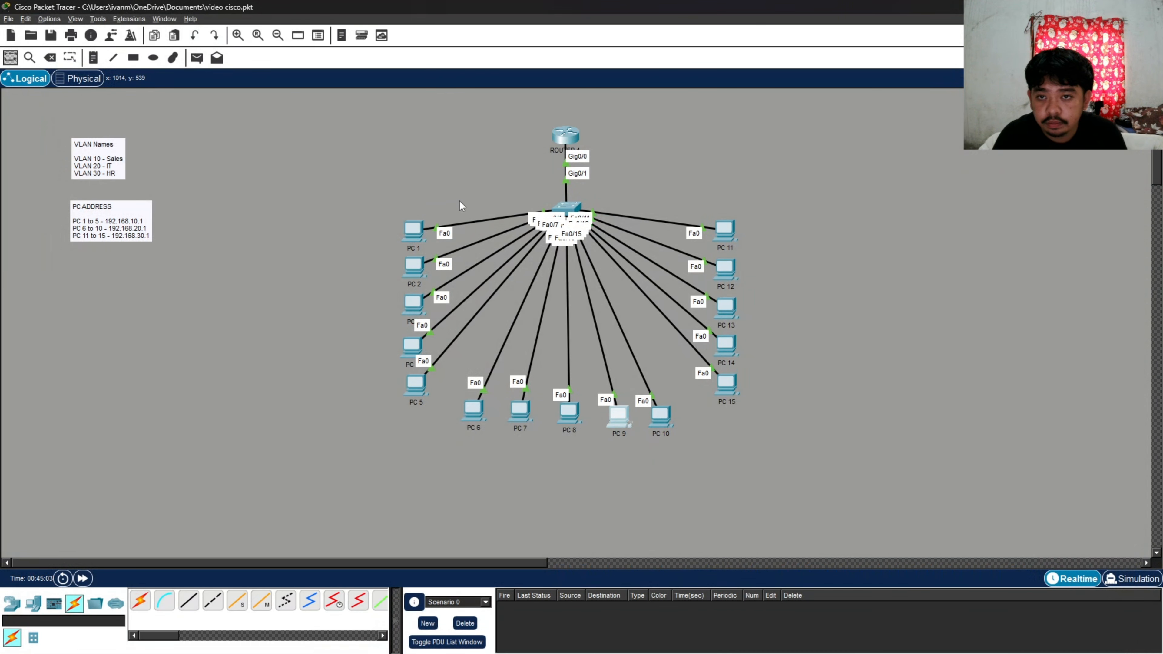
- Configure PC 9 with default gateway 192.168.20.1, static IPv4 address 192.168.20.13 and subnet mask 255.255.255.0
{"action": "left_click", "coordinate": [618, 415]}
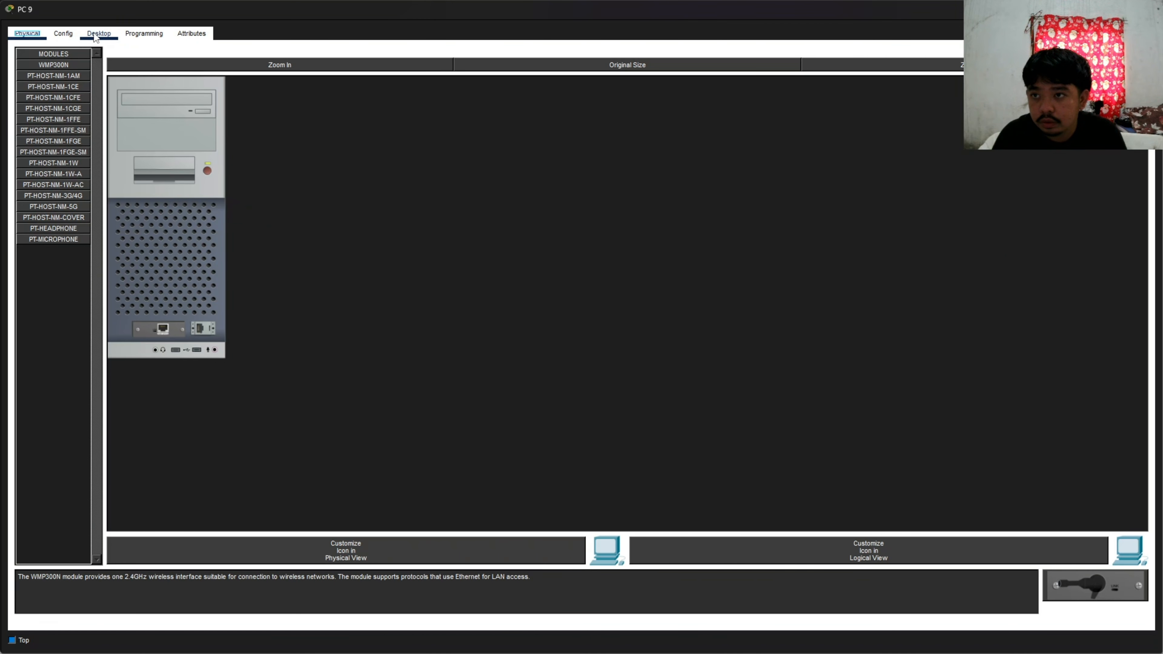
{"action": "left_click", "coordinate": [95, 37]}
{"action": "left_click", "coordinate": [140, 99]}
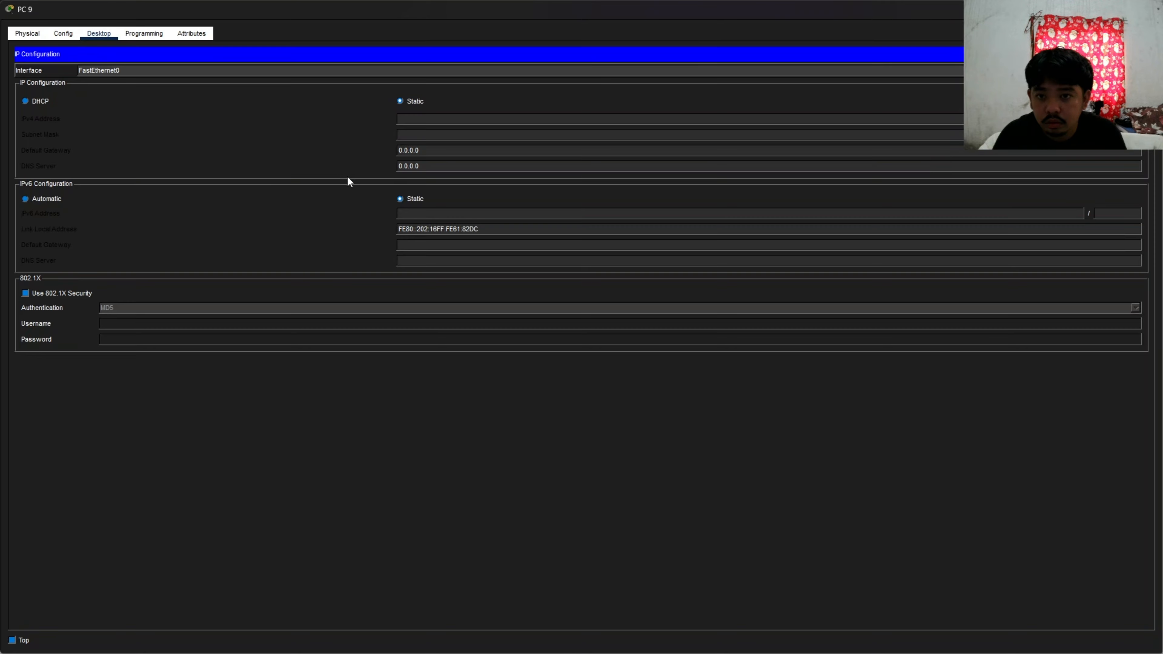
{"action": "left_click", "coordinate": [426, 149]}
{"action": "double_click", "coordinate": [427, 149]}
{"action": "type", "text": "192.168.20.1"}
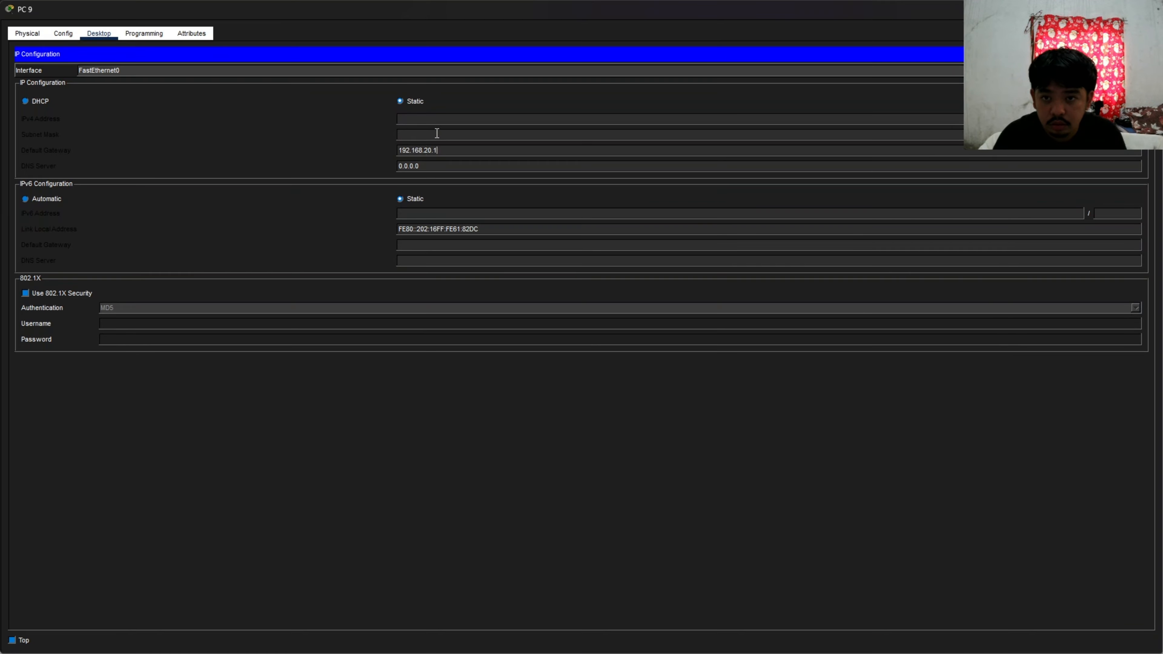
{"action": "left_click", "coordinate": [439, 122]}
{"action": "key", "text": "ctrl+v"}
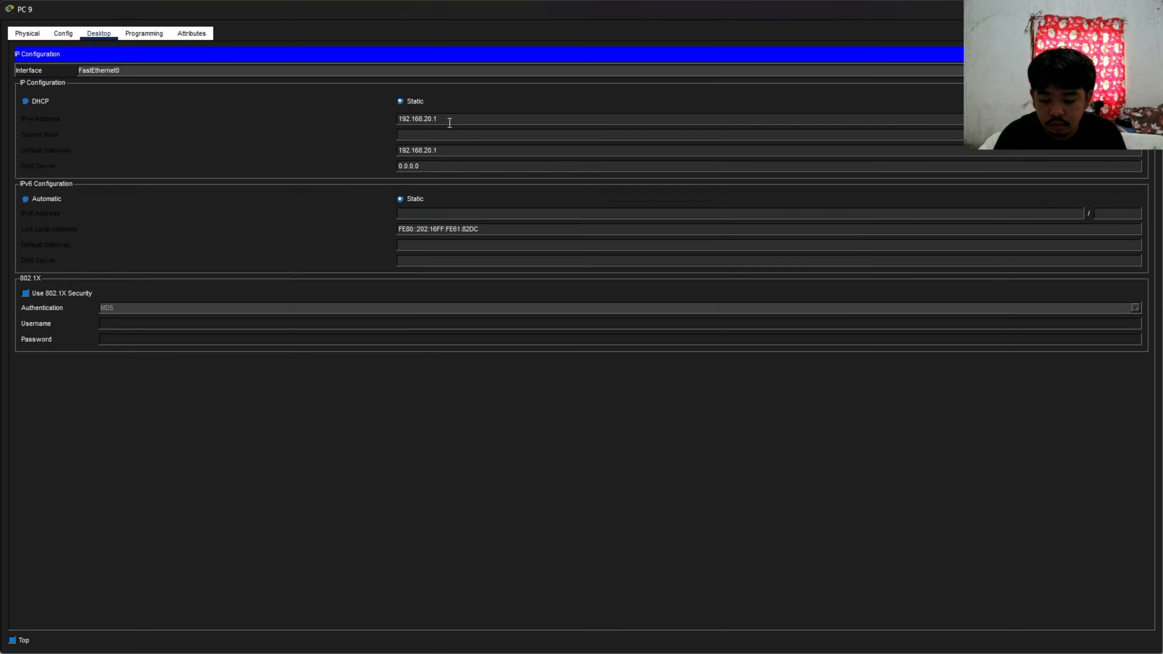
{"action": "key", "text": "Return"}
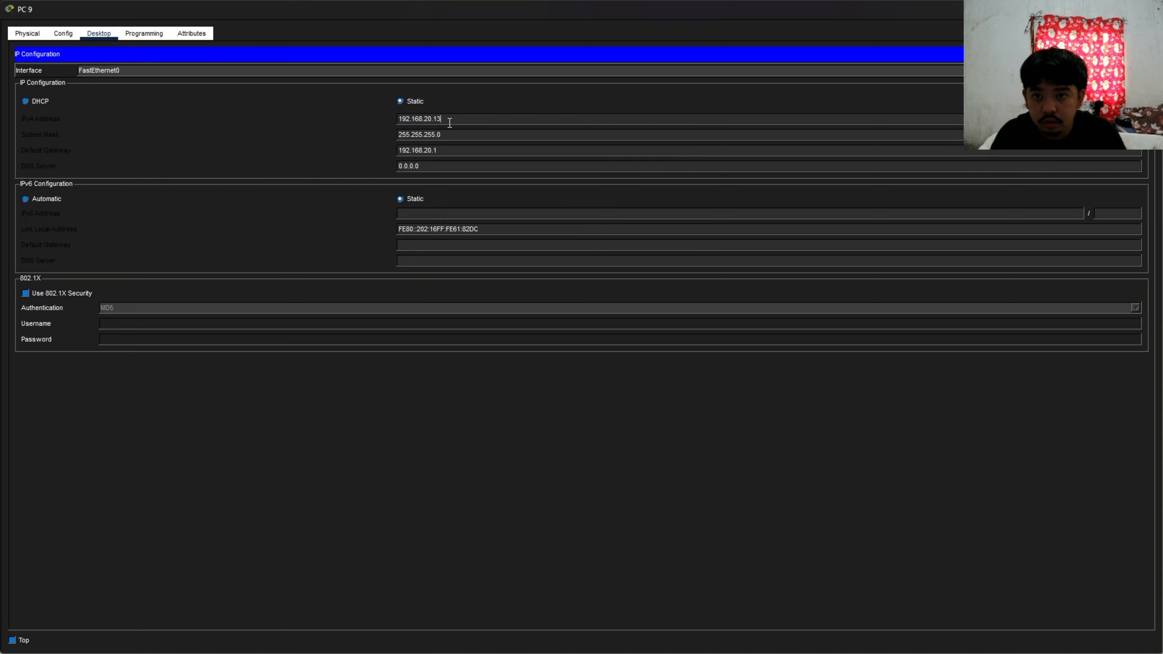
{"action": "left_click", "coordinate": [1150, 9]}
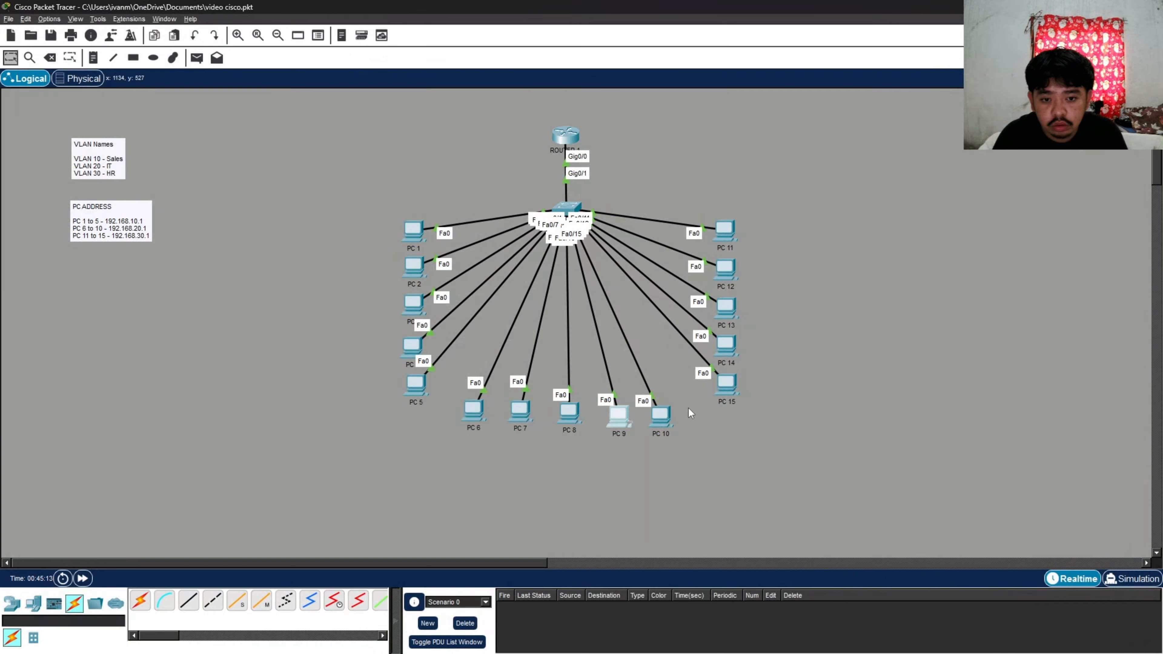
- Configure PC 10 with default gateway 192.168.20.1, static IPv4 address 192.168.20.14 and subnet mask 255.255.255.0
{"action": "left_click", "coordinate": [659, 410]}
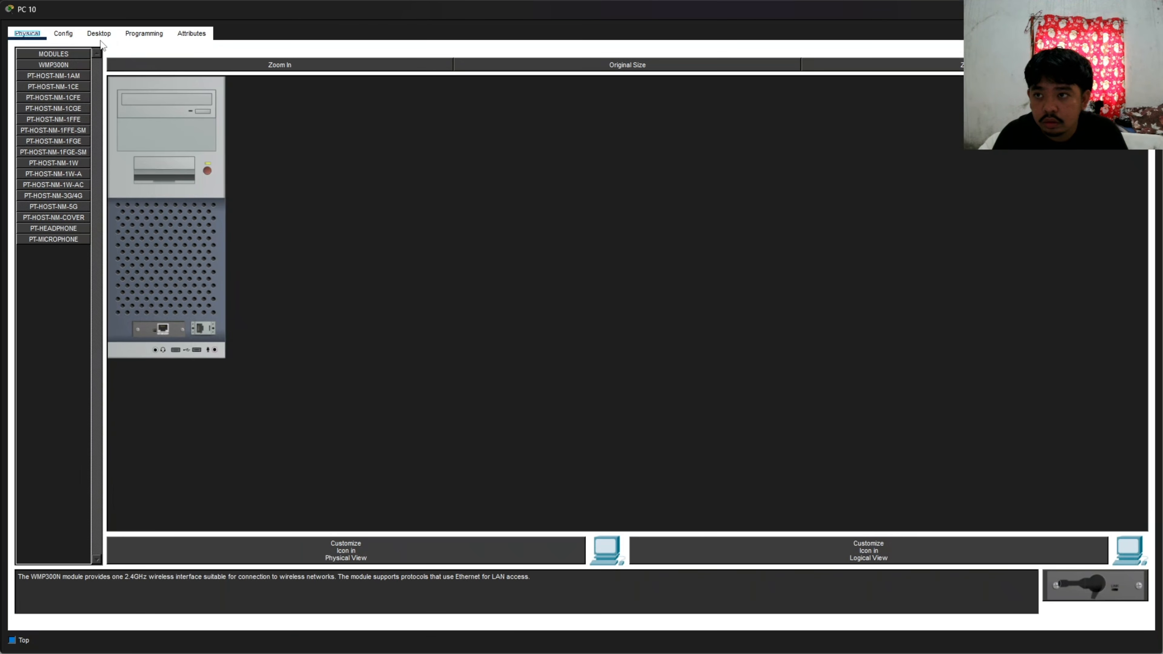
{"action": "left_click", "coordinate": [99, 35]}
{"action": "left_click", "coordinate": [146, 101]}
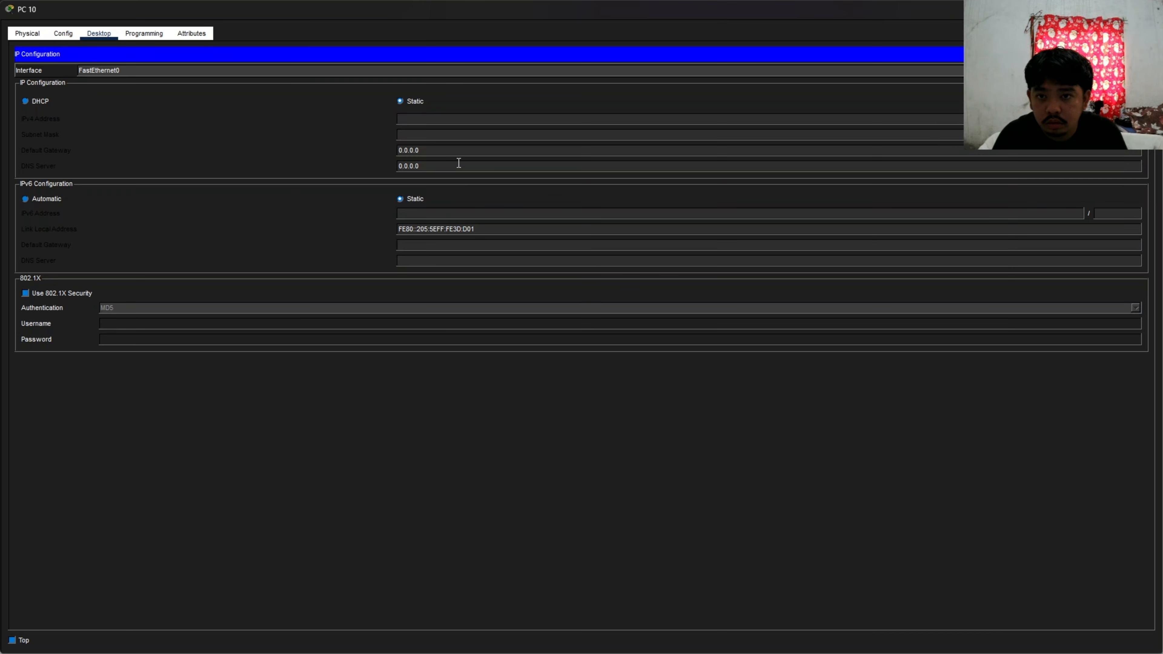
{"action": "double_click", "coordinate": [441, 150]}
{"action": "type", "text": "192.168.20.1"}
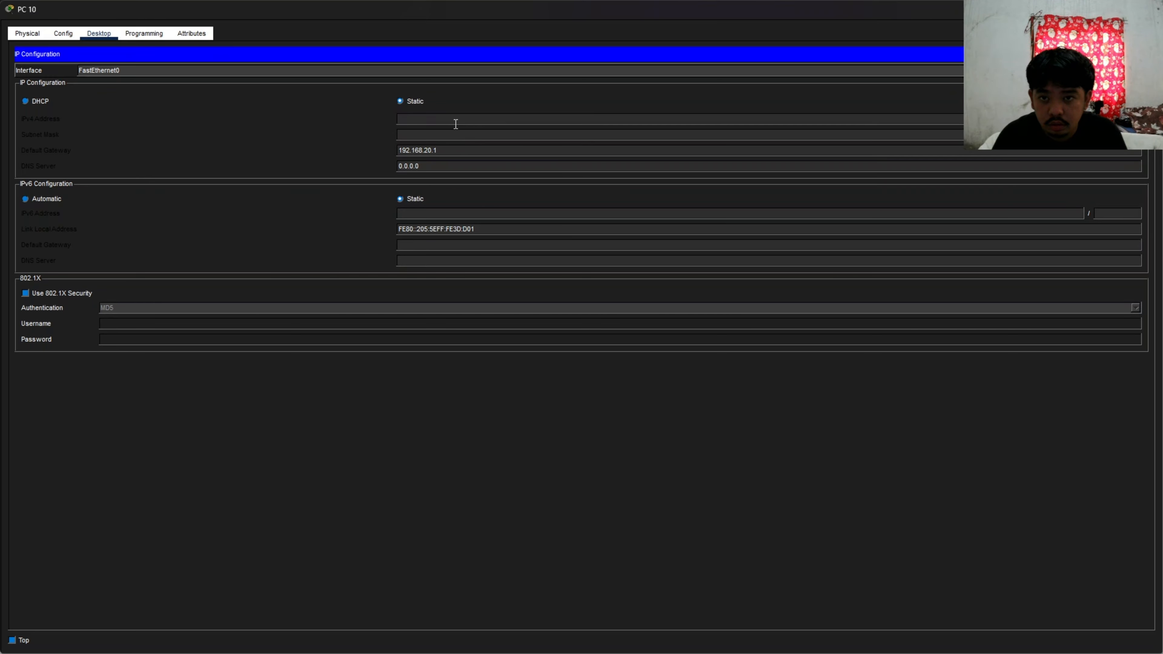
{"action": "key", "text": "ctrl+v"}
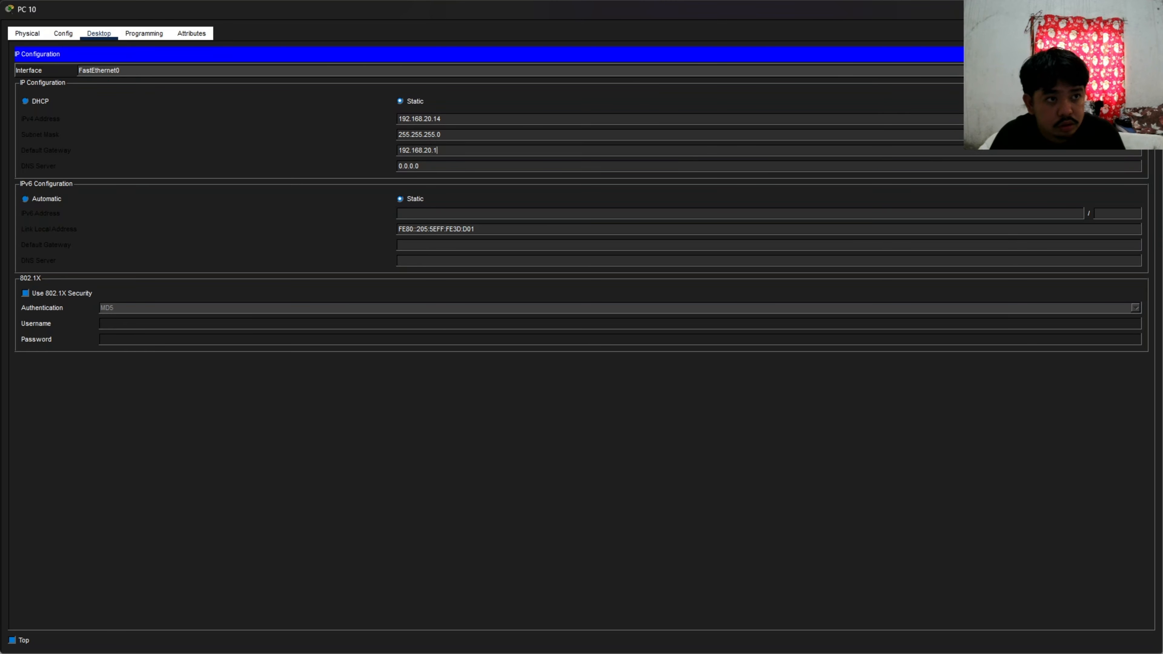
- Set PC 11's static IPv4 address to 192.168.30.10 and fill in its subnet mask 255.255.255.0
{"action": "left_click", "coordinate": [1150, 10]}
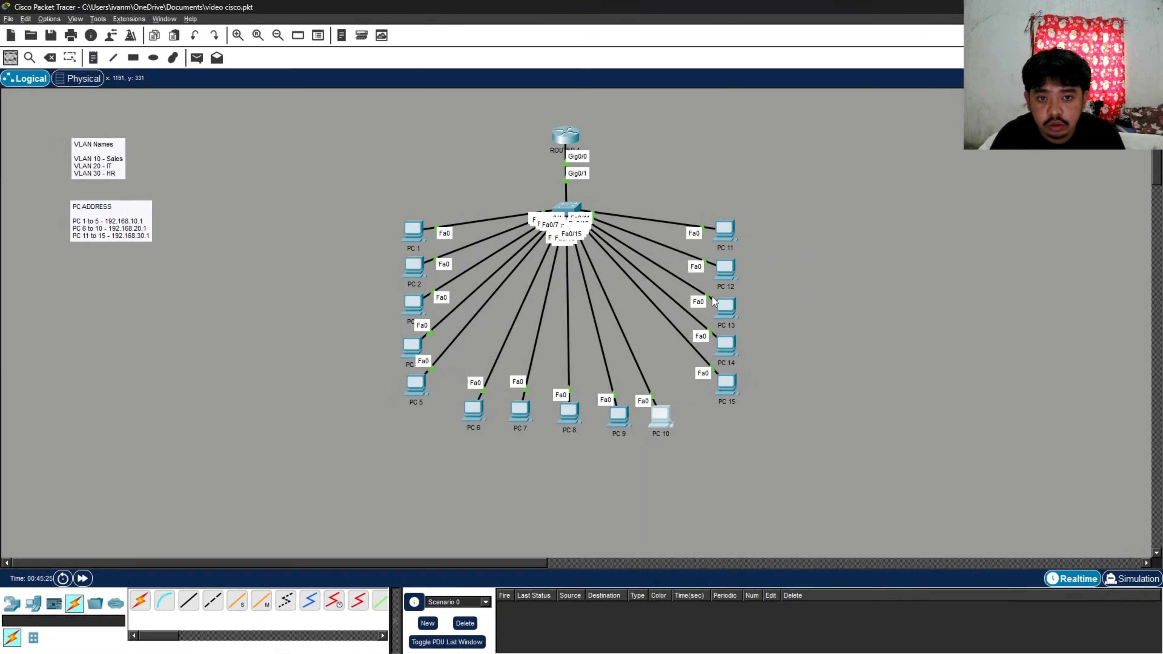
{"action": "left_click", "coordinate": [727, 231]}
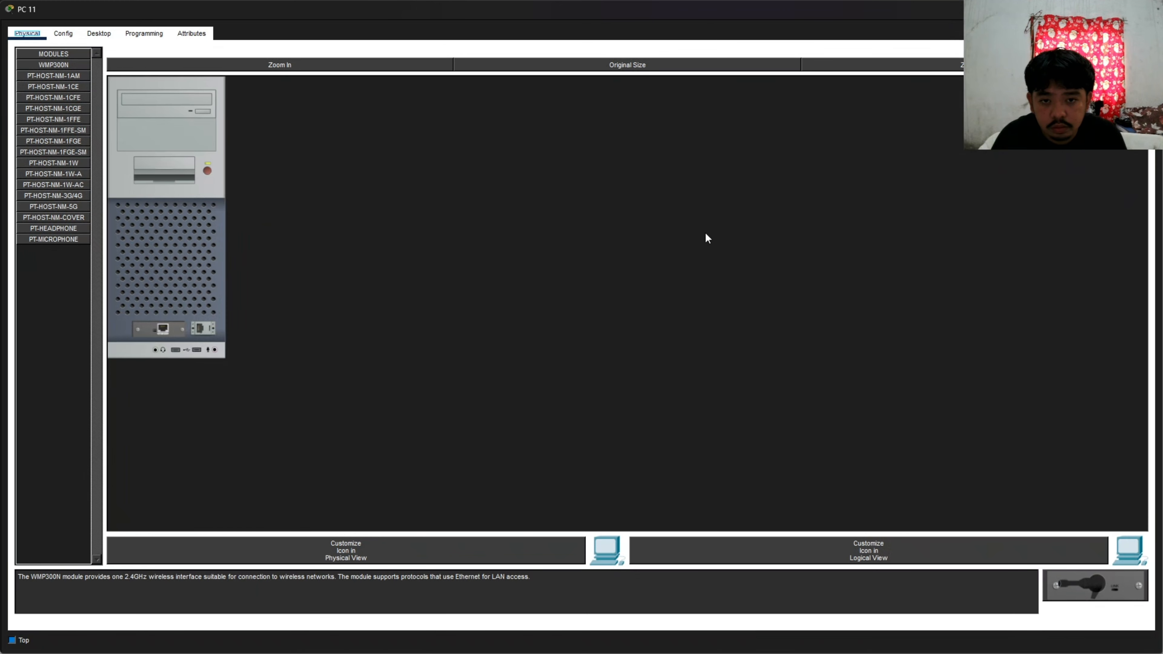
{"action": "left_click", "coordinate": [1151, 9]}
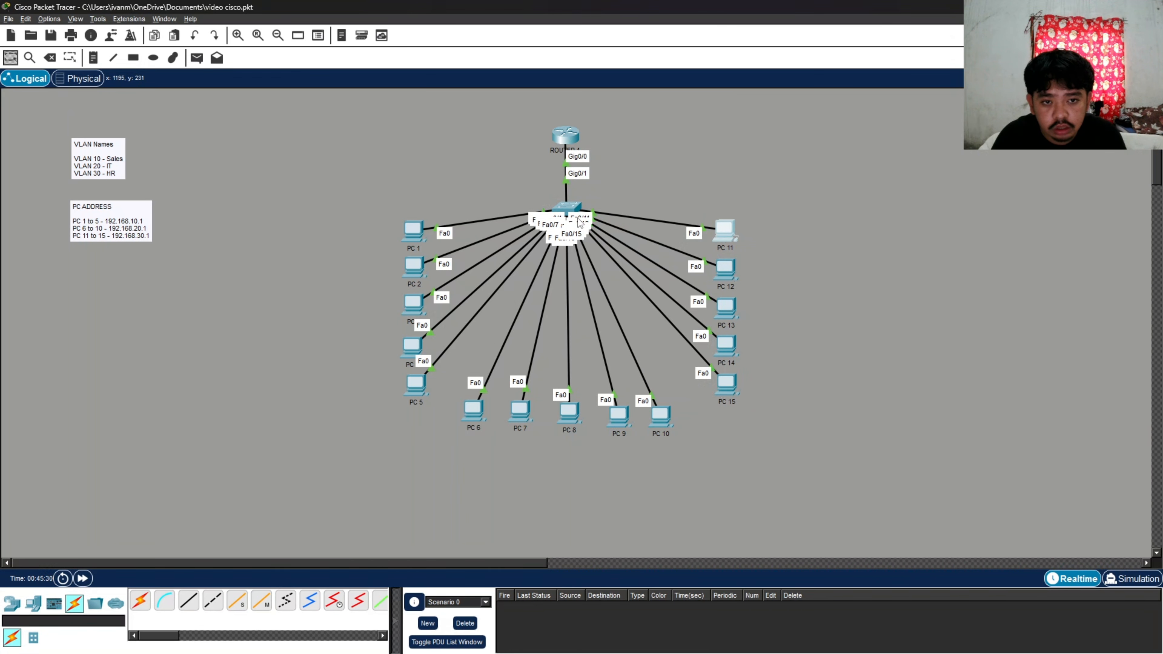
{"action": "left_click", "coordinate": [727, 233]}
{"action": "left_click", "coordinate": [98, 37]}
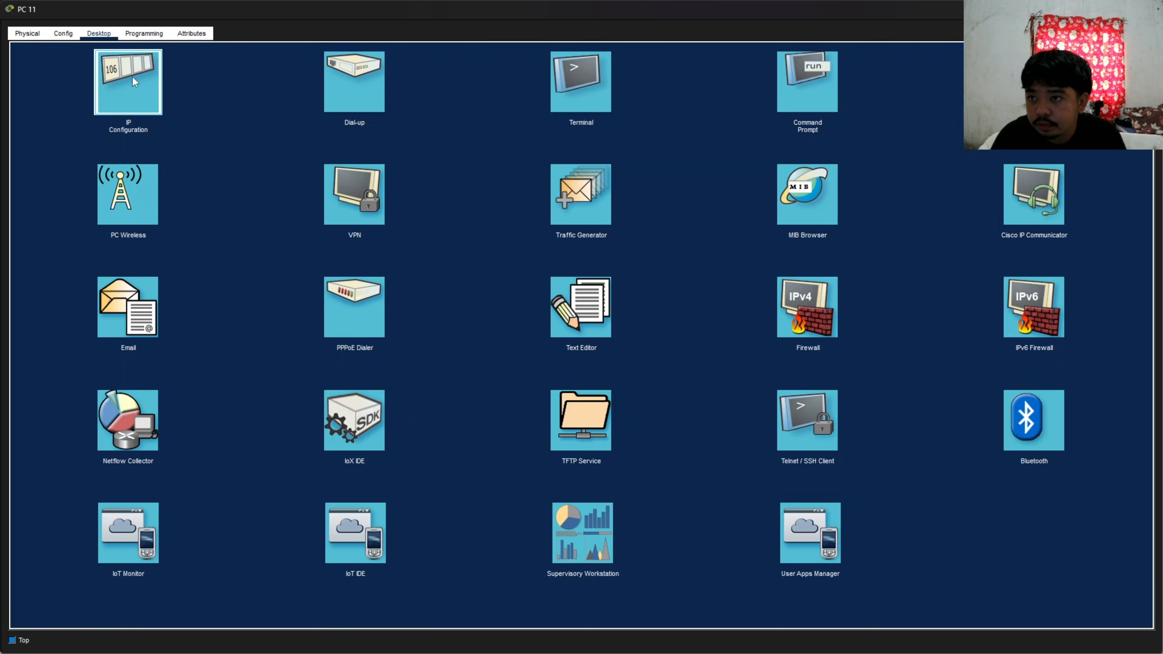
{"action": "left_click", "coordinate": [131, 77]}
{"action": "key", "text": "ctrl+v"}
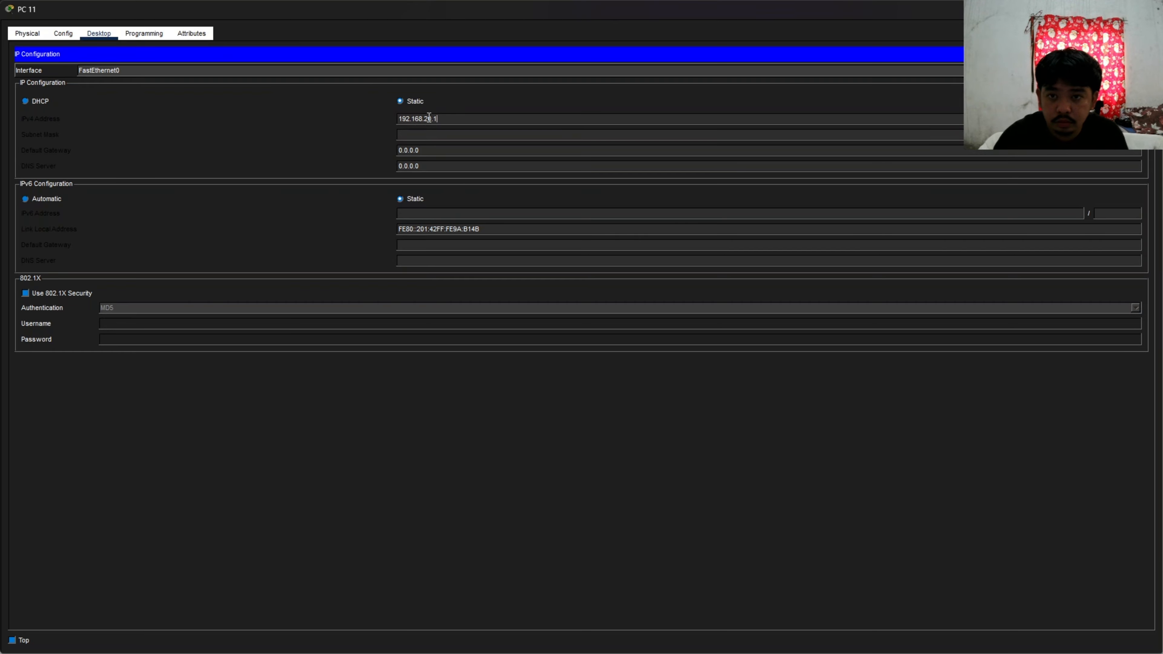
{"action": "left_click", "coordinate": [429, 118]}
{"action": "key", "text": "BackSpace"}
{"action": "type", "text": "3"}
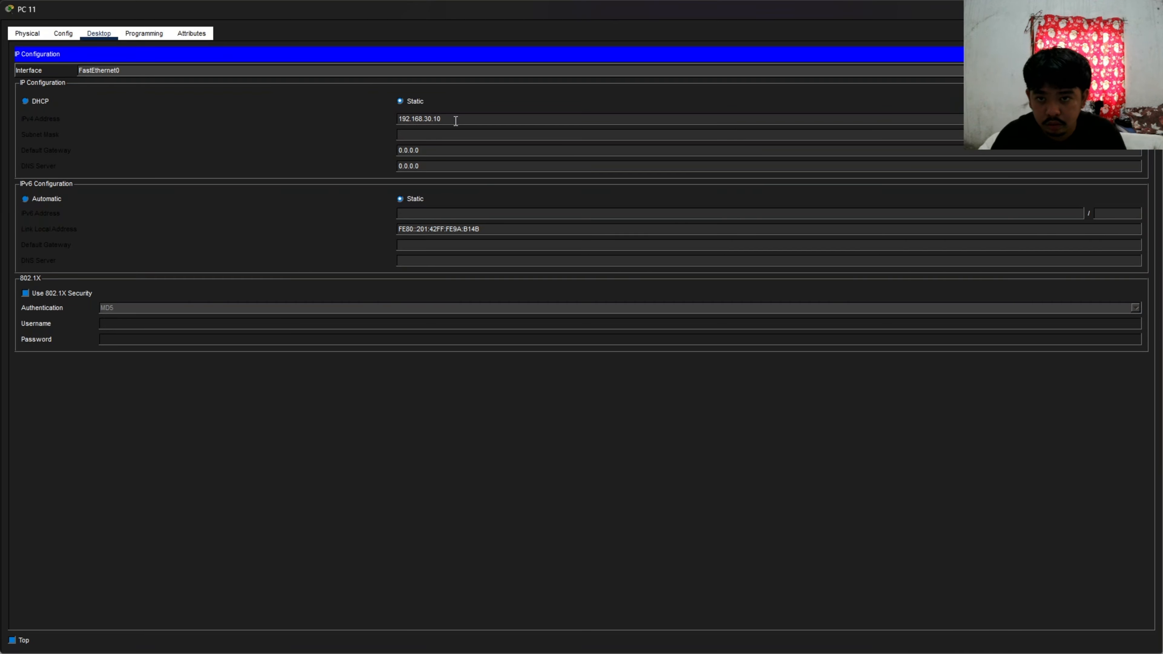
{"action": "key", "text": "Tab"}
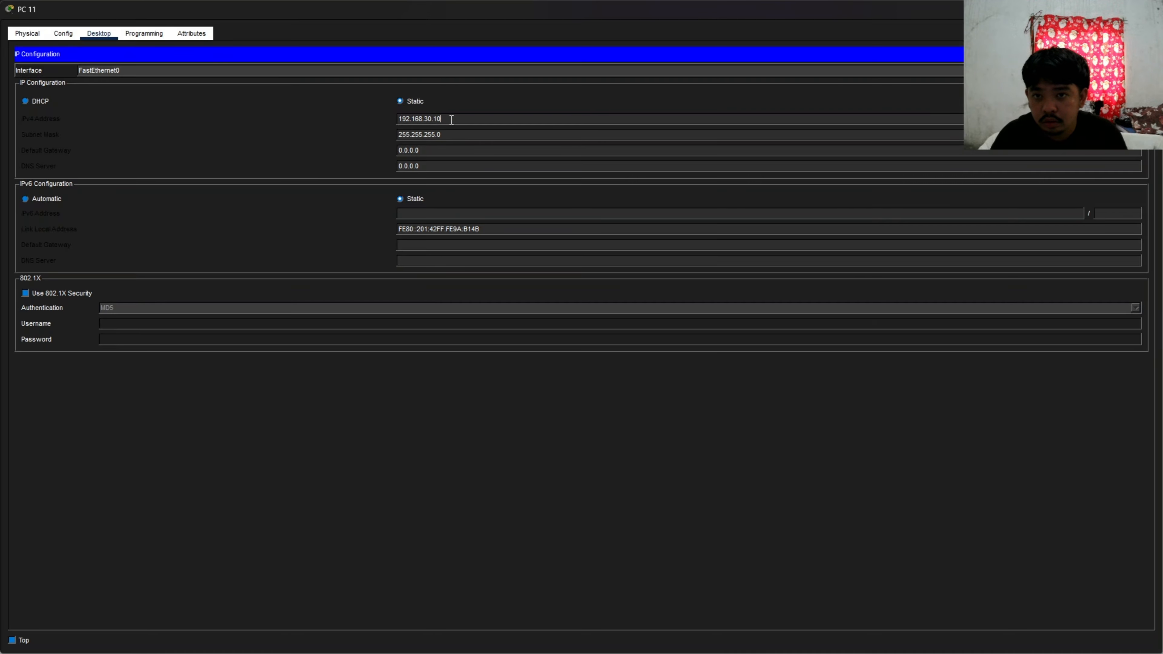
- Set PC 11's default gateway to 192.168.30.1 and copy that address for reuse on the other VLAN 30 PCs
{"action": "left_click_drag", "start_coordinate": [434, 119], "coordinate": [381, 125]}
{"action": "key", "text": "ctrl+c"}
{"action": "left_click", "coordinate": [460, 151]}
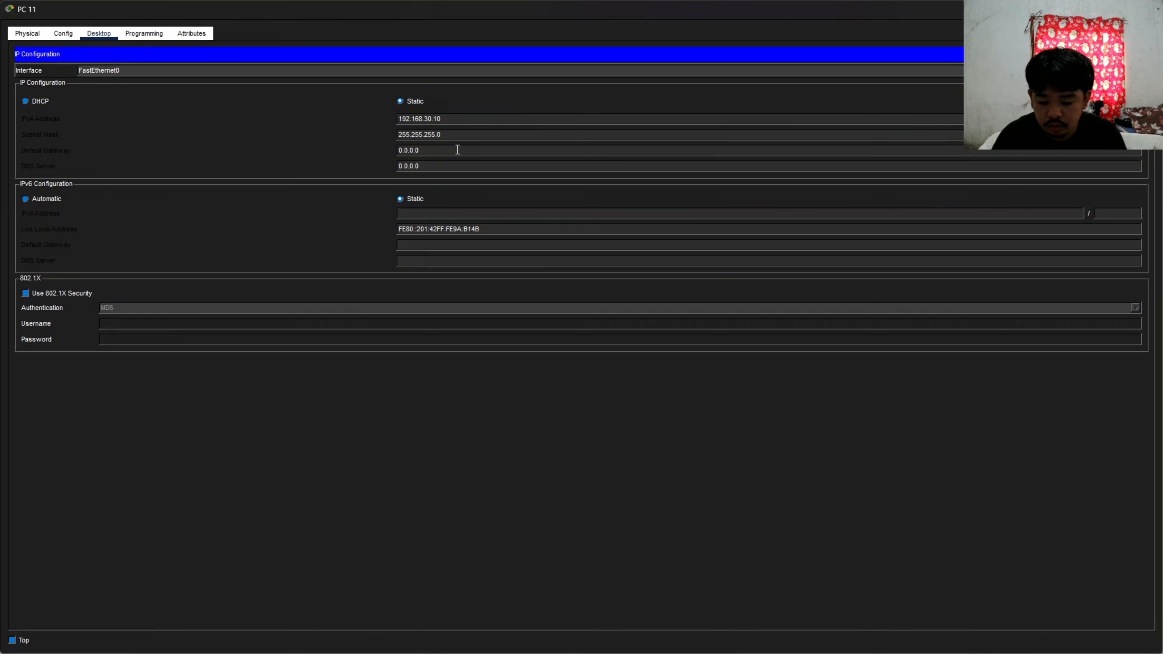
{"action": "key", "text": "ctrl+a"}
{"action": "key", "text": "ctrl+v"}
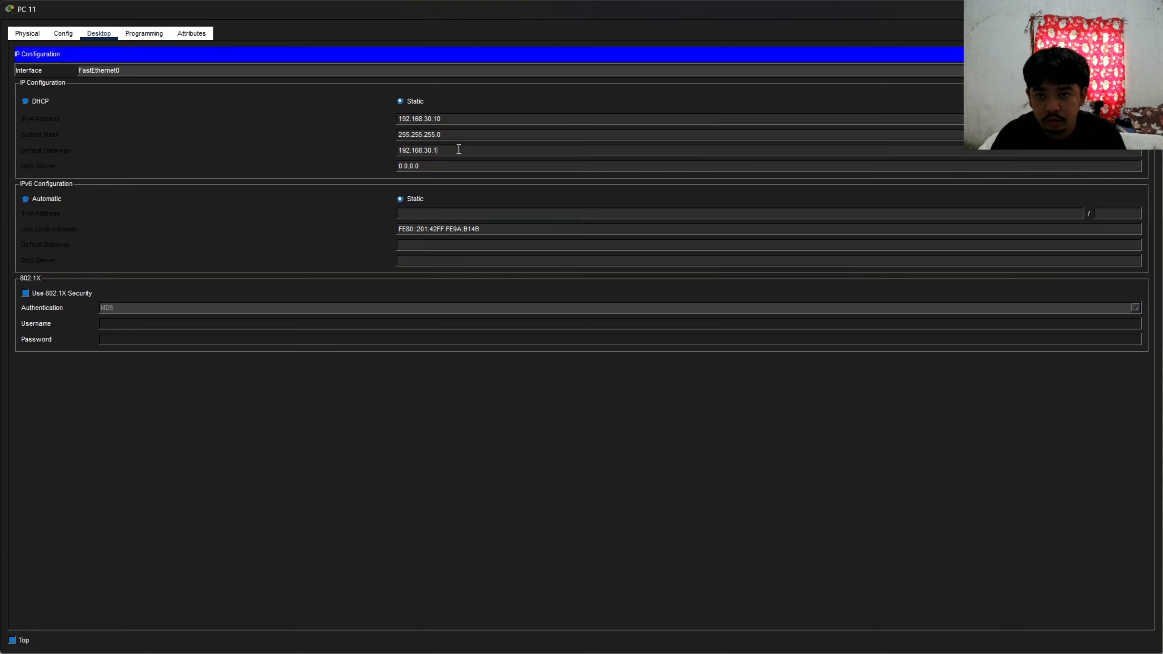
{"action": "key", "text": "ctrl+a"}
{"action": "key", "text": "ctrl+c"}
{"action": "left_click", "coordinate": [459, 149]}
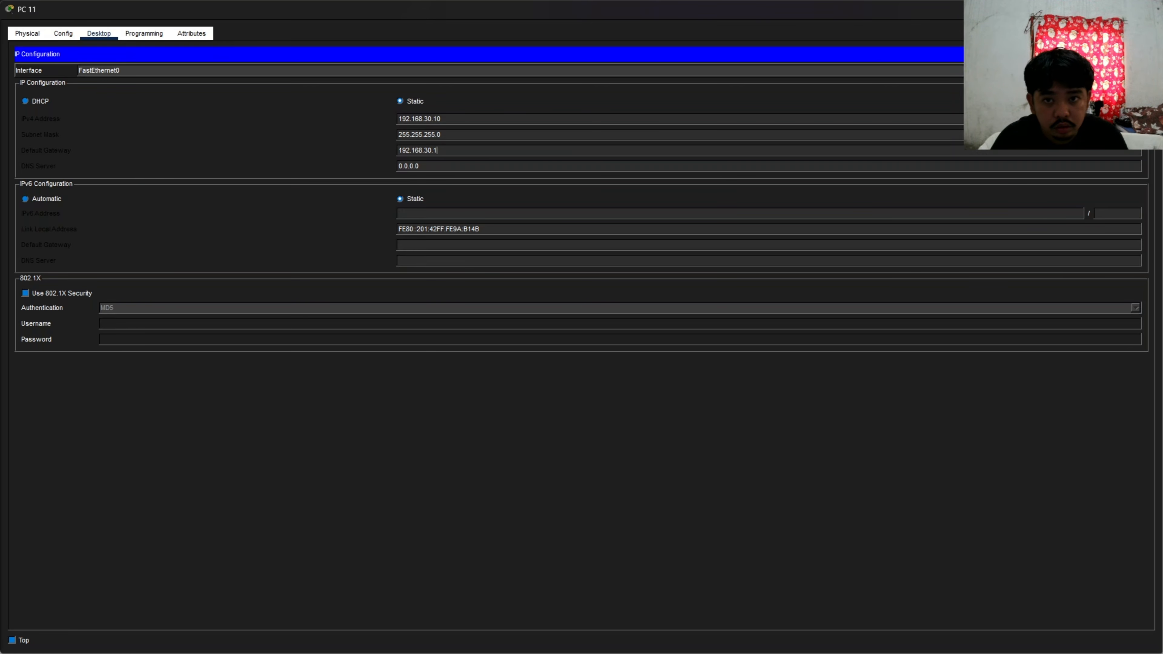
{"action": "left_click", "coordinate": [1151, 9]}
- Configure PC 12 with static IPv4 address 192.168.30.11, subnet mask 255.255.255.0 and default gateway 192.168.30.1
{"action": "left_click", "coordinate": [733, 270]}
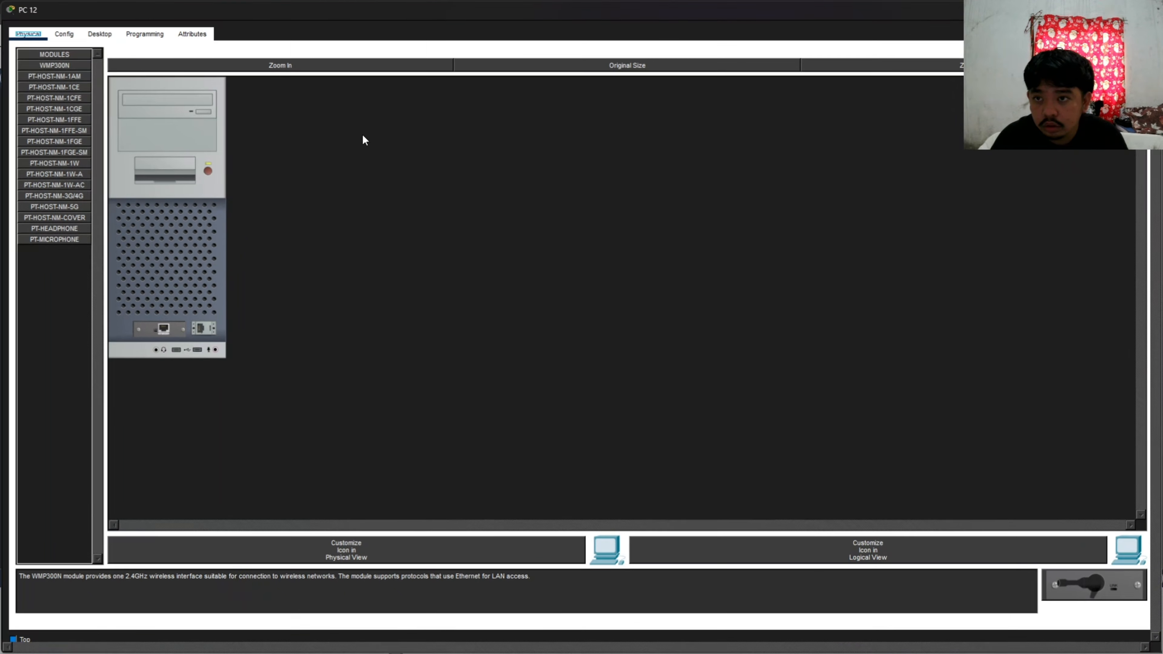
{"action": "left_click", "coordinate": [99, 33]}
{"action": "left_click", "coordinate": [130, 80]}
{"action": "left_click", "coordinate": [416, 119]}
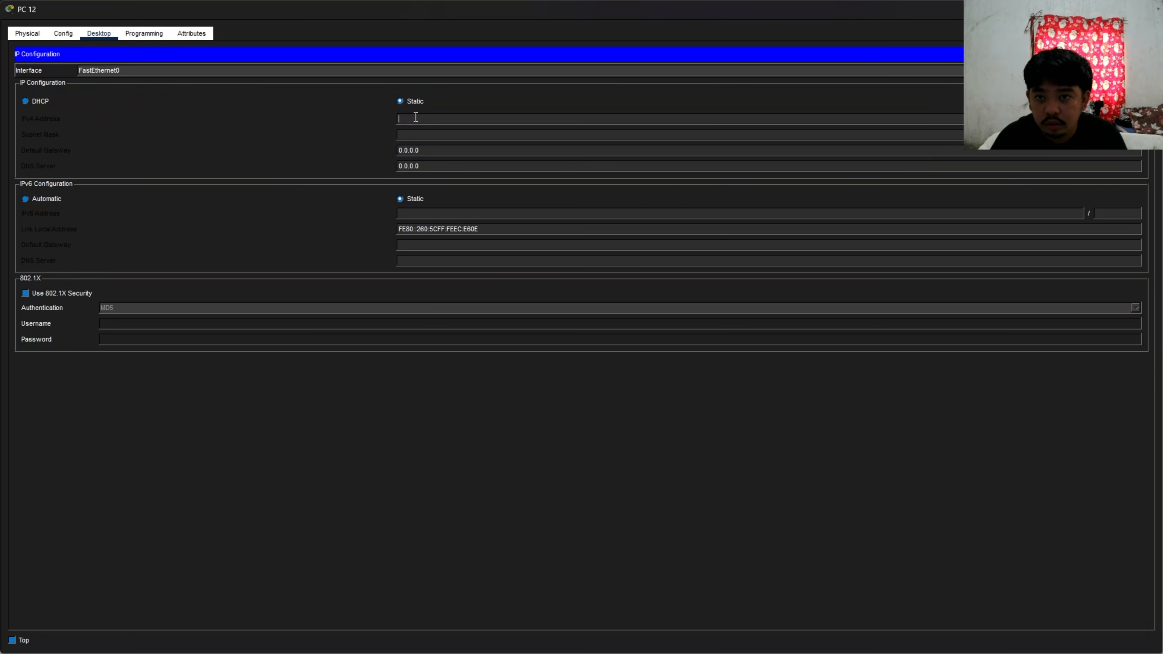
{"action": "key", "text": "ctrl+v"}
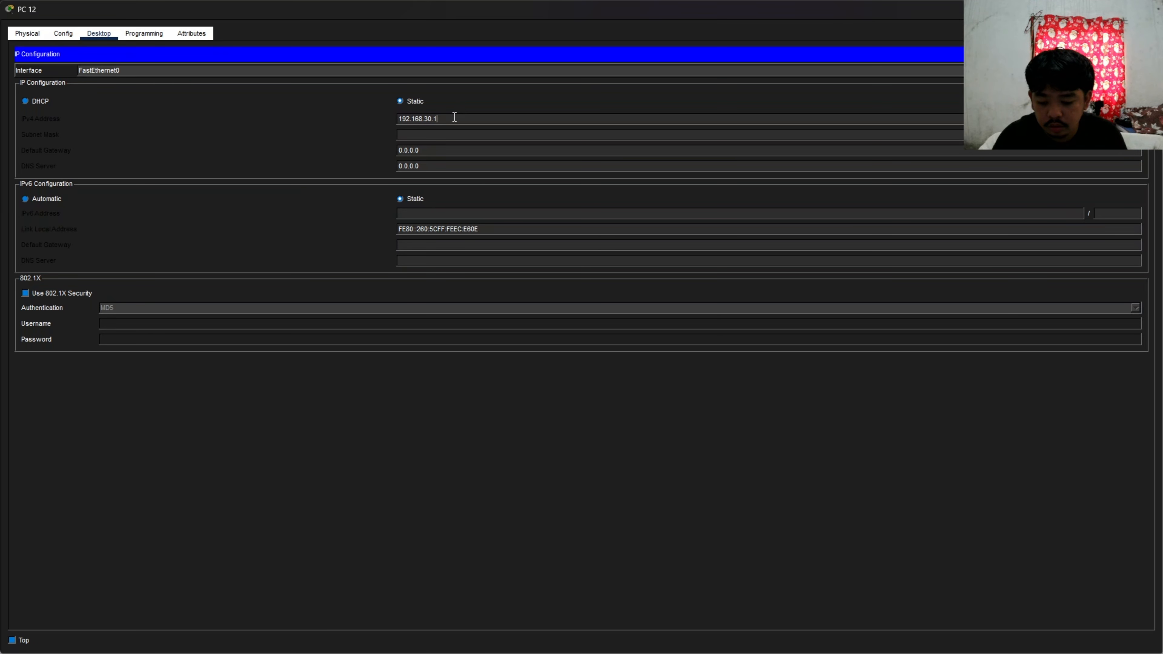
{"action": "type", "text": "1"}
{"action": "key", "text": "Tab"}
{"action": "double_click", "coordinate": [442, 150]}
{"action": "key", "text": "ctrl+v"}
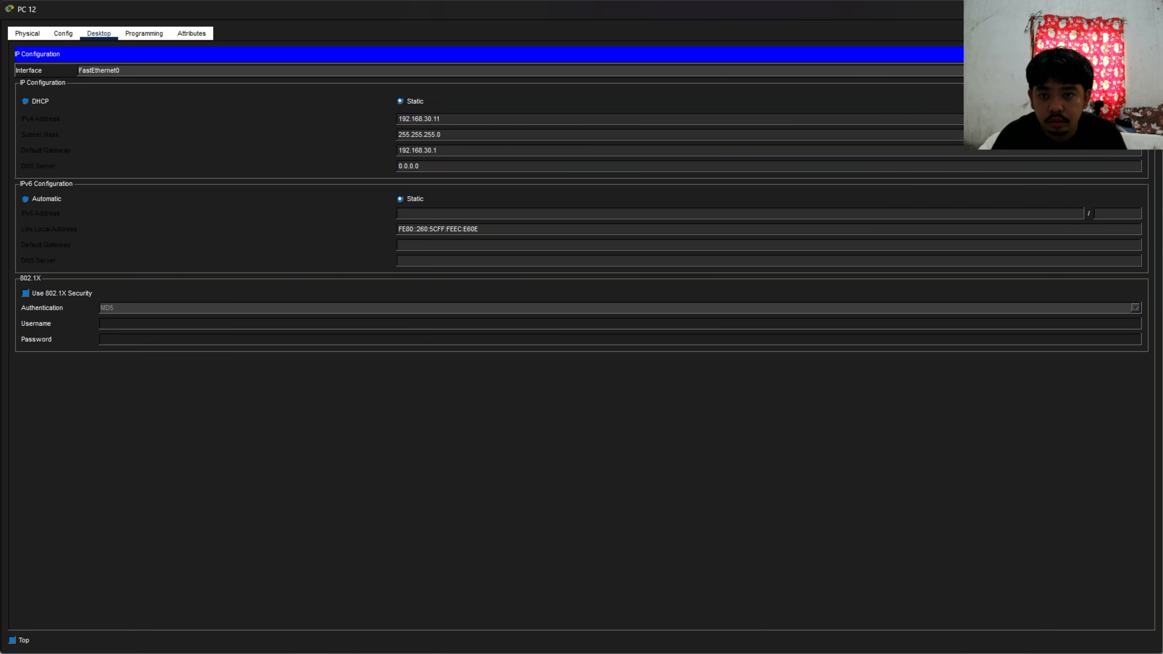
{"action": "left_click", "coordinate": [1150, 9]}
- Configure PC 13 with static IPv4 address 192.168.30.12, subnet mask 255.255.255.0 and default gateway 192.168.30.1
{"action": "left_click", "coordinate": [728, 303]}
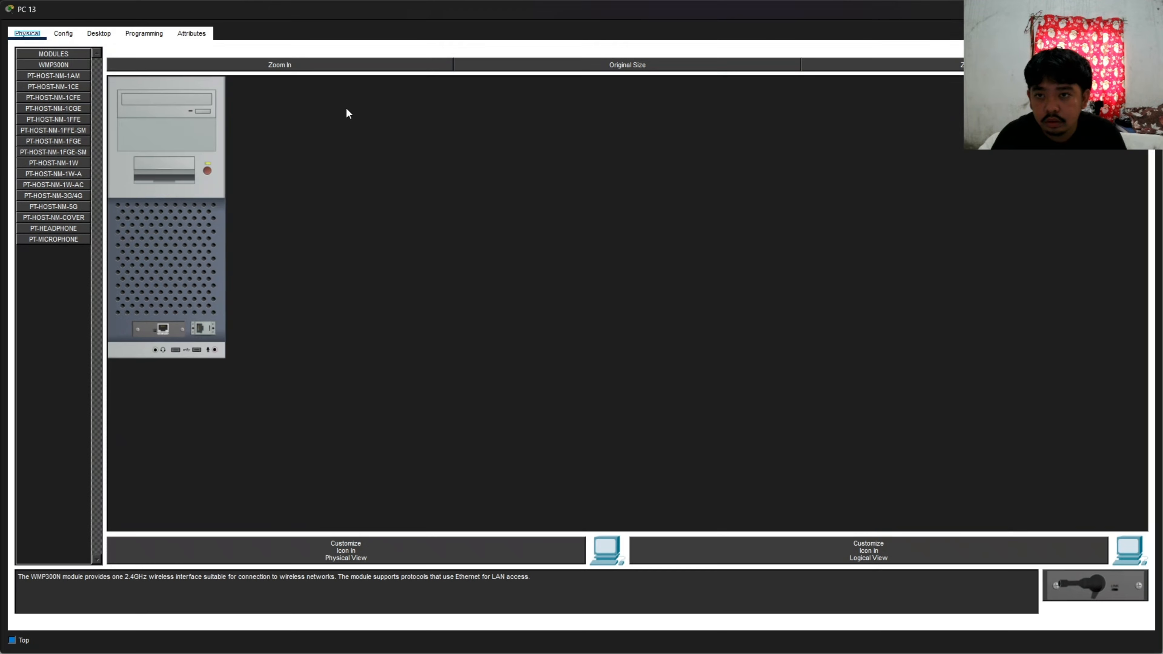
{"action": "left_click", "coordinate": [98, 33]}
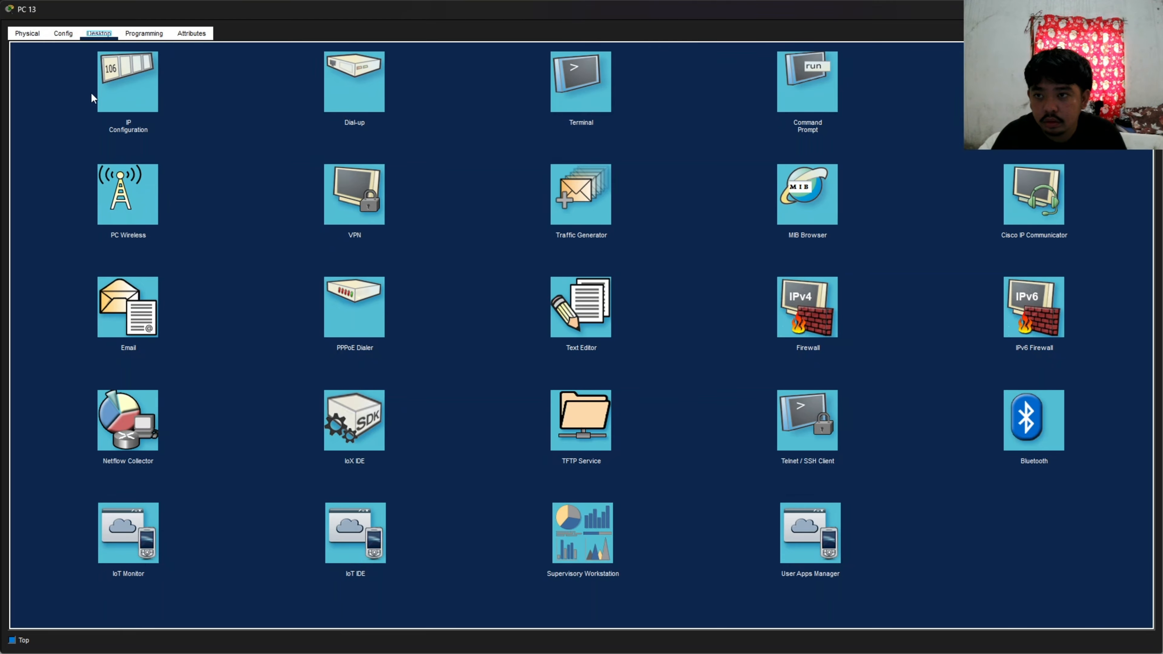
{"action": "left_click", "coordinate": [165, 102]}
{"action": "left_click", "coordinate": [429, 118]}
{"action": "key", "text": "ctrl+v"}
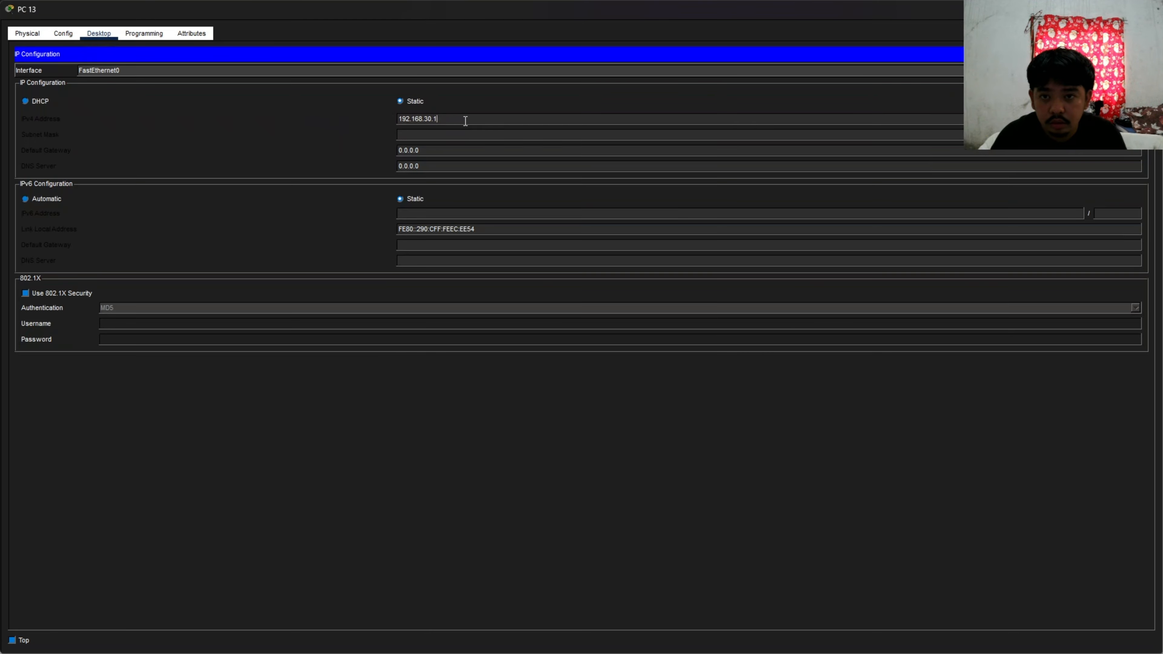
{"action": "left_click", "coordinate": [448, 136]}
{"action": "left_click", "coordinate": [447, 149]}
{"action": "key", "text": "ctrl+v"}
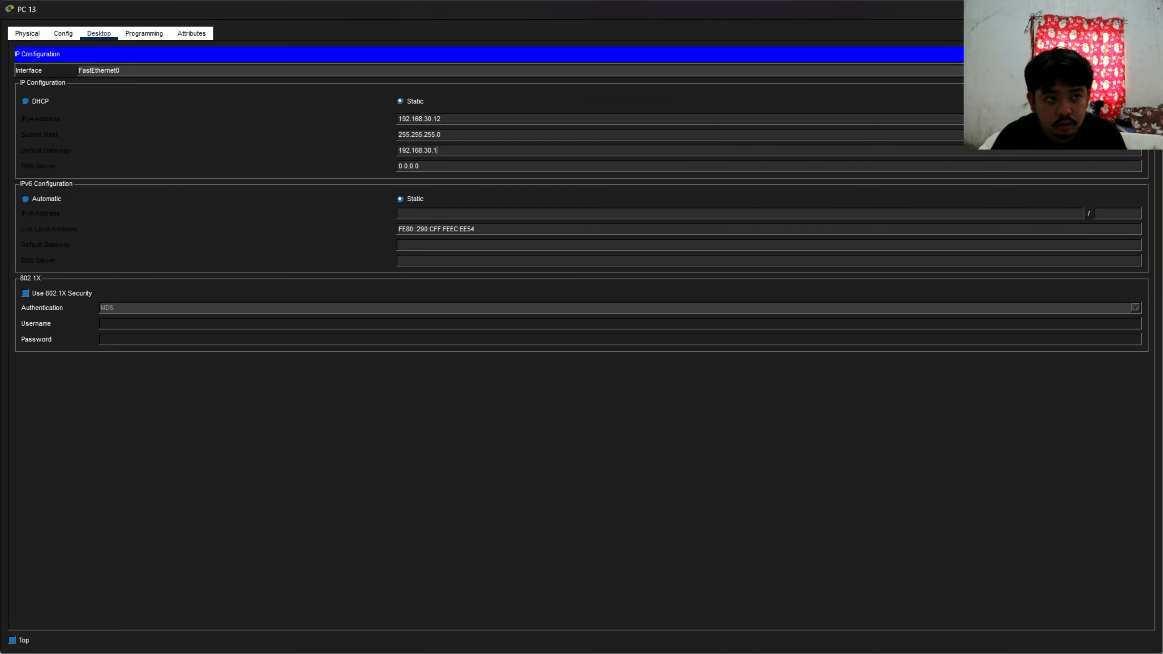
{"action": "left_click", "coordinate": [1150, 9]}
- Configure PC 14 with static IPv4 address 192.168.30.13 and default gateway 192.168.30.1
{"action": "double_click", "coordinate": [726, 344]}
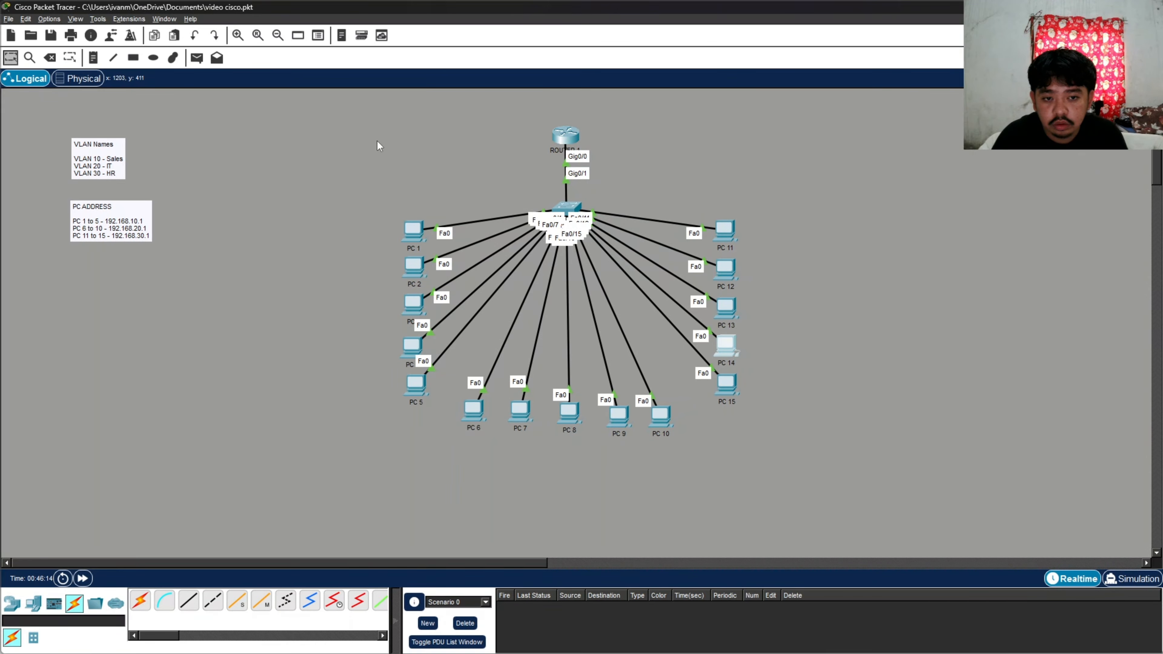
{"action": "left_click", "coordinate": [105, 36]}
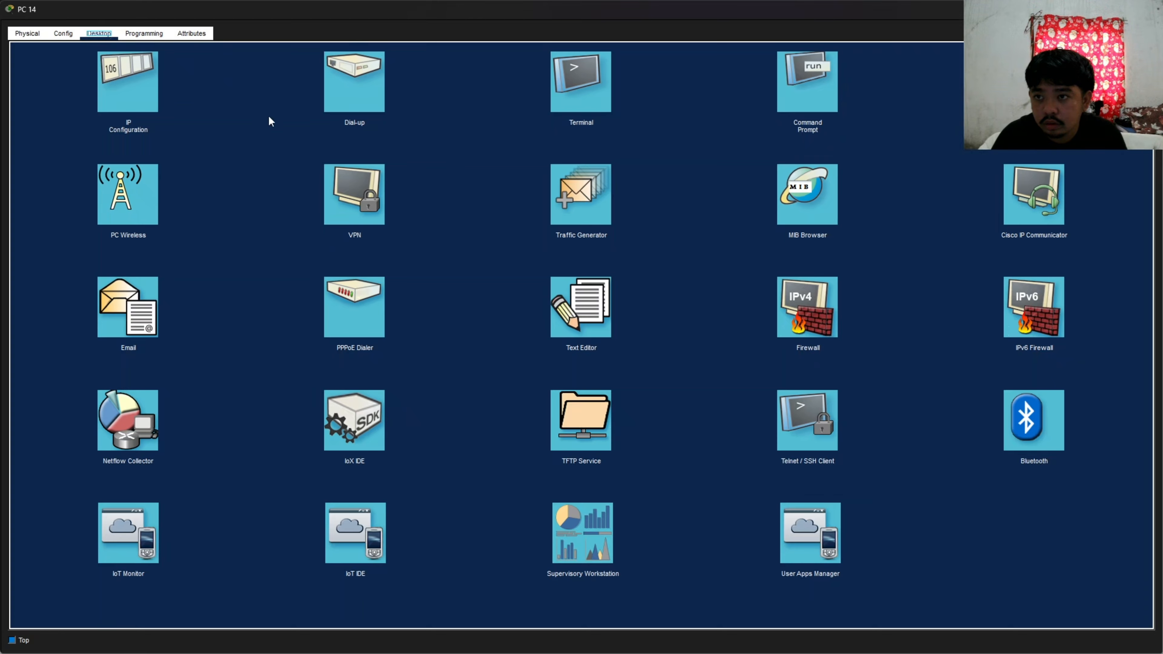
{"action": "left_click", "coordinate": [114, 88]}
{"action": "type", "text": "192.168.30.1"}
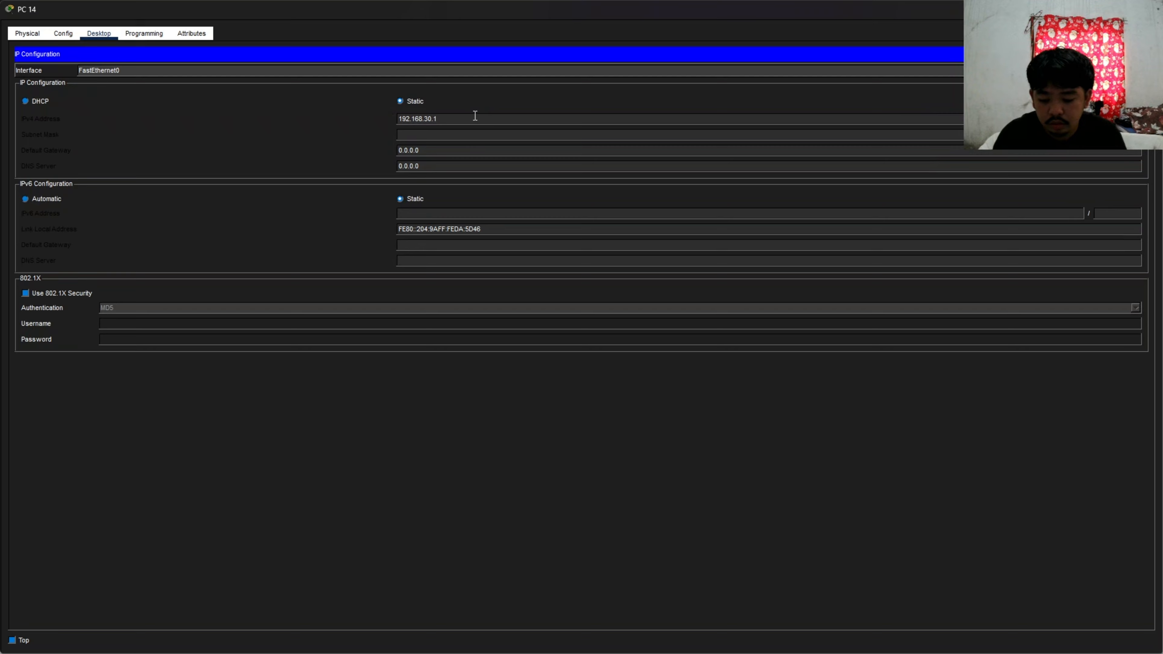
{"action": "type", "text": "3"}
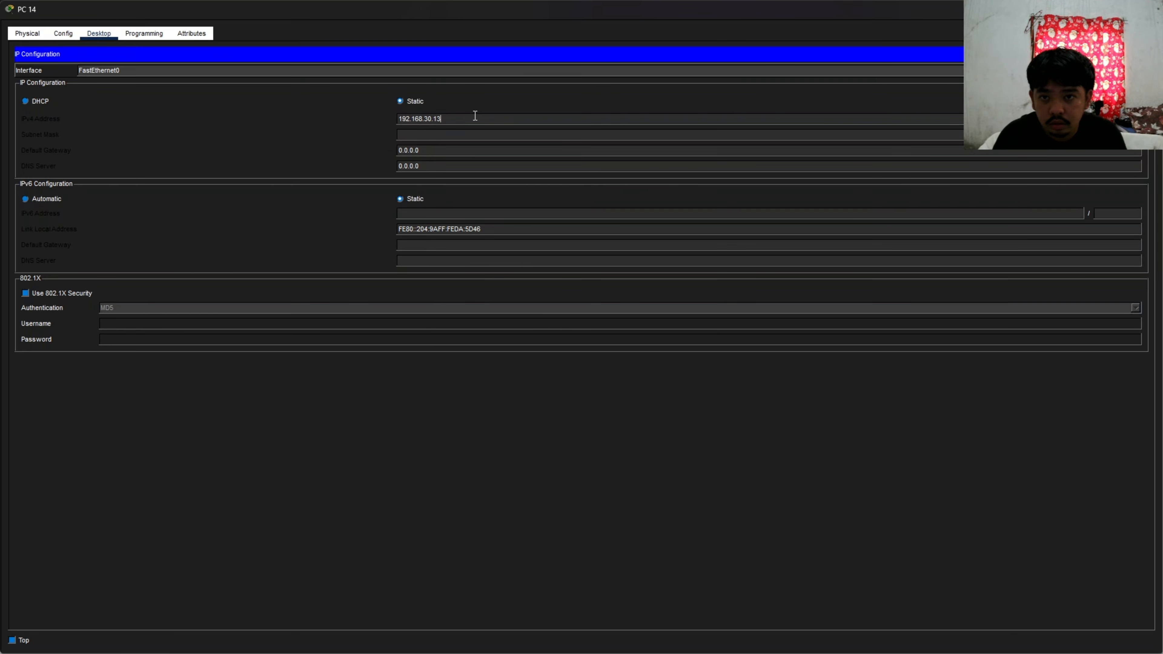
{"action": "left_click", "coordinate": [454, 151]}
{"action": "key", "text": "ctrl+a"}
{"action": "type", "text": "192.168.30.1"}
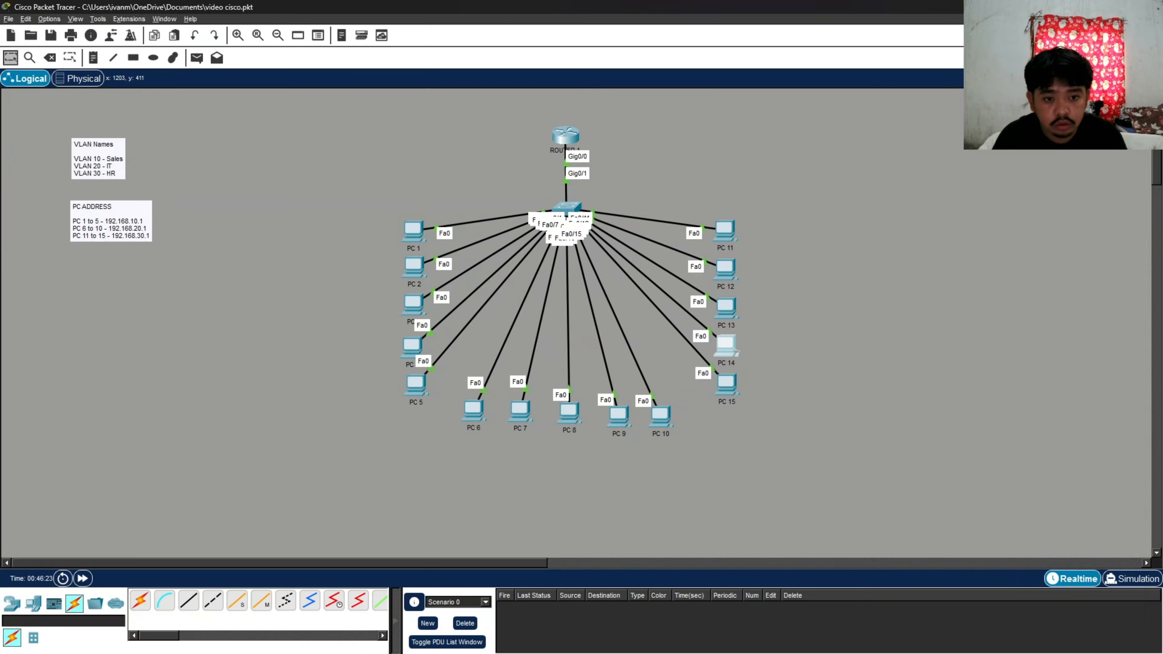
- Configure PC 15 with static IPv4 address 192.168.30.14, subnet mask 255.255.255.0 and default gateway 192.168.30.1
{"action": "double_click", "coordinate": [723, 384]}
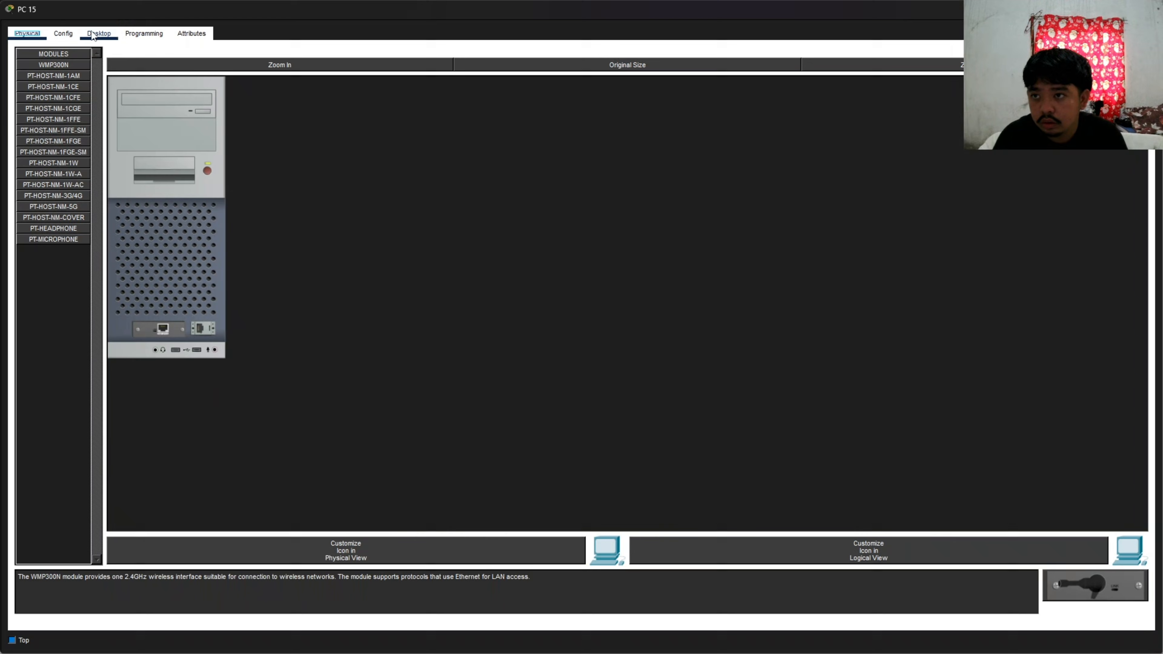
{"action": "left_click", "coordinate": [98, 33]}
{"action": "left_click", "coordinate": [110, 86]}
{"action": "left_click", "coordinate": [413, 119]}
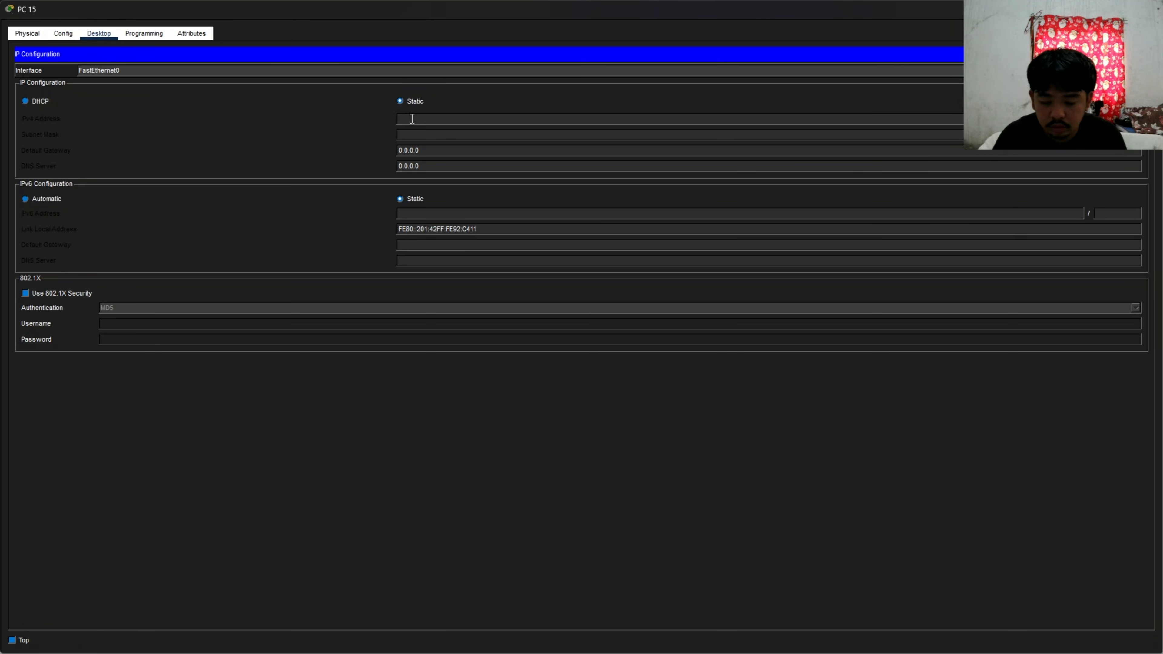
{"action": "type", "text": "192.168.30.14"}
{"action": "left_click", "coordinate": [437, 134]}
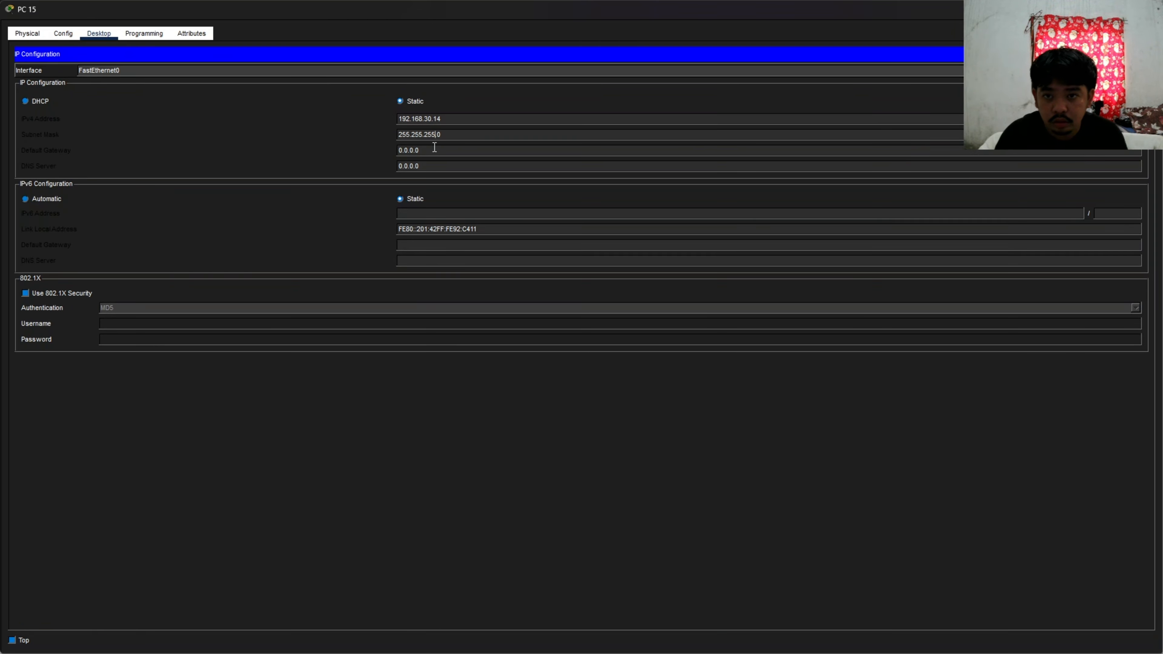
{"action": "double_click", "coordinate": [435, 150]}
{"action": "type", "text": "192.168.30.1"}
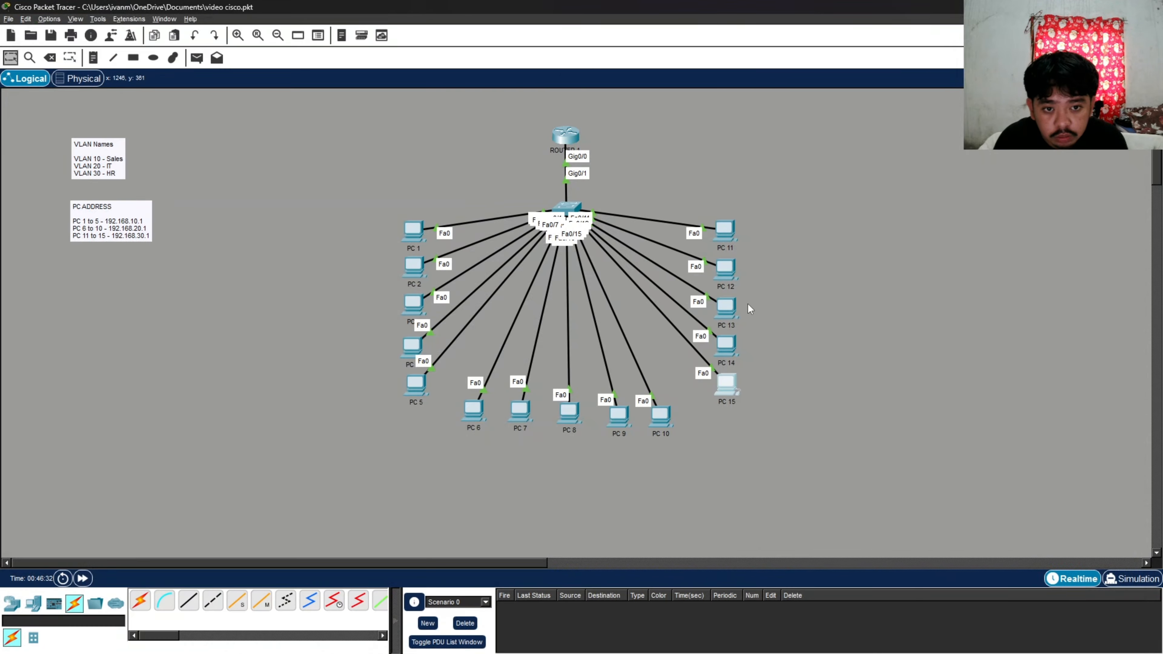
- Review the IP configuration of PC 11 through PC 15 to check their addresses and default gateways
{"action": "left_click", "coordinate": [470, 393]}
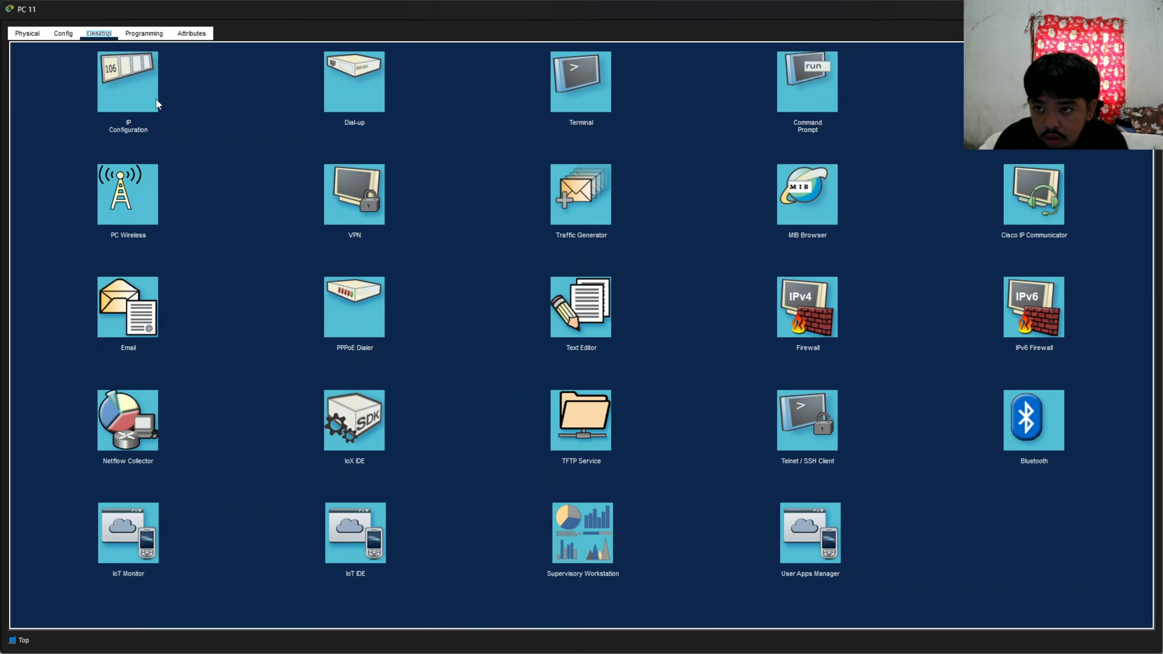
{"action": "left_click", "coordinate": [153, 97]}
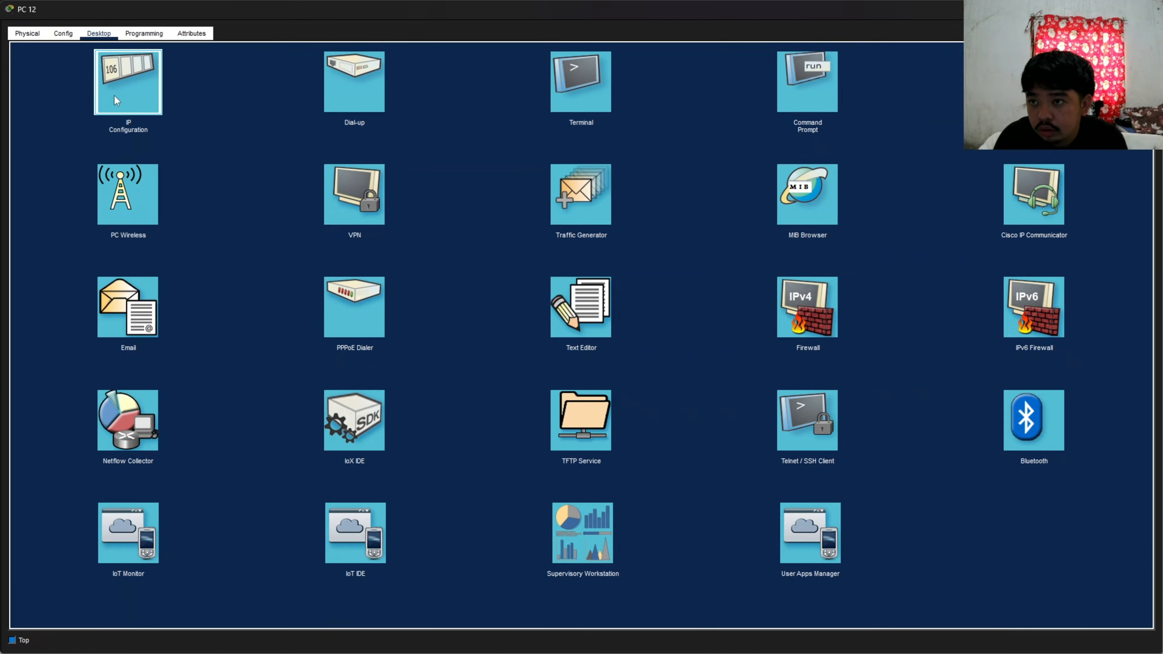
{"action": "left_click", "coordinate": [116, 94]}
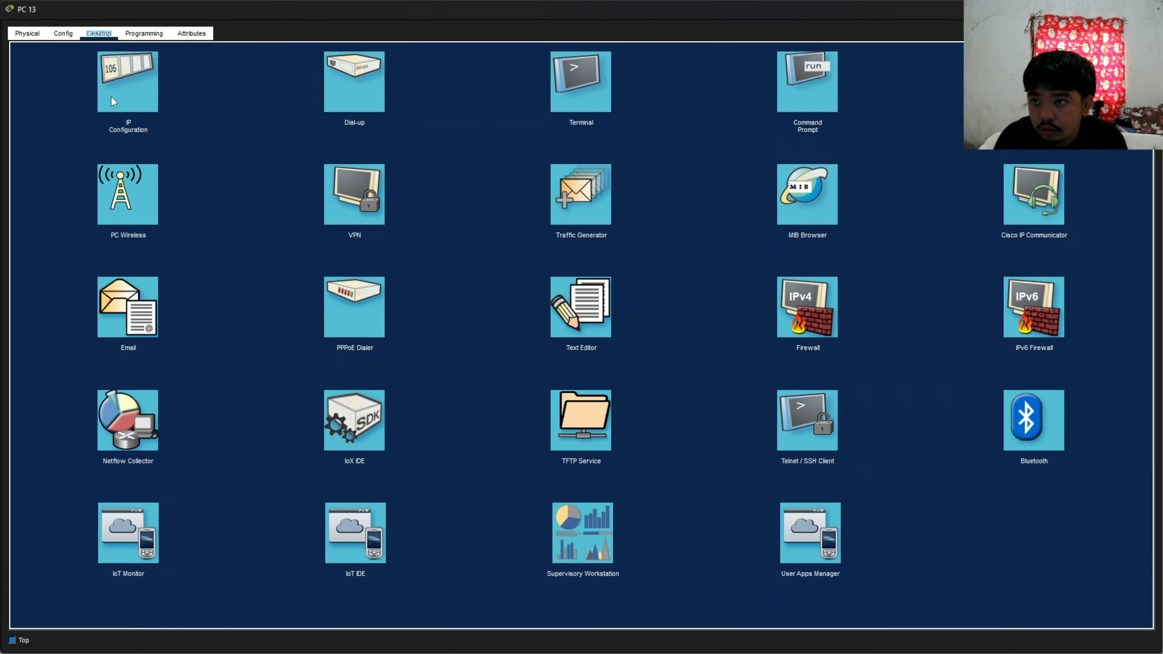
{"action": "left_click", "coordinate": [129, 82]}
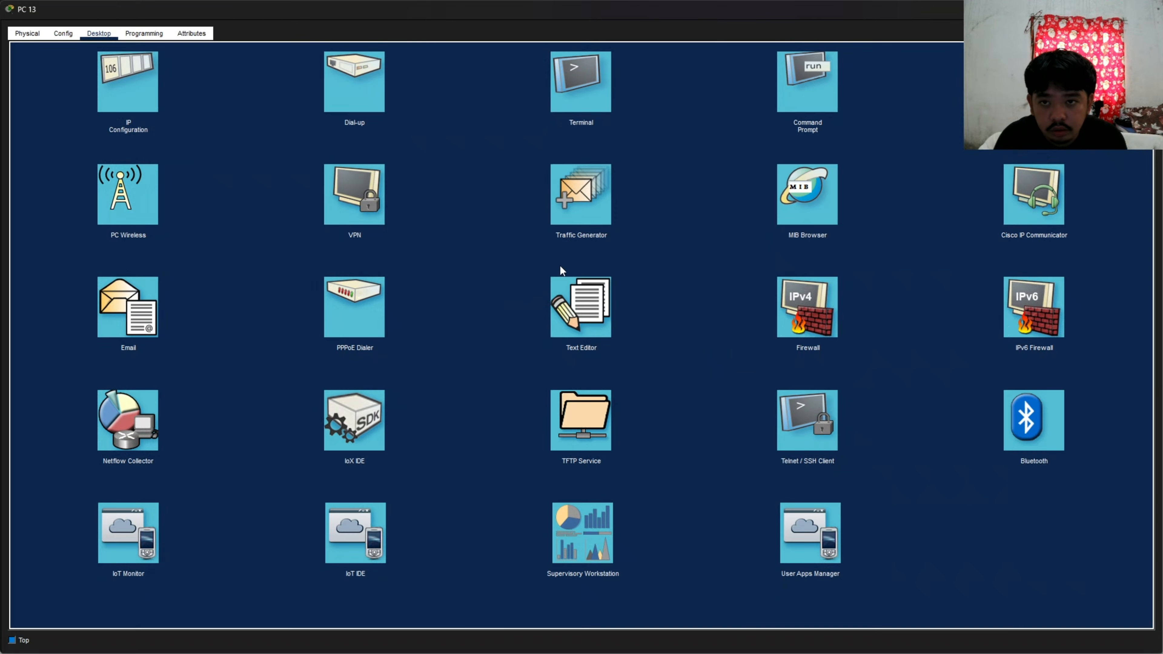
{"action": "left_click", "coordinate": [133, 87]}
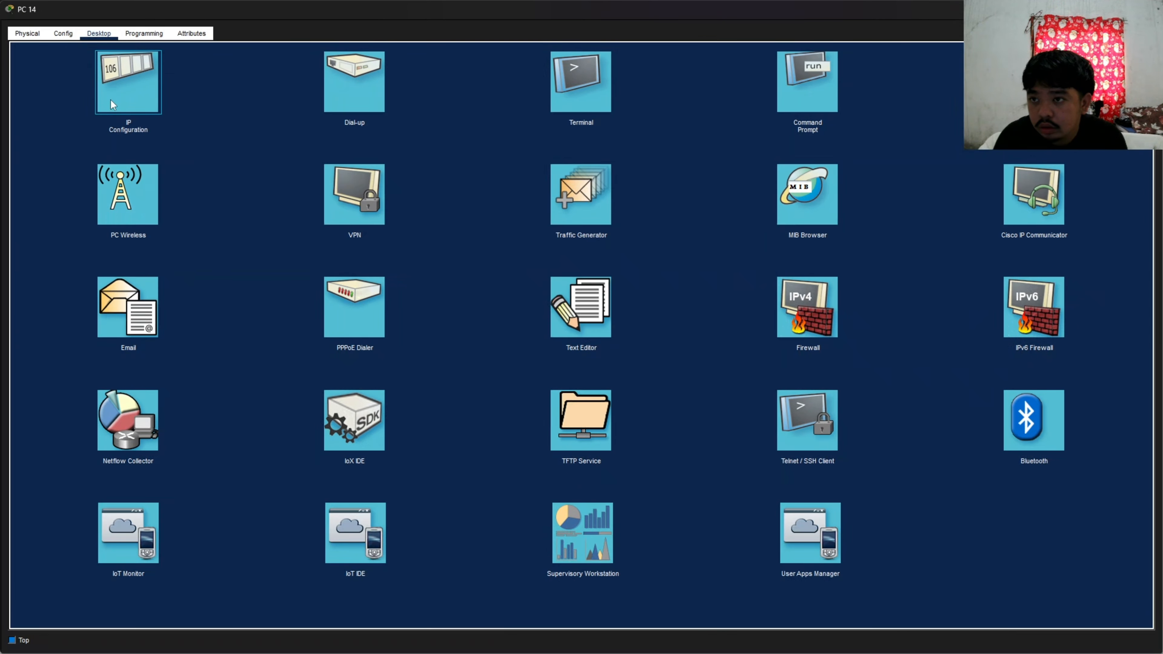
{"action": "left_click", "coordinate": [124, 87]}
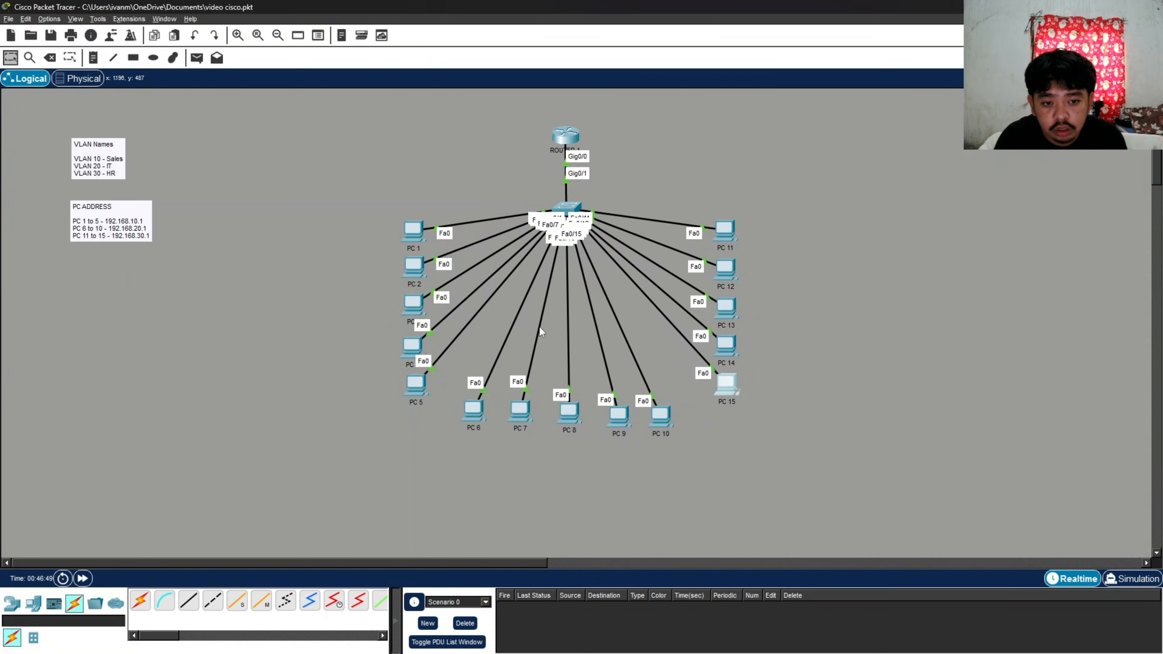
{"action": "left_click", "coordinate": [471, 394]}
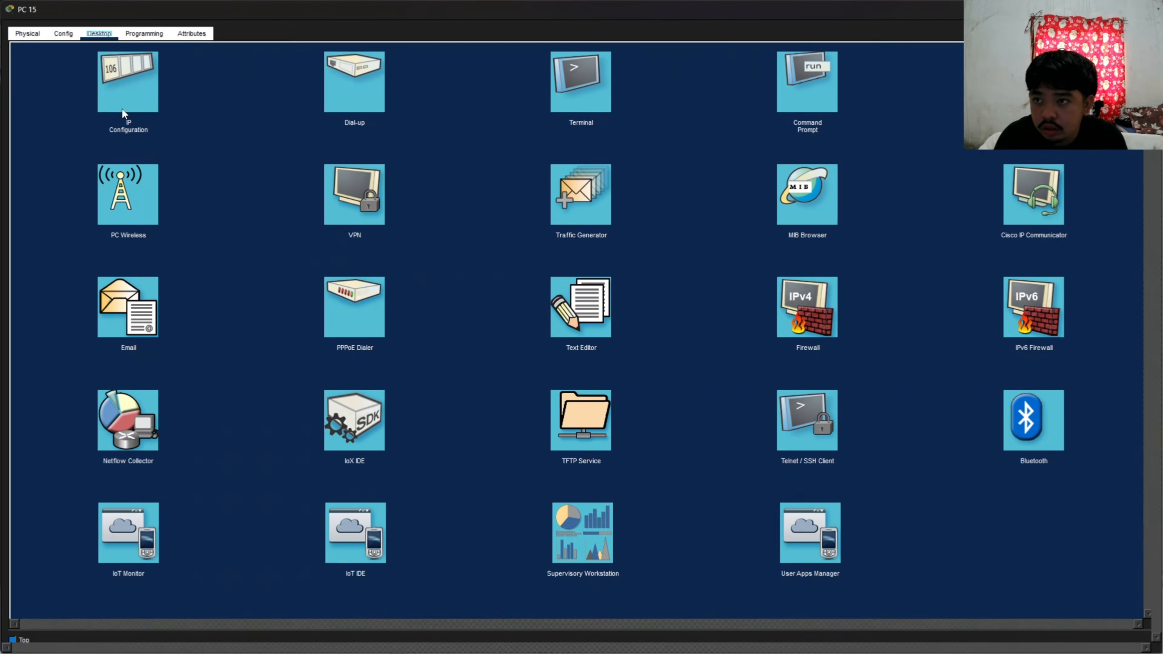
{"action": "left_click", "coordinate": [120, 92]}
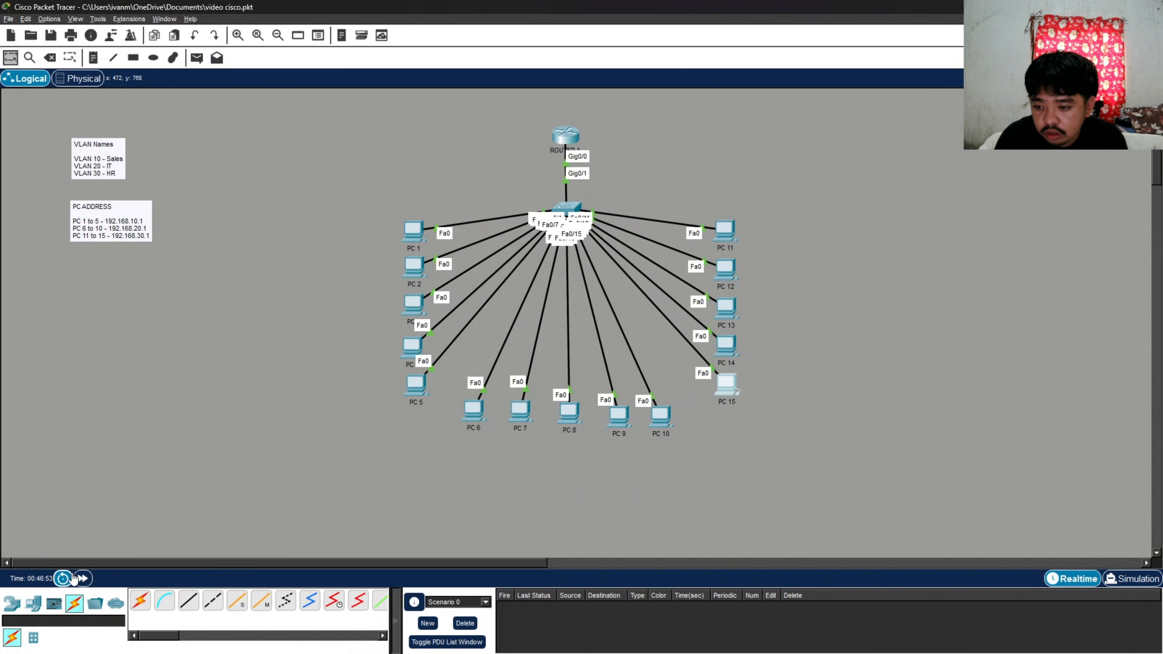
- Fast-forward the network's simulation time and activate the Add Simple PDU tool for a connectivity test
{"action": "left_click", "coordinate": [83, 579]}
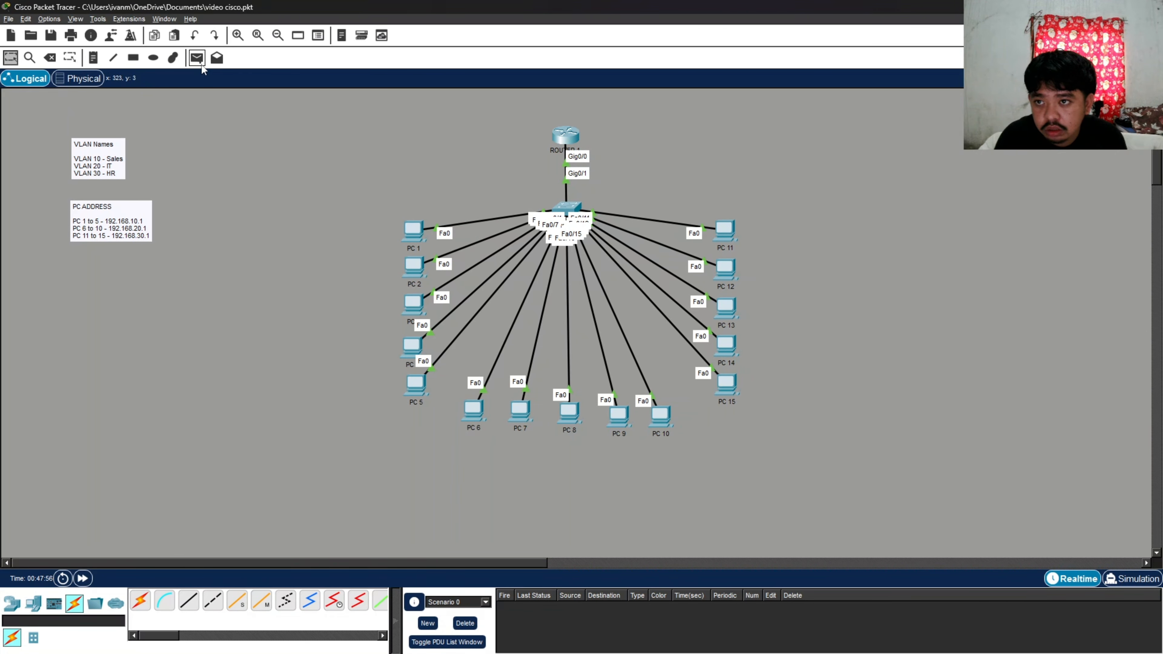
{"action": "left_click", "coordinate": [197, 58]}
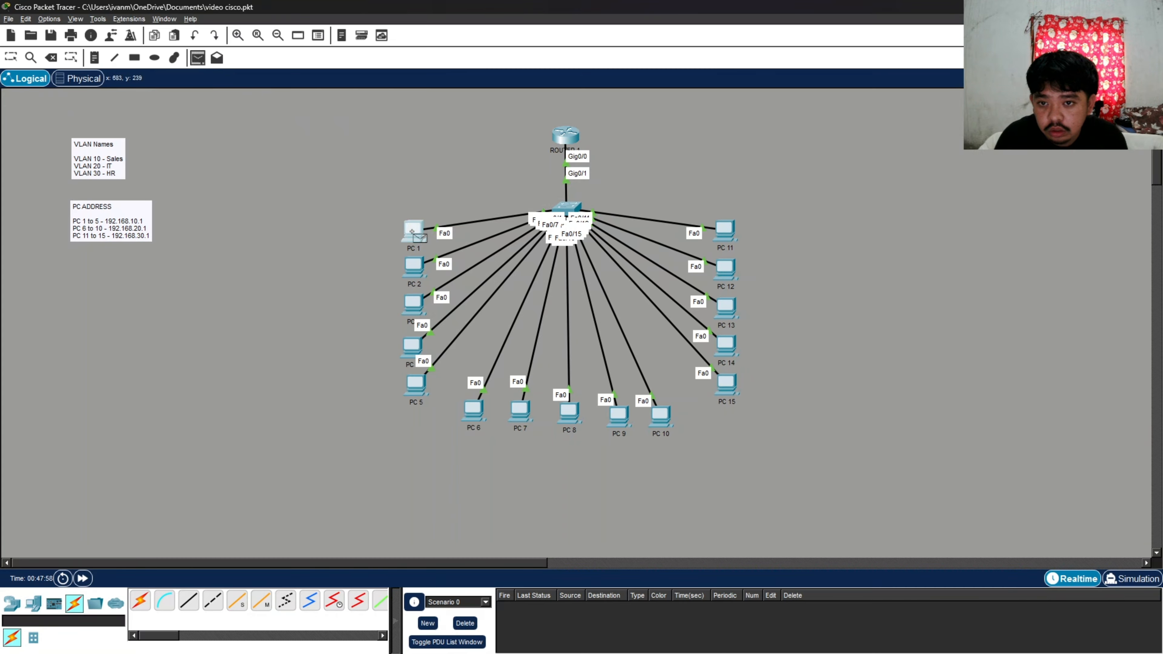
- Send simple PDUs from PC 1 to PC 2 and from PC 1 to PC 6 to test connectivity
{"action": "left_click", "coordinate": [412, 232]}
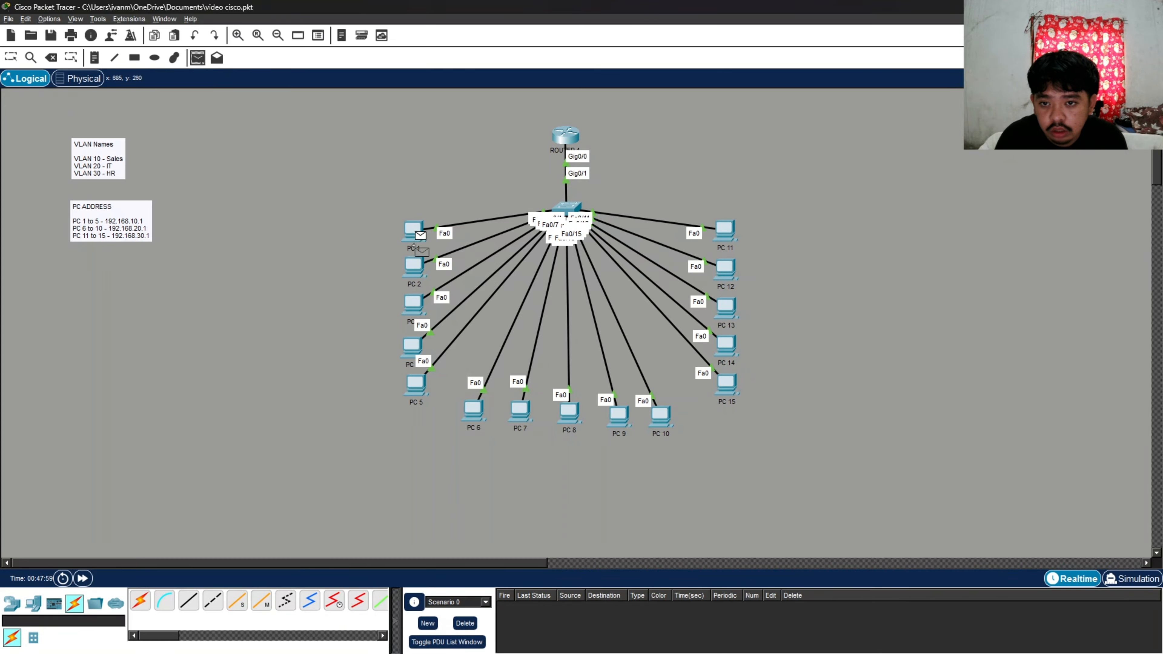
{"action": "left_click", "coordinate": [415, 261]}
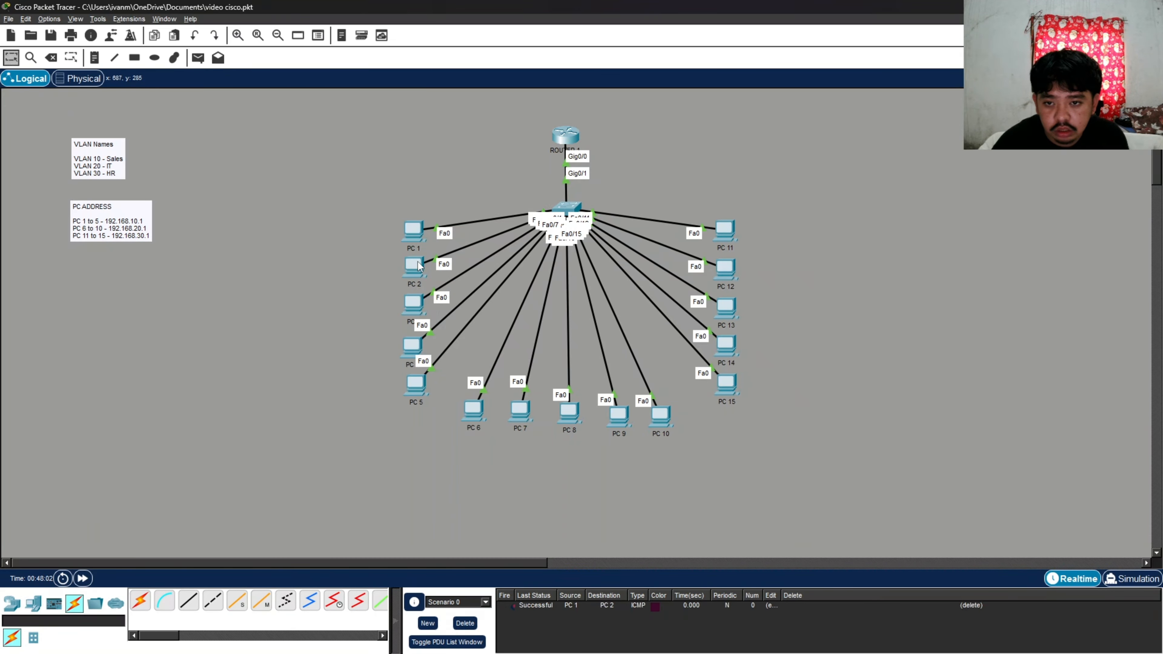
{"action": "left_click", "coordinate": [197, 58]}
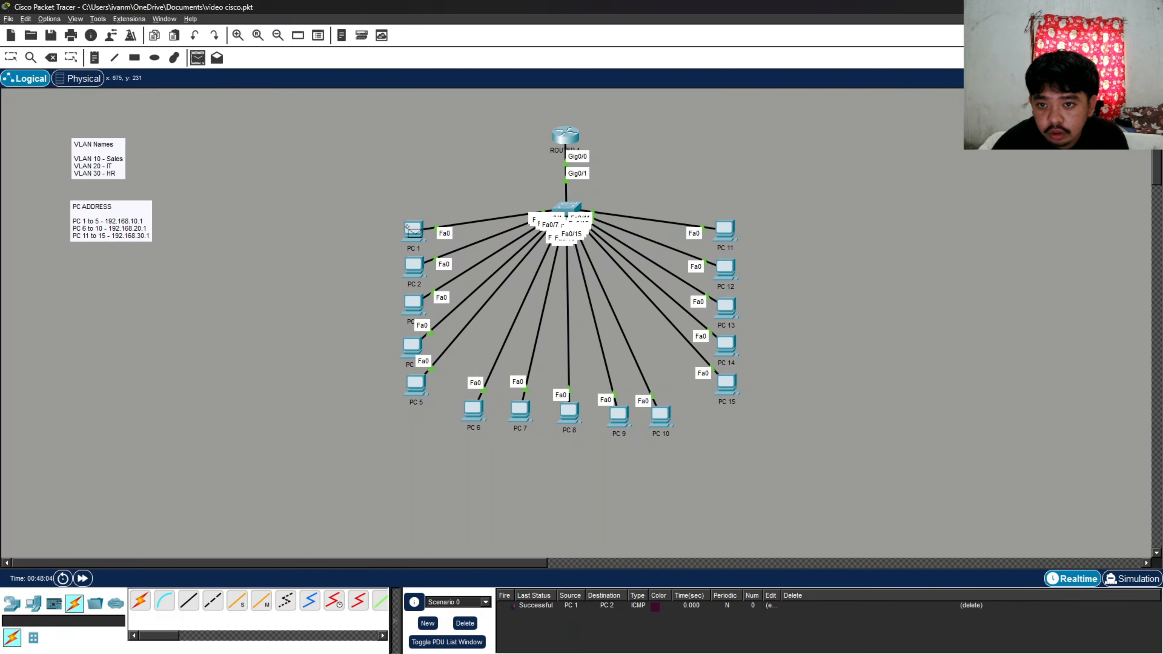
{"action": "left_click", "coordinate": [412, 229]}
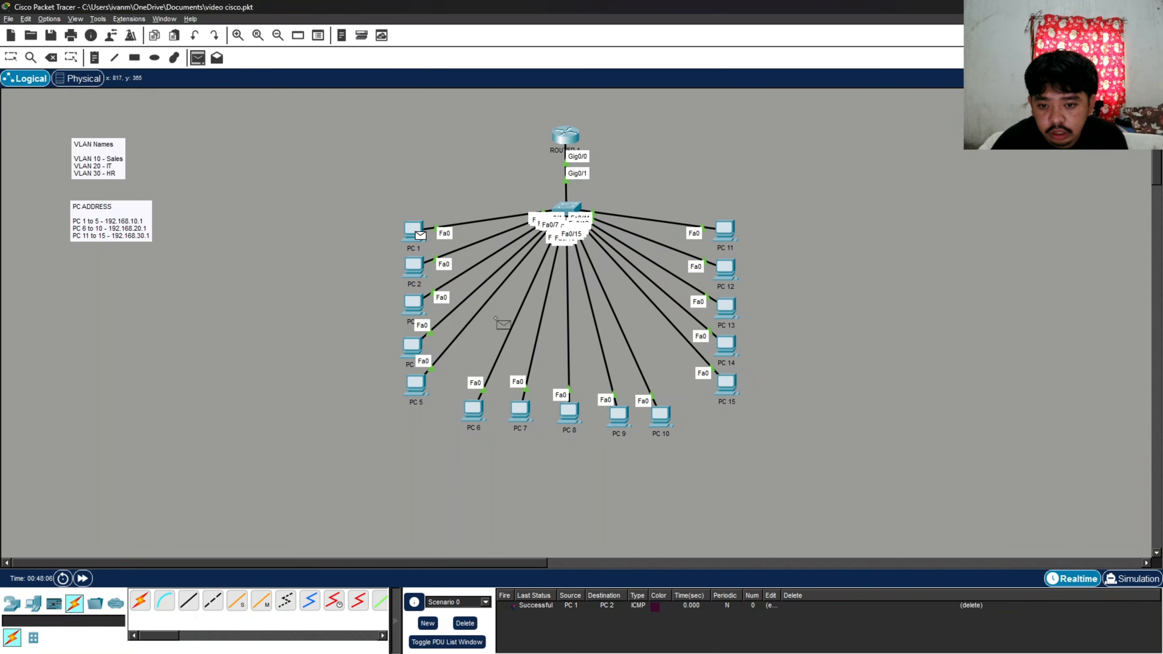
{"action": "left_click", "coordinate": [480, 410]}
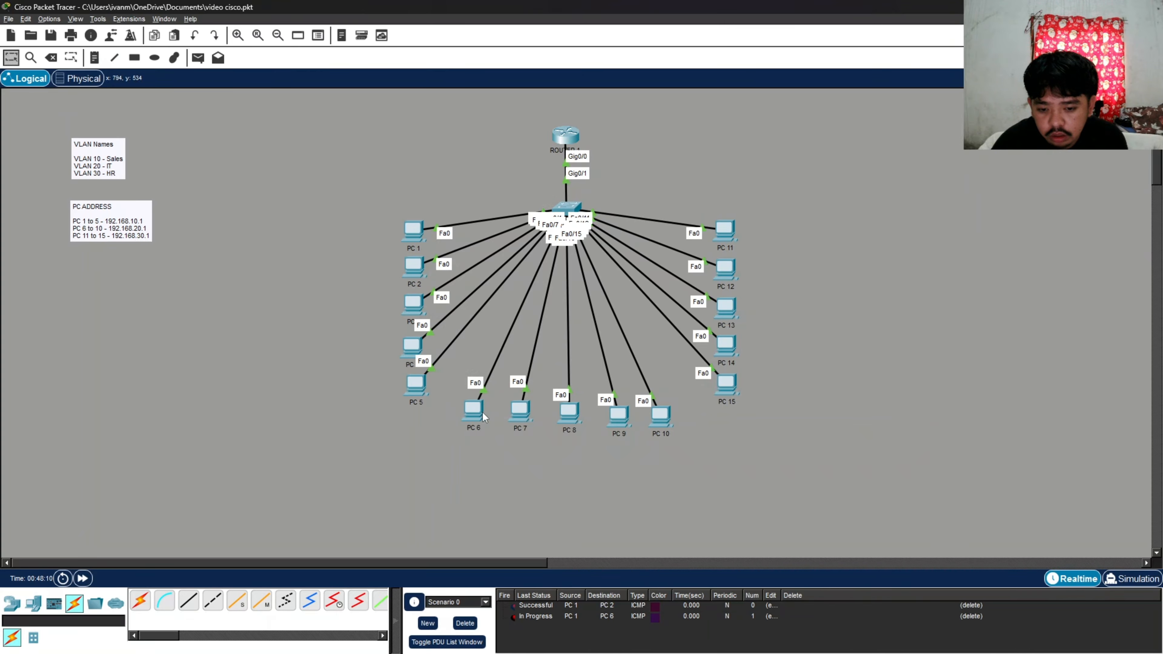
- Repeat the simple PDU test from PC 1 to PC 6
{"action": "left_click", "coordinate": [198, 58]}
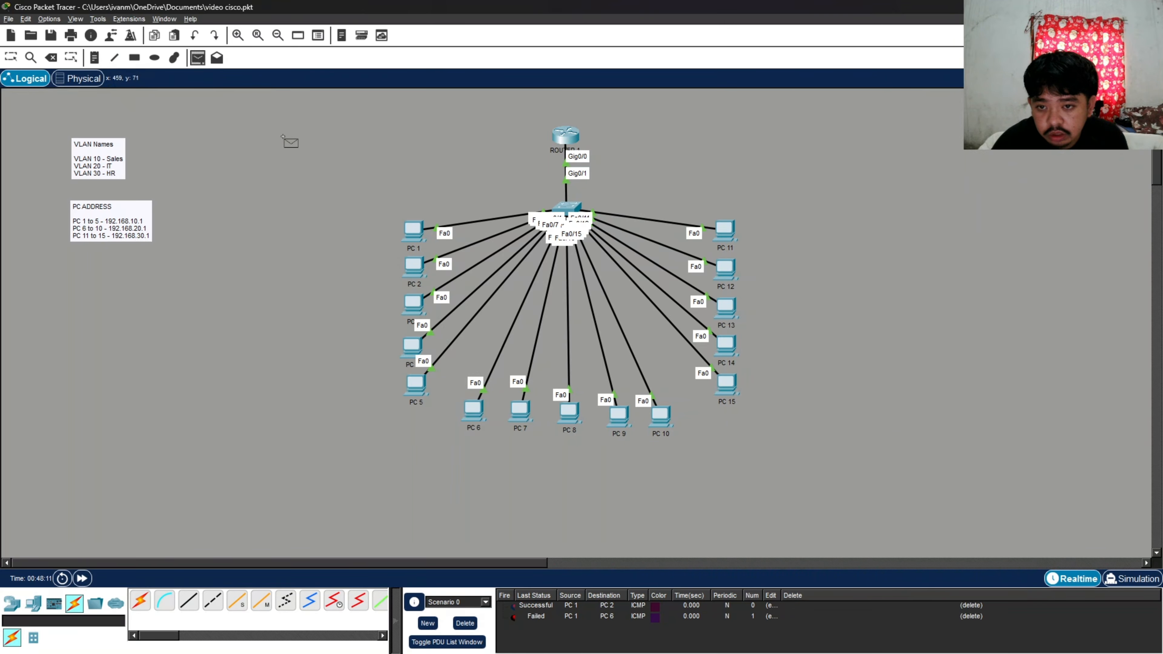
{"action": "left_click", "coordinate": [413, 231]}
{"action": "left_click", "coordinate": [474, 409]}
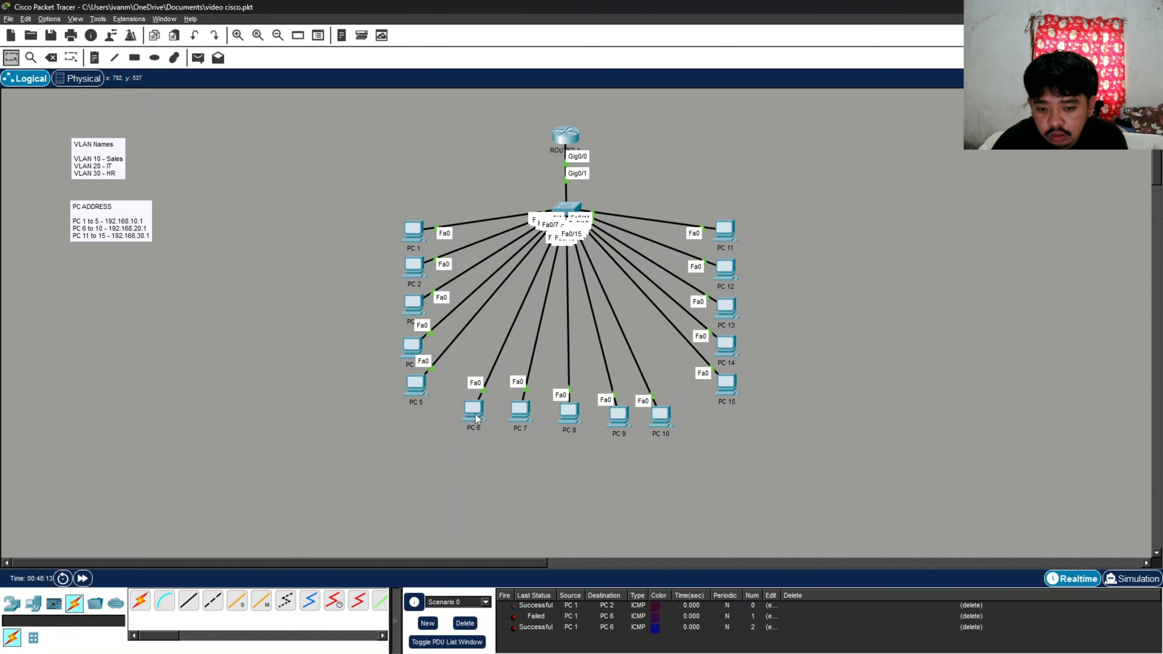
- Send a simple PDU from PC 1 to PC 11 to test connectivity between their VLANs
{"action": "left_click", "coordinate": [197, 58]}
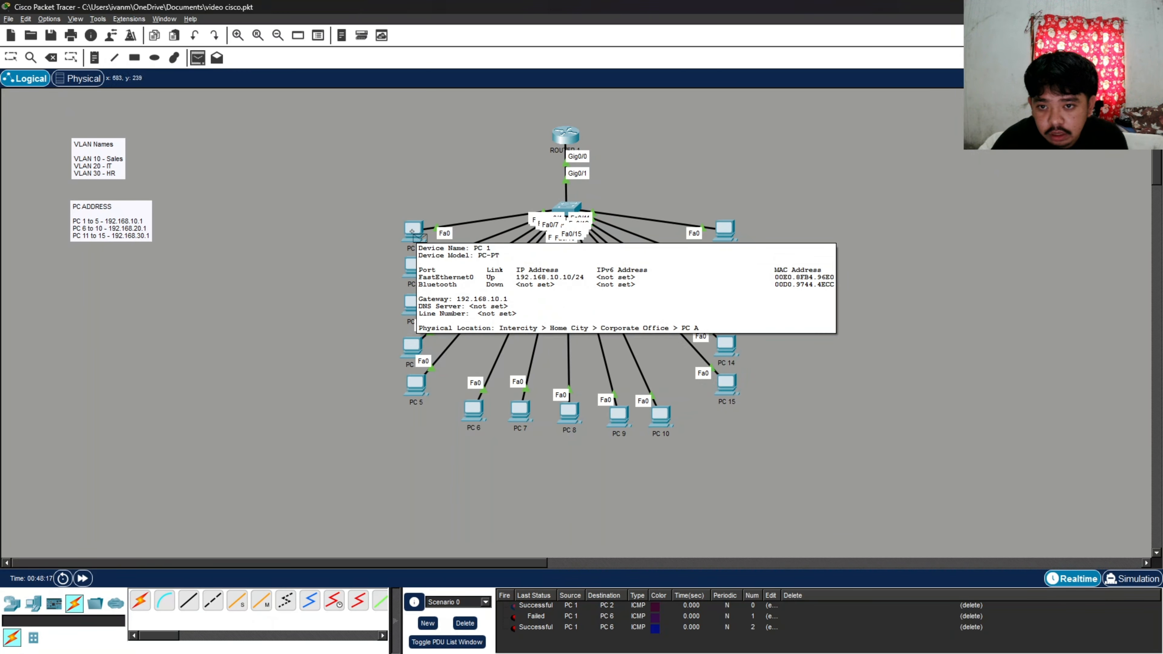
{"action": "left_click", "coordinate": [412, 232]}
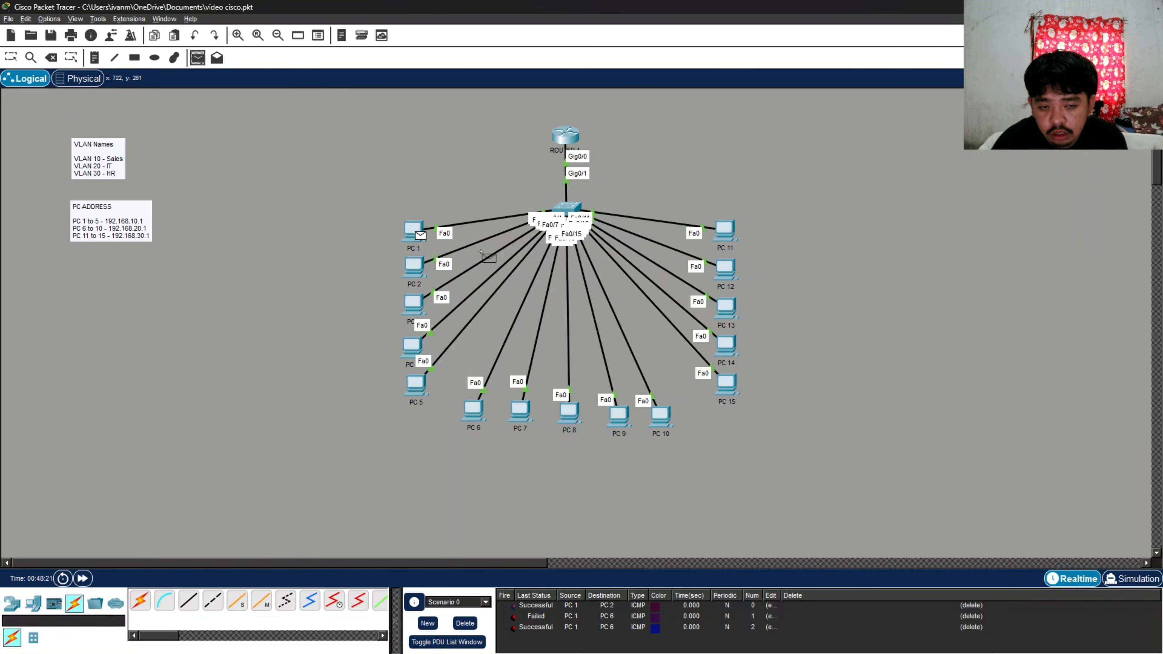
{"action": "left_click", "coordinate": [725, 230]}
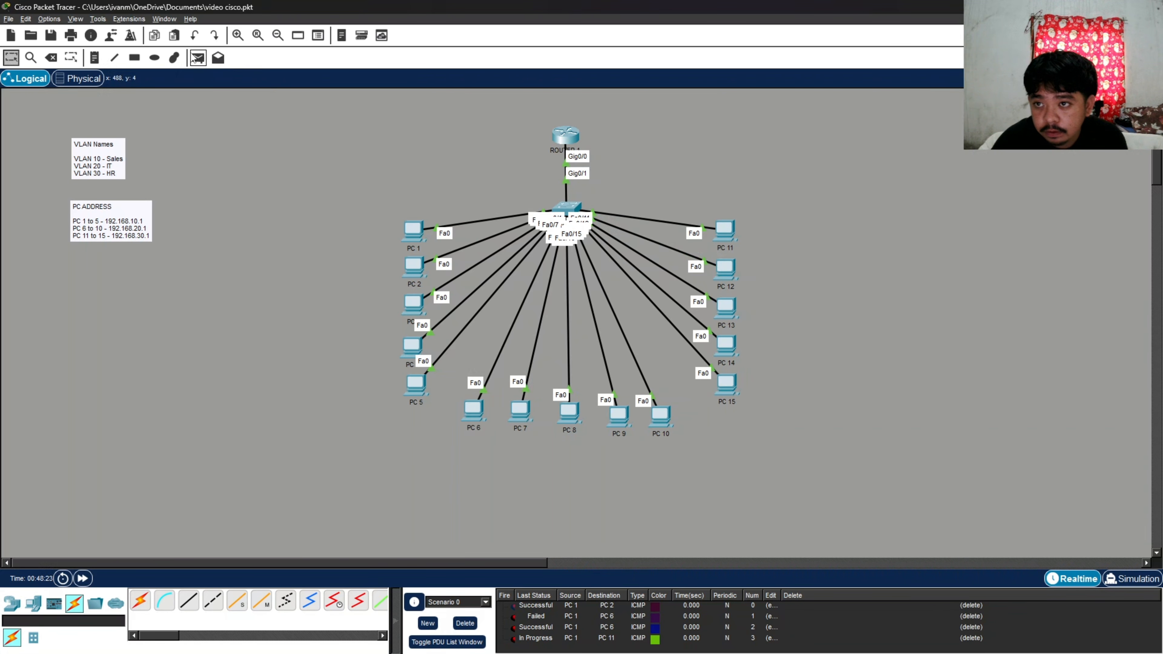
- Repeat the simple PDU test from PC 1 to PC 11 and delete the test scenario
{"action": "left_click", "coordinate": [198, 57]}
{"action": "left_click", "coordinate": [412, 230]}
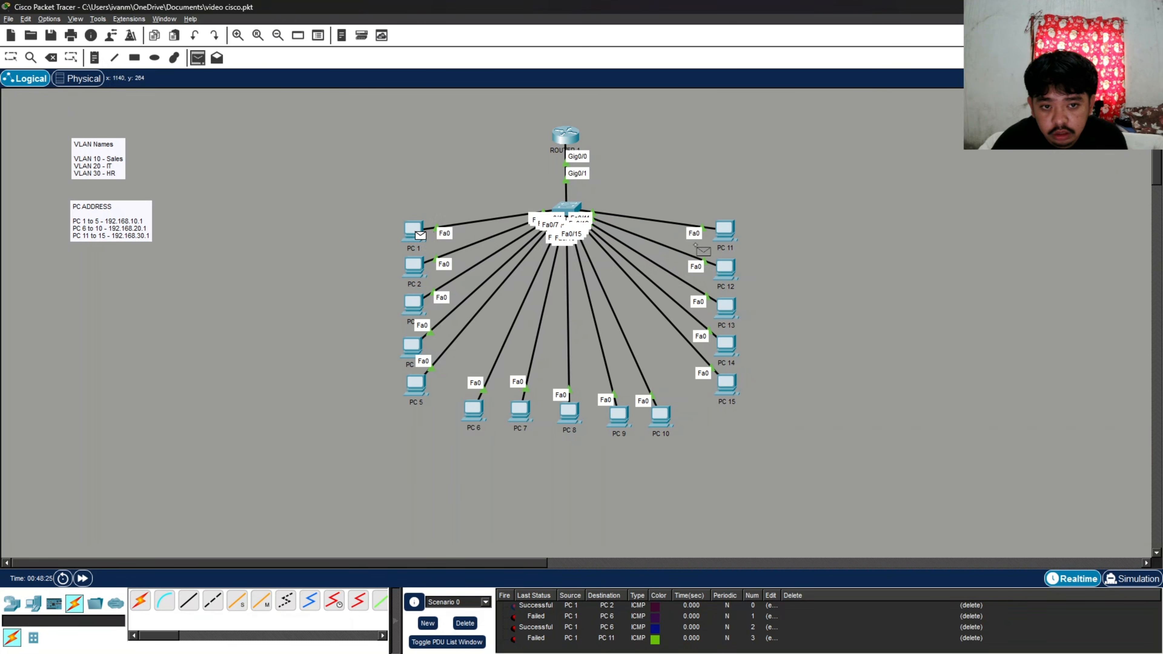
{"action": "left_click", "coordinate": [724, 231]}
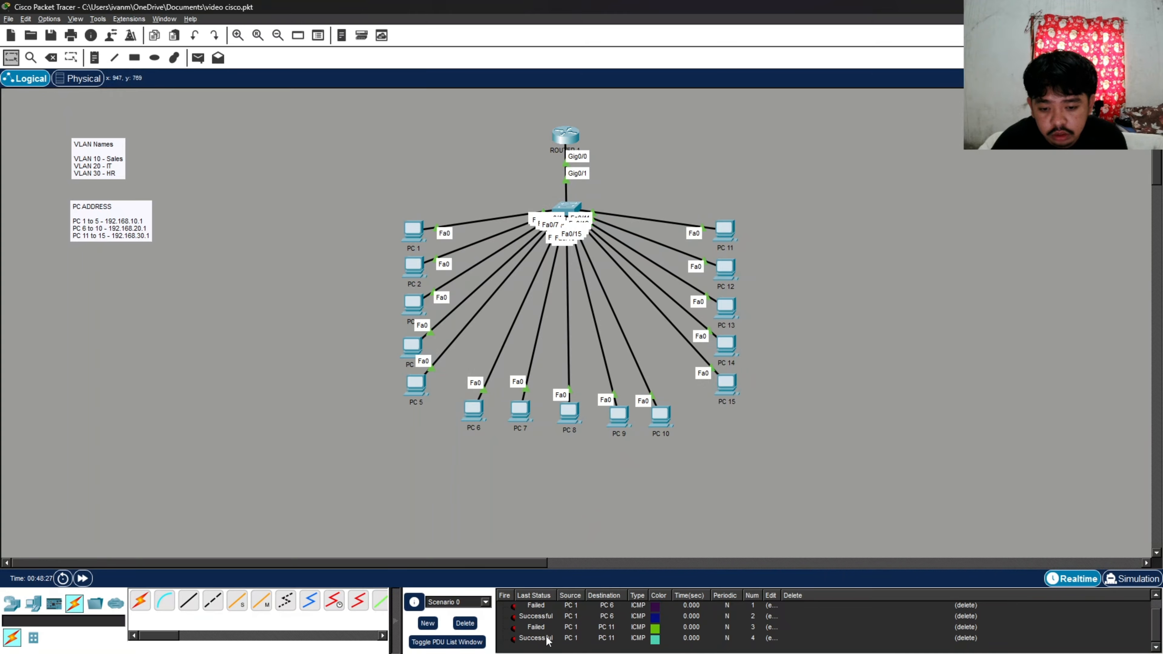
{"action": "left_click", "coordinate": [468, 624]}
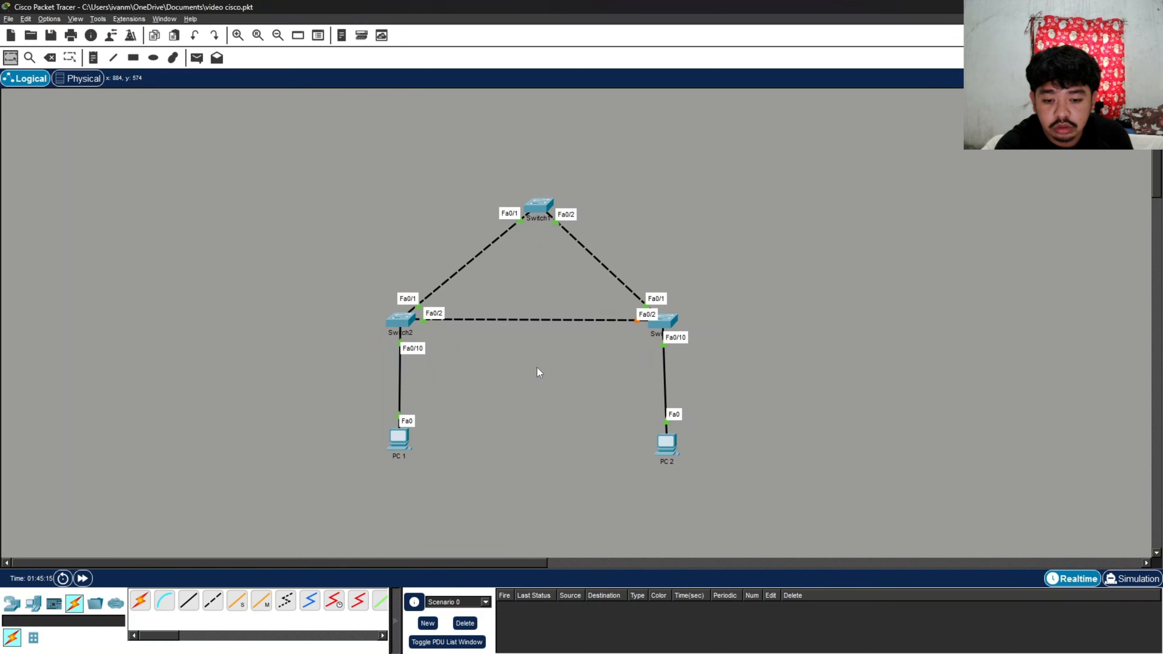
- Open the command line of Switch1 and enter global configuration mode with ena and conf t
{"action": "left_click", "coordinate": [542, 208]}
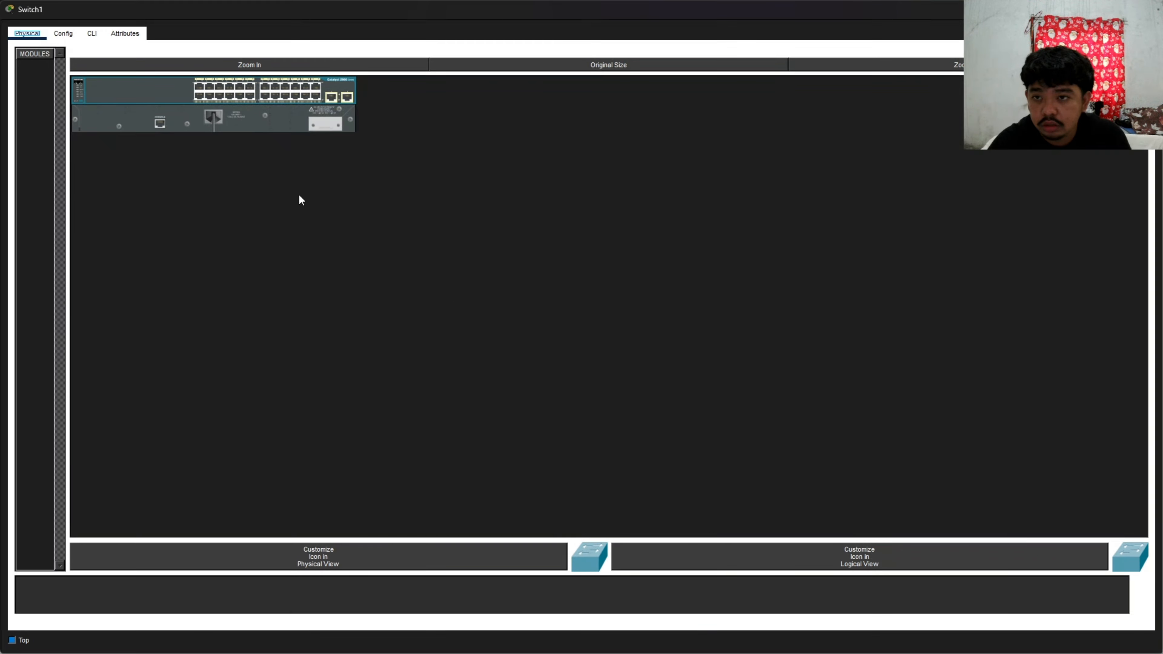
{"action": "left_click", "coordinate": [89, 34]}
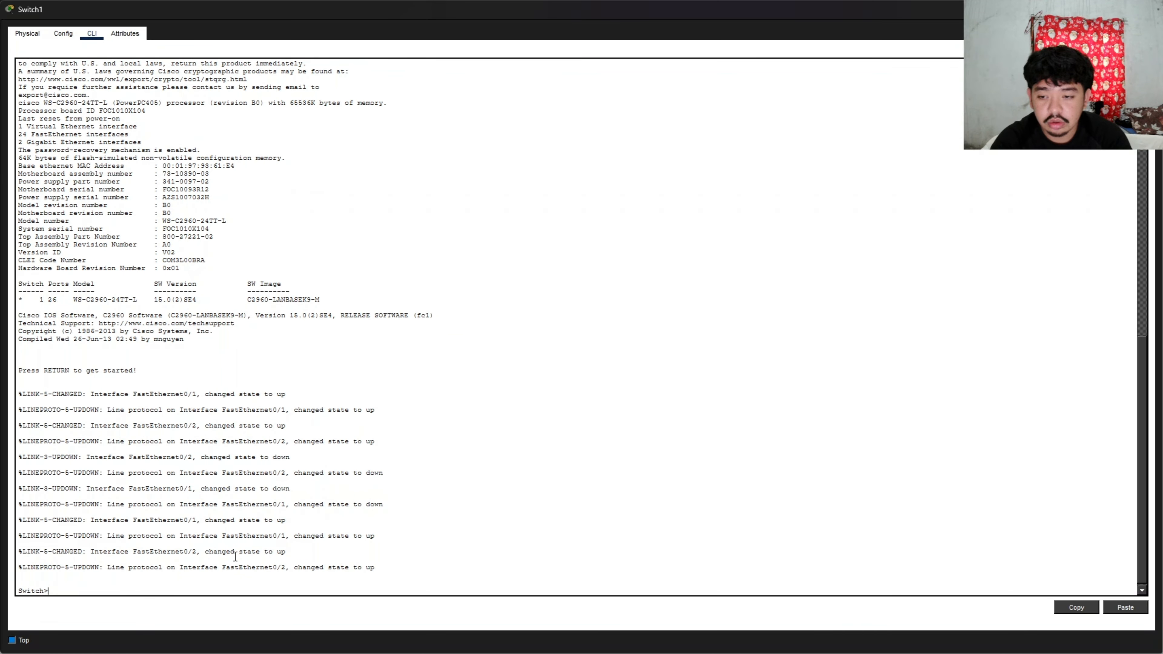
{"action": "type", "text": "ena"}
{"action": "key", "text": "Return"}
{"action": "type", "text": "conf t"}
{"action": "key", "text": "Return"}
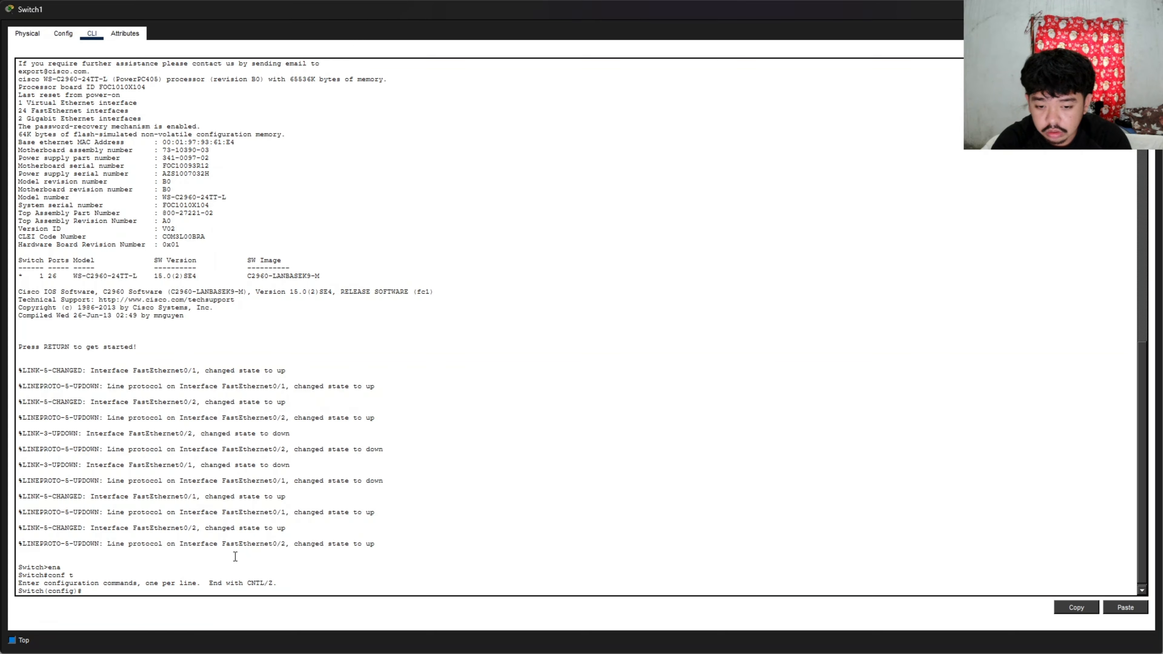
- Set Switch1's spanning-tree priority for VLAN 1 to 4096 and exit configuration mode
{"action": "type", "text": "spanning-t"}
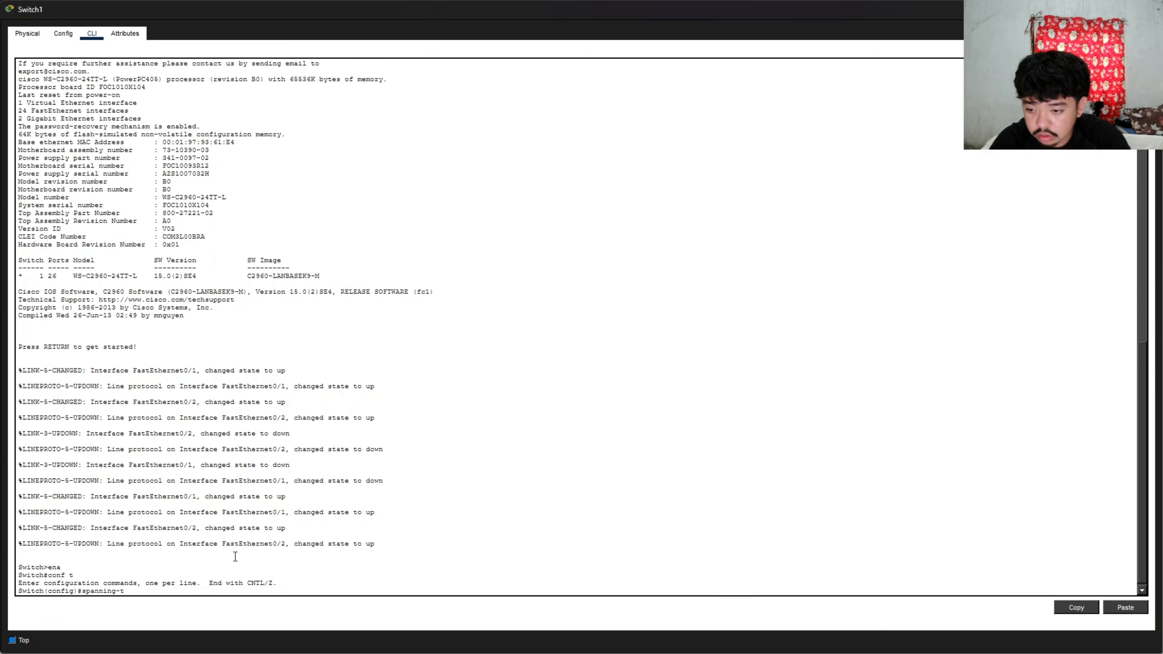
{"action": "type", "text": "ree vlan 1"}
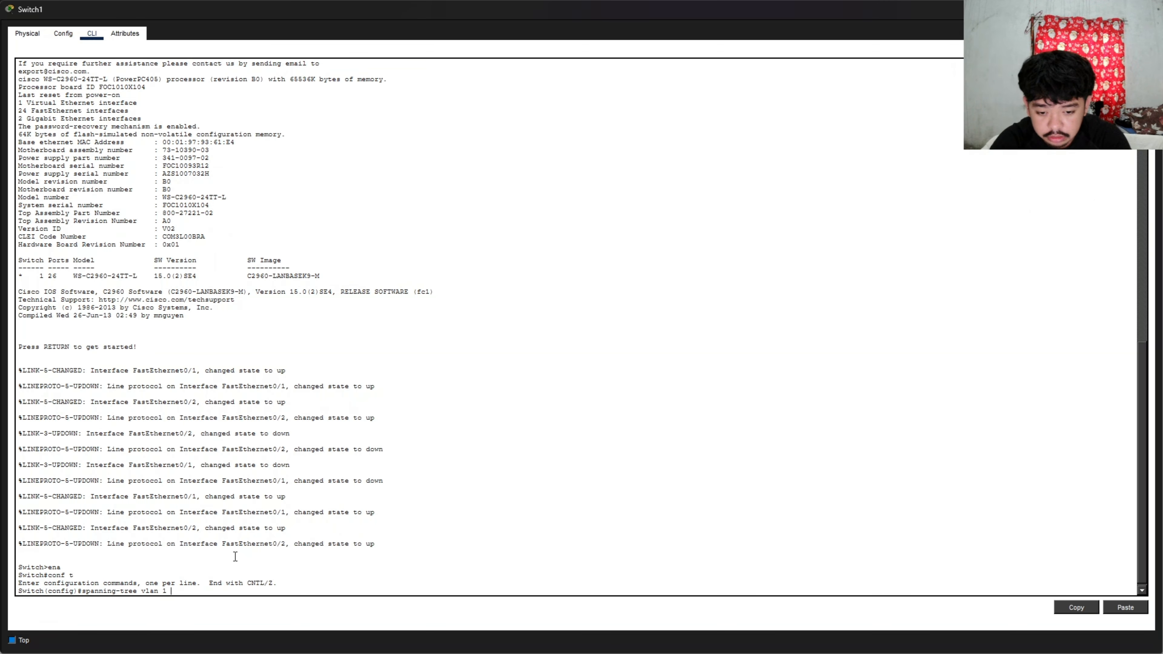
{"action": "type", "text": " priority"}
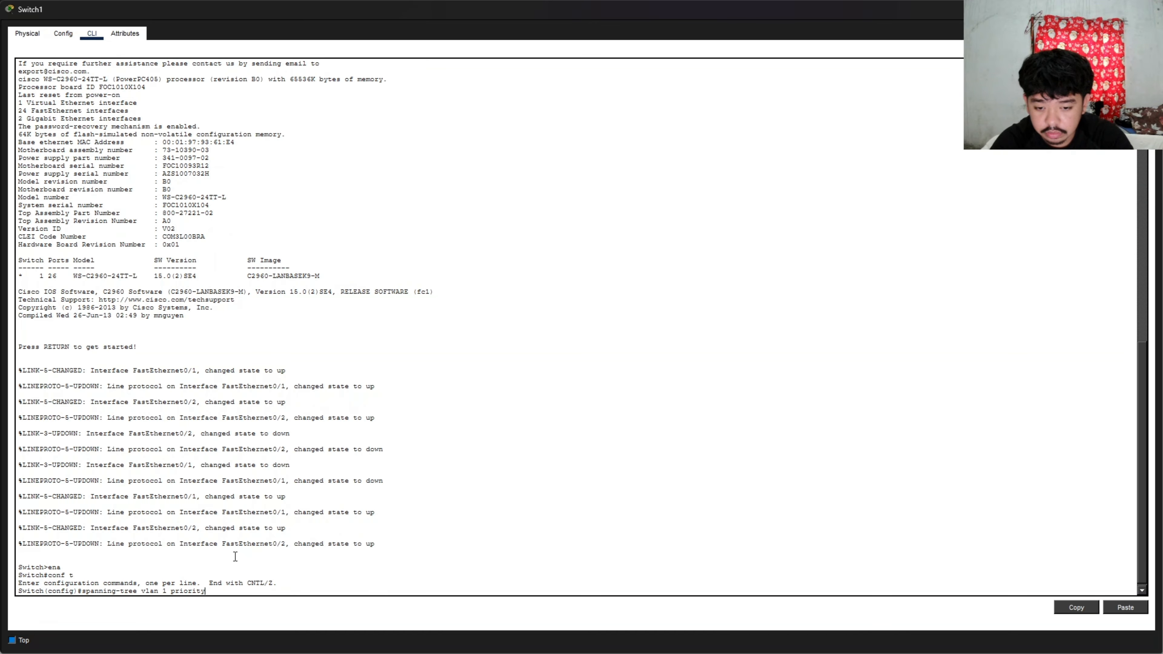
{"action": "type", "text": " 4096"}
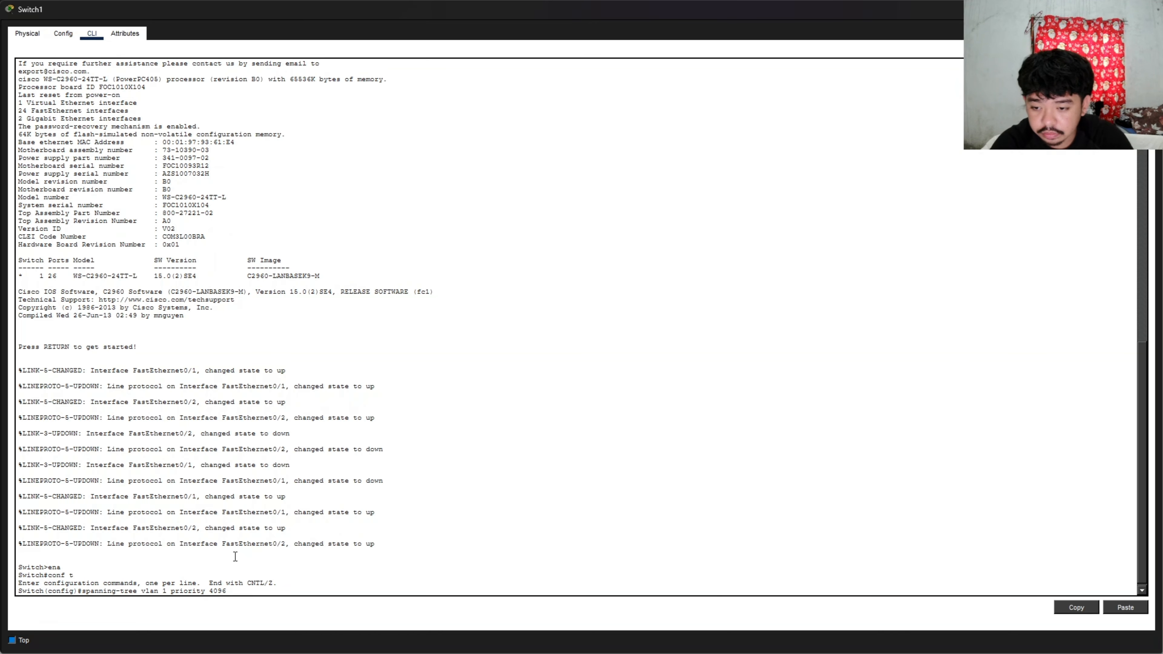
{"action": "key", "text": "Return"}
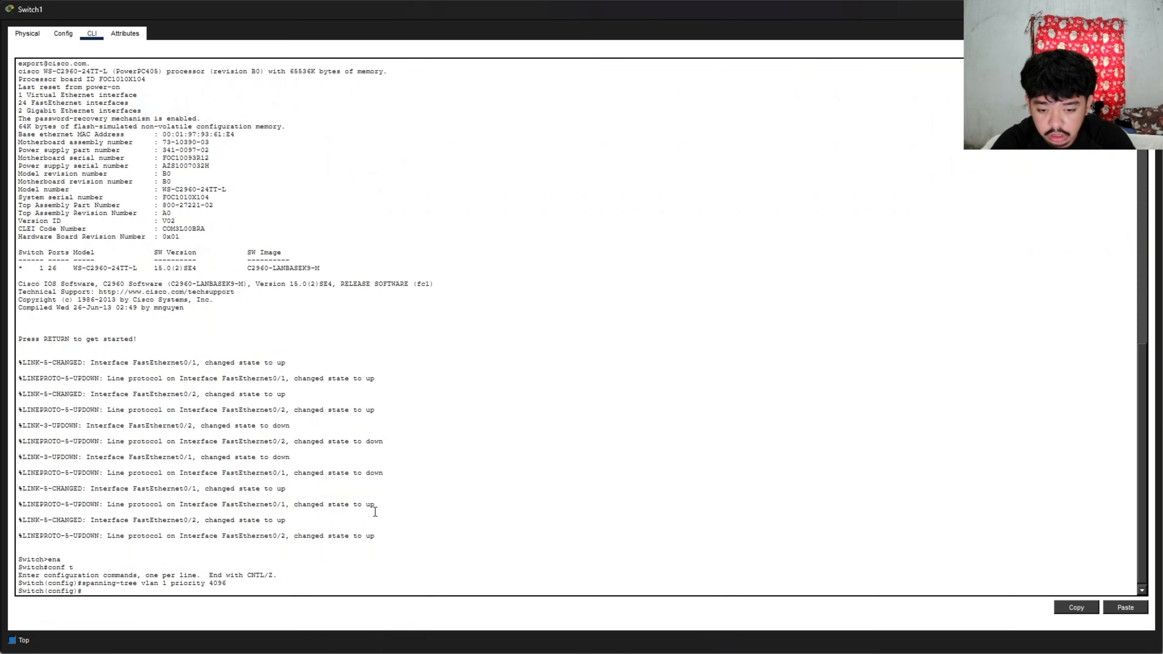
{"action": "type", "text": "end"}
{"action": "key", "text": "Return"}
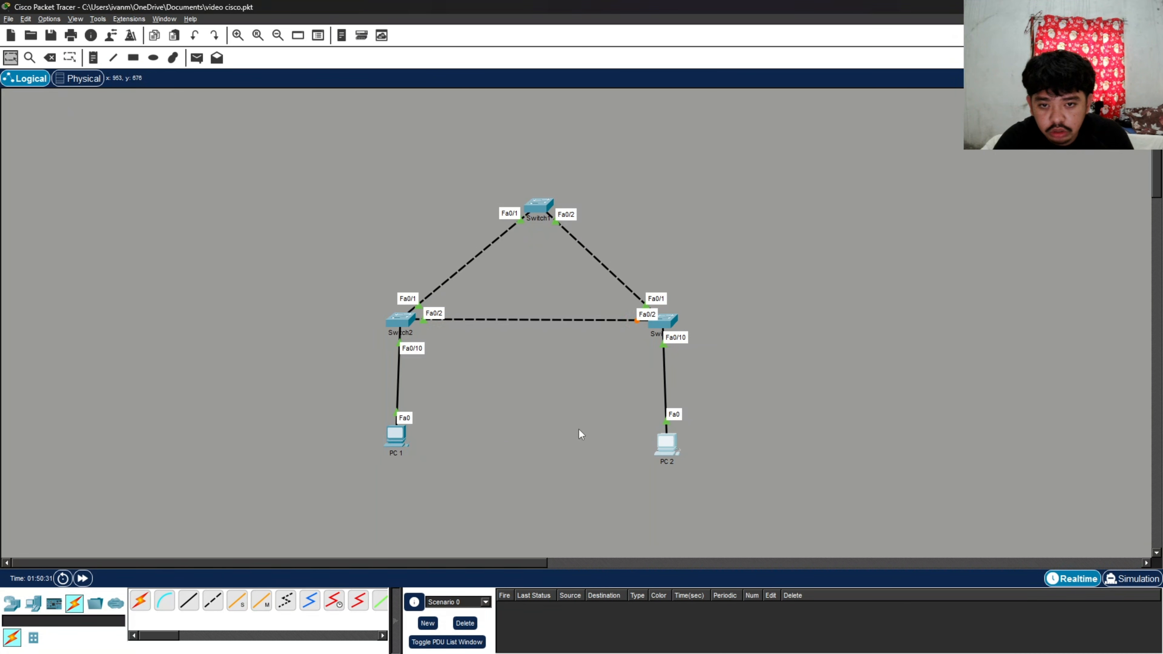
- Run show spanning-tree on Switch1 and examine the root and bridge information
{"action": "left_click", "coordinate": [539, 209]}
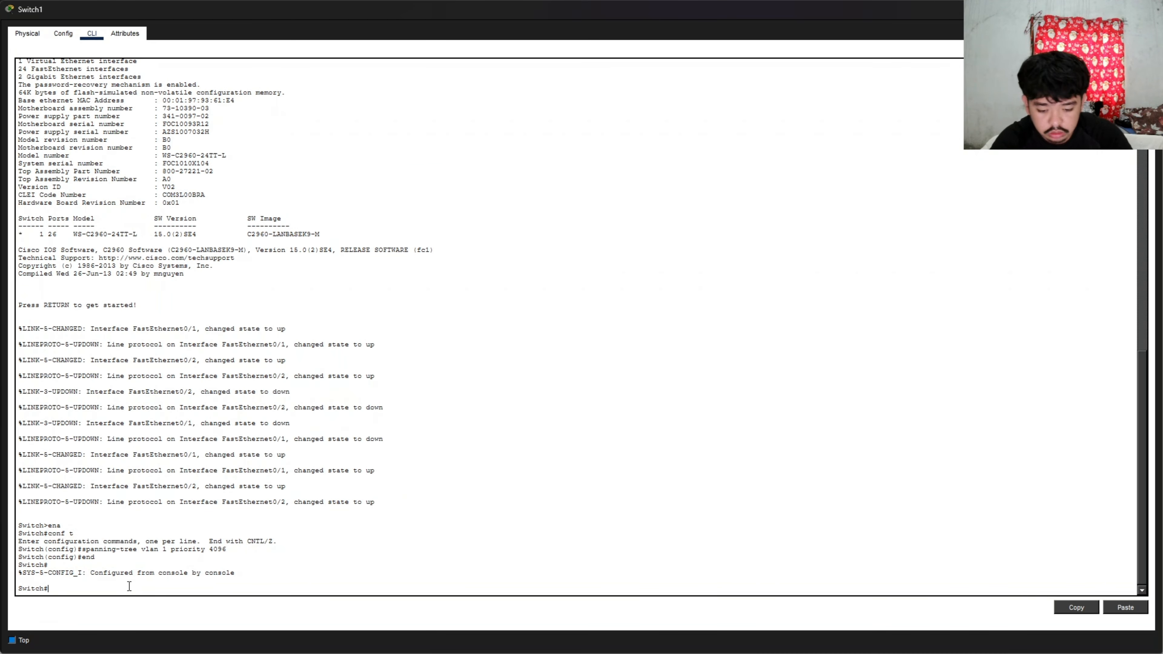
{"action": "type", "text": "show spanni"}
{"action": "key", "text": "BackSpace"}
{"action": "key", "text": "BackSpace"}
{"action": "key", "text": "BackSpace"}
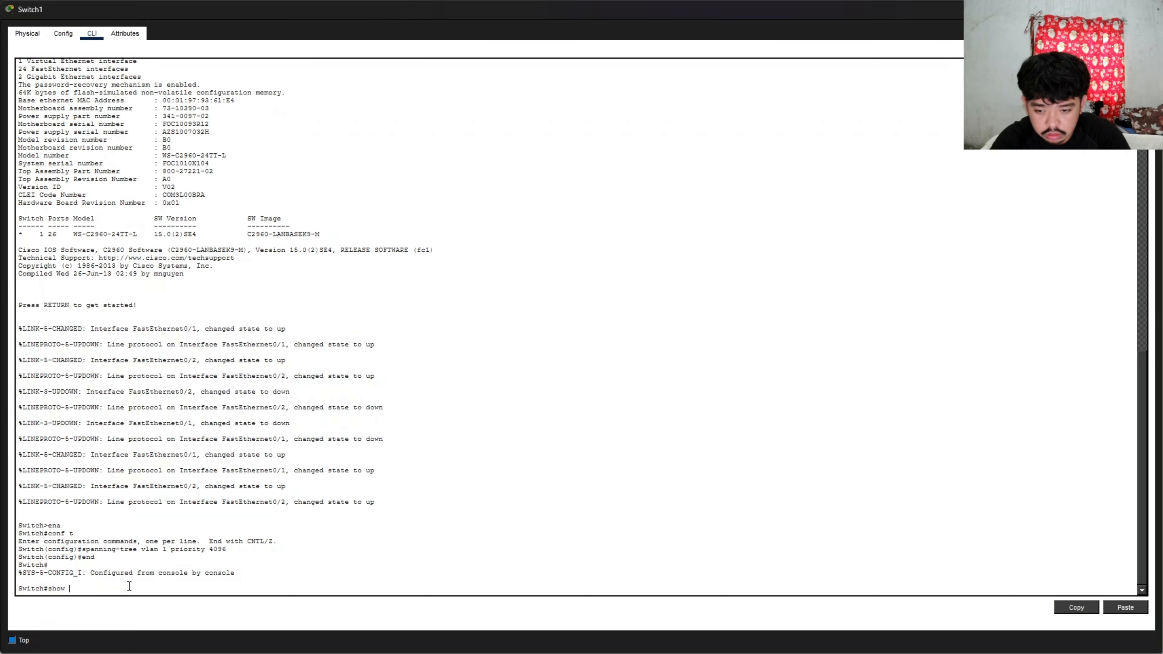
{"action": "type", "text": "spanning-"}
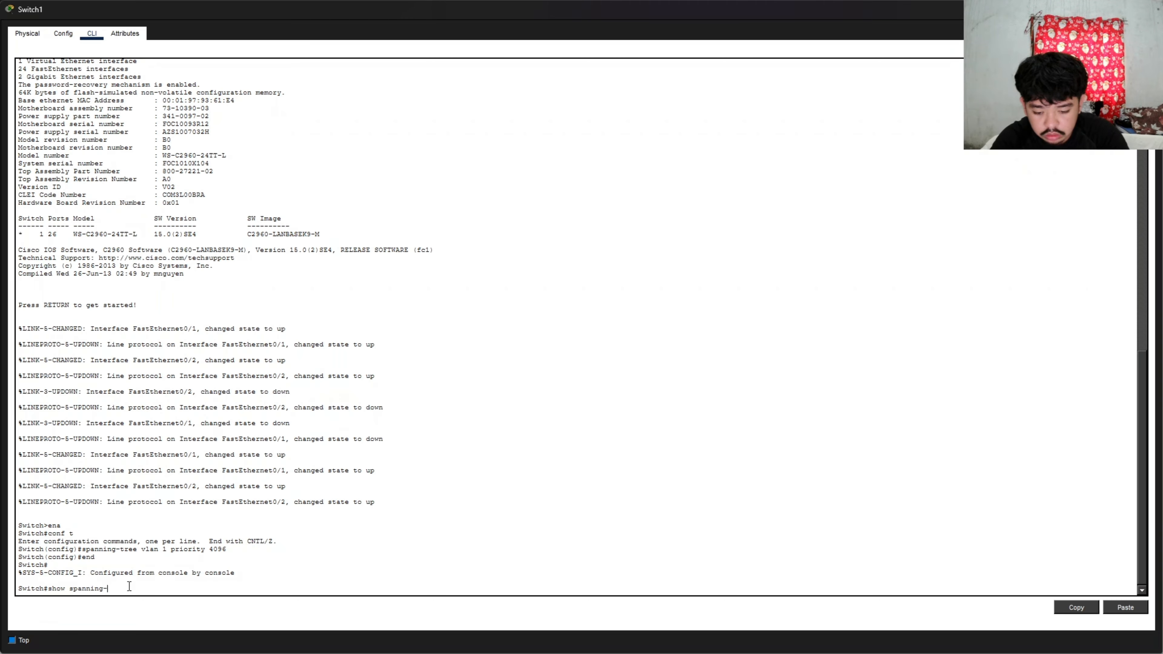
{"action": "type", "text": "tree"}
{"action": "key", "text": "Return"}
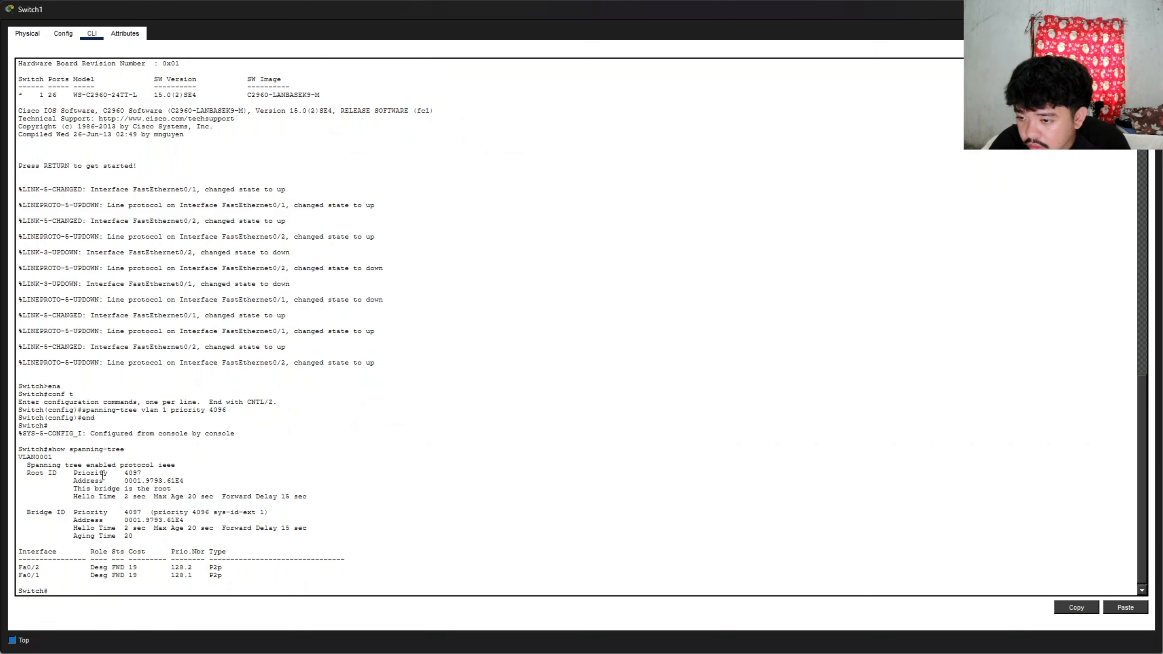
{"action": "left_click_drag", "start_coordinate": [121, 465], "coordinate": [153, 465]}
{"action": "left_click", "coordinate": [146, 480]}
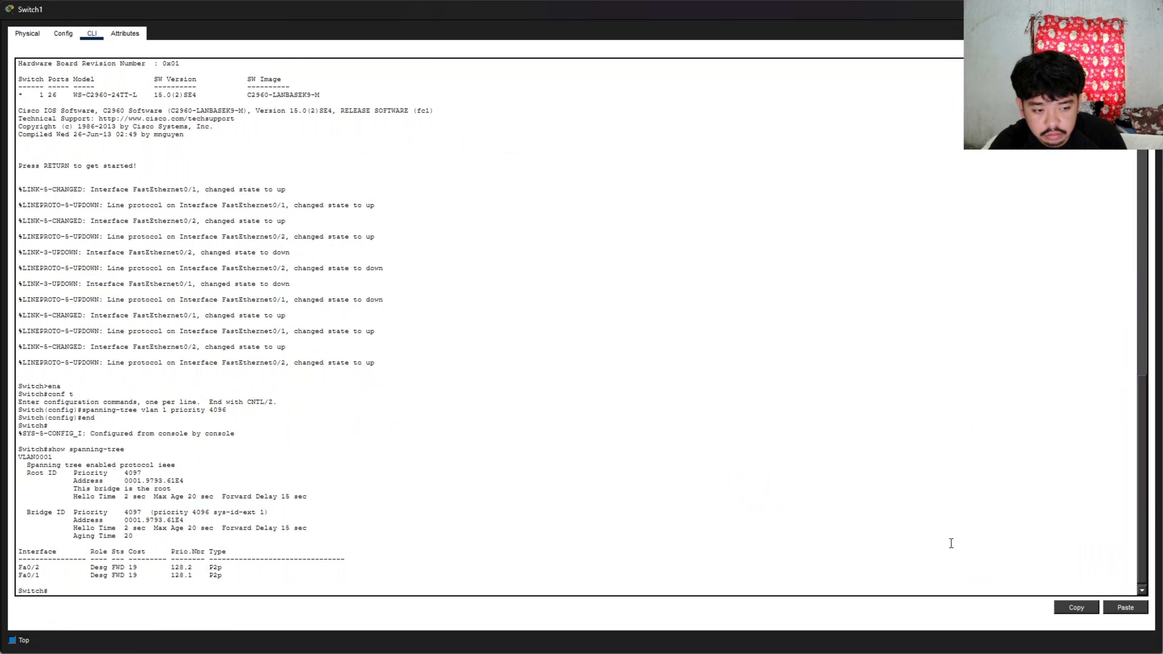
- Open the command line of Switch2 and enter global configuration mode with ena and conf t
{"action": "key", "text": "alt+Tab"}
{"action": "left_click", "coordinate": [402, 324]}
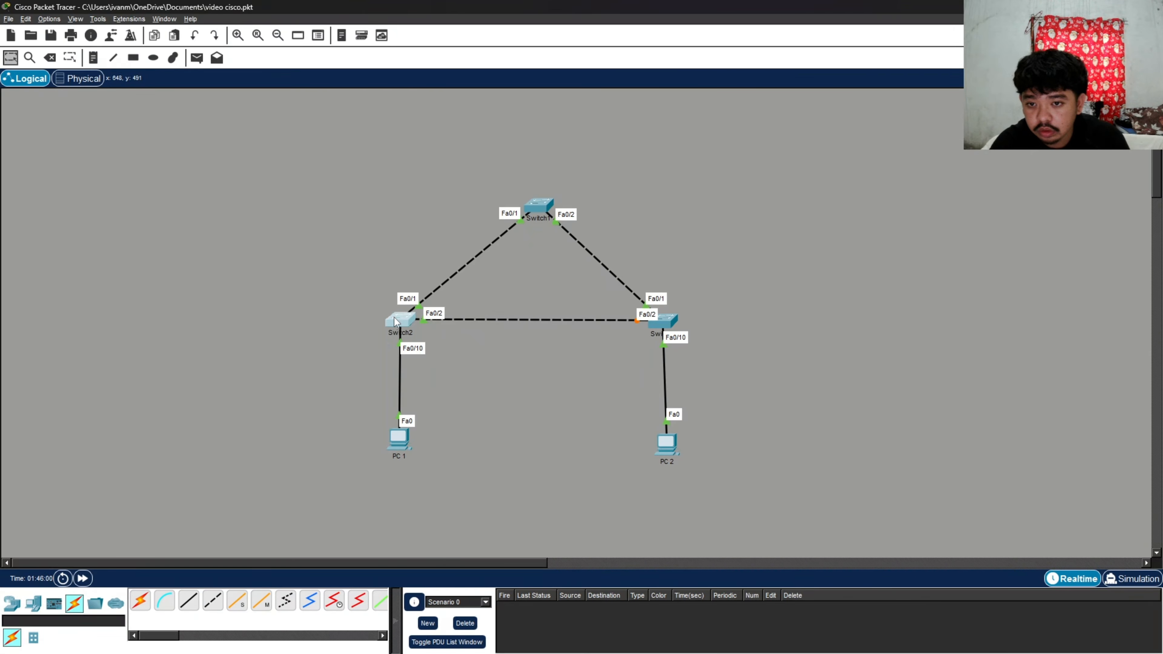
{"action": "left_click", "coordinate": [92, 35]}
{"action": "key", "text": "Return"}
{"action": "type", "text": "ena"}
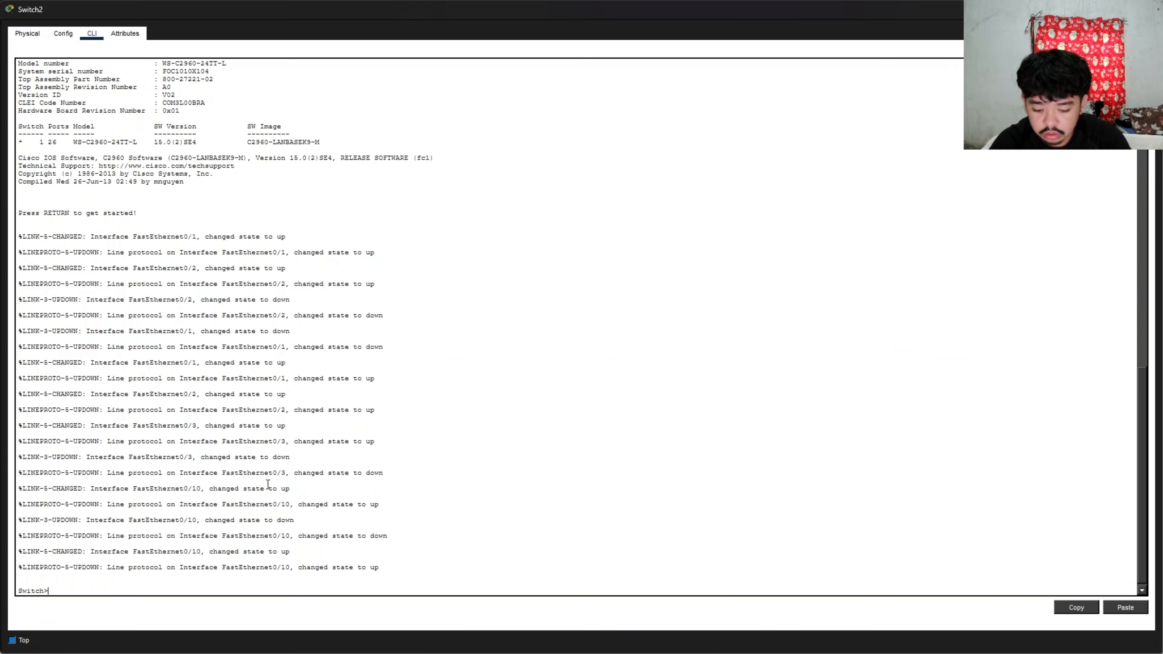
{"action": "key", "text": "Return"}
{"action": "type", "text": "conf t"}
{"action": "key", "text": "Return"}
- Enable spanning-tree portfast on Switch2's interface fa0/10
{"action": "type", "text": "itch(config)#i"}
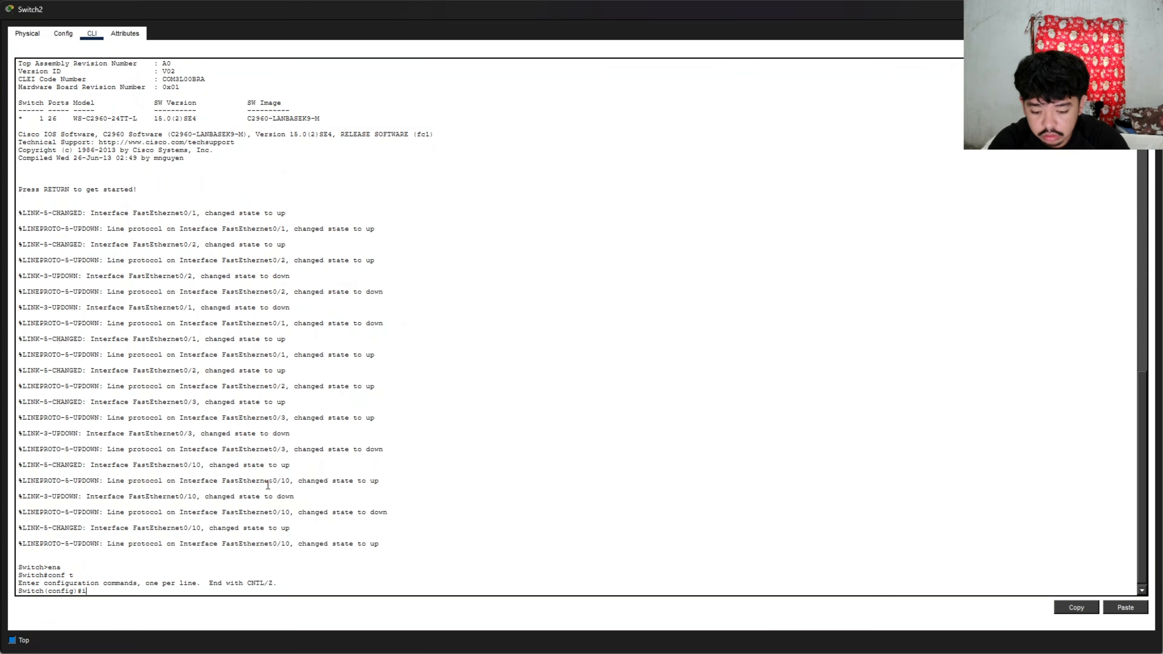
{"action": "type", "text": "nt fa0/10"}
{"action": "key", "text": "Return"}
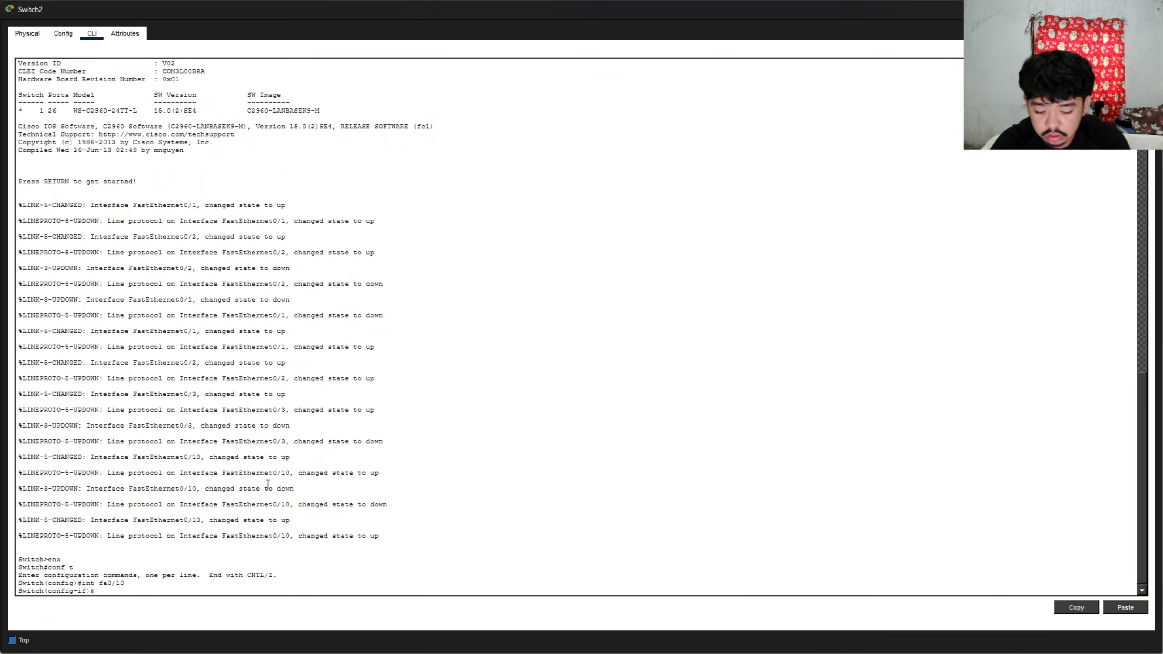
{"action": "type", "text": "spanning-tree por"}
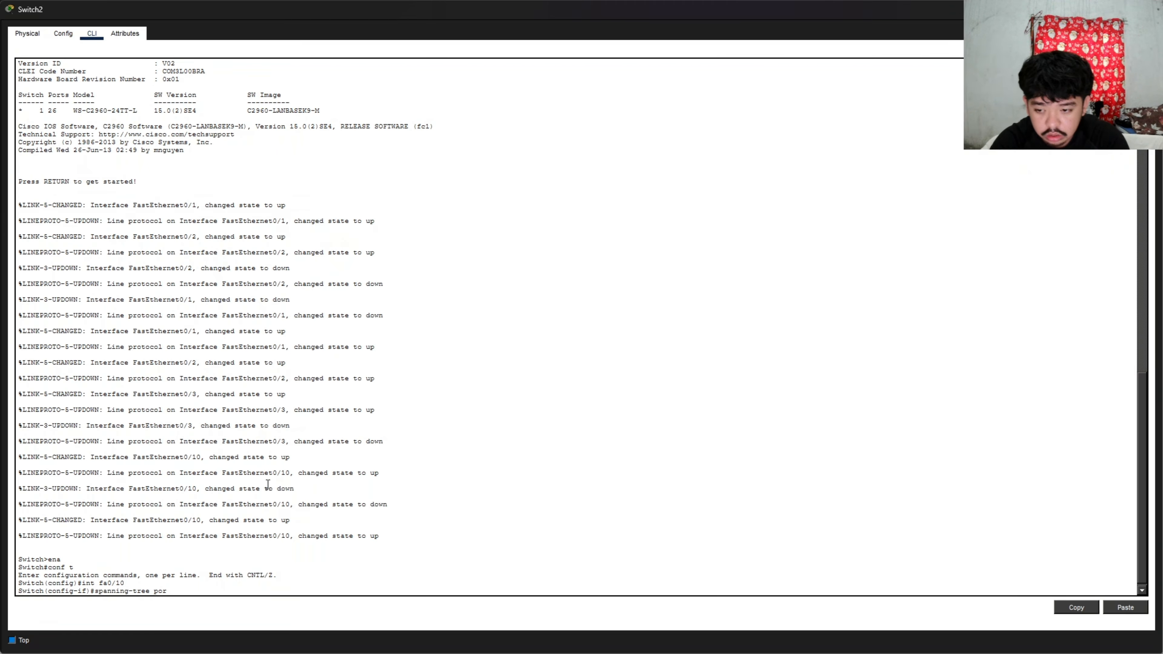
{"action": "type", "text": "tfast"}
{"action": "key", "text": "Return"}
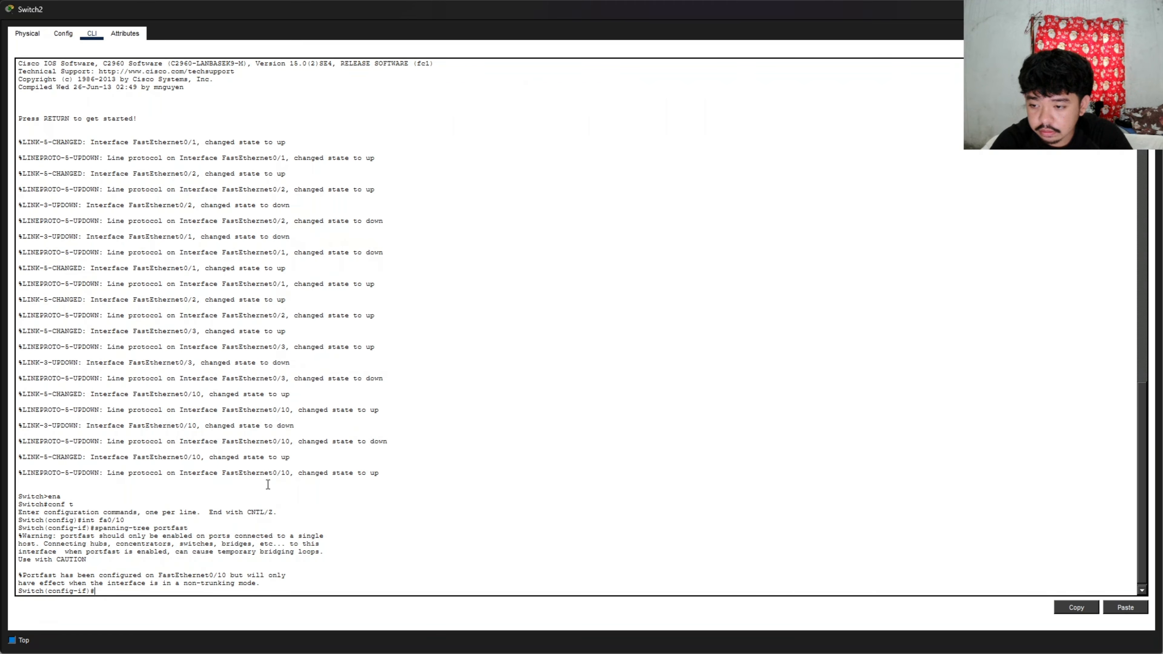
{"action": "key", "text": "Return"}
- Enable spanning-tree BPDU guard on Switch2's interface fa0/10 and exit configuration mode with end
{"action": "type", "text": "s"}
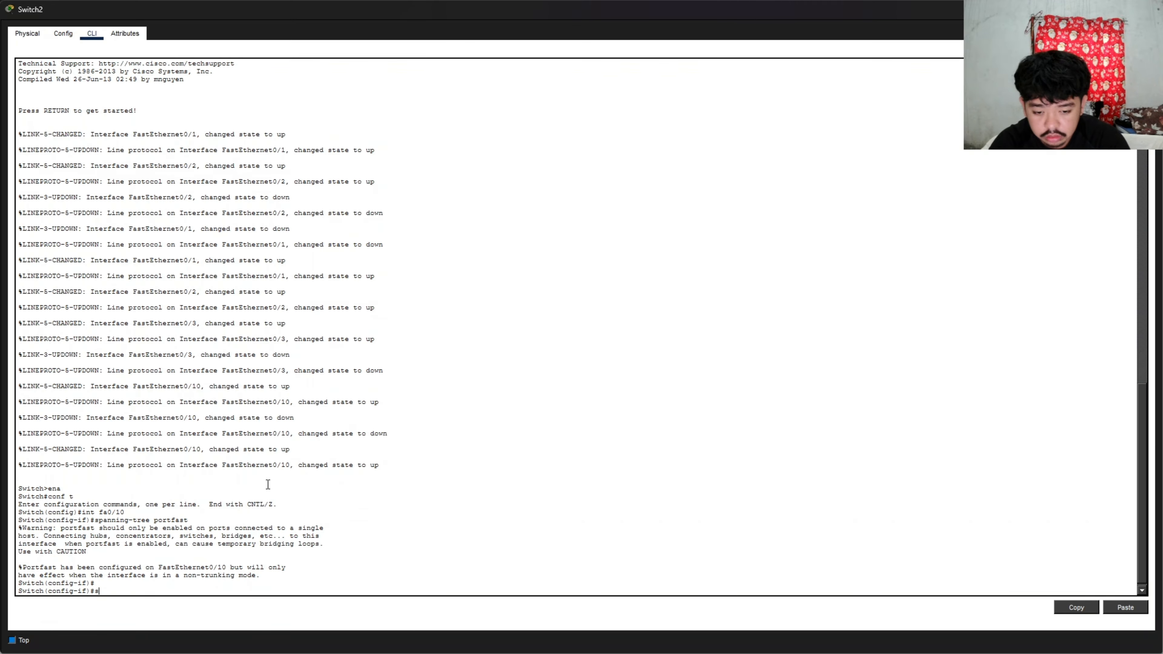
{"action": "type", "text": "panning-tree"}
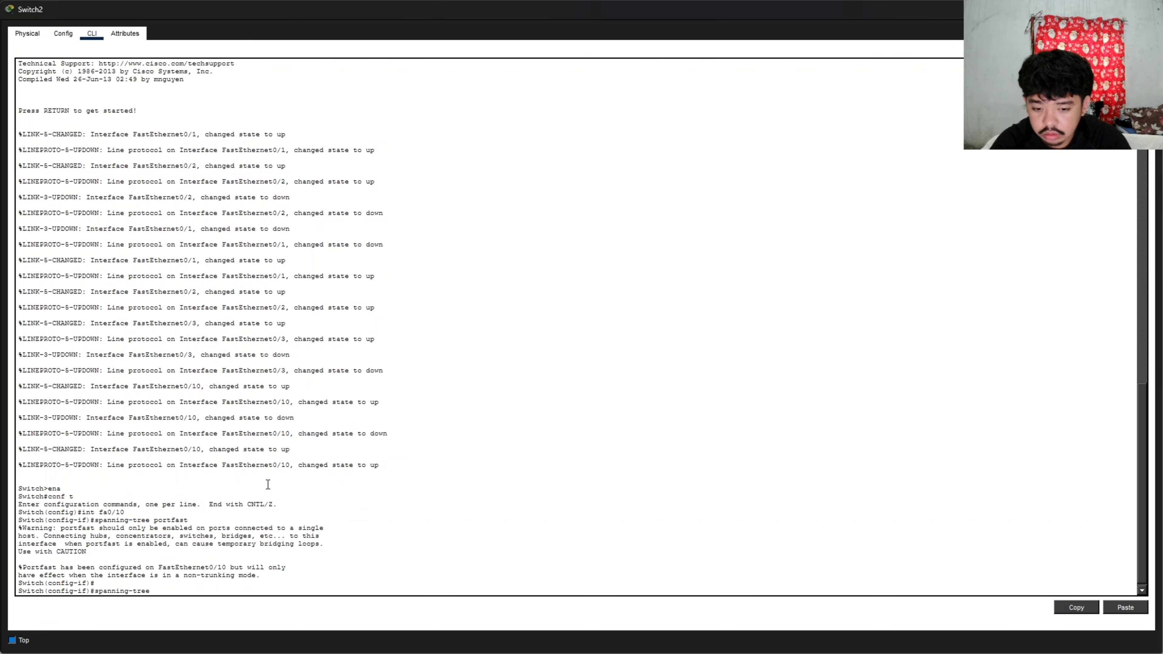
{"action": "type", "text": " bpduguar"}
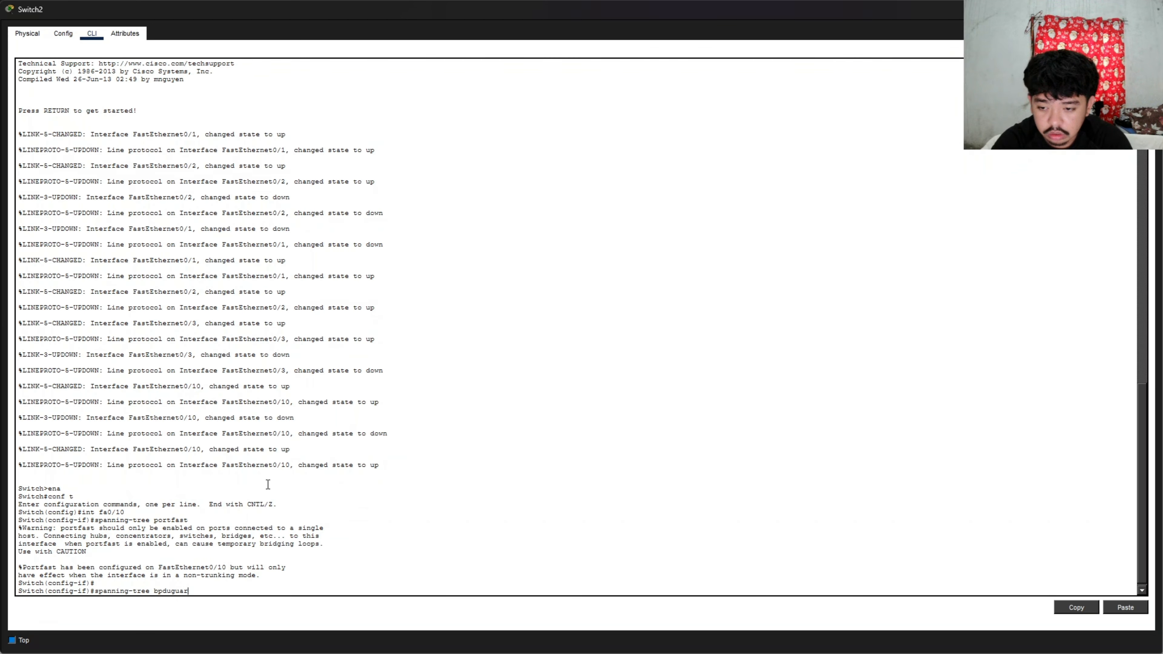
{"action": "type", "text": "d enable"}
{"action": "key", "text": "Return"}
{"action": "key", "text": "Return"}
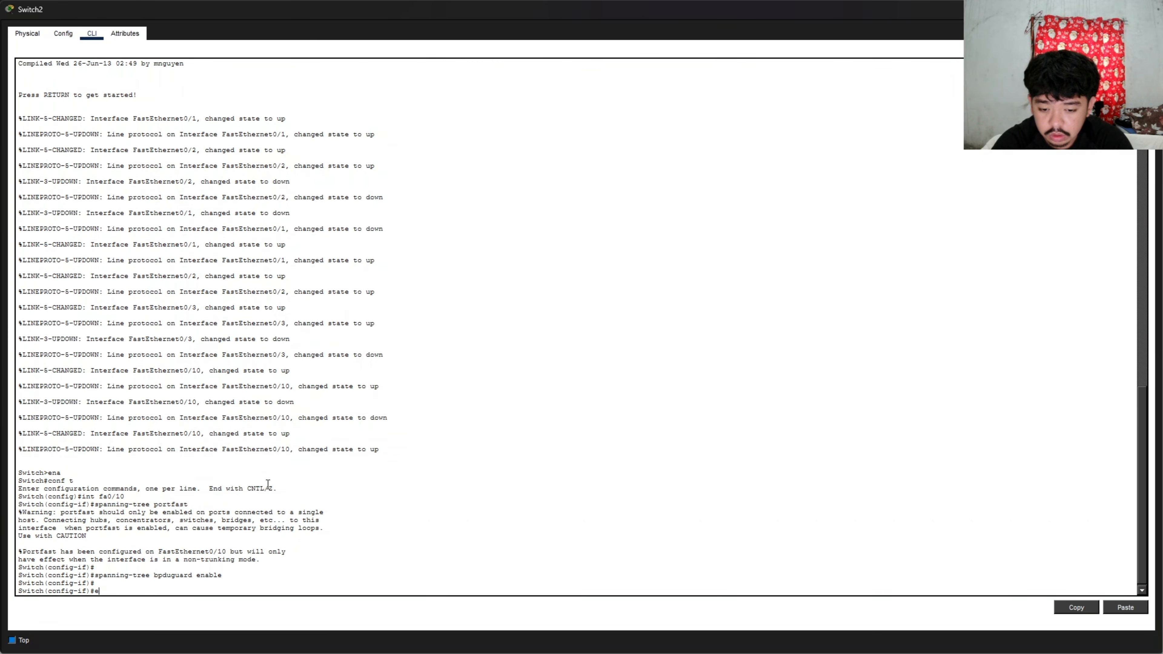
{"action": "type", "text": "end"}
{"action": "key", "text": "Return"}
{"action": "key", "text": "Return"}
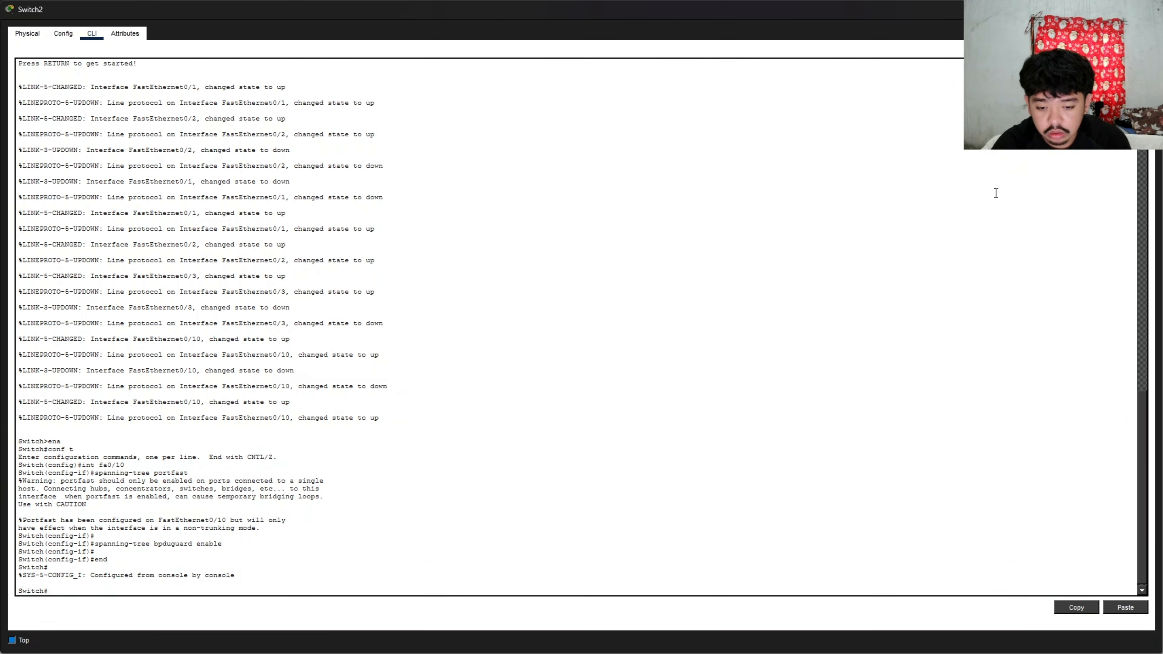
- Open the command line of Switch3 and enter global configuration mode with ena and conf t
{"action": "left_click", "coordinate": [1151, 9]}
{"action": "left_click", "coordinate": [661, 320]}
{"action": "left_click", "coordinate": [92, 33]}
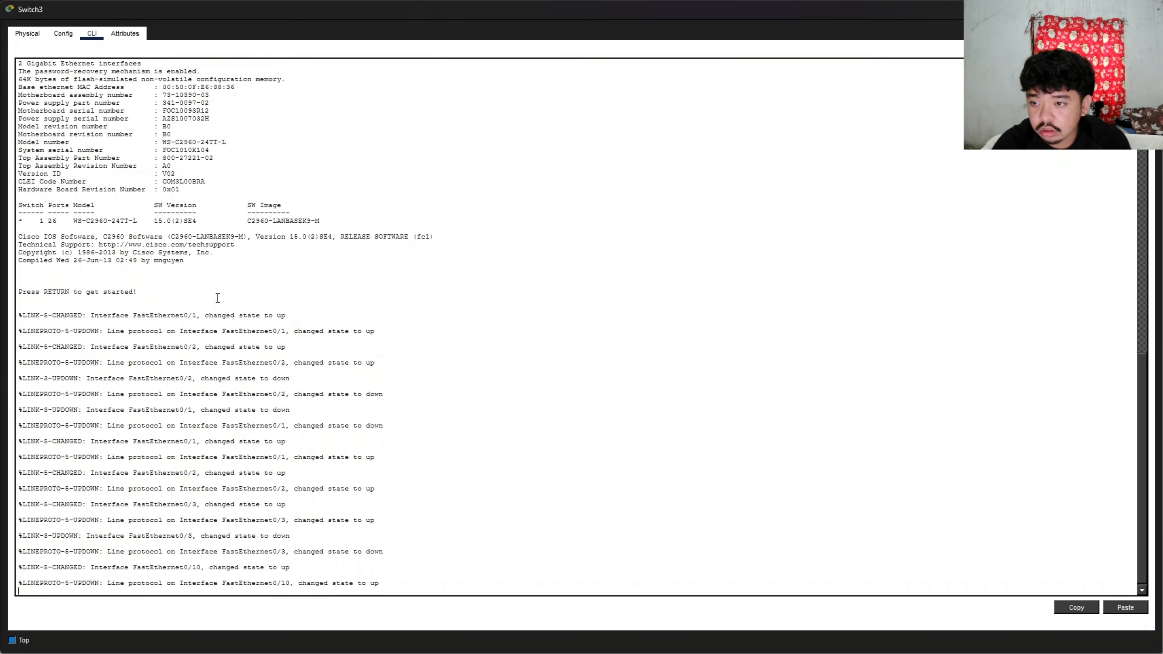
{"action": "type", "text": "ena"}
{"action": "key", "text": "Return"}
{"action": "type", "text": "conf t"}
{"action": "key", "text": "Return"}
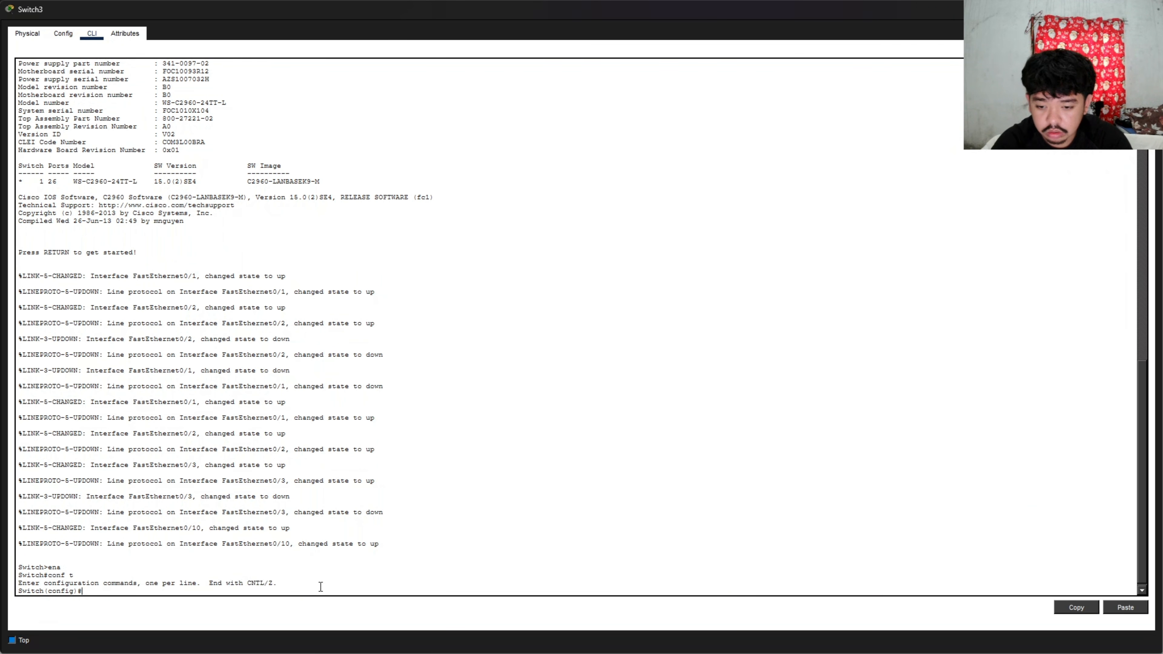
- Enable spanning-tree portfast on Switch3's interface fa0/10
{"action": "type", "text": "int fa0/10"}
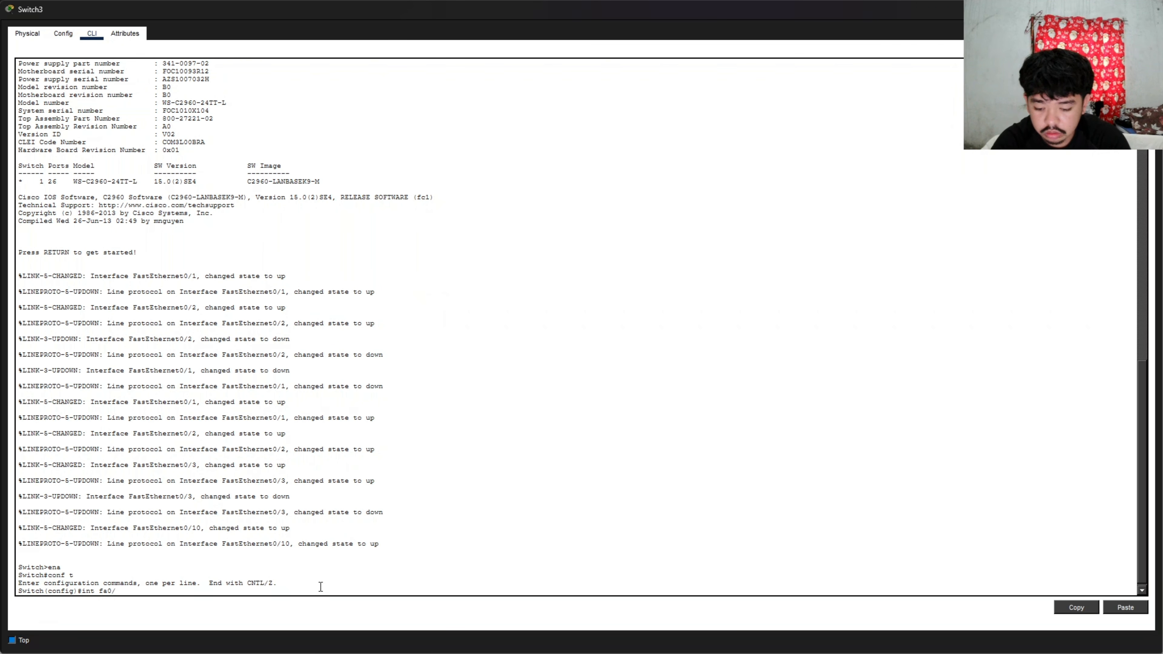
{"action": "key", "text": "Return"}
{"action": "type", "text": "spanning-tr"}
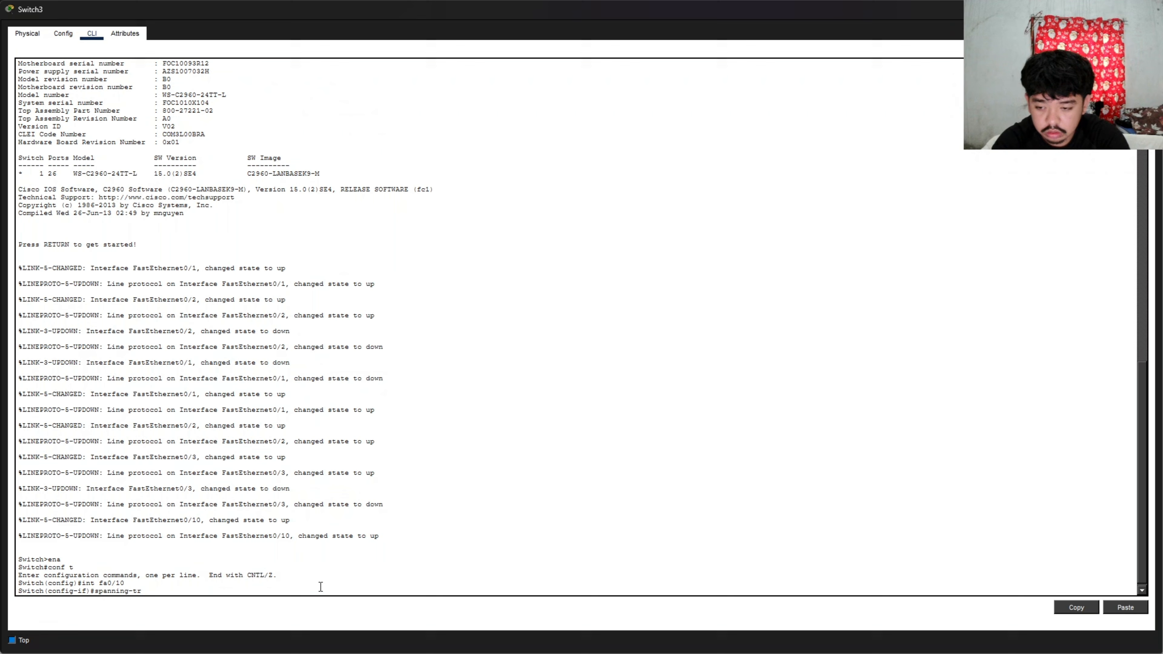
{"action": "type", "text": "ee portfast"}
{"action": "key", "text": "Return"}
{"action": "key", "text": "Return"}
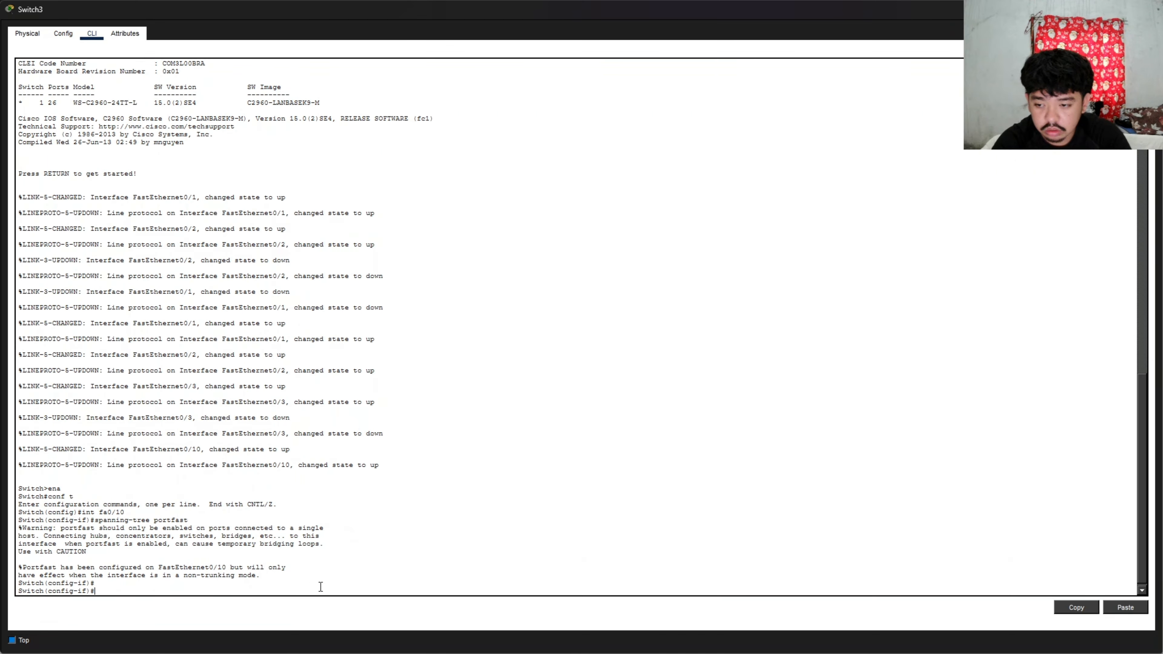
- Enable spanning-tree BPDU guard on Switch3's interface fa0/10 and leave its configuration with end
{"action": "type", "text": "spanning-tr"}
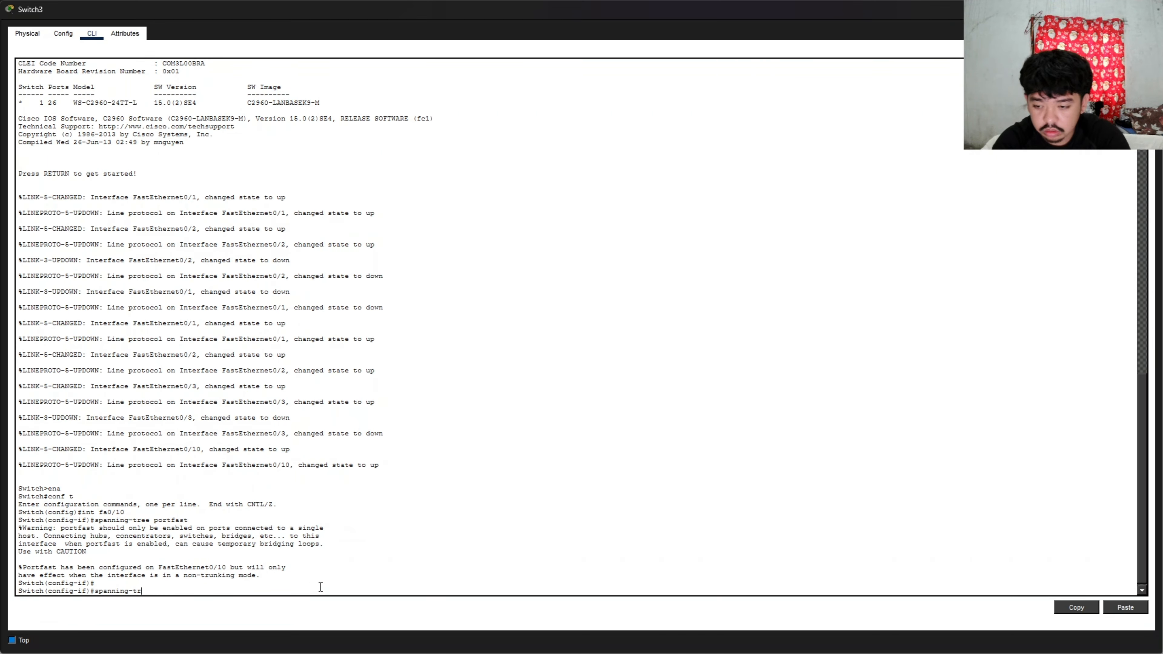
{"action": "type", "text": "ee bpduguard enable"}
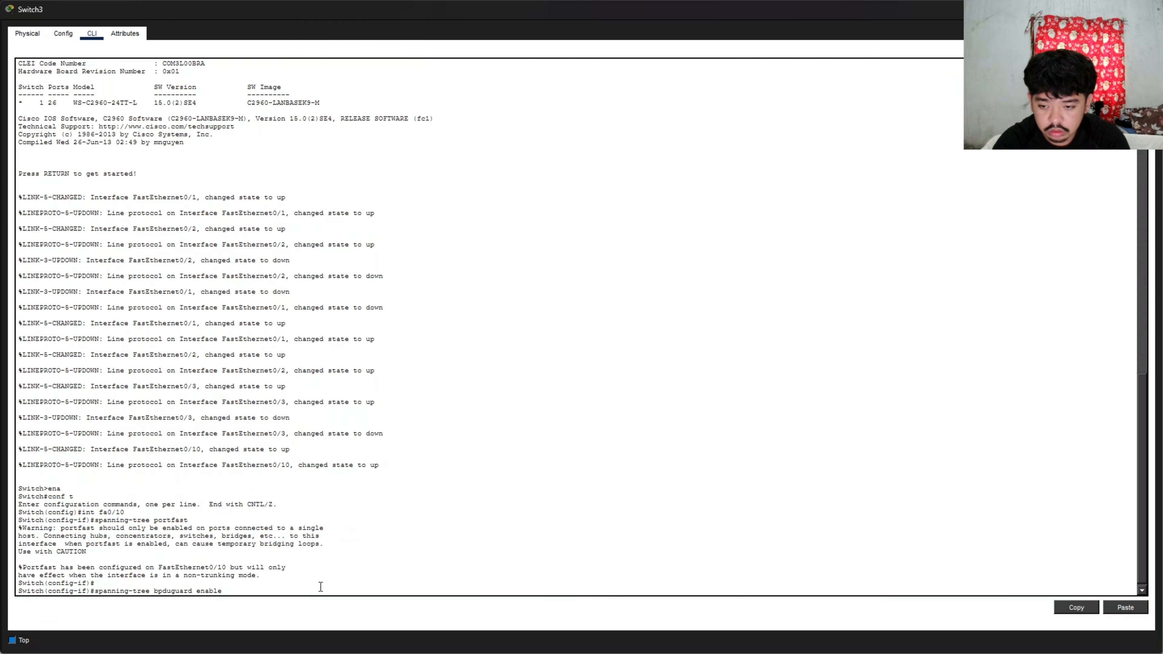
{"action": "key", "text": "Return"}
{"action": "type", "text": "end"}
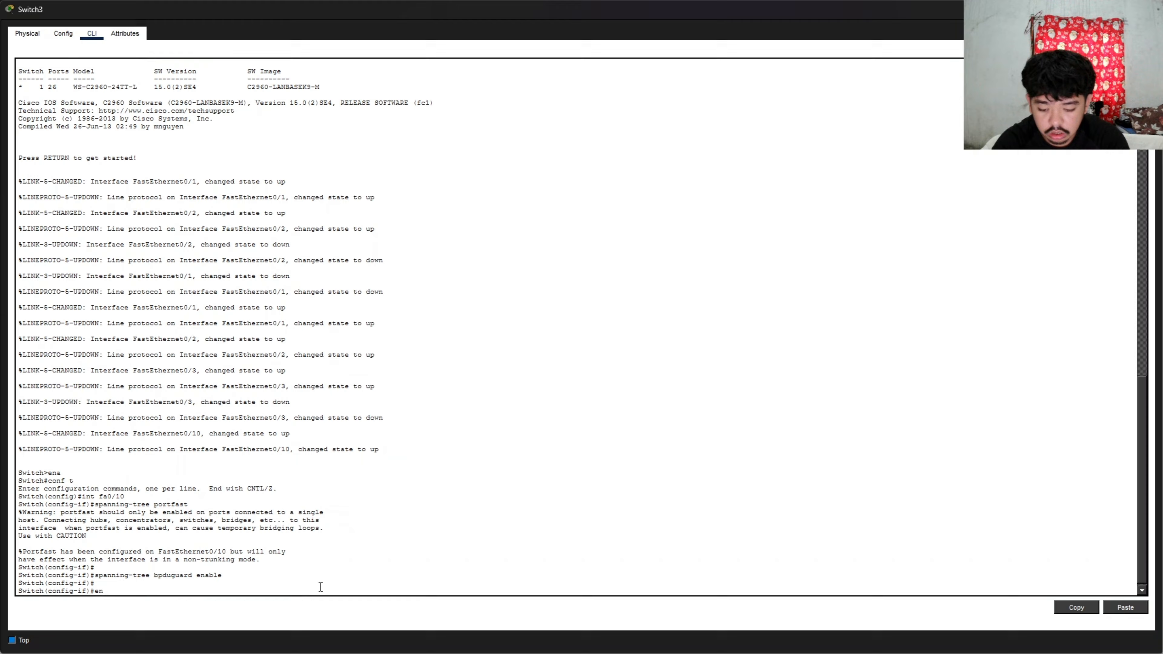
{"action": "key", "text": "Return"}
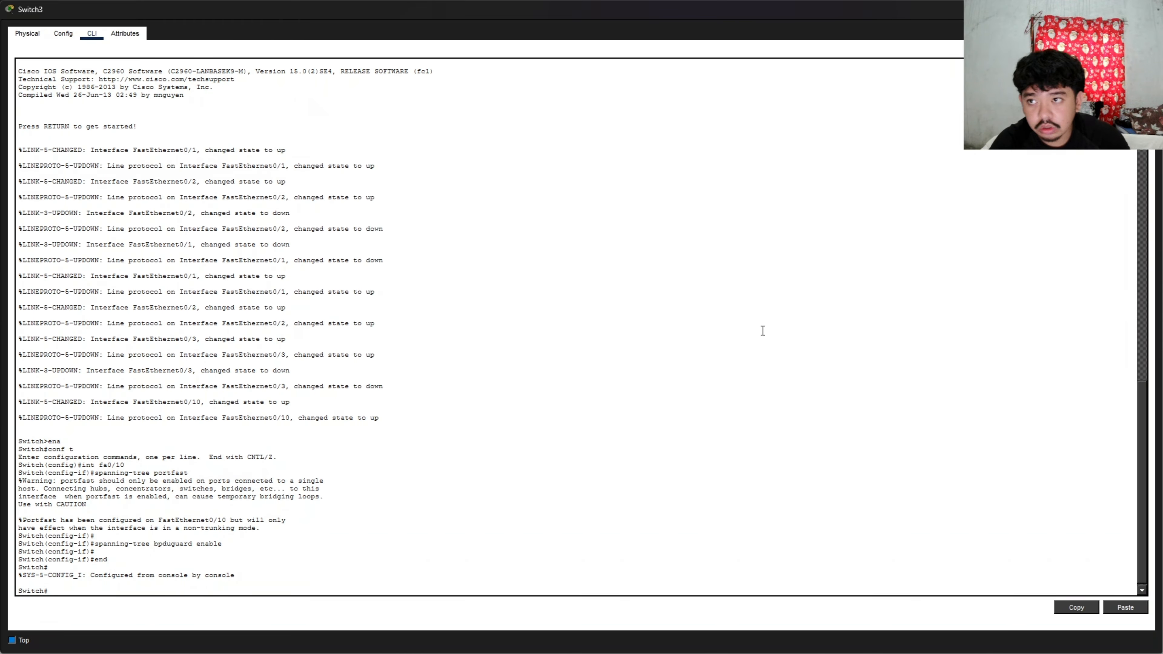
{"action": "left_click", "coordinate": [1151, 9]}
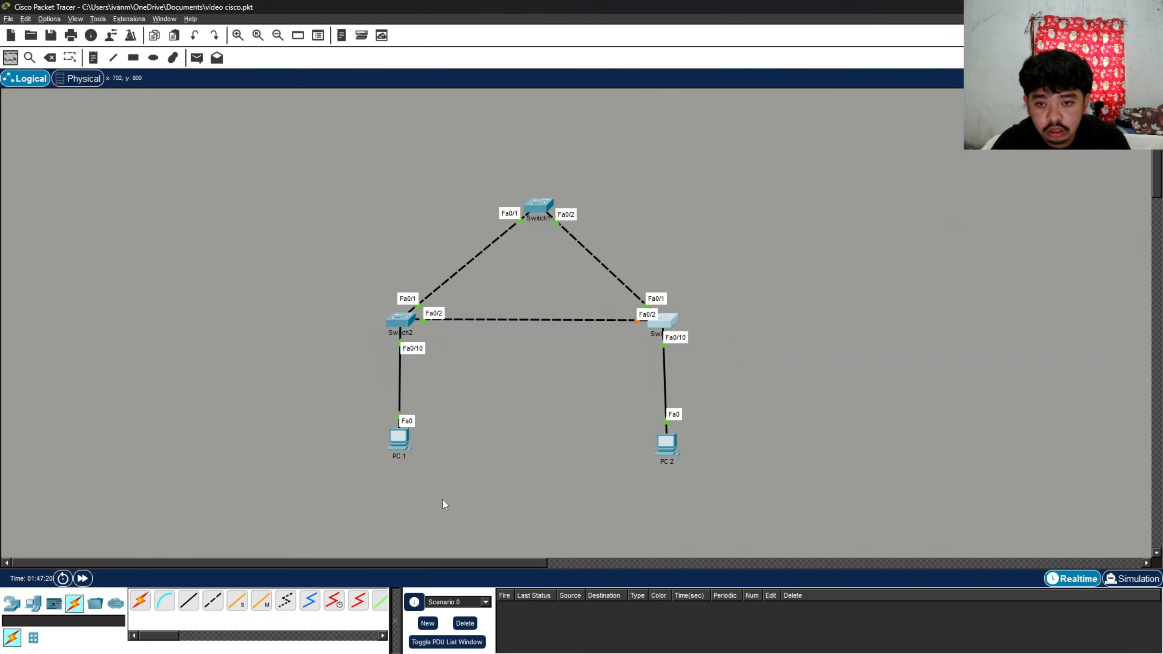
- Fast-forward the simulation time and begin a ping command in PC 1's command prompt
{"action": "left_click", "coordinate": [83, 579]}
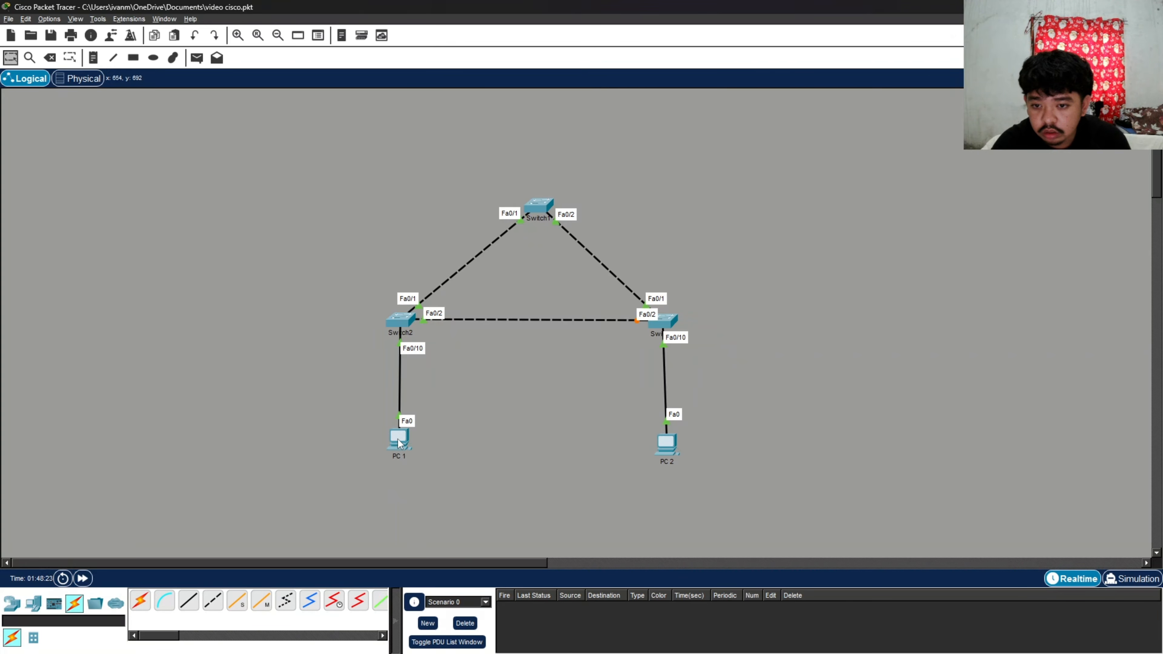
{"action": "mouse_move", "coordinate": [402, 435]}
{"action": "left_mouse_down"}
{"action": "mouse_move", "coordinate": [390, 440]}
{"action": "mouse_move", "coordinate": [400, 433]}
{"action": "left_mouse_up"}
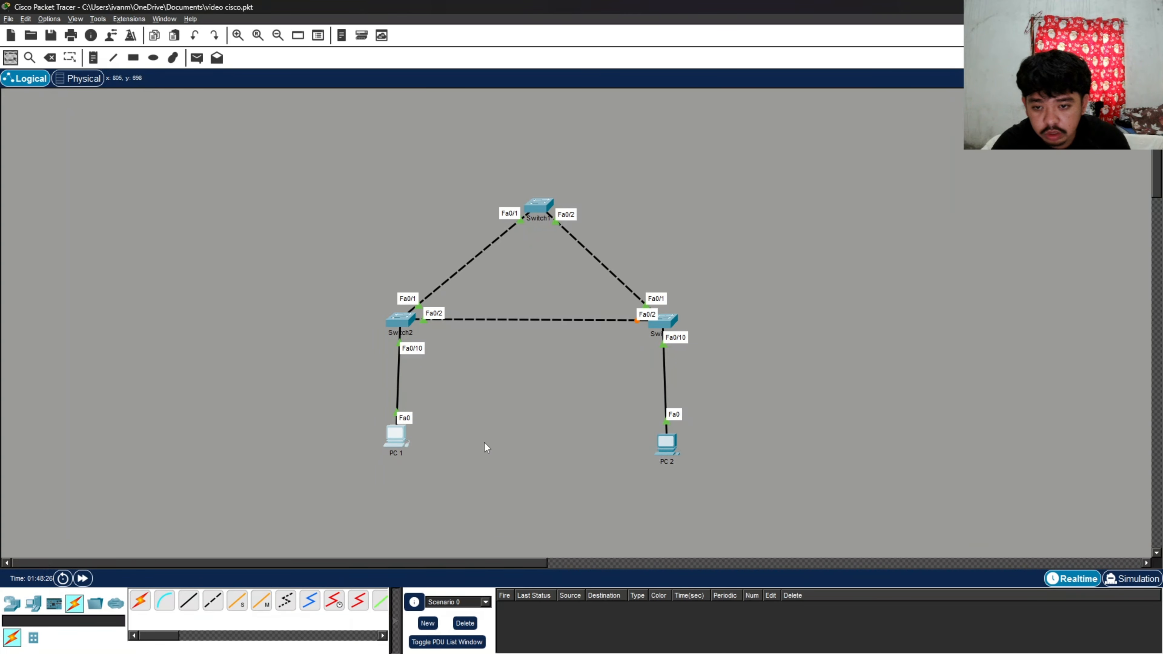
{"action": "left_click", "coordinate": [401, 444]}
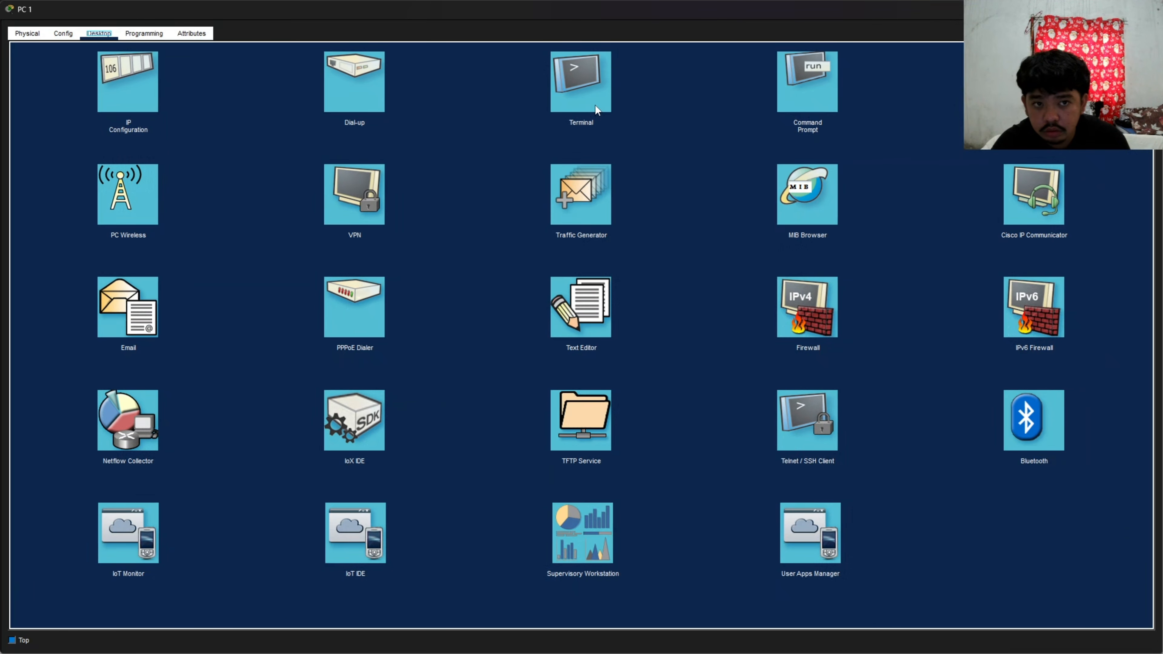
{"action": "left_click", "coordinate": [831, 87]}
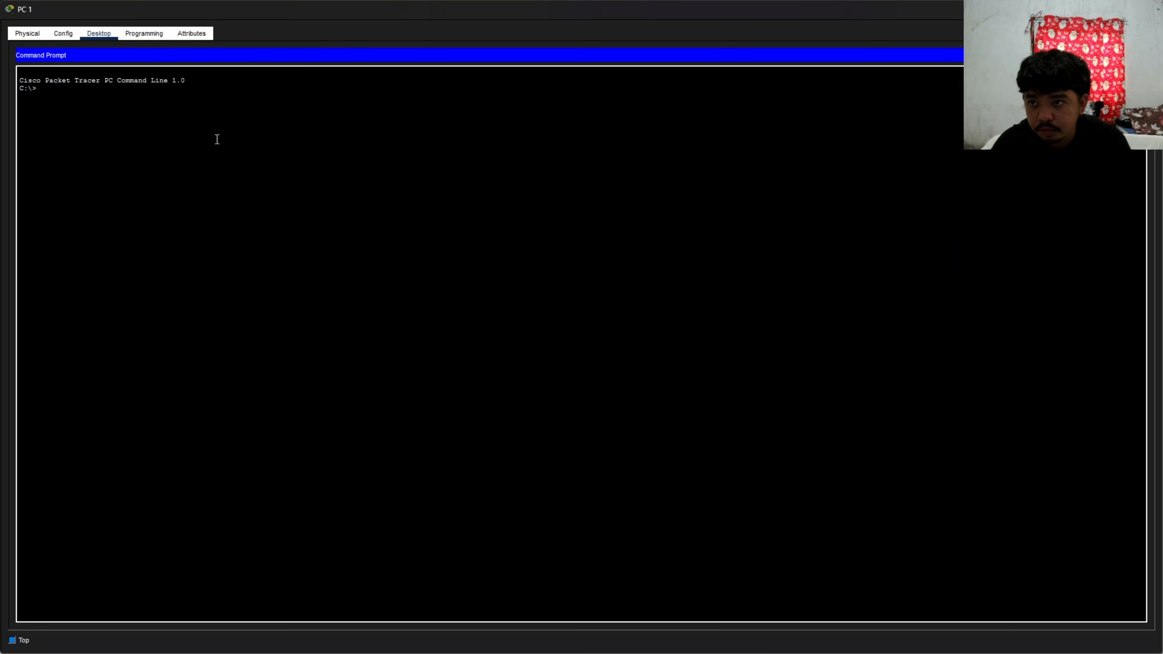
{"action": "type", "text": "ping"}
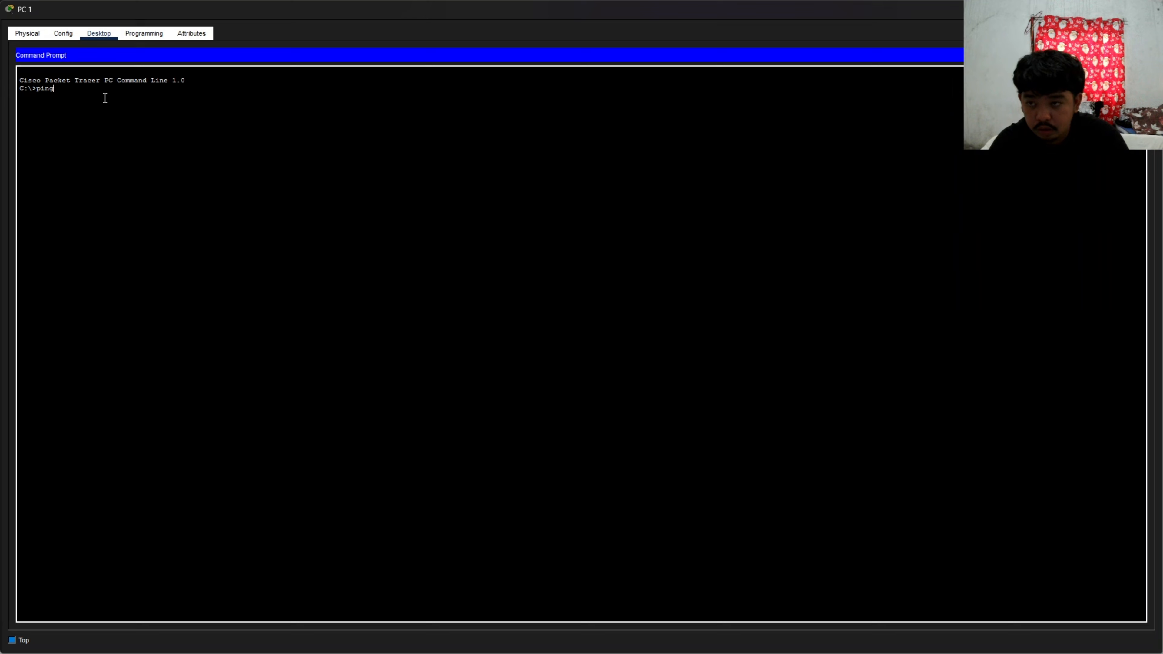
- Look up the IPv4 address in PC 2's IP configuration
{"action": "left_click", "coordinate": [1093, 9]}
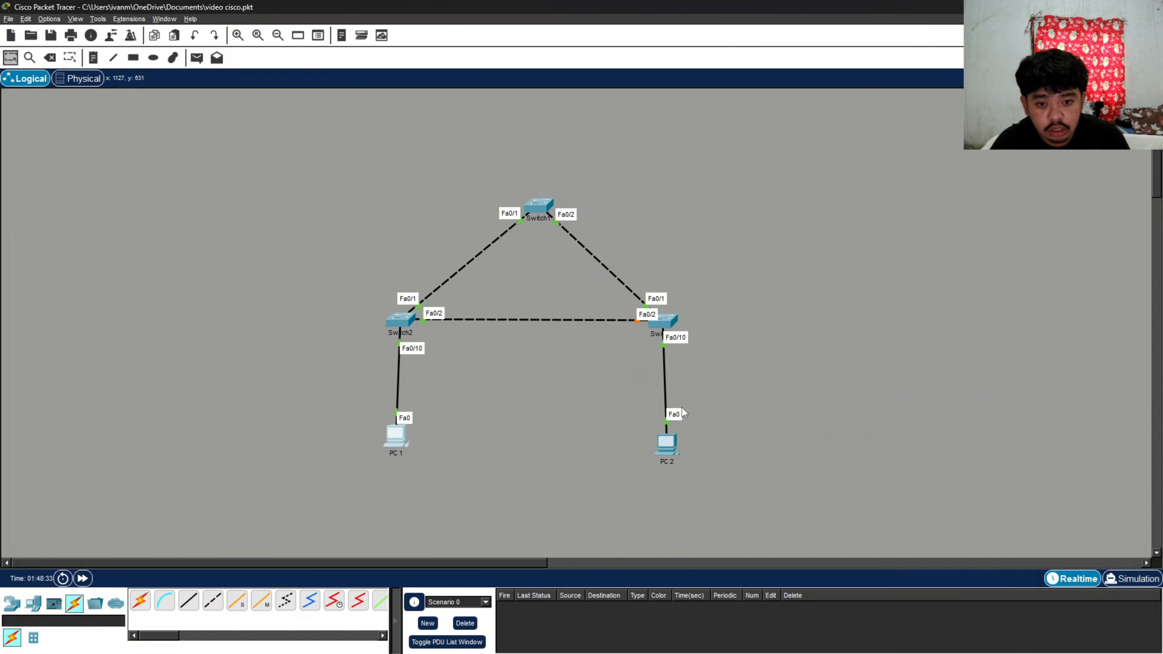
{"action": "left_click", "coordinate": [666, 451]}
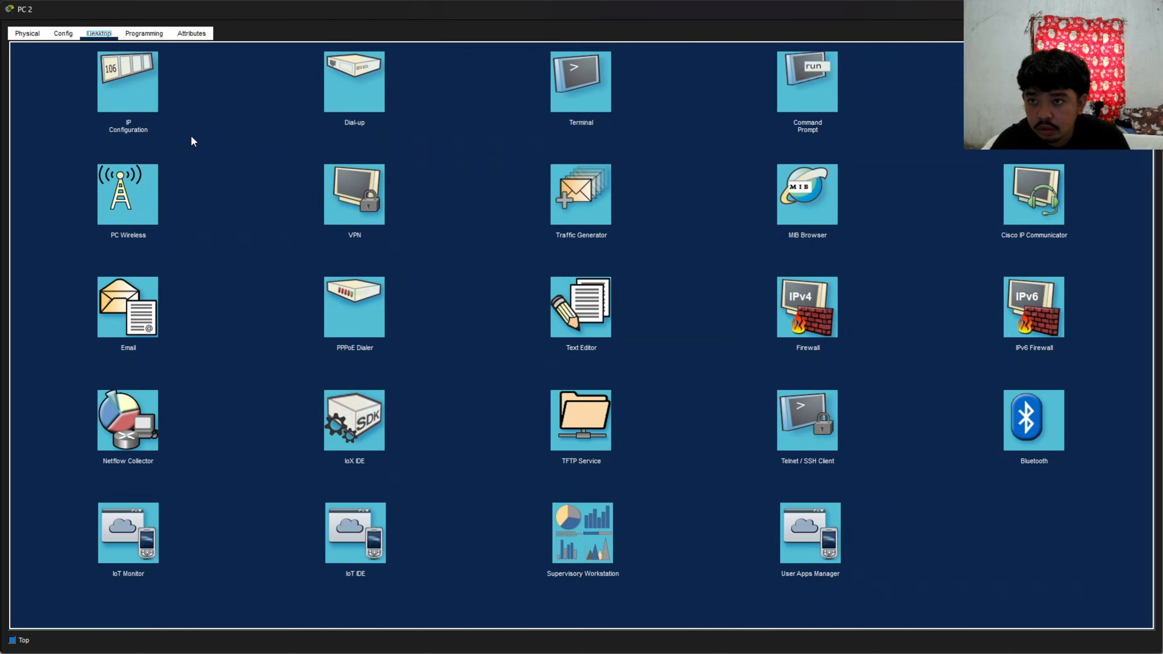
{"action": "left_click", "coordinate": [135, 104]}
{"action": "left_click", "coordinate": [1093, 9]}
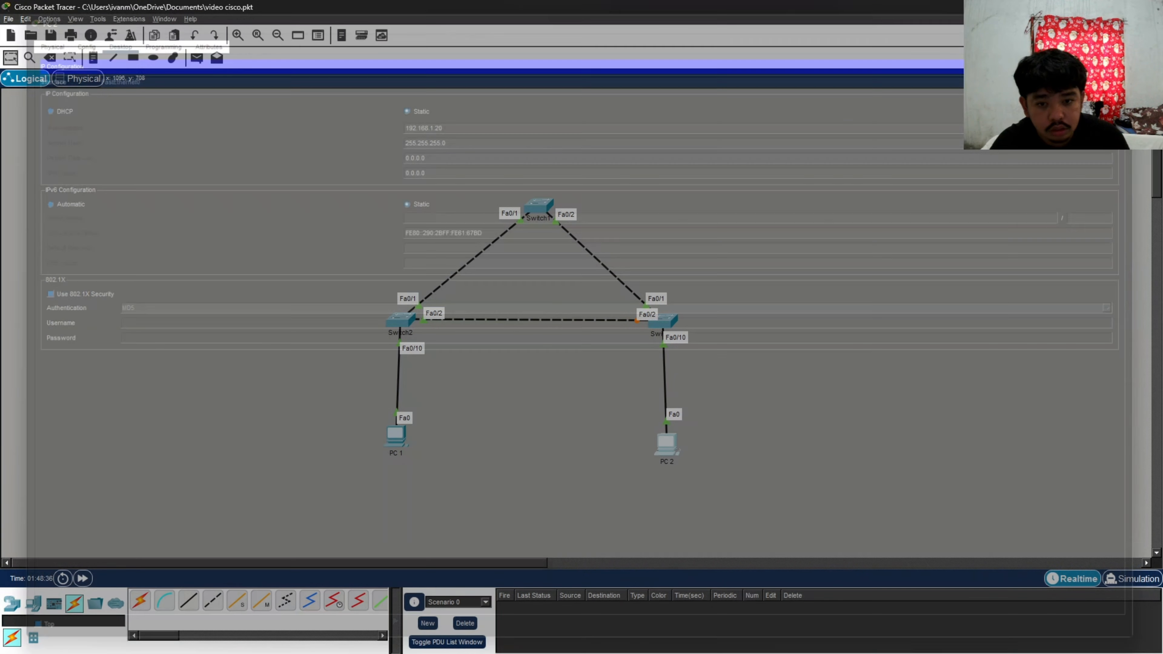
- Complete the ping command on PC 1 with address 192.168.1.20 and run it to test connectivity to PC 2
{"action": "left_click", "coordinate": [393, 440]}
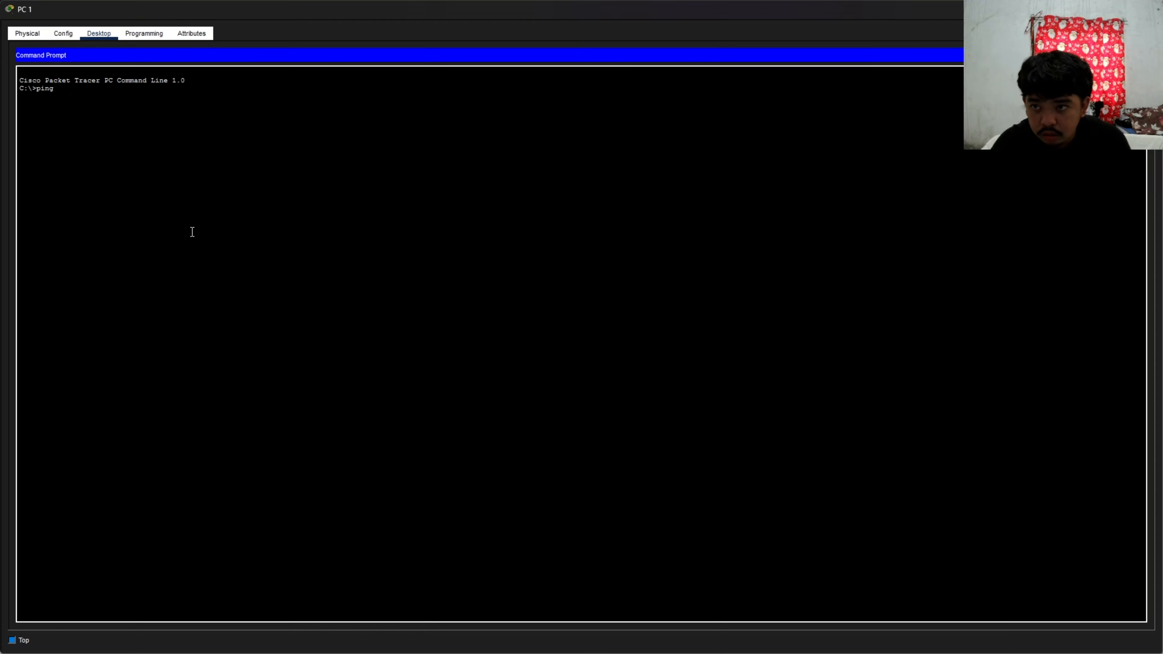
{"action": "type", "text": "1"}
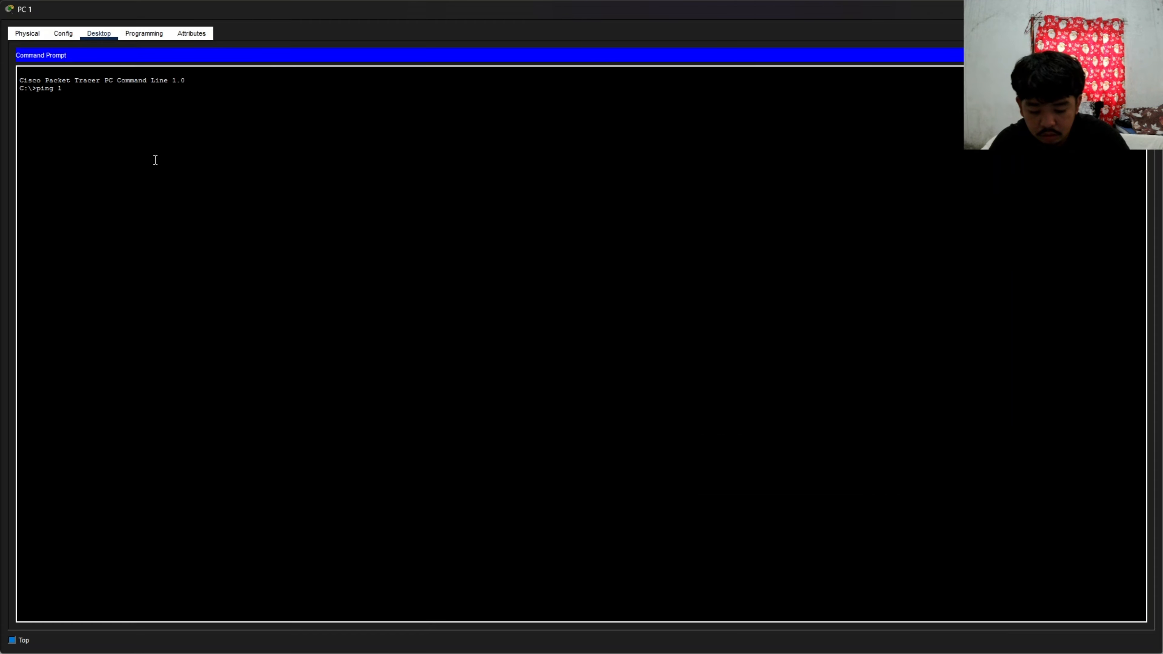
{"action": "type", "text": "92.168."}
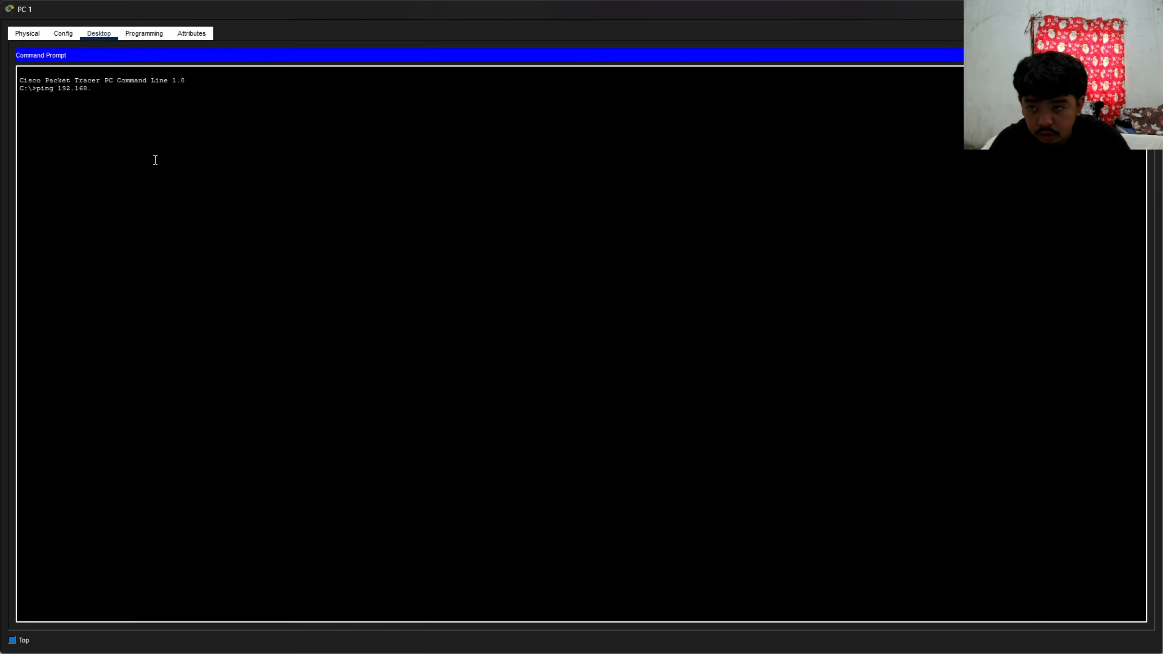
{"action": "type", "text": "1.20"}
{"action": "key", "text": "Return"}
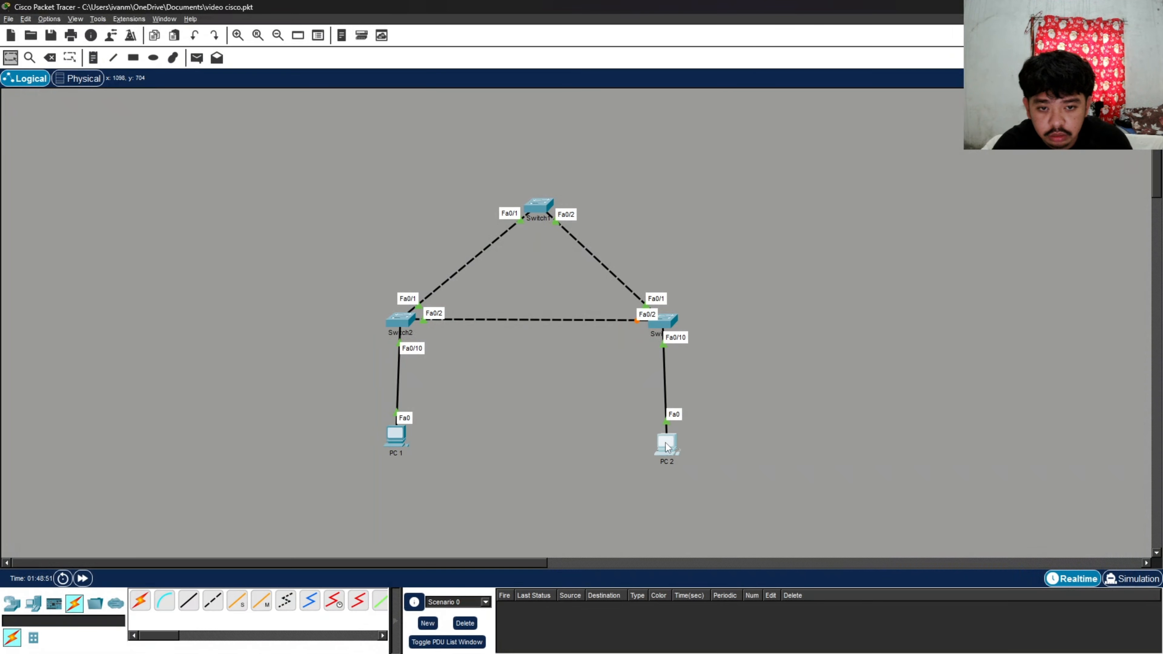
- Ping 192.168.1.10 from PC 2's command prompt to test connectivity back to PC 1
{"action": "left_click", "coordinate": [664, 443]}
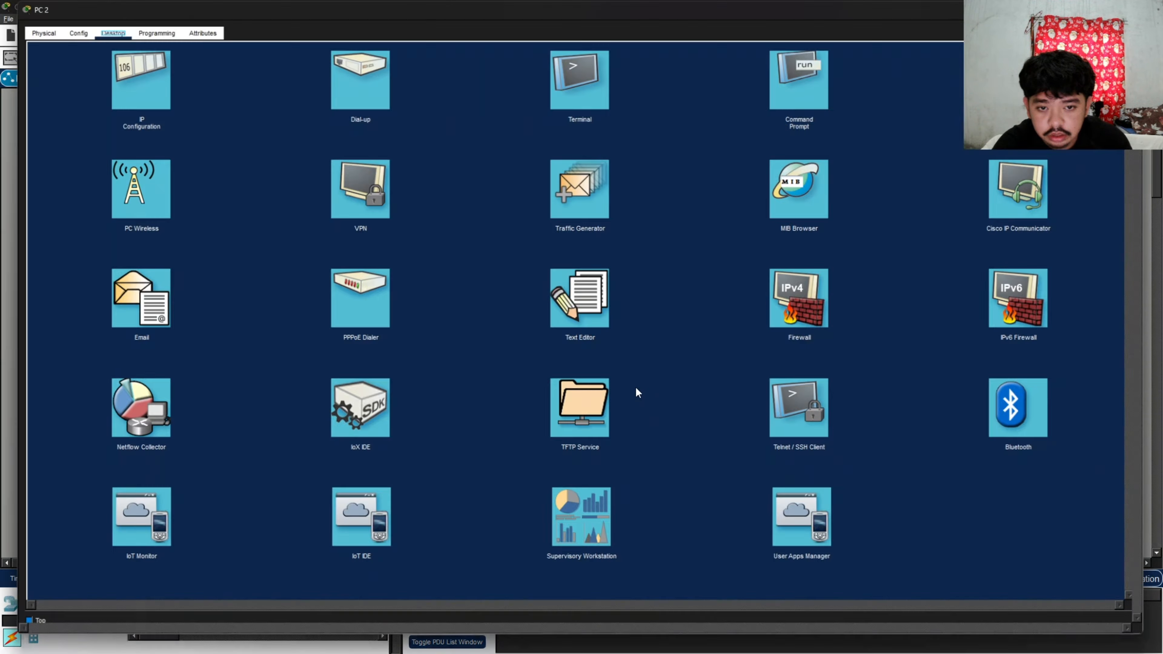
{"action": "left_click", "coordinate": [144, 87]}
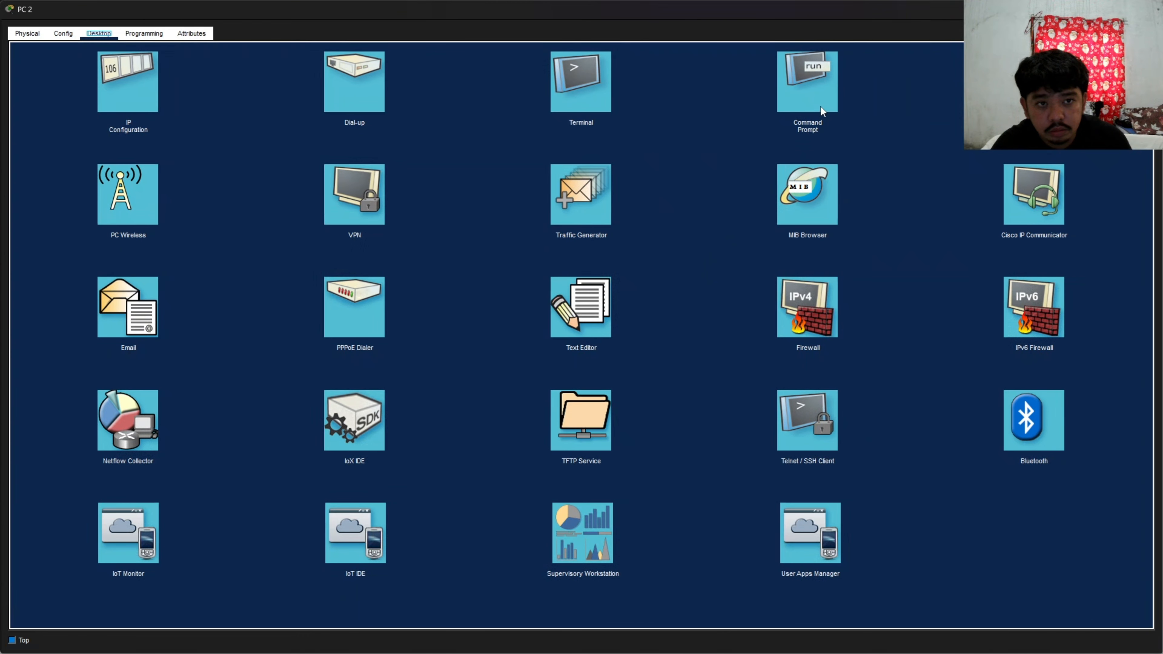
{"action": "left_click", "coordinate": [820, 106]}
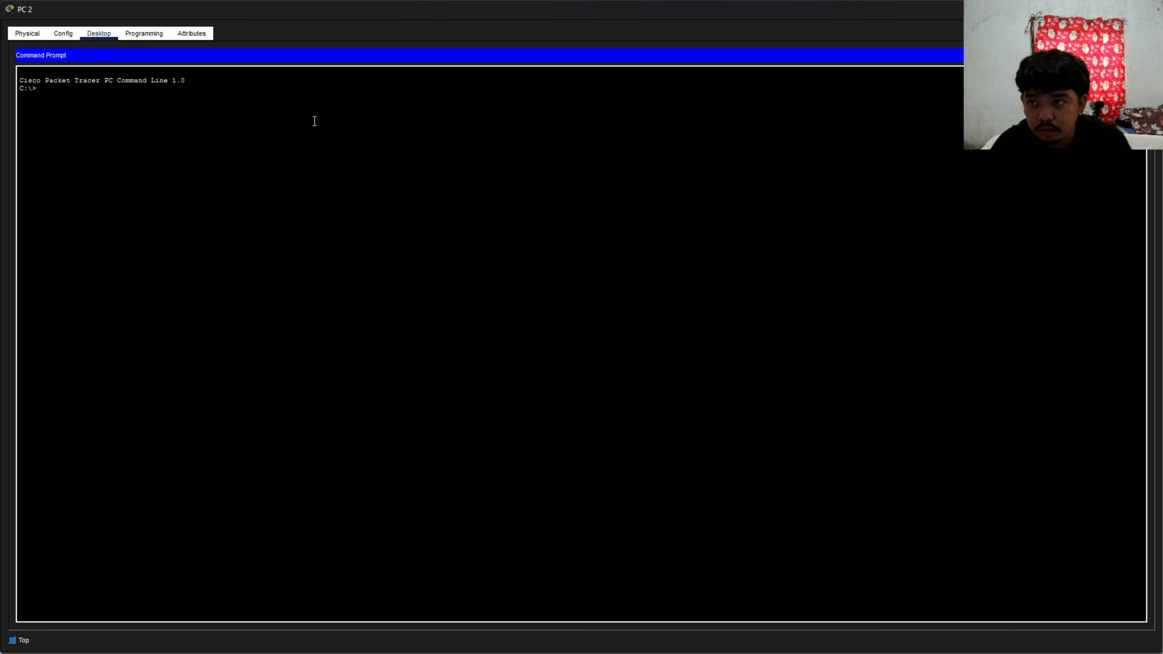
{"action": "type", "text": "ping co"}
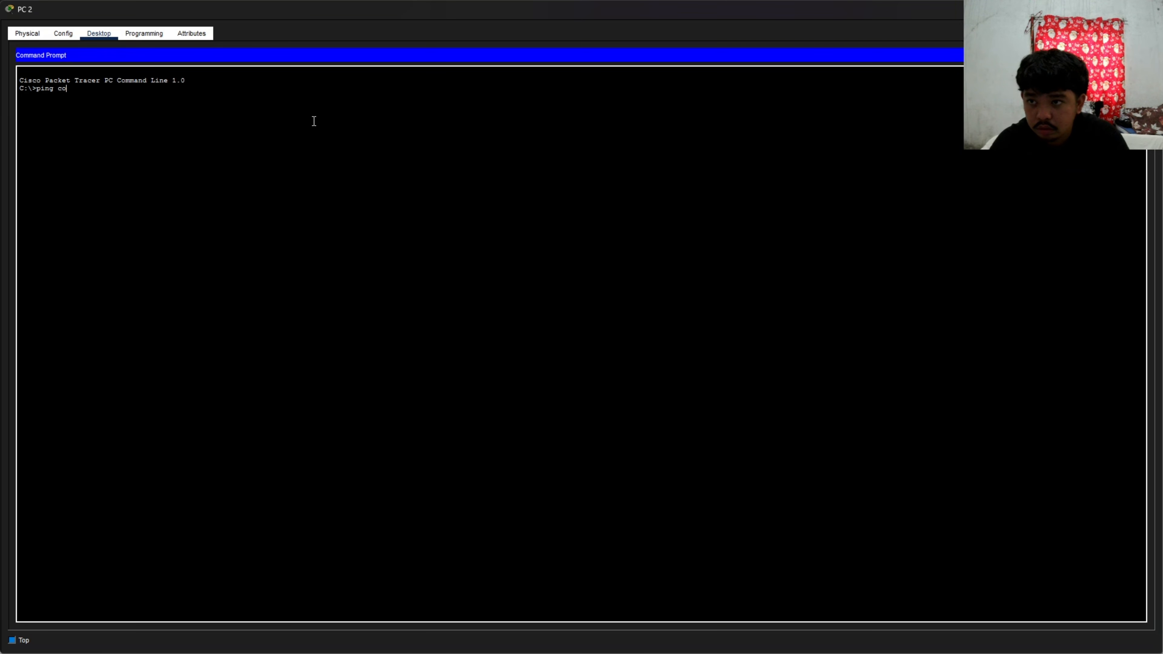
{"action": "type", "text": "192.168.1.10"}
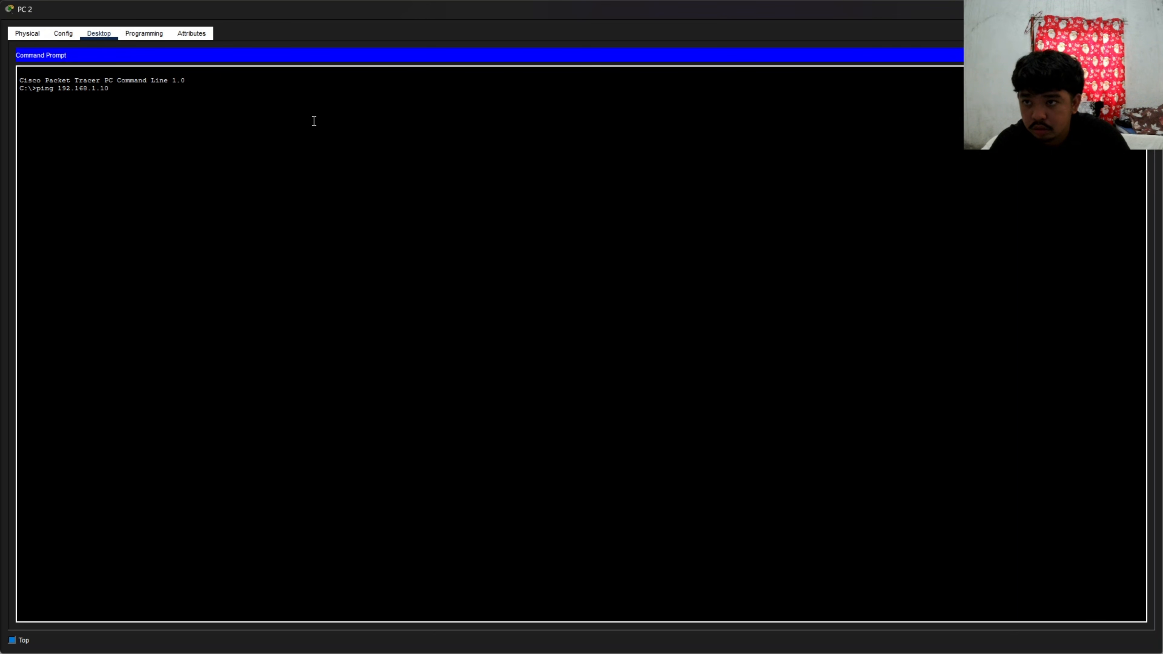
{"action": "key", "text": "Return"}
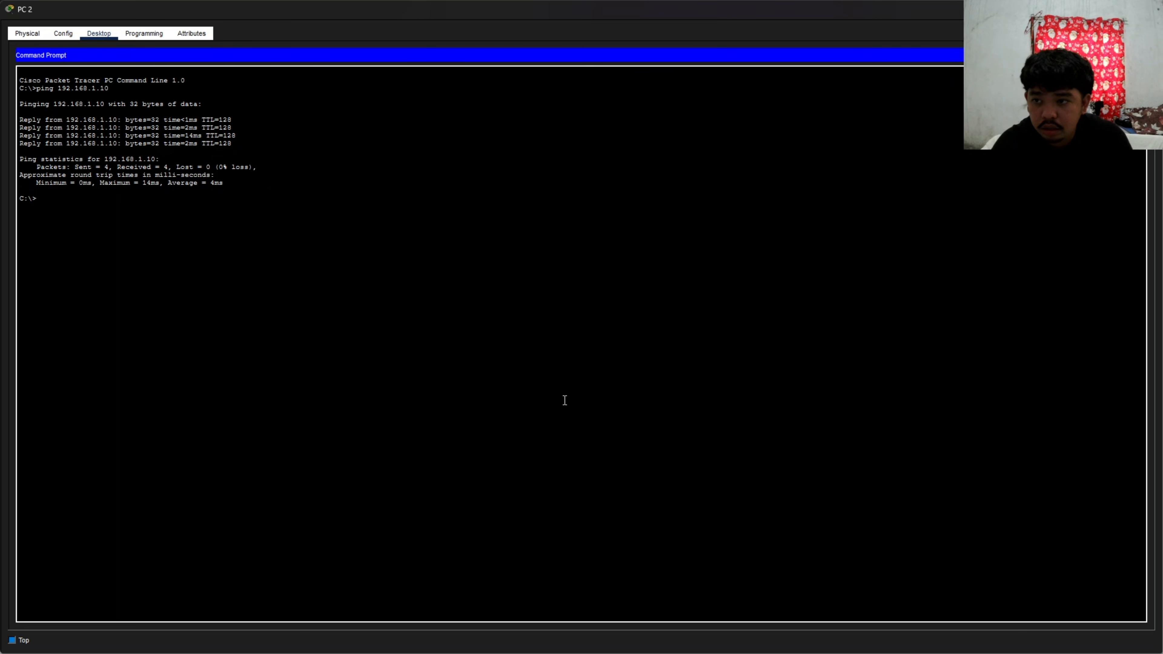
{"action": "key", "text": "alt+Tab"}
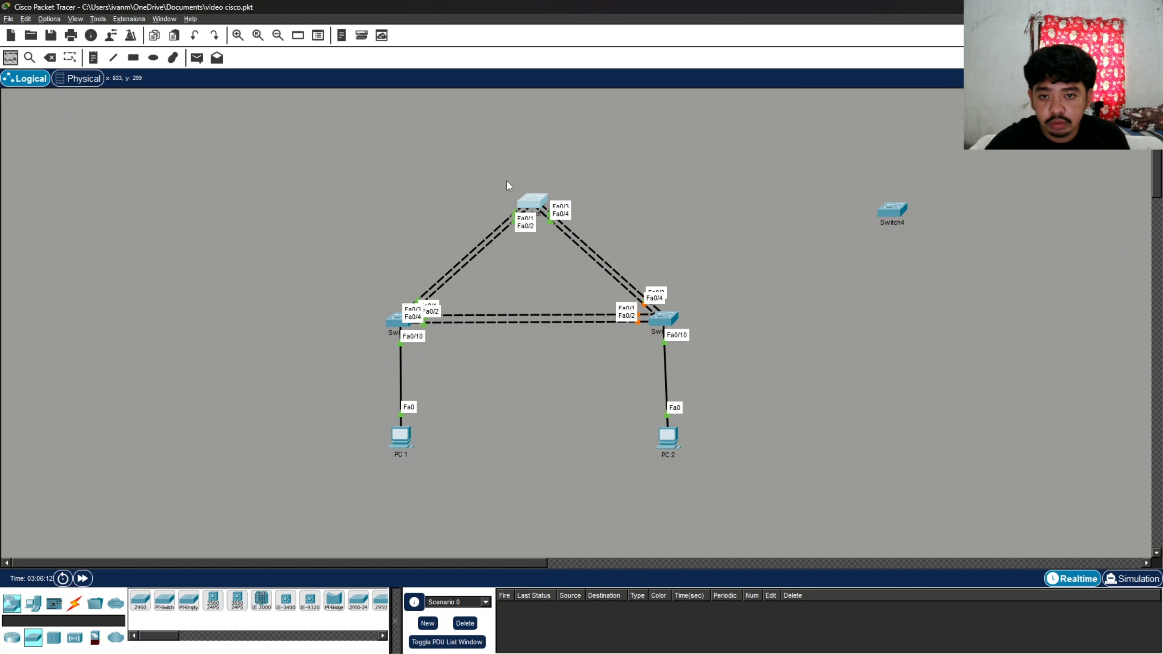
- Open the command line of Switch1 at the apex of the triangle and enter global configuration mode
{"action": "double_click", "coordinate": [531, 202]}
{"action": "key", "text": "Return"}
{"action": "type", "text": "e"}
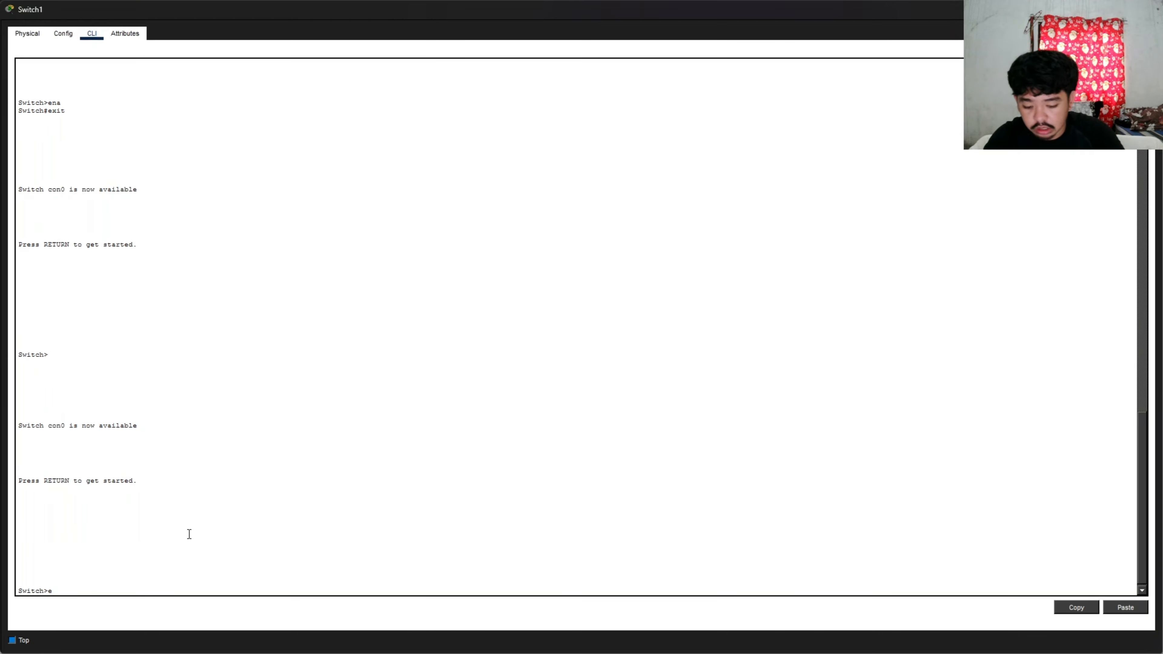
{"action": "type", "text": "na"}
{"action": "key", "text": "Return"}
{"action": "type", "text": "conf t"}
{"action": "key", "text": "Return"}
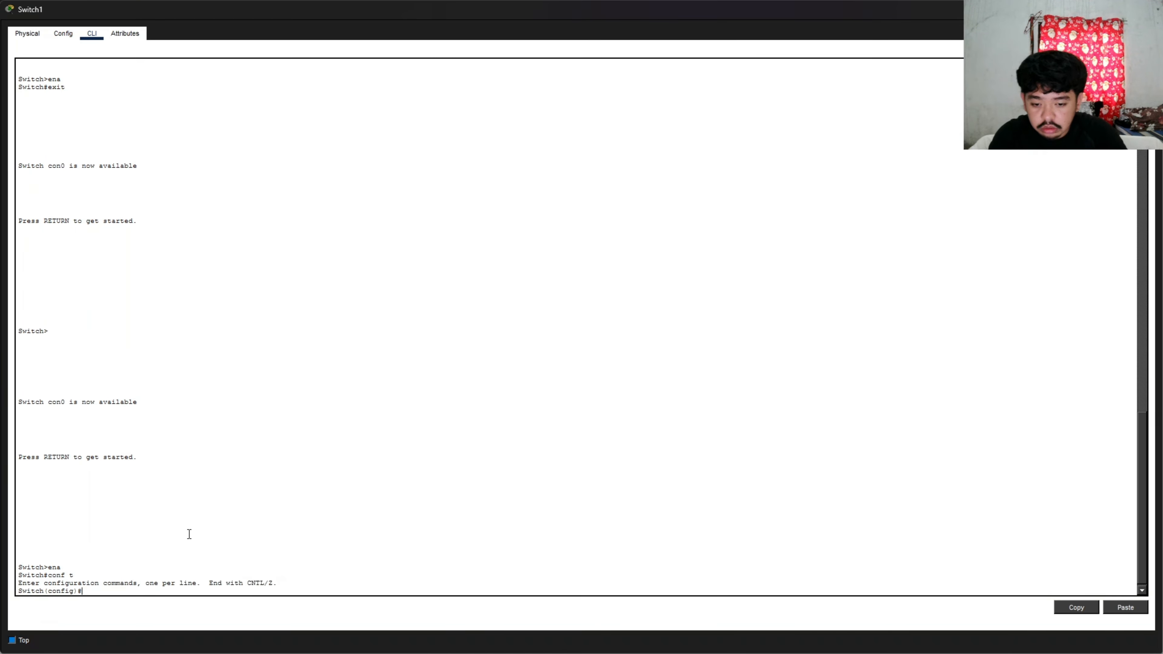
- Assign interfaces fa0/1-2 on Switch1 to channel-group 1 in active mode and return to global configuration
{"action": "type", "text": "int range"}
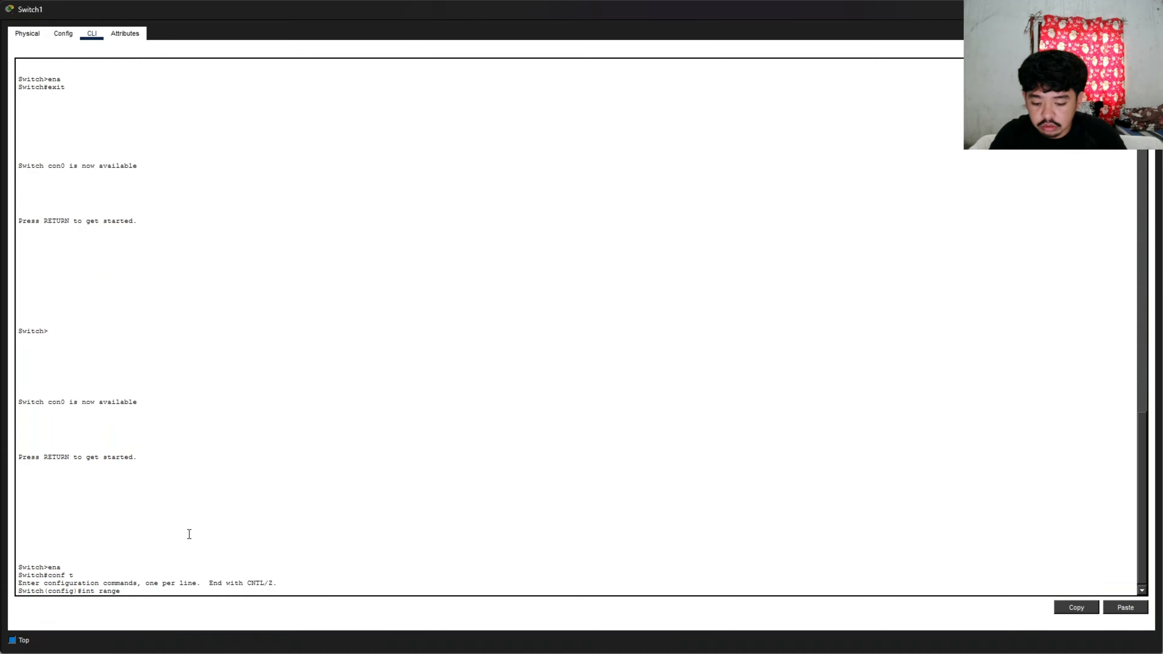
{"action": "type", "text": " fa0/1-2"}
{"action": "key", "text": "Return"}
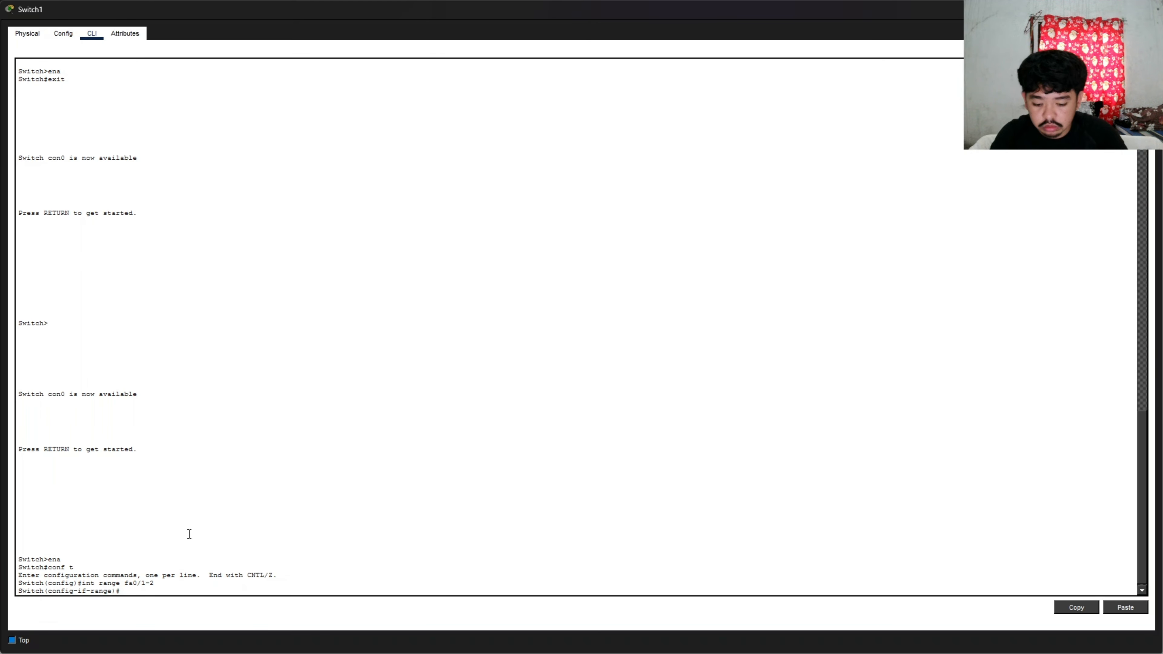
{"action": "type", "text": "channel-group"}
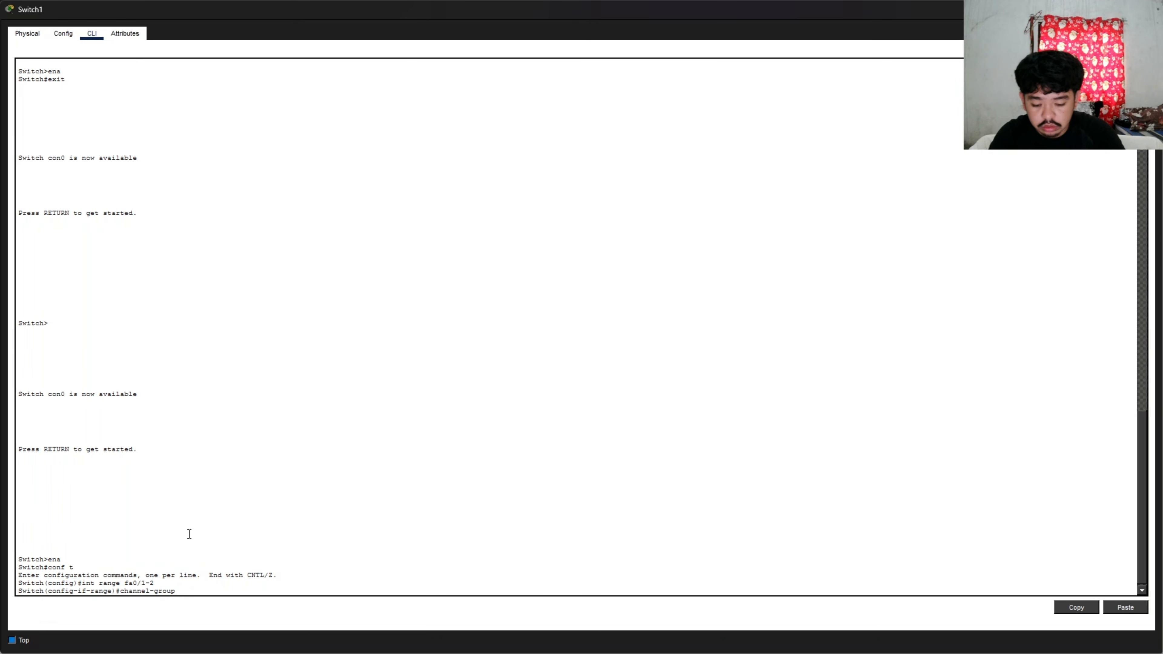
{"action": "type", "text": " 1 mode active"}
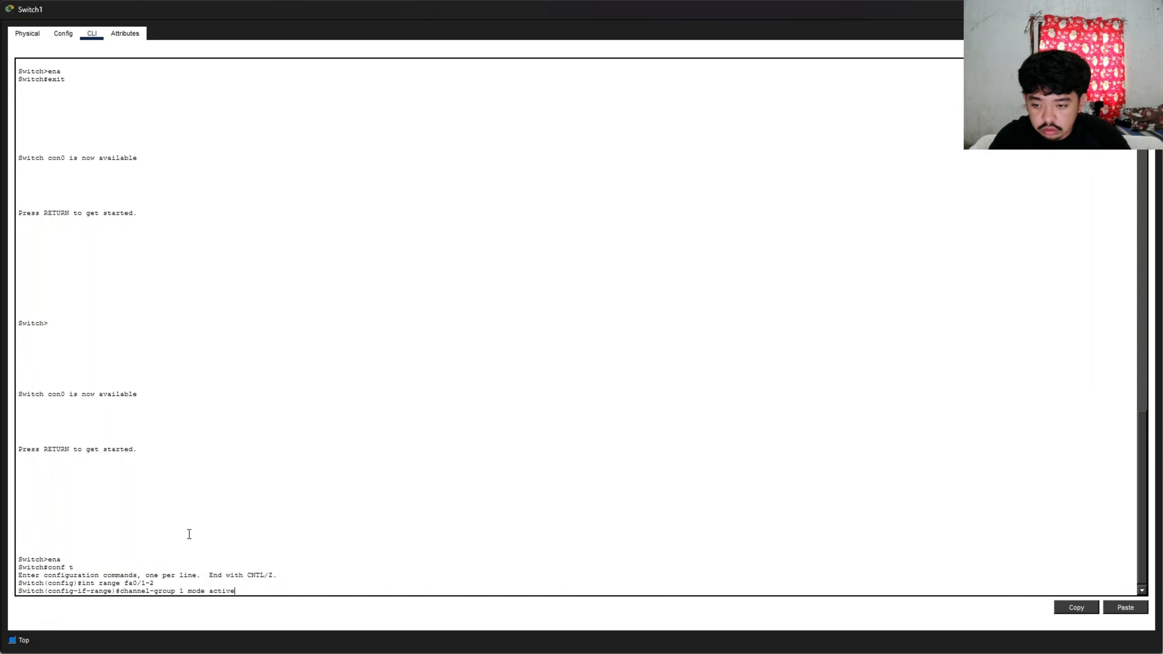
{"action": "key", "text": "Return"}
{"action": "type", "text": "e)#e"}
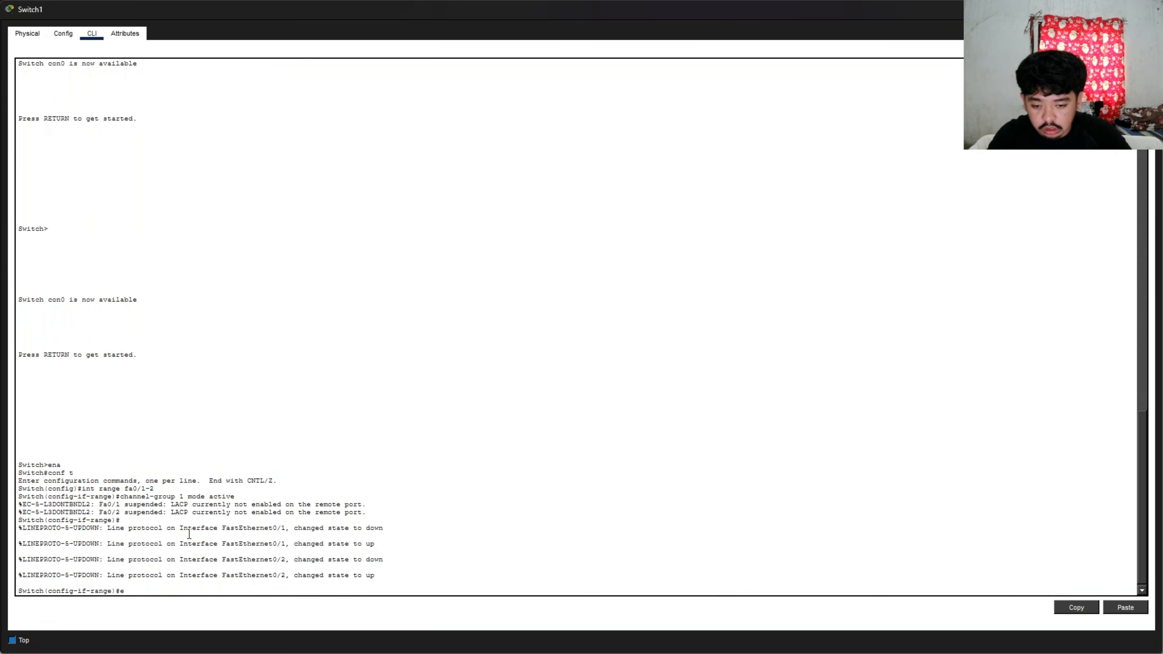
{"action": "type", "text": "xit"}
{"action": "key", "text": "Return"}
{"action": "key", "text": "Return"}
- Assign interfaces fa0/3-4 on Switch1 to channel-group 2 in active mode and return to global configuration
{"action": "type", "text": "int ran"}
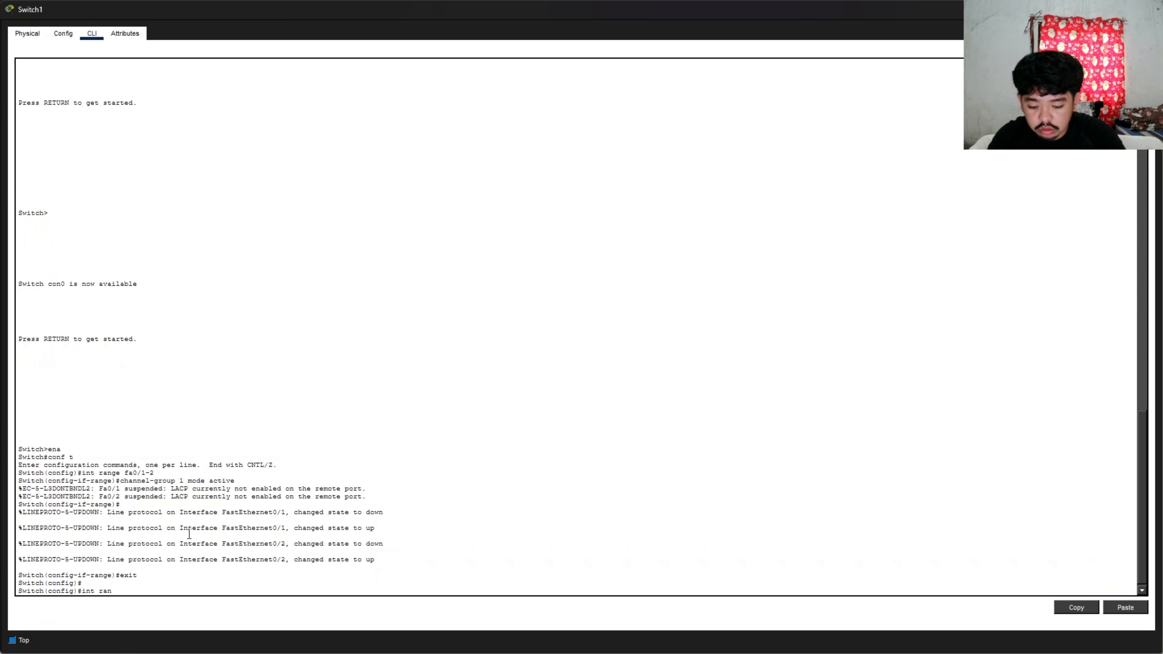
{"action": "type", "text": "ge fea"}
{"action": "type", "text": "a0"}
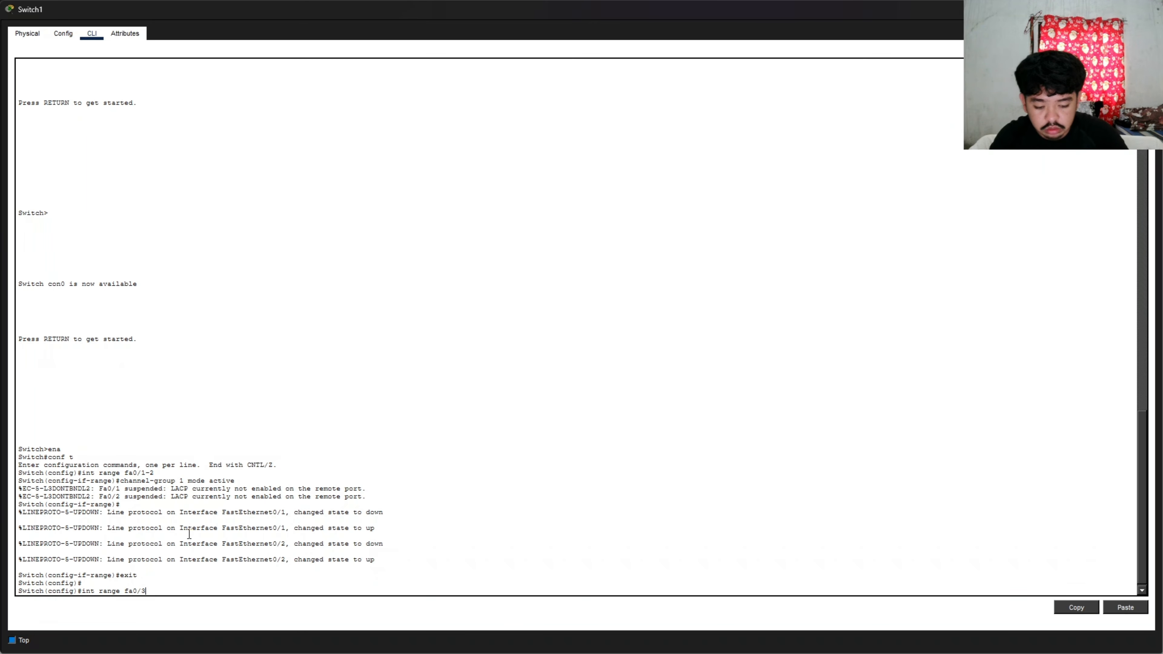
{"action": "key", "text": "Return"}
{"action": "type", "text": "ch(config-if-range)#ch"}
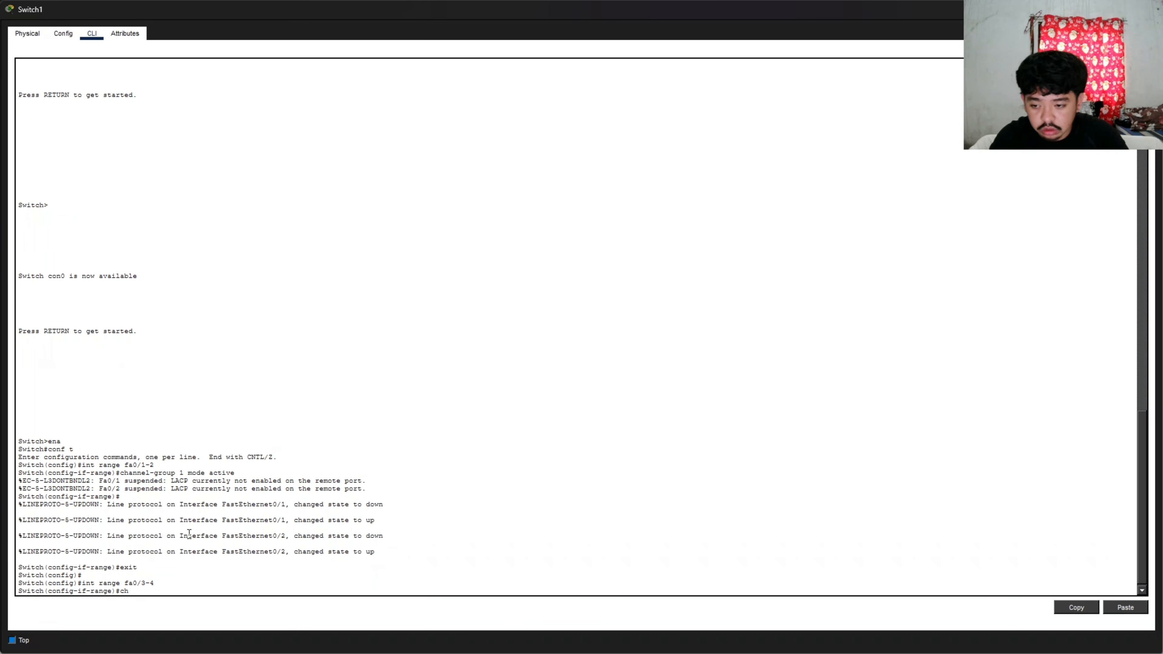
{"action": "type", "text": "annel-group 2 "}
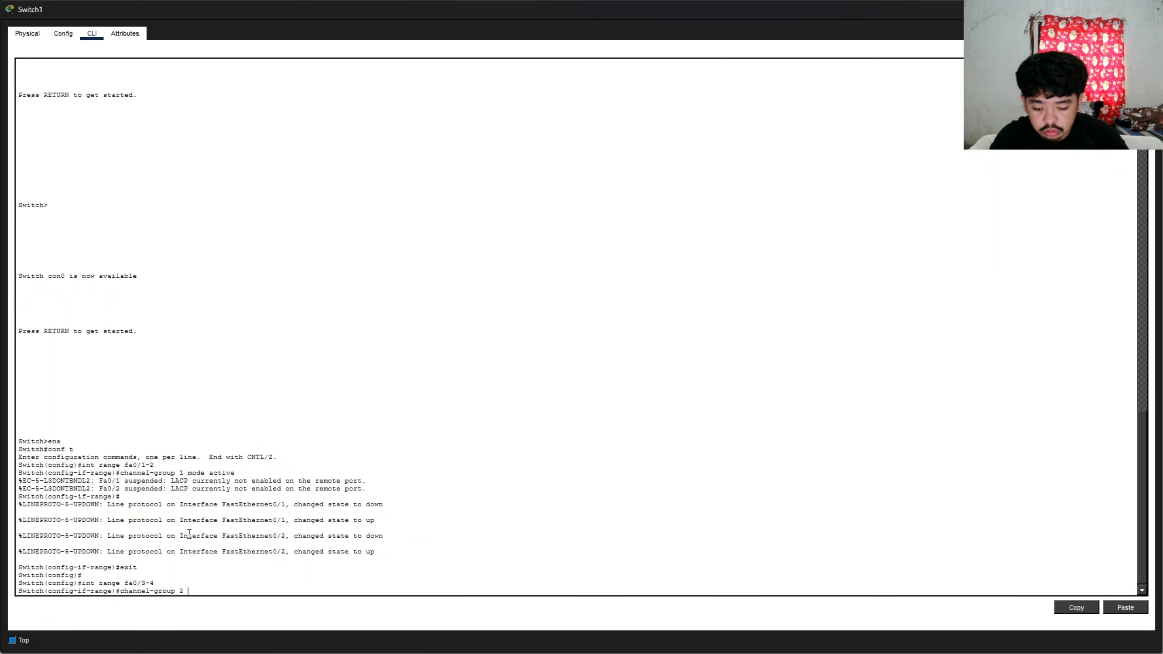
{"action": "type", "text": "mode active"}
{"action": "key", "text": "Return"}
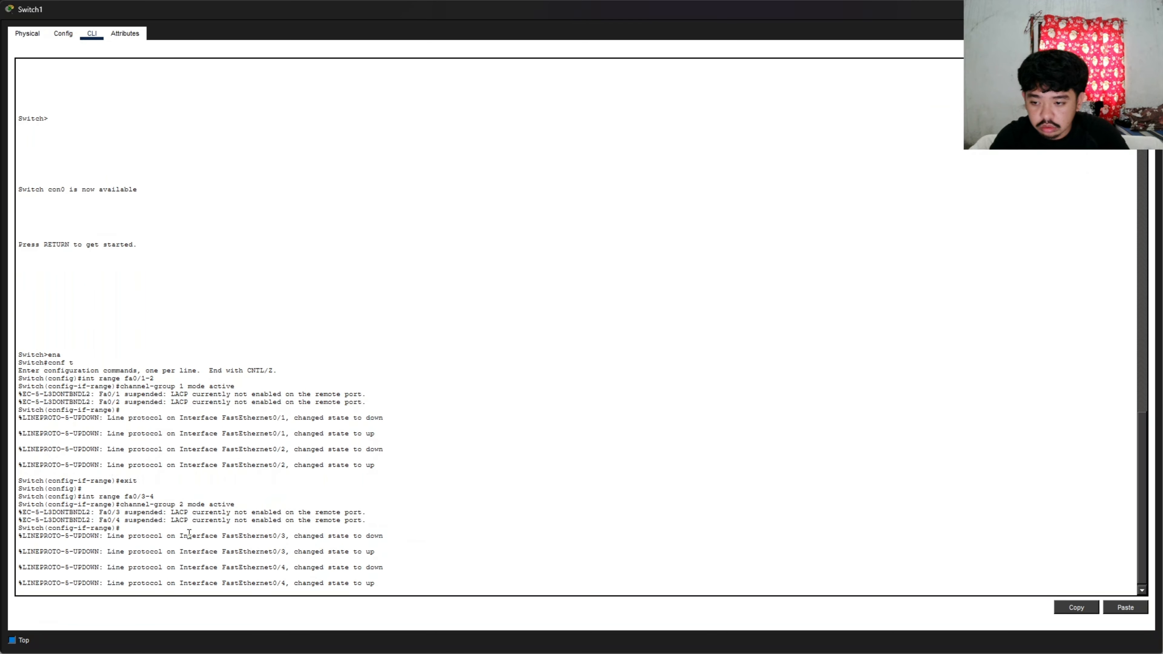
{"action": "type", "text": "exit"}
{"action": "key", "text": "Return"}
{"action": "key", "text": "Return"}
{"action": "key", "text": "Return"}
{"action": "key", "text": "Return"}
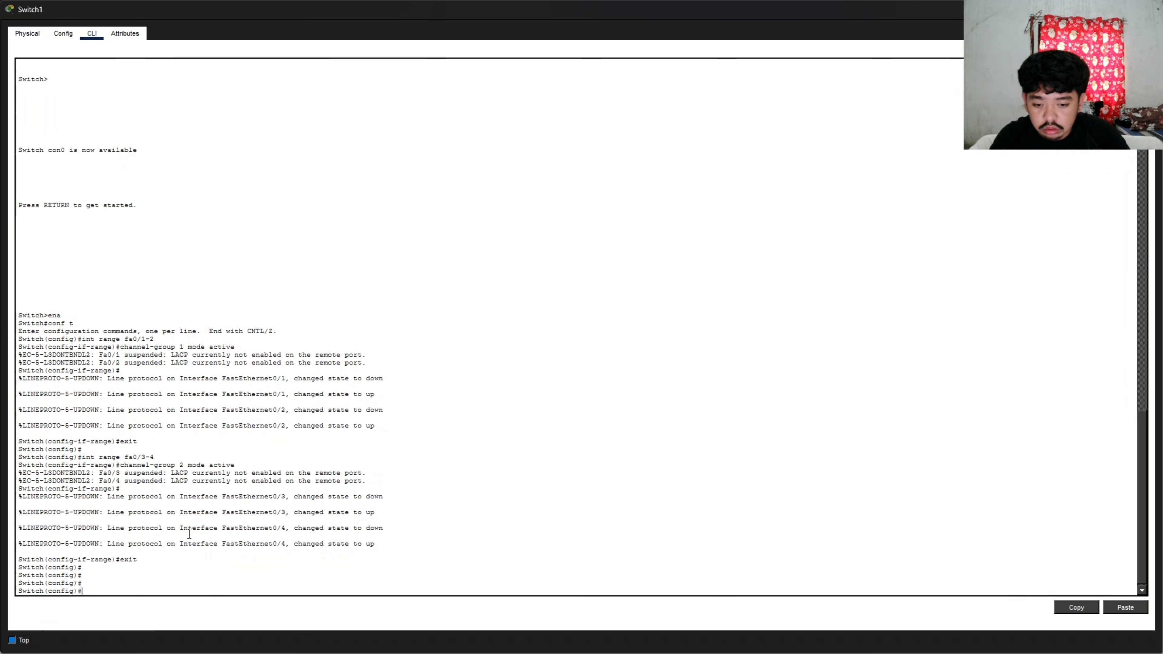
- Set interface port-channel 1 on Switch1 to trunk mode and exit the interface configuration
{"action": "type", "text": "inter"}
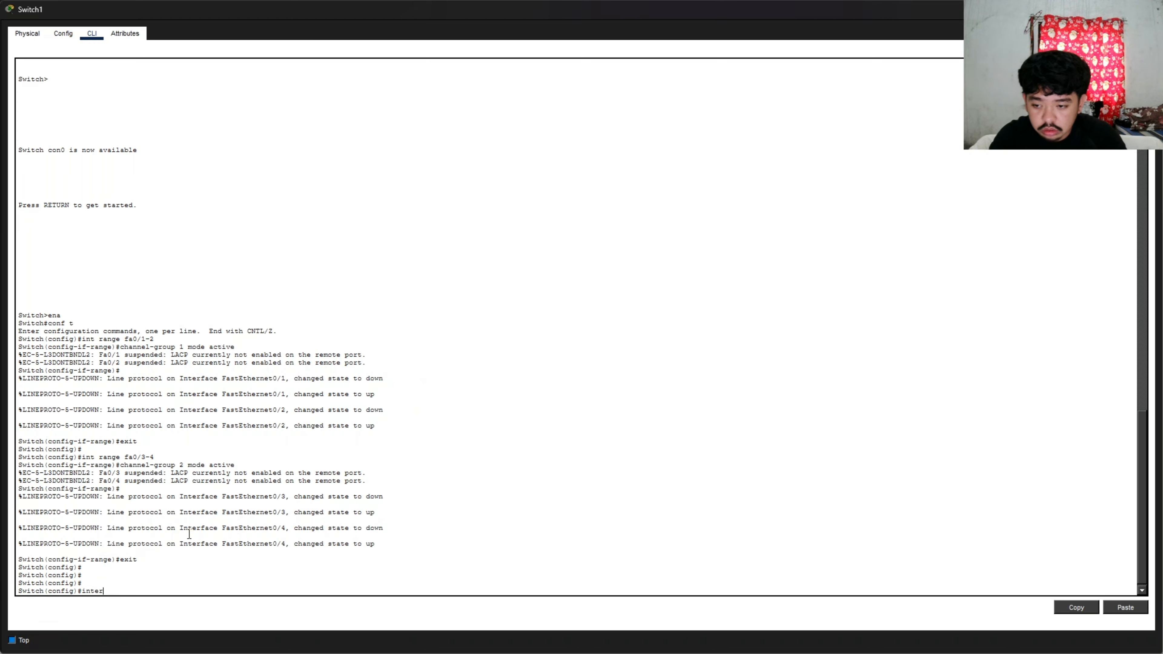
{"action": "type", "text": "face port-channel 1"}
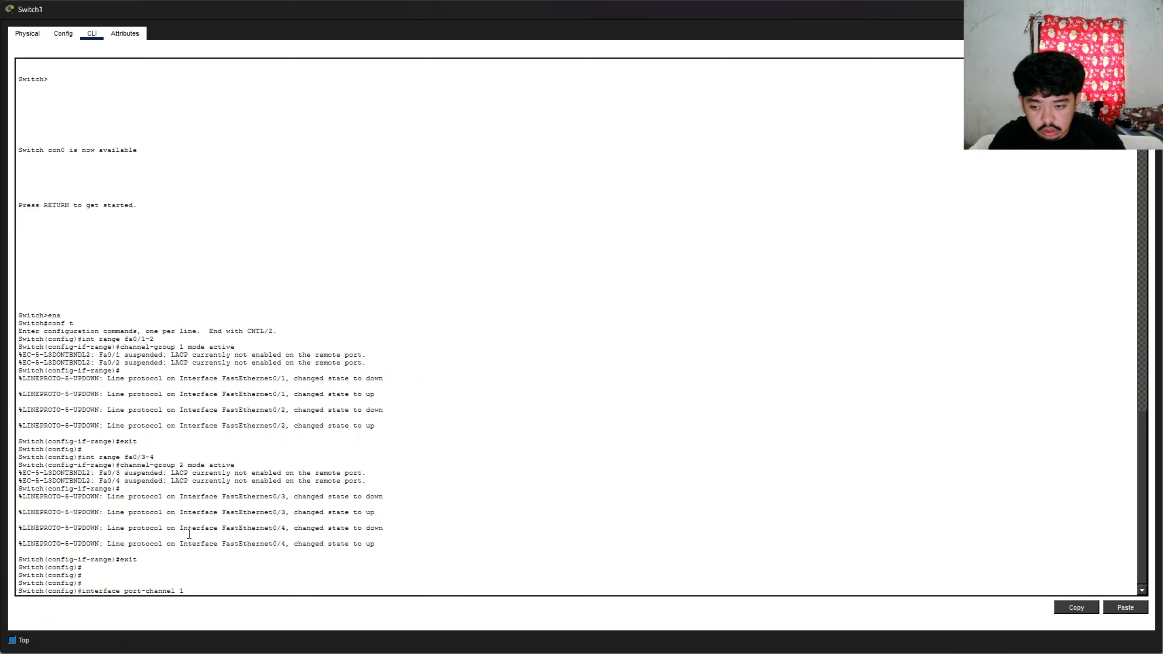
{"action": "key", "text": "Return"}
{"action": "type", "text": "sw mo"}
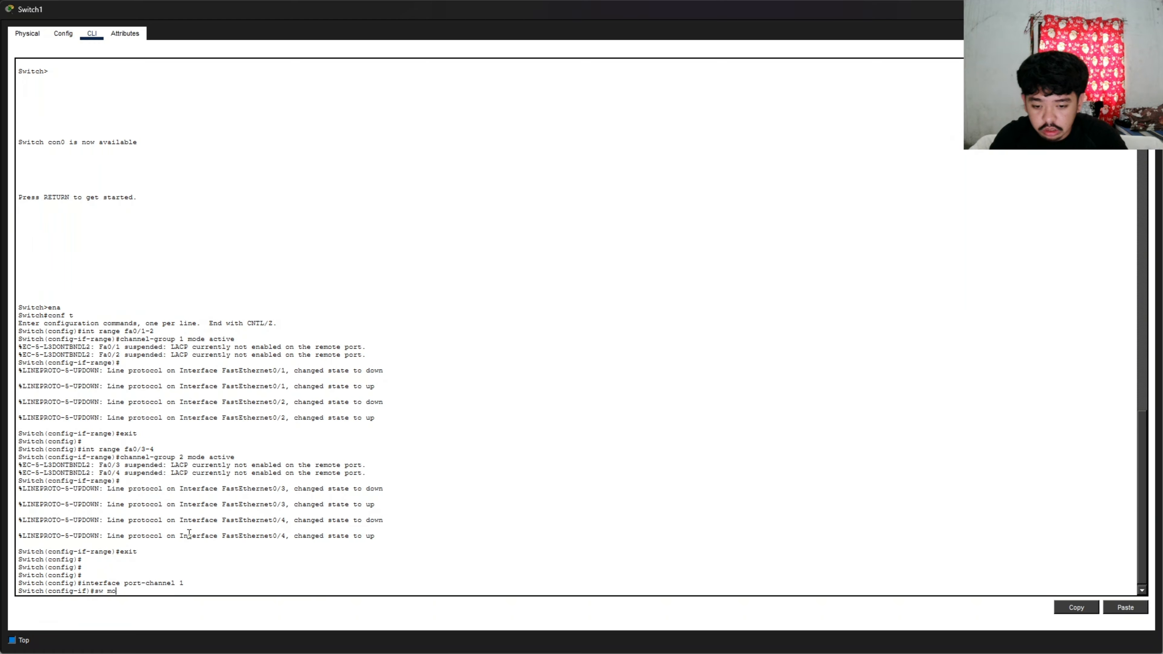
{"action": "type", "text": "de trunk"}
{"action": "key", "text": "Return"}
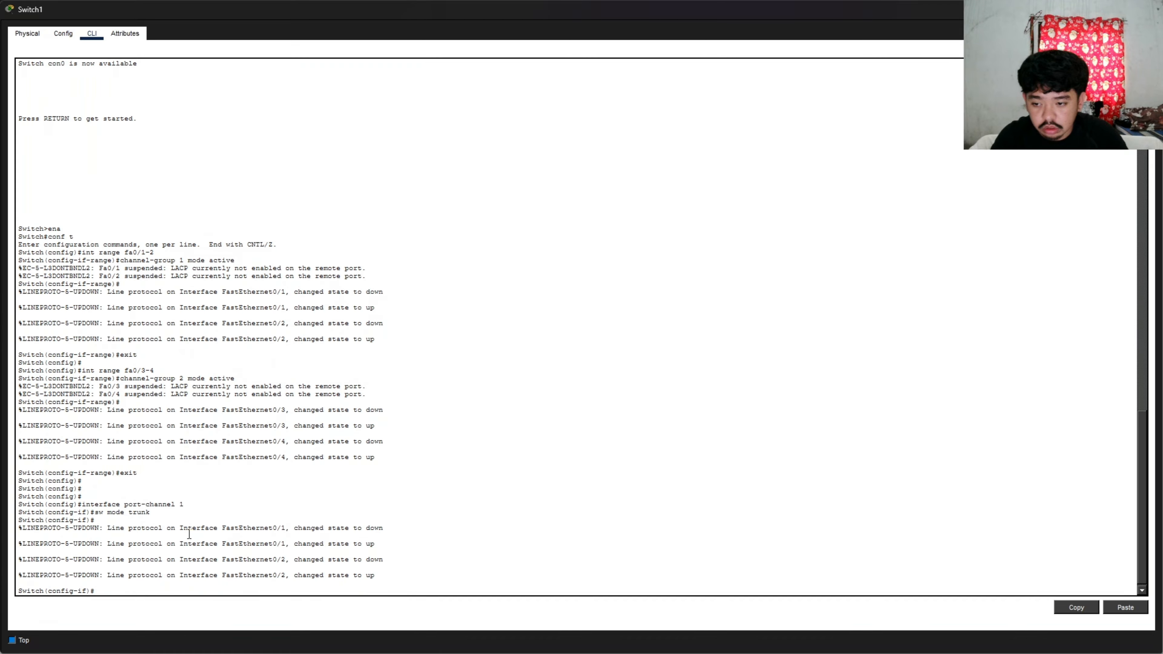
{"action": "type", "text": "exit"}
{"action": "key", "text": "Return"}
{"action": "key", "text": "Return"}
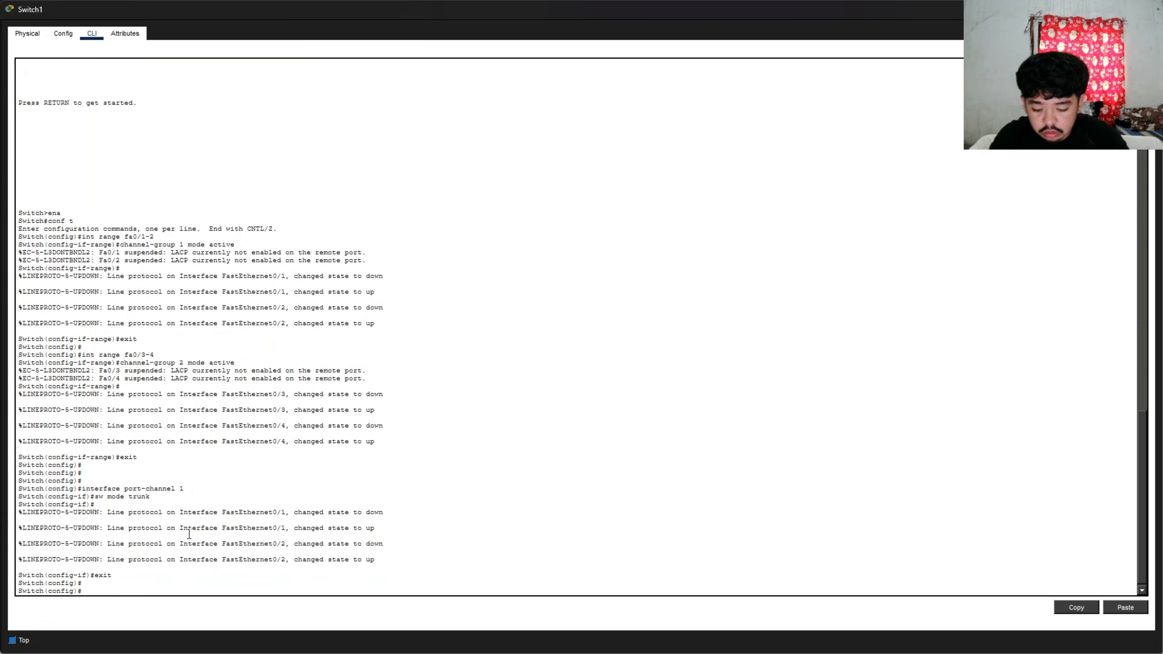
- Set interface port-channel 2 on Switch1 to trunk mode
{"action": "type", "text": "interface portch"}
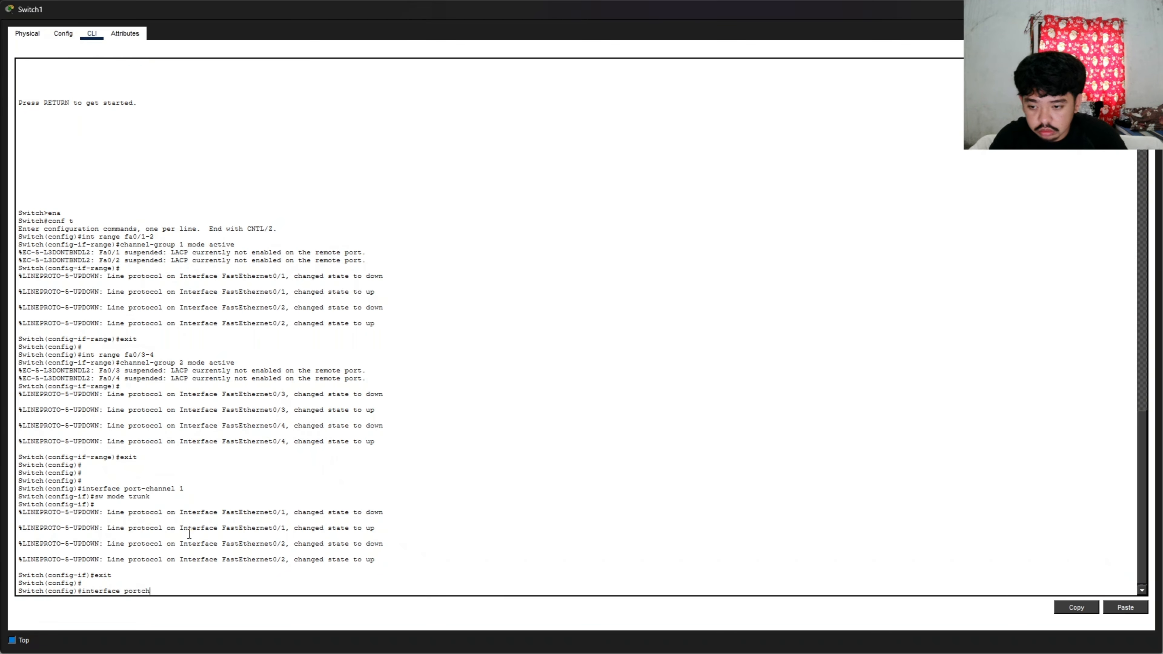
{"action": "key", "text": "BackSpace"}
{"action": "key", "text": "BackSpace"}
{"action": "type", "text": "-channel 2"}
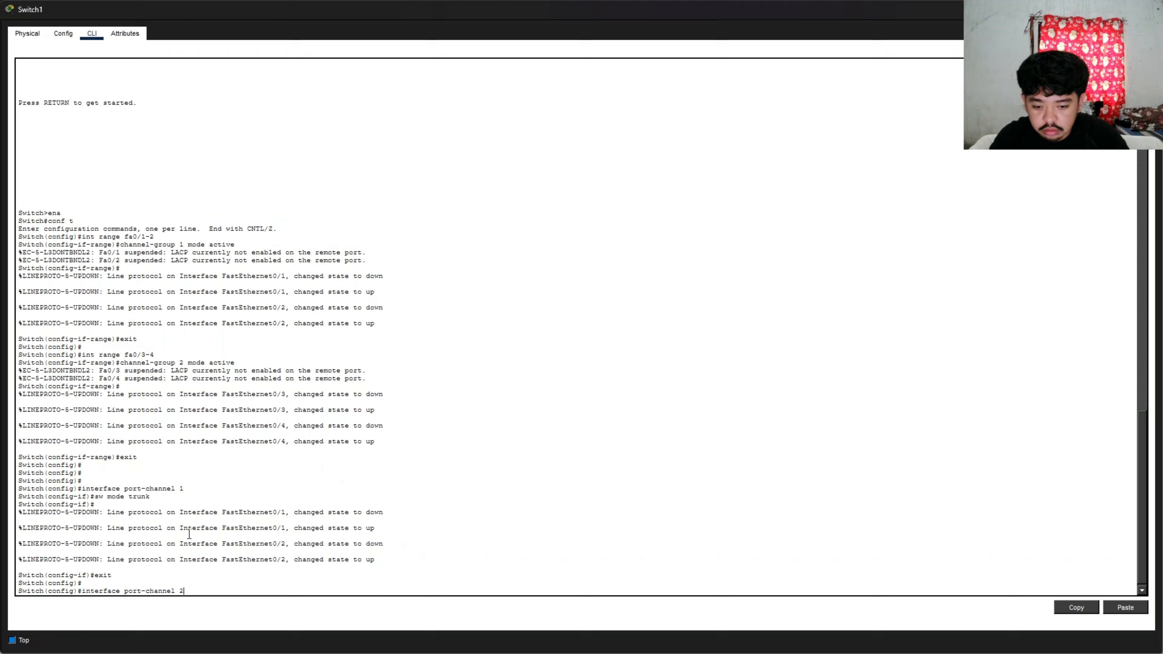
{"action": "key", "text": "Return"}
{"action": "key", "text": "Return"}
{"action": "type", "text": "sw mode trunk"}
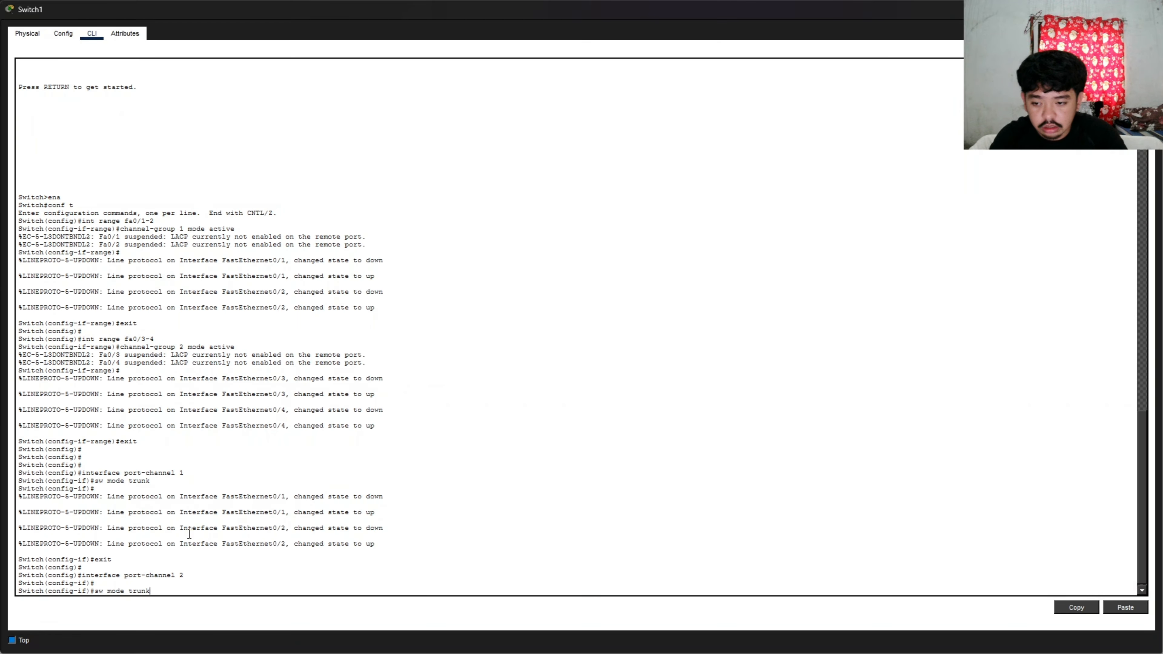
{"action": "key", "text": "Return"}
{"action": "key", "text": "Return"}
- End configuration mode on Switch1 and save the configuration with write memory
{"action": "type", "text": "en"}
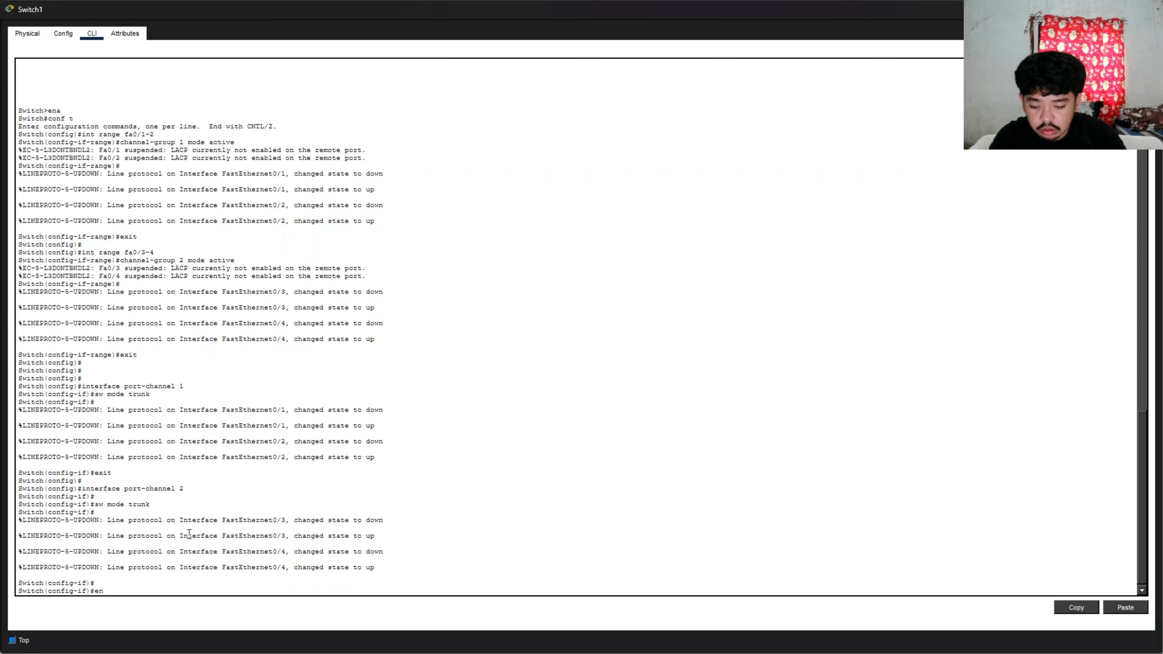
{"action": "type", "text": "d"}
{"action": "key", "text": "Return"}
{"action": "key", "text": "Return"}
{"action": "type", "text": "write memor"}
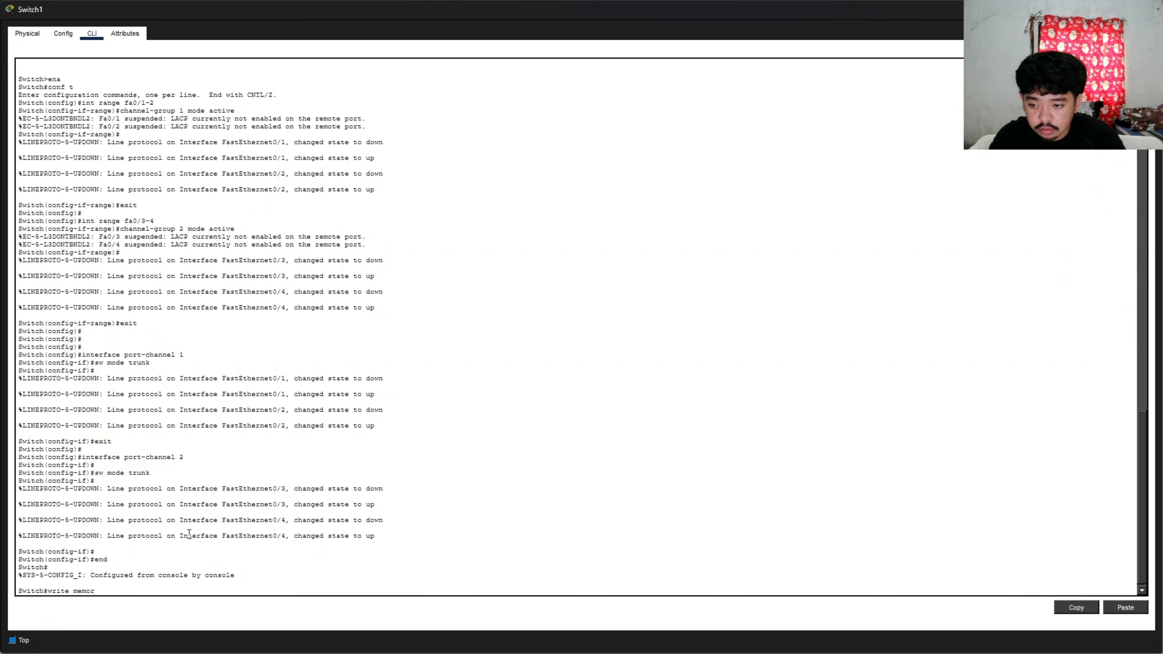
{"action": "type", "text": "y"}
{"action": "key", "text": "Return"}
{"action": "key", "text": "Return"}
{"action": "key", "text": "Return"}
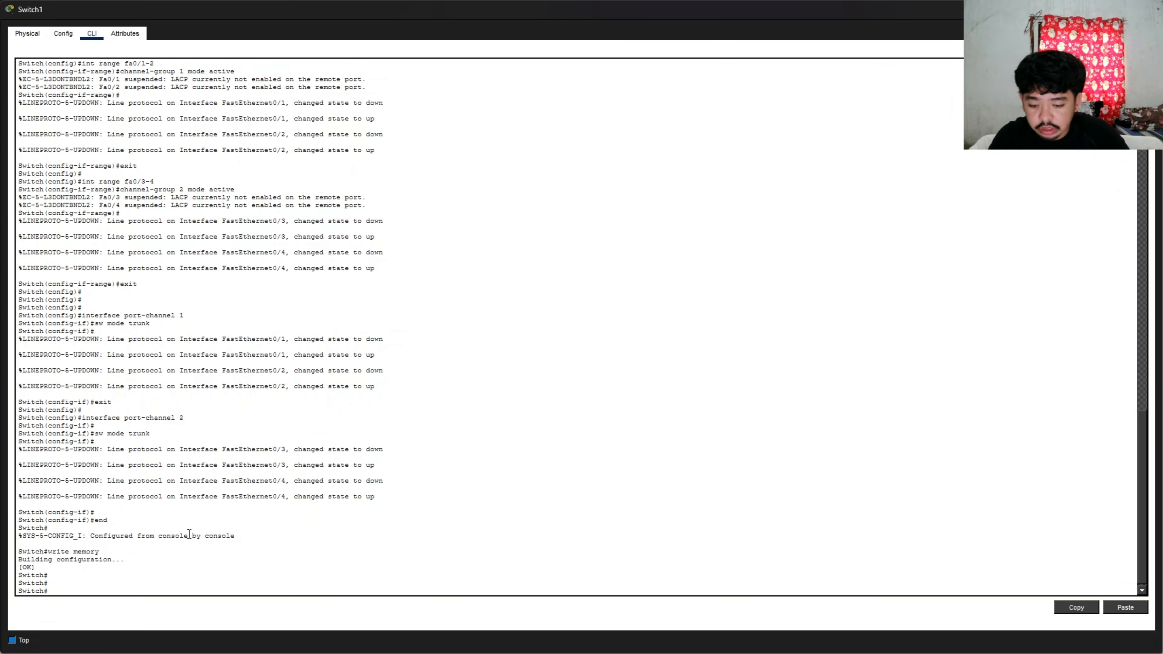
- Review Switch1's full running configuration for the port-channel and channel-group settings, and close its window
{"action": "type", "text": "show run"}
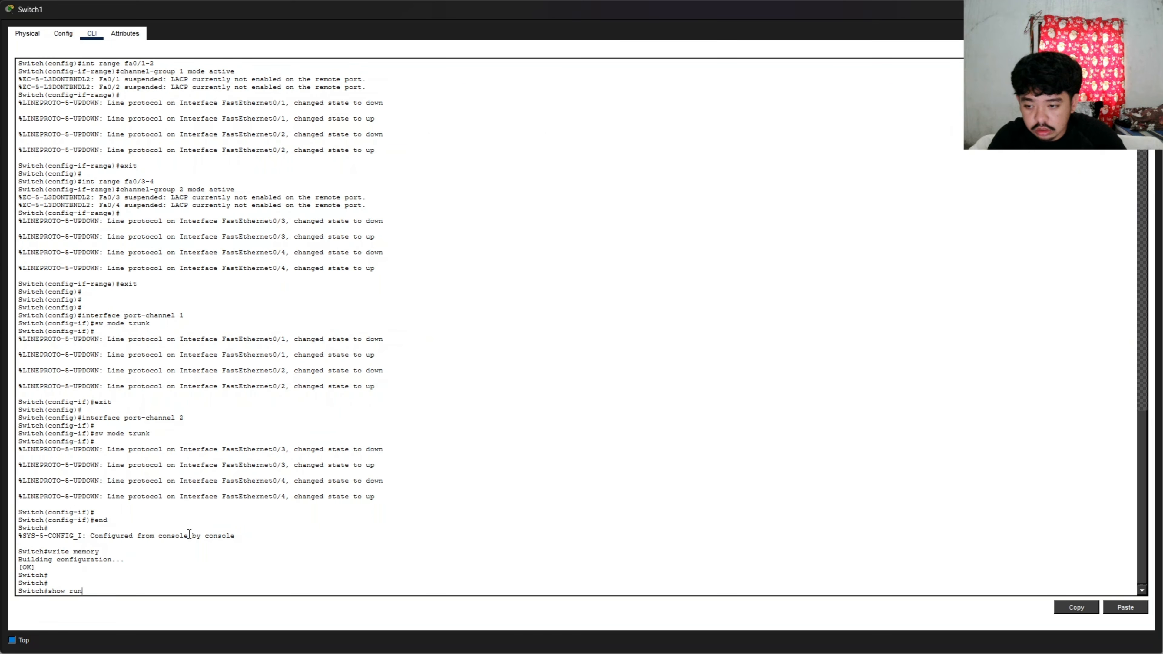
{"action": "key", "text": "Return"}
{"action": "key", "text": "space"}
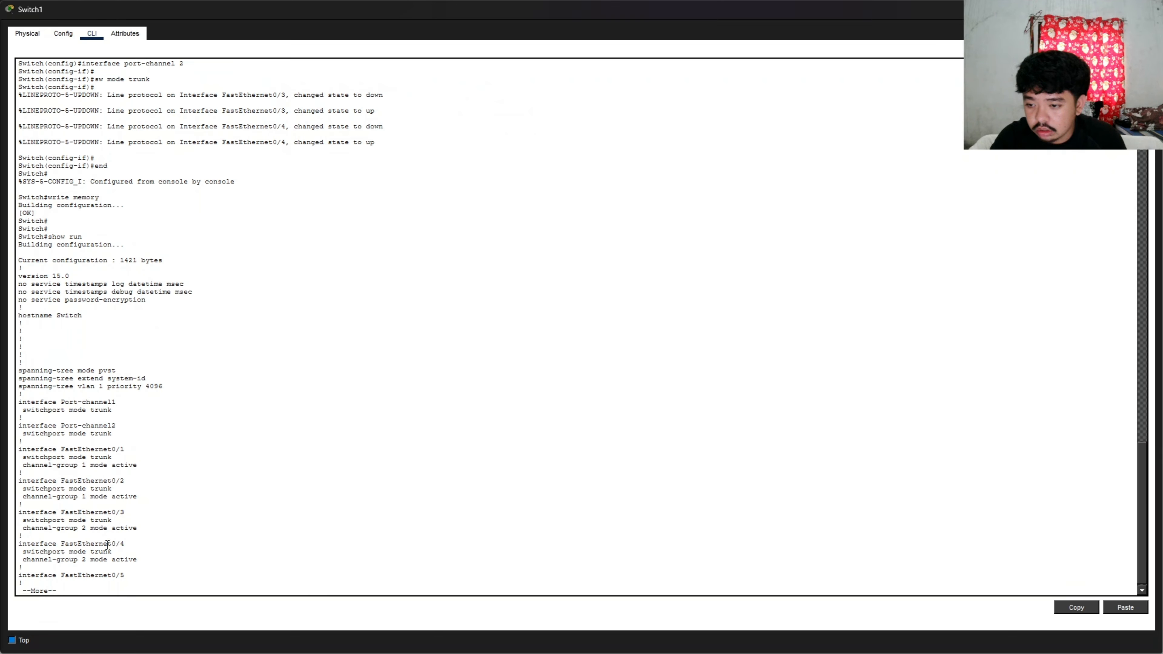
{"action": "key", "text": "space"}
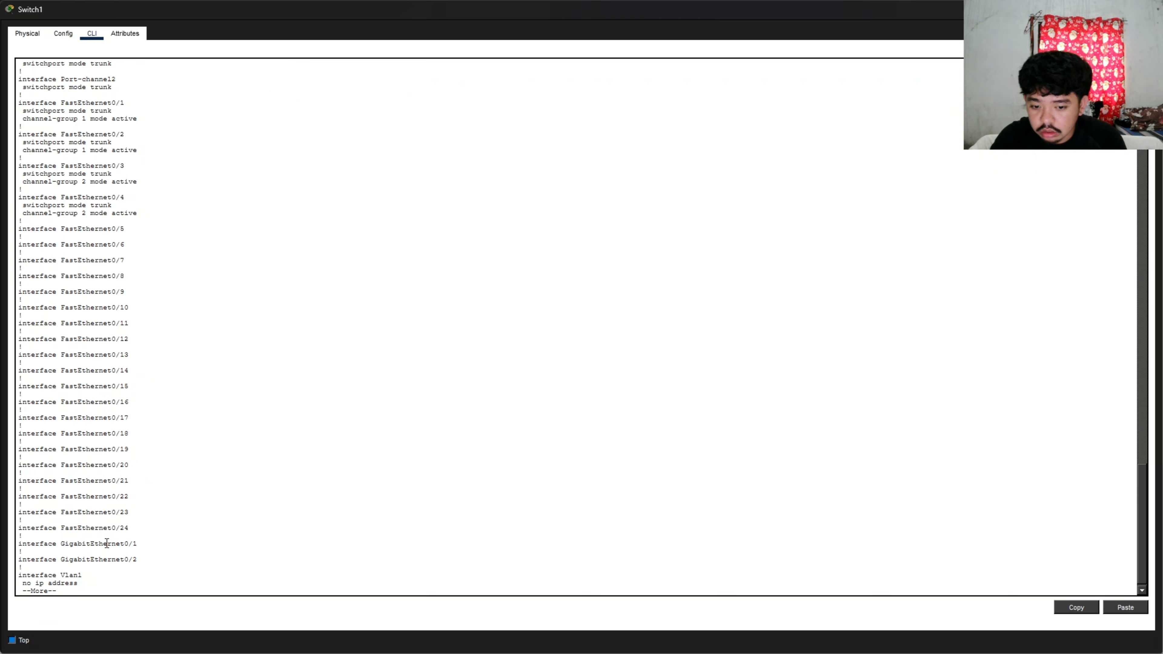
{"action": "key", "text": "space"}
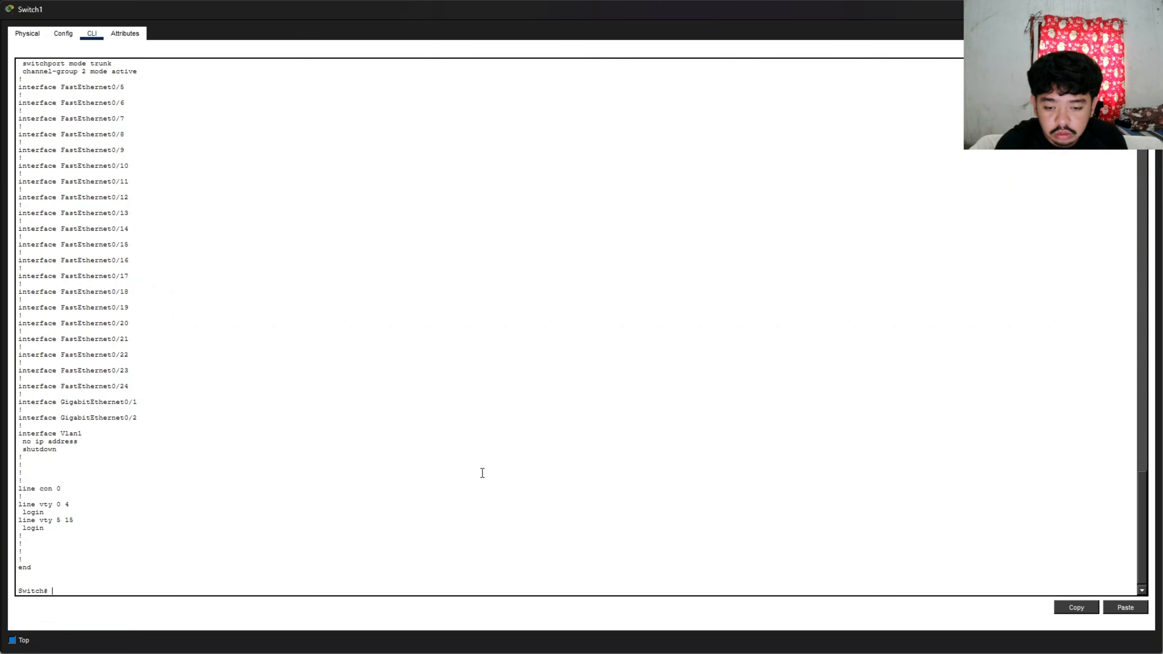
{"action": "left_click", "coordinate": [1148, 9]}
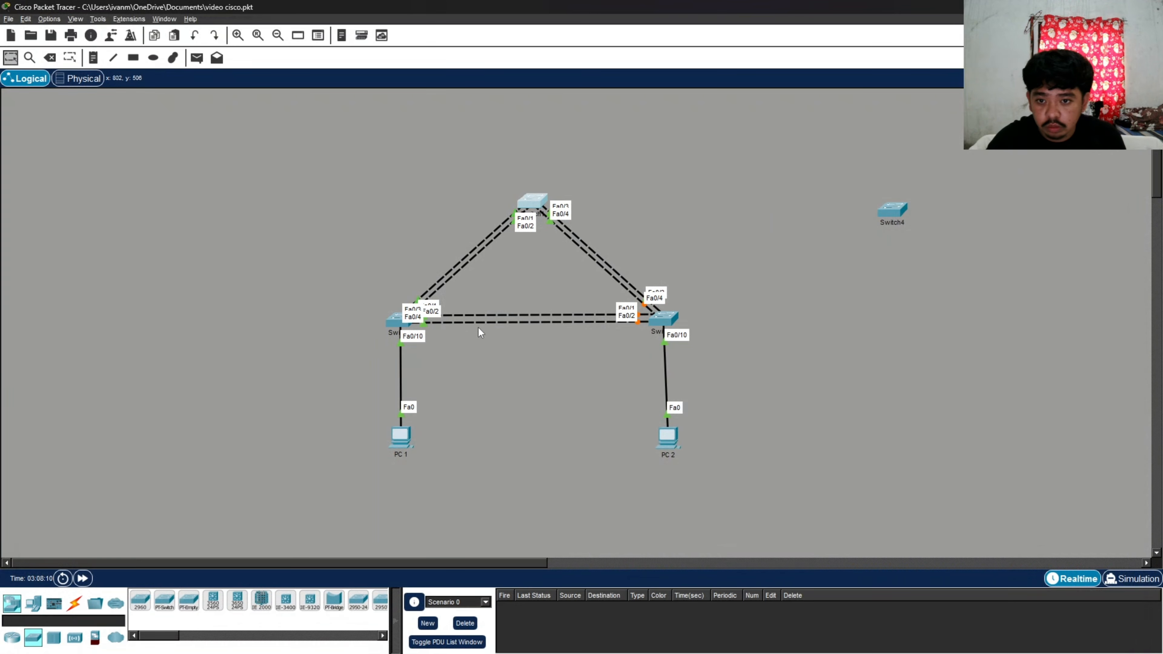
- Open Switch2's command line and start a console session
{"action": "left_click", "coordinate": [390, 322]}
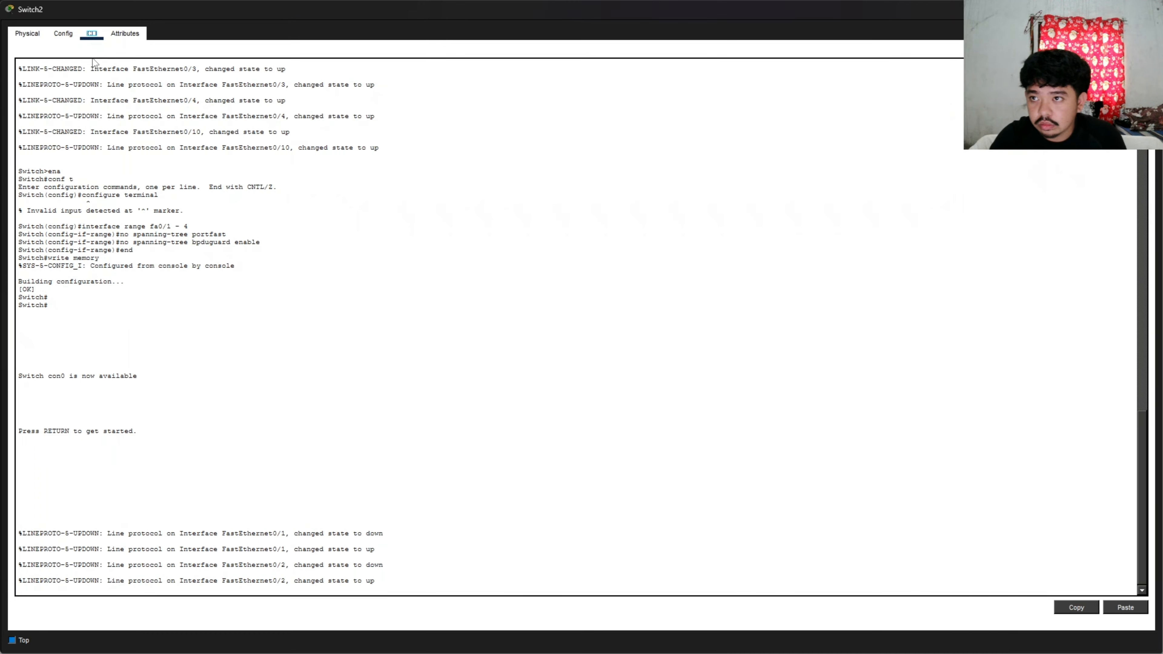
{"action": "key", "text": "Return"}
{"action": "key", "text": "Return"}
{"action": "key", "text": "Return"}
{"action": "key", "text": "Return"}
{"action": "type", "text": "ena"}
{"action": "key", "text": "Return"}
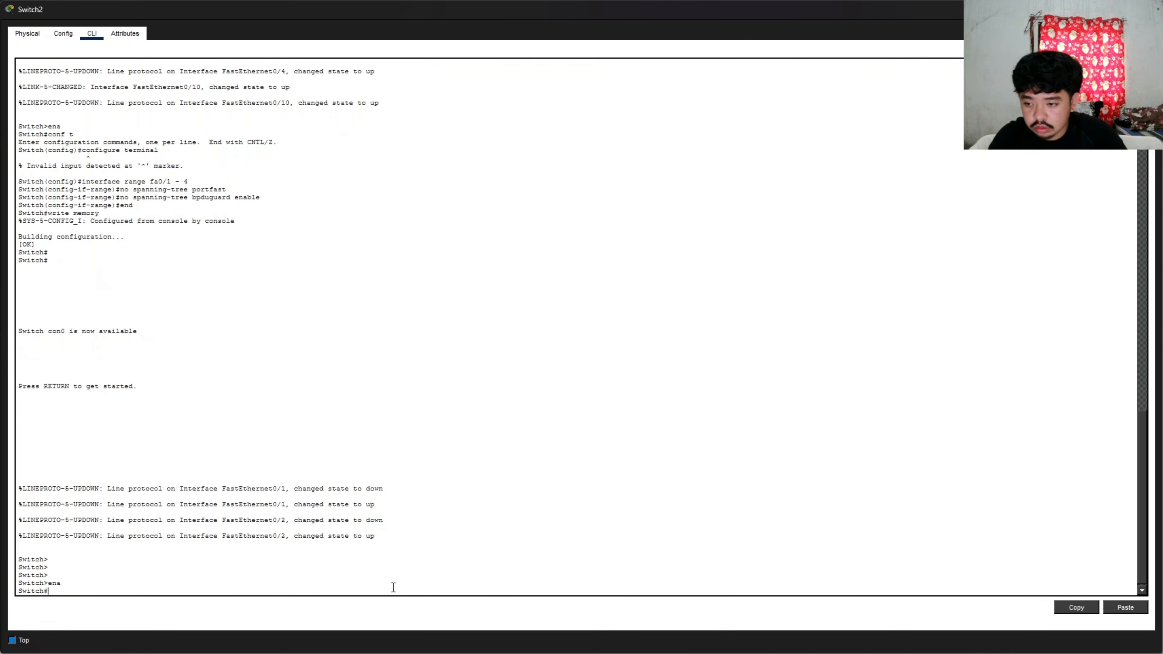
{"action": "type", "text": "exit"}
{"action": "key", "text": "Return"}
{"action": "key", "text": "Return"}
- Enter configuration mode on Switch2 and assign interface range fa0/1-2 to channel-group 1 in active mode
{"action": "type", "text": "ena"}
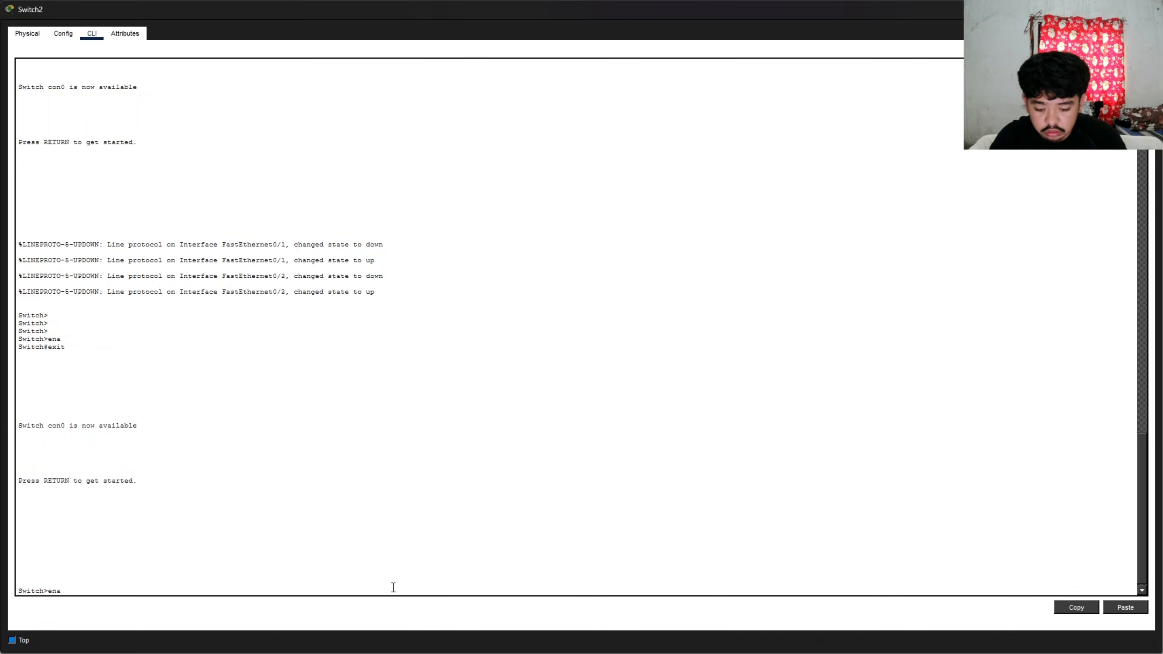
{"action": "key", "text": "Return"}
{"action": "type", "text": "conf t"}
{"action": "key", "text": "Return"}
{"action": "type", "text": "int"}
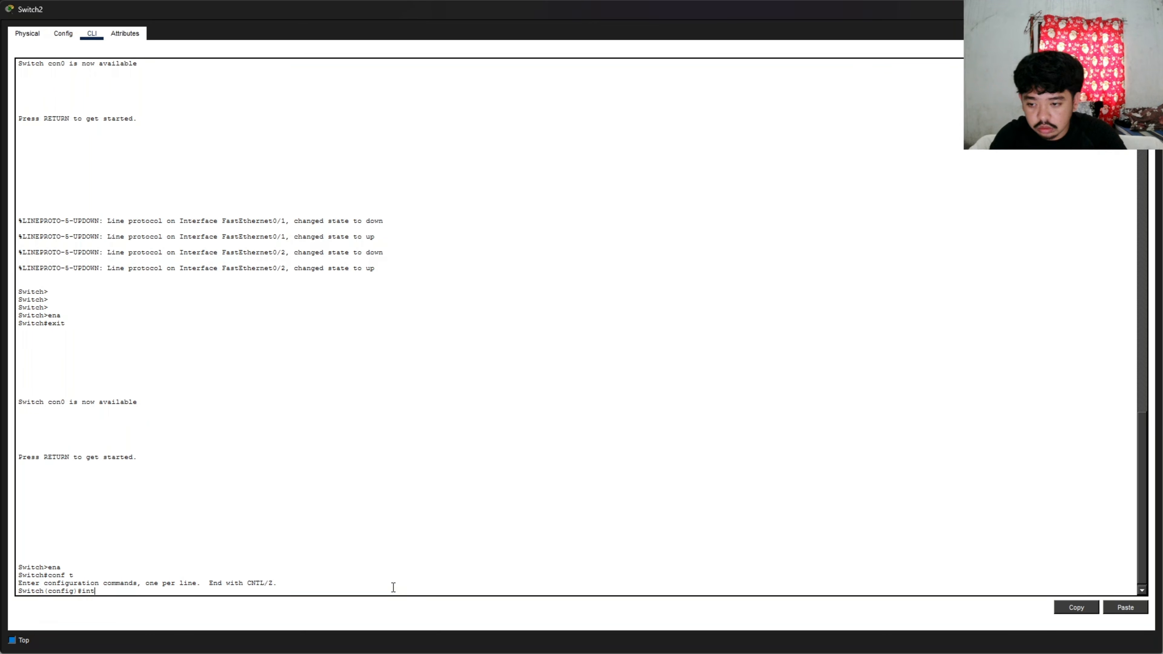
{"action": "type", "text": "erface range fa0/1-2"}
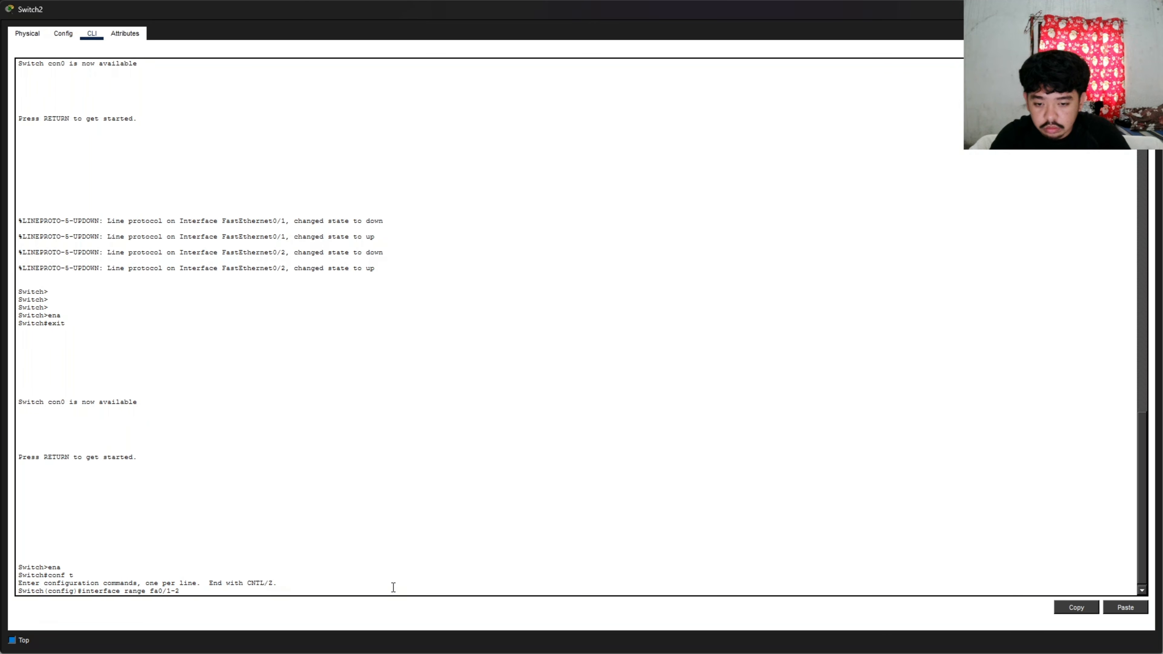
{"action": "key", "text": "Return"}
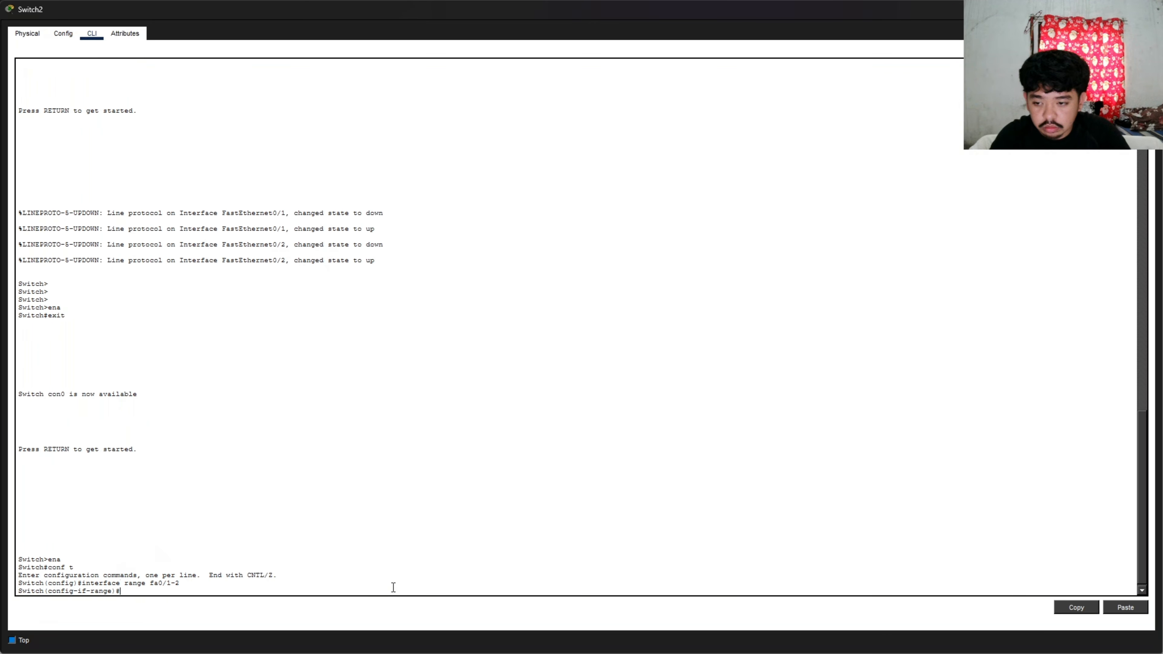
{"action": "type", "text": "channel-group 1 mode active"}
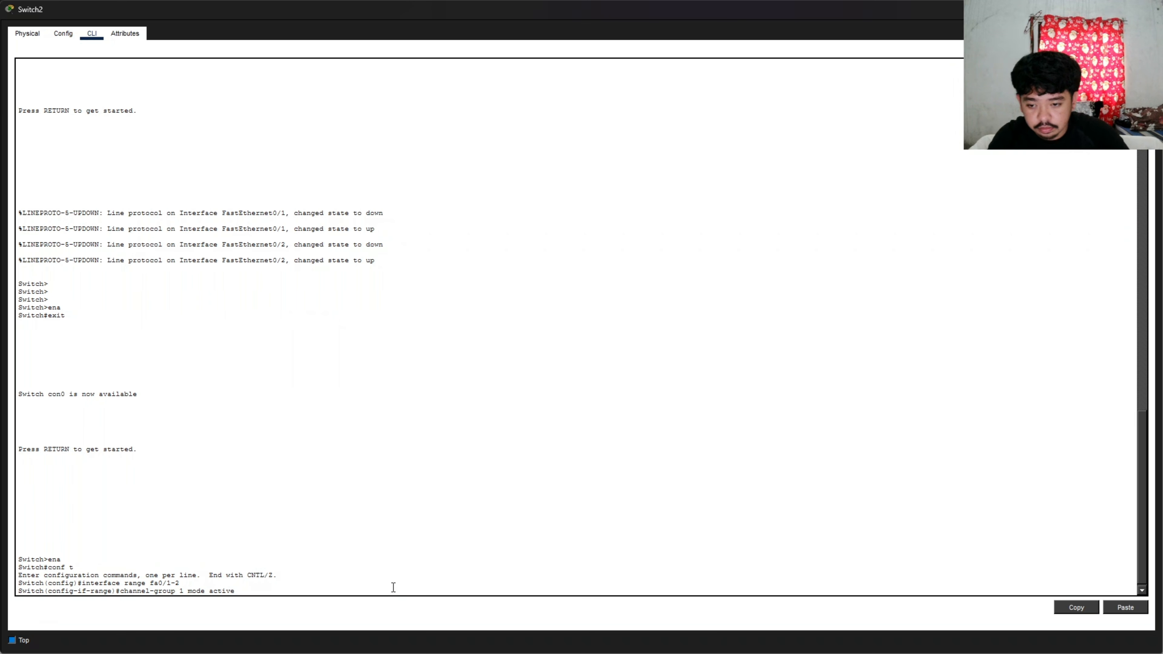
{"action": "key", "text": "Return"}
{"action": "key", "text": "Return"}
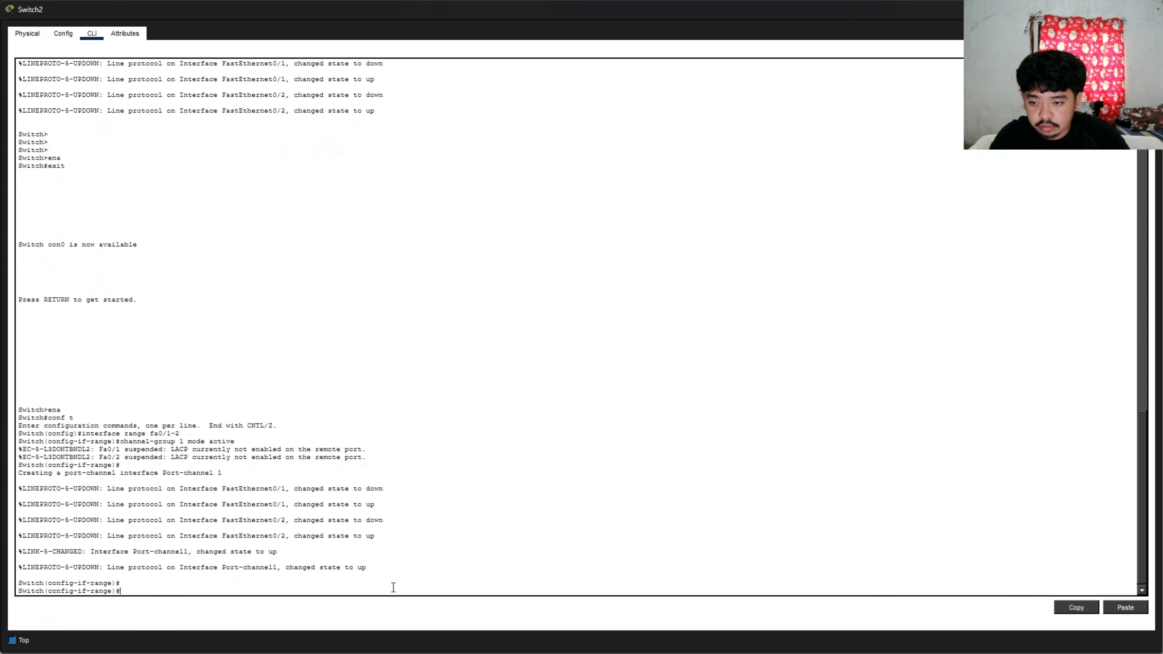
{"action": "type", "text": "exit"}
{"action": "key", "text": "Return"}
{"action": "key", "text": "Return"}
- Assign Switch2's interface range fa0/3-4 to channel-group 3 in active mode and return to global configuration mode
{"action": "type", "text": "interface"}
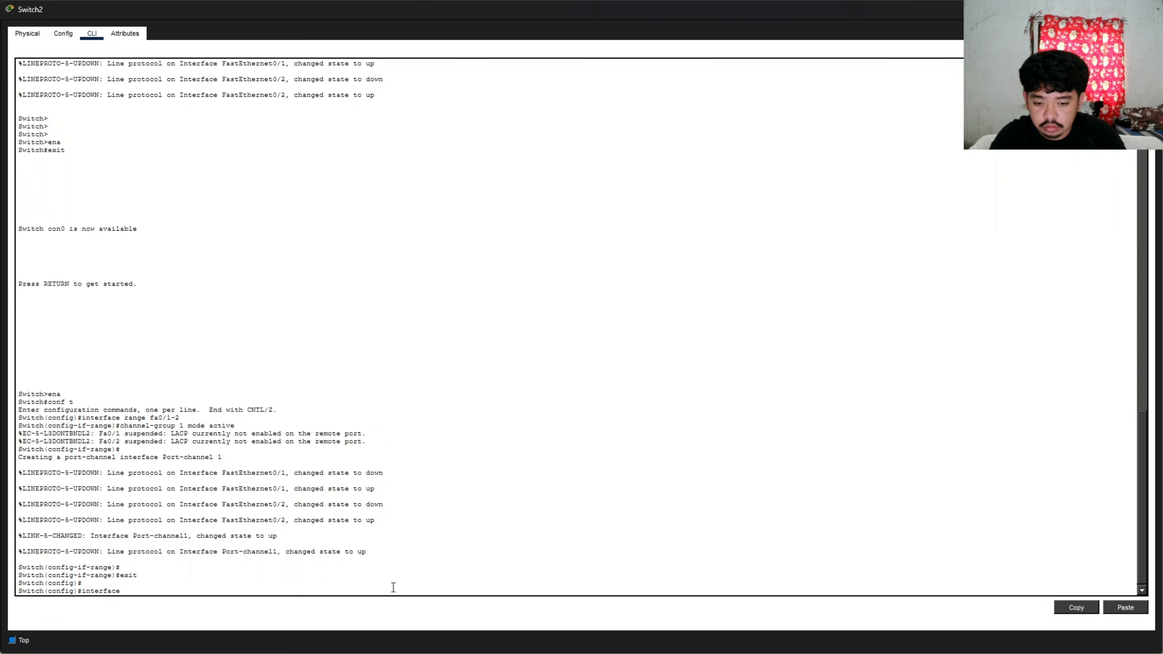
{"action": "type", "text": " fa0/"}
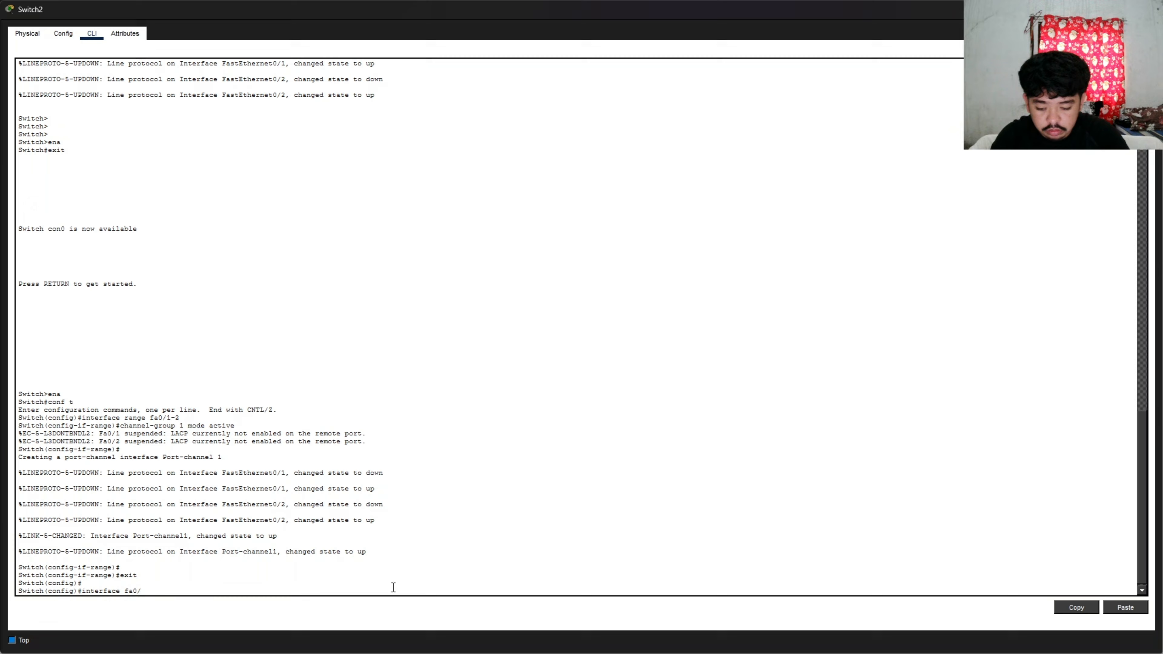
{"action": "type", "text": "3-4"}
{"action": "key", "text": "Return"}
{"action": "key", "text": "Up"}
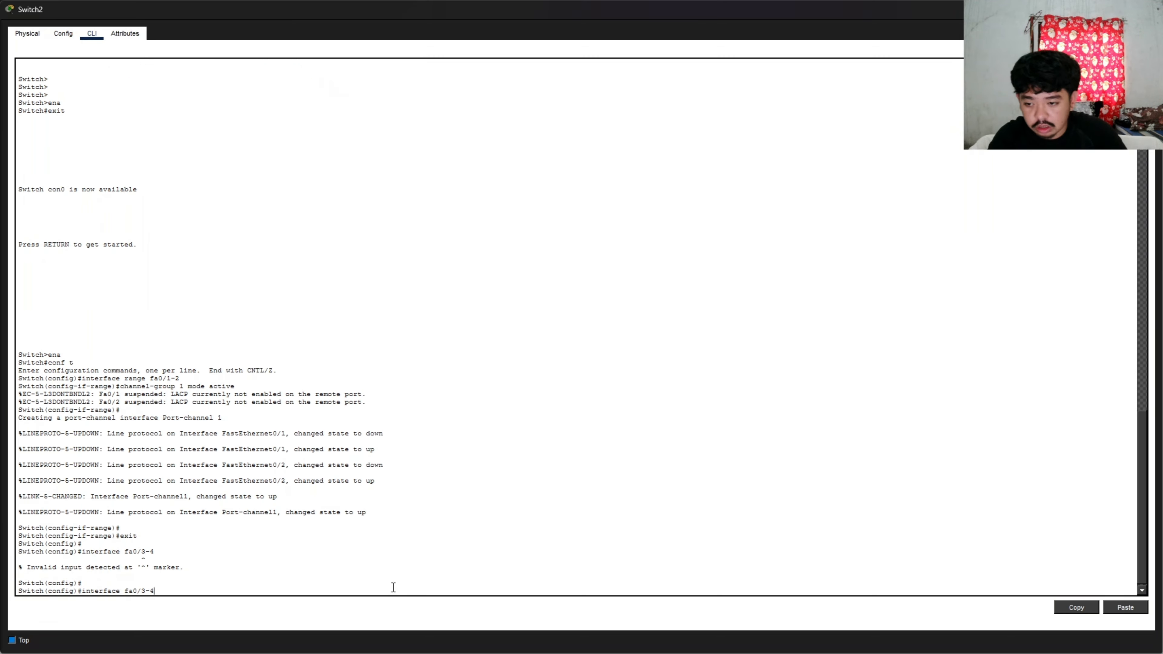
{"action": "type", "text": "range"}
{"action": "key", "text": "Return"}
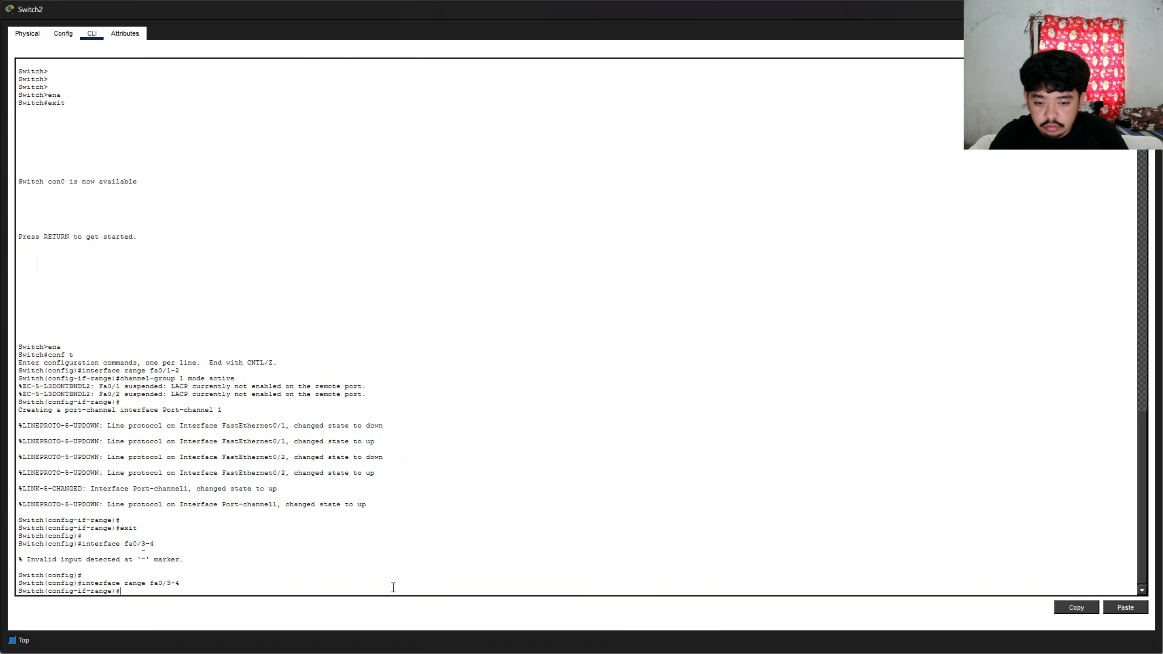
{"action": "type", "text": "channel-group "}
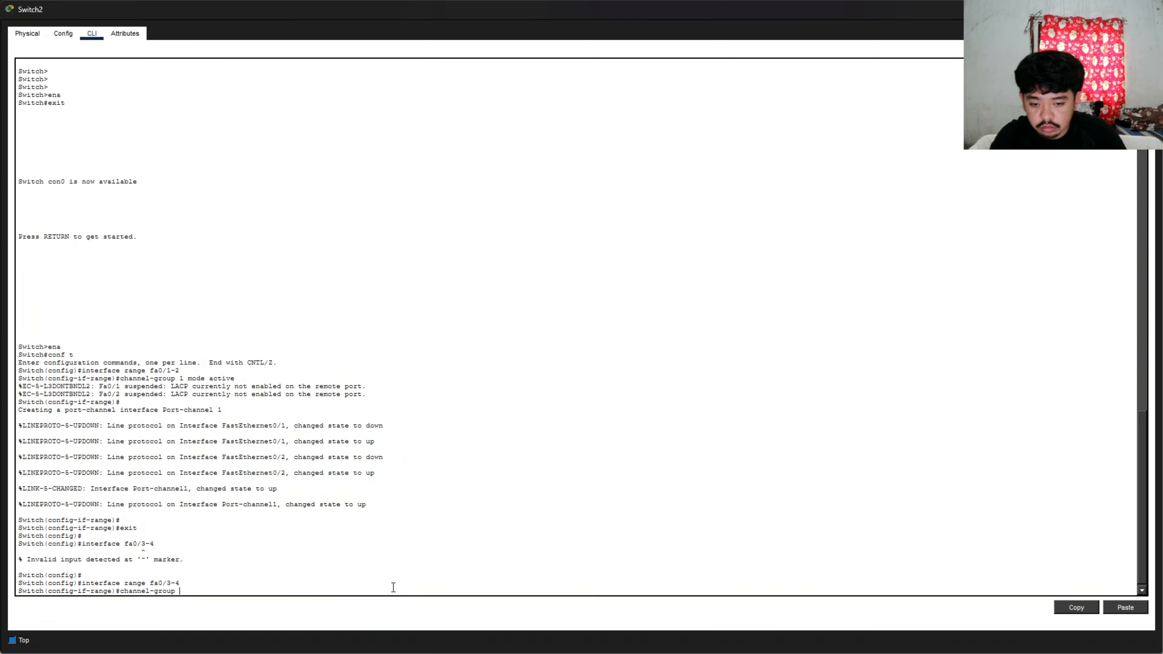
{"action": "type", "text": "3 mode active"}
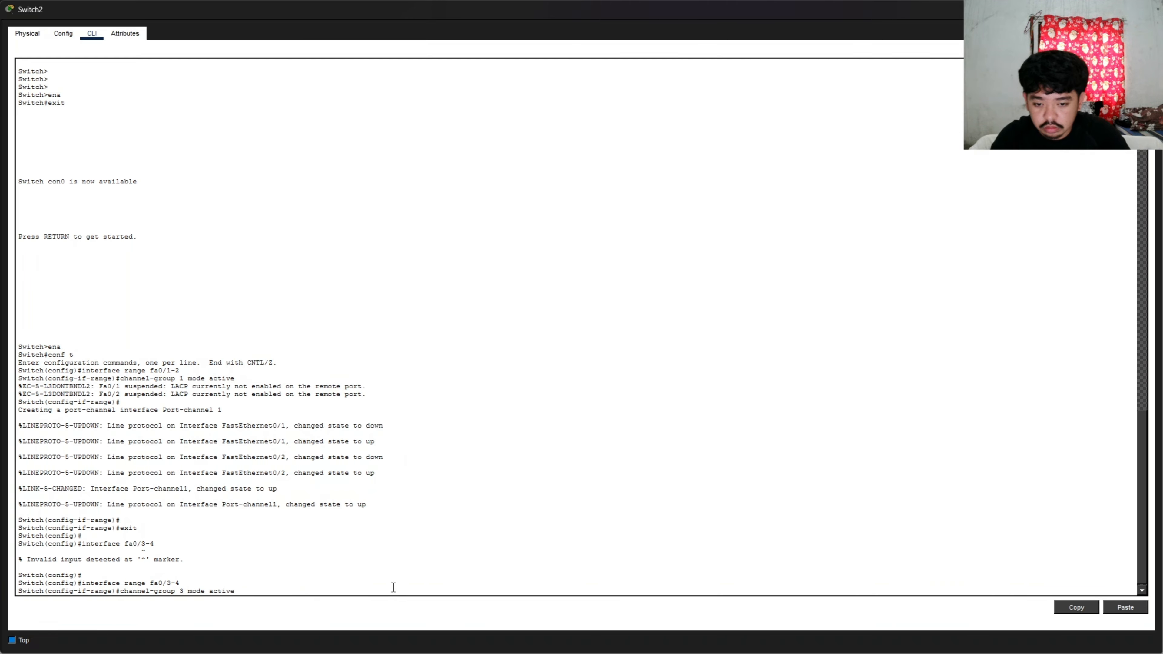
{"action": "key", "text": "Return"}
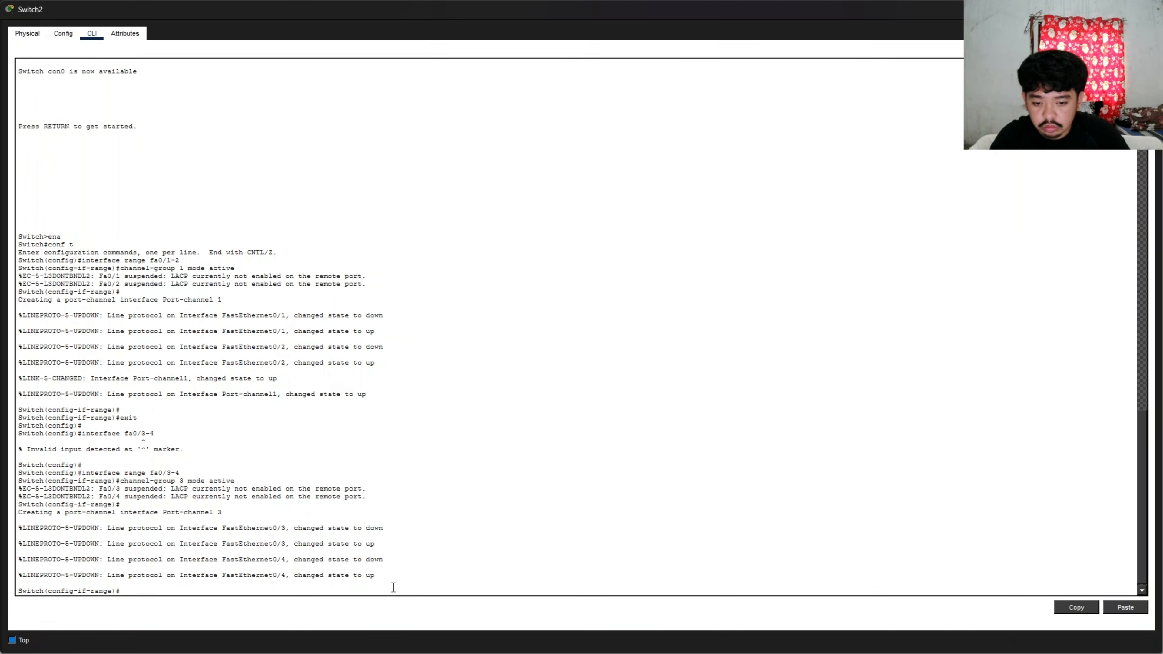
{"action": "key", "text": "Return"}
{"action": "type", "text": "exit"}
{"action": "key", "text": "Return"}
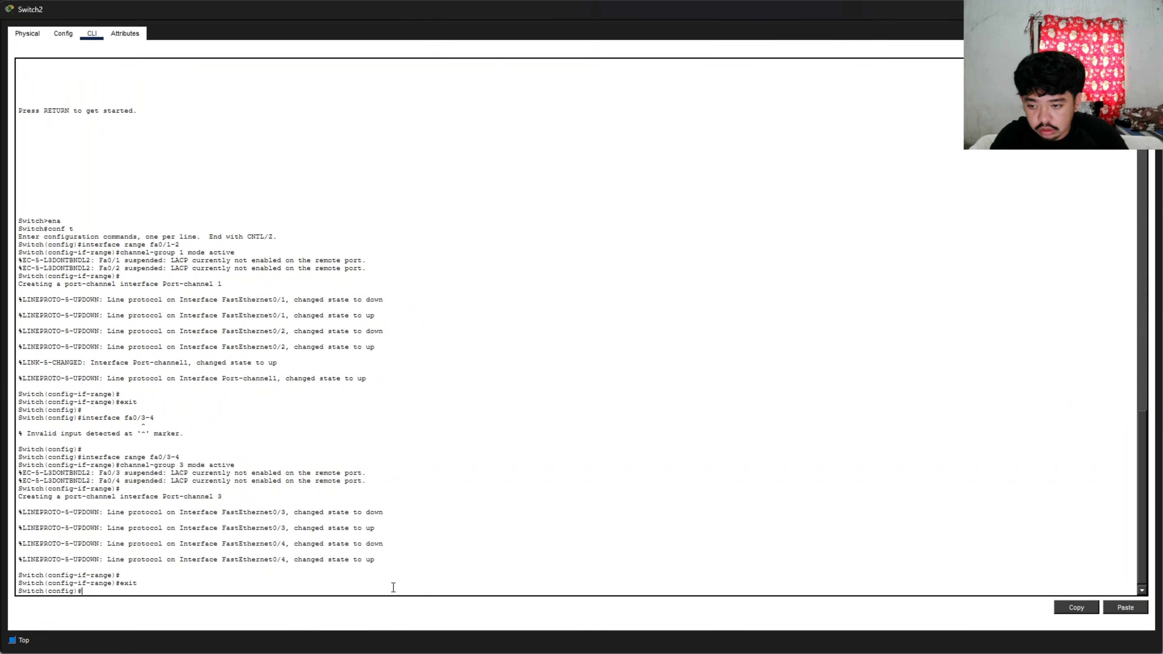
- Set interface port-channel 1 on Switch2 to trunk mode
{"action": "type", "text": "interface"}
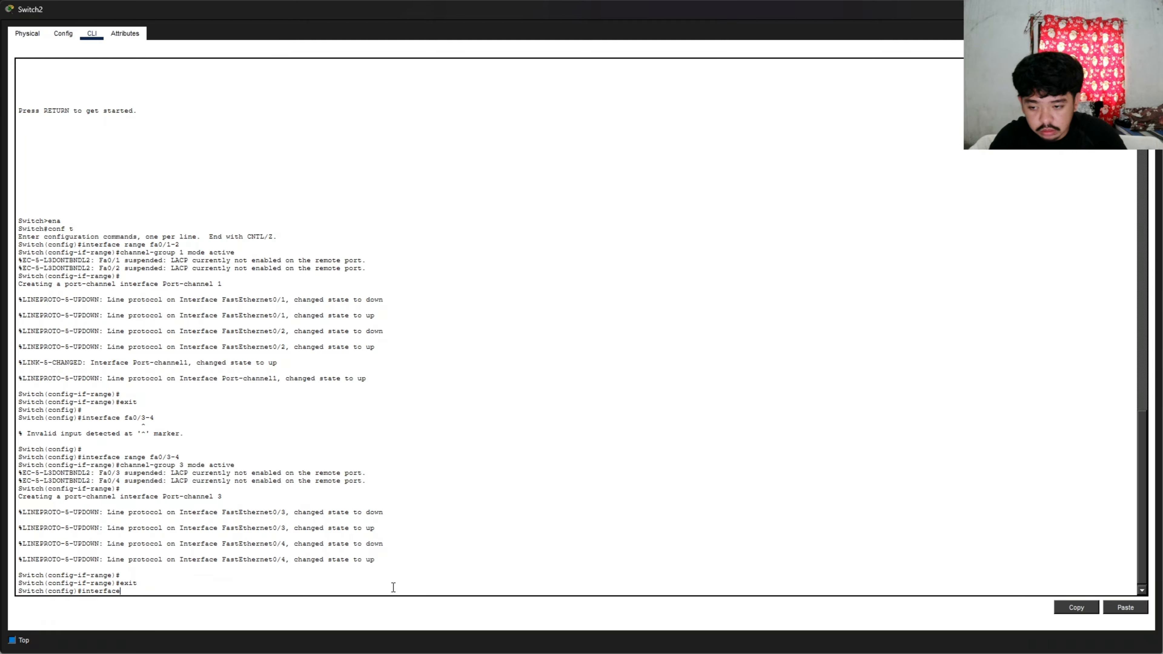
{"action": "type", "text": " port-channel 1"}
{"action": "key", "text": "Return"}
{"action": "type", "text": "sw mode trunk"}
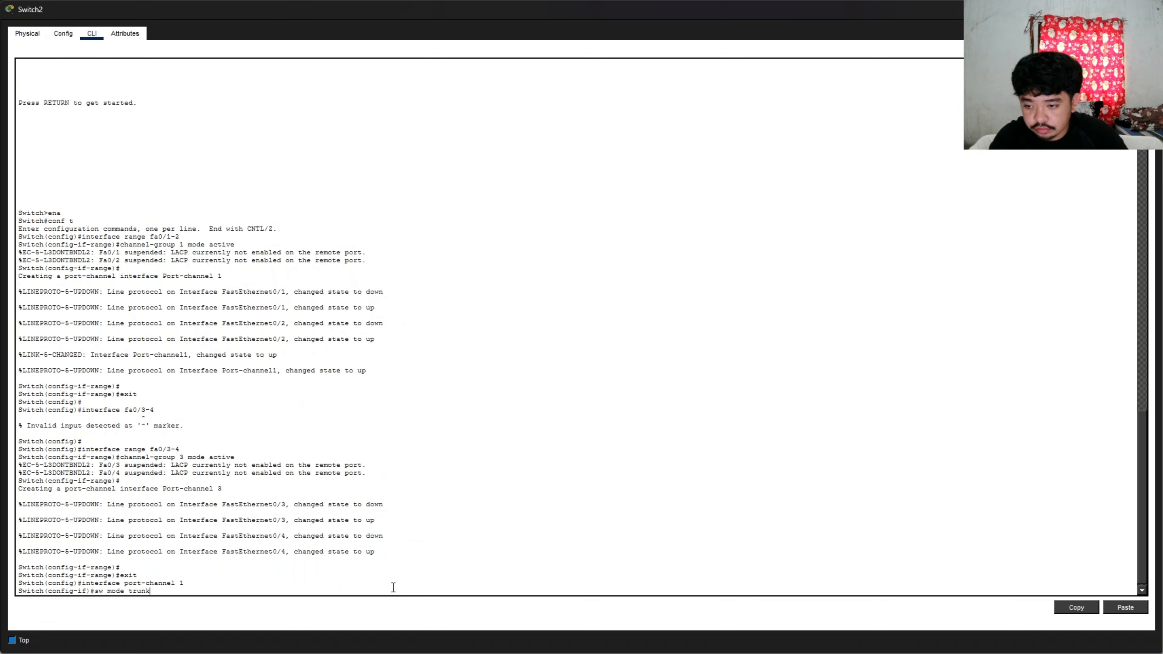
{"action": "key", "text": "Return"}
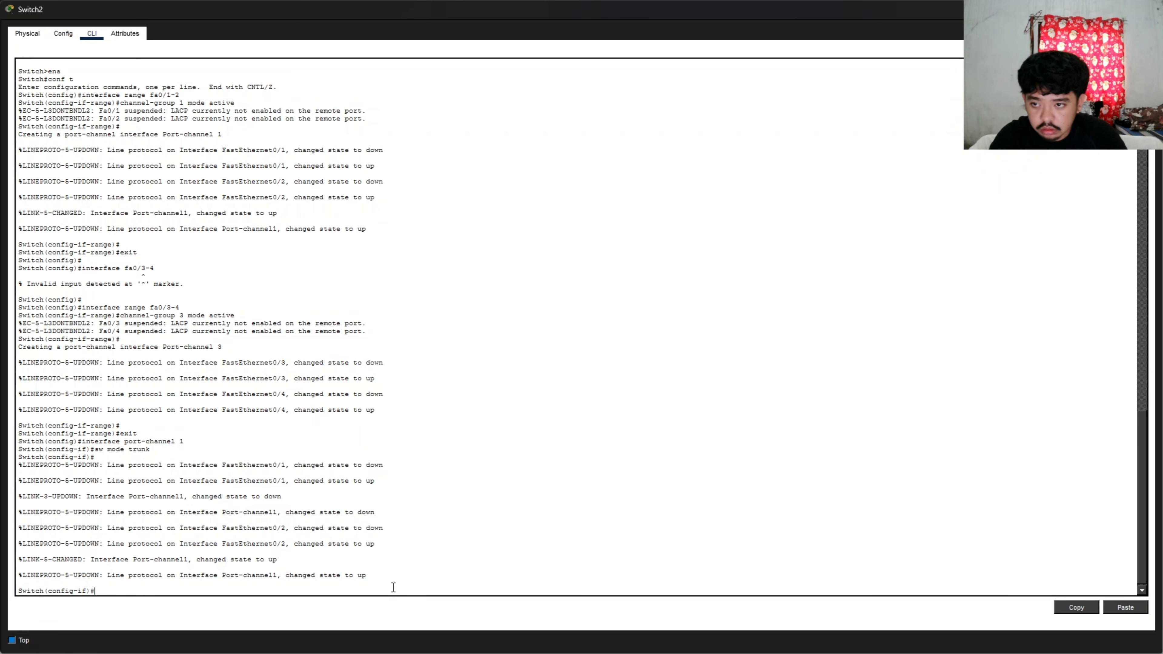
- Set interface port-channel 3 on Switch2 to trunk mode
{"action": "type", "text": "i"}
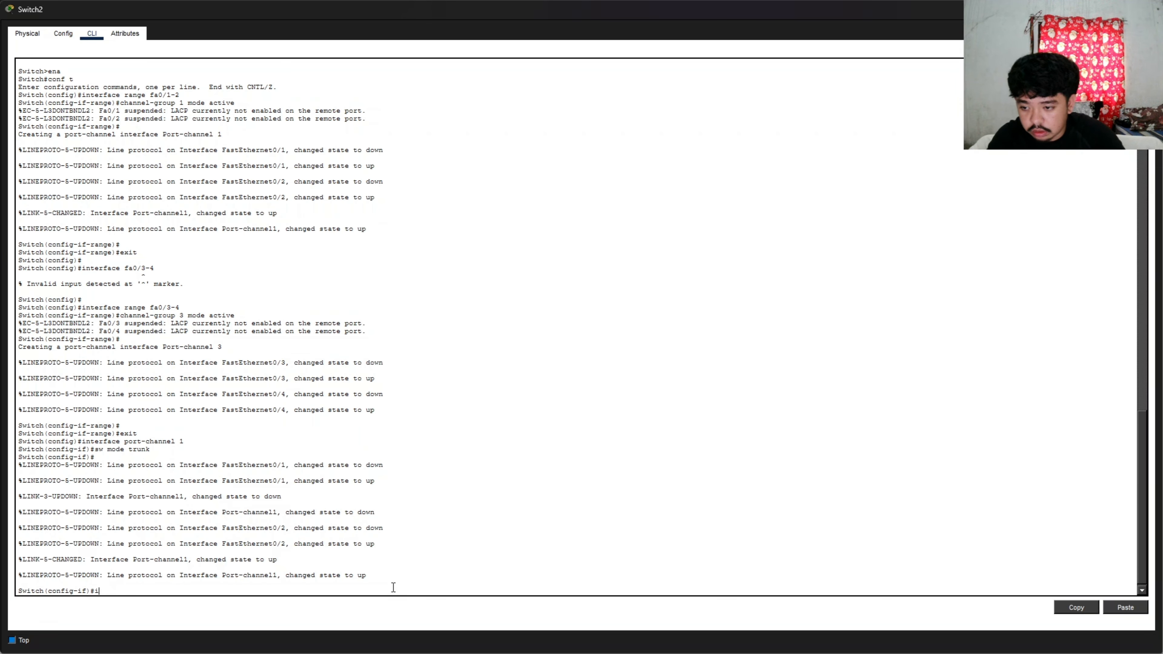
{"action": "type", "text": "nterface port-channel"}
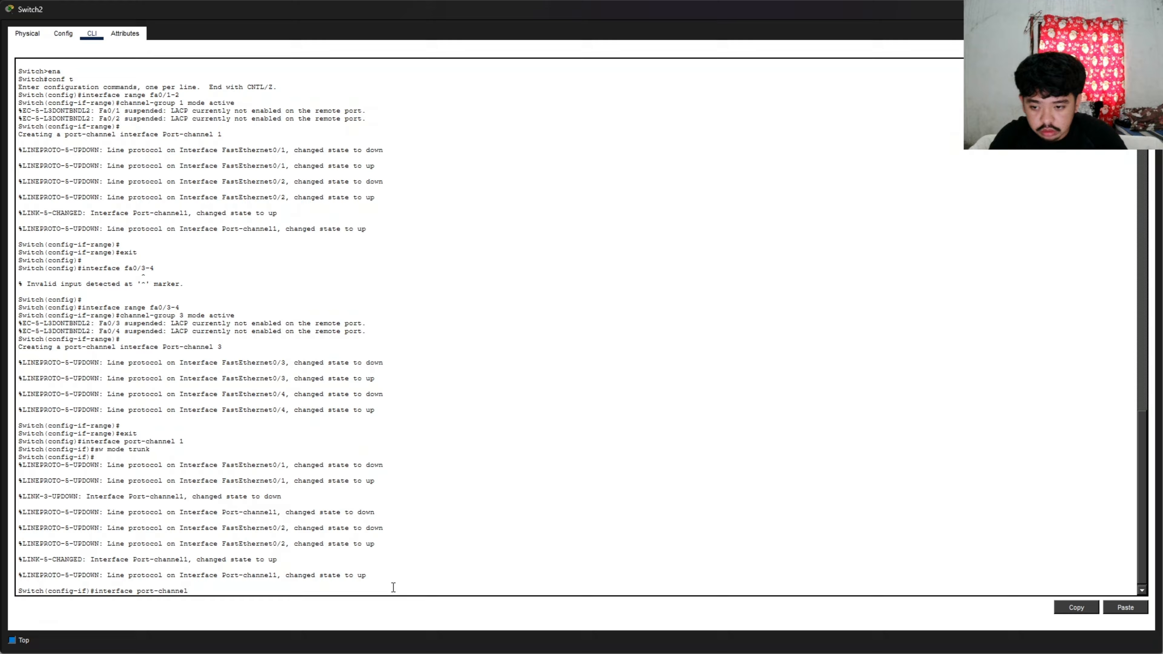
{"action": "type", "text": " 3"}
{"action": "key", "text": "Return"}
{"action": "type", "text": "sw mode trunk"}
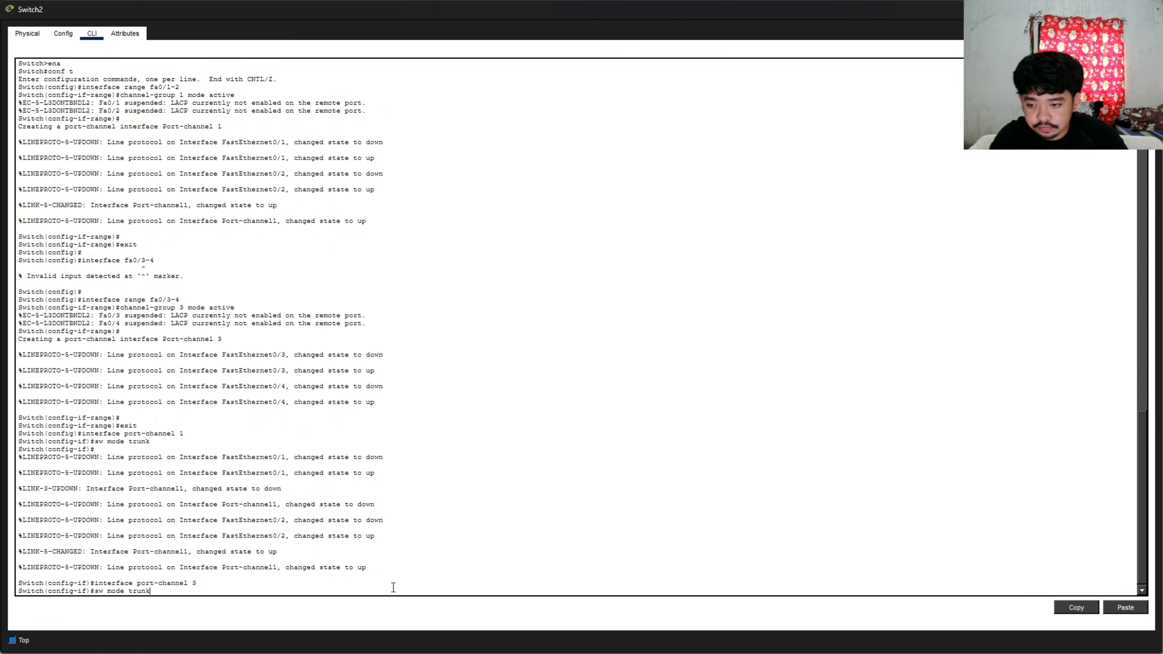
{"action": "key", "text": "Return"}
- End configuration mode on Switch2 and save the configuration with write memory
{"action": "type", "text": "end"}
{"action": "key", "text": "Return"}
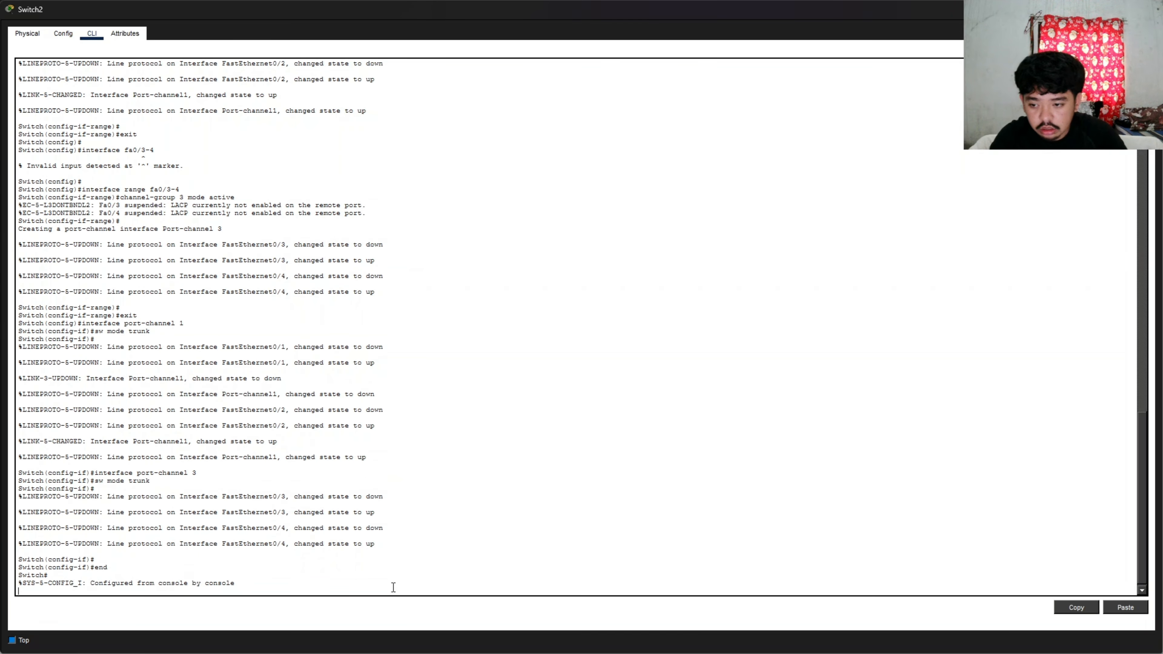
{"action": "type", "text": "witch#wr"}
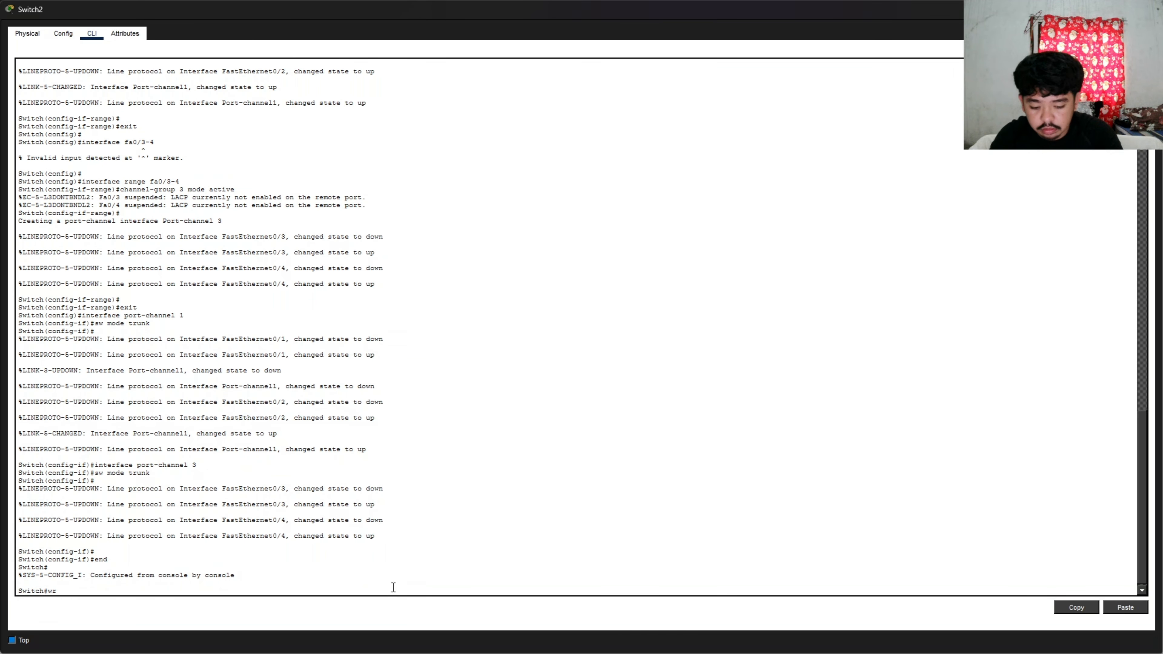
{"action": "type", "text": "ite memory"}
{"action": "key", "text": "Return"}
{"action": "key", "text": "Return"}
{"action": "key", "text": "Return"}
{"action": "key", "text": "Return"}
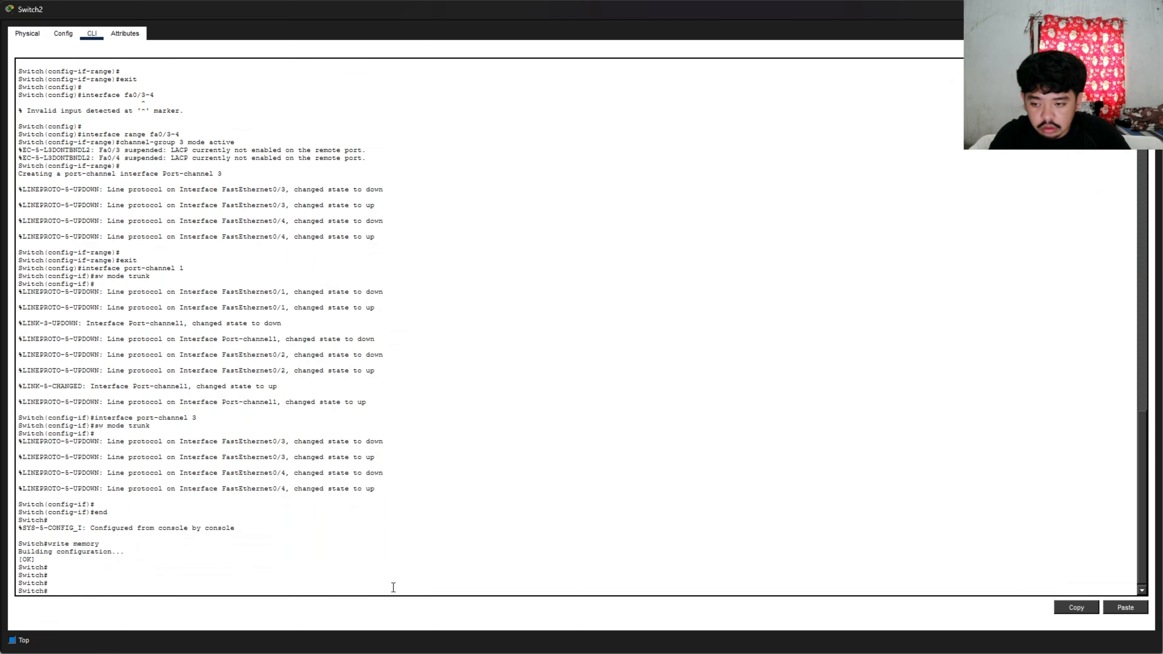
- Review Switch2's full running configuration for the port-channel and channel-group settings, and close its window
{"action": "type", "text": "show run"}
{"action": "key", "text": "Return"}
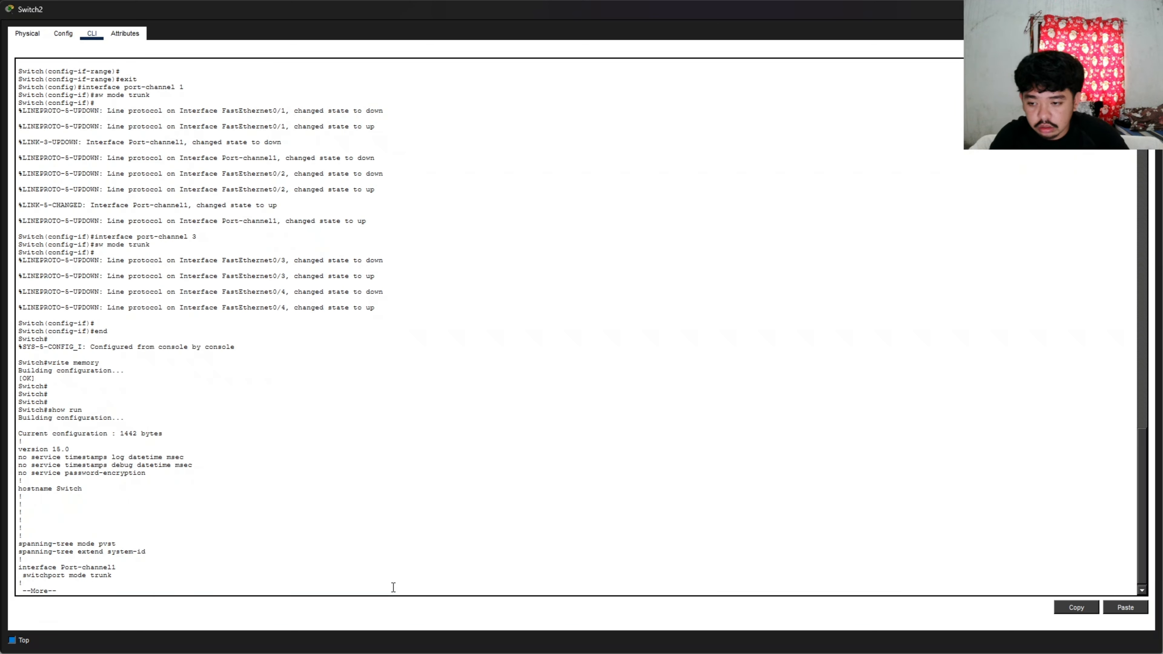
{"action": "key", "text": "space"}
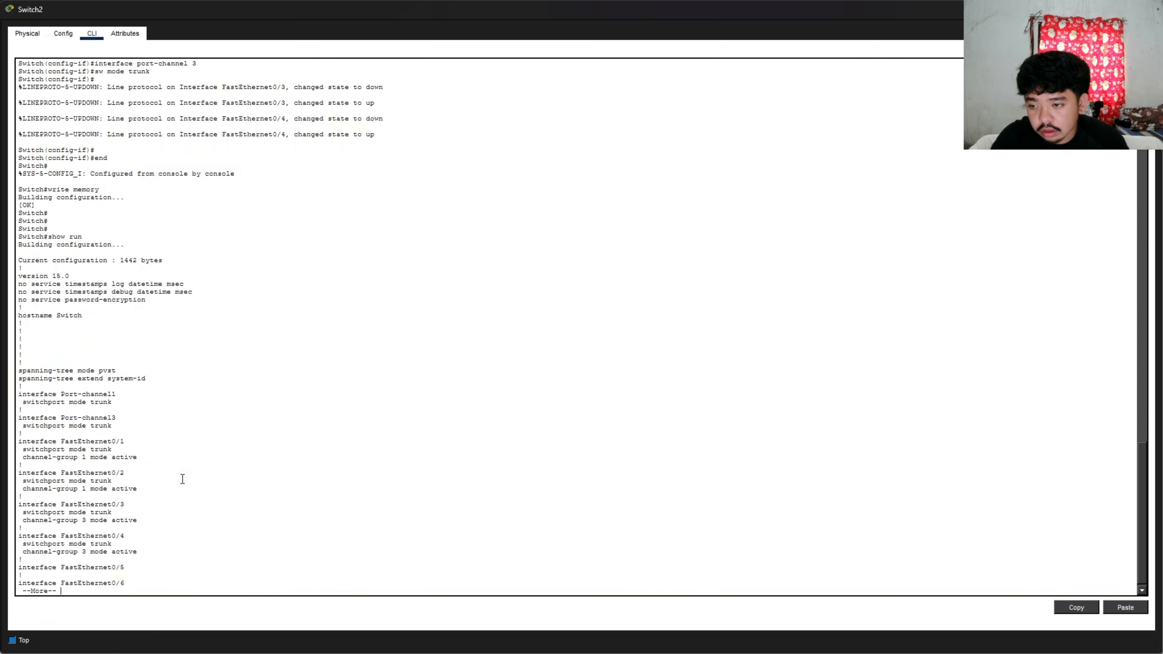
{"action": "key", "text": "space"}
{"action": "key", "text": "space"}
{"action": "key", "text": "space"}
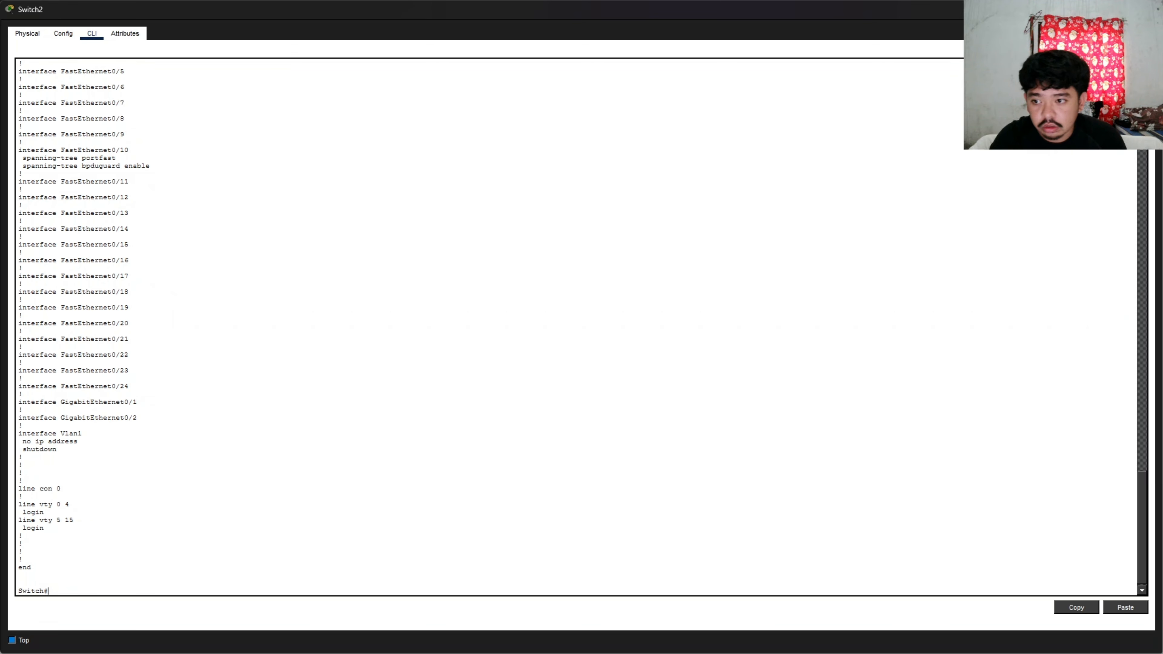
{"action": "left_click", "coordinate": [1151, 9]}
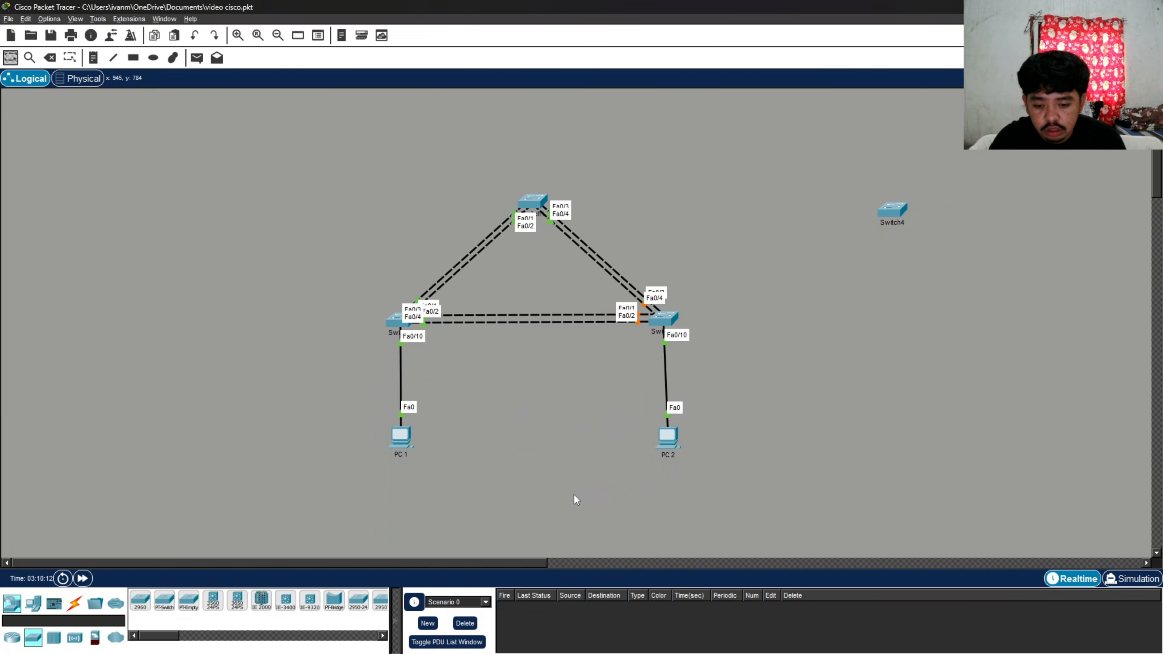
- Open Switch3's command line and restart the console session
{"action": "left_click", "coordinate": [666, 323]}
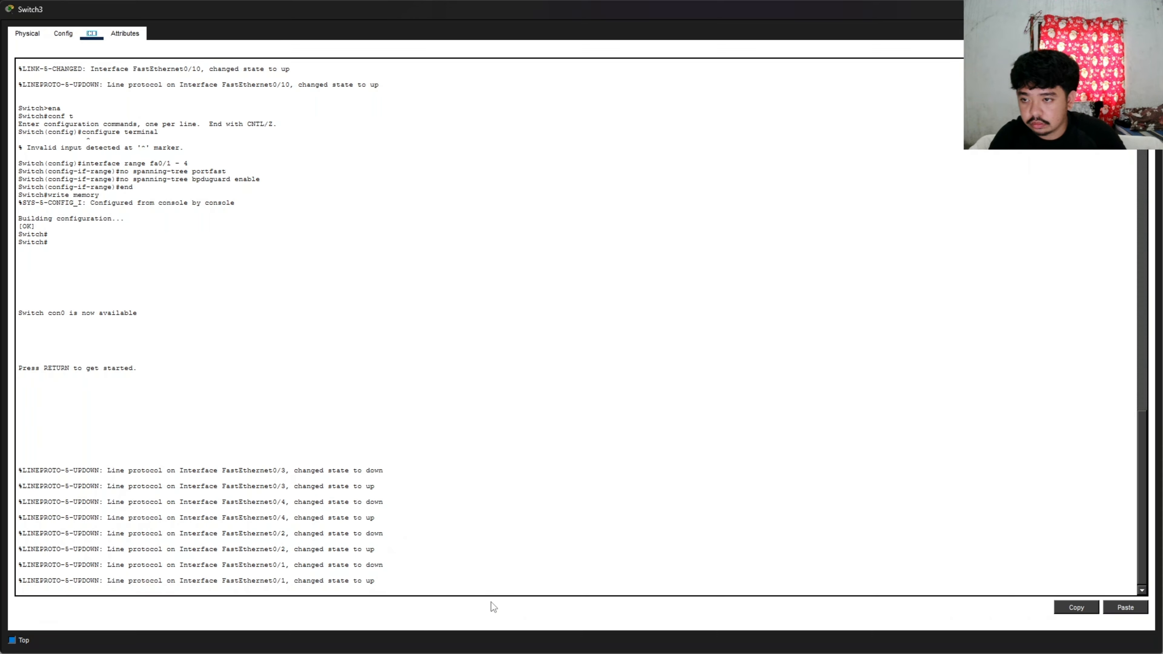
{"action": "left_click", "coordinate": [324, 583]}
{"action": "key", "text": "Return"}
{"action": "type", "text": "ena"}
{"action": "key", "text": "Return"}
{"action": "type", "text": "ex"}
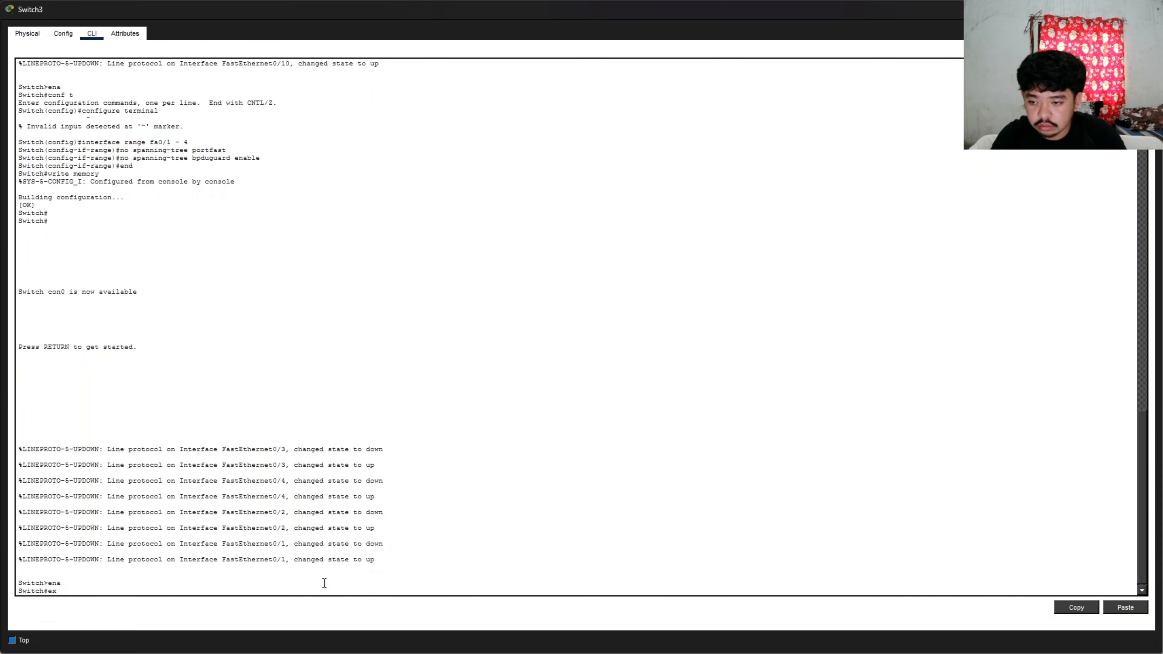
{"action": "type", "text": "it"}
{"action": "key", "text": "Return"}
{"action": "key", "text": "Return"}
- Enter privileged mode and open global configuration mode on Switch3
{"action": "type", "text": "ena"}
{"action": "key", "text": "Return"}
{"action": "type", "text": "conf t"}
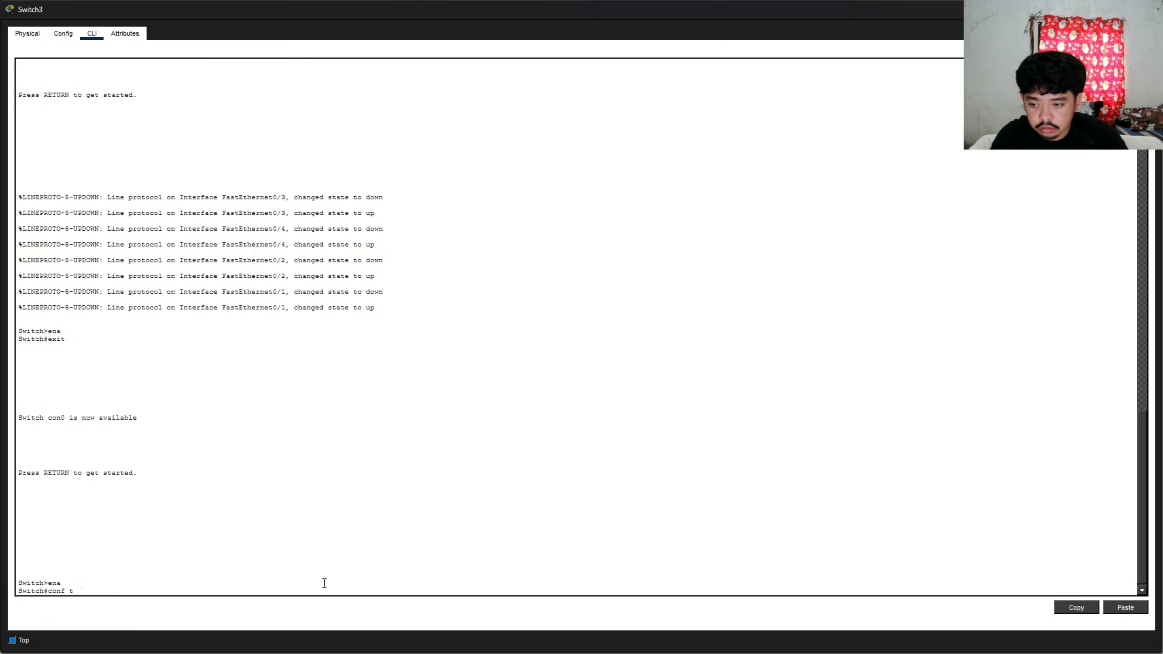
{"action": "key", "text": "Return"}
- Assign interface range fa0/1-2 on Switch3 to channel-group 3 in active mode and return to global configuration
{"action": "type", "text": "interface "}
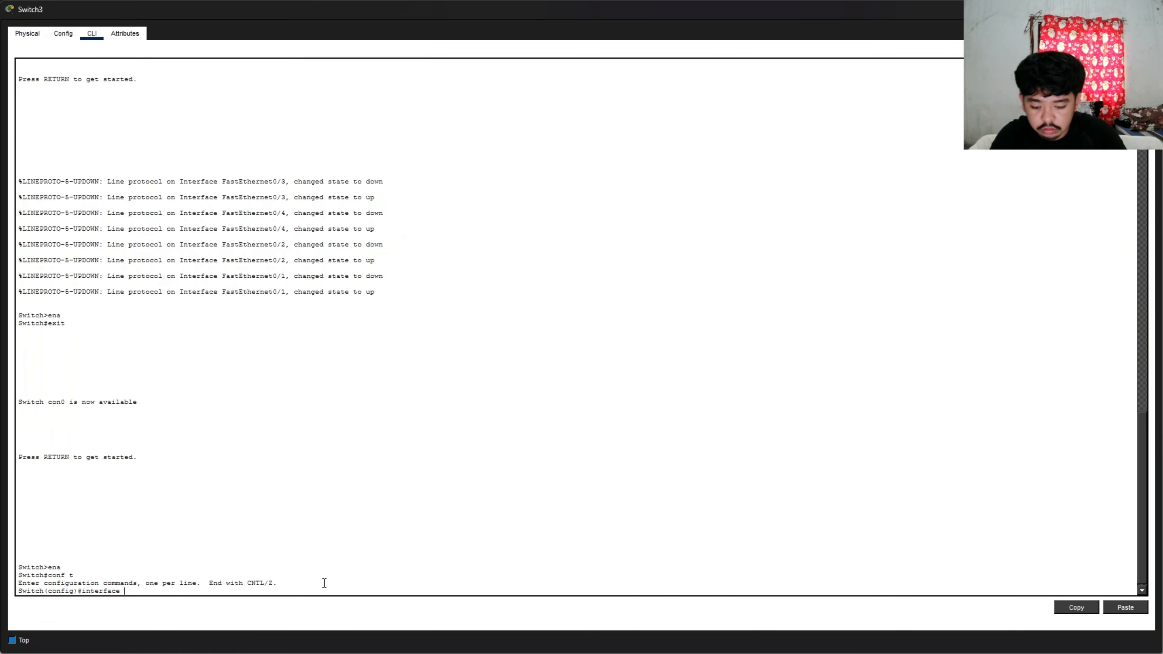
{"action": "type", "text": "range fa-/"}
{"action": "key", "text": "BackSpace"}
{"action": "key", "text": "BackSpace"}
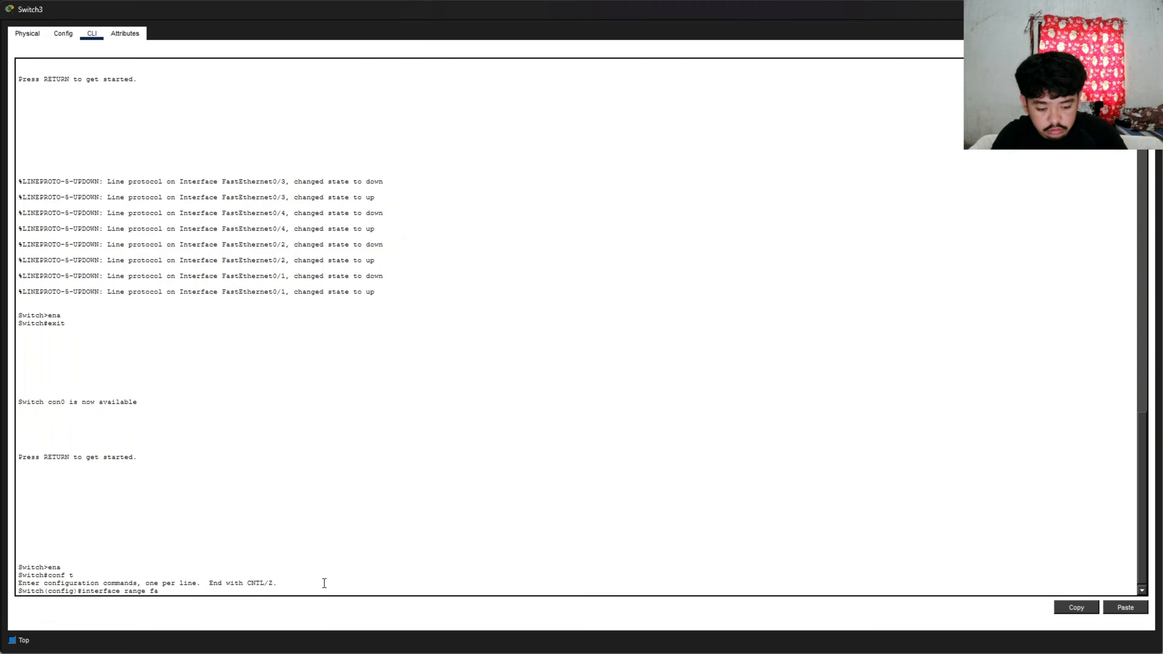
{"action": "type", "text": "0/1-2"}
{"action": "key", "text": "Return"}
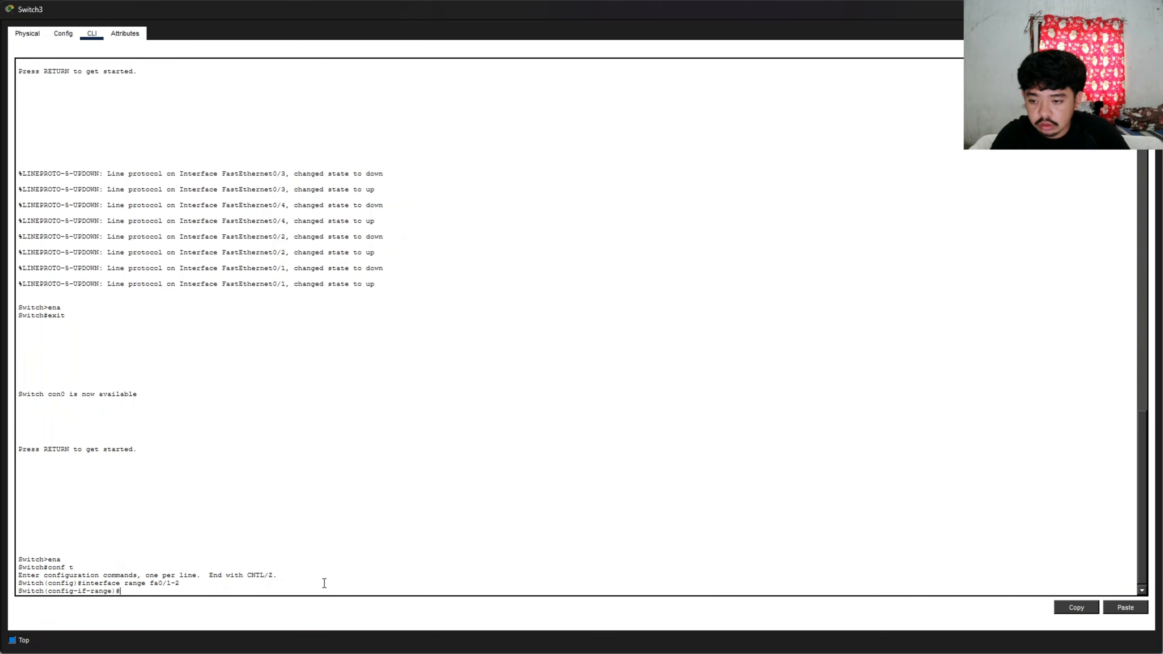
{"action": "key", "text": "Return"}
{"action": "type", "text": "channel-group 3"}
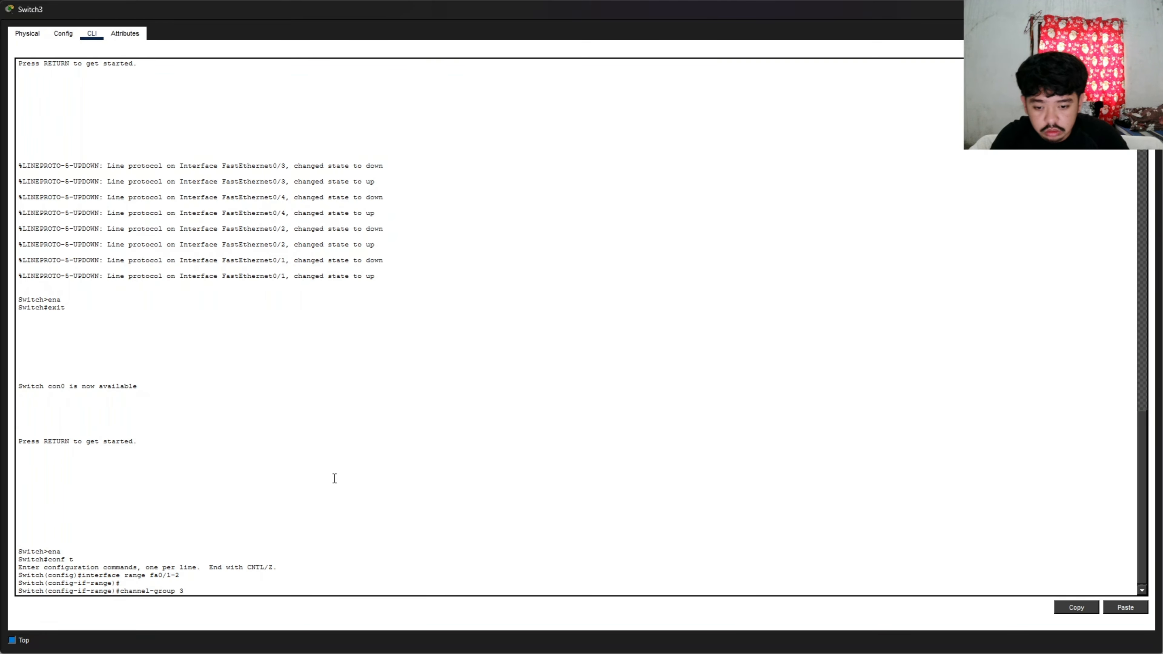
{"action": "type", "text": " mode active"}
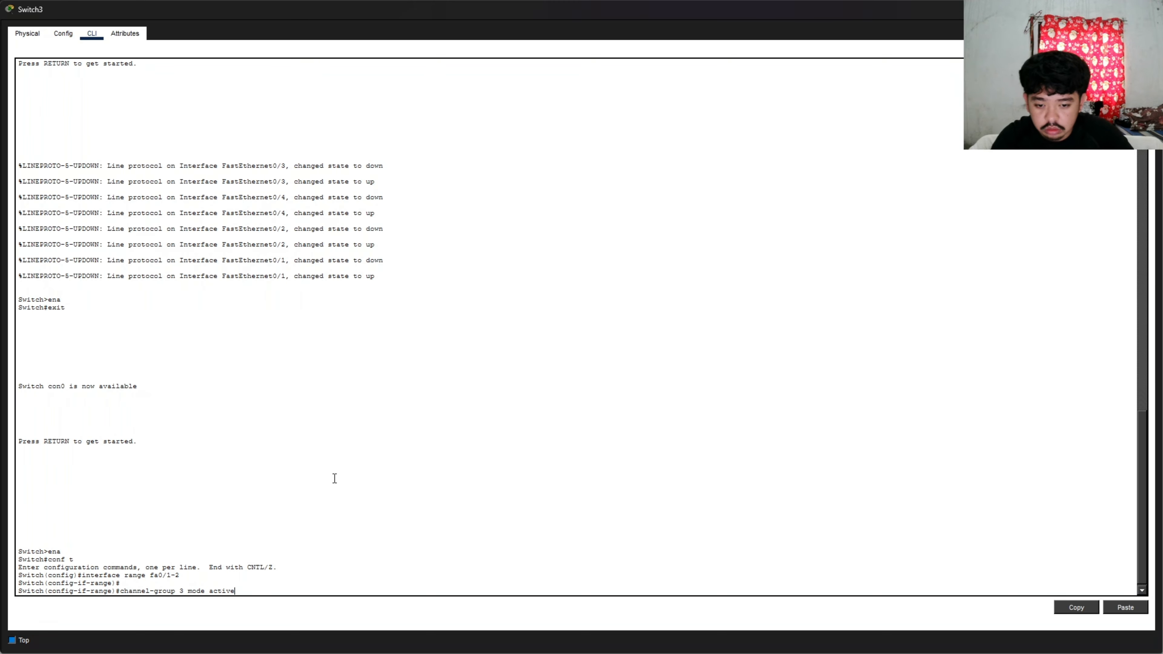
{"action": "key", "text": "Return"}
{"action": "type", "text": "exit"}
{"action": "key", "text": "Return"}
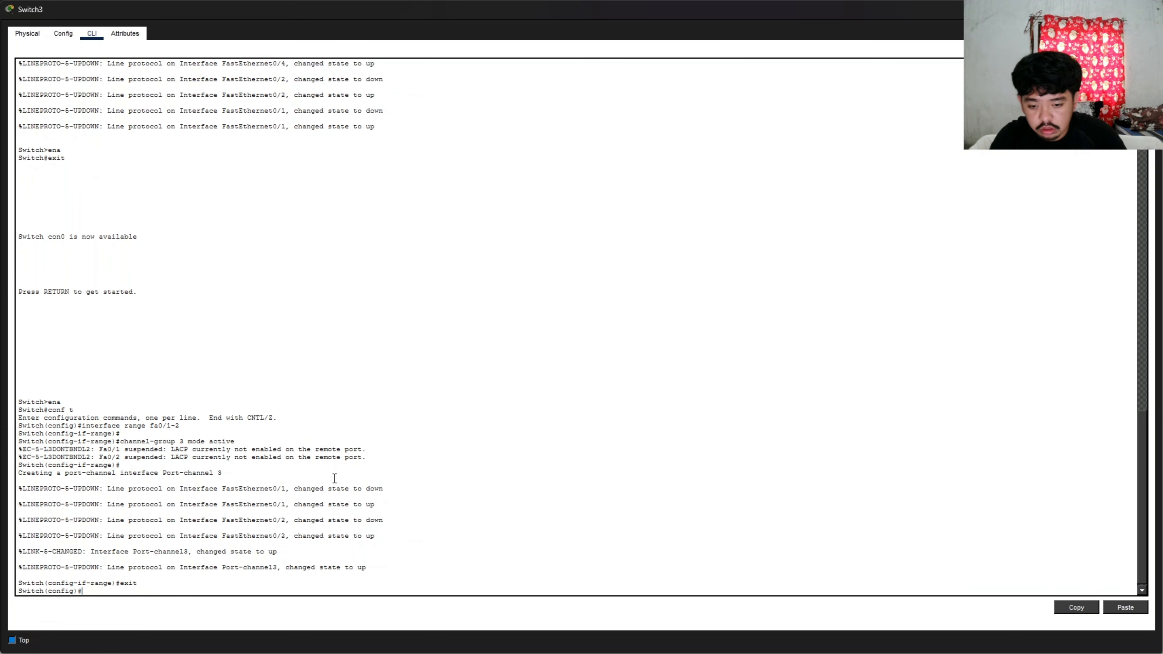
- Assign interface range fa0/3-4 on Switch3 to channel-group 2 in active mode and return to global configuration
{"action": "type", "text": "interface range"}
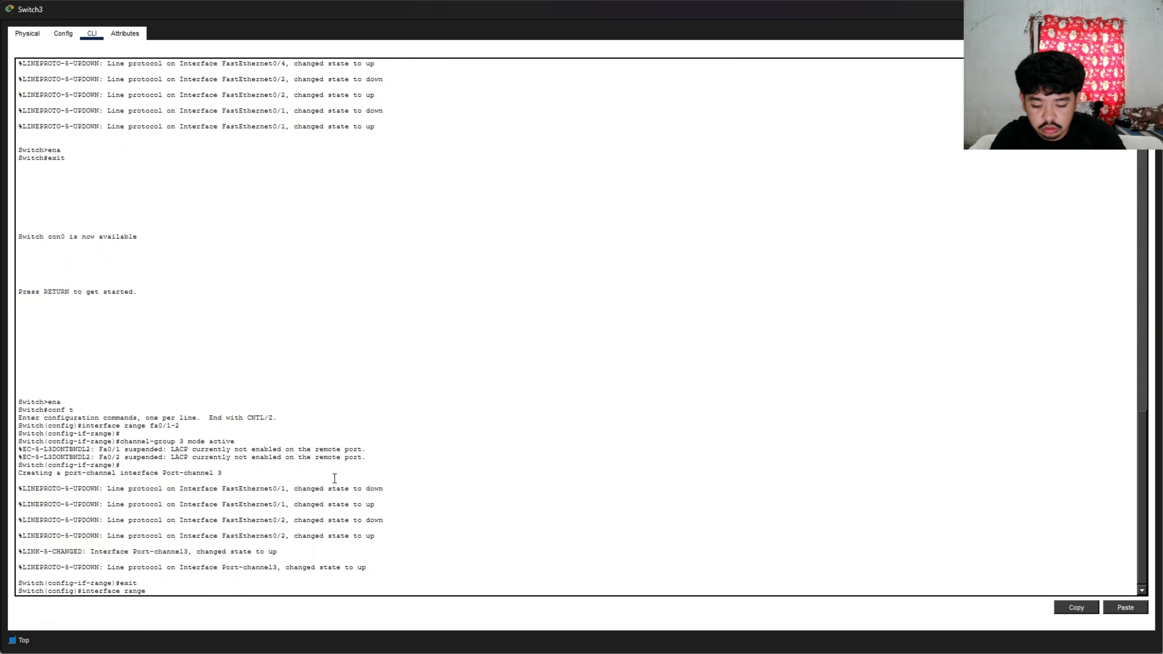
{"action": "type", "text": " fa0/3-4"}
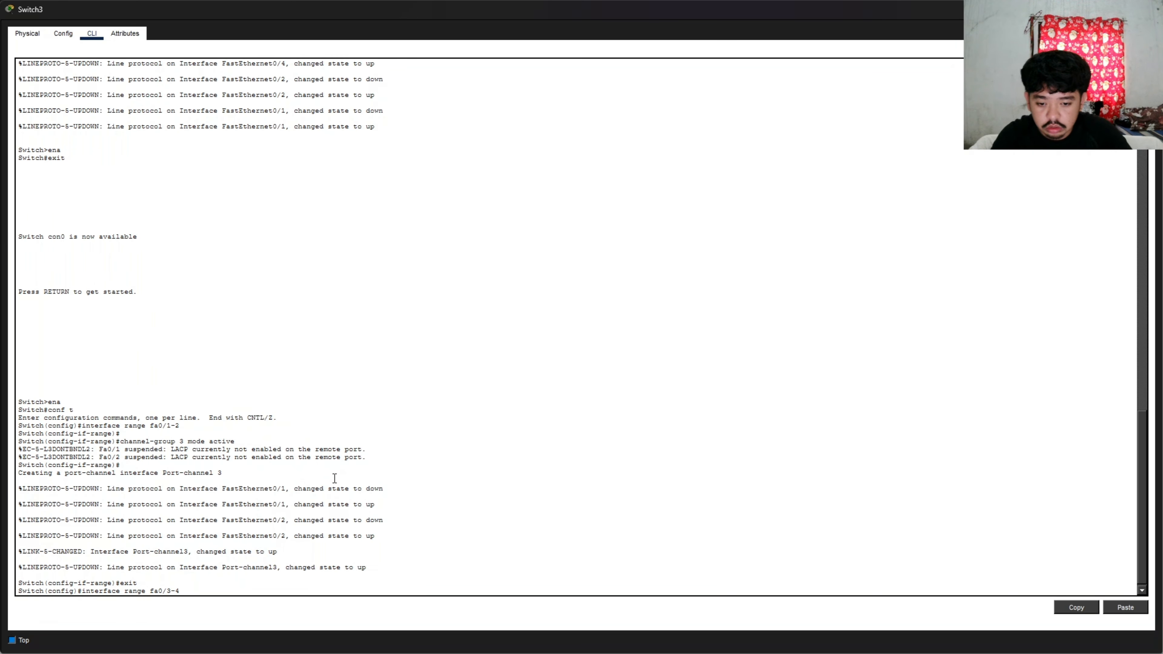
{"action": "key", "text": "Return"}
{"action": "type", "text": "channel"}
{"action": "type", "text": "-group "}
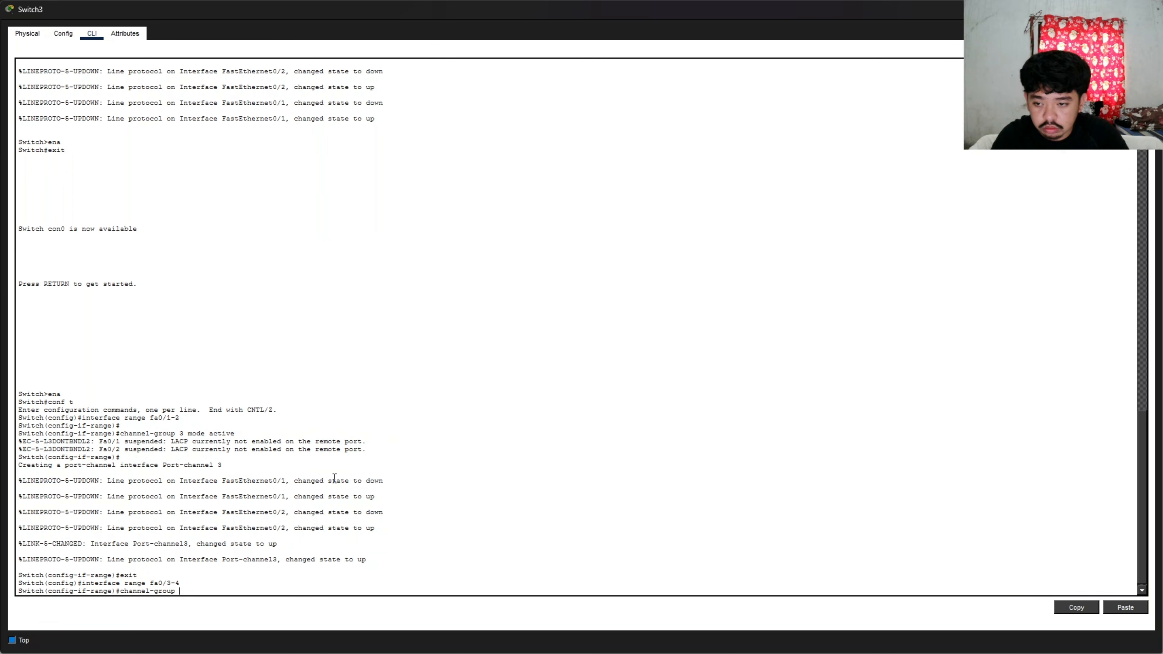
{"action": "type", "text": "2 mode active"}
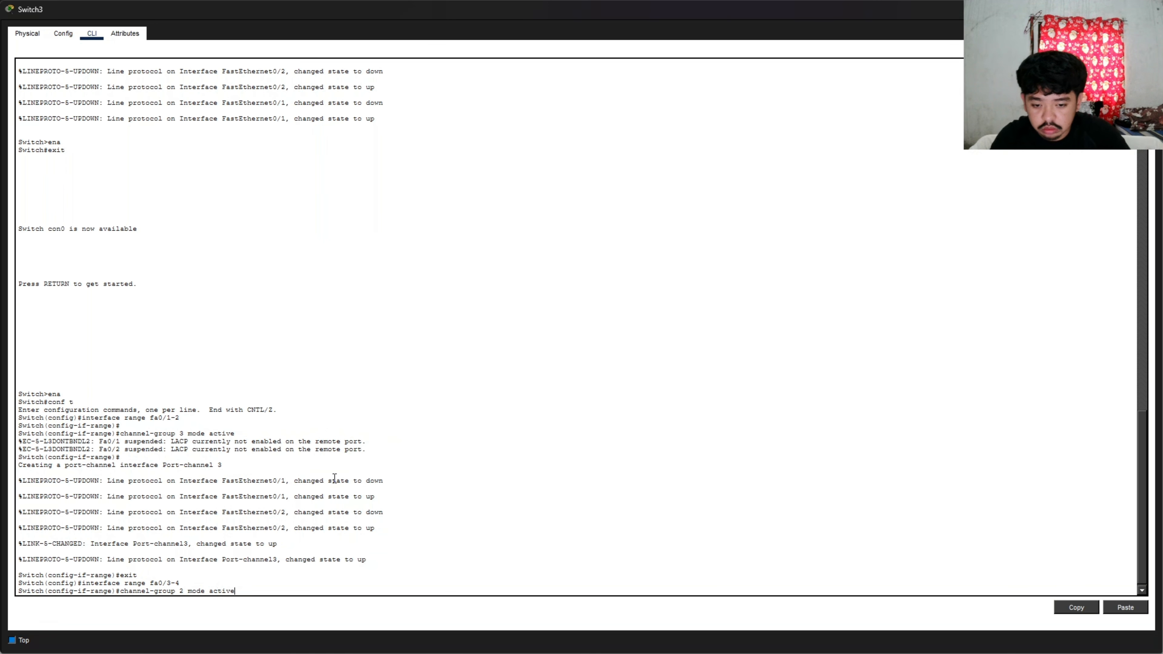
{"action": "key", "text": "Return"}
{"action": "key", "text": "Return"}
{"action": "type", "text": "exi"}
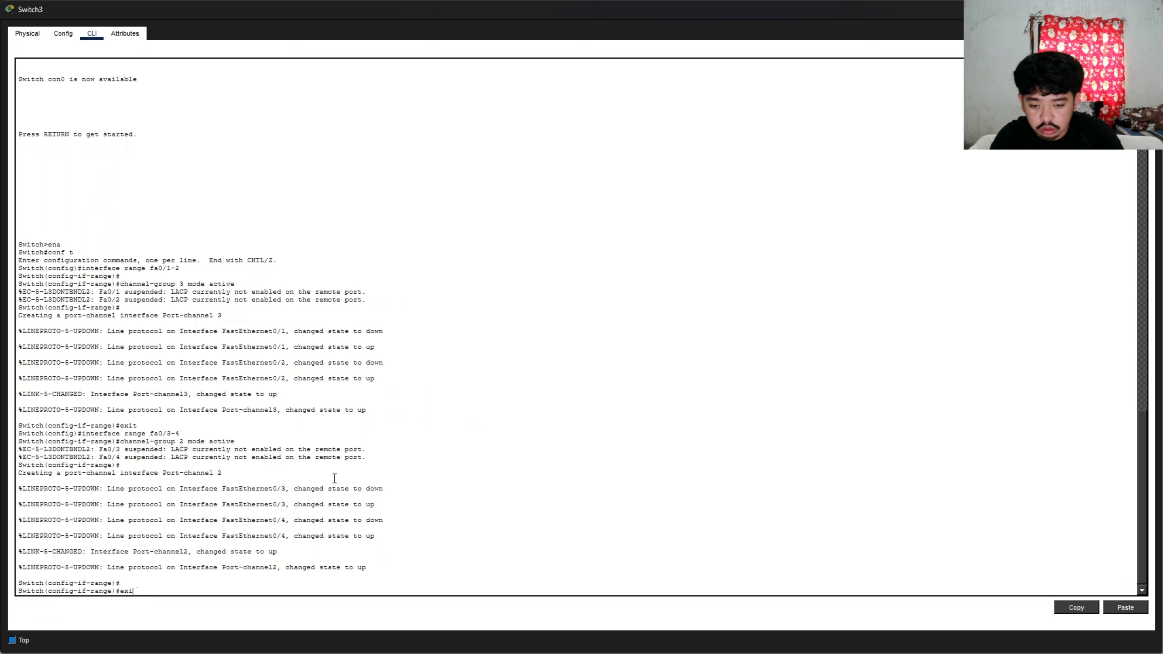
{"action": "type", "text": "t"}
{"action": "key", "text": "Return"}
{"action": "key", "text": "Return"}
{"action": "key", "text": "Return"}
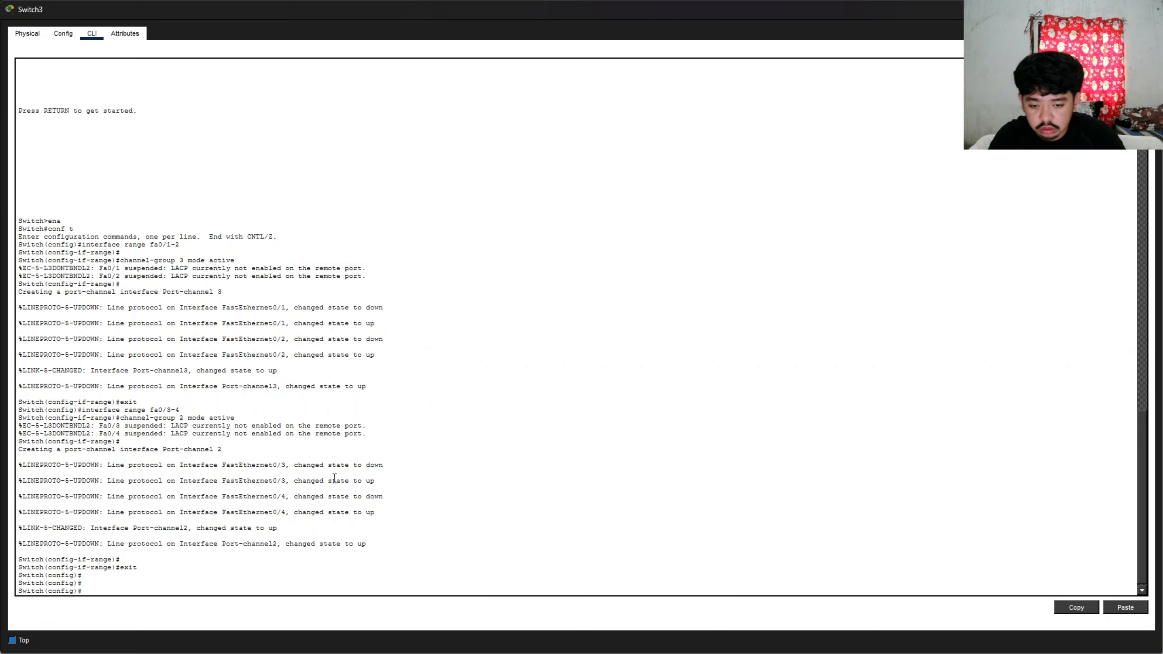
- Set interface port-channel 2 on Switch3 to trunk mode
{"action": "type", "text": "interface portchann"}
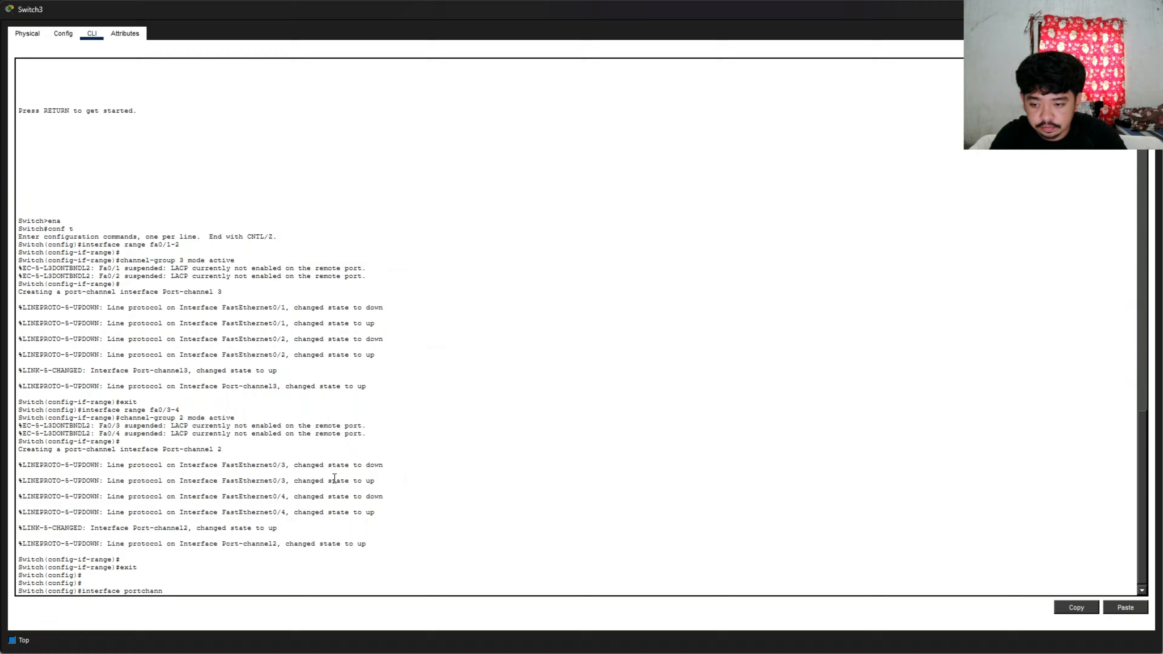
{"action": "key", "text": "BackSpace"}
{"action": "key", "text": "BackSpace"}
{"action": "key", "text": "BackSpace"}
{"action": "key", "text": "BackSpace"}
{"action": "key", "text": "BackSpace"}
{"action": "type", "text": "-channel 2"}
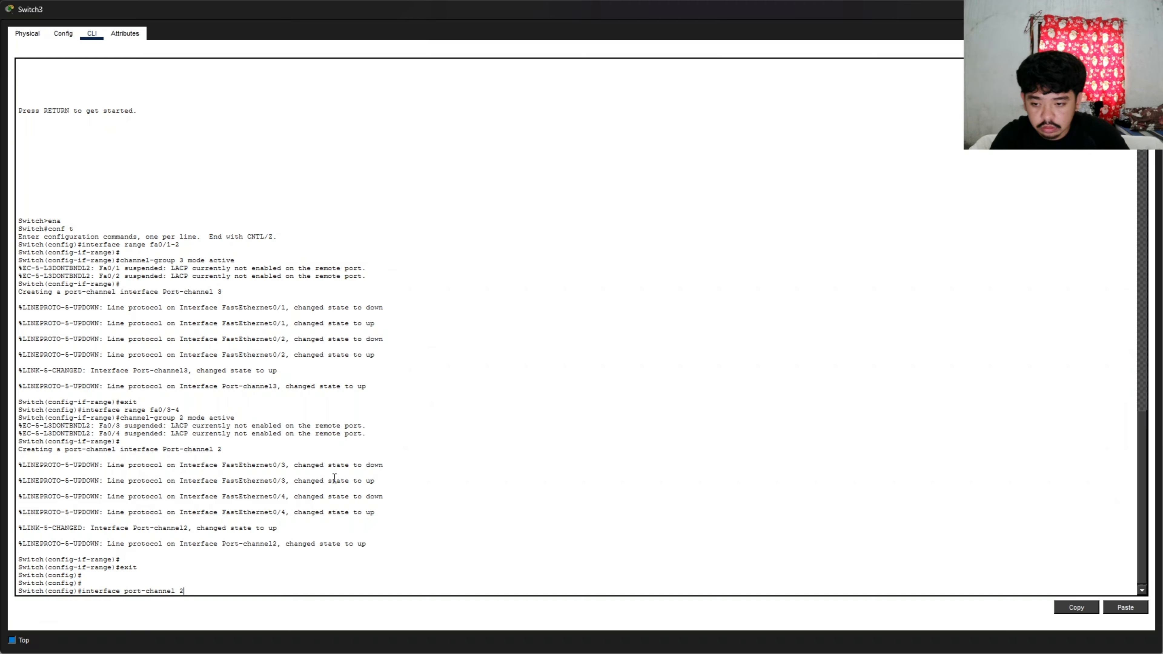
{"action": "key", "text": "Return"}
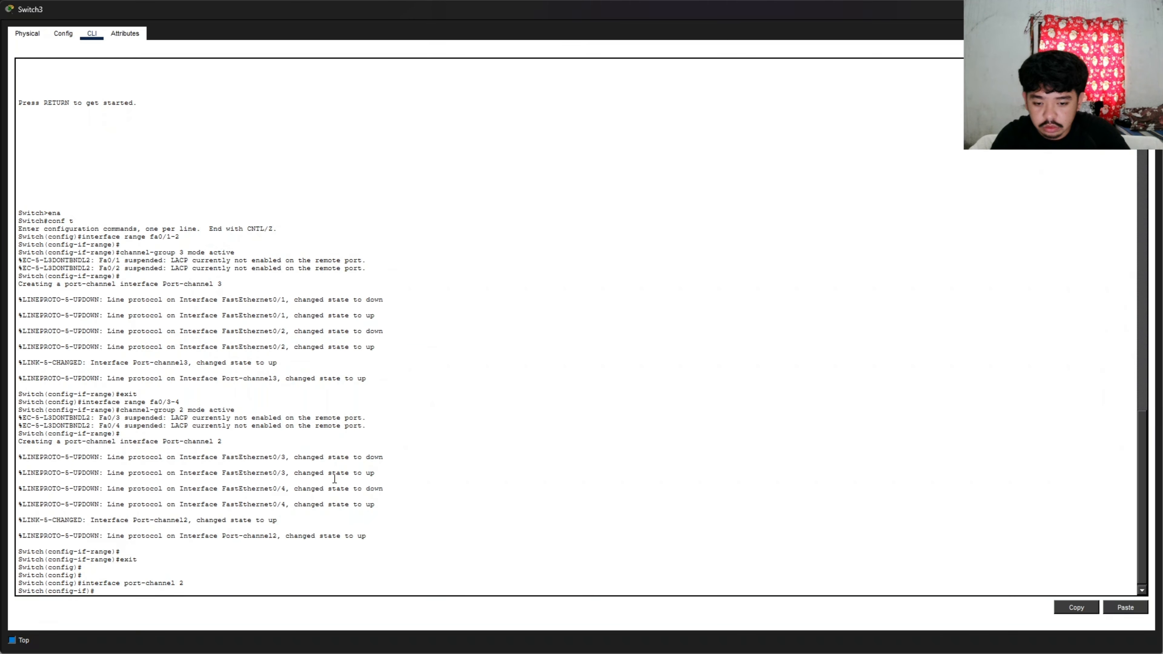
{"action": "type", "text": "sw mode trunk"}
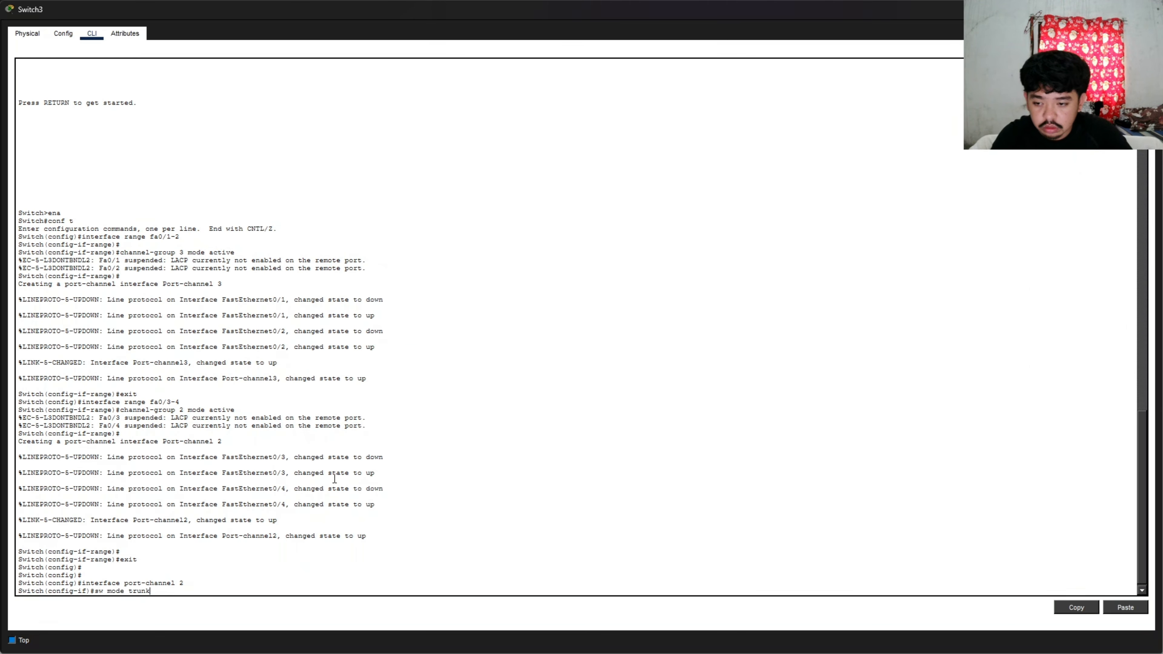
{"action": "key", "text": "Return"}
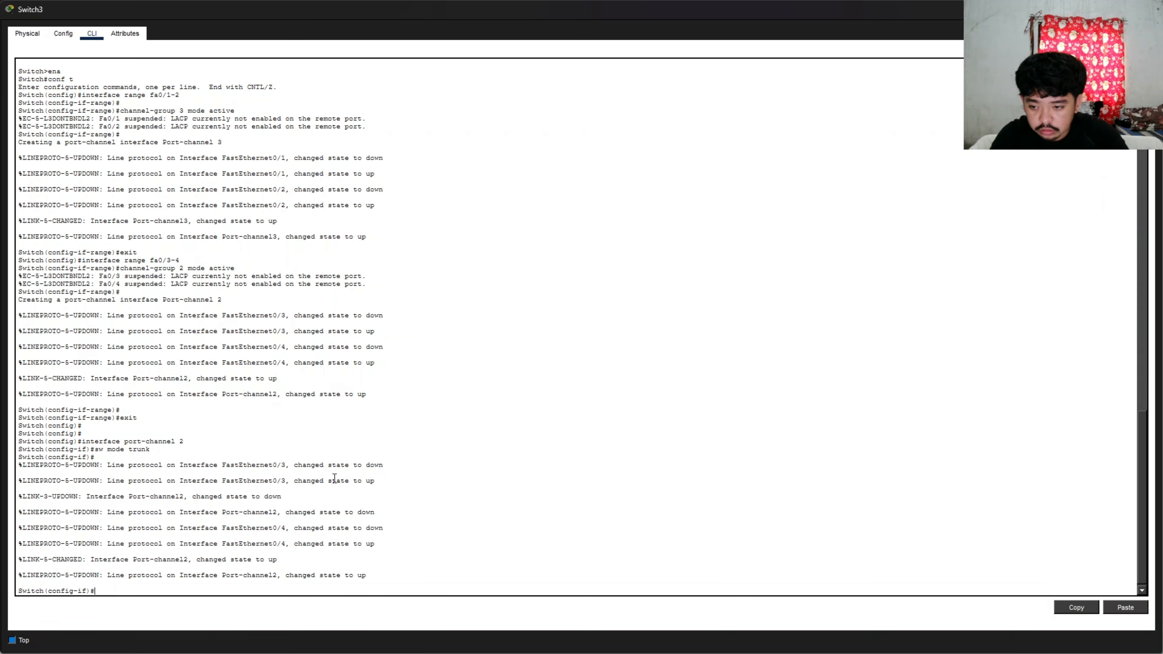
- Set interface port-channel 3 on Switch3 to trunk mode
{"action": "type", "text": "interface port-c"}
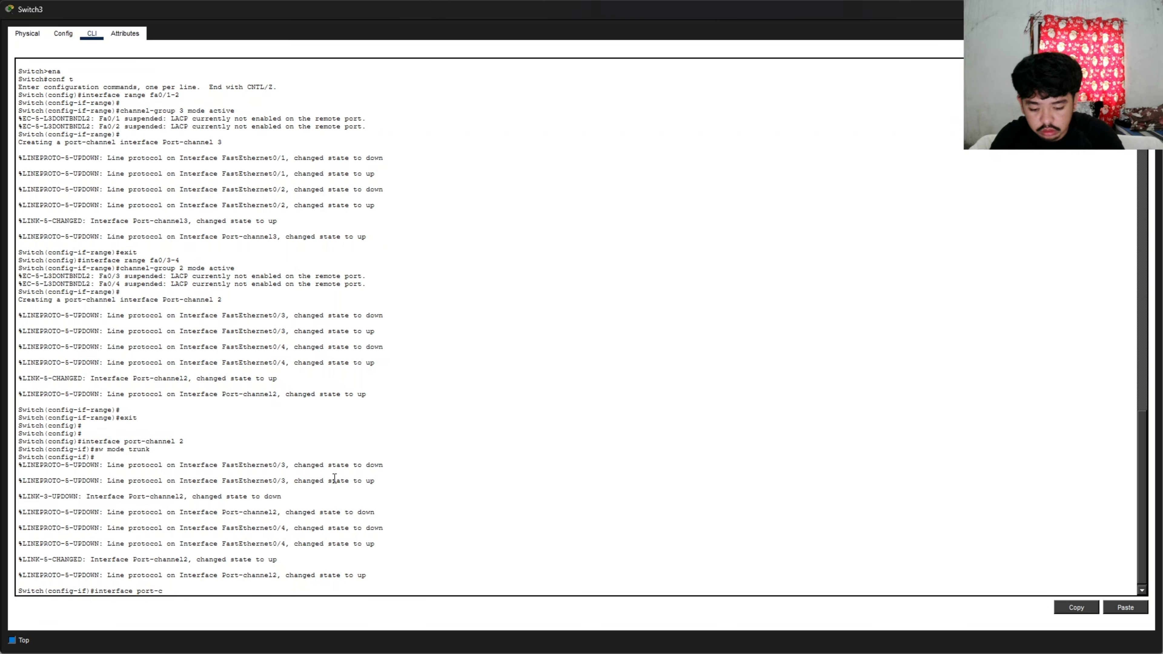
{"action": "type", "text": "hannel 3"}
{"action": "key", "text": "Return"}
{"action": "type", "text": "sw mode trunk"}
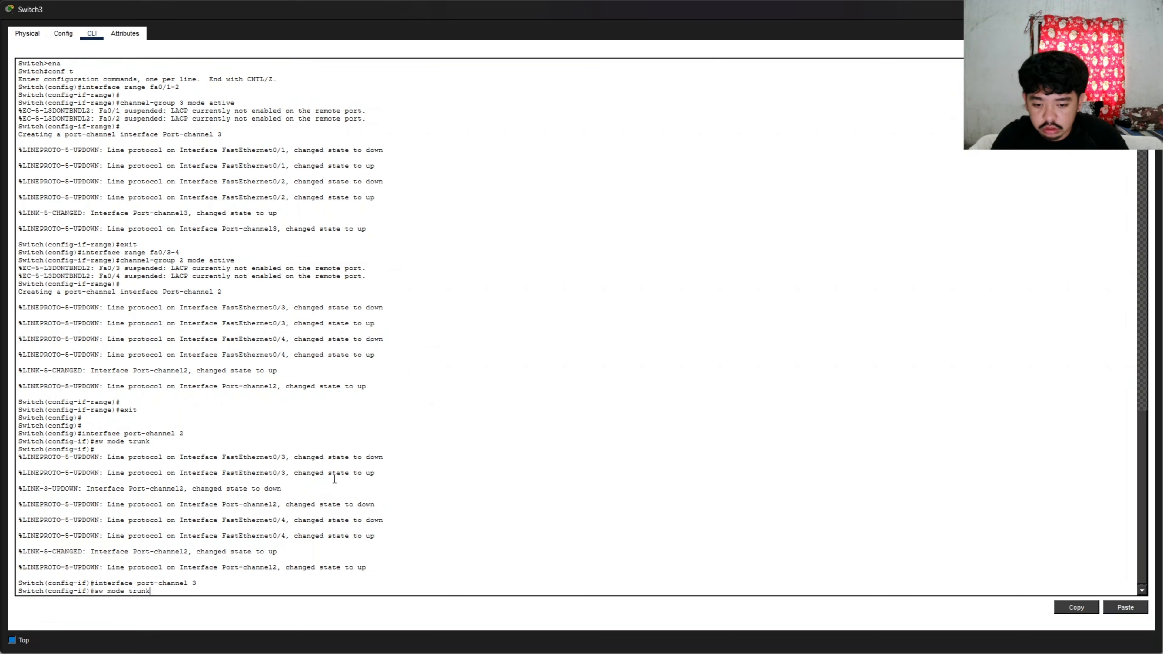
{"action": "key", "text": "Return"}
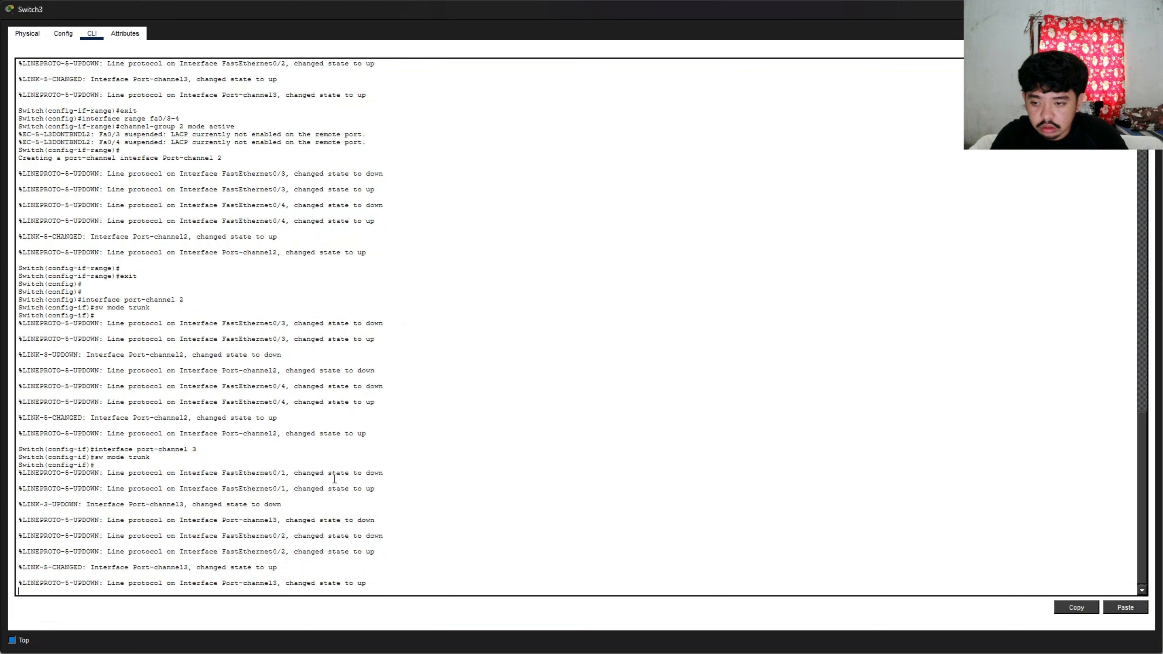
{"action": "key", "text": "Return"}
- End configuration mode on Switch3 and save the configuration with write memory
{"action": "type", "text": "end"}
{"action": "key", "text": "Return"}
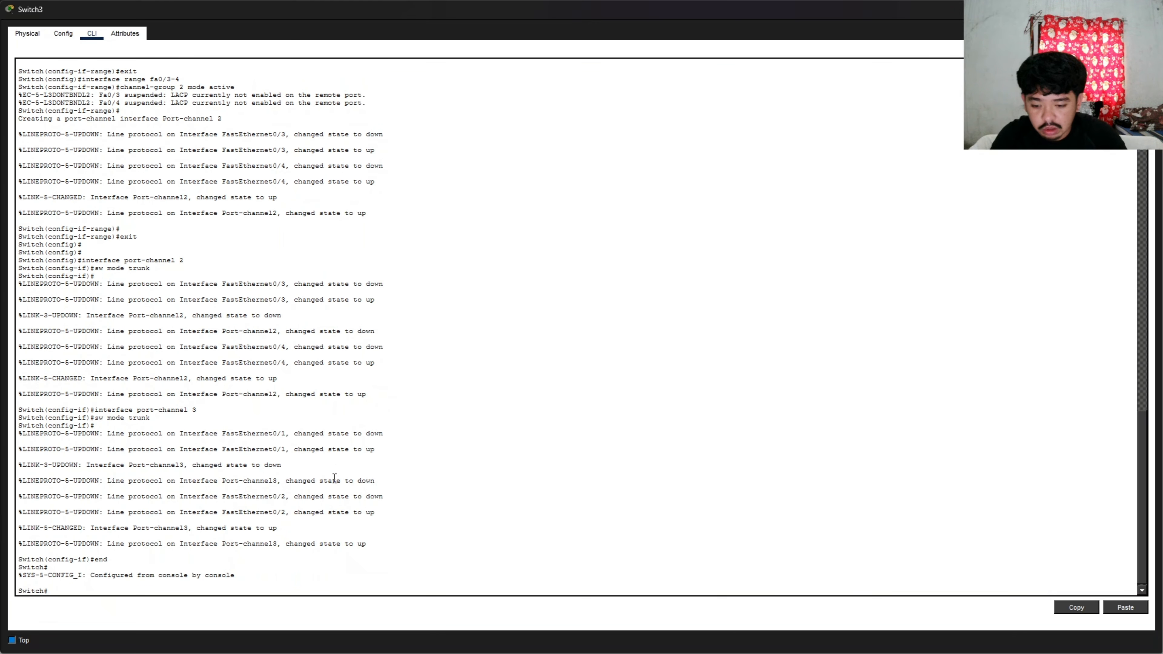
{"action": "type", "text": "write memory"}
{"action": "key", "text": "Return"}
{"action": "key", "text": "Return"}
{"action": "key", "text": "Return"}
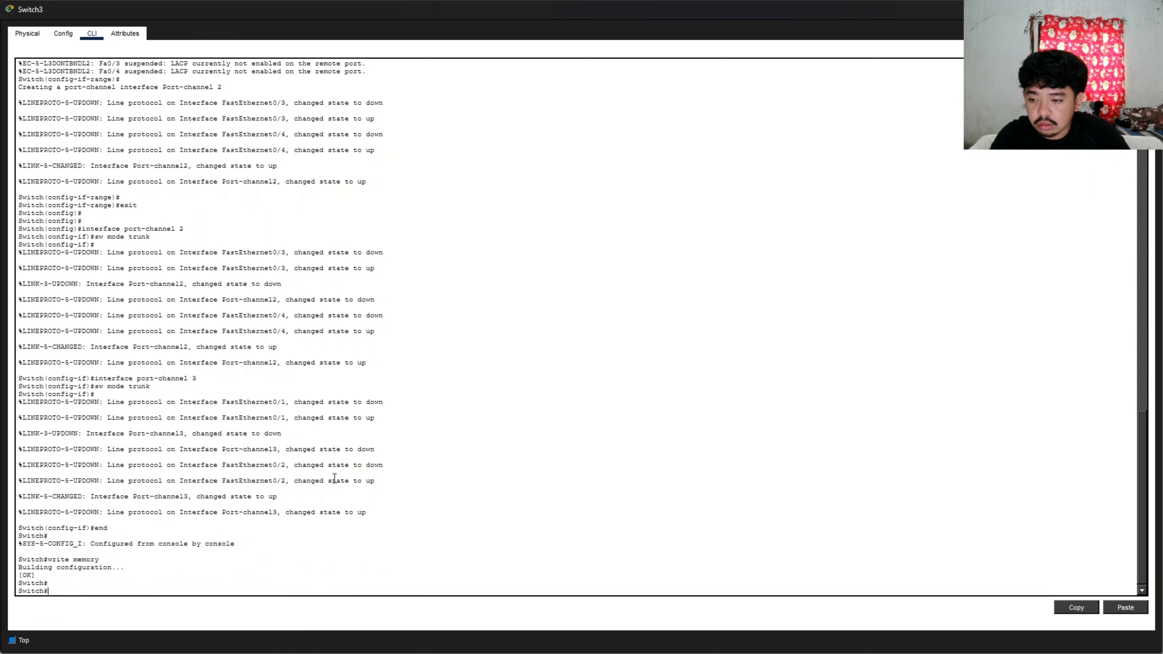
- Review Switch3's running configuration for the port-channel and channel-group settings, and close its window
{"action": "type", "text": "show run"}
{"action": "key", "text": "Return"}
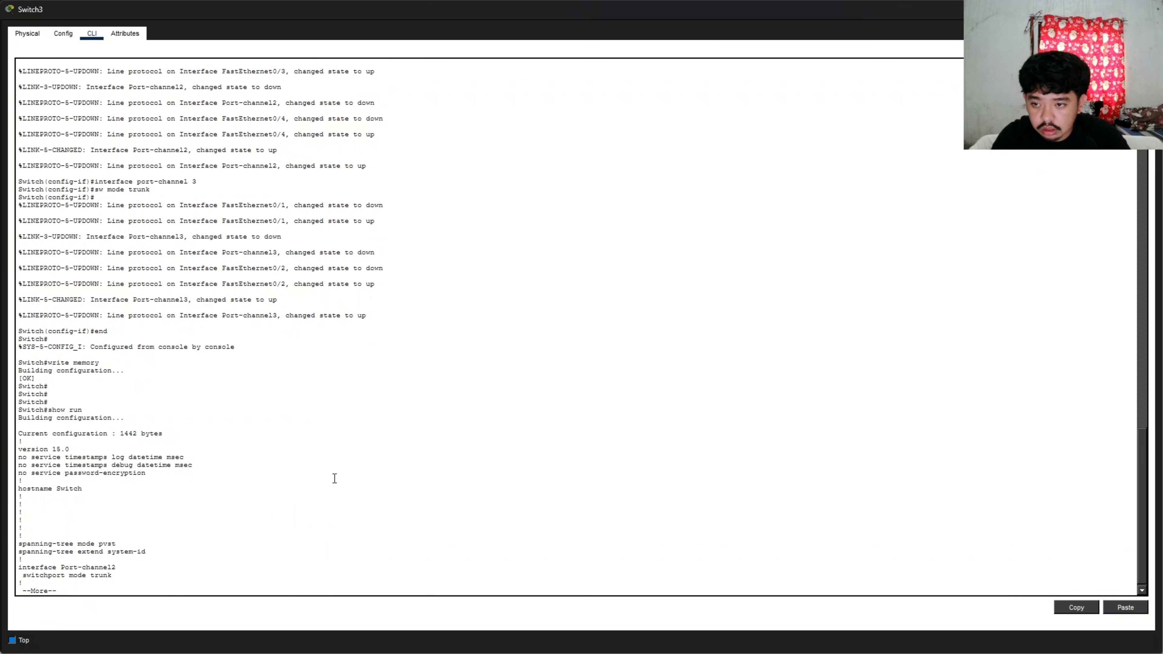
{"action": "key", "text": "space"}
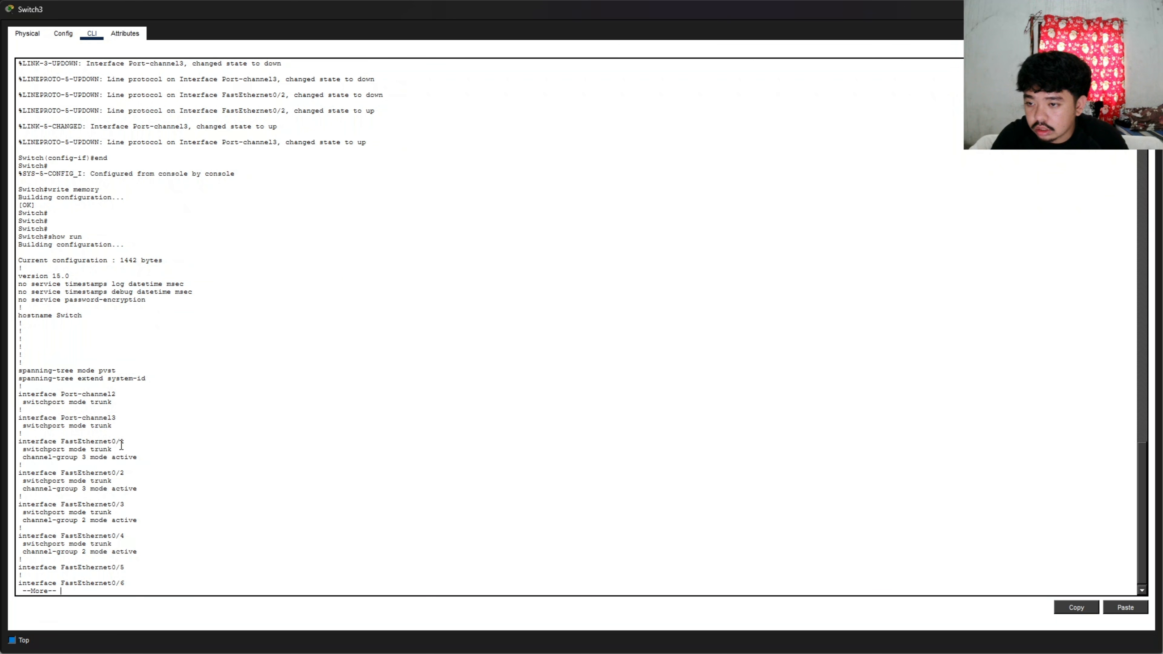
{"action": "key", "text": "space"}
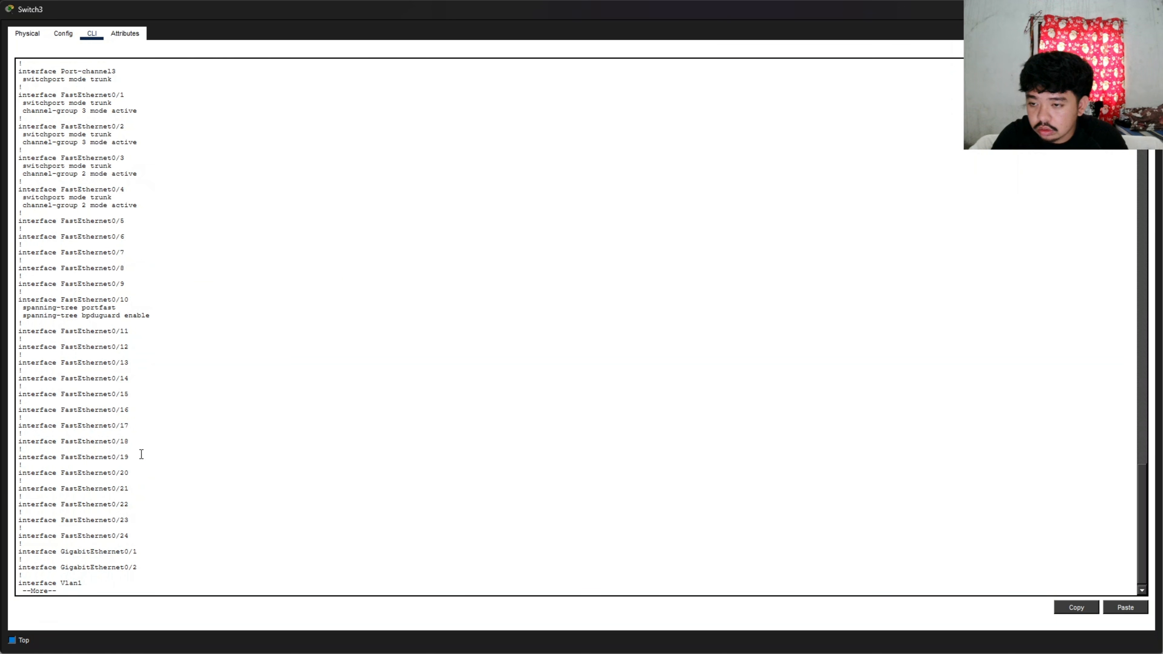
{"action": "left_click", "coordinate": [1150, 9]}
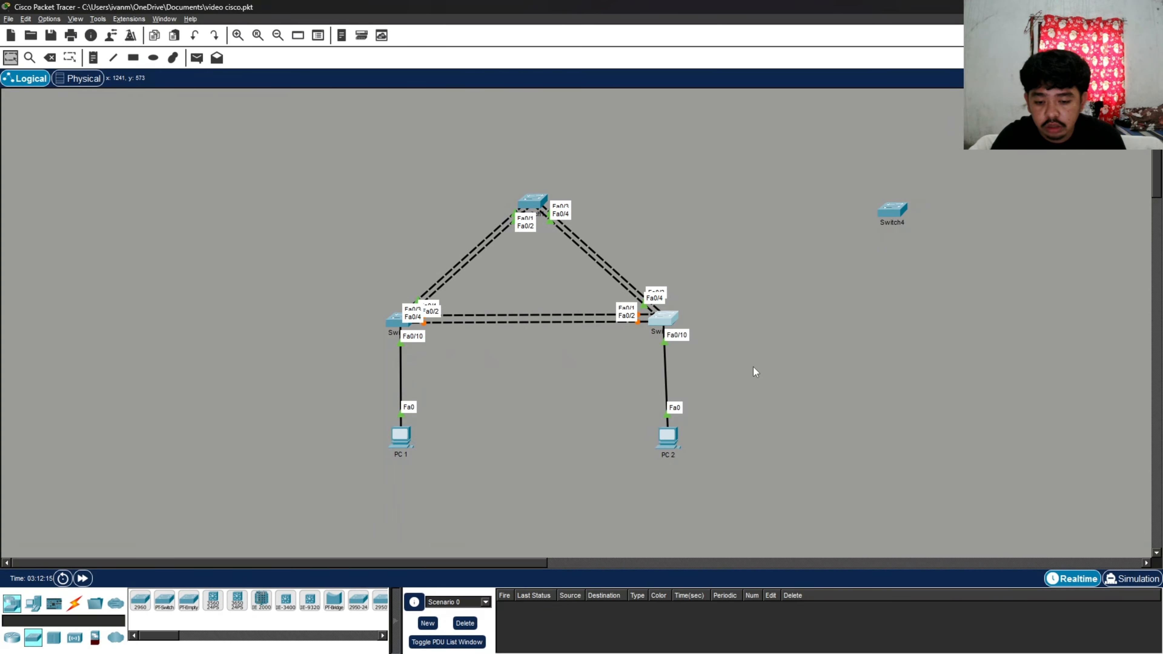
- Open Switch1's command line and list its channel groups with show etherchannel
{"action": "left_click", "coordinate": [534, 205]}
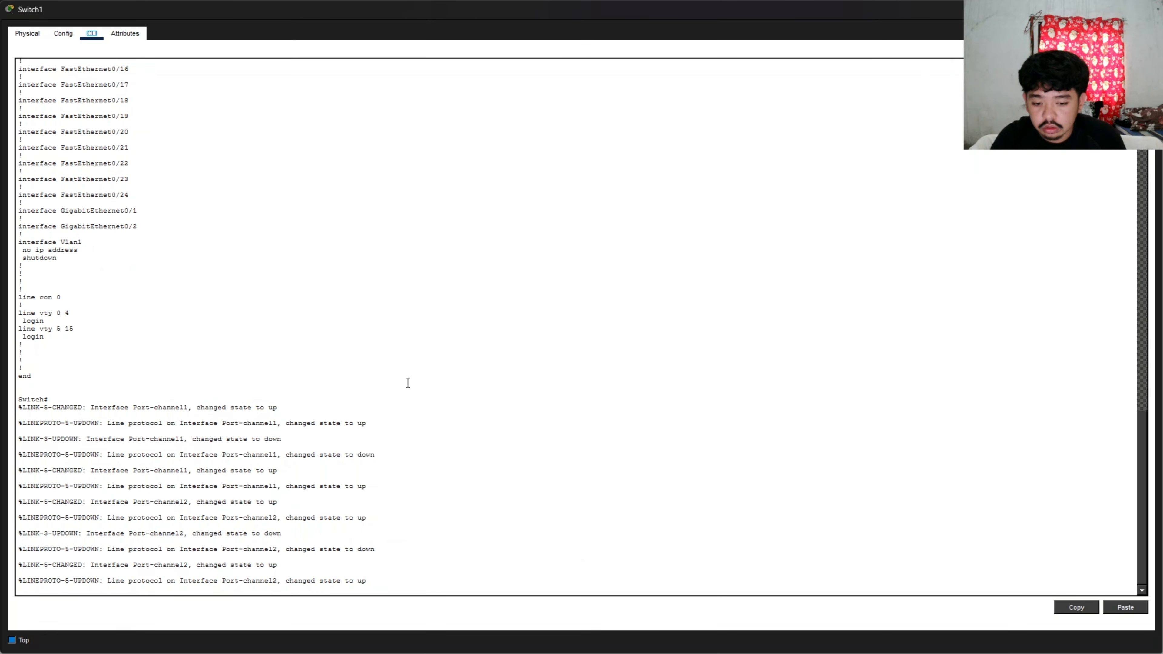
{"action": "key", "text": "Return"}
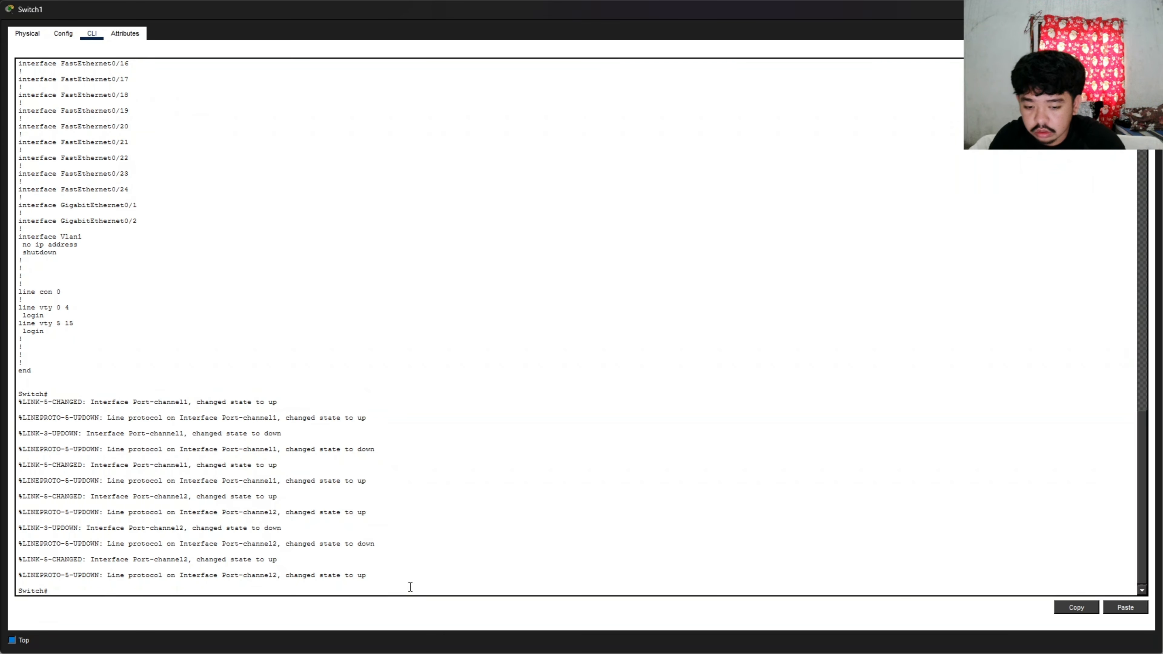
{"action": "type", "text": "ether"}
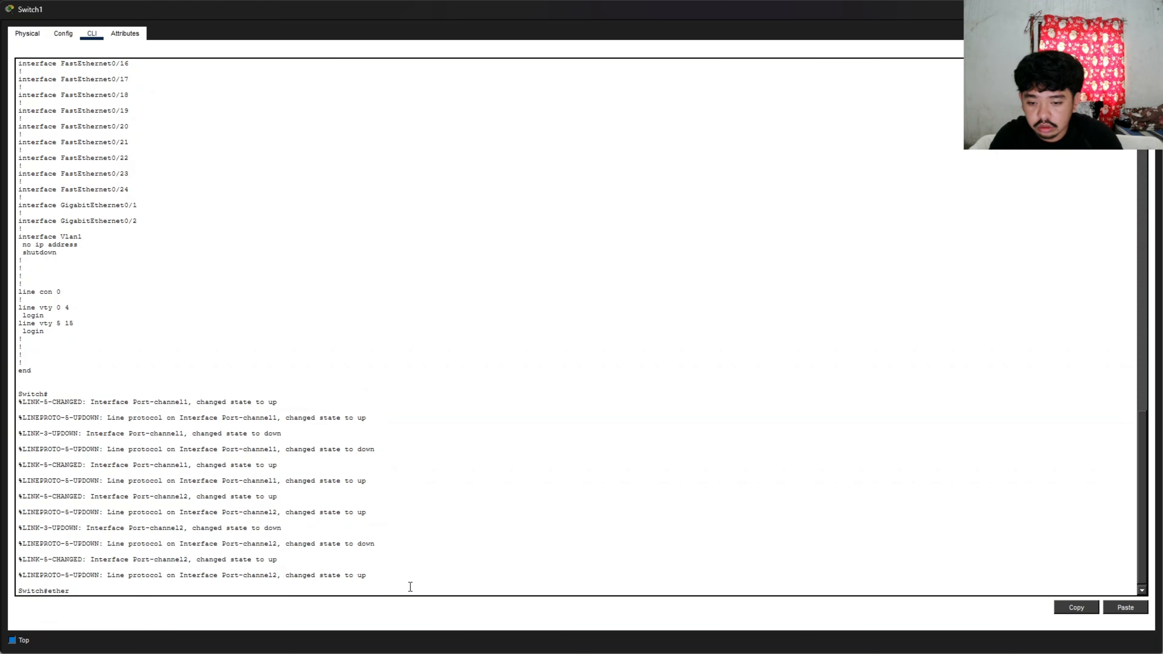
{"action": "key", "text": "BackSpace"}
{"action": "key", "text": "BackSpace"}
{"action": "key", "text": "BackSpace"}
{"action": "key", "text": "BackSpace"}
{"action": "key", "text": "BackSpace"}
{"action": "type", "text": "sh"}
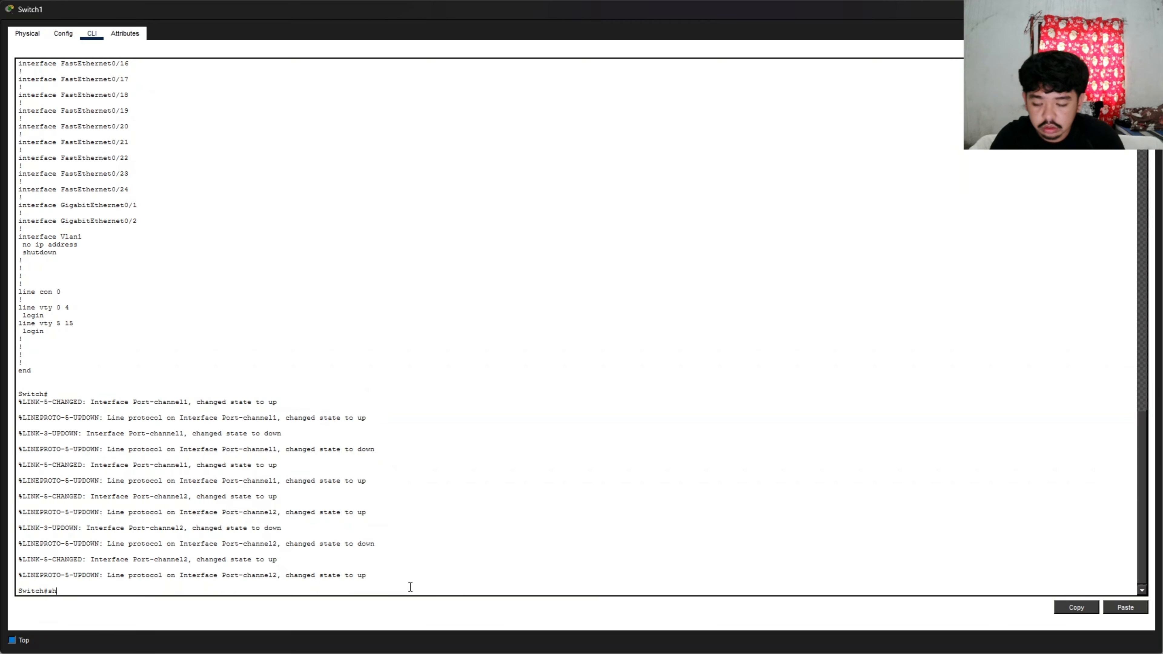
{"action": "type", "text": "ow etherchannel"}
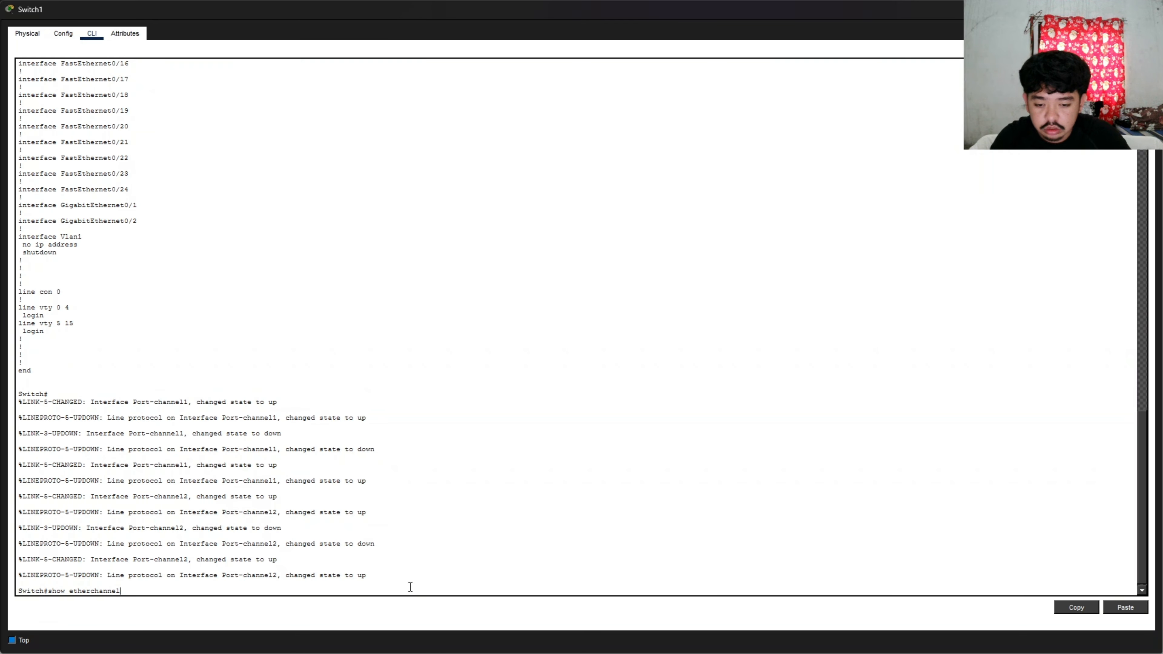
{"action": "key", "text": "Return"}
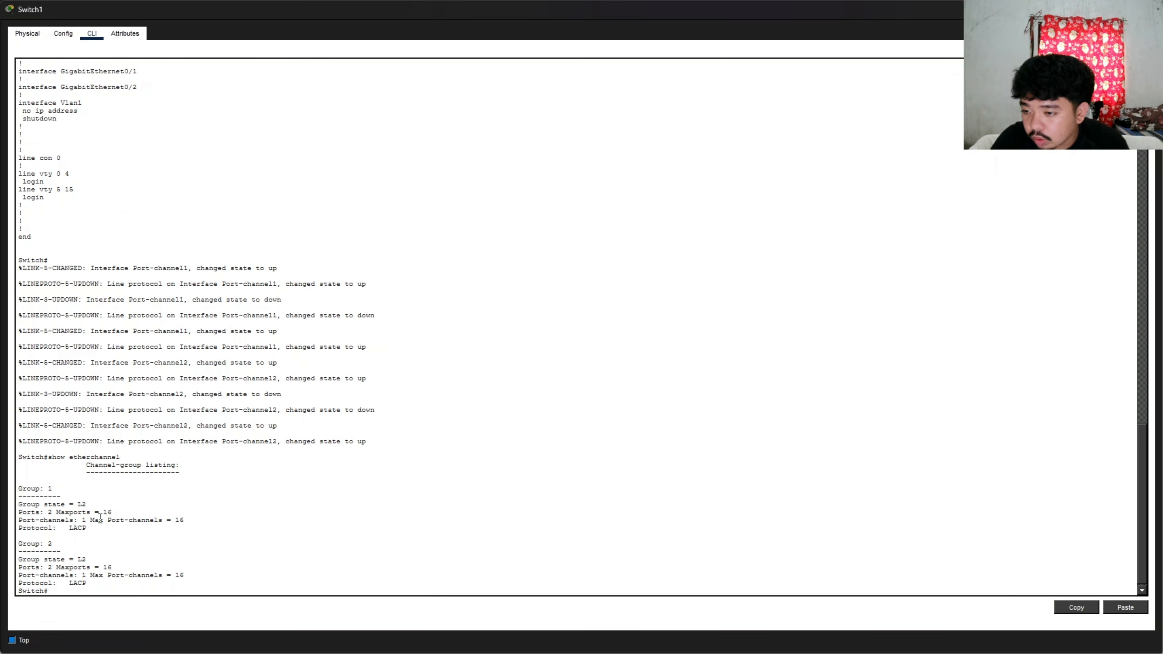
- Display Switch1's EtherChannel summary with show etherchannel summary, and close the switch window
{"action": "type", "text": "show "}
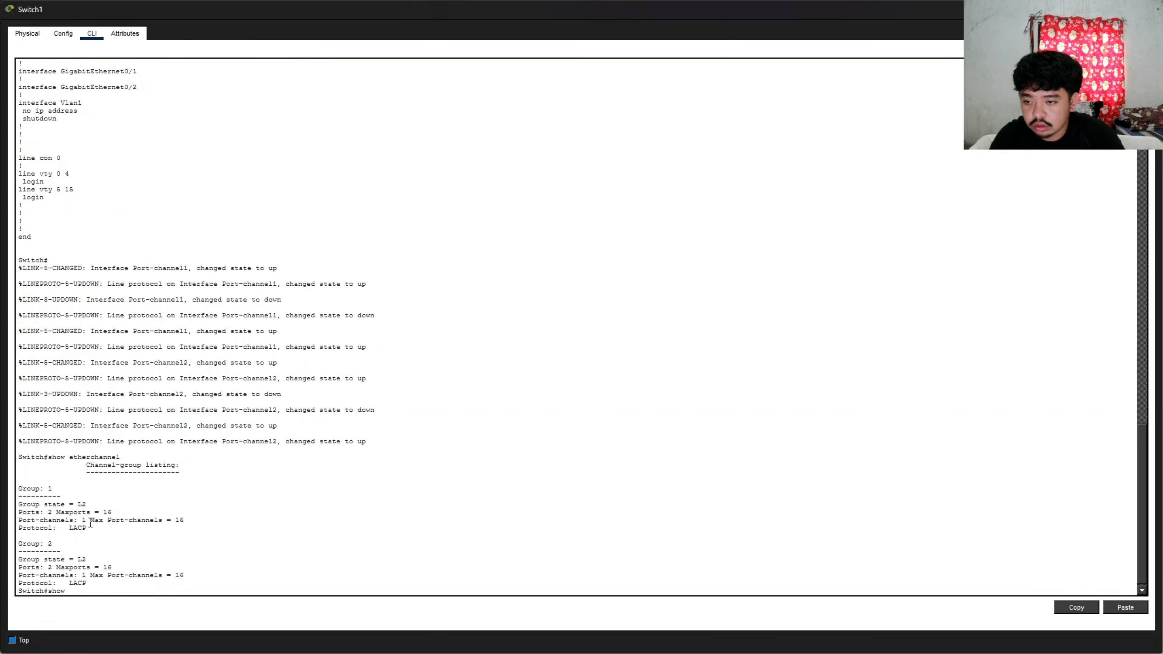
{"action": "type", "text": "ether"}
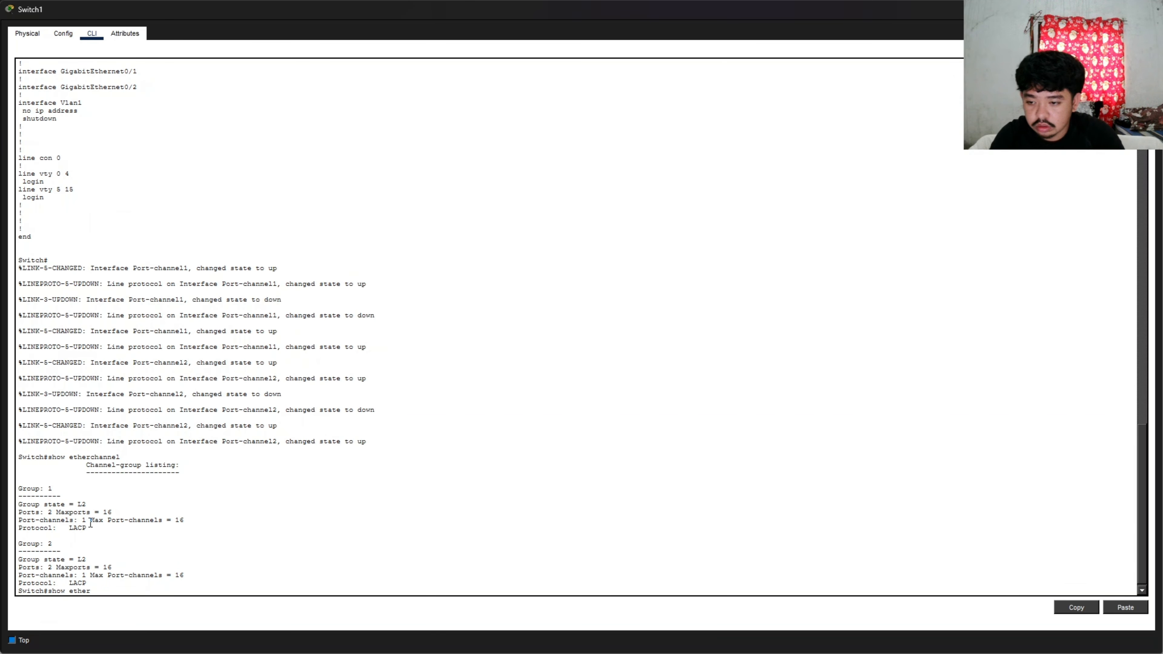
{"action": "type", "text": "channel summary"}
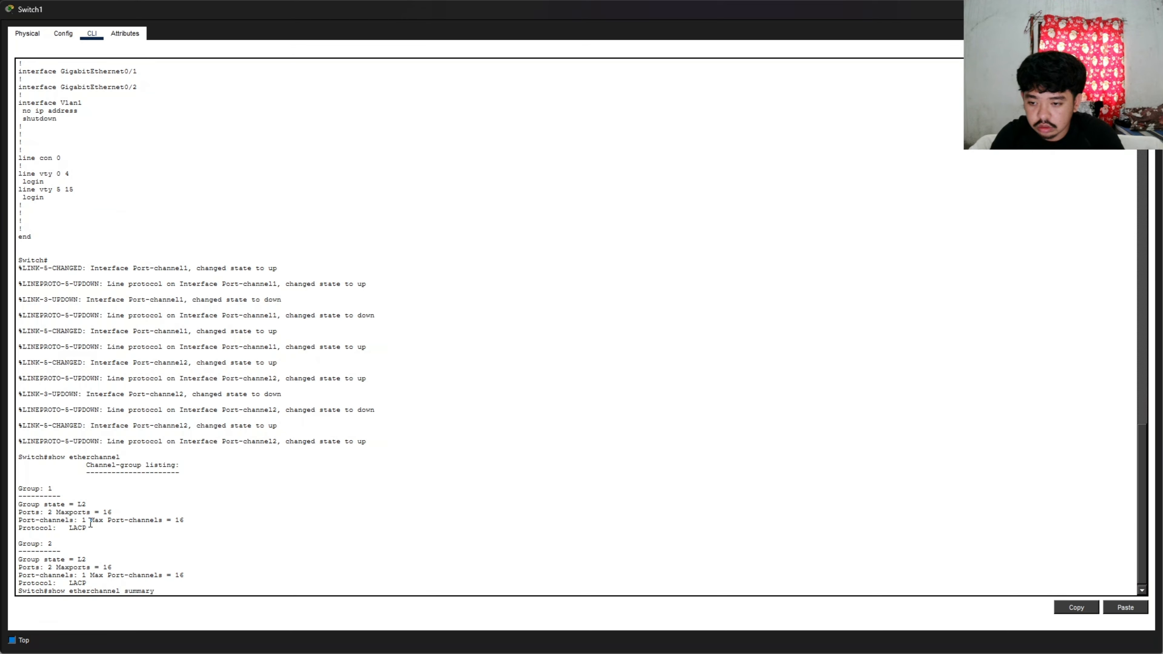
{"action": "key", "text": "Return"}
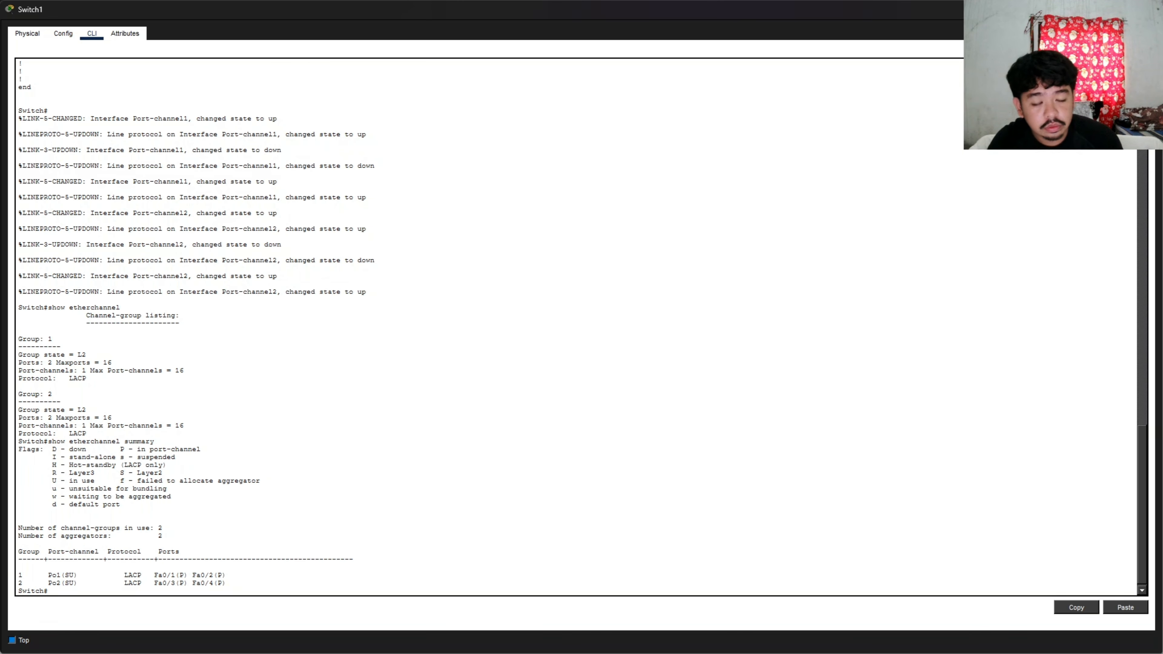
{"action": "left_click", "coordinate": [1149, 9]}
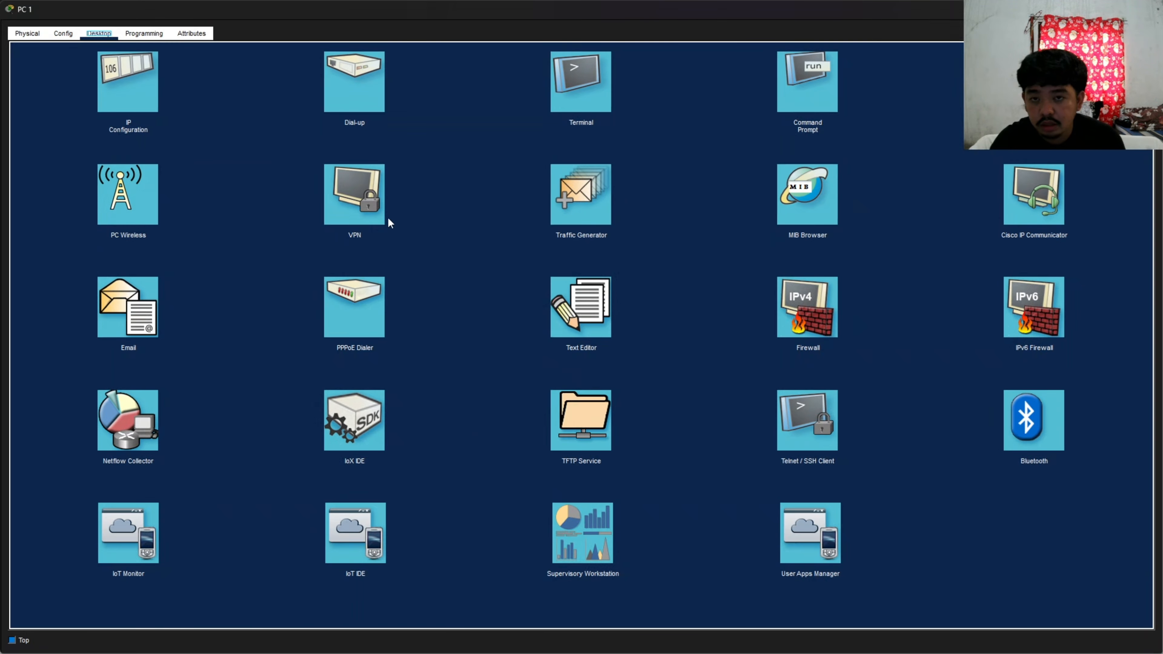
- Ping 192.168.1.20 from PC 1's command prompt to test connectivity over the EtherChannels
{"action": "left_click", "coordinate": [809, 94]}
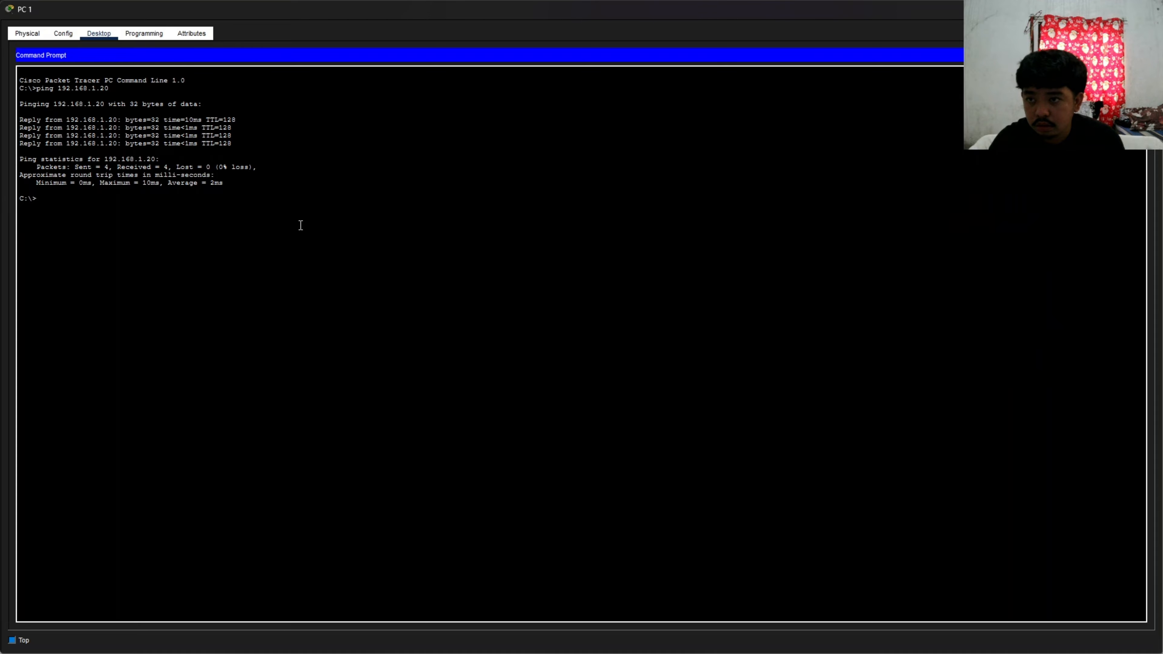
{"action": "type", "text": "ping "}
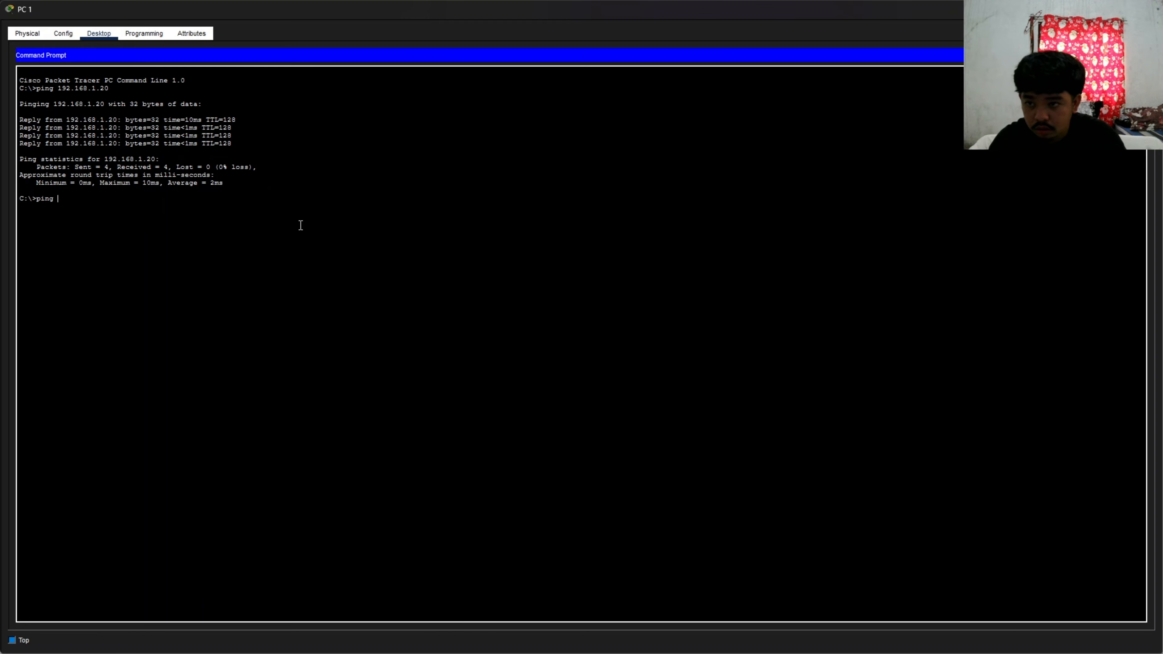
{"action": "type", "text": "192"}
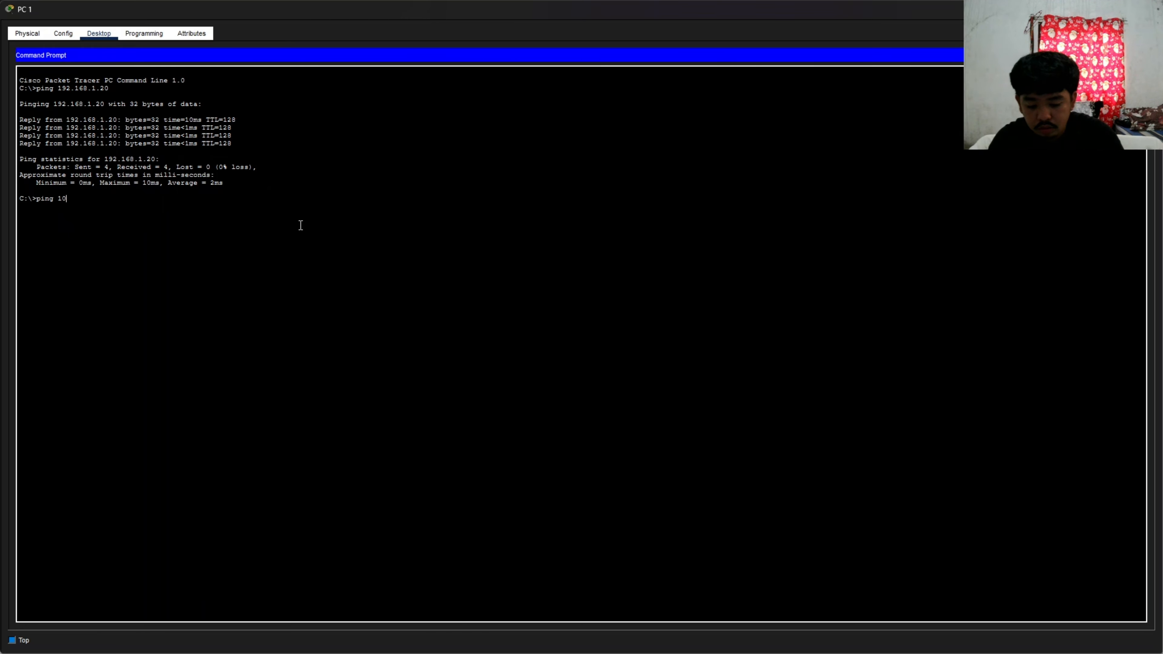
{"action": "type", "text": ".168"}
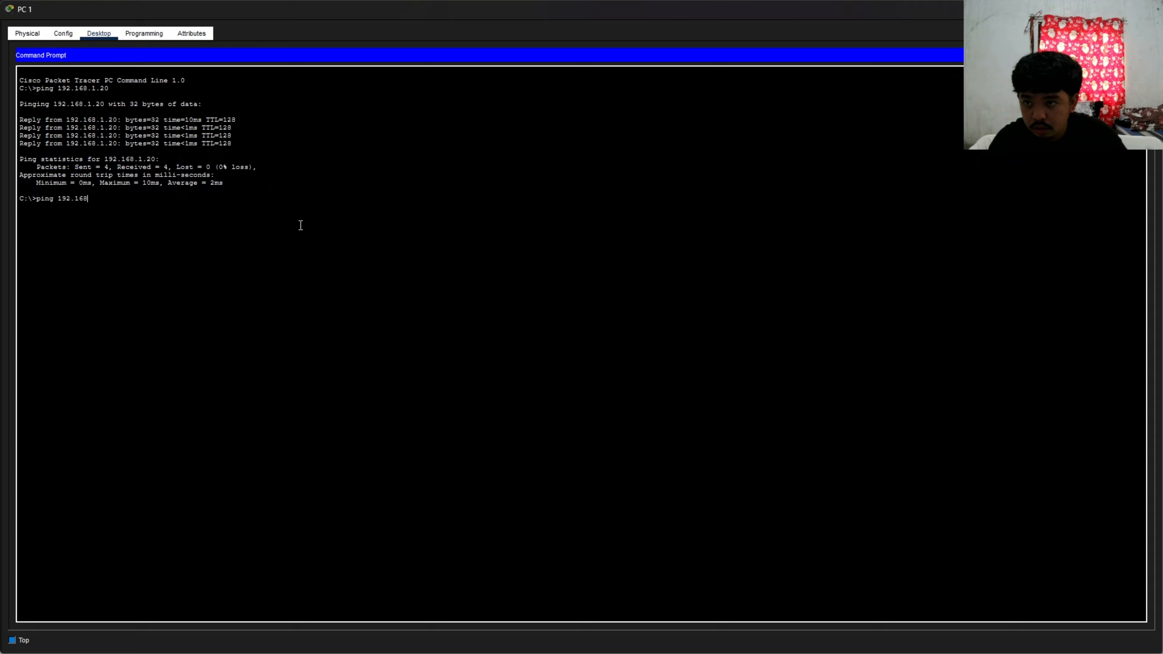
{"action": "type", "text": ".1."}
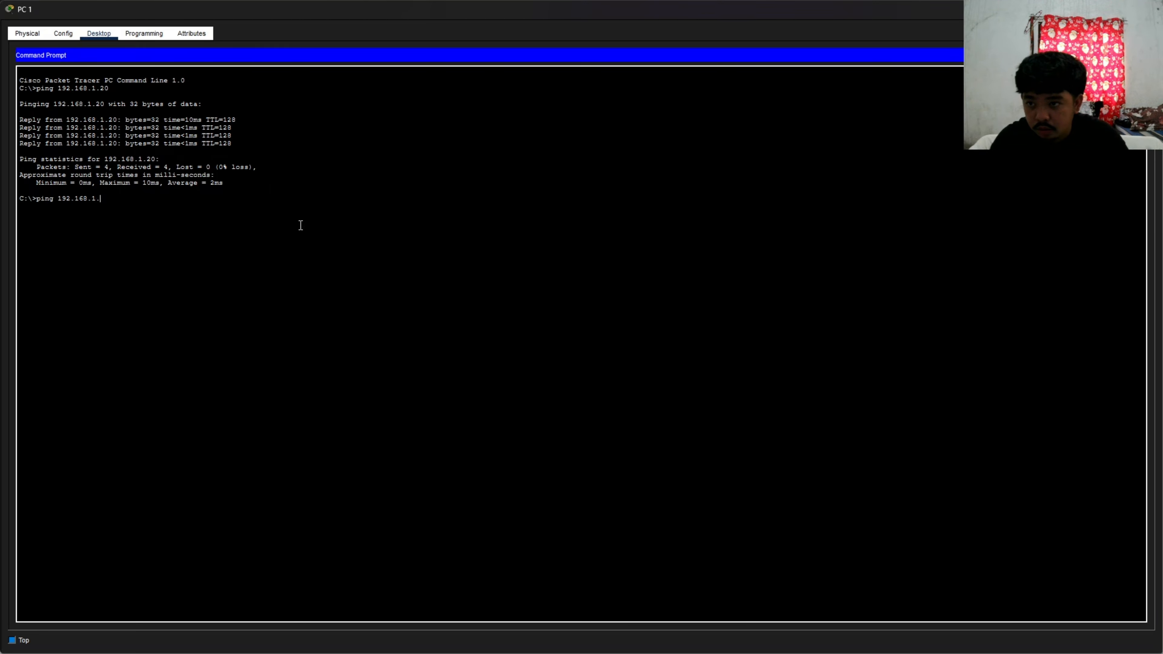
{"action": "type", "text": "20"}
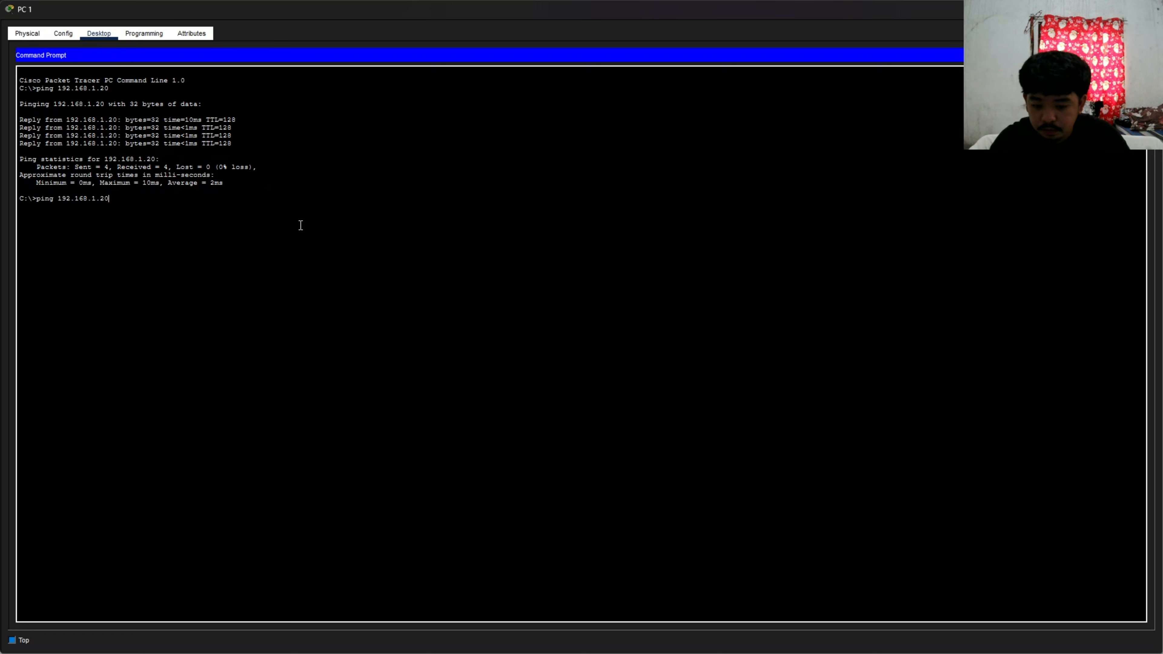
{"action": "key", "text": "Return"}
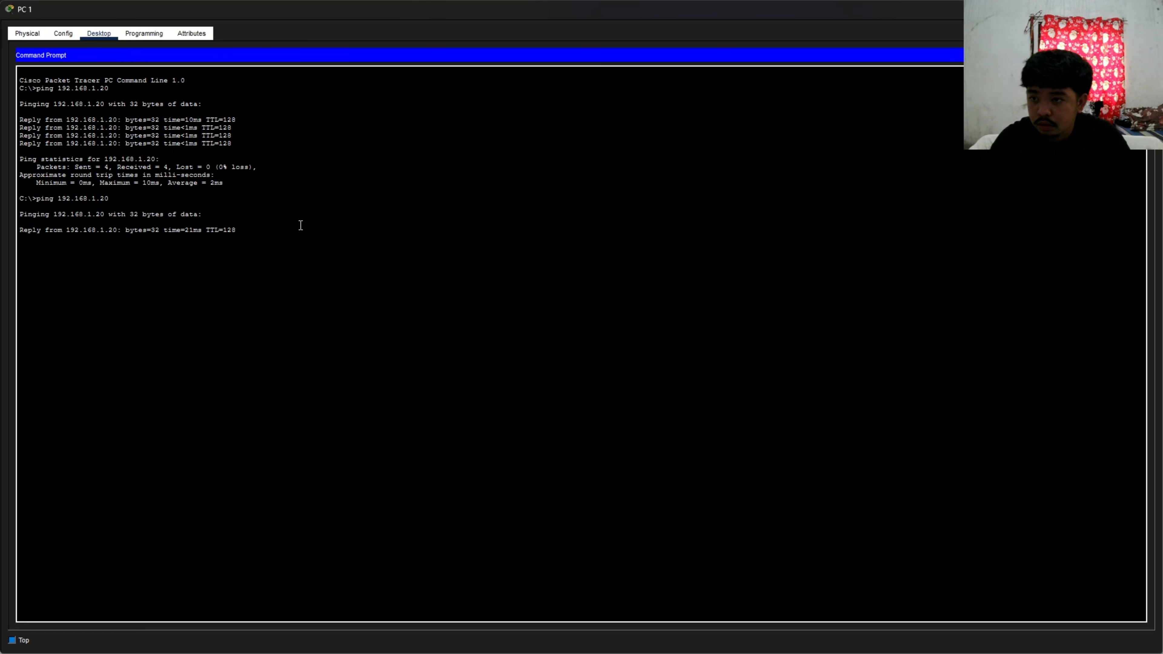
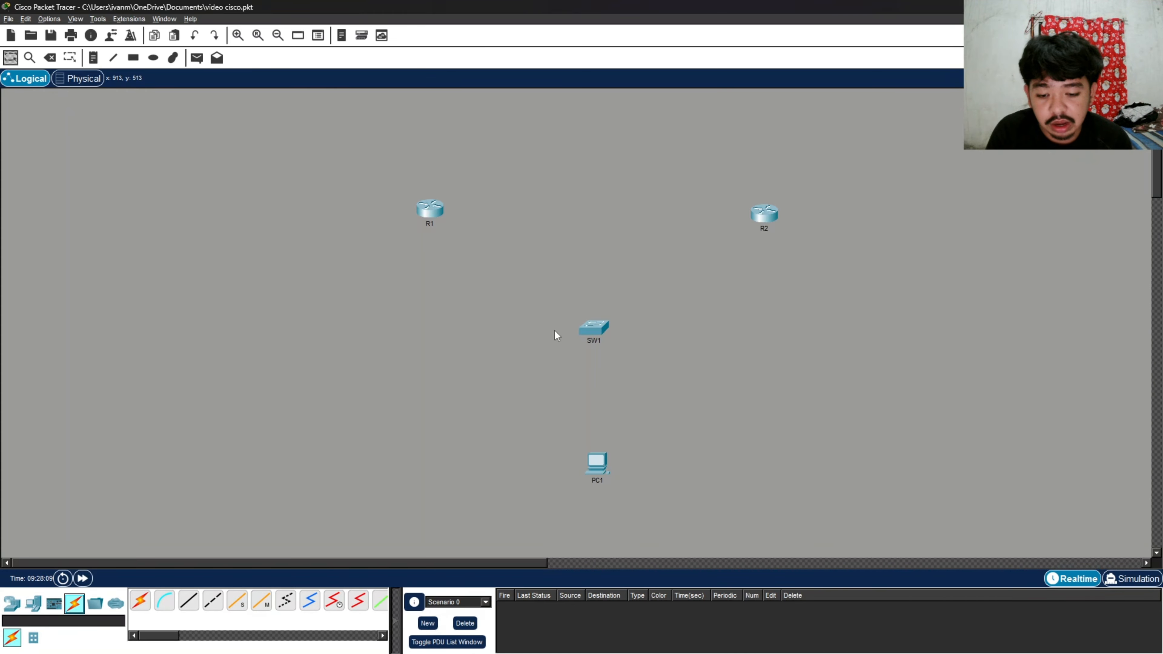
- Connect R1's GigabitEthernet0/0 to SW1's FastEthernet0/1 with a copper straight-through cable
{"action": "left_click", "coordinate": [188, 601]}
{"action": "left_click", "coordinate": [430, 211]}
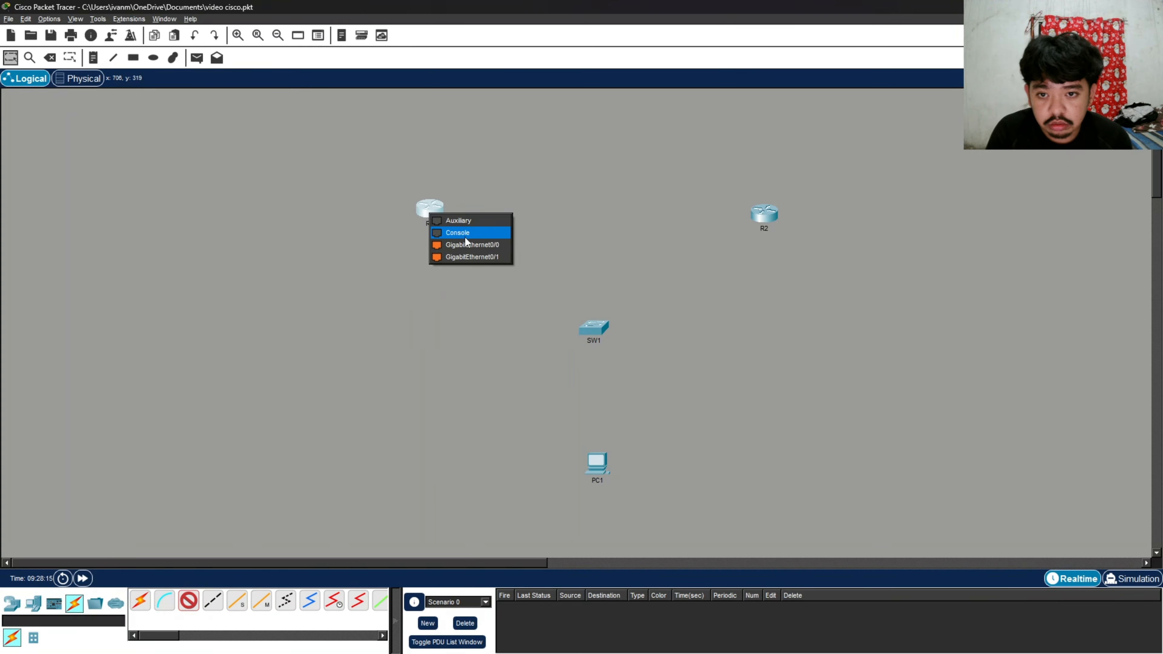
{"action": "key", "text": "Escape"}
{"action": "left_click", "coordinate": [433, 211]}
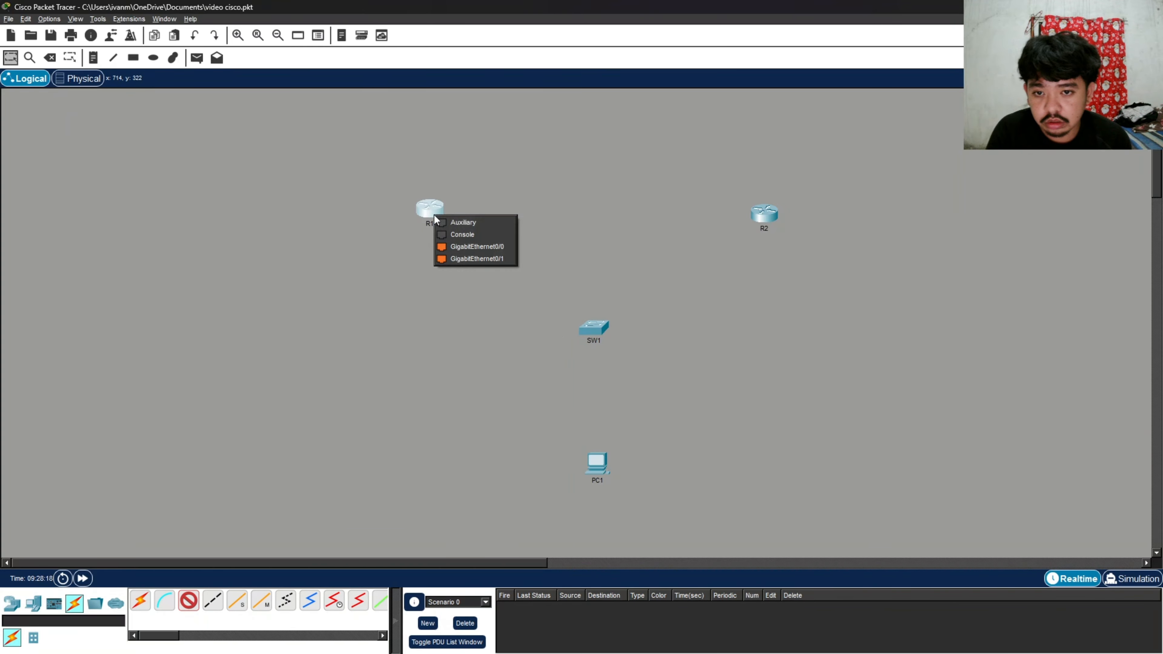
{"action": "left_click", "coordinate": [469, 245]}
{"action": "left_click", "coordinate": [588, 324]}
{"action": "left_click", "coordinate": [643, 25]}
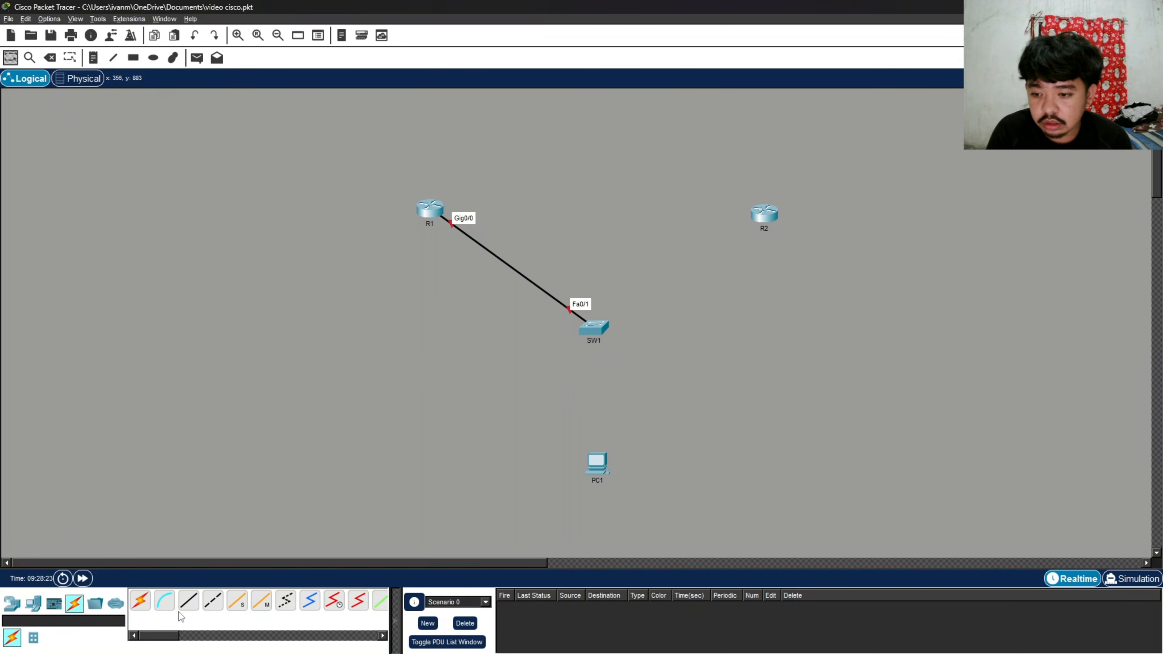
- Connect R2's GigabitEthernet0/0 to SW1's FastEthernet0/2 with a copper straight-through cable
{"action": "left_click", "coordinate": [764, 214]}
{"action": "left_click", "coordinate": [779, 248]}
{"action": "left_click", "coordinate": [593, 327]}
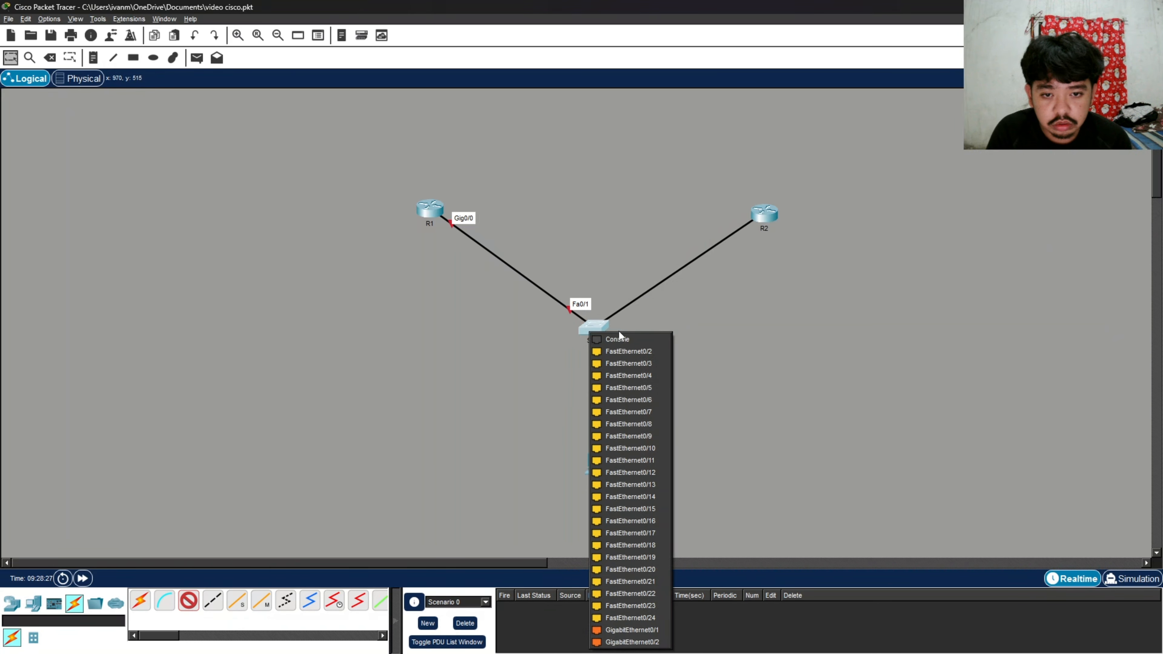
{"action": "left_click", "coordinate": [639, 352]}
- Connect PC1's FastEthernet0 to SW1's FastEthernet0/3 with a straight-through cable, and fast-forward the simulation time
{"action": "left_click", "coordinate": [591, 464]}
{"action": "left_click", "coordinate": [631, 509]}
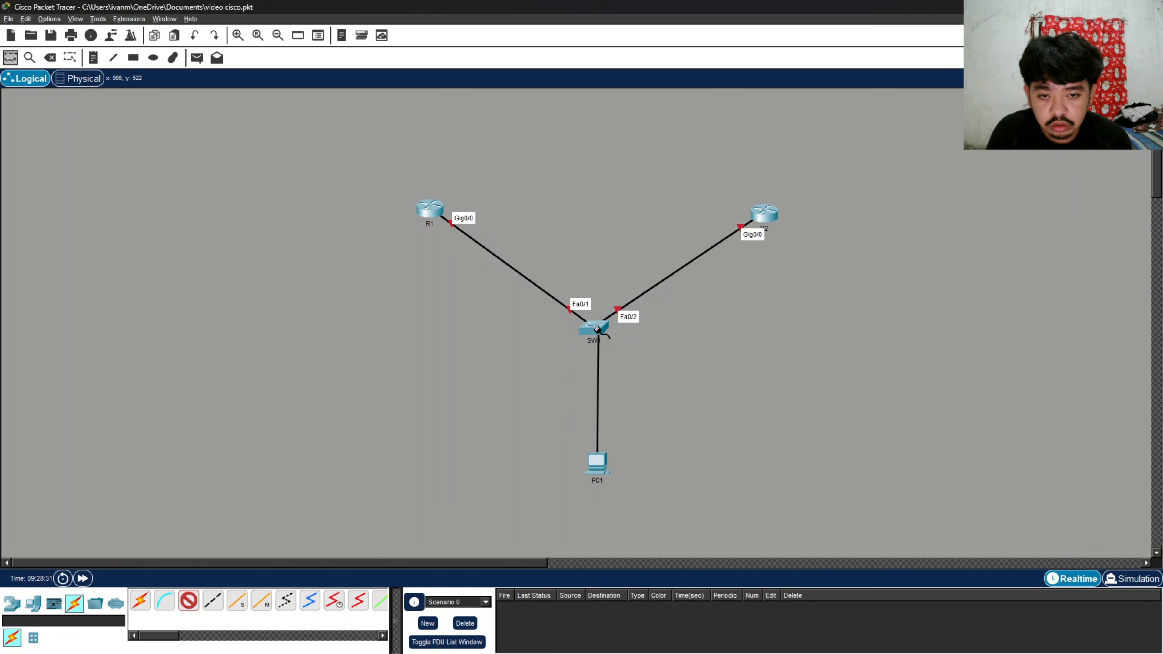
{"action": "left_click", "coordinate": [593, 327]}
{"action": "left_click", "coordinate": [635, 348]}
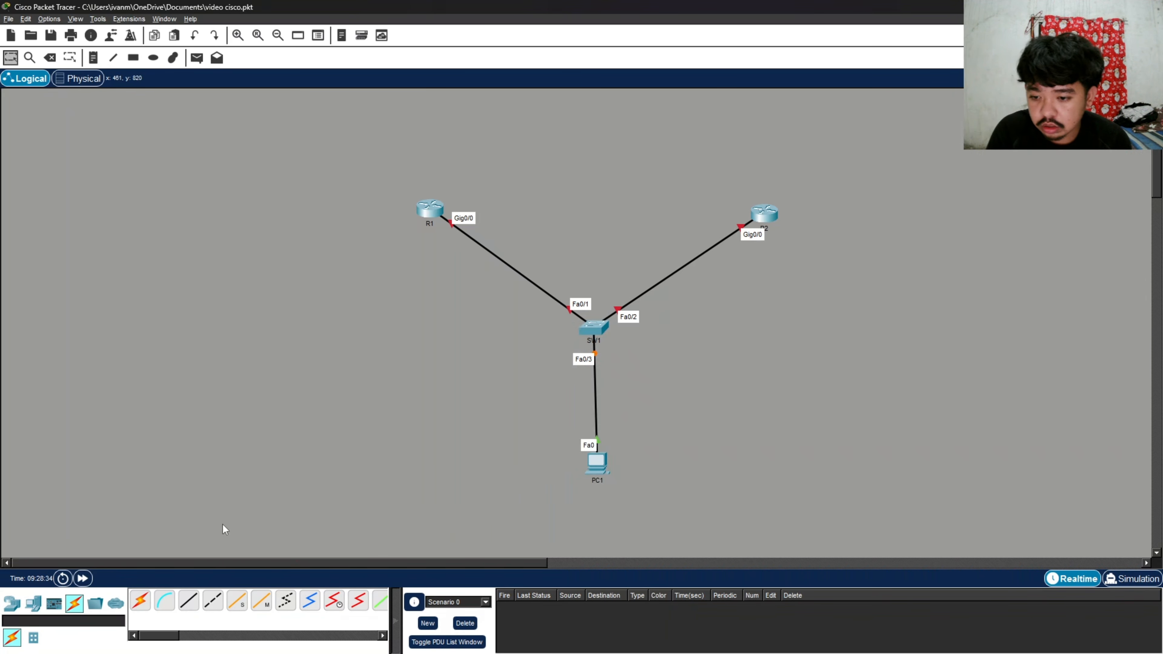
{"action": "left_click", "coordinate": [82, 578]}
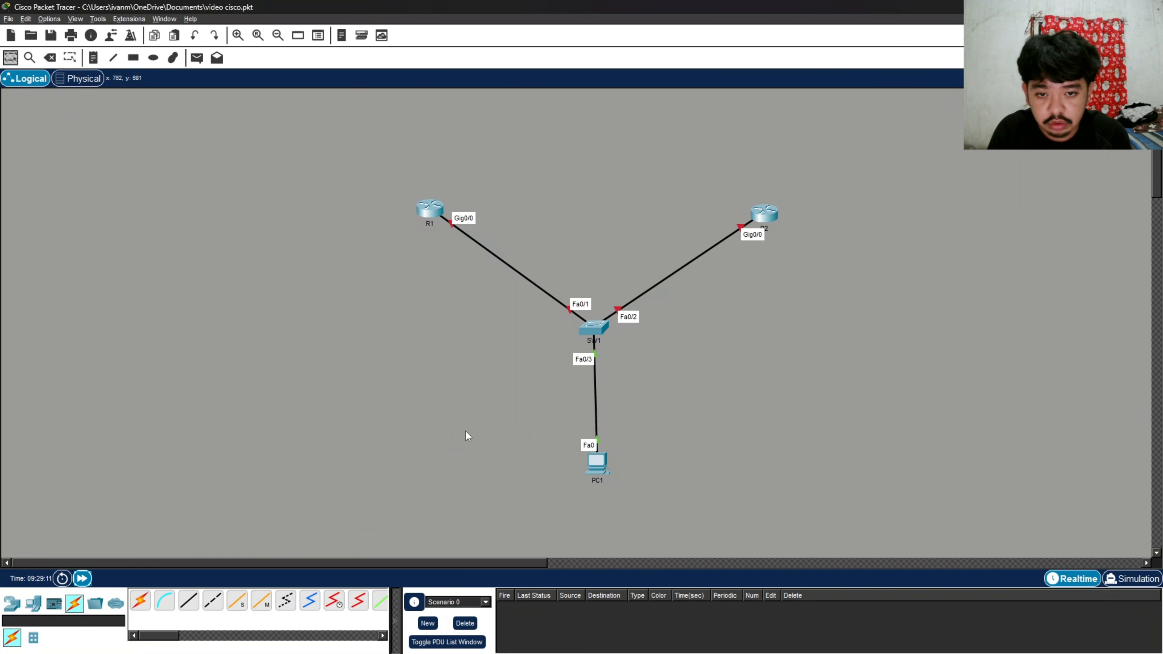
- Open SW1's command line, enter global configuration mode, and set the hostname to SW1
{"action": "left_click", "coordinate": [593, 327]}
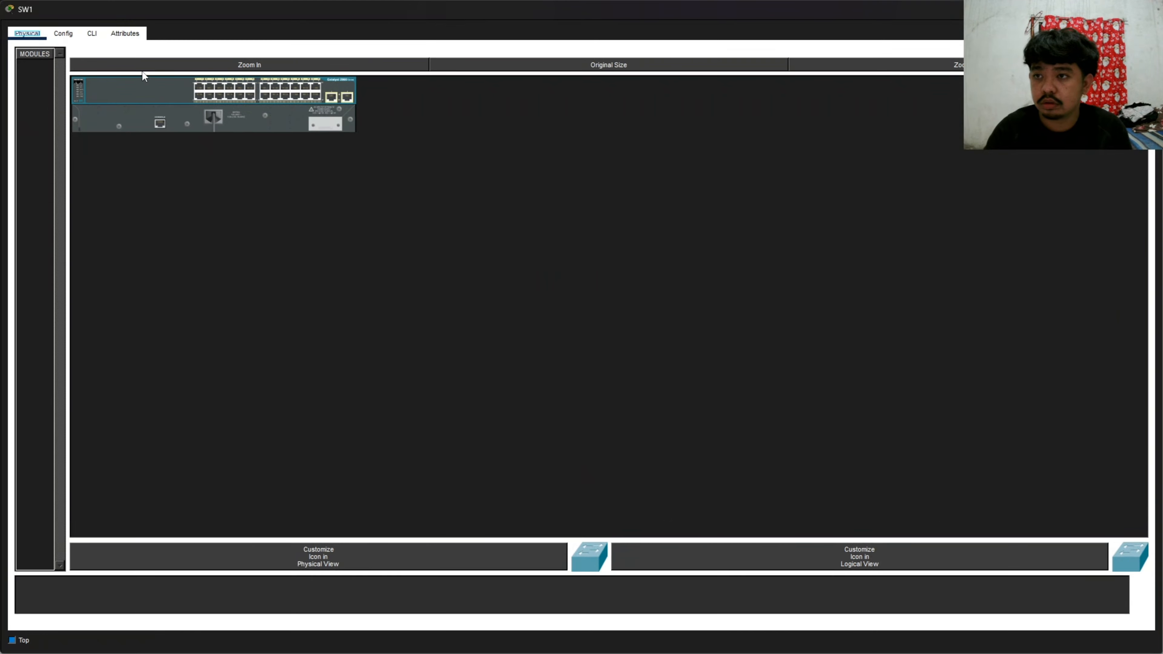
{"action": "left_click", "coordinate": [94, 33]}
{"action": "key", "text": "Return"}
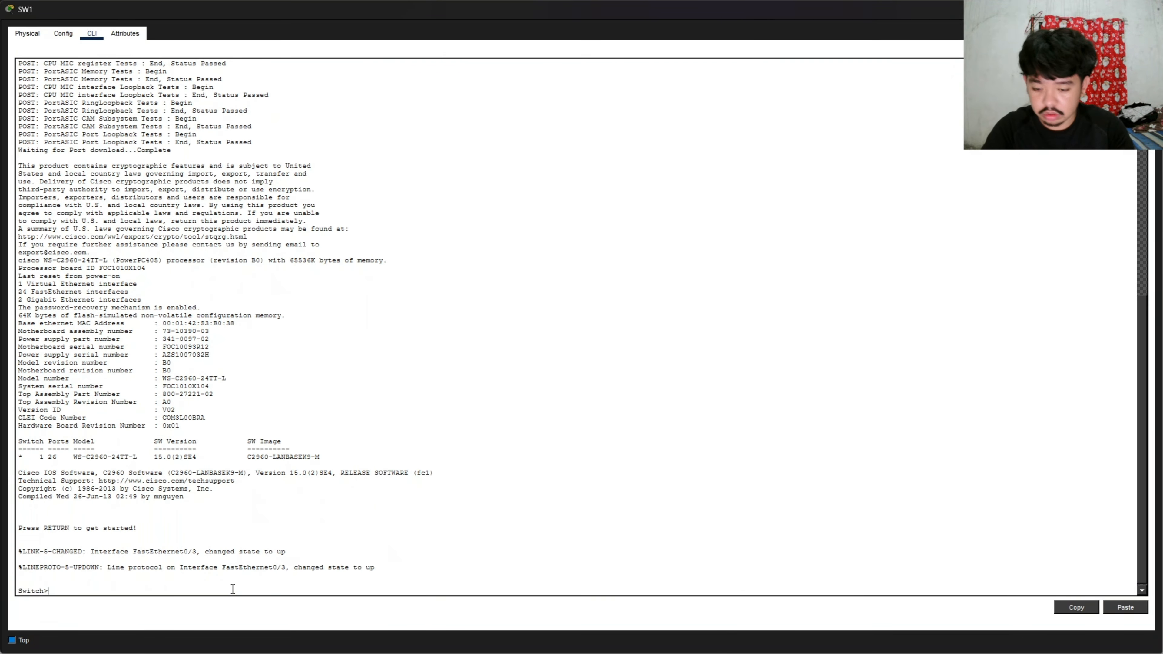
{"action": "type", "text": "ena"}
{"action": "key", "text": "Return"}
{"action": "type", "text": "config"}
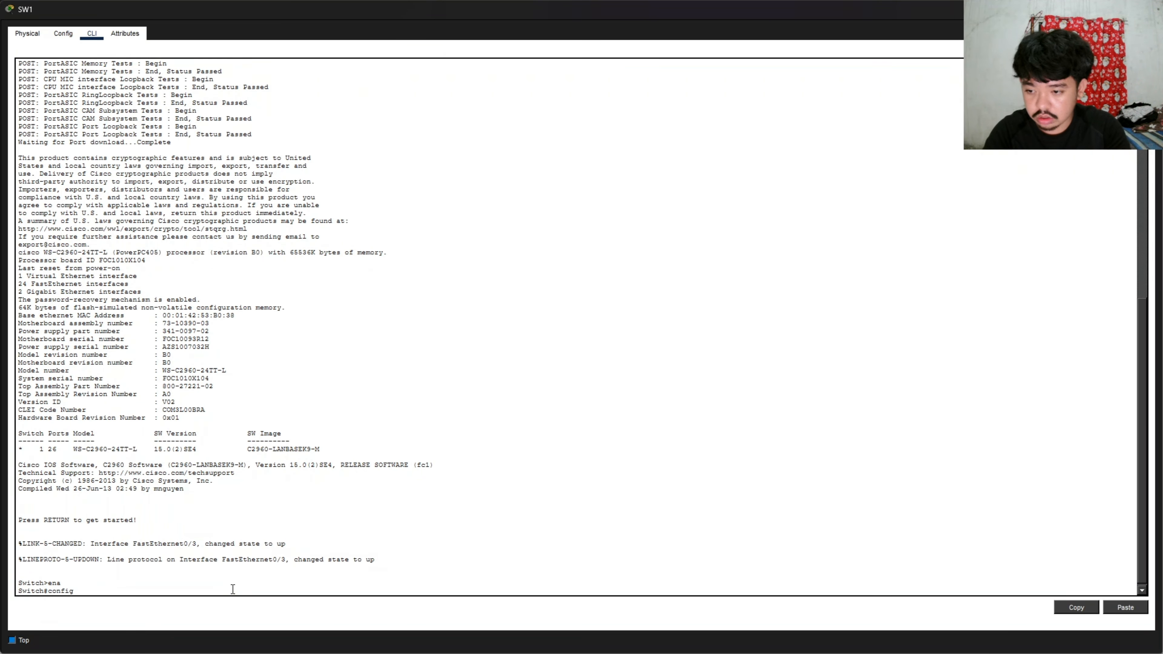
{"action": "type", "text": "ure terminal"}
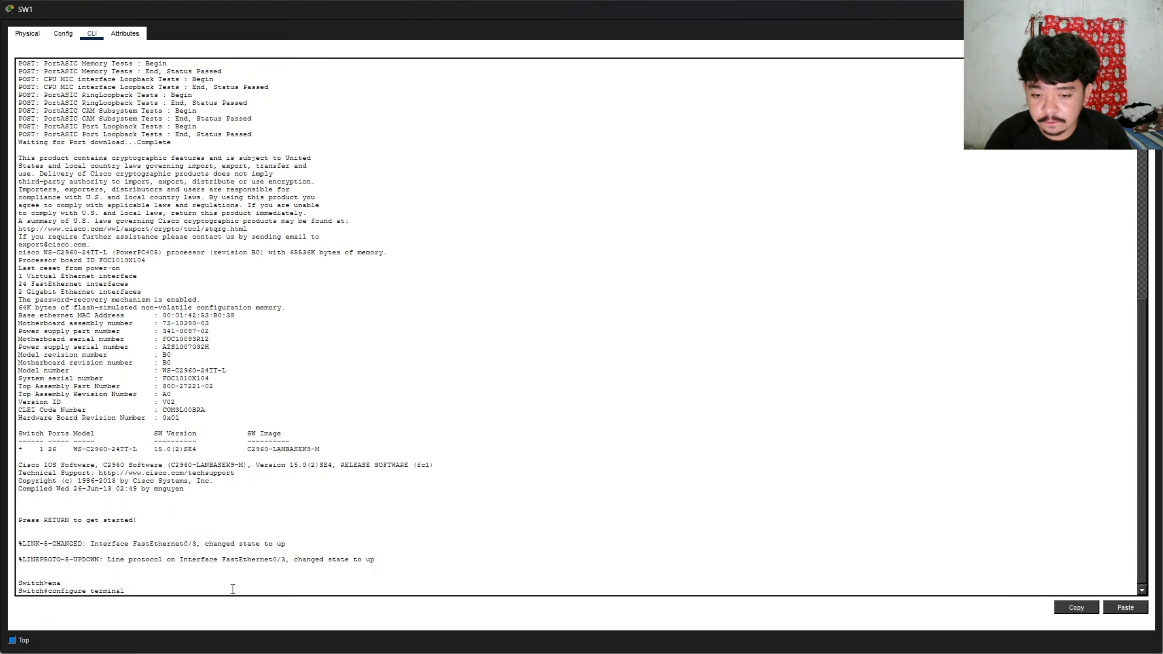
{"action": "key", "text": "Return"}
{"action": "type", "text": "ho"}
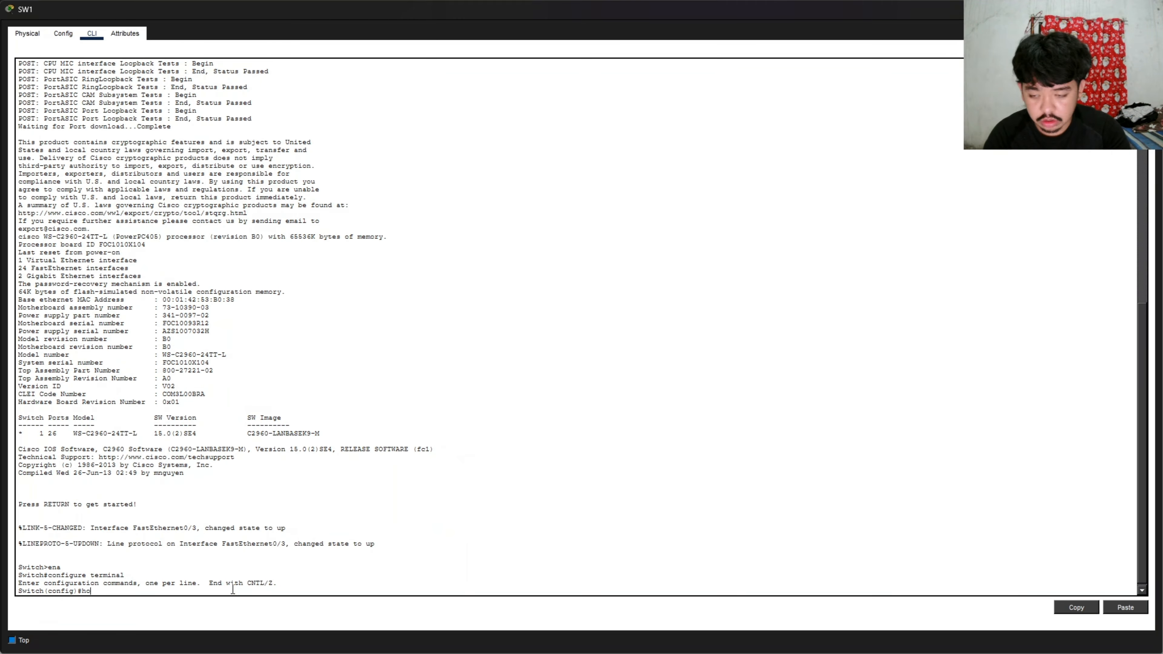
{"action": "type", "text": " SW1"}
{"action": "key", "text": "Return"}
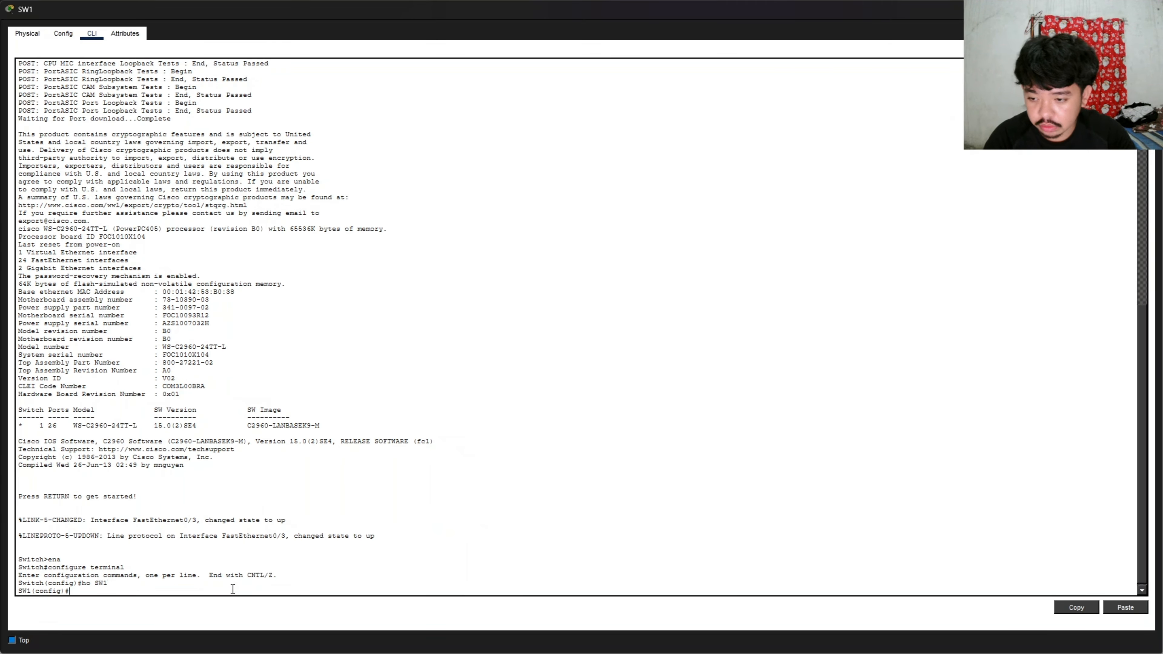
- Set SW1's interface fa0/1 to access mode and enable it with no shutdown
{"action": "type", "text": "int fa0/1"}
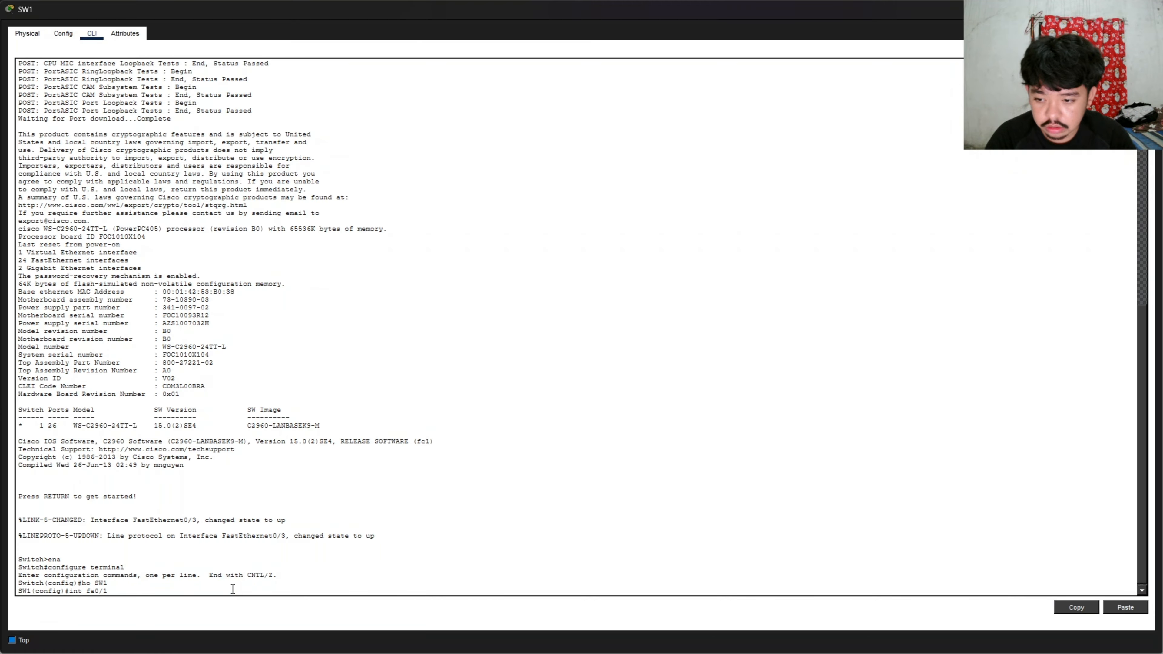
{"action": "key", "text": "Return"}
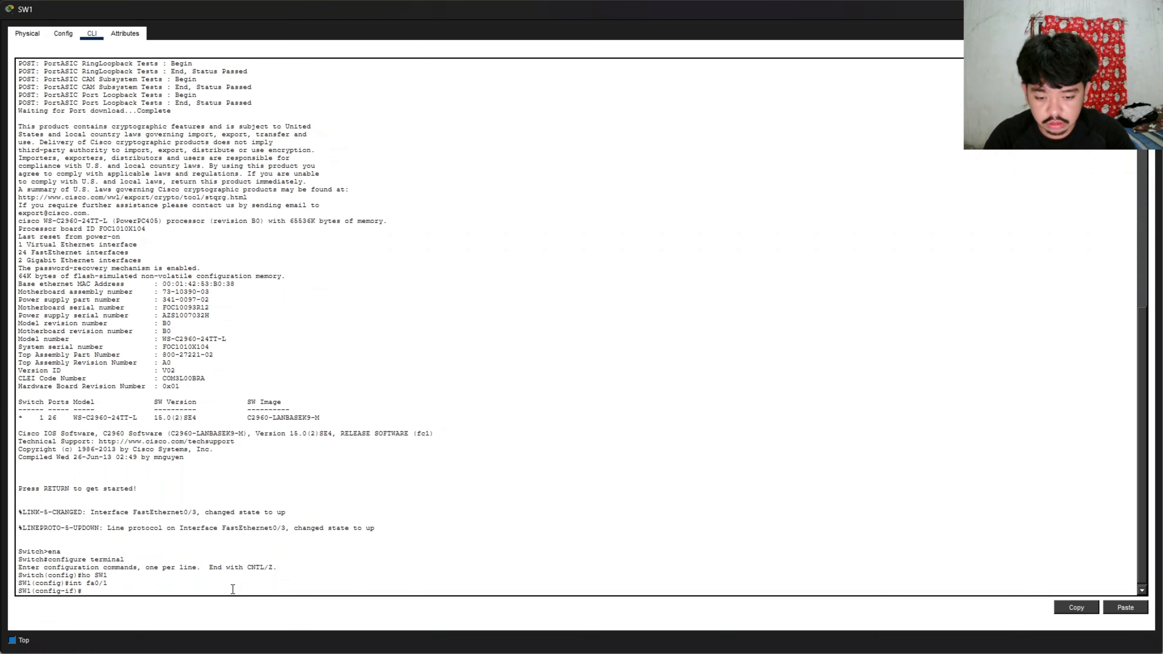
{"action": "type", "text": "sw"}
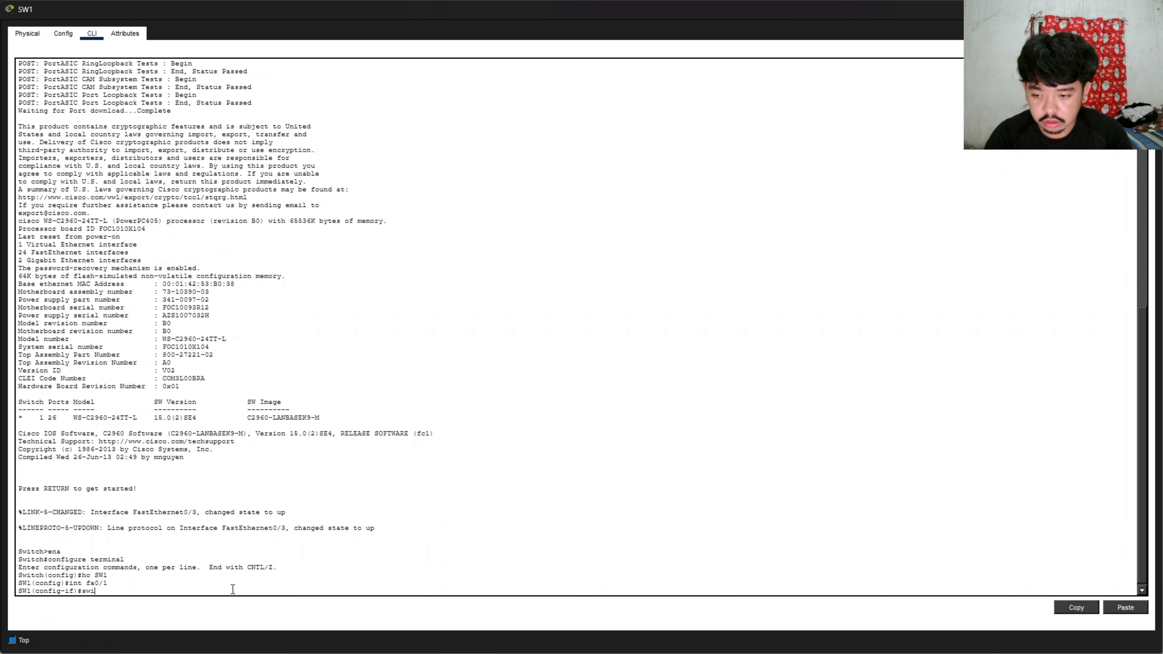
{"action": "type", "text": " mode access"}
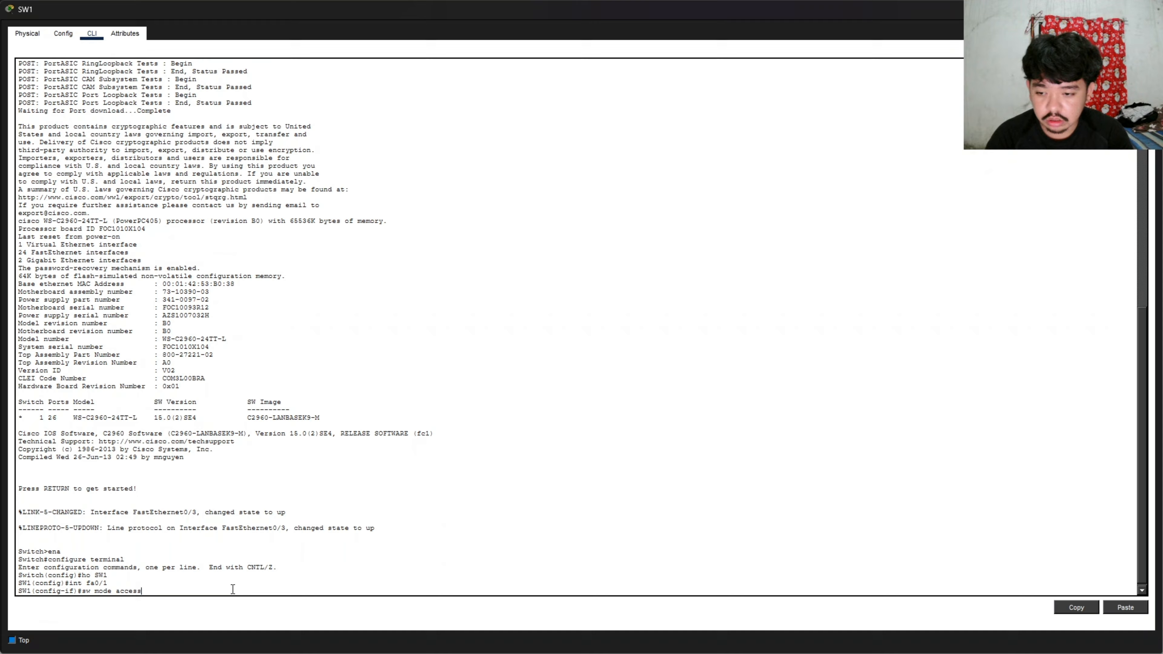
{"action": "key", "text": "Return"}
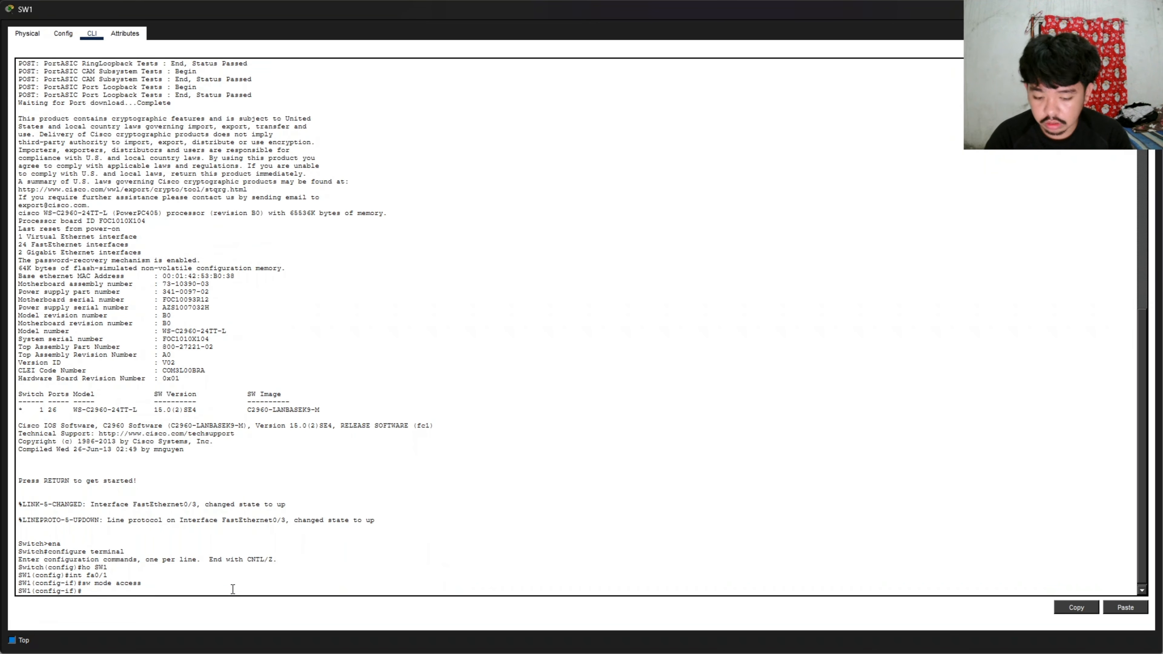
{"action": "type", "text": "no shutdown"}
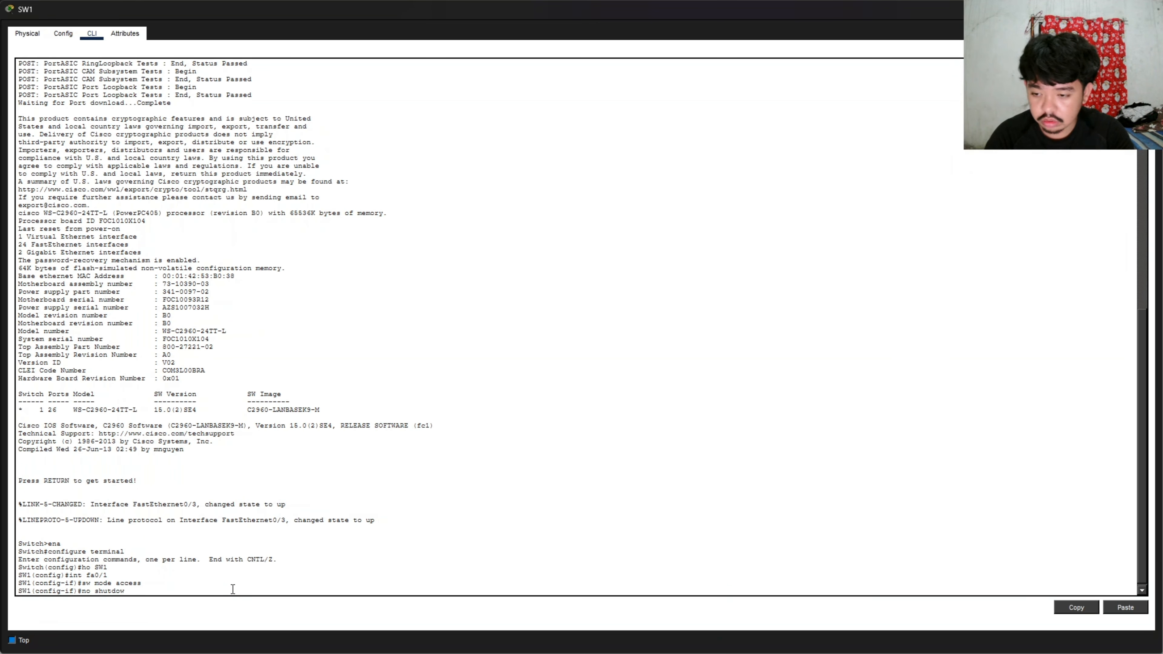
{"action": "key", "text": "Return"}
- Set SW1's interface fa0/2 to access mode and enable it with no shutdown
{"action": "type", "text": "int fa0/2"}
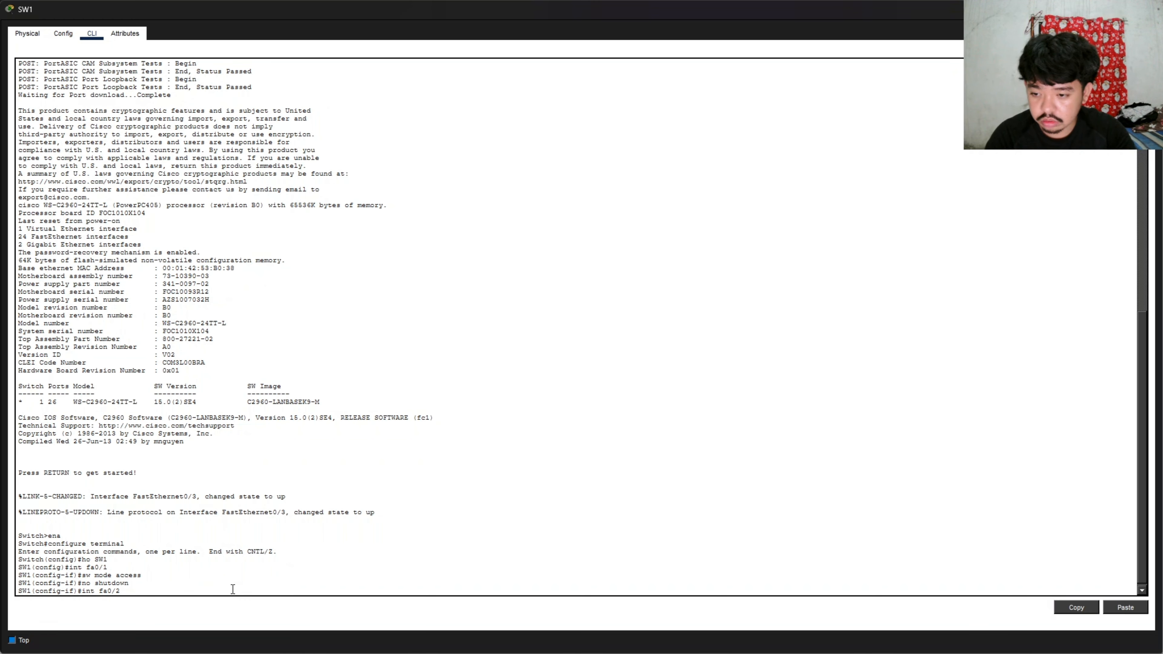
{"action": "key", "text": "Return"}
{"action": "type", "text": "sw mode access"}
{"action": "key", "text": "Return"}
{"action": "key", "text": "Return"}
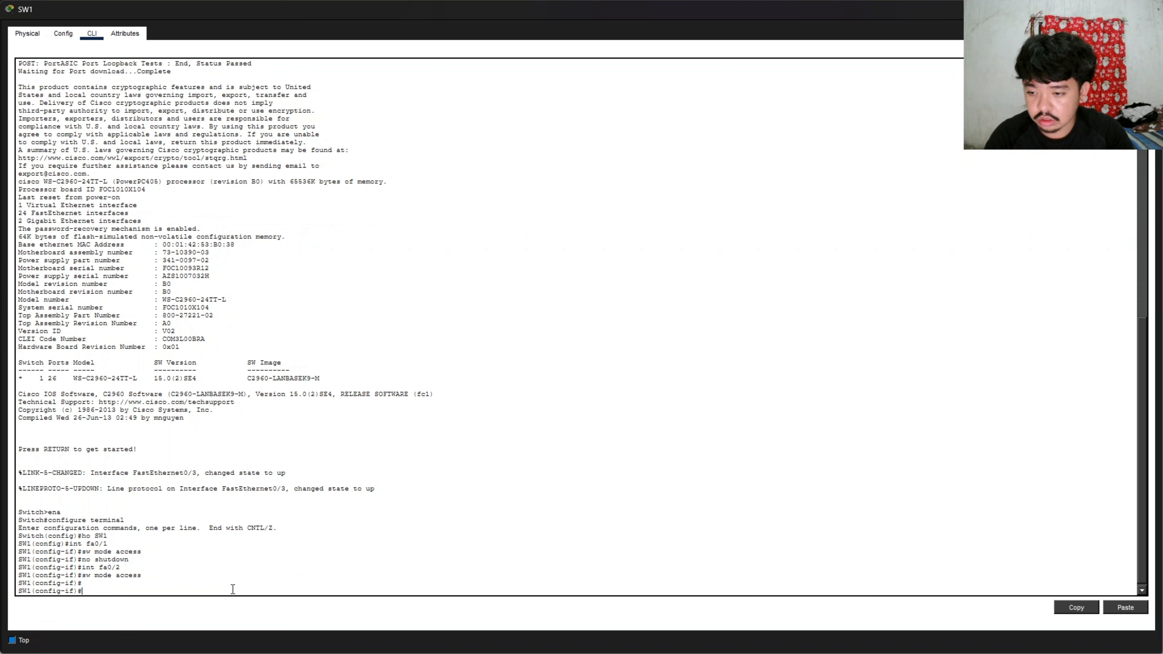
{"action": "type", "text": "no shutd"}
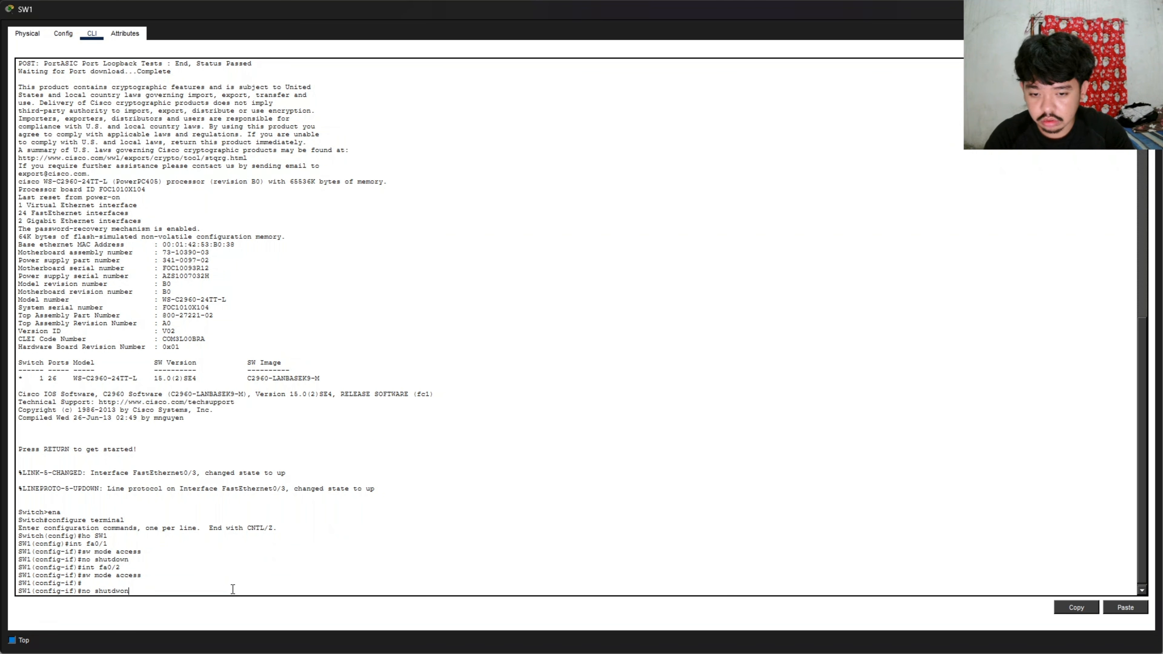
{"action": "type", "text": "own"}
{"action": "key", "text": "Return"}
{"action": "key", "text": "Return"}
- Set SW1's interface fa0/3 to access mode, enable it with no shutdown, and leave configuration mode
{"action": "type", "text": "int fa0/3"}
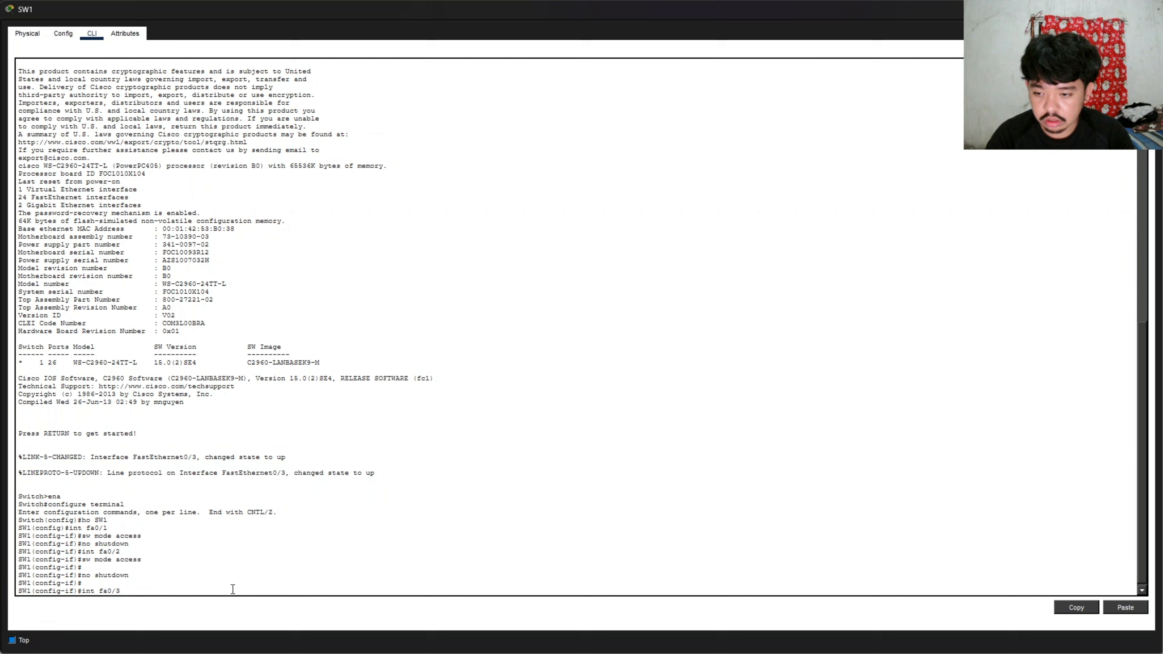
{"action": "key", "text": "Return"}
{"action": "type", "text": "sw mode access"}
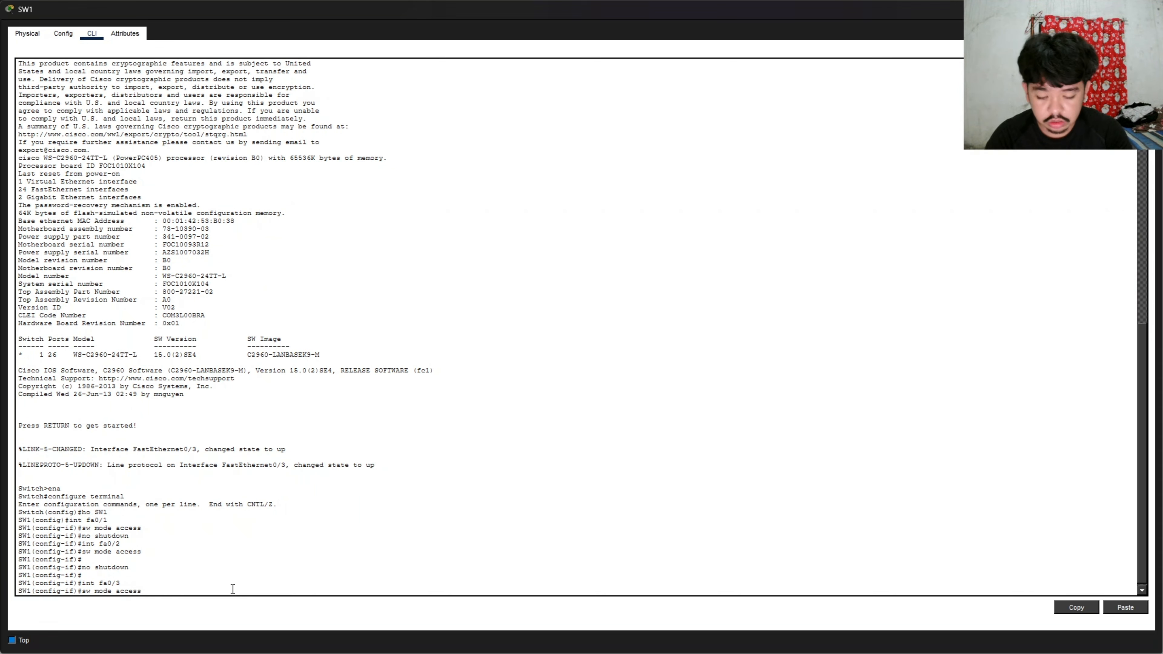
{"action": "key", "text": "Return"}
{"action": "type", "text": "no shutdown"}
{"action": "key", "text": "Return"}
{"action": "key", "text": "Return"}
{"action": "key", "text": "Return"}
{"action": "type", "text": "end"}
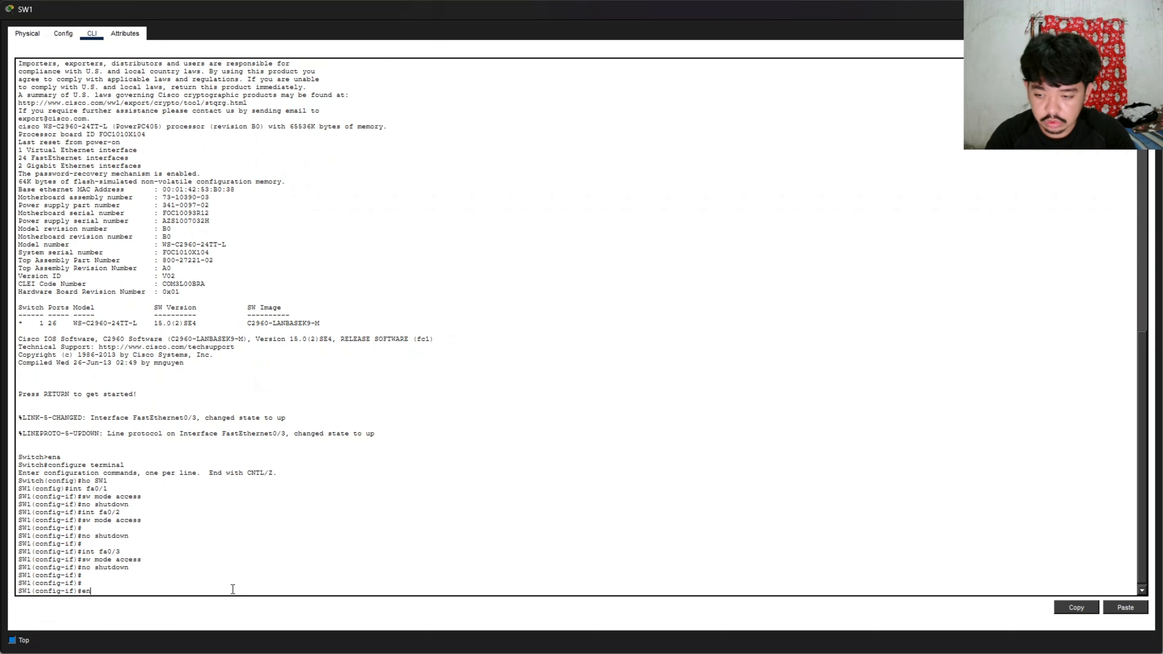
{"action": "key", "text": "Return"}
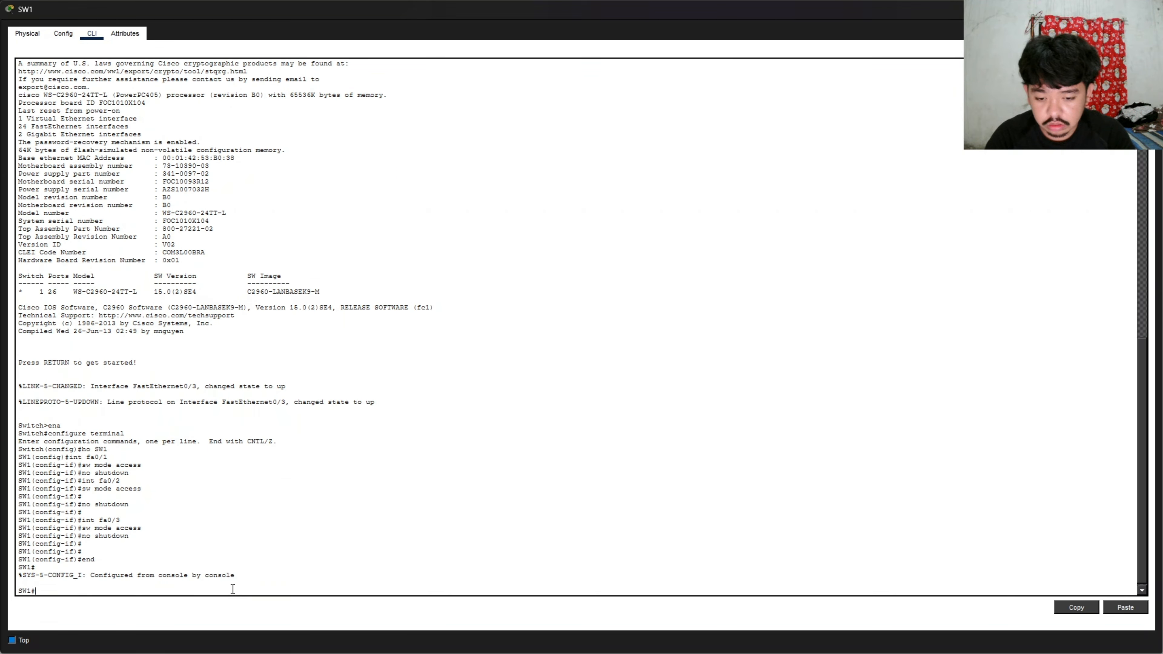
- Show SW1's running configuration and check the switchport mode of FastEthernet0/1 to FastEthernet0/3
{"action": "type", "text": "s"}
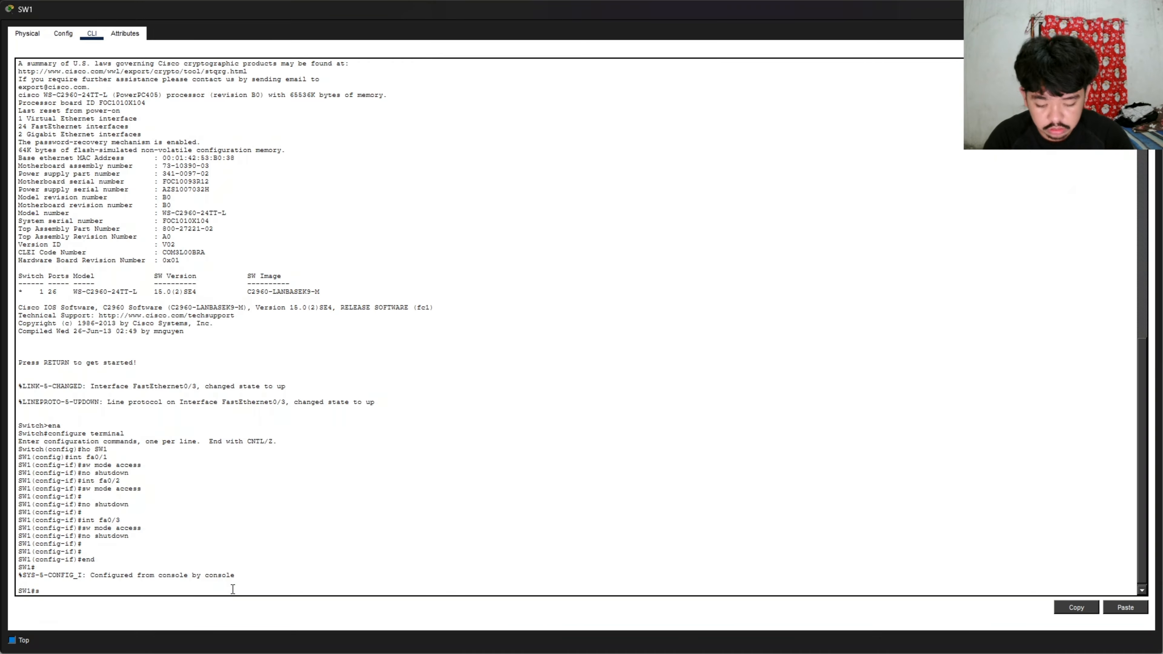
{"action": "type", "text": "how run"}
{"action": "key", "text": "Return"}
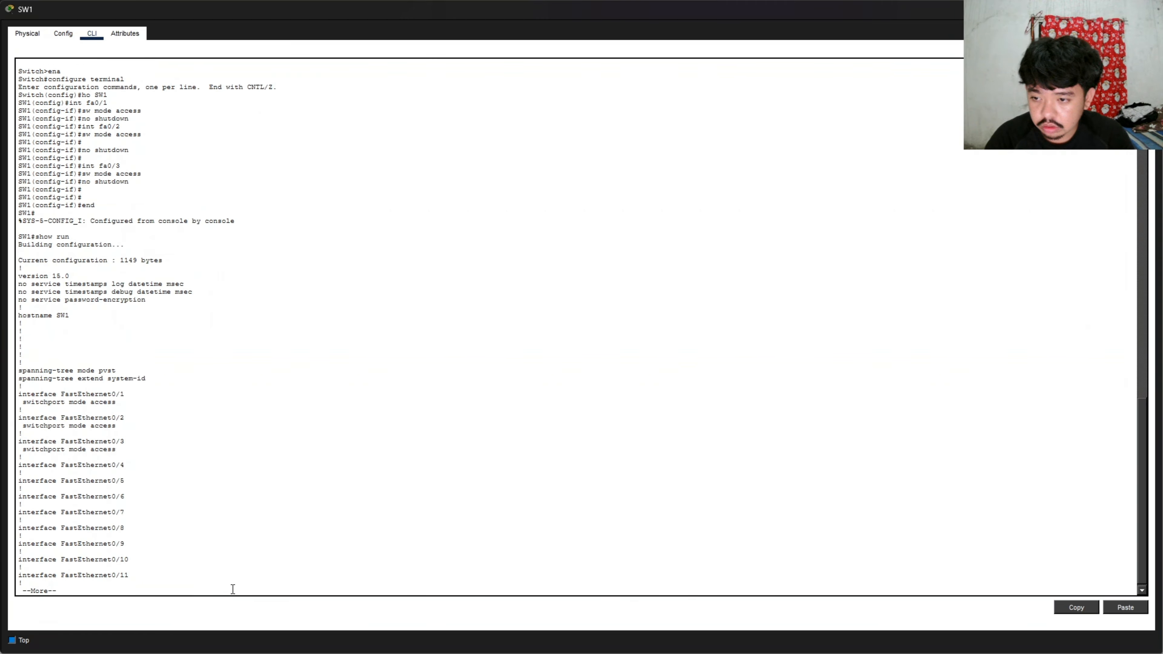
{"action": "left_click_drag", "start_coordinate": [117, 403], "coordinate": [77, 428]}
{"action": "left_click_drag", "start_coordinate": [117, 449], "coordinate": [74, 450]}
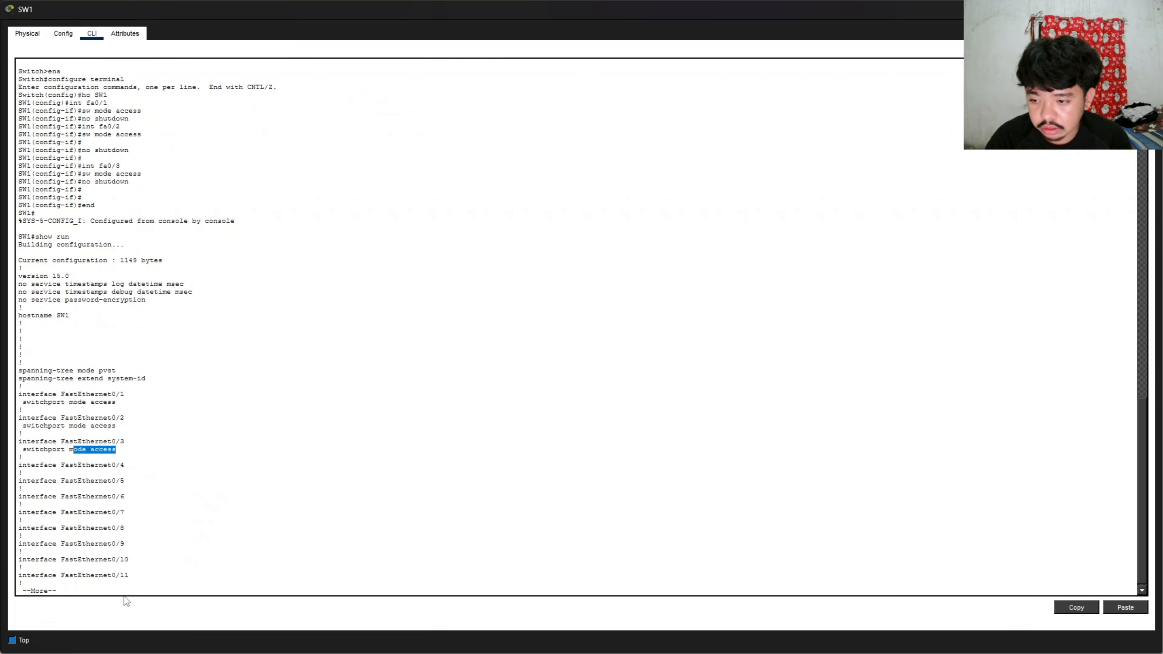
{"action": "key", "text": "space"}
- Set SW1's spanning-tree priority for VLAN 1 to 4096 in global configuration, and save the configuration with wr
{"action": "type", "text": "conf t"}
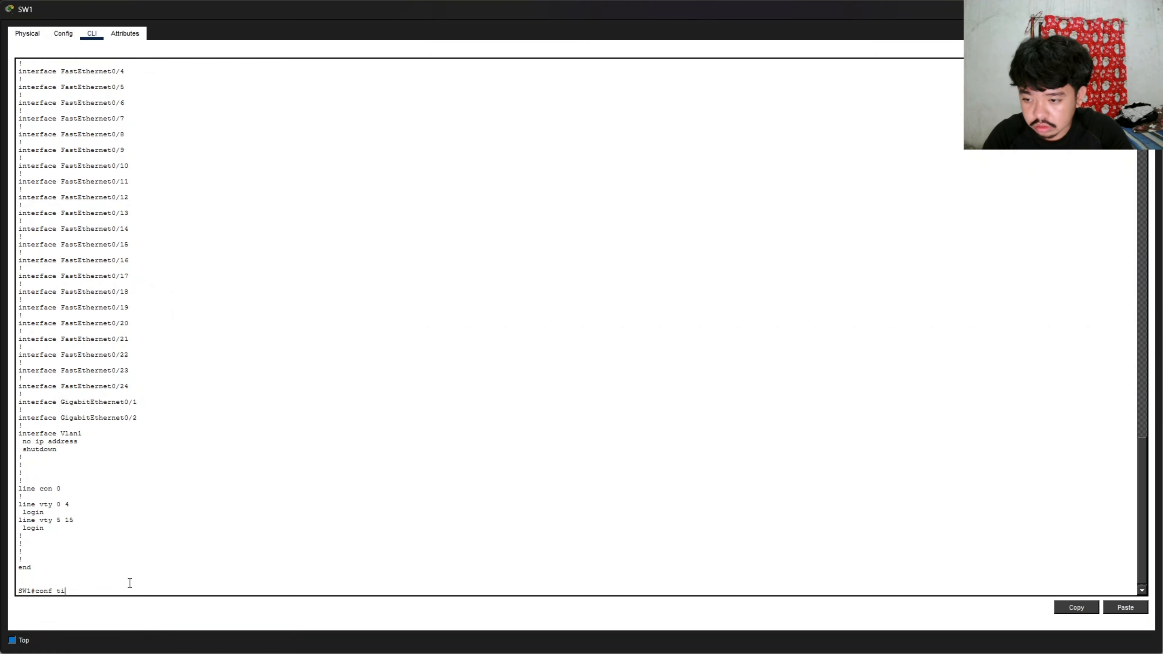
{"action": "key", "text": "Return"}
{"action": "type", "text": "spanning"}
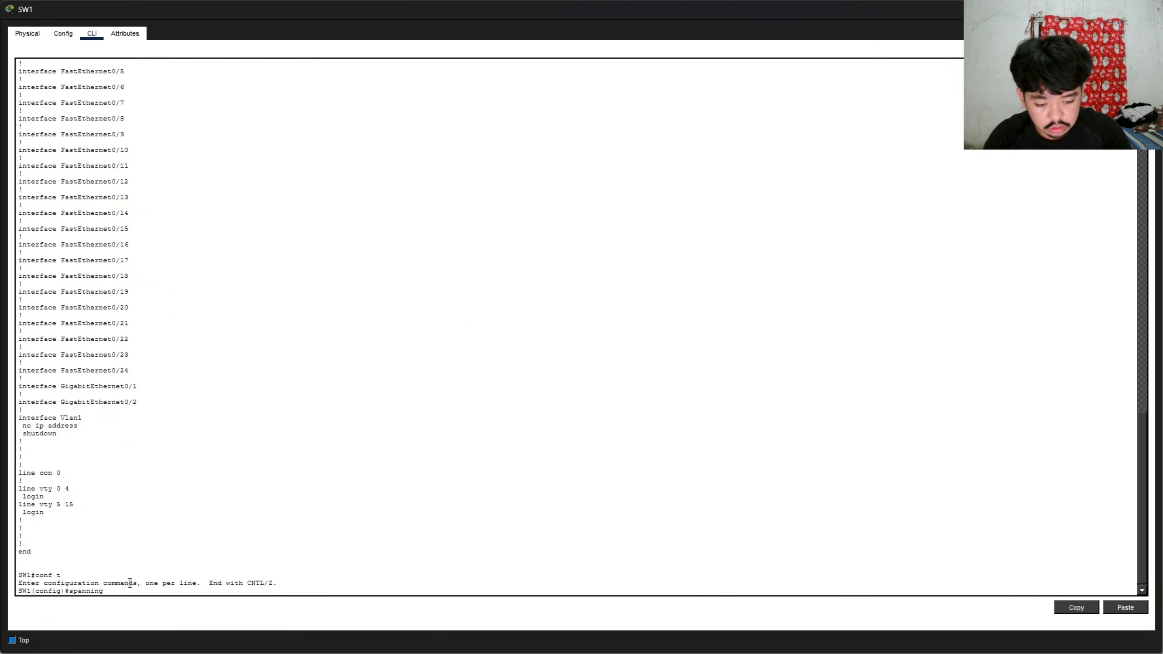
{"action": "type", "text": "-tree vlan 1"}
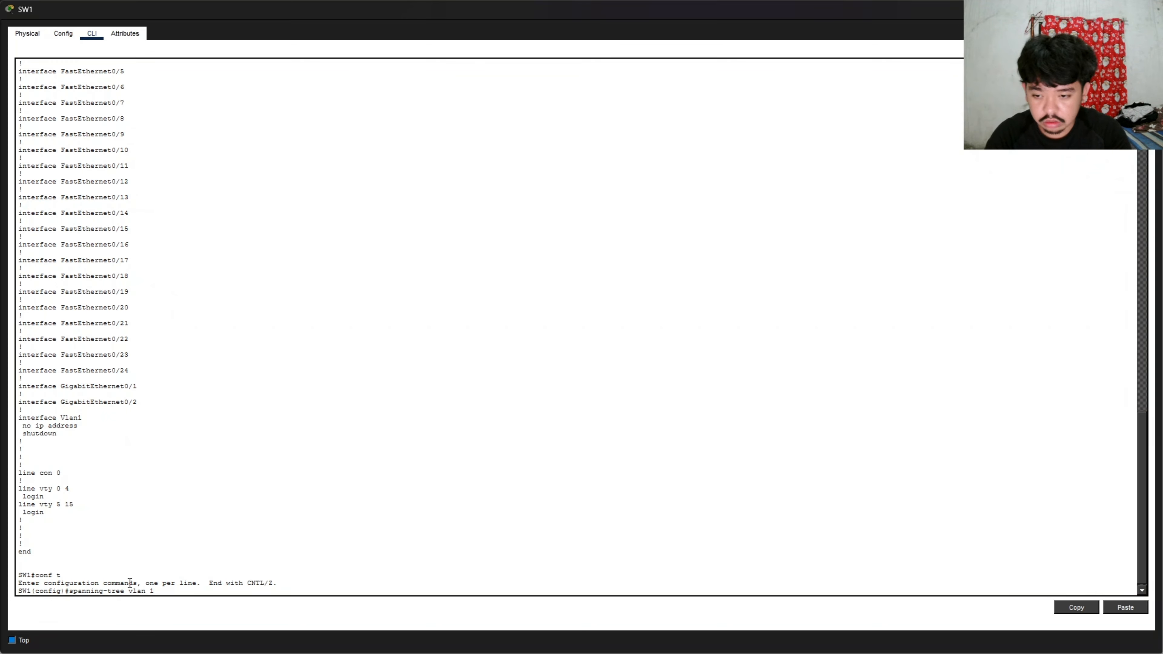
{"action": "type", "text": " priority 4"}
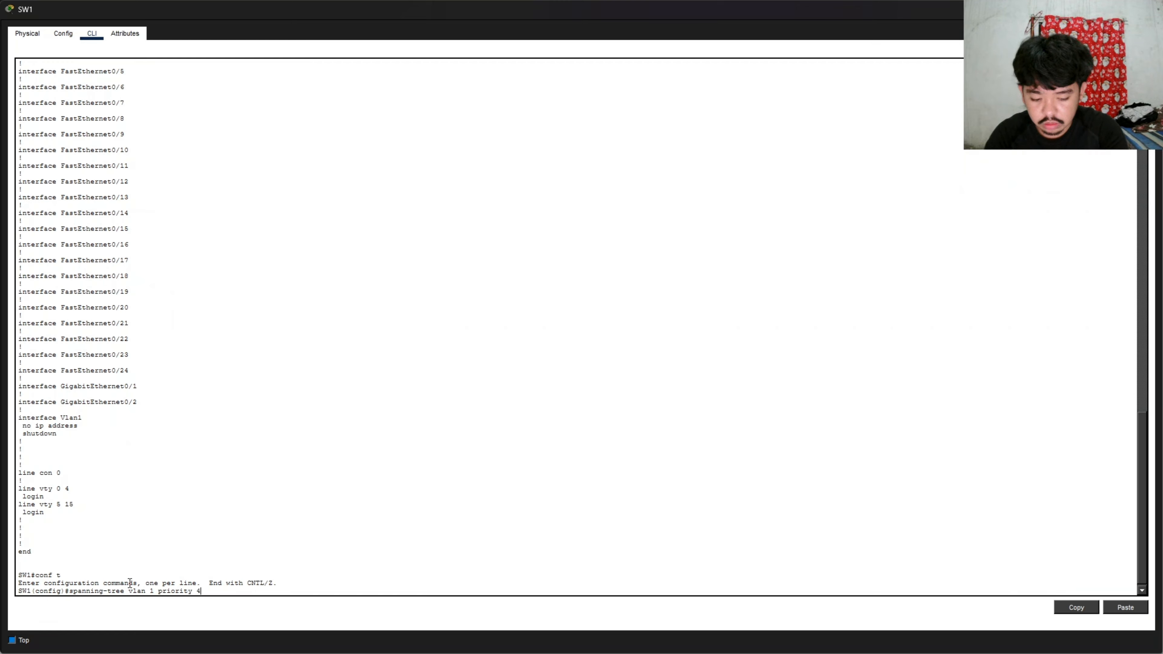
{"action": "type", "text": "096"}
{"action": "key", "text": "Return"}
{"action": "type", "text": "end"}
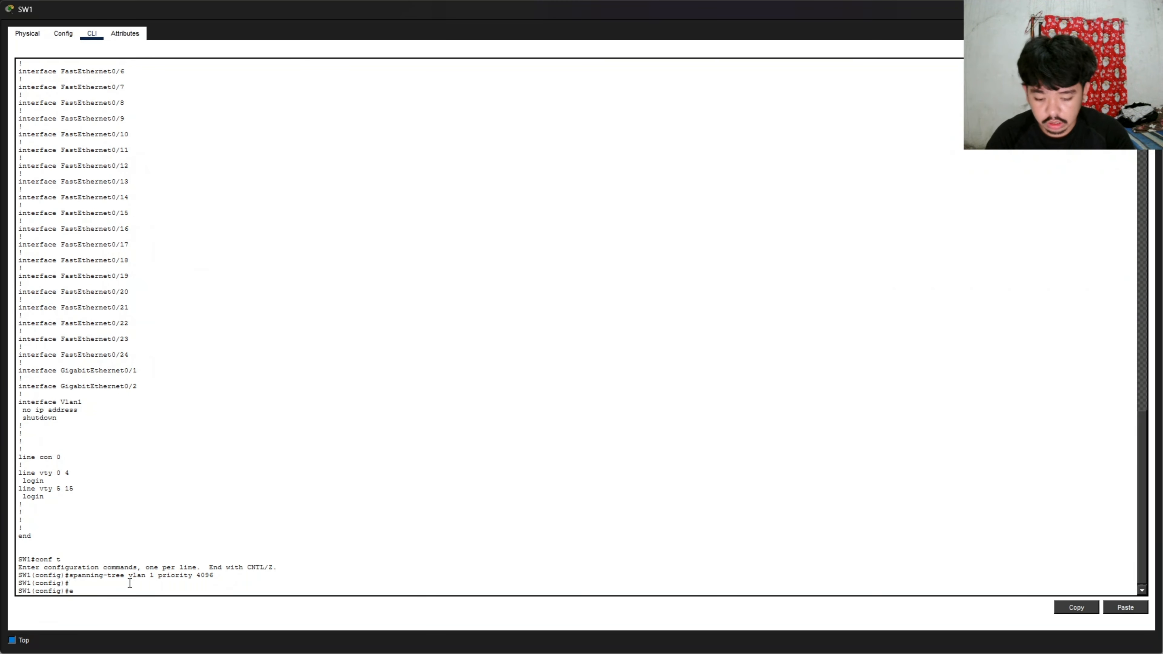
{"action": "key", "text": "Return"}
{"action": "type", "text": "wr"}
{"action": "key", "text": "Return"}
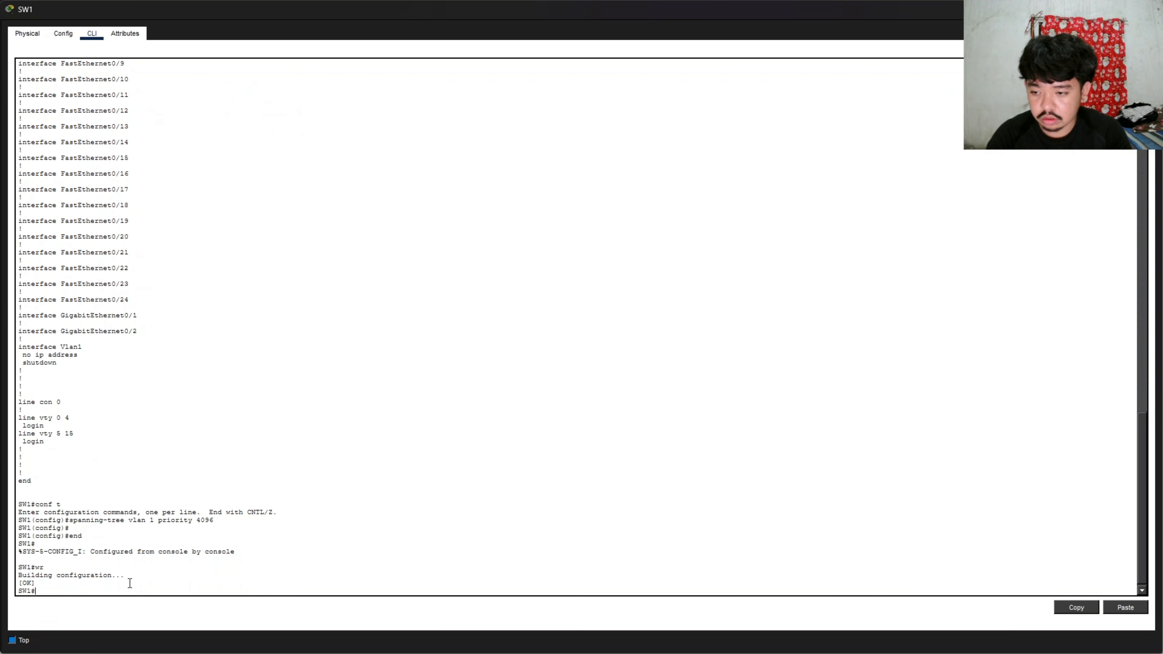
- Show SW1's running configuration again and check the spanning-tree priority line for VLAN 1
{"action": "key", "text": "Return"}
{"action": "key", "text": "Return"}
{"action": "type", "text": "show run"}
{"action": "key", "text": "Return"}
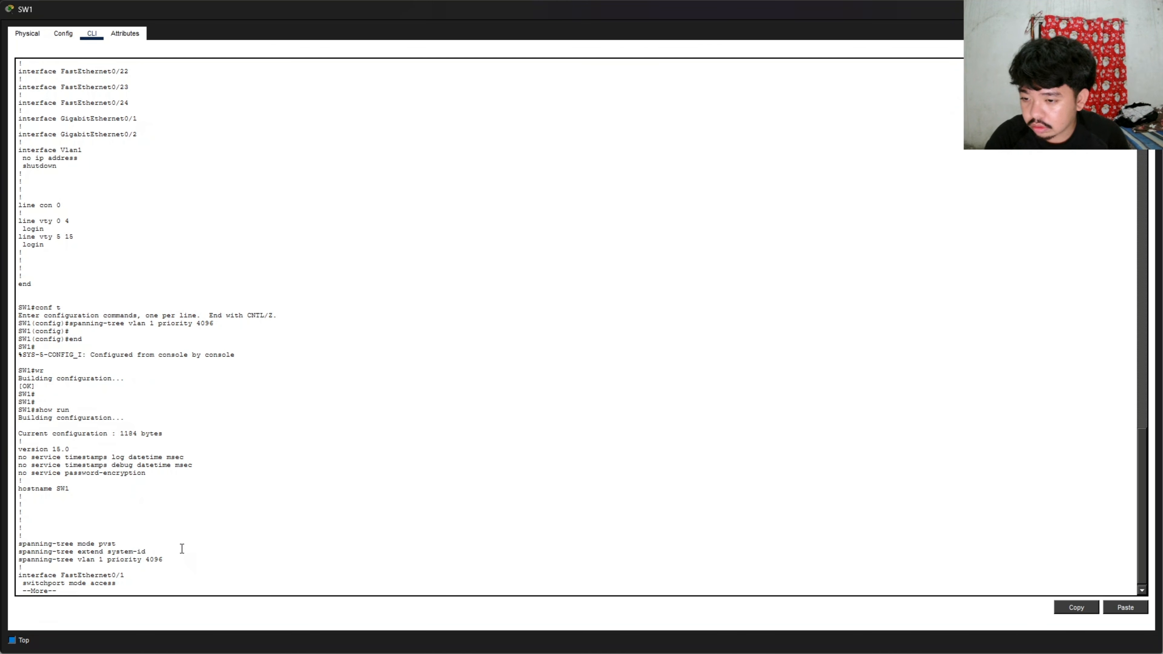
{"action": "left_click_drag", "start_coordinate": [170, 559], "coordinate": [19, 560]}
{"action": "left_click", "coordinate": [103, 573]}
{"action": "key", "text": "space"}
{"action": "key", "text": "space"}
{"action": "key", "text": "space"}
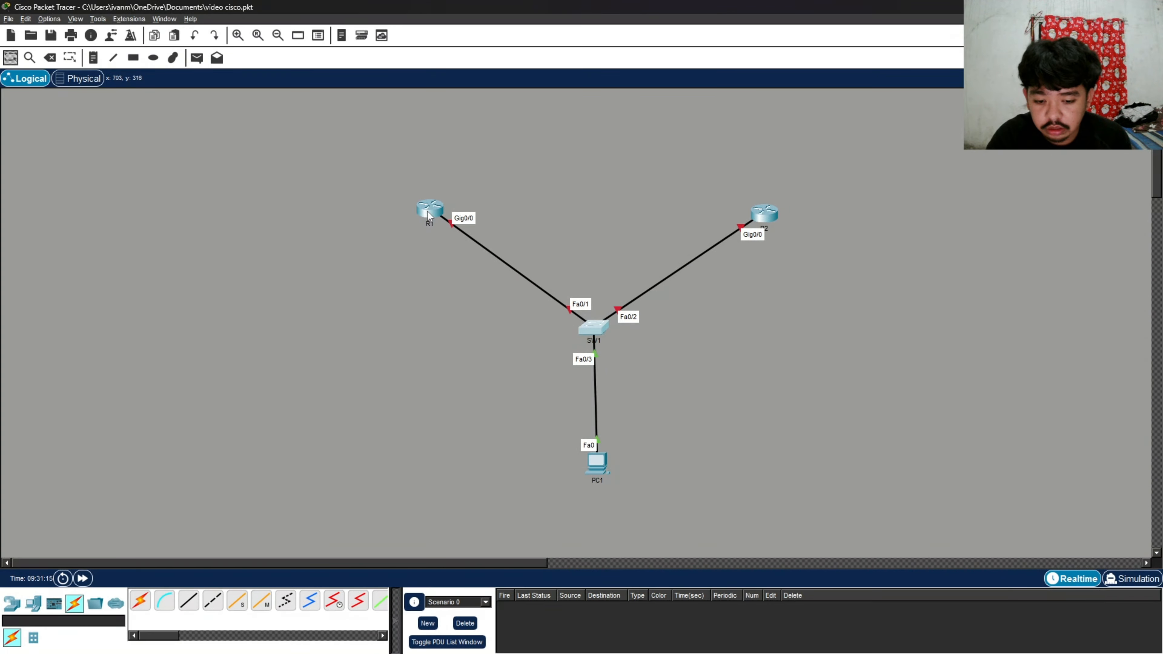
- Open router R1's command line and answer no to the initial configuration dialog
{"action": "left_click", "coordinate": [427, 211]}
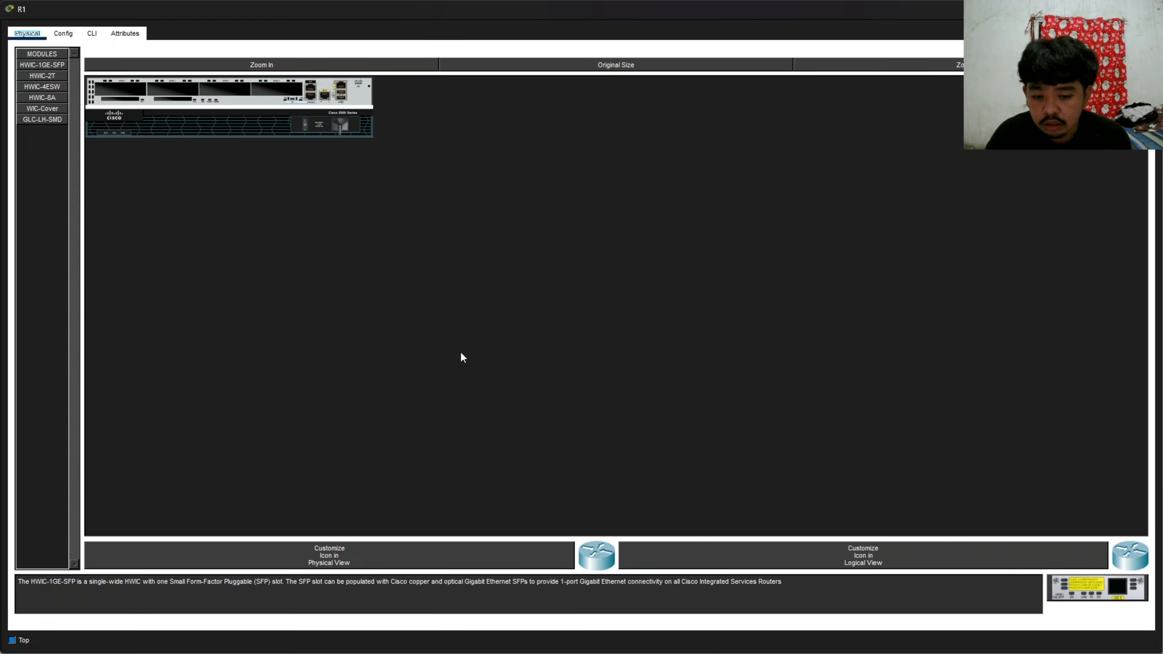
{"action": "left_click", "coordinate": [92, 33]}
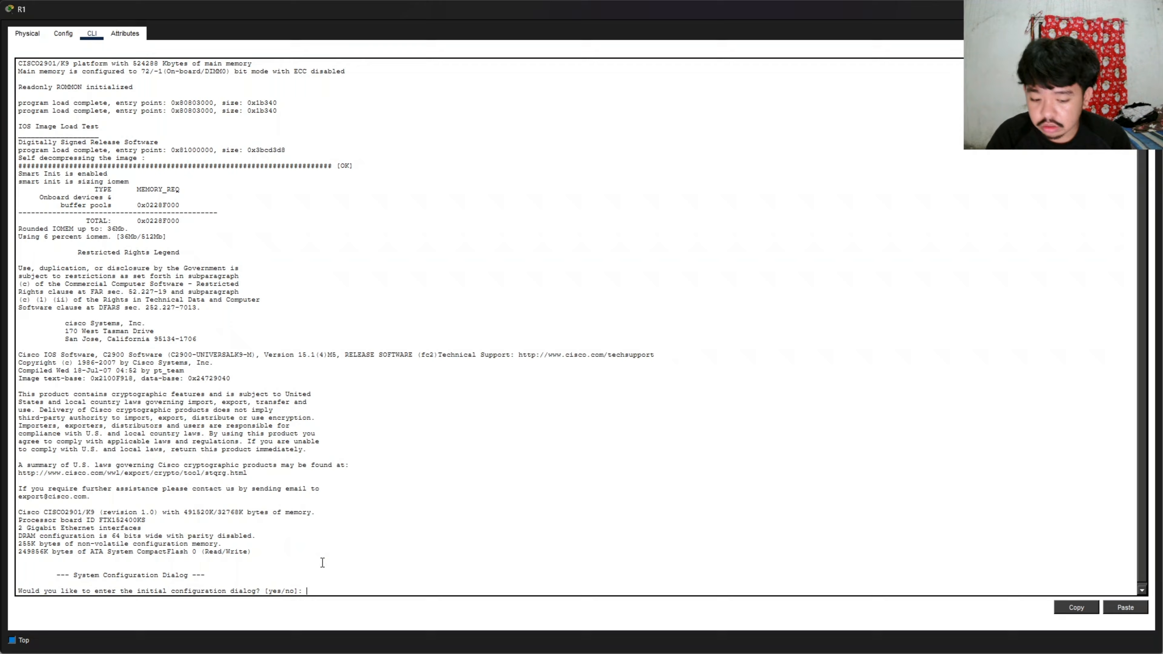
{"action": "type", "text": "no"}
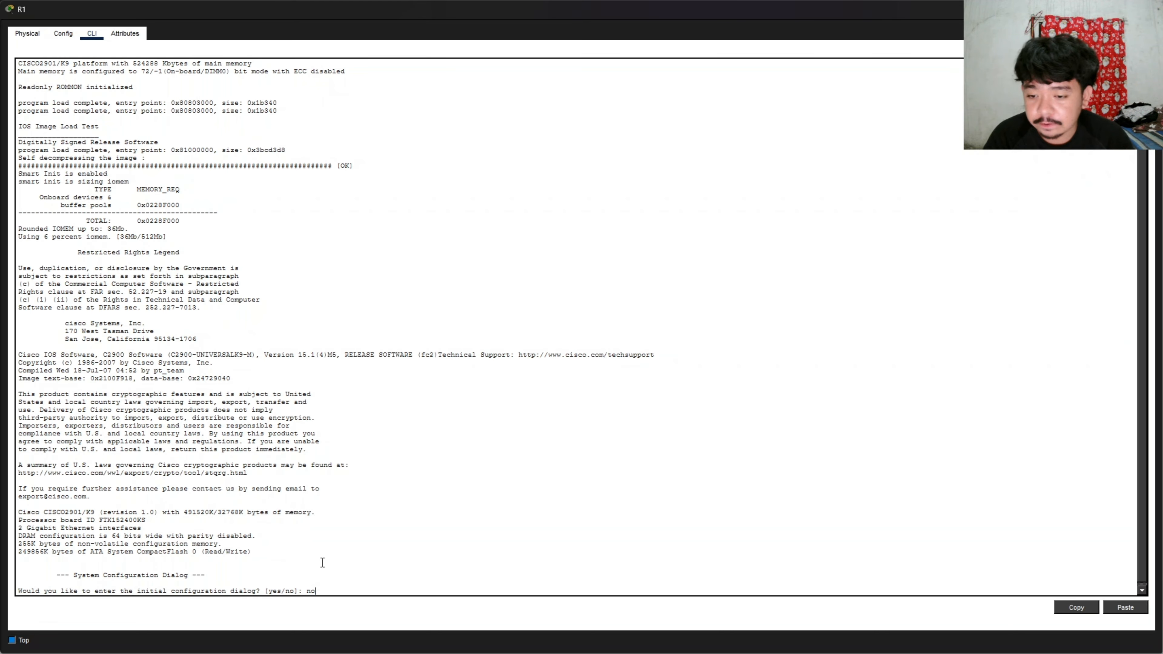
{"action": "key", "text": "Return"}
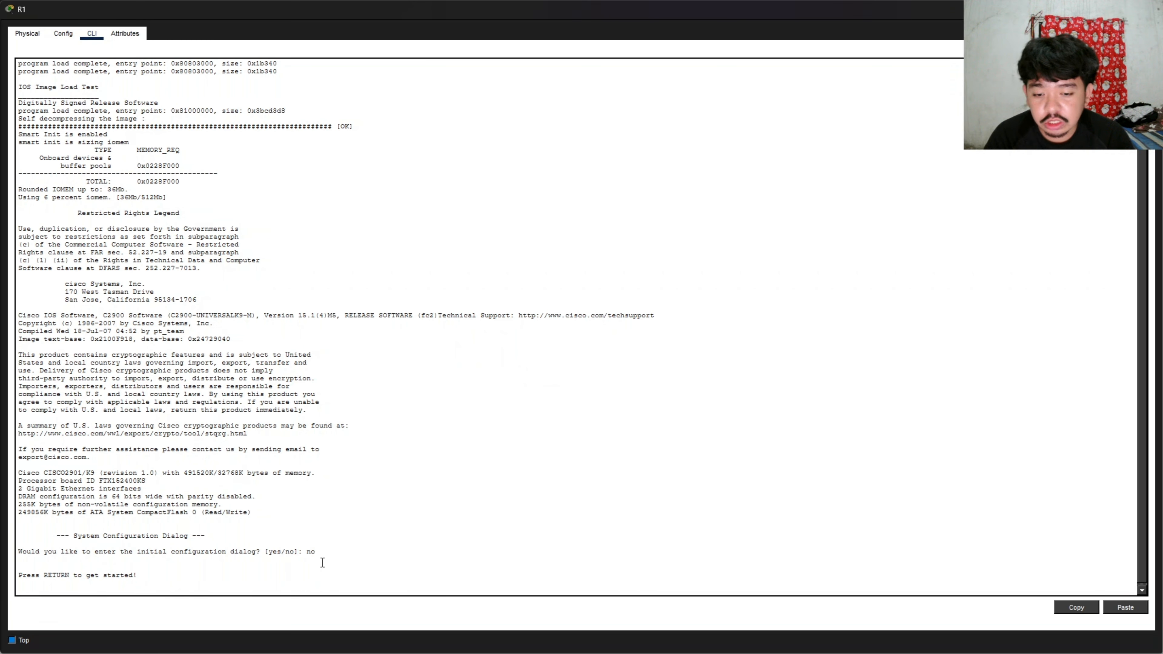
{"action": "key", "text": "Return"}
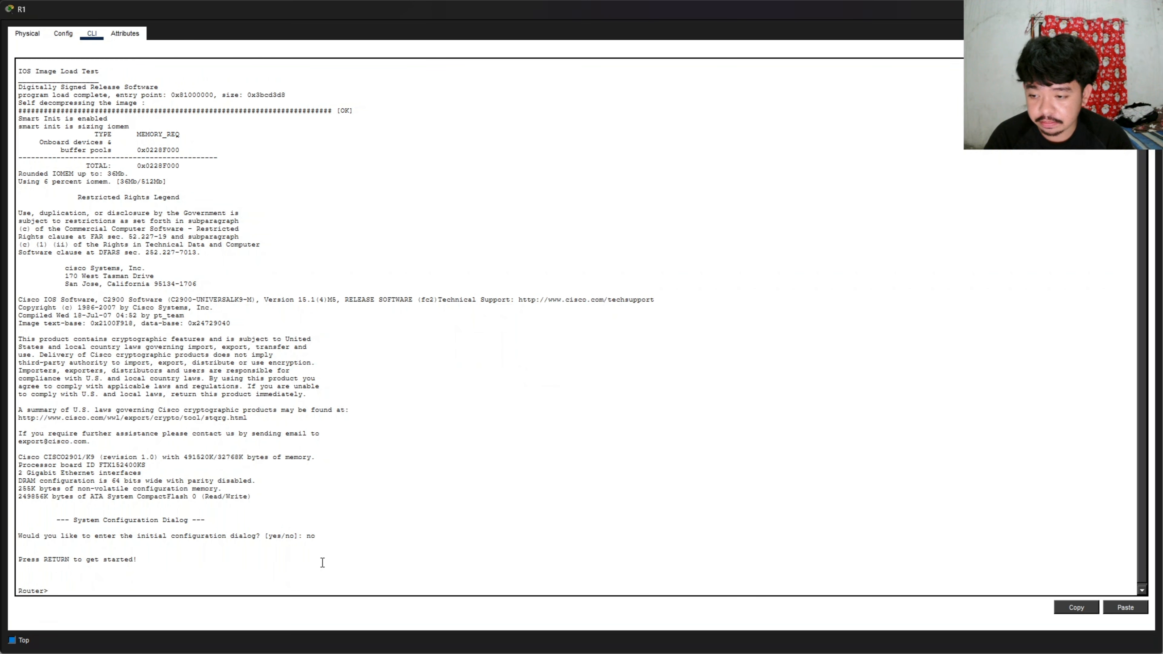
- Enter privileged and global configuration mode on the router, and set its hostname to R1
{"action": "type", "text": "en"}
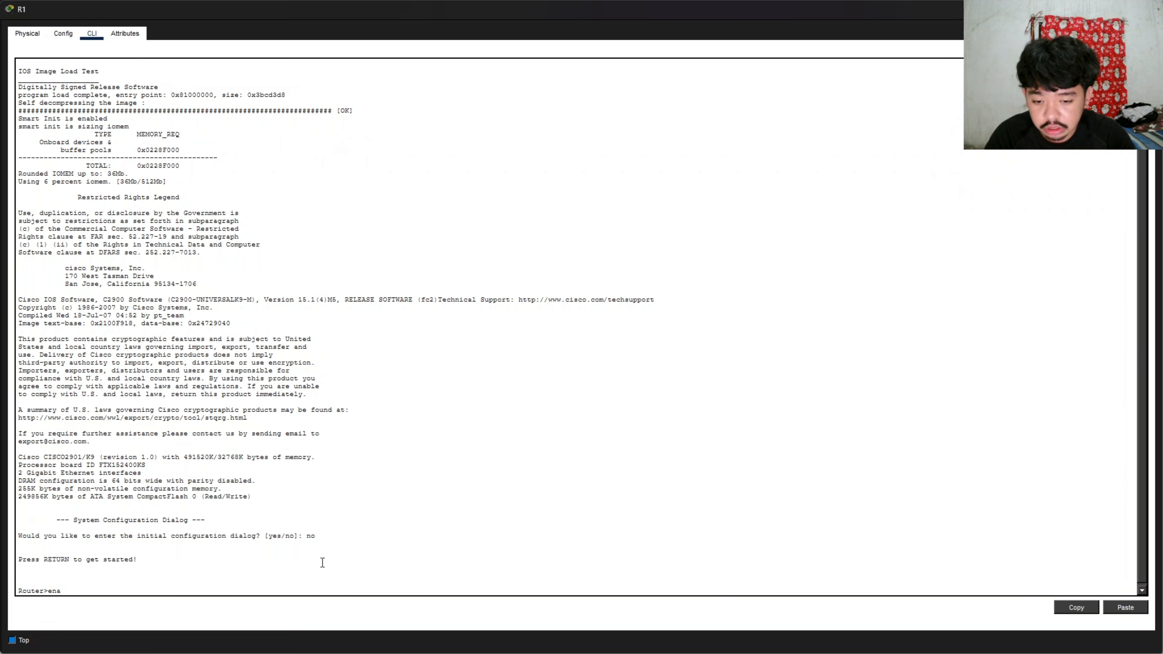
{"action": "type", "text": "a"}
{"action": "key", "text": "Return"}
{"action": "type", "text": "confgure terminal"}
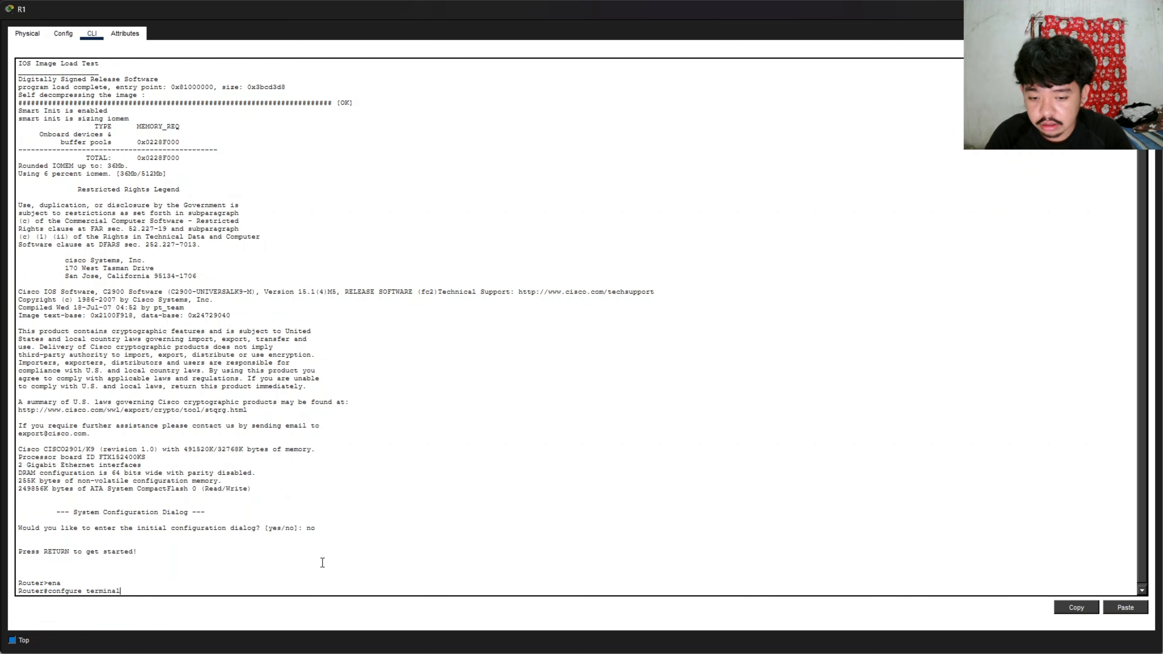
{"action": "key", "text": "Return"}
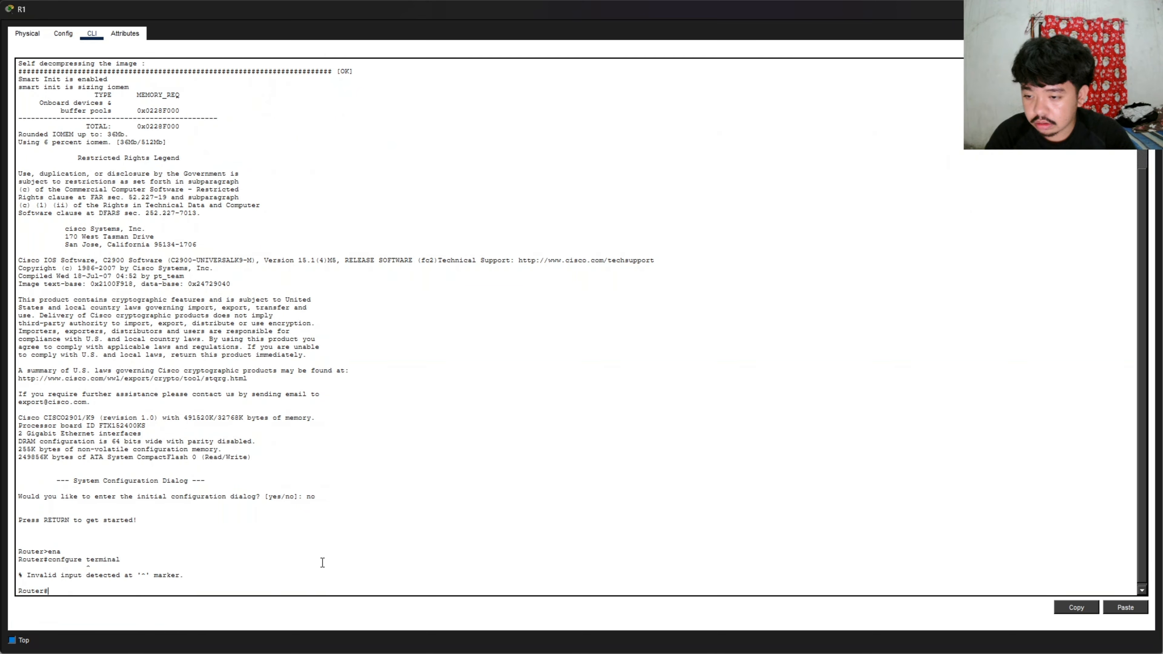
{"action": "type", "text": "conf t"}
{"action": "key", "text": "Return"}
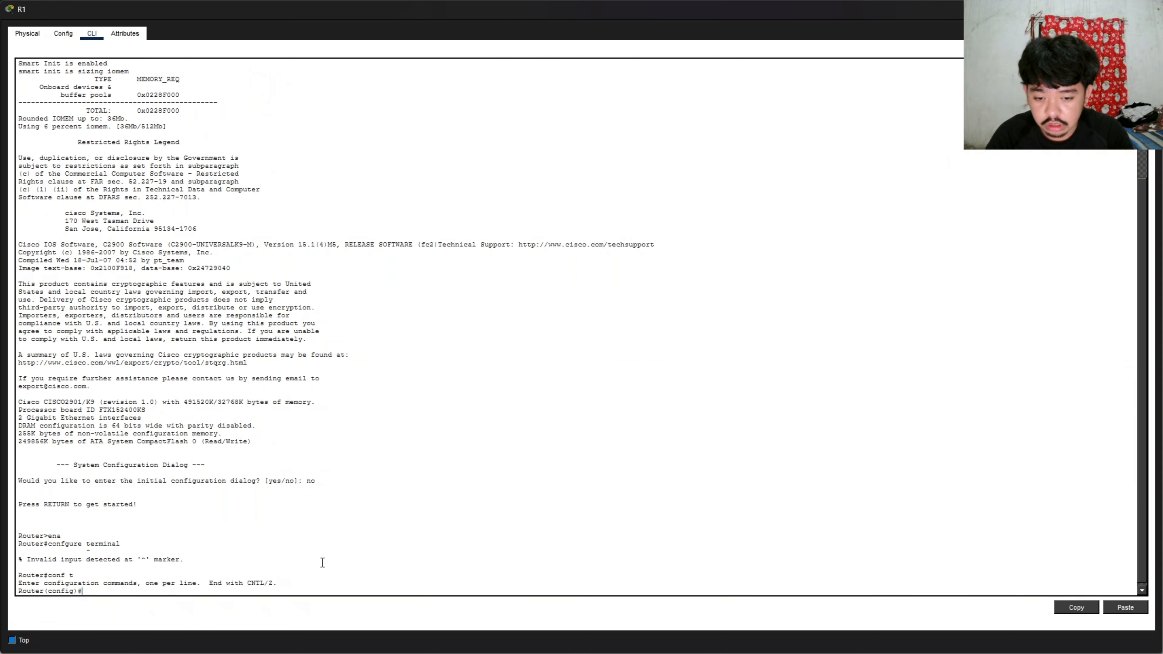
{"action": "type", "text": "ho r1"}
{"action": "key", "text": "BackSpace"}
{"action": "key", "text": "BackSpace"}
{"action": "type", "text": "R"}
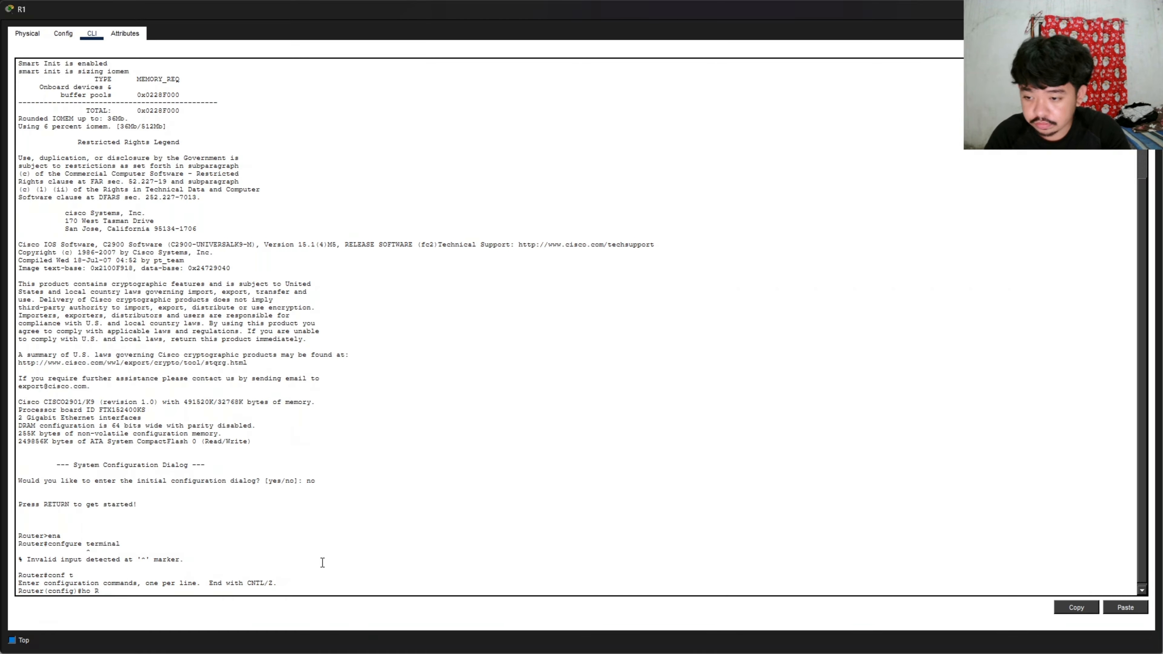
{"action": "type", "text": "1"}
{"action": "key", "text": "Return"}
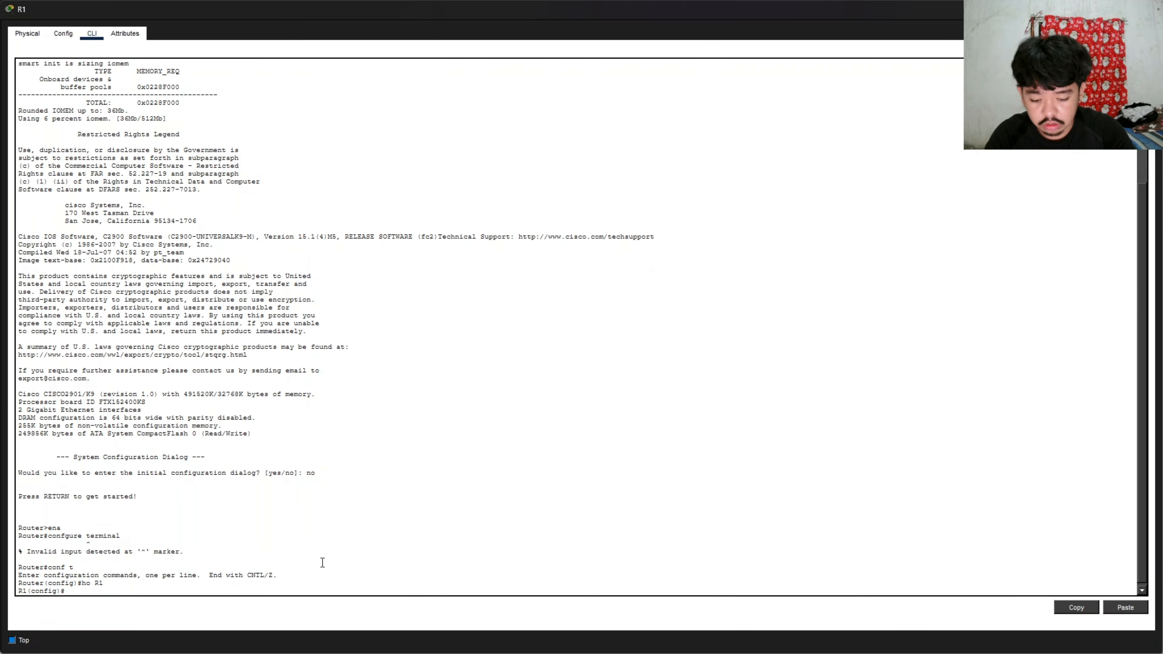
- Assign IP address 192.168.1.2 with mask 255.255.255.0 to R1's interface g0/0 and enable it with no shutdown
{"action": "type", "text": "int g0"}
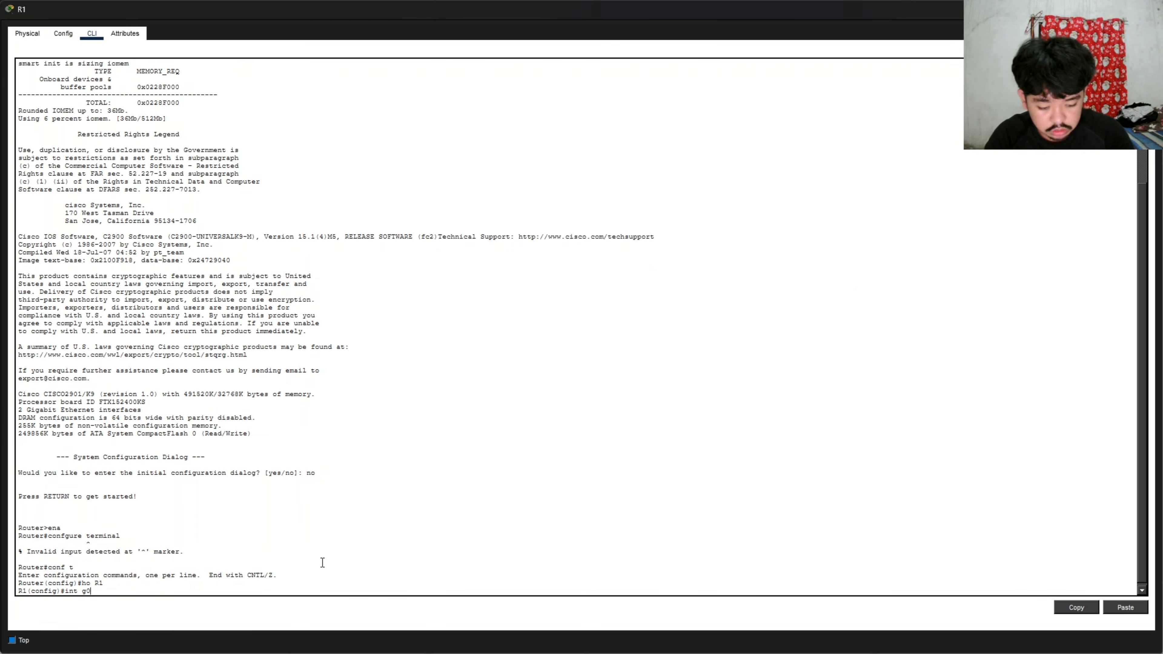
{"action": "type", "text": "/0"}
{"action": "key", "text": "Return"}
{"action": "type", "text": "ip ad"}
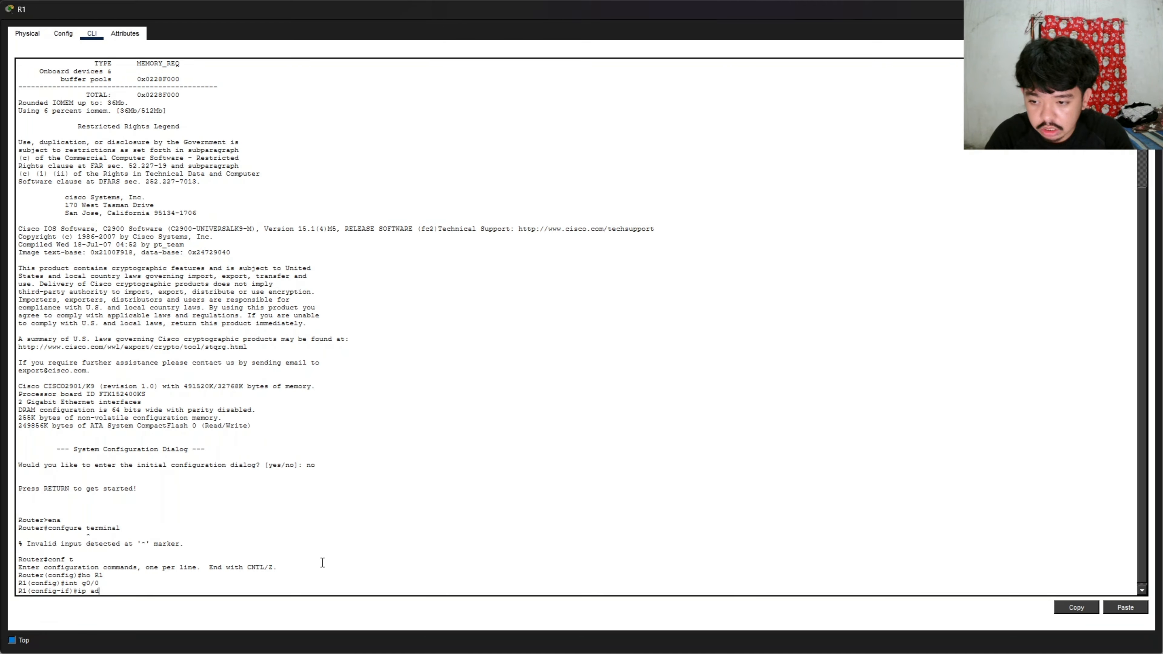
{"action": "type", "text": "dress 192.168.1.2"}
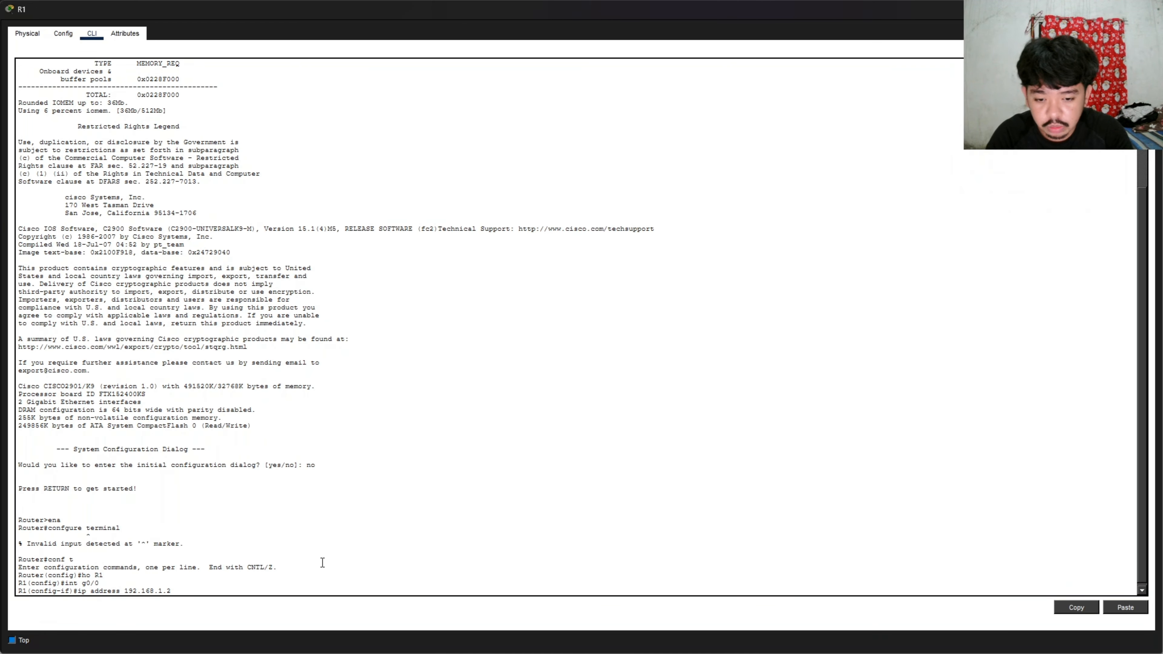
{"action": "type", "text": " 255"}
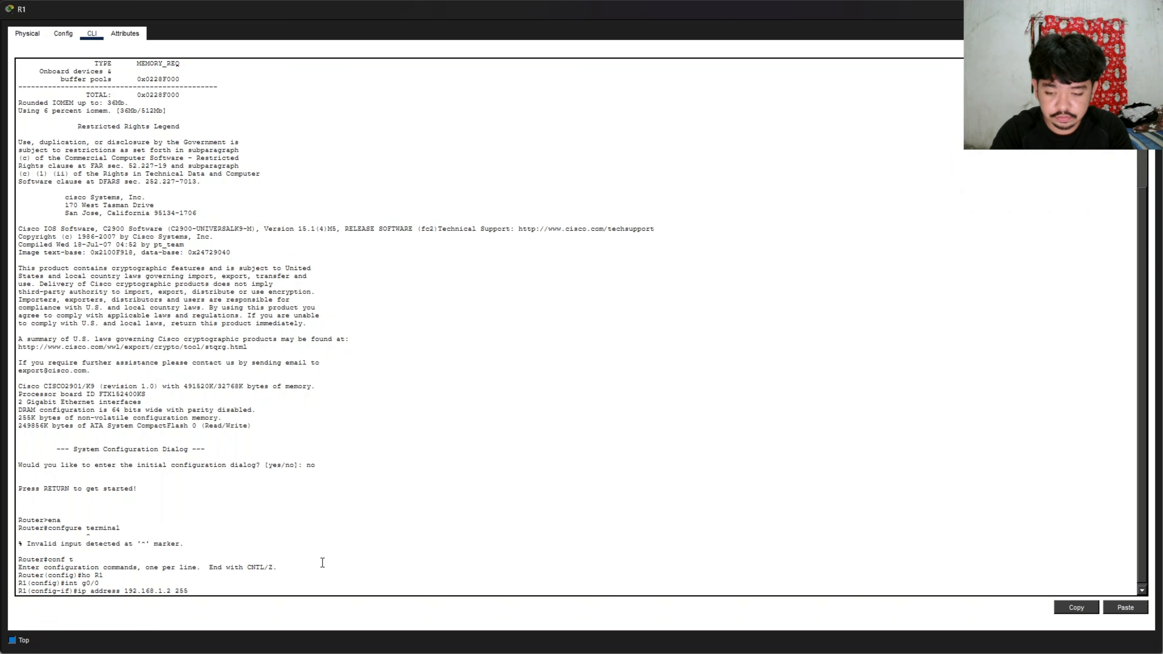
{"action": "type", "text": ".255.255."}
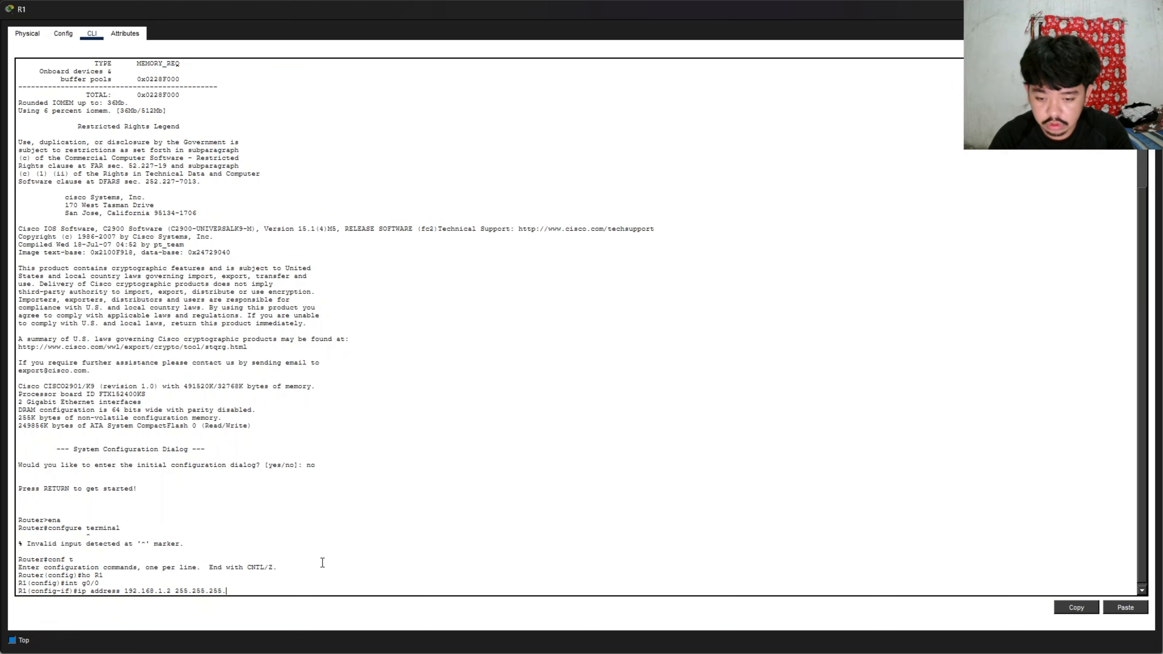
{"action": "type", "text": "0"}
{"action": "key", "text": "Return"}
{"action": "type", "text": "no shutdown"}
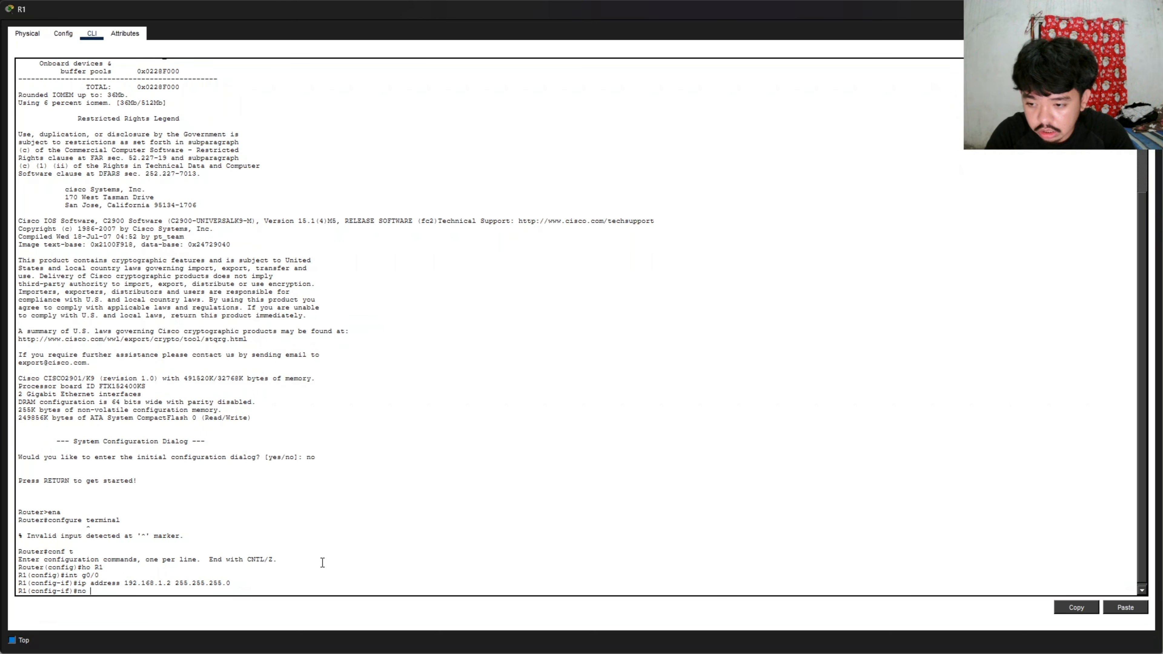
{"action": "key", "text": "Return"}
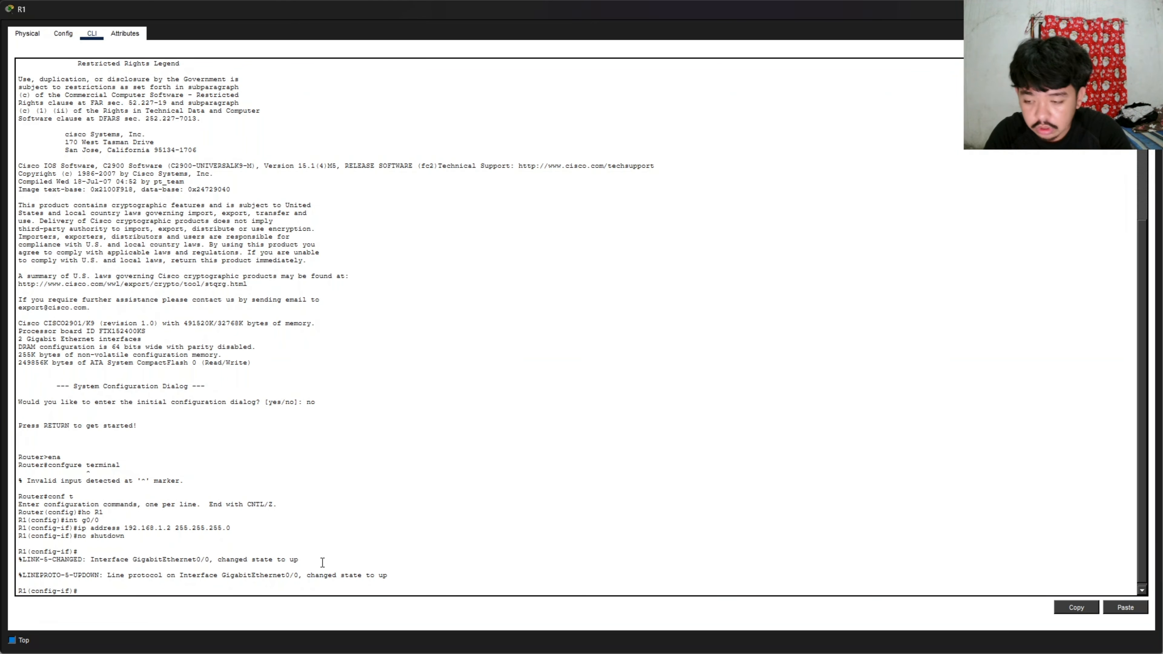
- Configure HSRP group 1 on R1's g0/0 with virtual IP 192.168.1.1 and priority 110
{"action": "type", "text": "standby"}
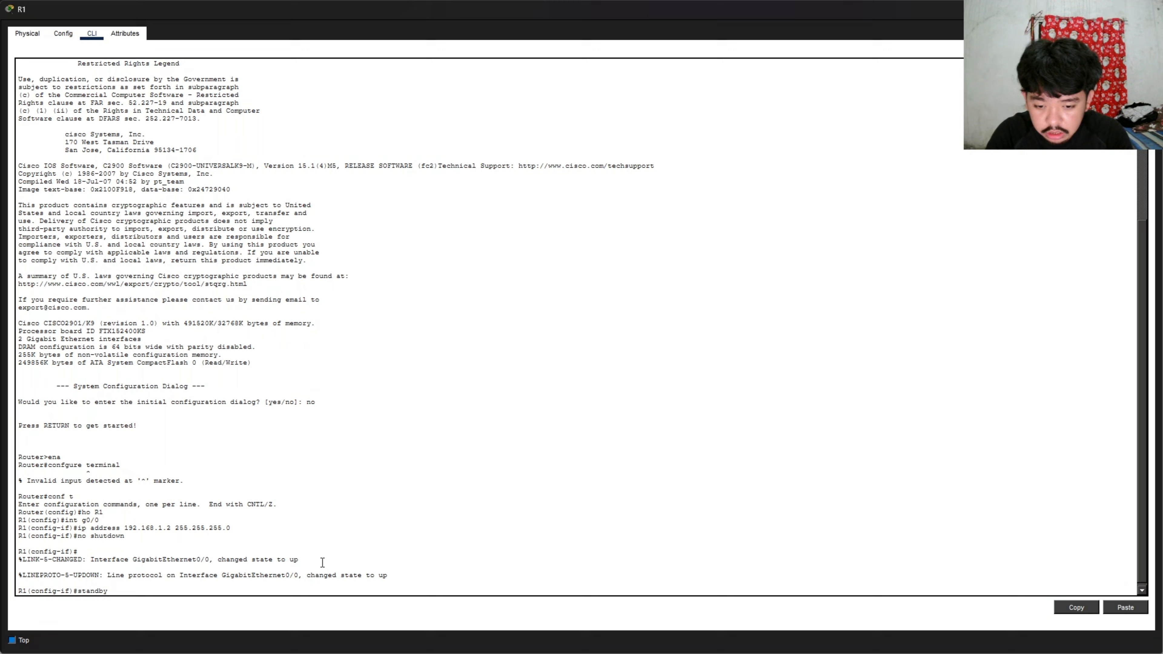
{"action": "type", "text": " 1 ip 192.168.1.1"}
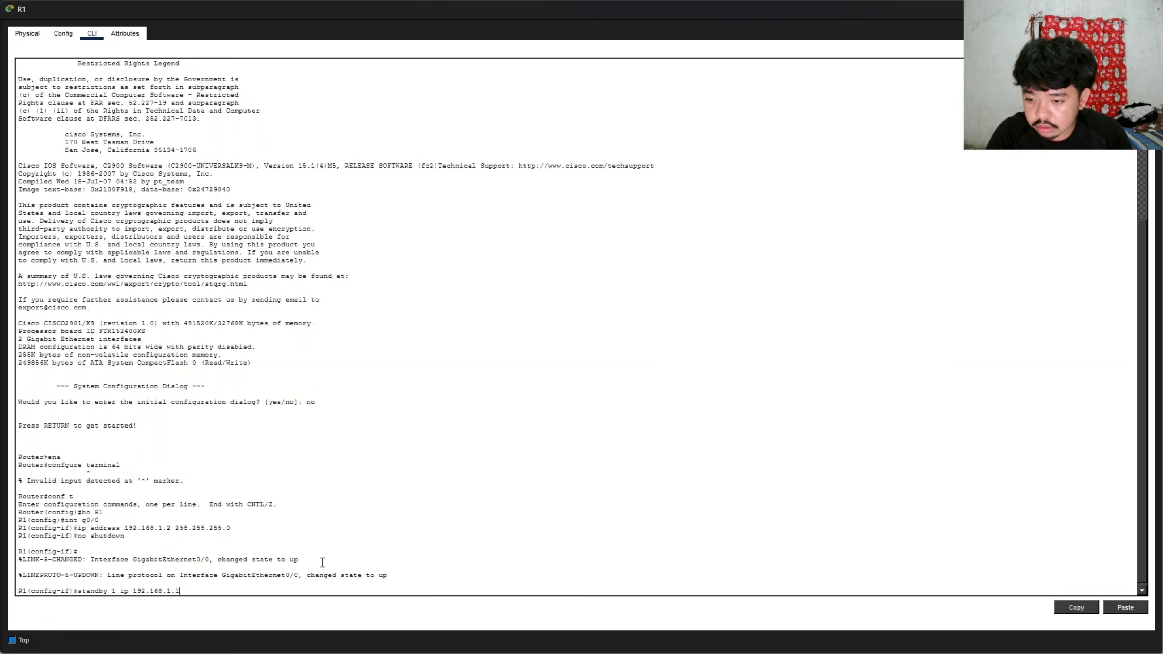
{"action": "key", "text": "Return"}
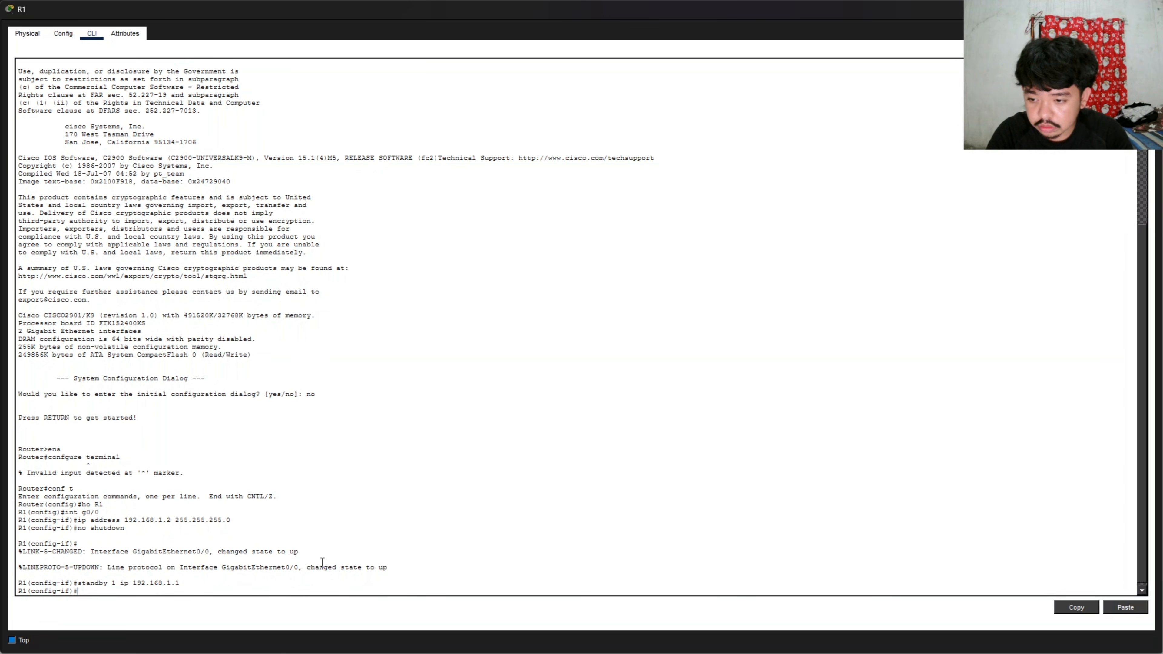
{"action": "type", "text": "standby 1 ip "}
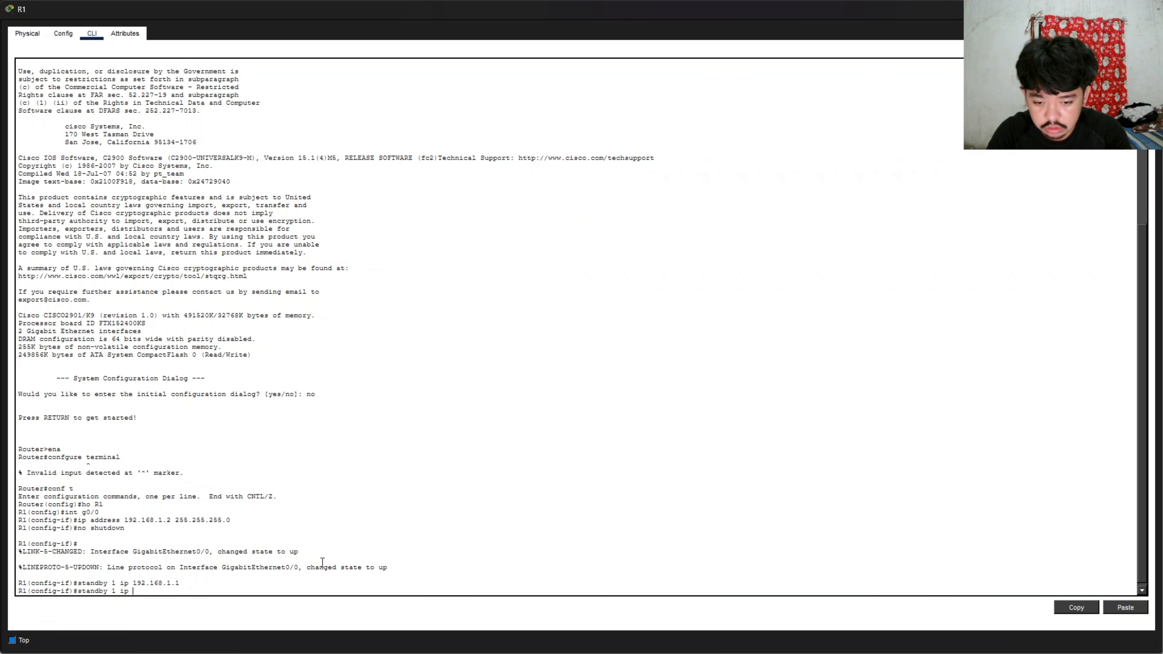
{"action": "type", "text": "priority 110"}
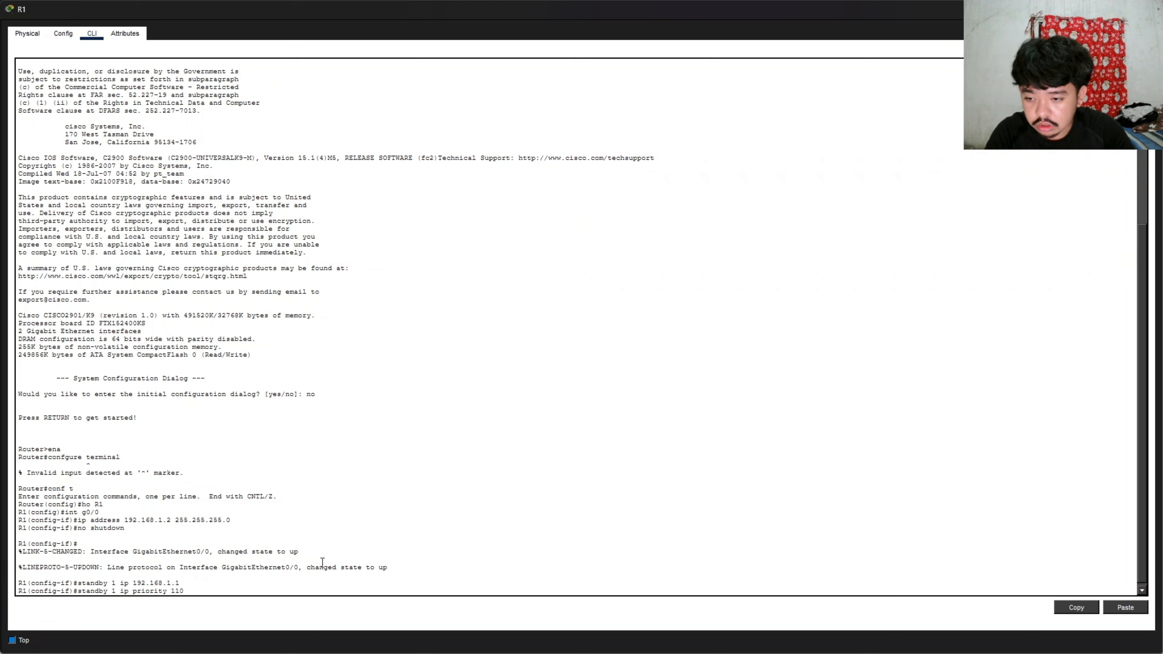
{"action": "key", "text": "BackSpace"}
{"action": "key", "text": "BackSpace"}
{"action": "key", "text": "BackSpace"}
{"action": "key", "text": "Return"}
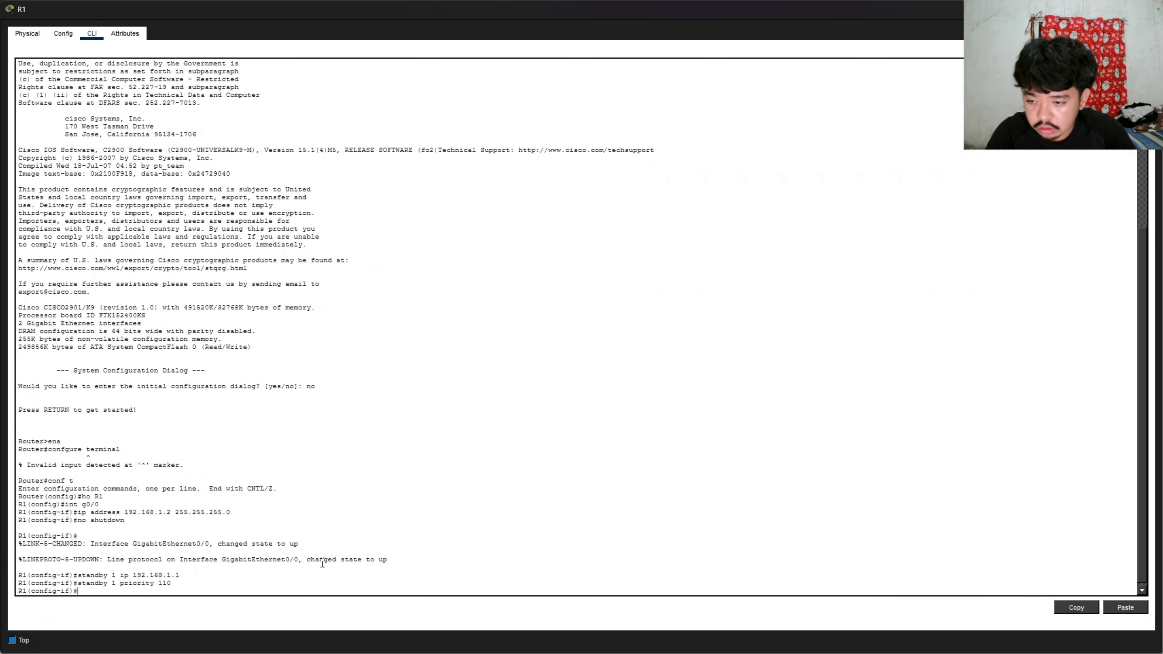
- Enable preemption for standby group 1 on R1's g0/0
{"action": "type", "text": "stan"}
{"action": "key", "text": "Return"}
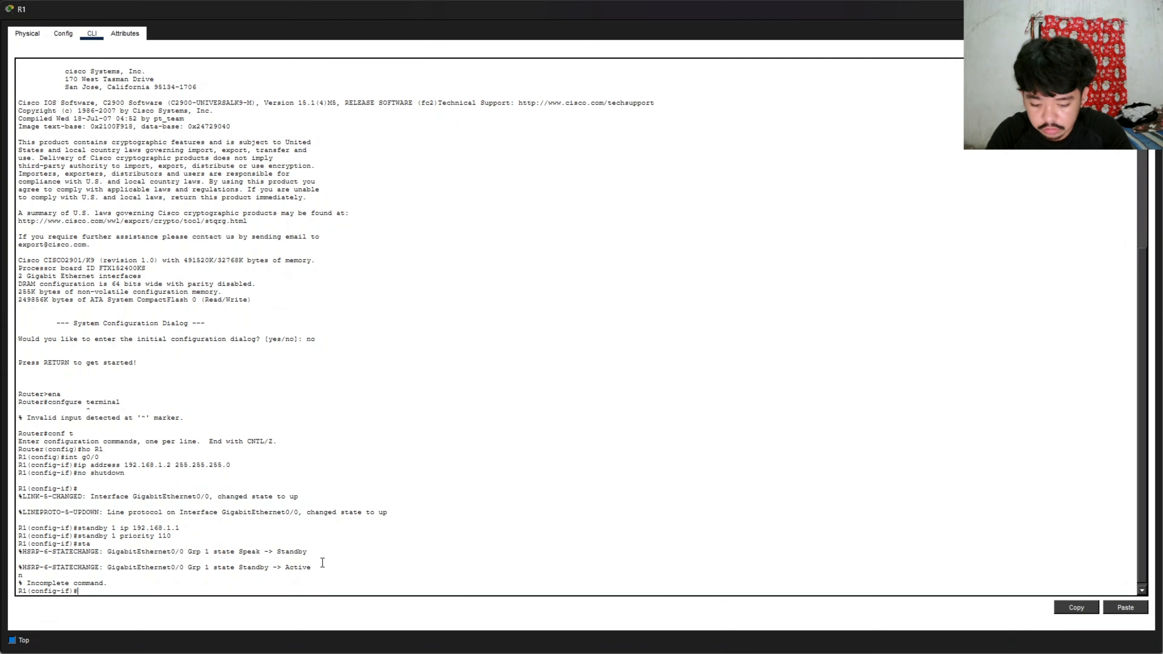
{"action": "type", "text": "standby 1 preemp"}
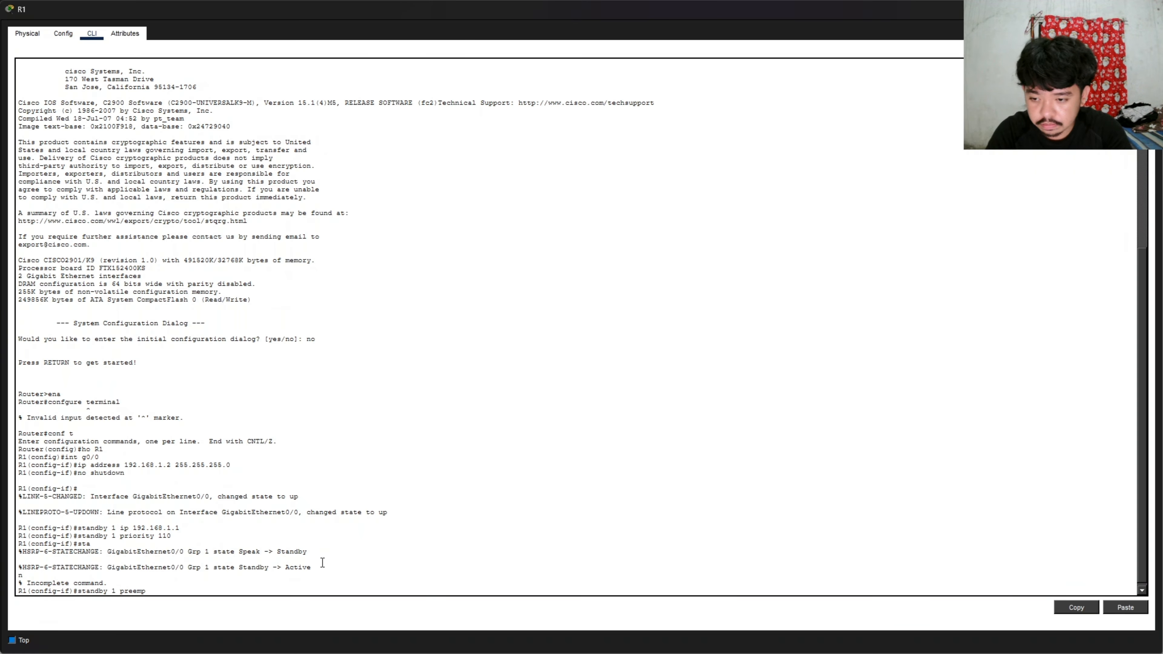
{"action": "type", "text": "t"}
{"action": "key", "text": "Return"}
- Return R1 to privileged mode with end and save the configuration with wr
{"action": "type", "text": "end"}
{"action": "key", "text": "Return"}
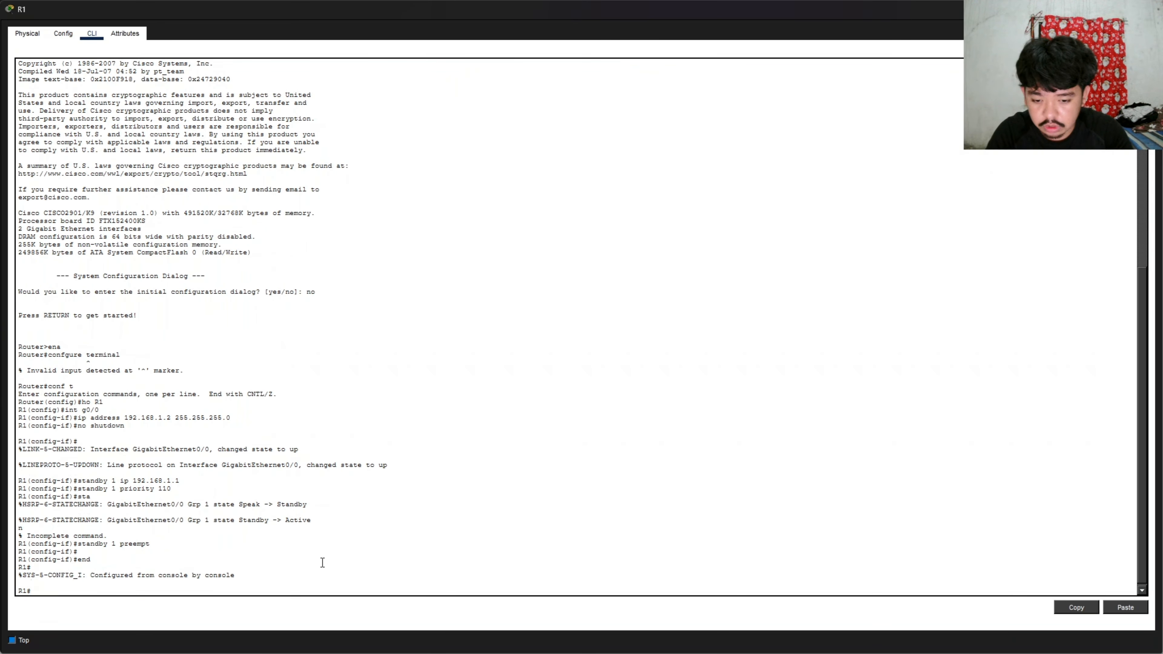
{"action": "type", "text": "wr"}
{"action": "key", "text": "Return"}
{"action": "key", "text": "Return"}
{"action": "key", "text": "Return"}
{"action": "key", "text": "Return"}
{"action": "key", "text": "Return"}
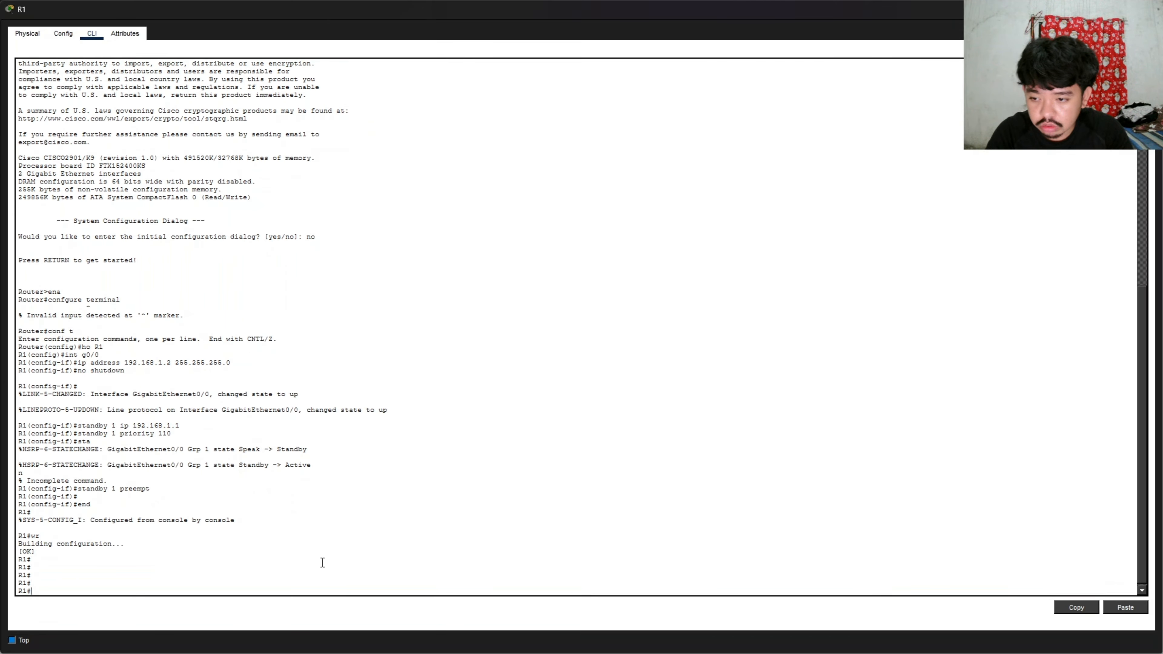
- Show R1's running configuration through to its end and check the address and standby lines under GigabitEthernet0/0
{"action": "type", "text": "show run"}
{"action": "key", "text": "Return"}
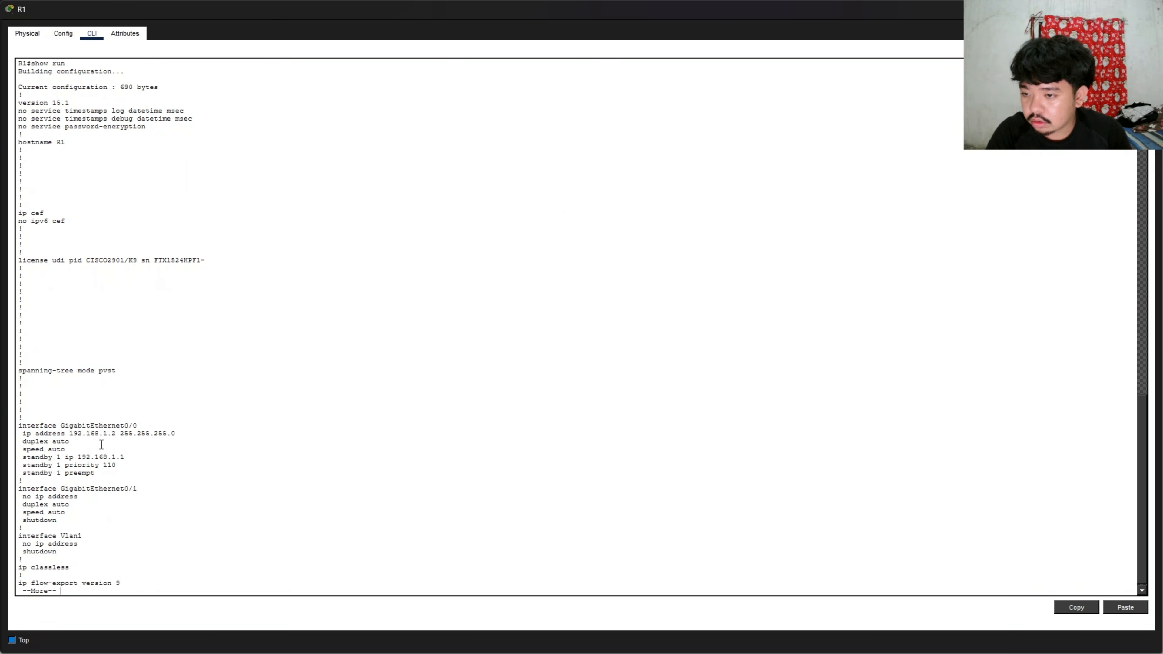
{"action": "key", "text": "space"}
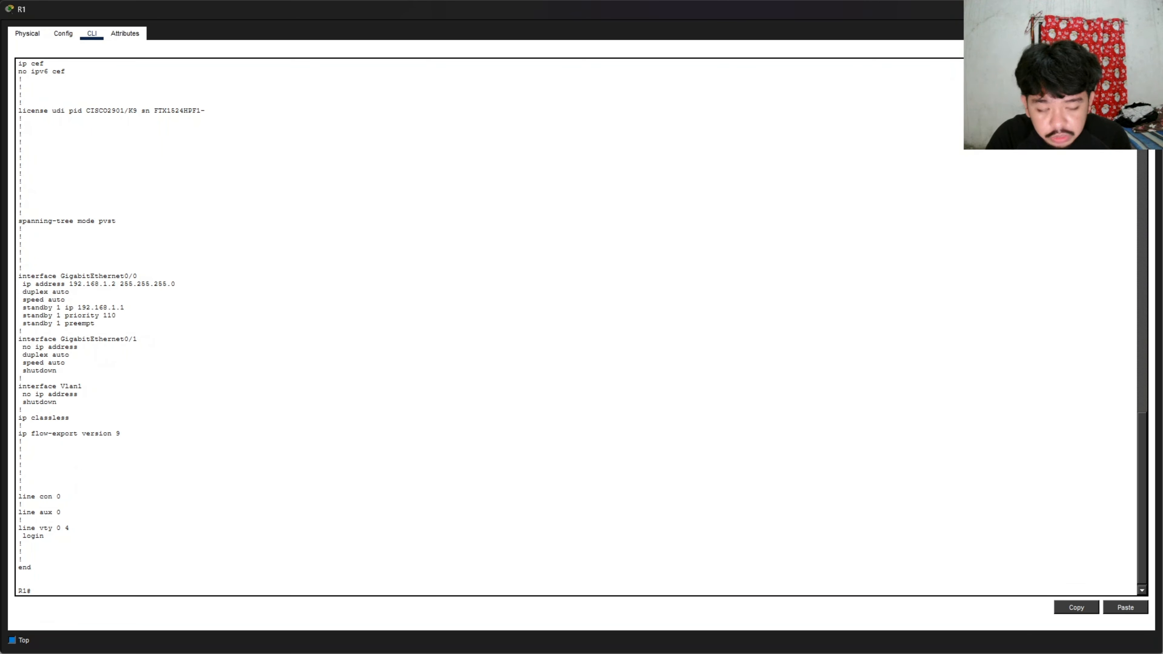
- Close R1's window, open router R2's command line and answer no to the initial configuration dialog
{"action": "left_click", "coordinate": [1149, 8]}
{"action": "left_click", "coordinate": [761, 214]}
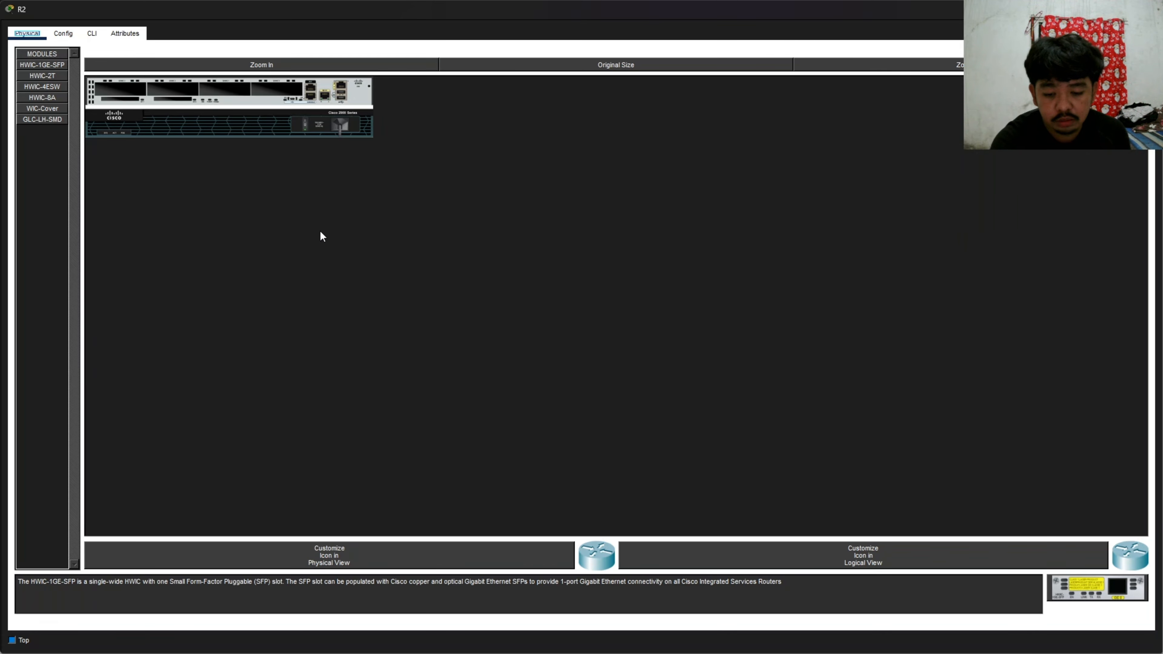
{"action": "left_click", "coordinate": [92, 35]}
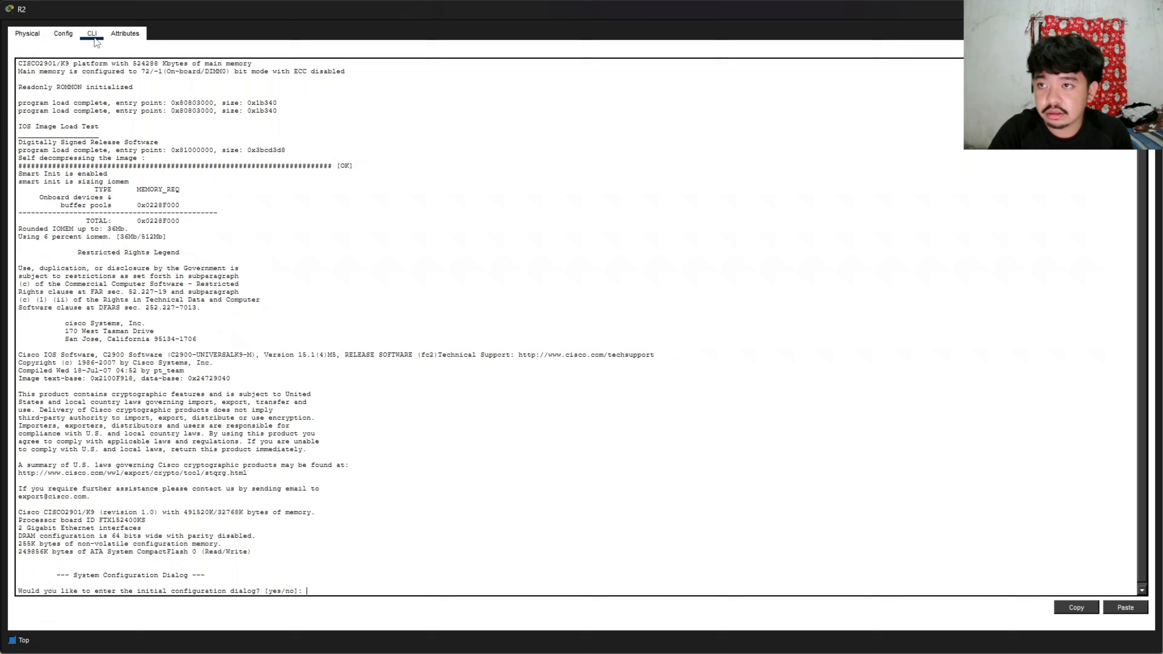
{"action": "type", "text": "no"}
{"action": "key", "text": "Return"}
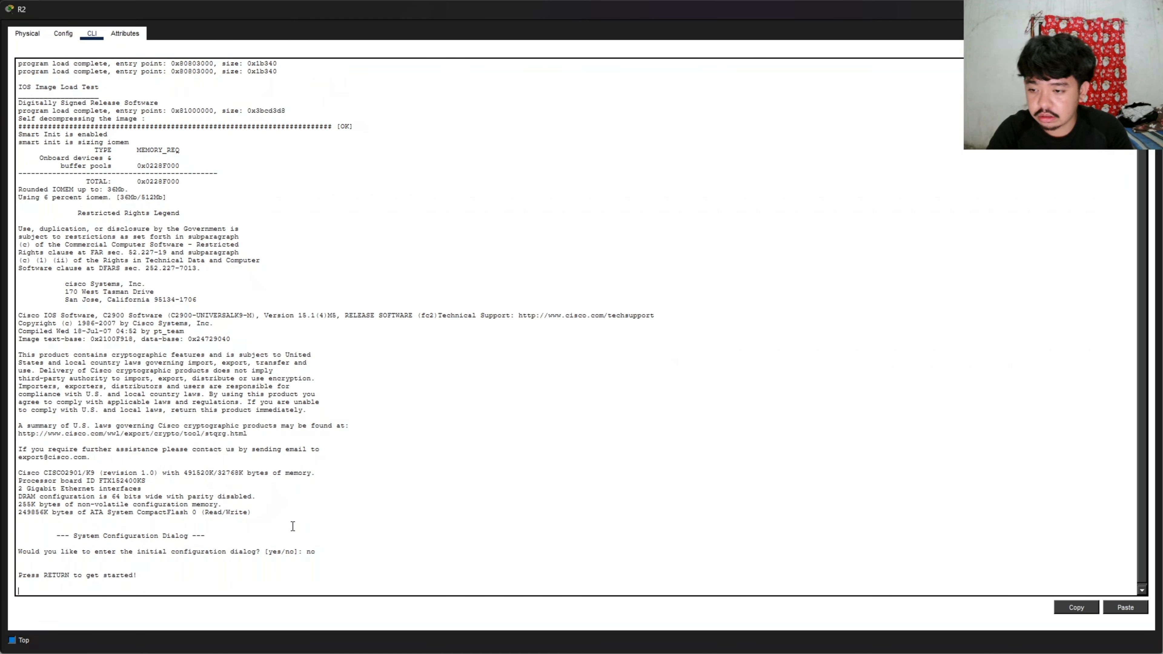
{"action": "key", "text": "Return"}
- Enter privileged and global configuration mode on the second router, and set its hostname to R2
{"action": "type", "text": "ena"}
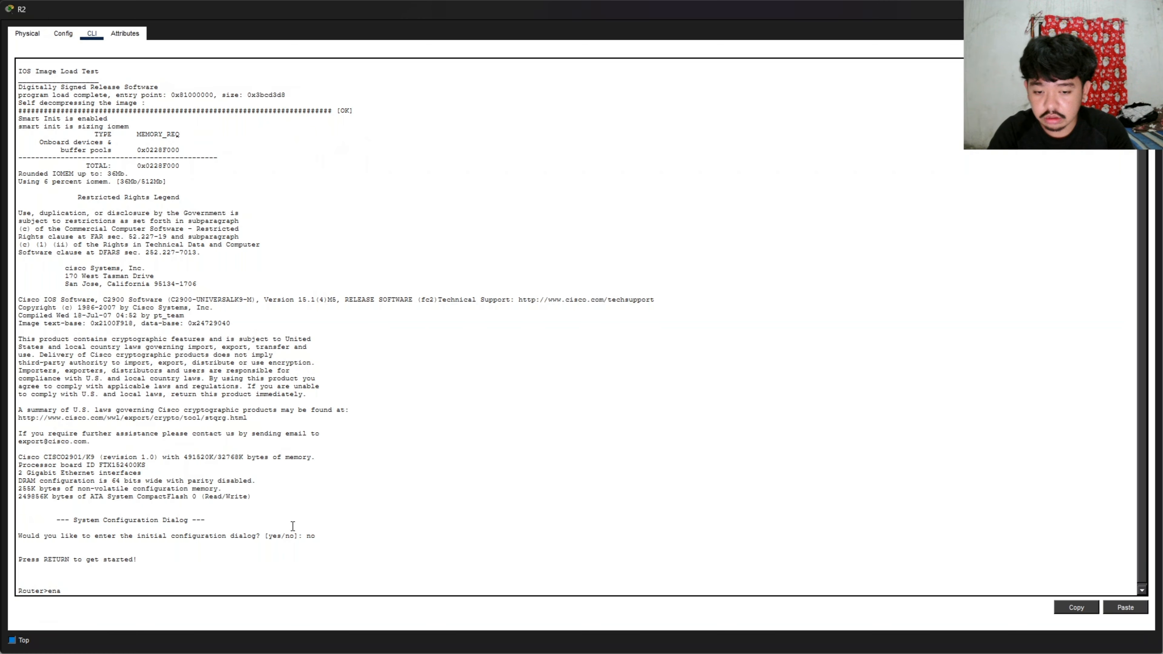
{"action": "key", "text": "Return"}
{"action": "type", "text": "conf t"}
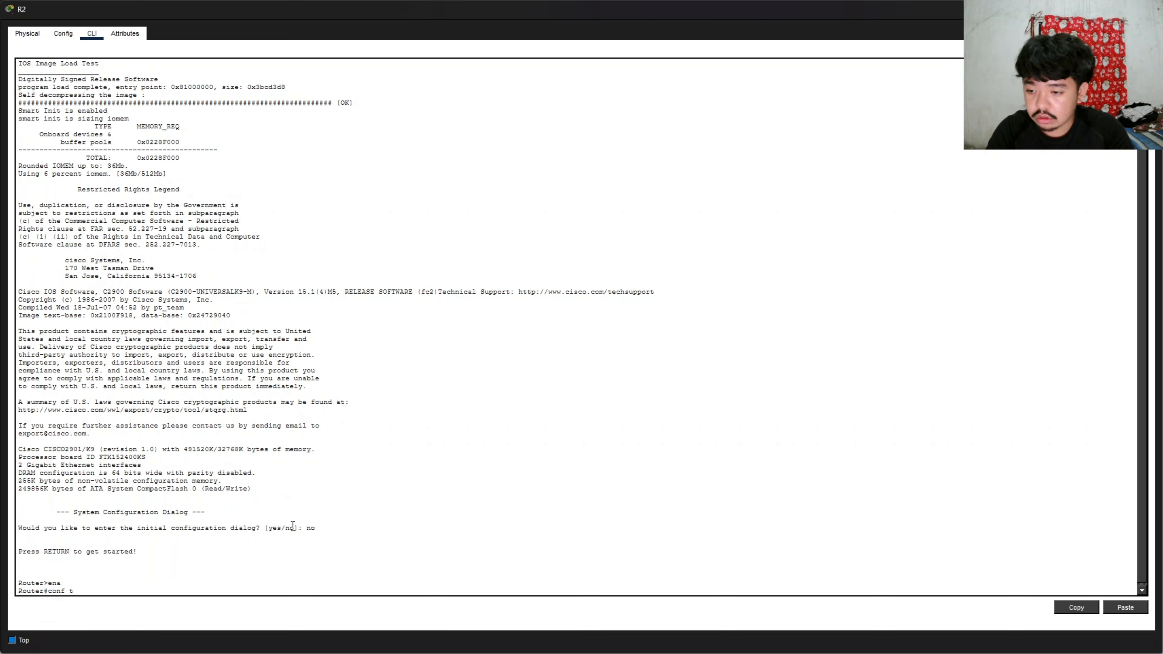
{"action": "key", "text": "Return"}
{"action": "key", "text": "Return"}
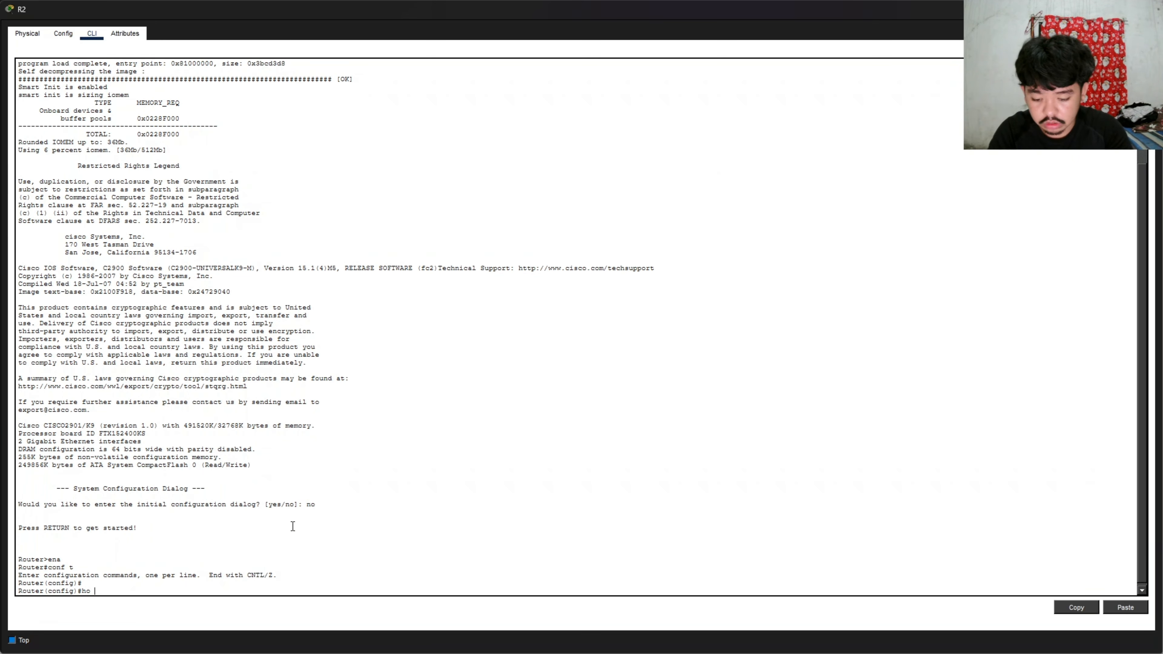
{"action": "type", "text": "ho R2"}
{"action": "key", "text": "Return"}
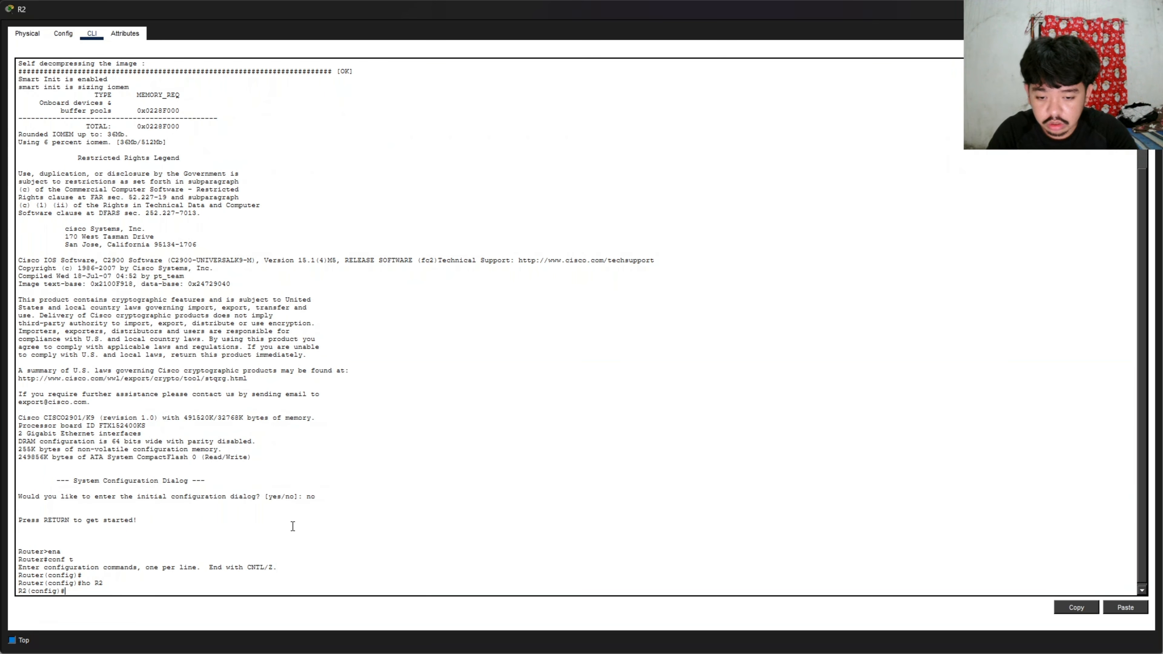
- Assign IP address 192.168.1.3 with mask 255.255.255.0 to R2's interface gig0/0 and enable it with no shutdown
{"action": "type", "text": "int gi"}
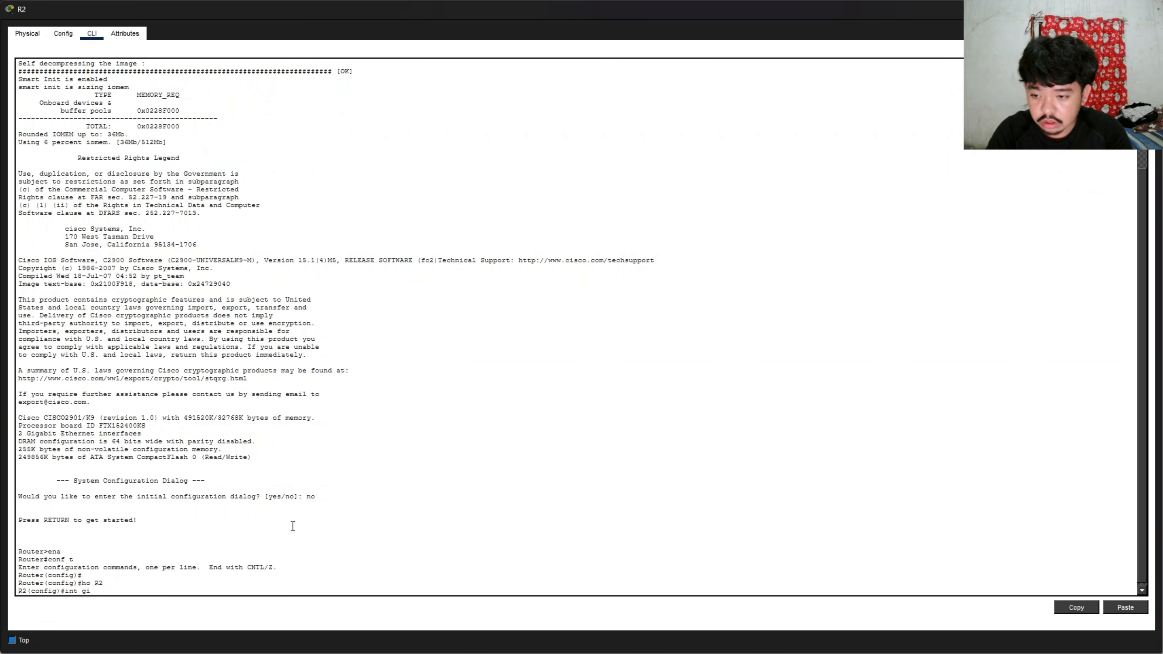
{"action": "type", "text": "g0/0"}
{"action": "key", "text": "Return"}
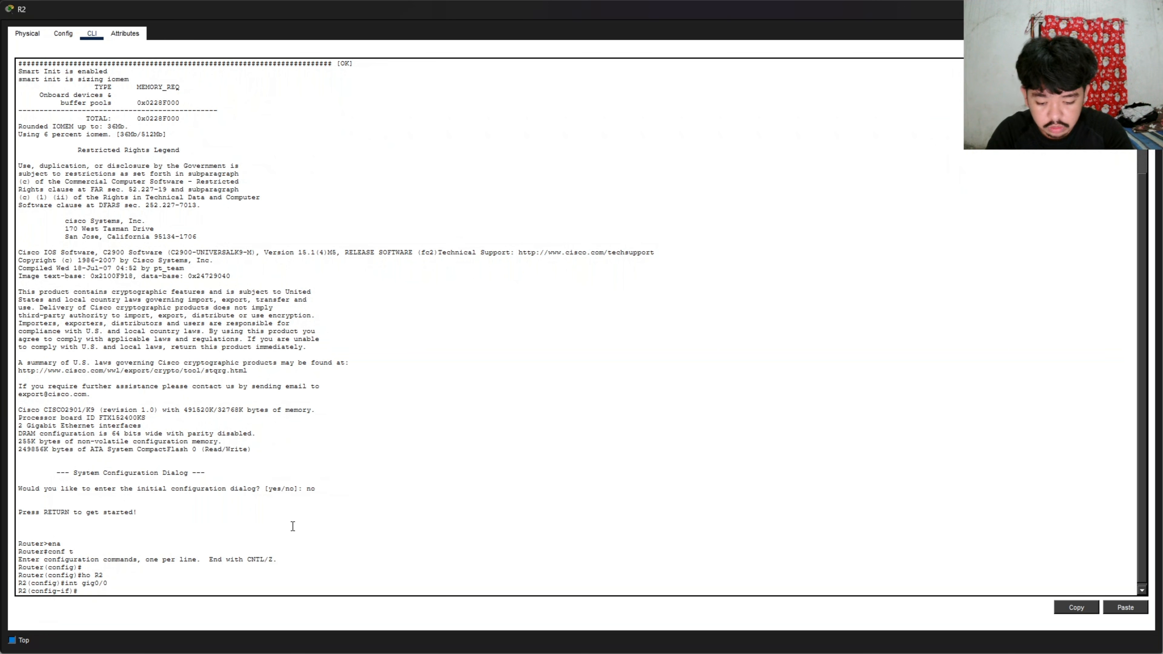
{"action": "type", "text": "ip address "}
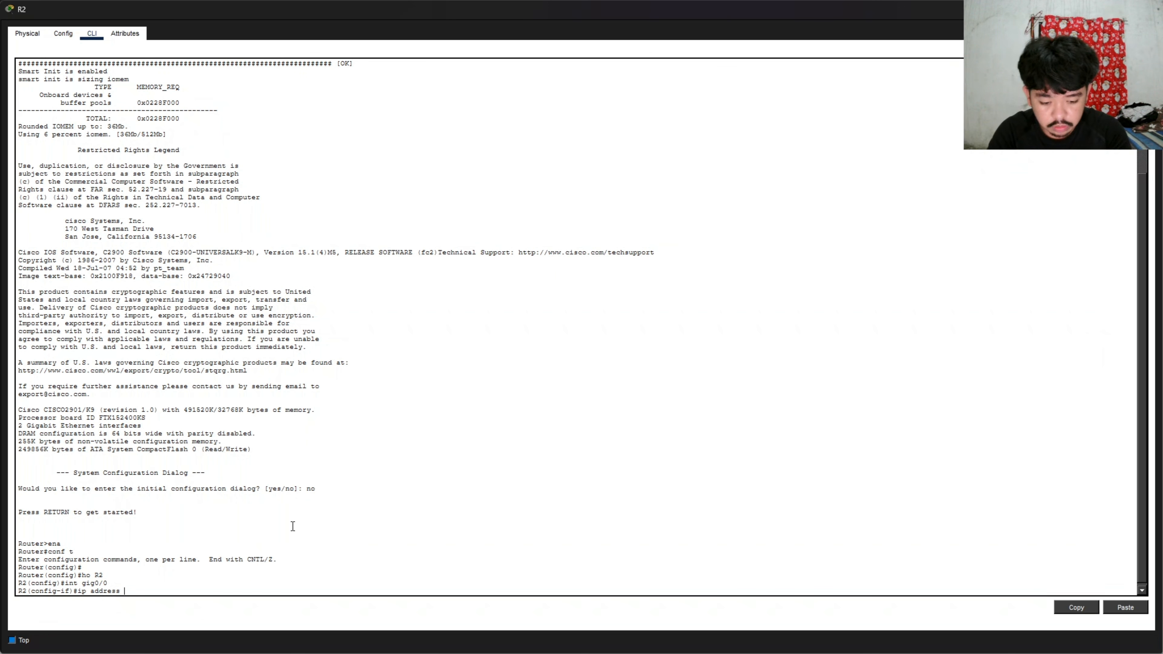
{"action": "type", "text": "192.168.1.3 255.255.255."}
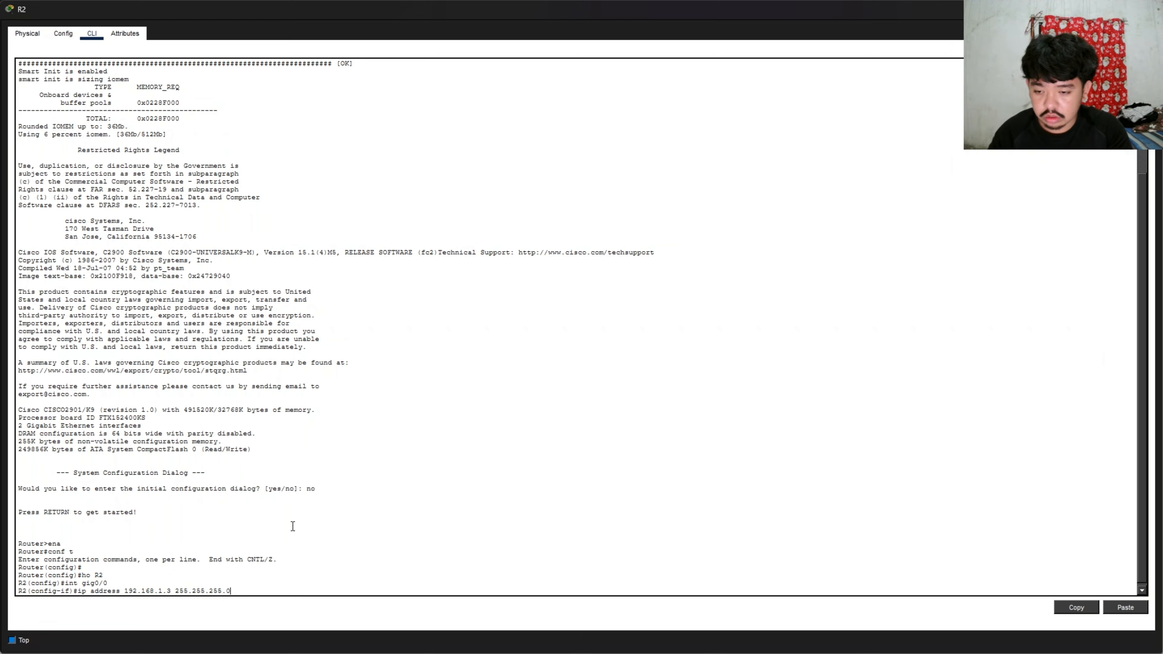
{"action": "type", "text": "0"}
{"action": "key", "text": "Return"}
{"action": "type", "text": "no shut"}
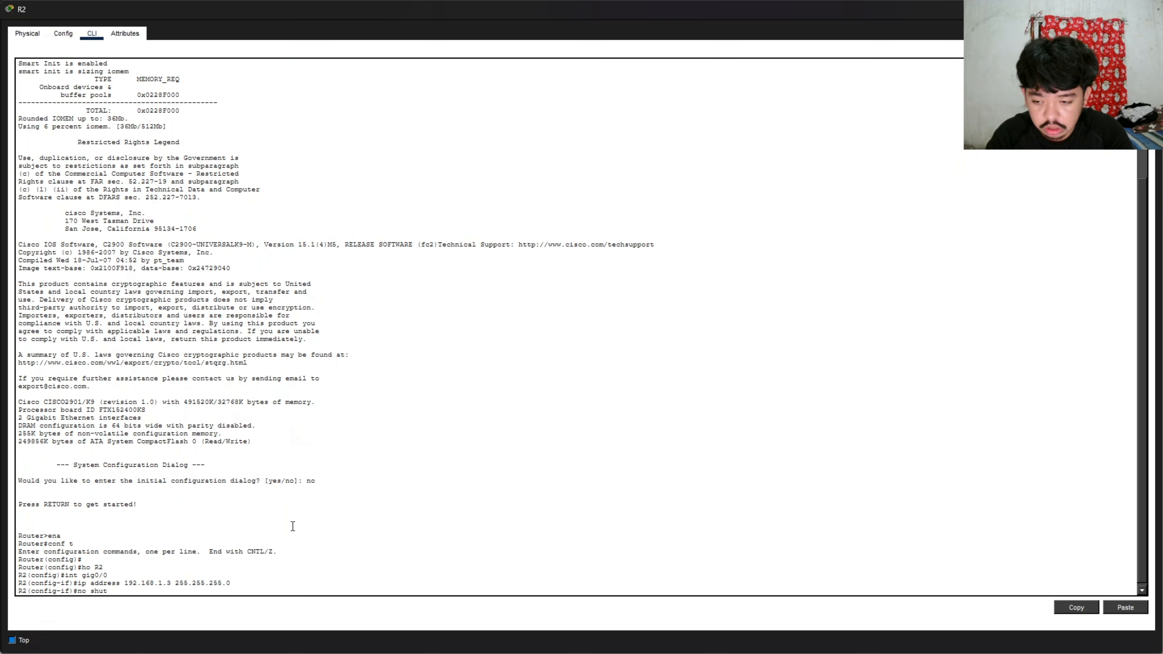
{"action": "type", "text": "down"}
{"action": "key", "text": "Return"}
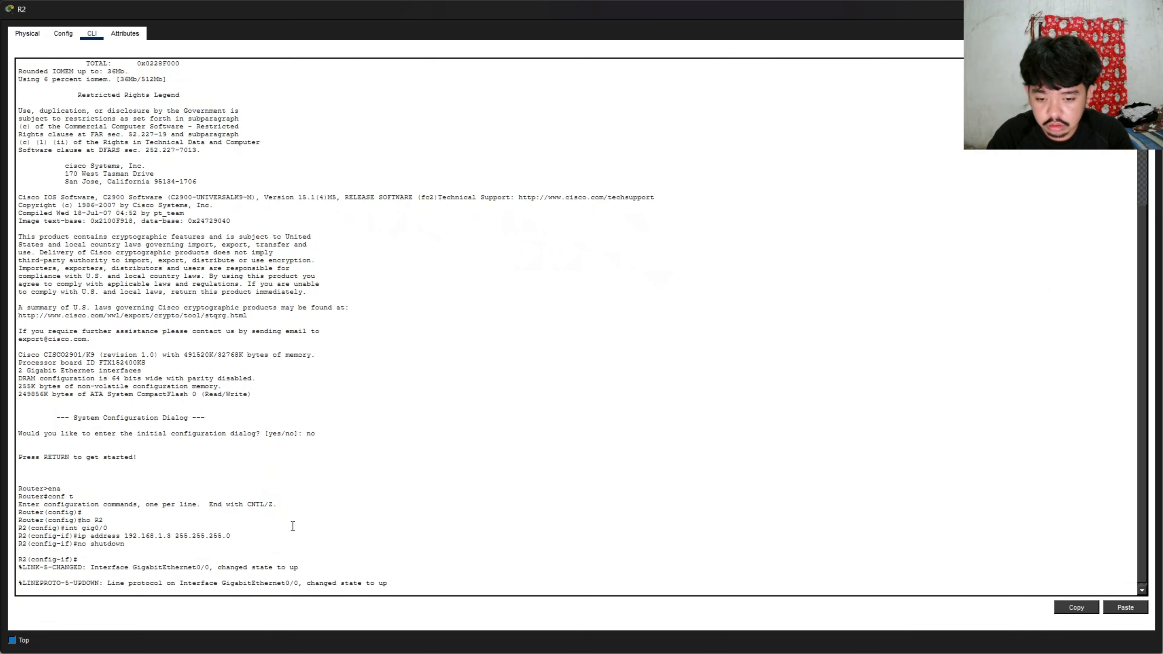
- Configure HSRP group 1 on R2's interface gig0/0 with virtual IP 192.168.1.1 and standby priority 90
{"action": "type", "text": "standb"}
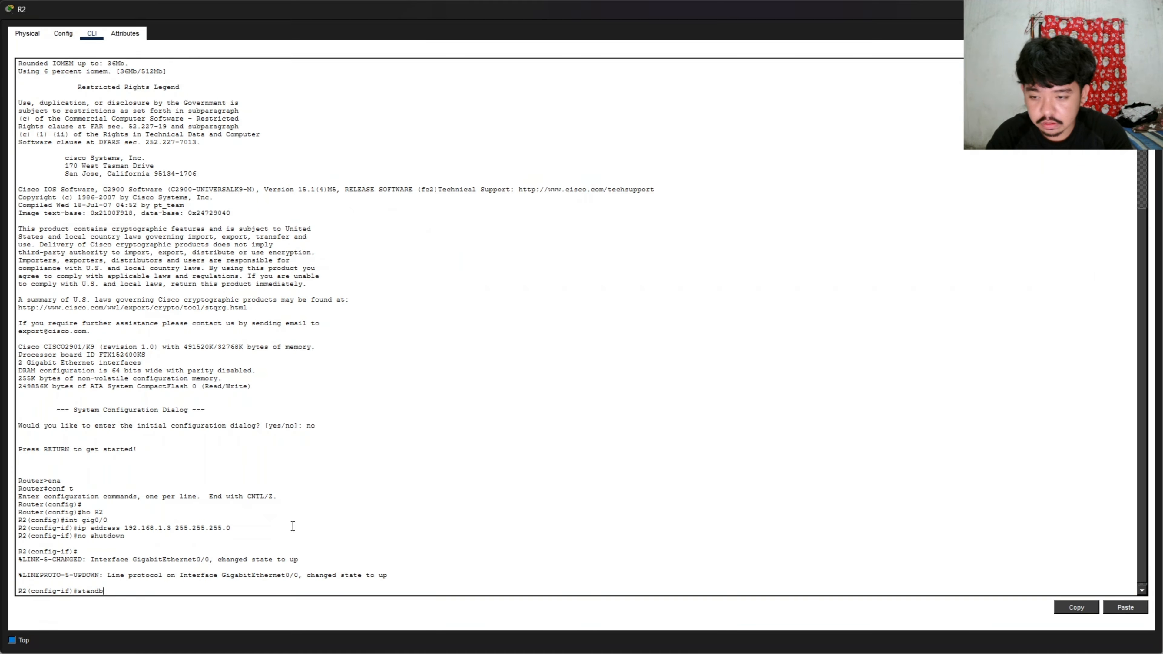
{"action": "type", "text": "y 1 ip "}
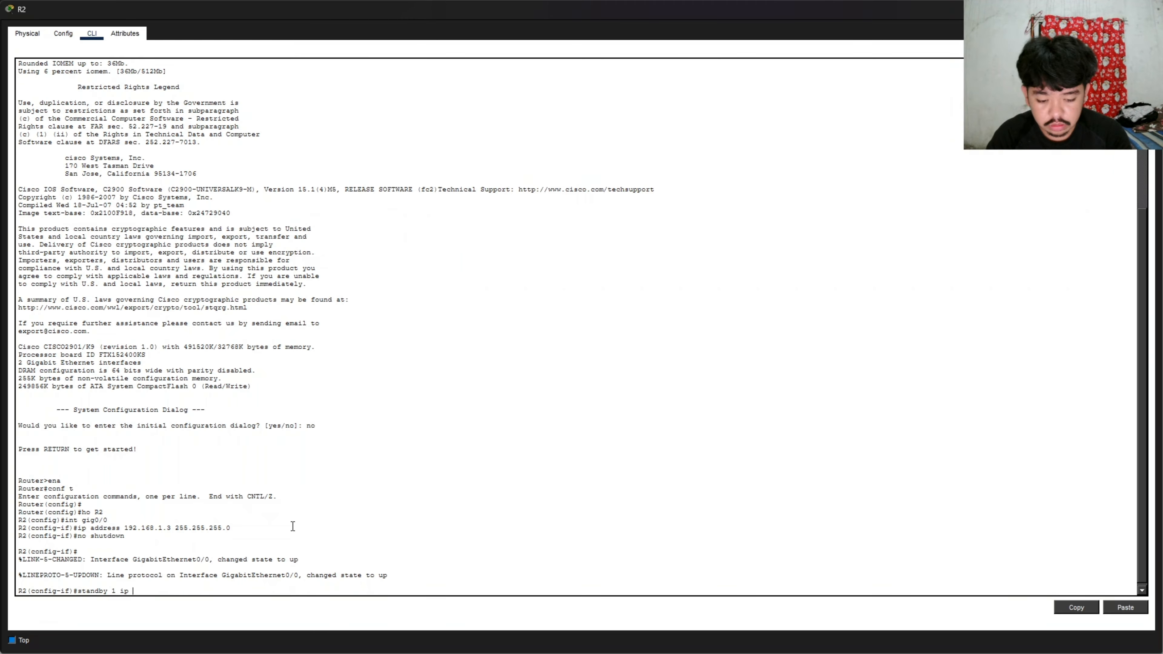
{"action": "type", "text": "192.168.1.1"}
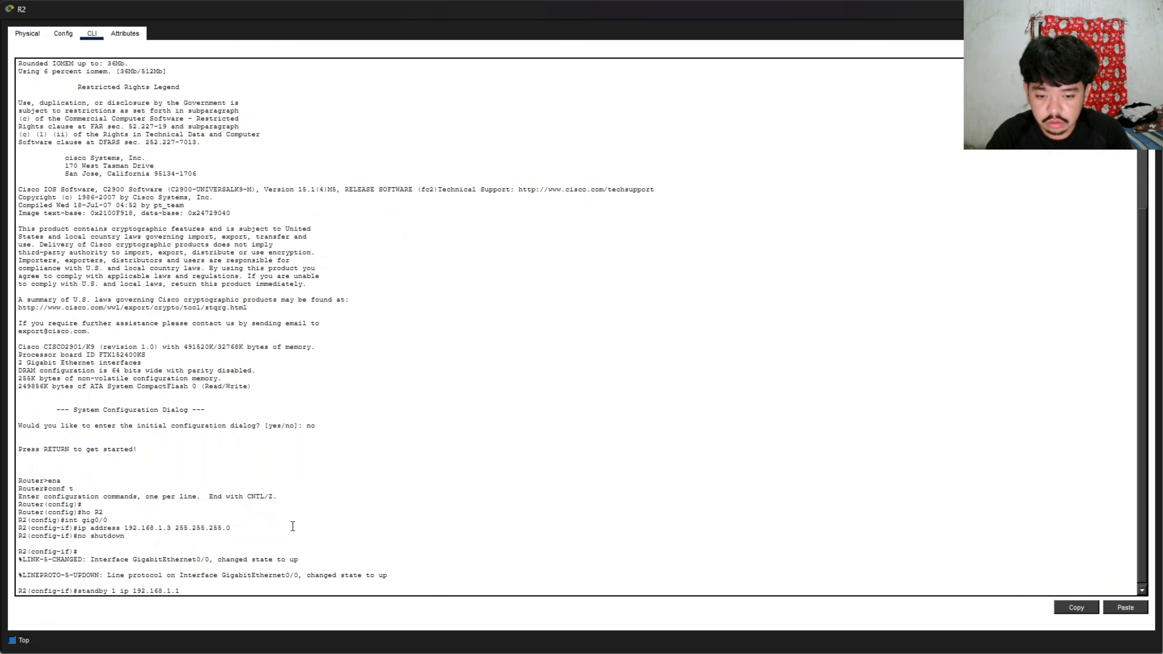
{"action": "key", "text": "Return"}
{"action": "type", "text": "sta"}
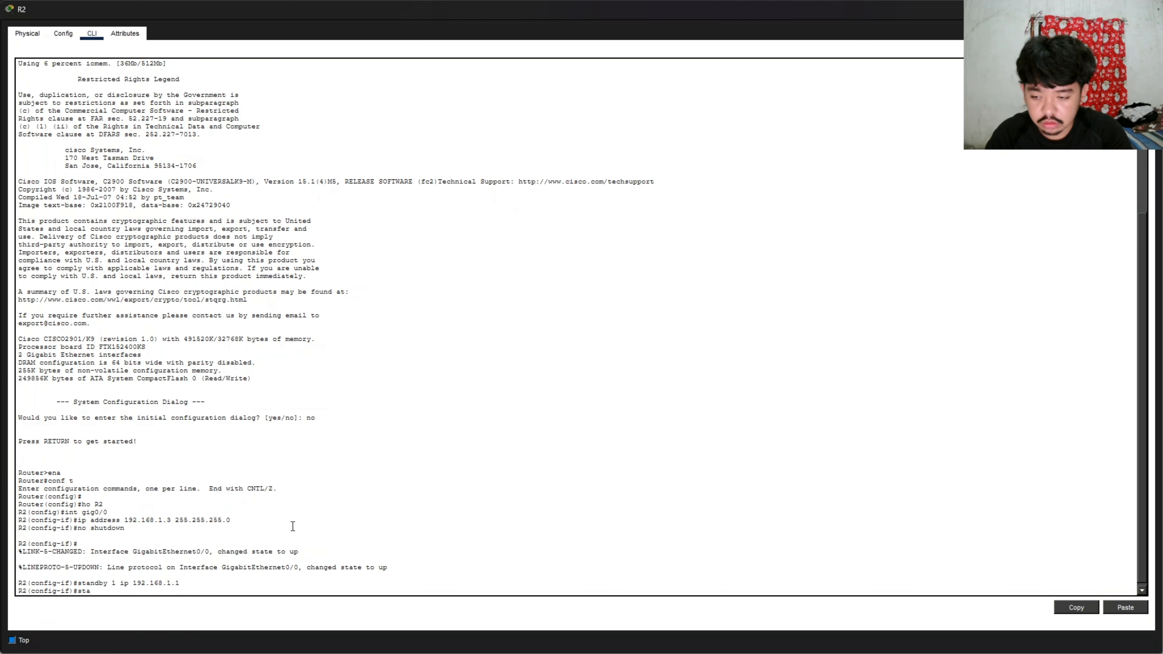
{"action": "type", "text": "ndby 1 p"}
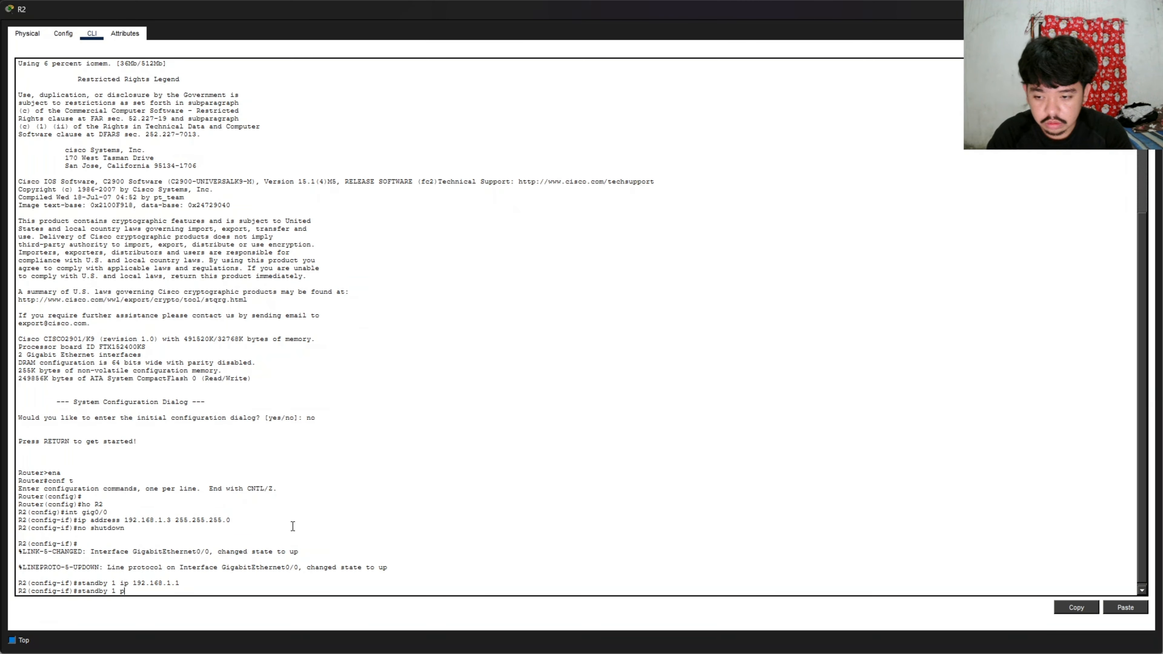
{"action": "type", "text": "riority 90"}
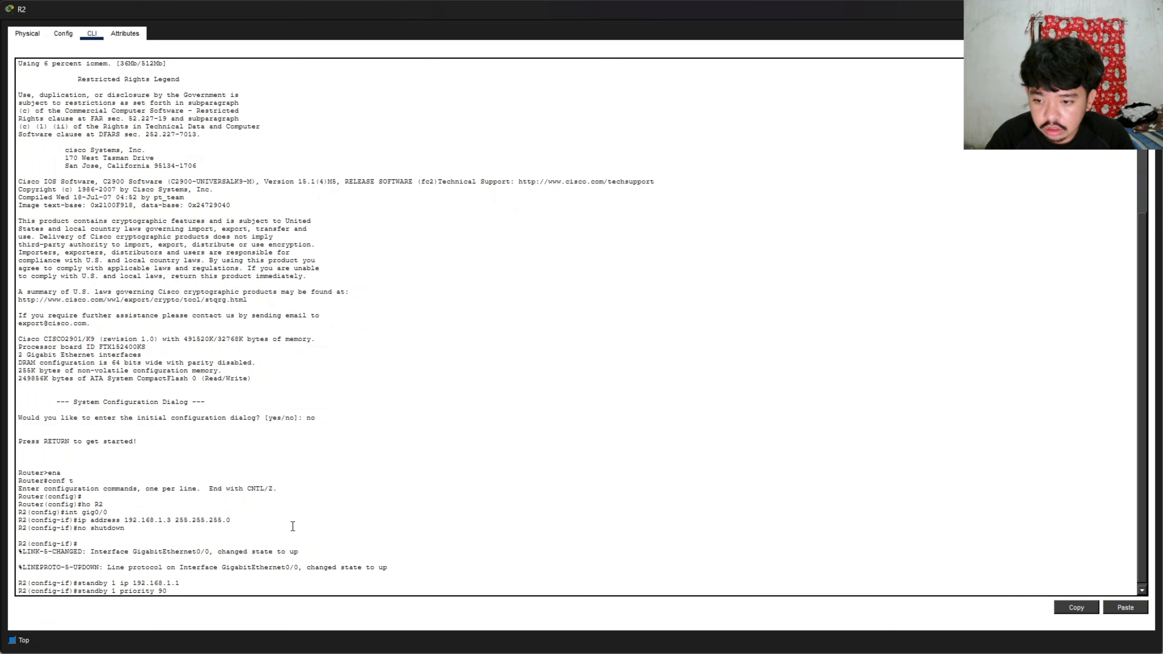
{"action": "key", "text": "Return"}
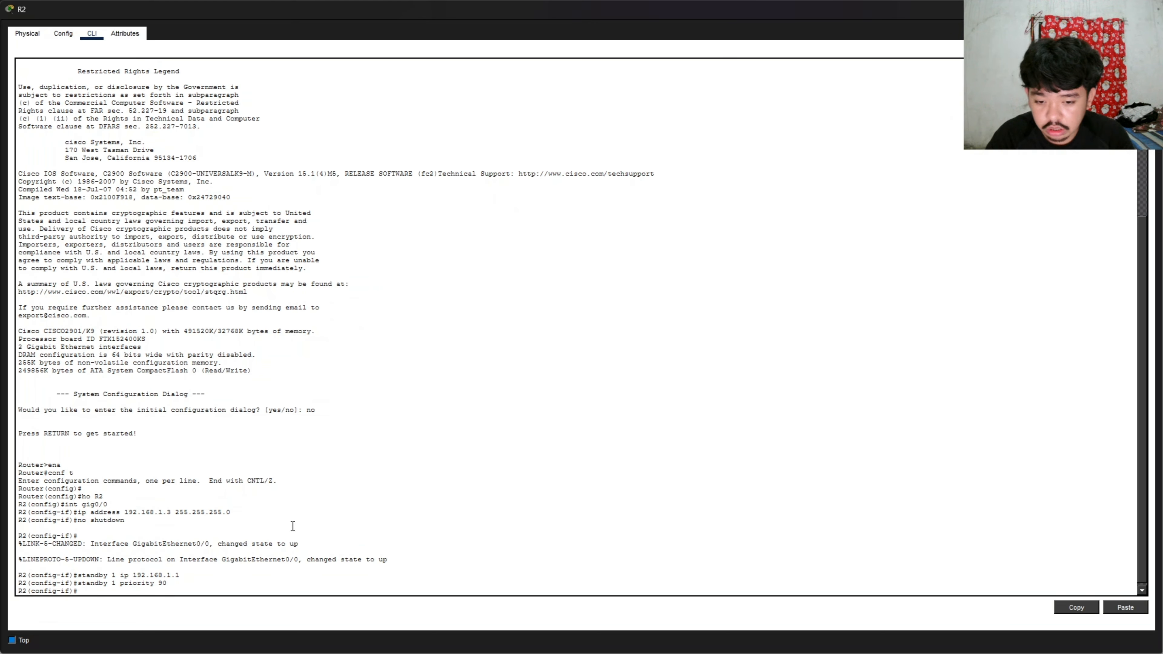
- Enable preemption for standby group 1 on R2, leave configuration mode and save the configuration
{"action": "type", "text": "stand"}
{"action": "key", "text": "Return"}
{"action": "type", "text": "stan"}
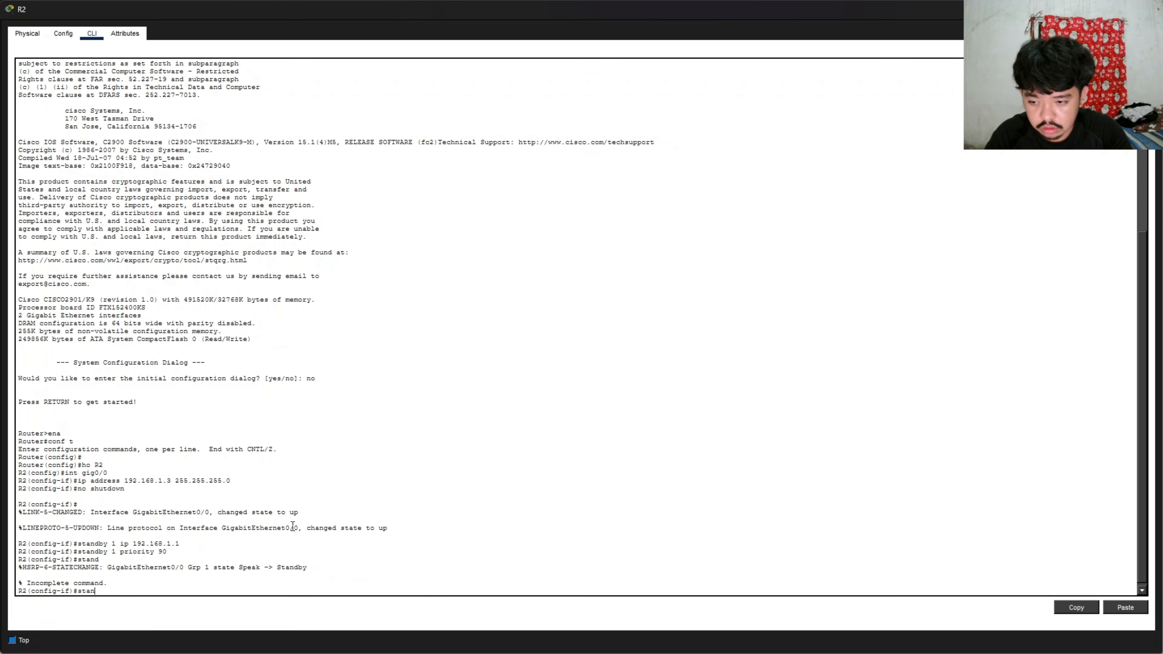
{"action": "type", "text": "dby 1 preempt"}
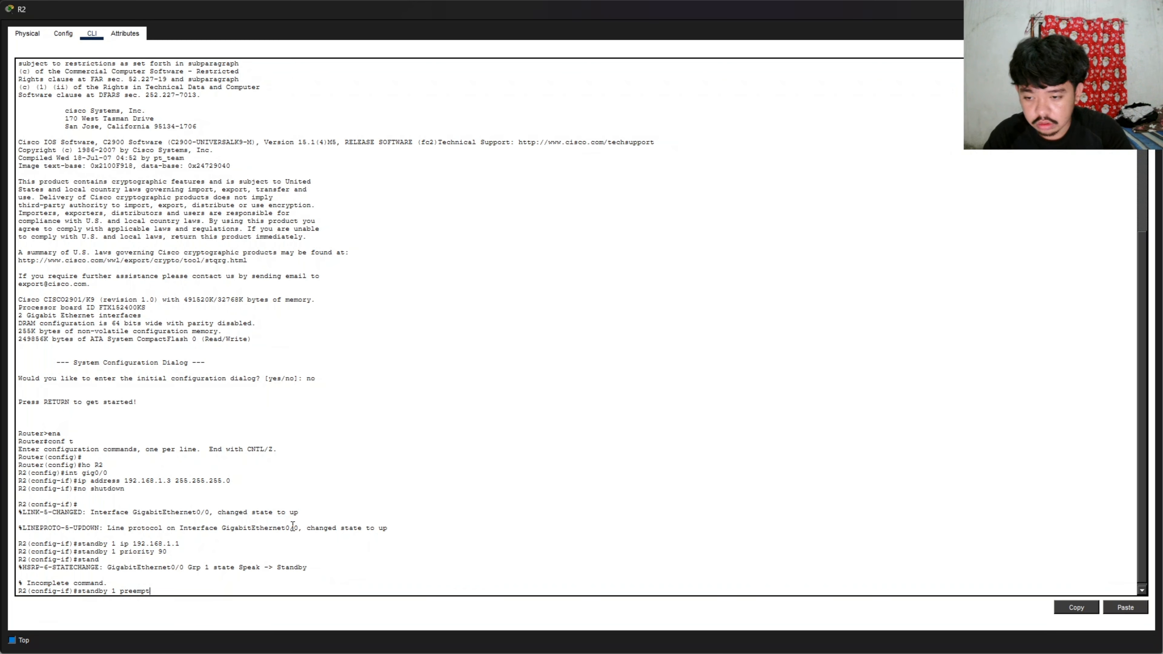
{"action": "key", "text": "Return"}
{"action": "type", "text": "end"}
{"action": "key", "text": "Return"}
{"action": "type", "text": "wr"}
{"action": "key", "text": "Return"}
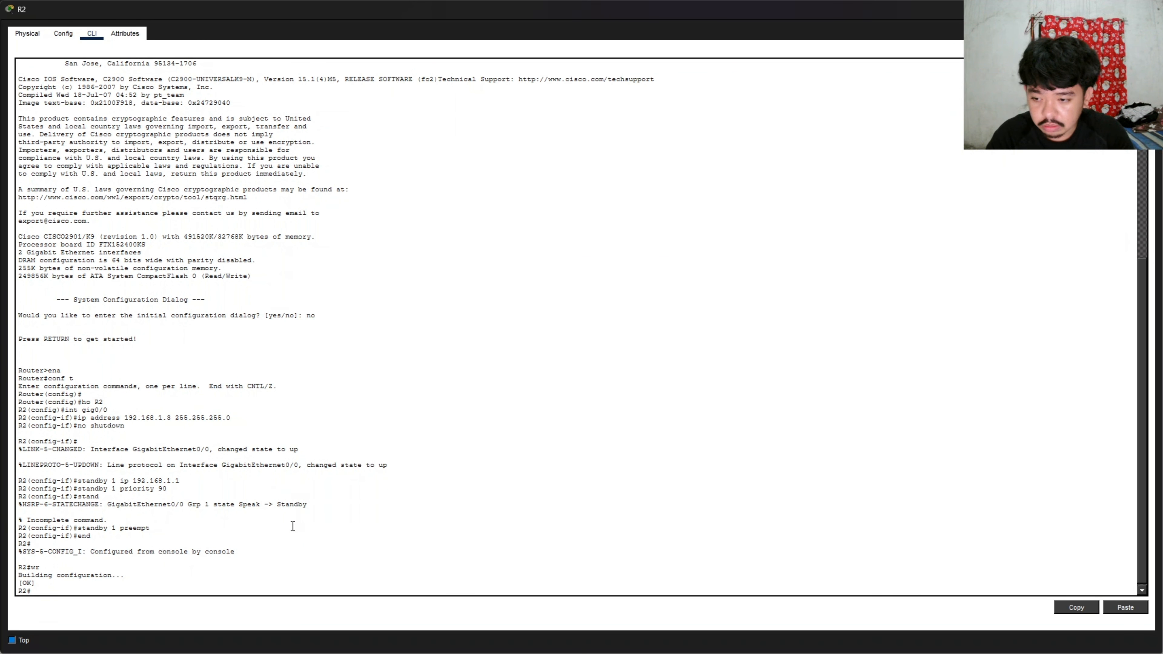
- Show R2's running configuration through to its end, check the GigabitEthernet0/0 address and standby lines, and close R2's window
{"action": "key", "text": "Return"}
{"action": "key", "text": "Return"}
{"action": "type", "text": "show run"}
{"action": "key", "text": "Return"}
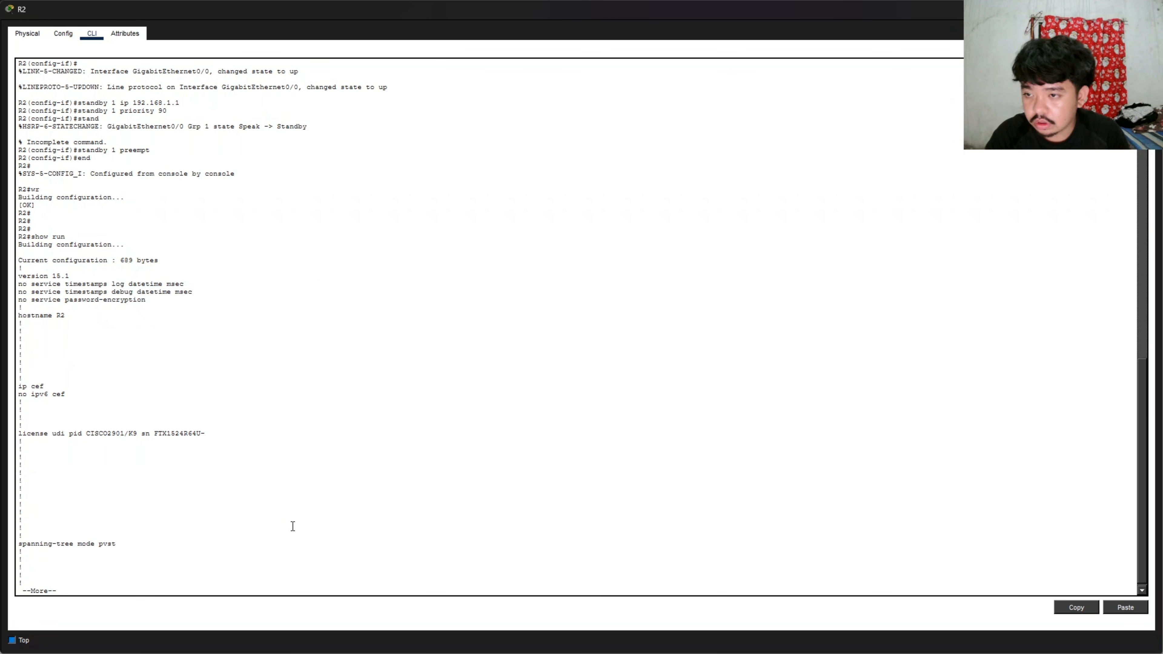
{"action": "key", "text": "space"}
{"action": "left_click_drag", "start_coordinate": [23, 433], "coordinate": [95, 473]}
{"action": "left_click", "coordinate": [159, 453]}
{"action": "key", "text": "space"}
{"action": "key", "text": "space"}
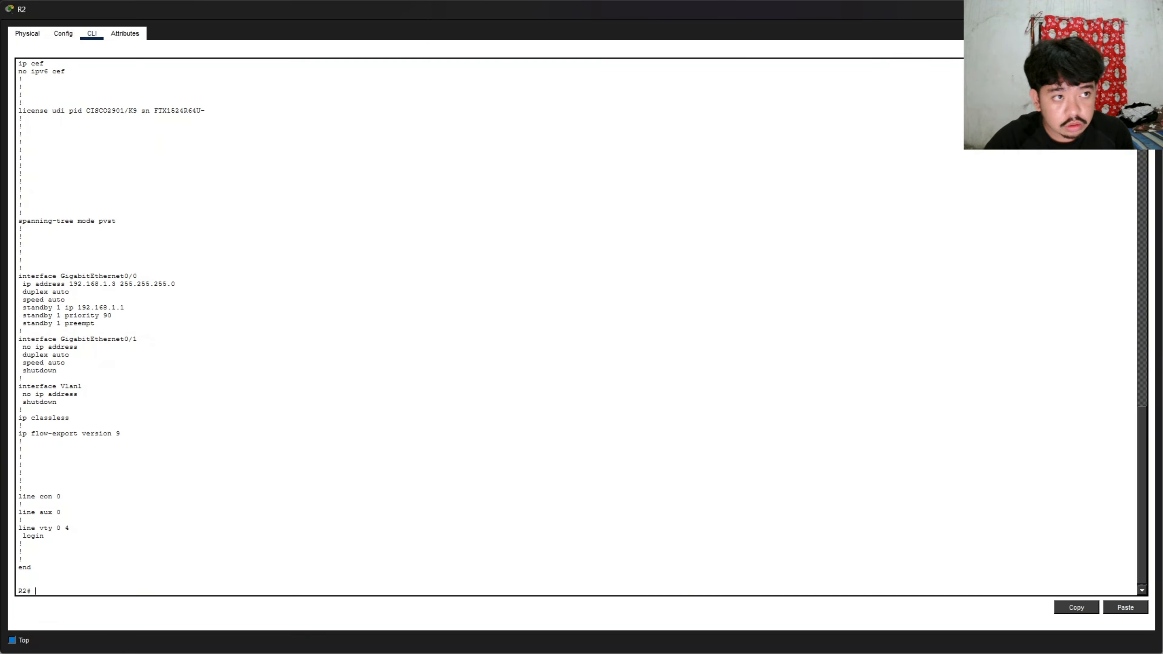
{"action": "left_click", "coordinate": [1150, 9]}
{"action": "left_click_drag", "start_coordinate": [597, 465], "coordinate": [593, 467]}
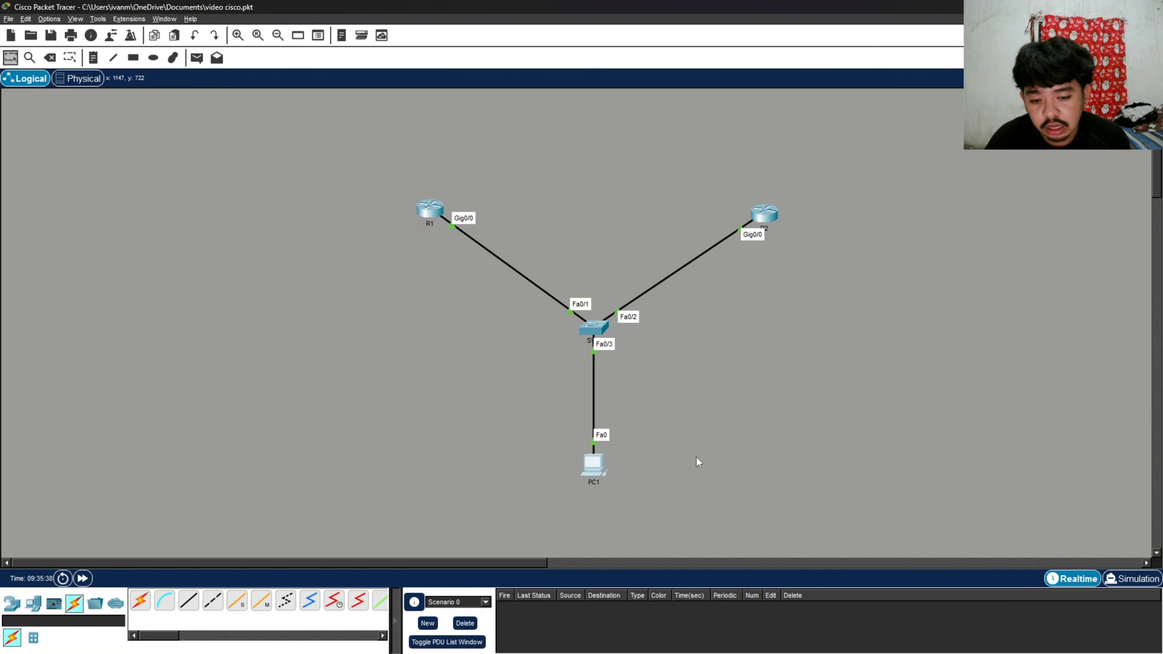
- Run show standby brief on R1, check the state, standby router and virtual IP entries, and close R1's window
{"action": "left_click", "coordinate": [430, 208]}
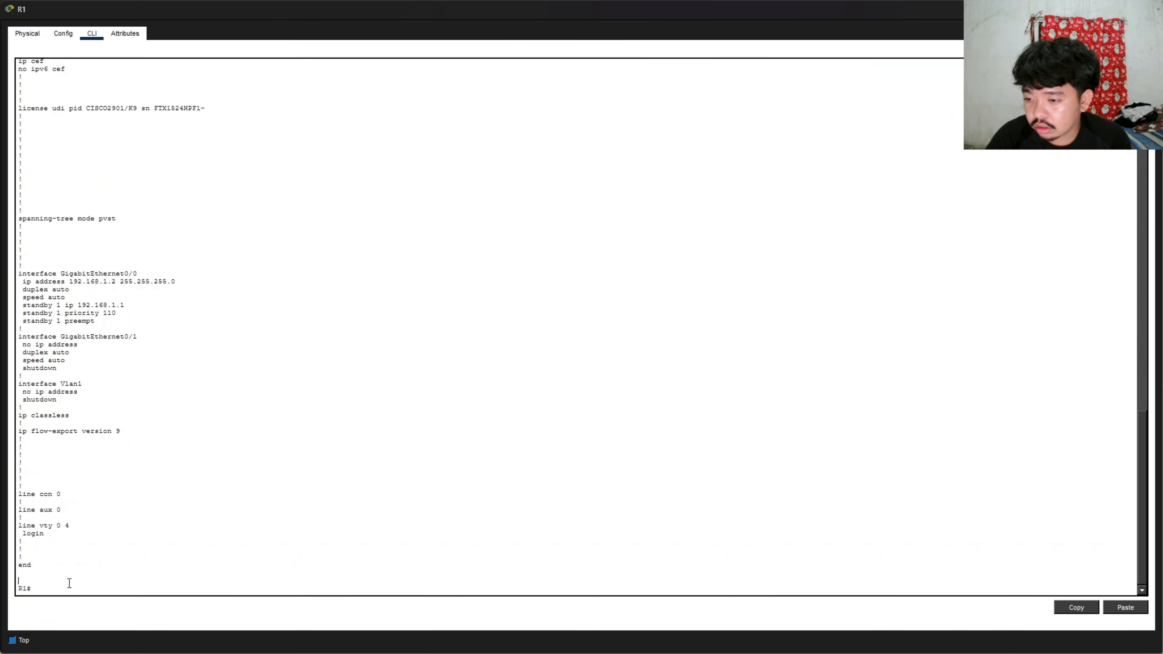
{"action": "type", "text": "show"}
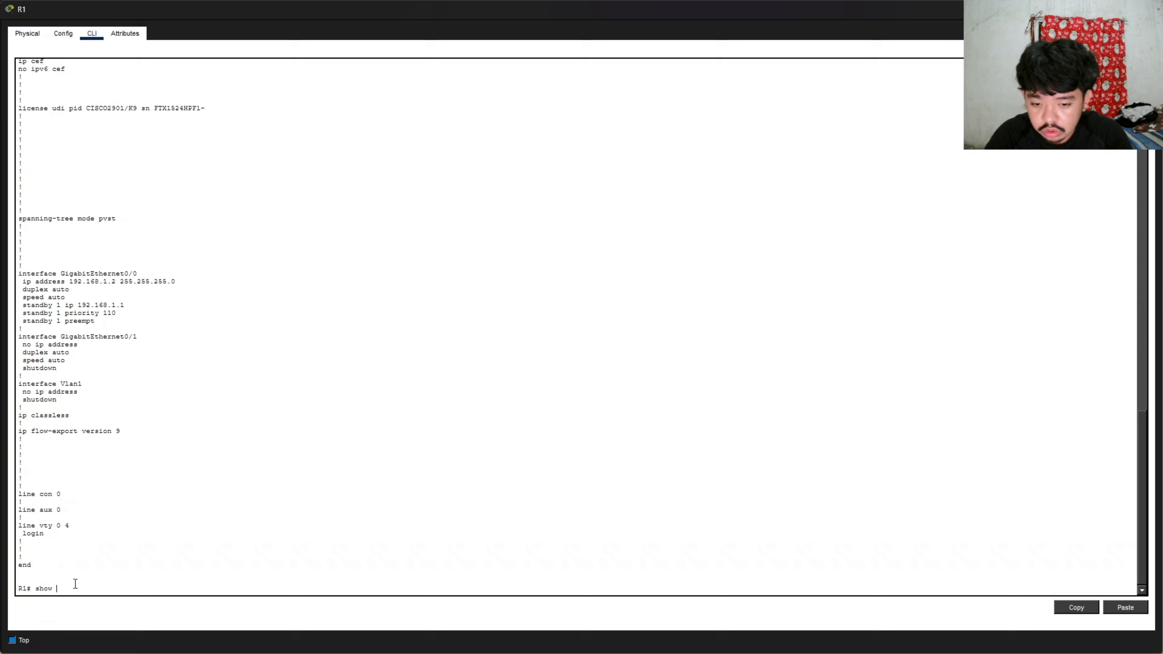
{"action": "type", "text": " i"}
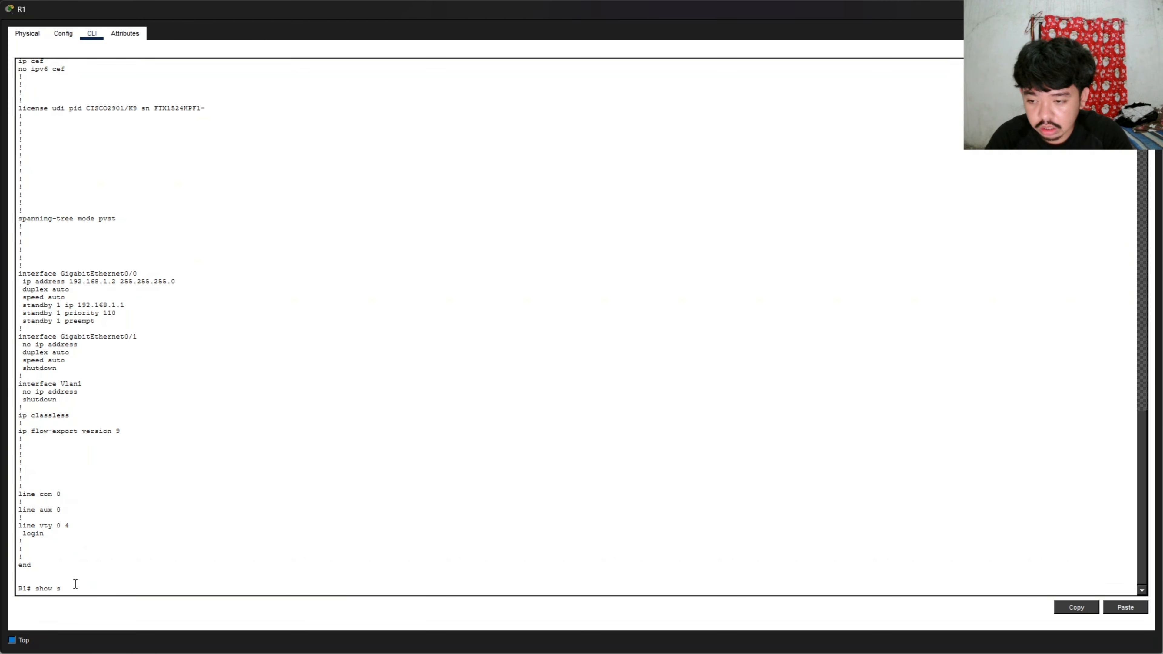
{"action": "type", "text": "tandby brief"}
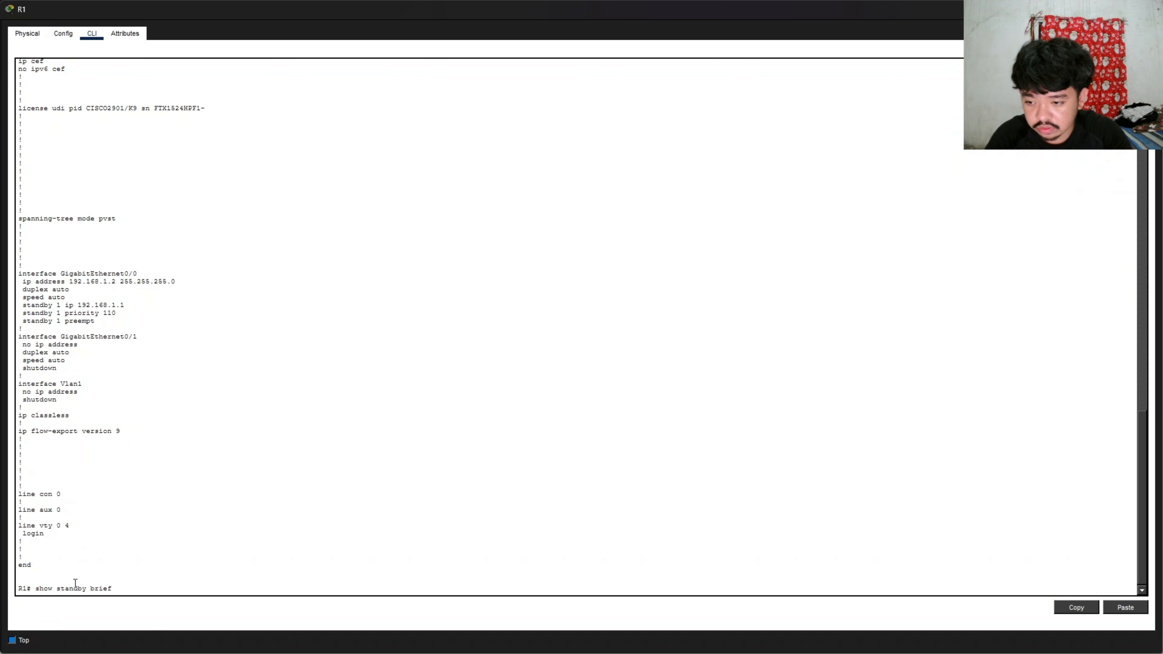
{"action": "key", "text": "Return"}
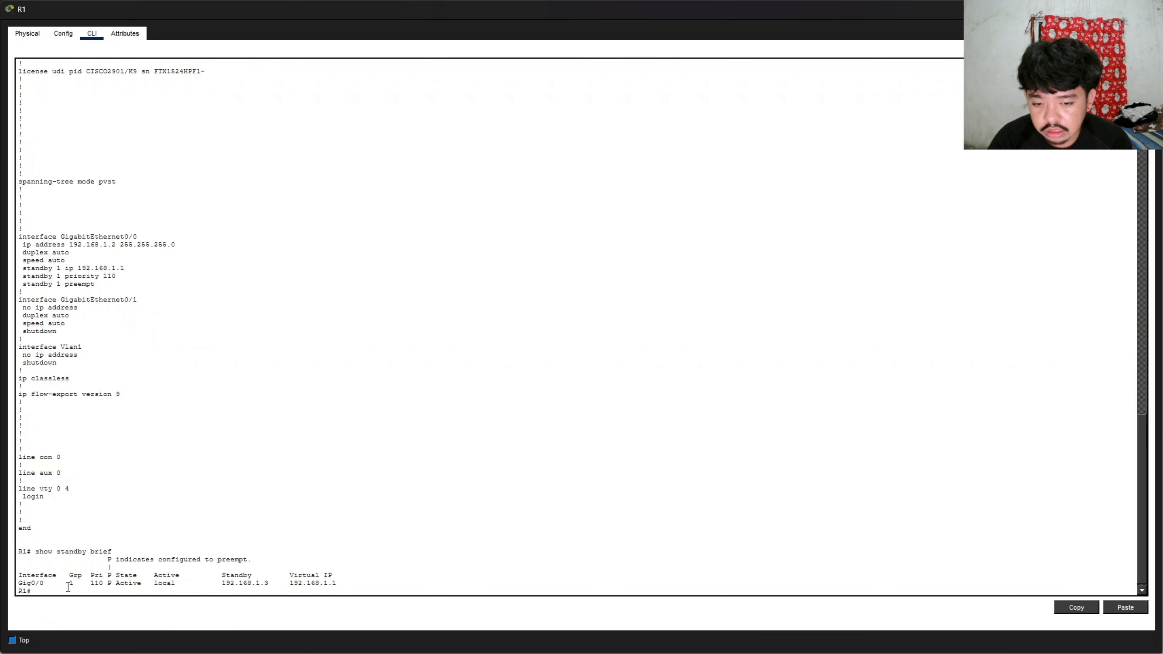
{"action": "left_click_drag", "start_coordinate": [114, 587], "coordinate": [177, 578]}
{"action": "left_click", "coordinate": [163, 590]}
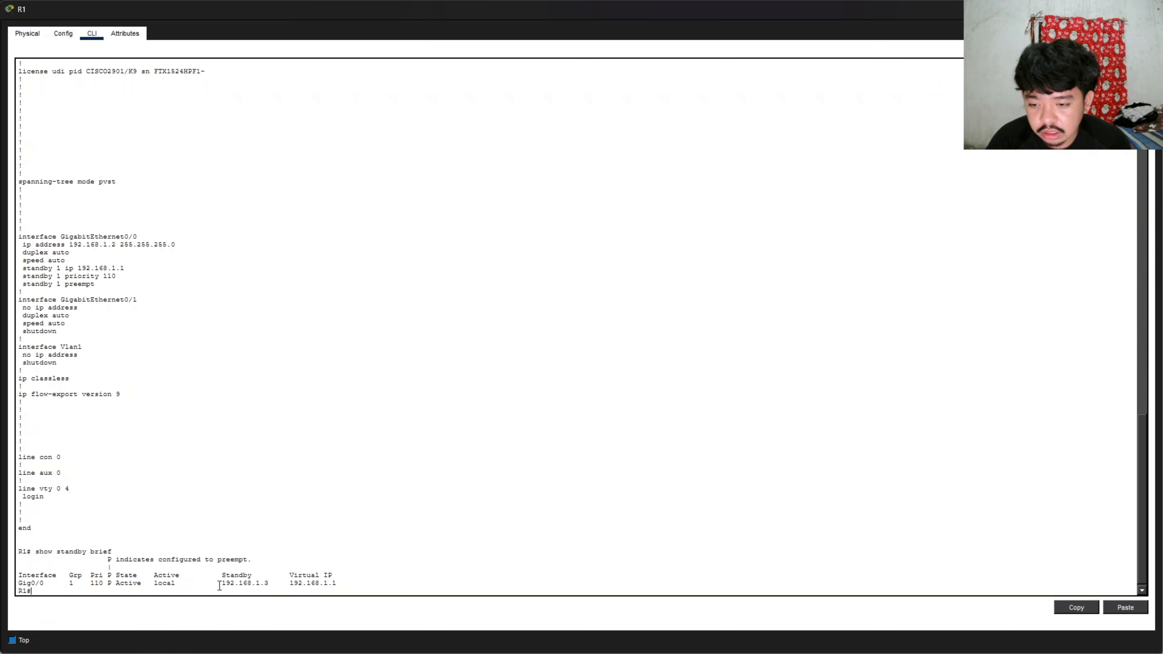
{"action": "left_click_drag", "start_coordinate": [219, 583], "coordinate": [272, 585]}
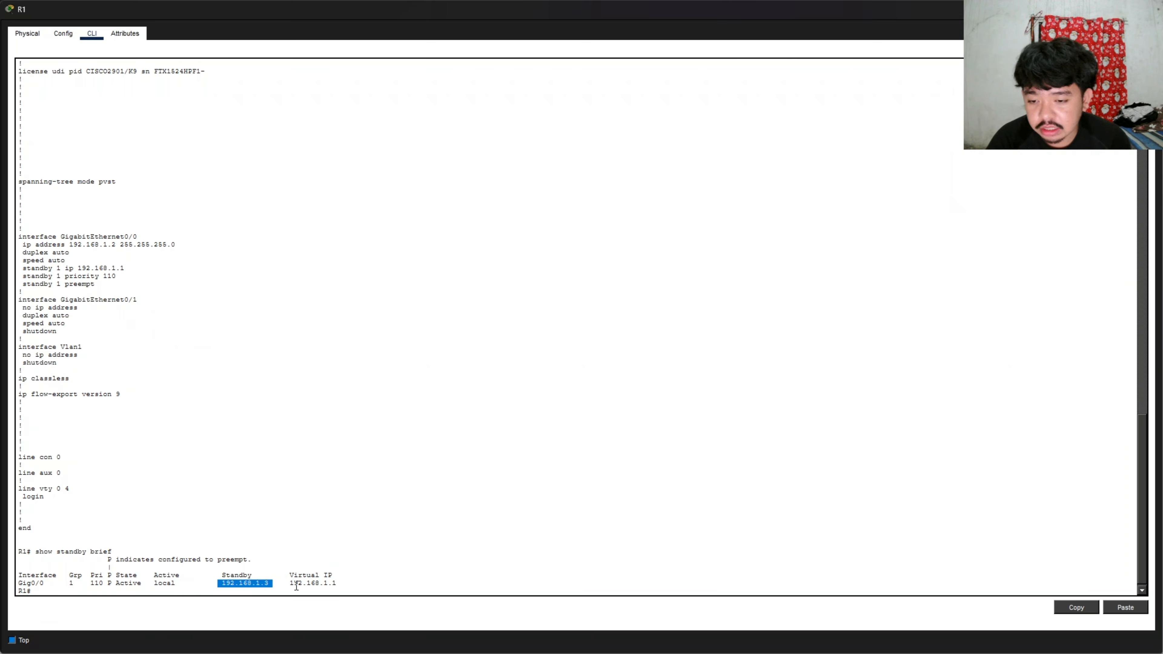
{"action": "left_click_drag", "start_coordinate": [288, 585], "coordinate": [353, 585]}
{"action": "left_click", "coordinate": [167, 578]}
{"action": "scroll", "coordinate": [725, 299], "scroll_direction": "down", "scroll_amount": 1}
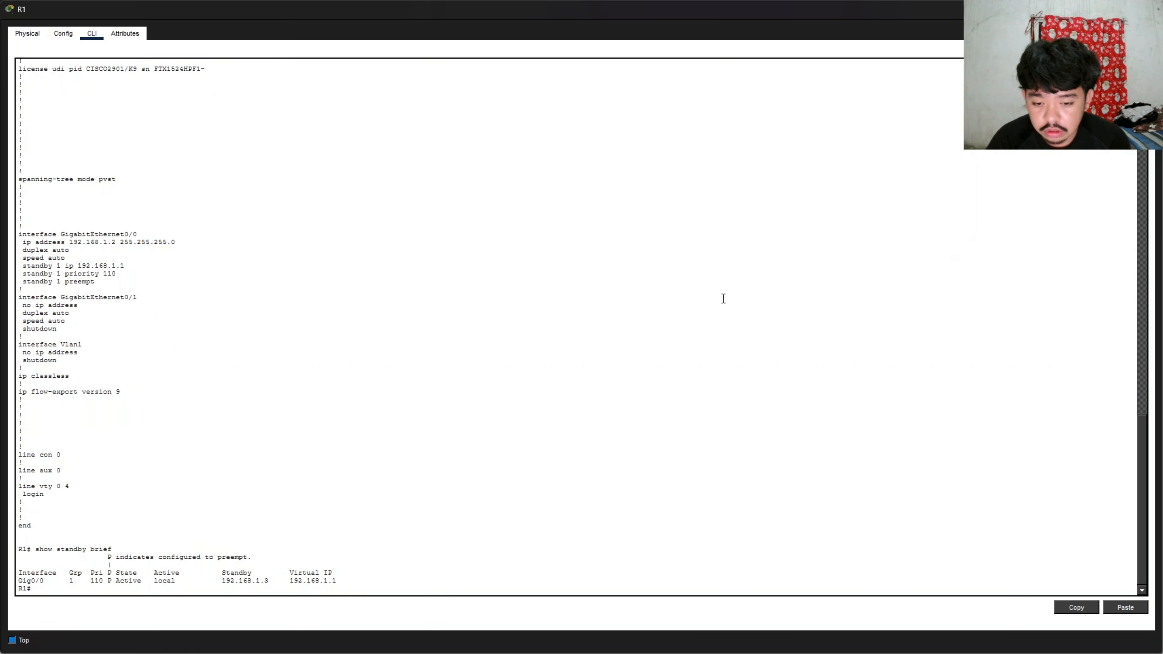
{"action": "left_click", "coordinate": [1150, 9]}
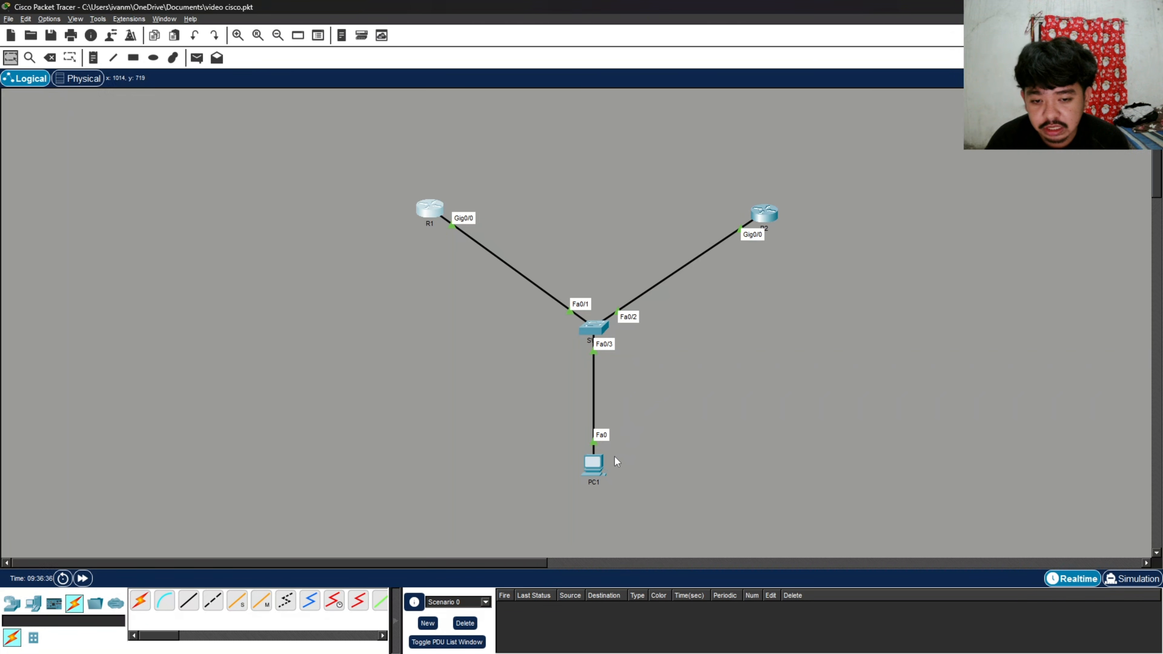
- Give PC1 the static IPv4 address 192.168.1.10 and default gateway 192.168.1.1
{"action": "left_click", "coordinate": [595, 464]}
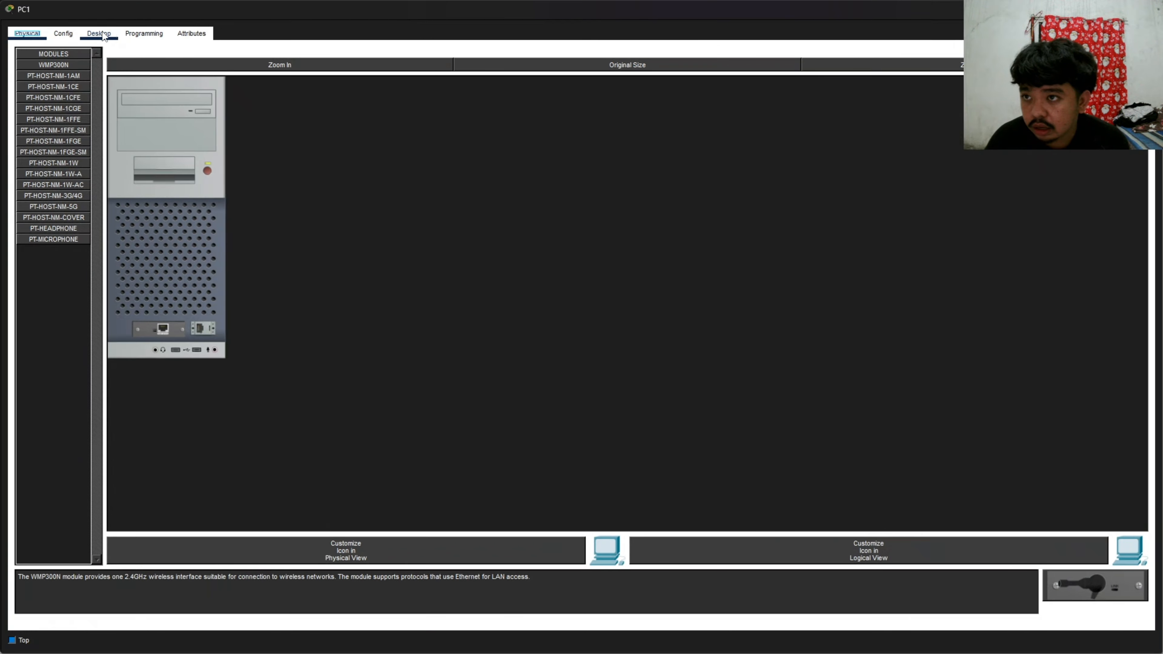
{"action": "left_click", "coordinate": [104, 34]}
{"action": "left_click", "coordinate": [132, 87]}
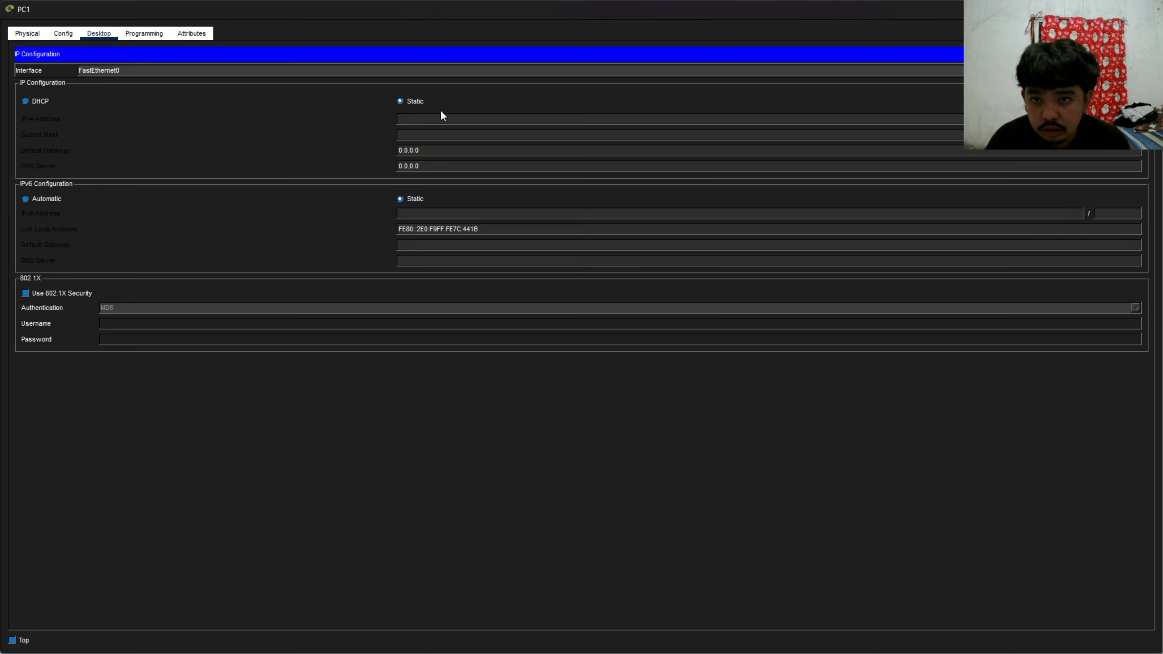
{"action": "left_click", "coordinate": [441, 118]}
{"action": "type", "text": "192.168.1.10"}
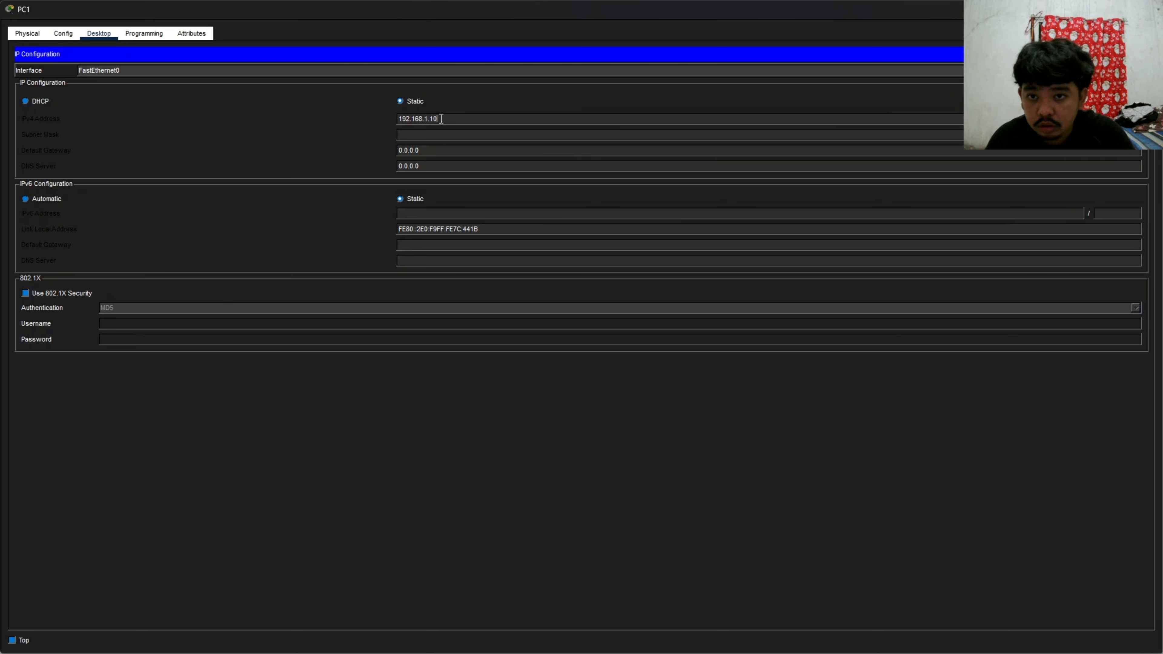
{"action": "key", "text": "Tab"}
{"action": "key", "text": "BackSpace"}
{"action": "key", "text": "BackSpace"}
{"action": "key", "text": "BackSpace"}
{"action": "key", "text": "BackSpace"}
{"action": "key", "text": "BackSpace"}
{"action": "key", "text": "BackSpace"}
{"action": "type", "text": "192.168.1.1"}
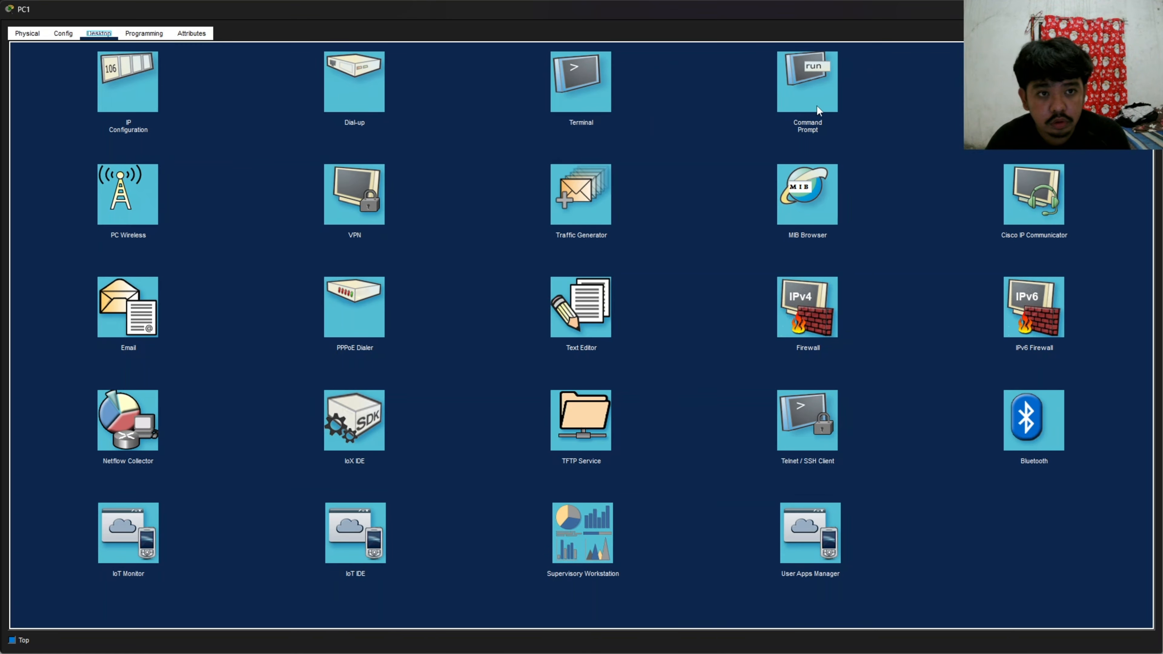
- Ping the virtual gateway 192.168.1.1 from PC1's command prompt with a count of 100
{"action": "left_click", "coordinate": [818, 106]}
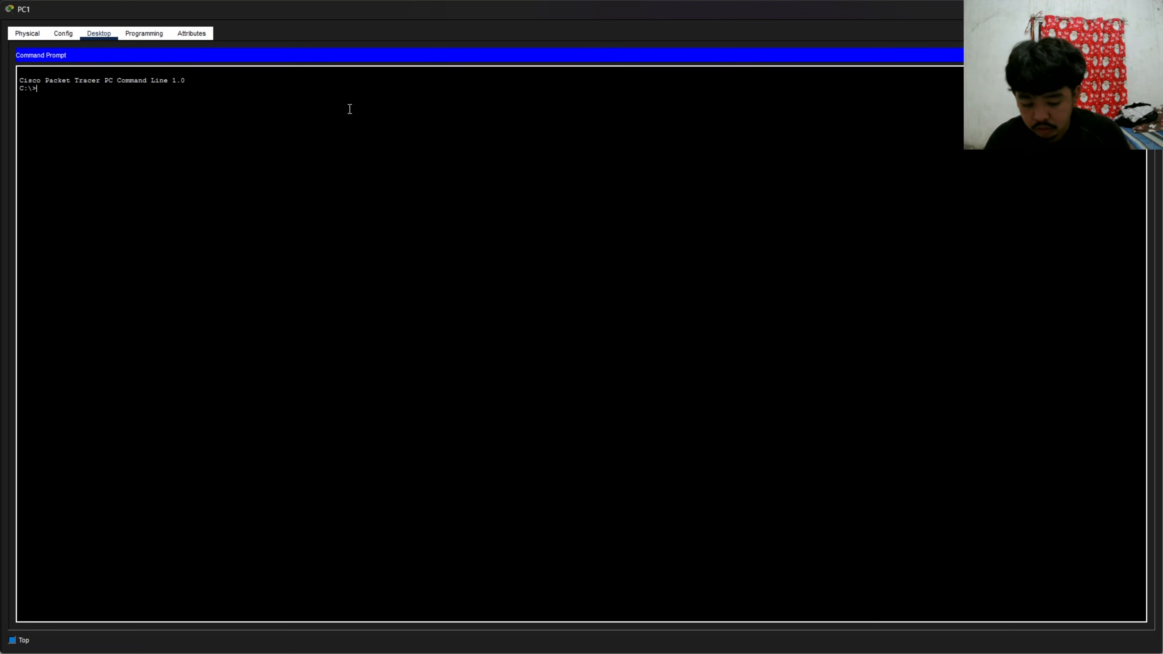
{"action": "type", "text": "ping 192.168.1.1 -n"}
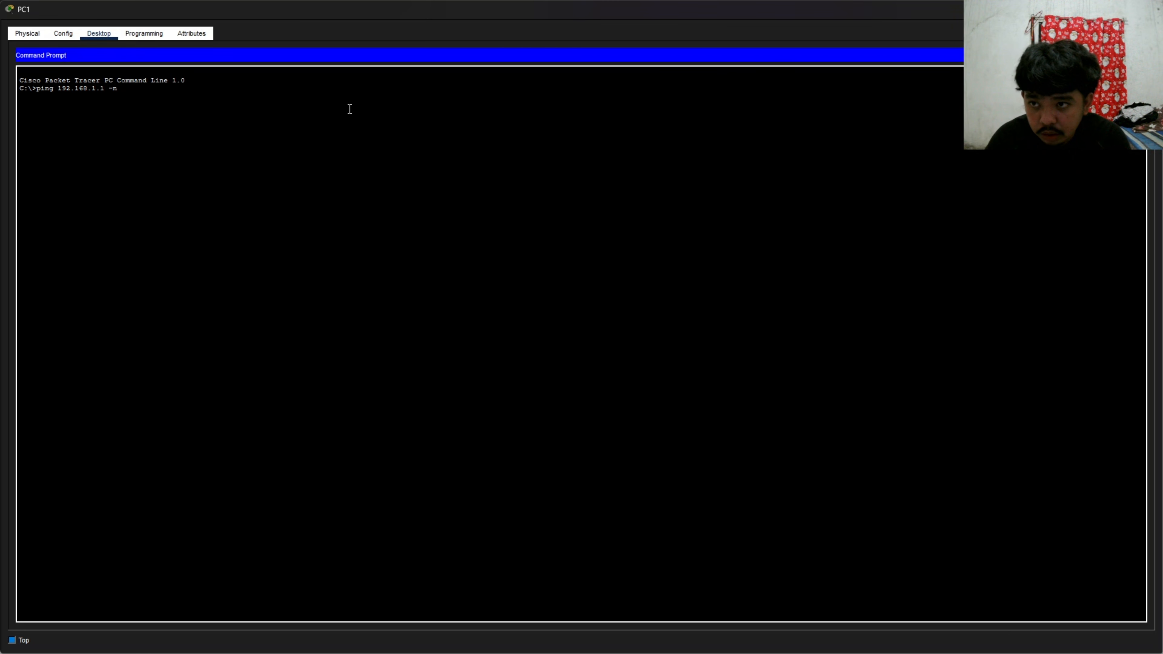
{"action": "type", "text": "00"}
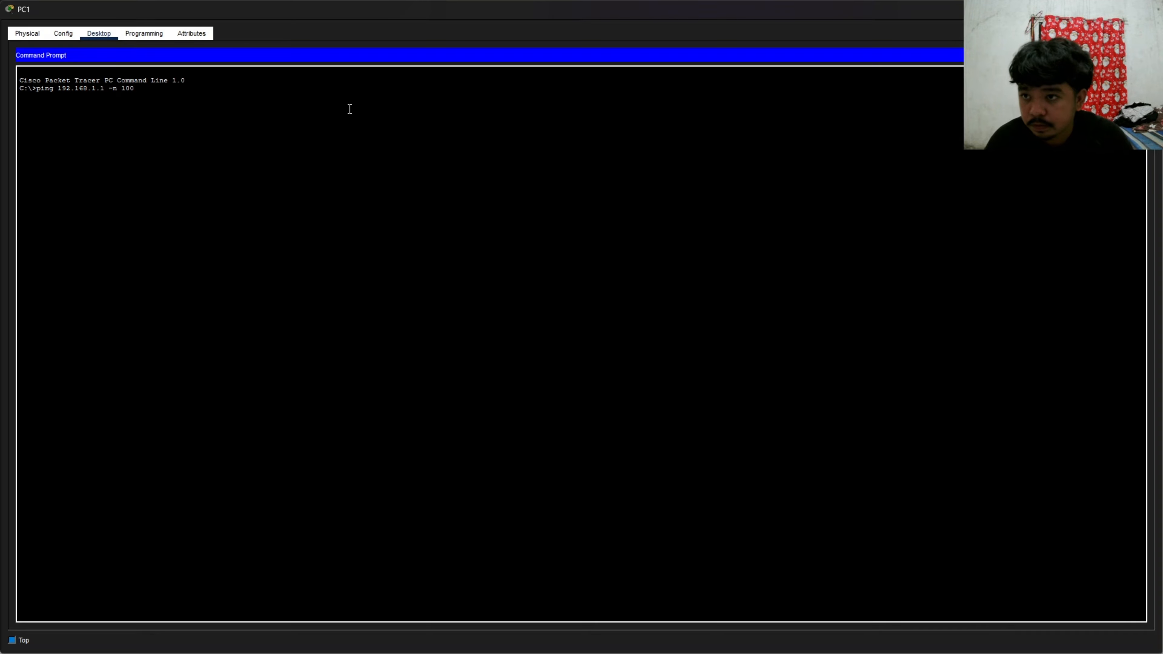
{"action": "key", "text": "Return"}
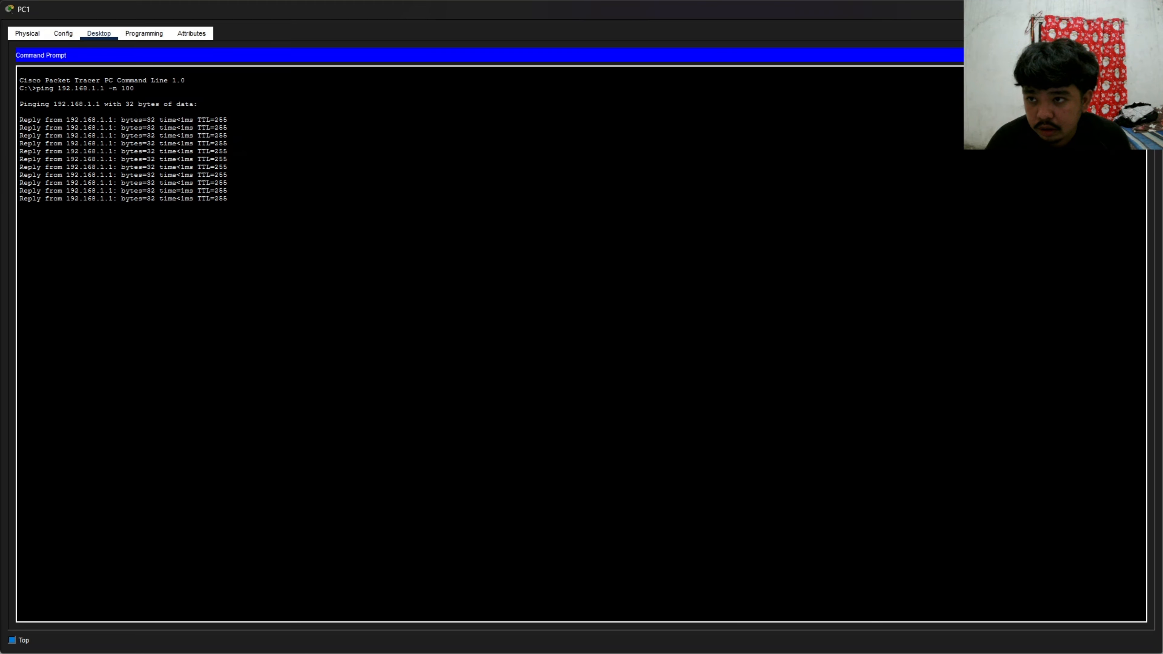
- Return to R1's command line and shut down its interface g0/0 while PC1's ping is running
{"action": "key", "text": "alt+Tab"}
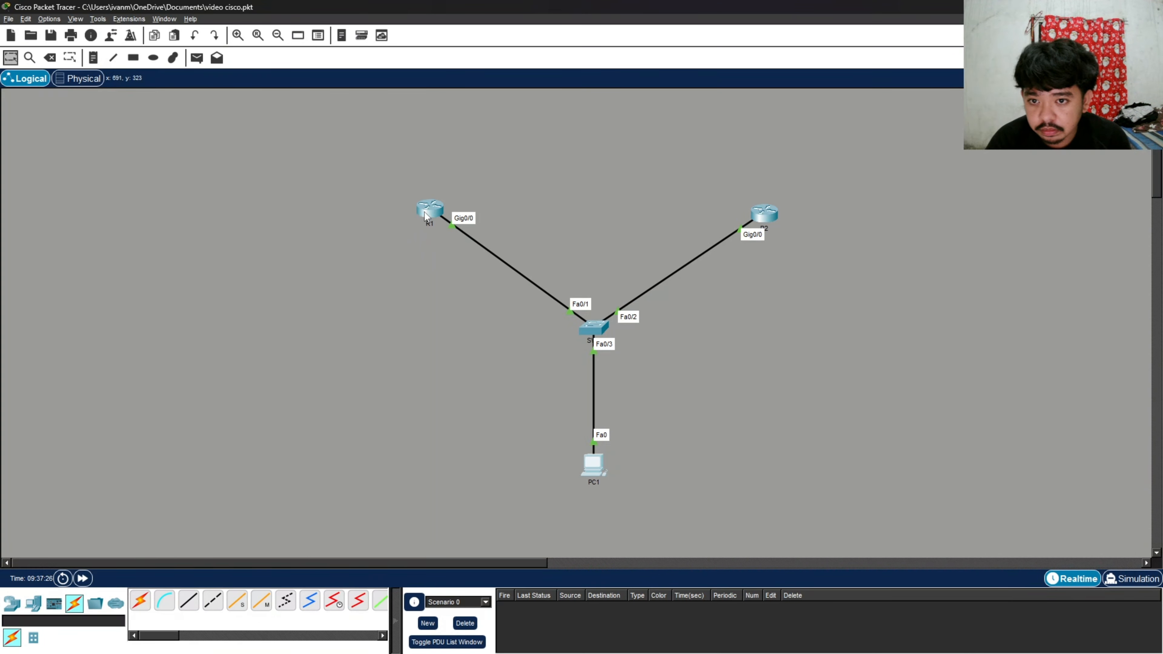
{"action": "key", "text": "alt+Tab"}
{"action": "type", "text": "conf t"}
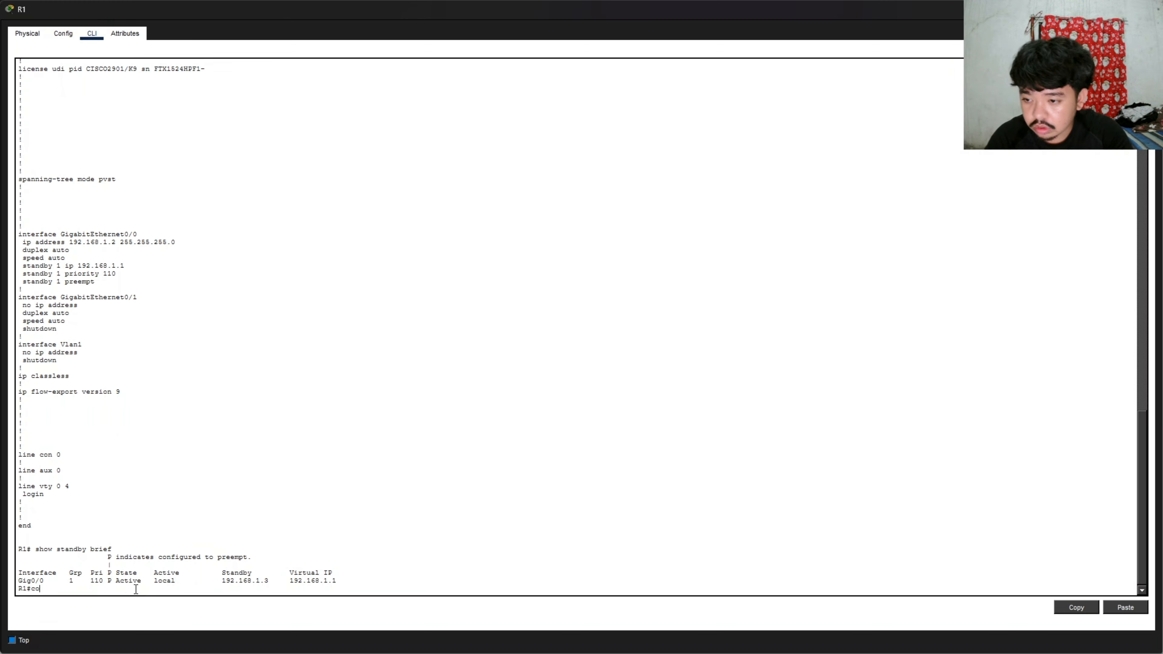
{"action": "key", "text": "Return"}
{"action": "type", "text": "int g"}
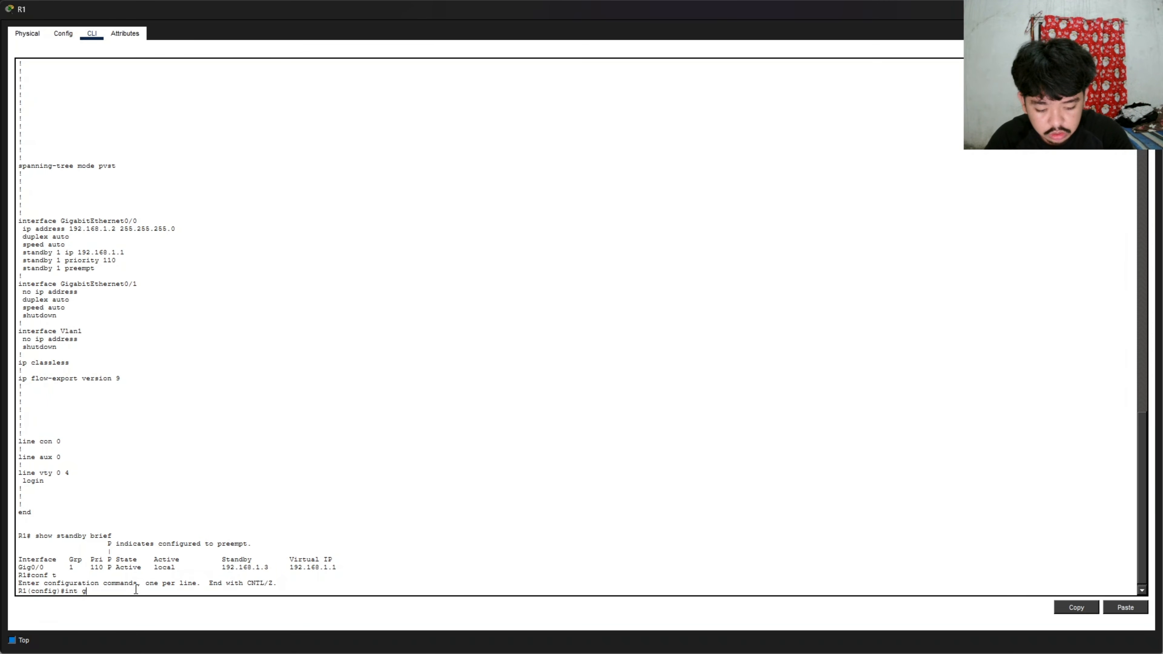
{"action": "type", "text": "0/0"}
{"action": "key", "text": "Return"}
{"action": "type", "text": "shutdown"}
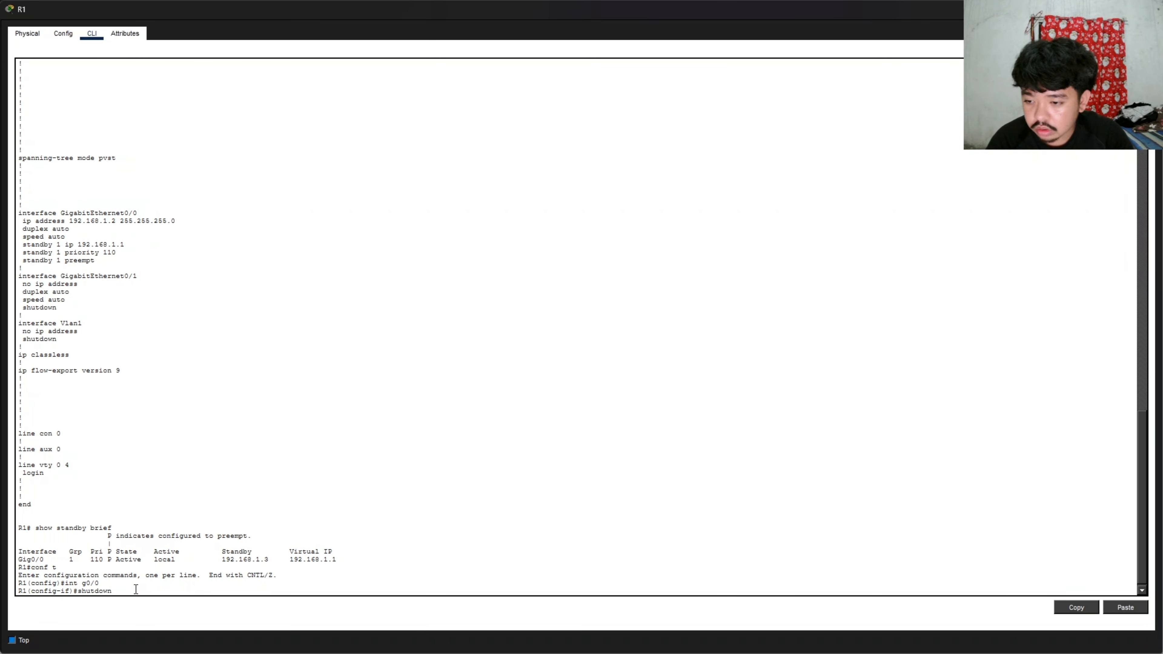
{"action": "key", "text": "Return"}
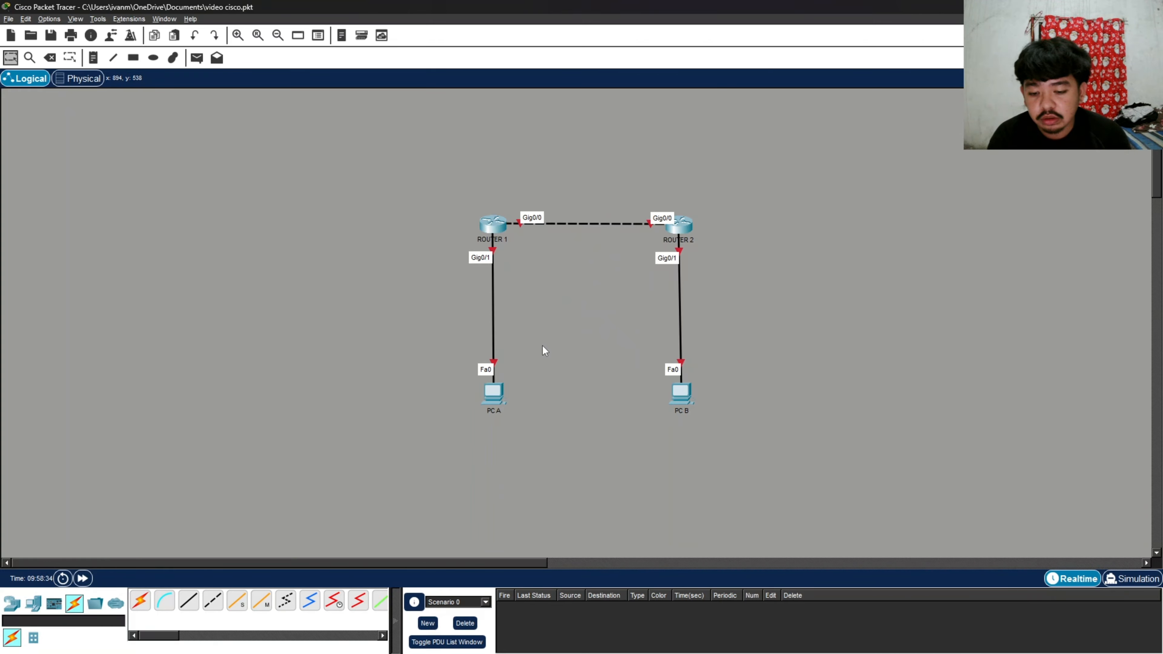
- Assign PC A the static IPv4 address 192.168.10.10 with subnet mask 255.255.255.0
{"action": "left_click", "coordinate": [498, 399]}
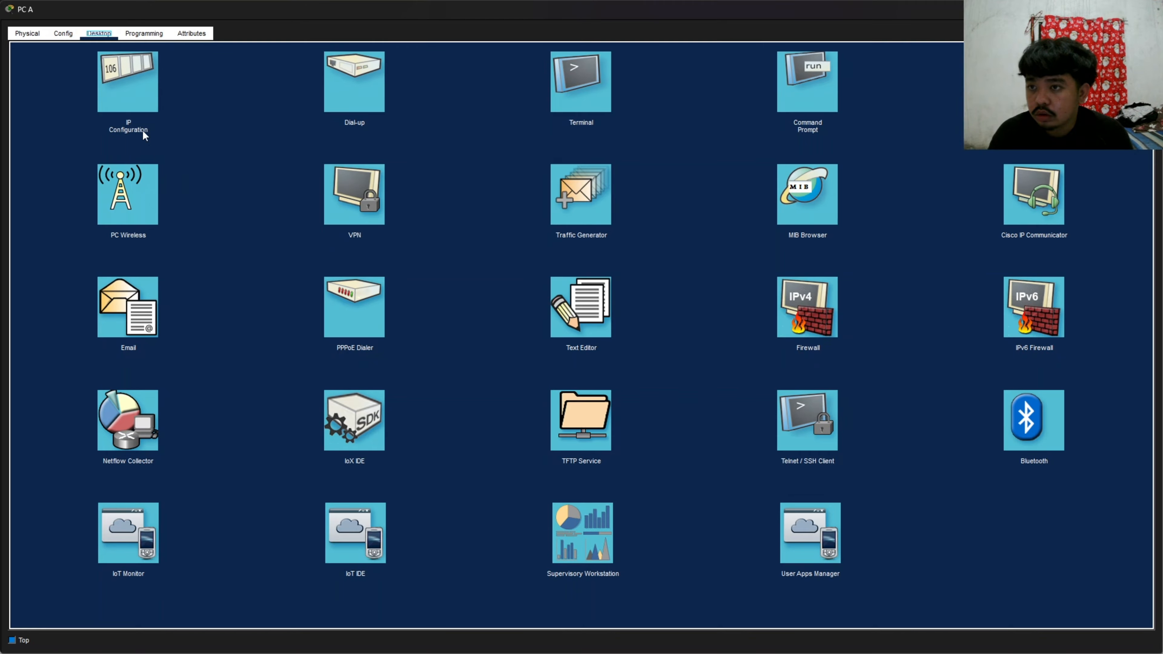
{"action": "left_click", "coordinate": [128, 91]}
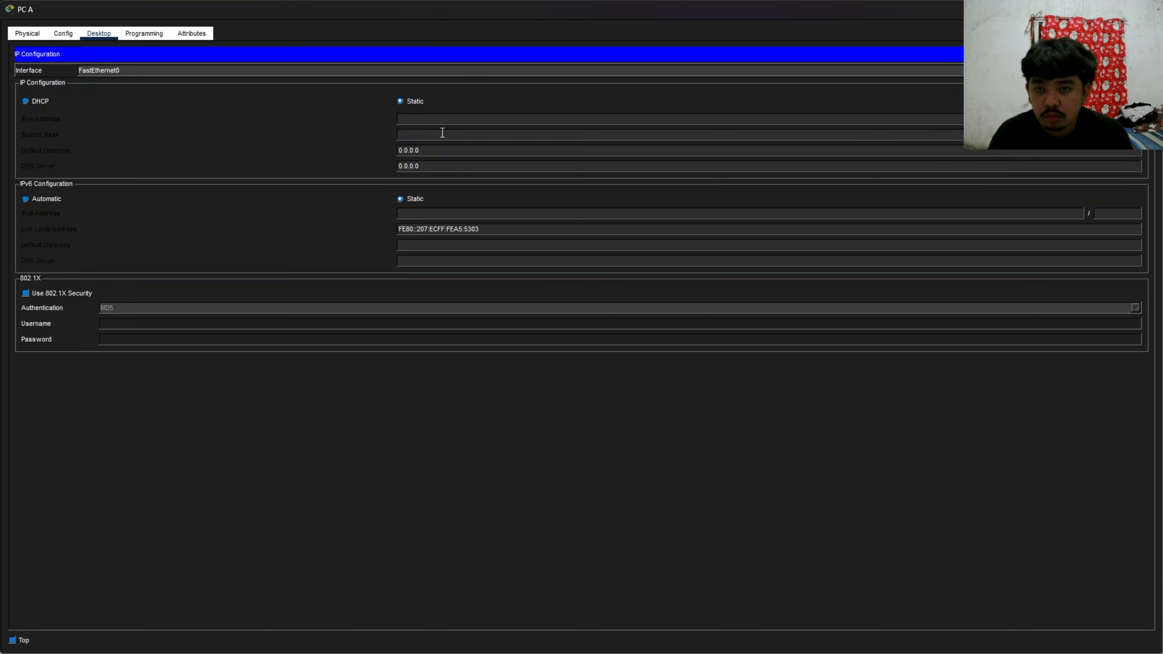
{"action": "left_click", "coordinate": [443, 124]}
{"action": "type", "text": "192.168.1"}
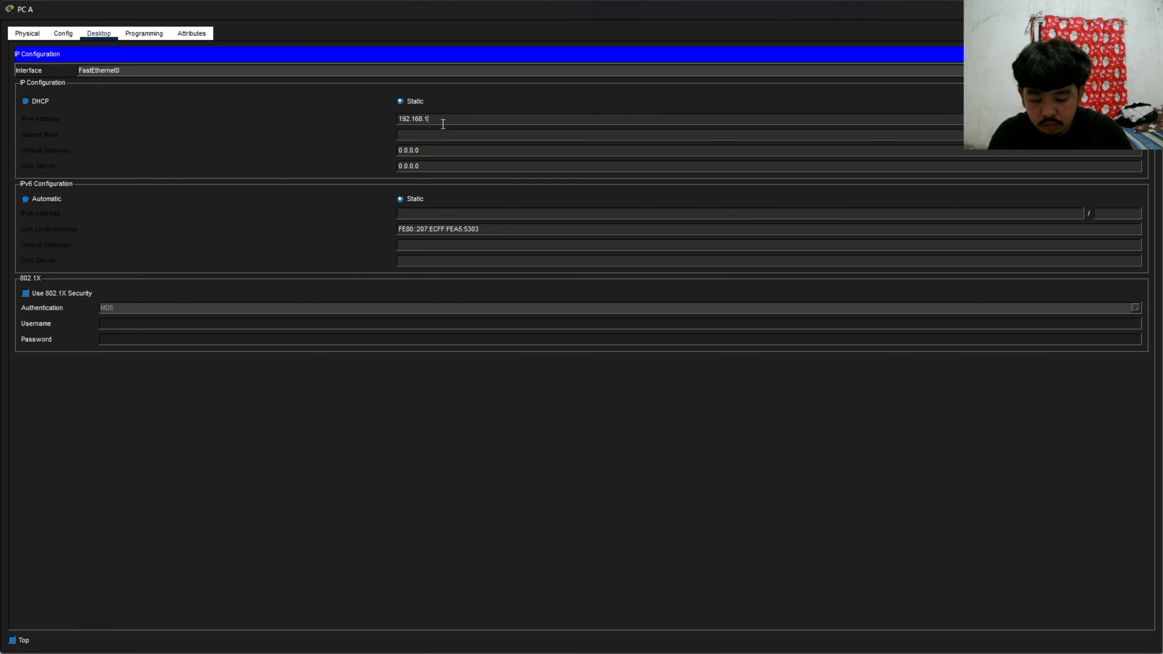
{"action": "type", "text": "0.10"}
{"action": "left_click", "coordinate": [438, 134]}
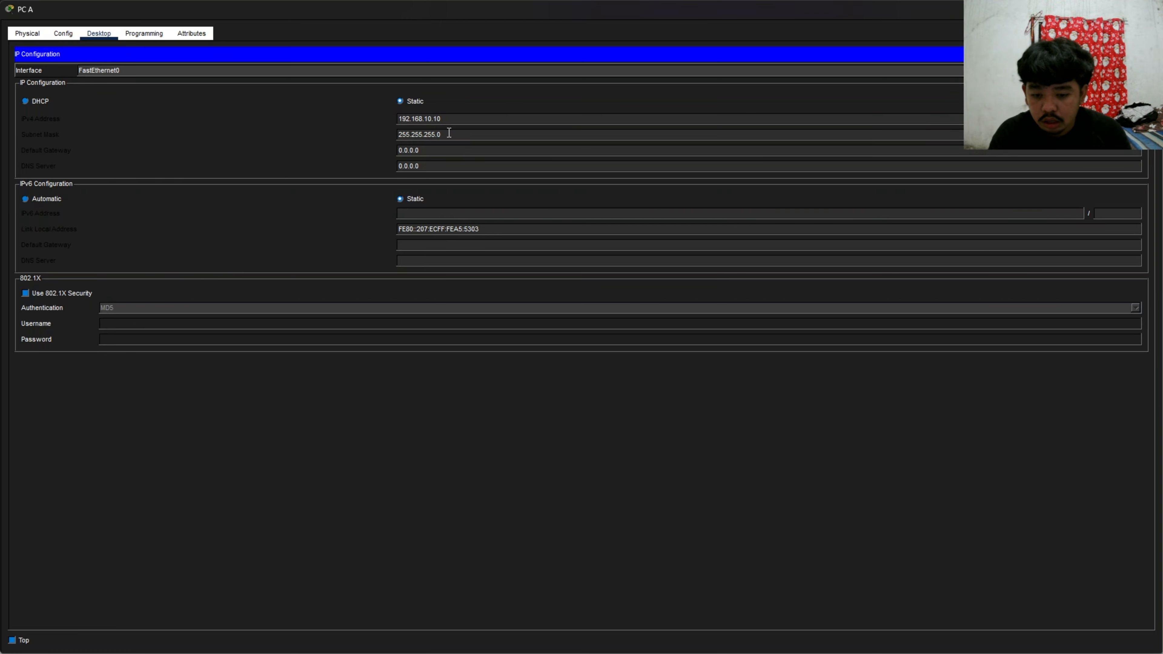
- Set PC A's default gateway to 192.168.10.1 and close its window
{"action": "left_click", "coordinate": [451, 151]}
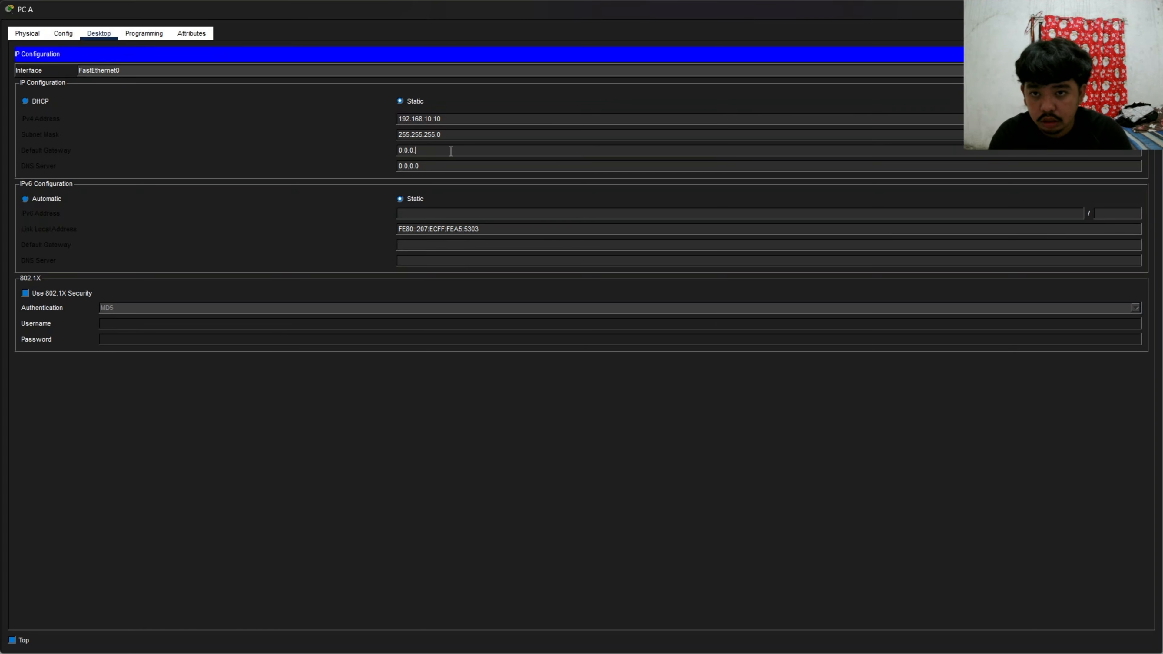
{"action": "key", "text": "BackSpace"}
{"action": "key", "text": "BackSpace"}
{"action": "key", "text": "BackSpace"}
{"action": "key", "text": "BackSpace"}
{"action": "key", "text": "BackSpace"}
{"action": "key", "text": "BackSpace"}
{"action": "type", "text": "192.168.1.1"}
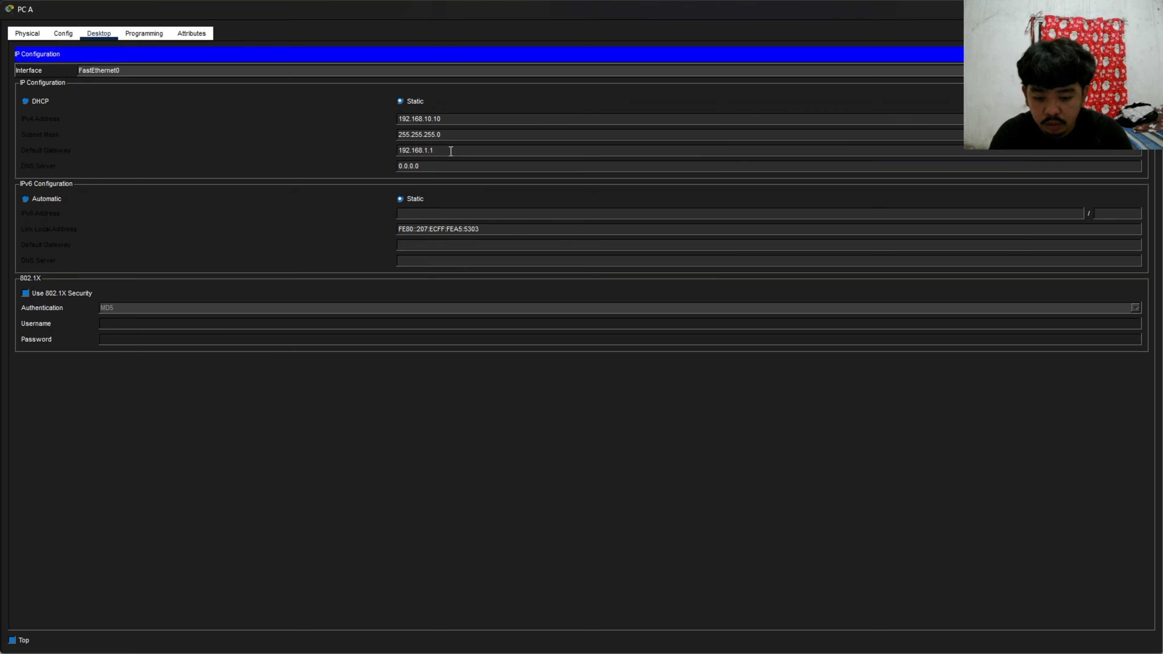
{"action": "key", "text": "BackSpace"}
{"action": "key", "text": "BackSpace"}
{"action": "key", "text": "BackSpace"}
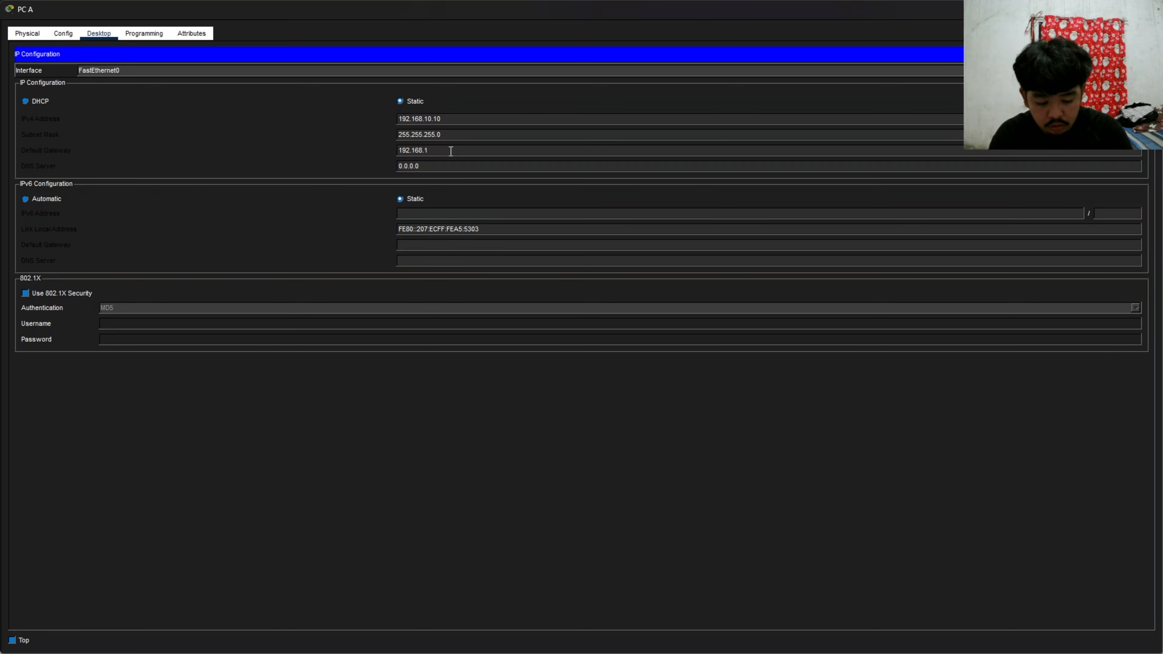
{"action": "type", "text": "0.1"}
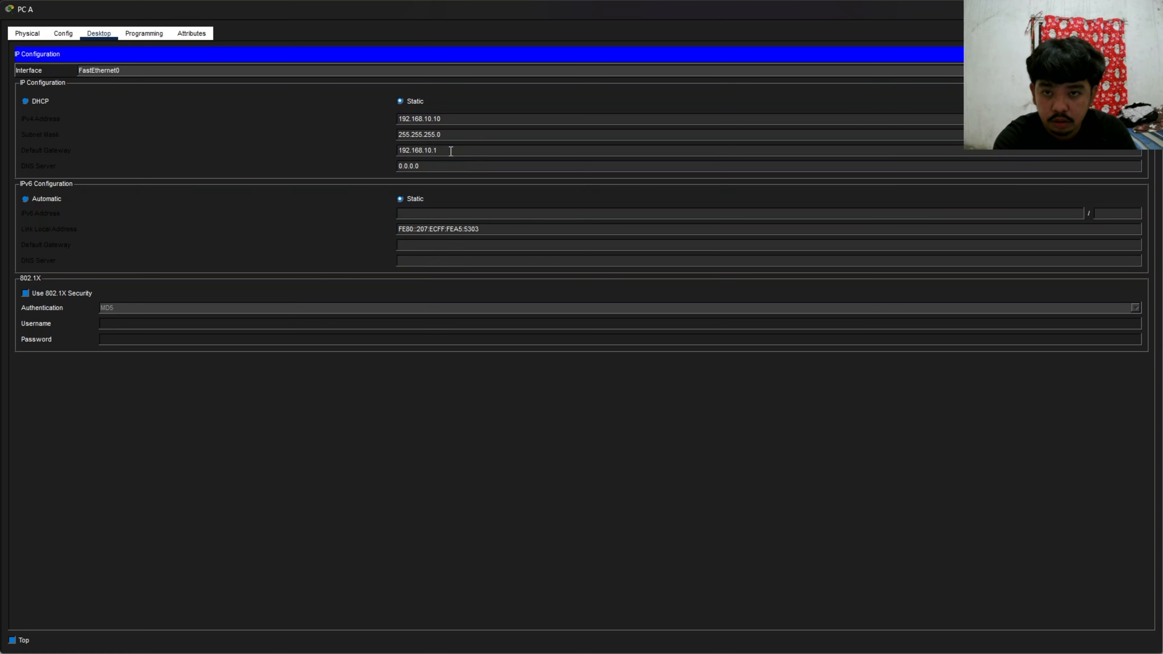
{"action": "left_click", "coordinate": [1152, 9]}
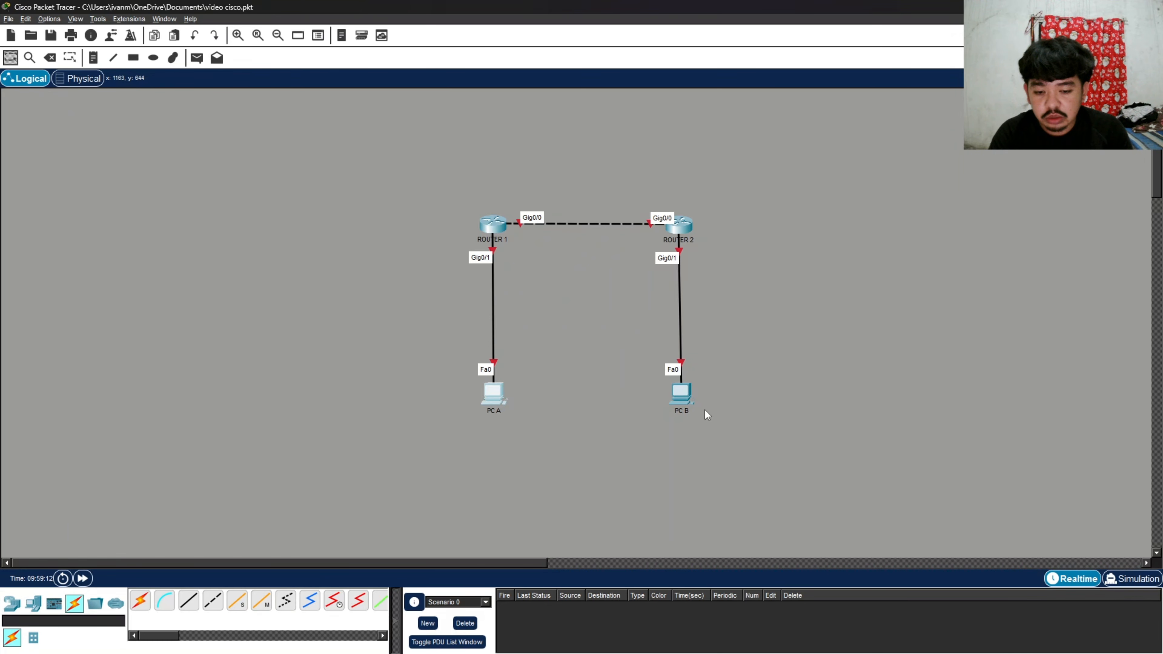
- Assign PC B the static IPv4 address 192.168.20.10 with subnet mask 255.255.255.0
{"action": "left_click", "coordinate": [677, 398]}
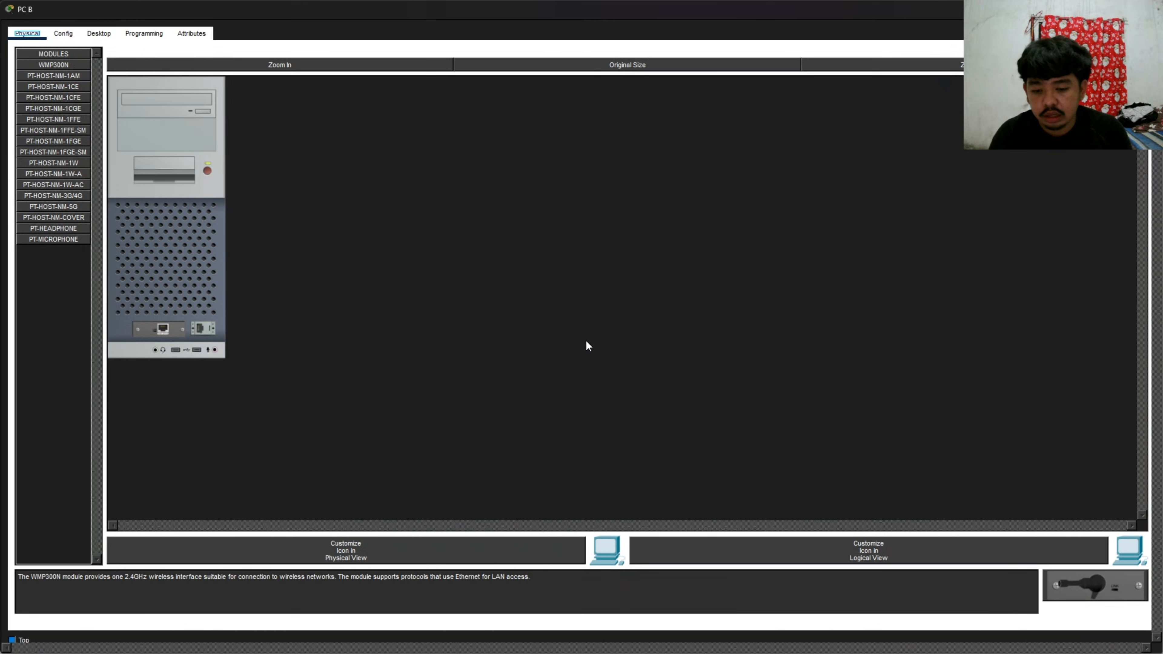
{"action": "left_click", "coordinate": [107, 37]}
{"action": "left_click", "coordinate": [138, 100]}
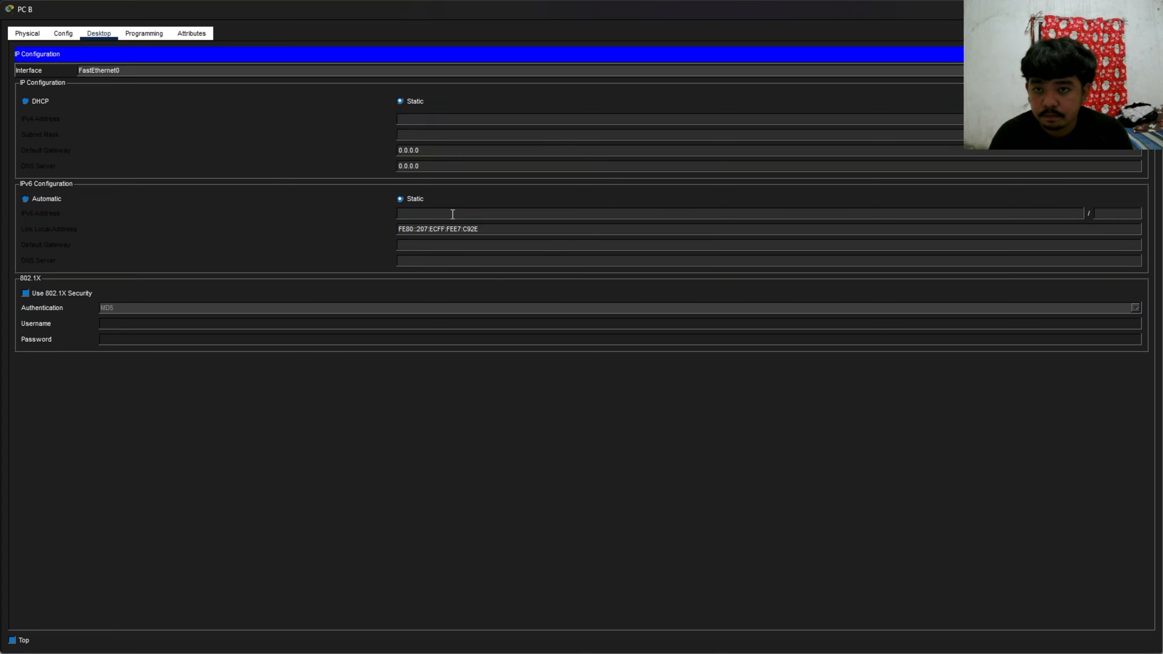
{"action": "type", "text": "192.168.20.10"}
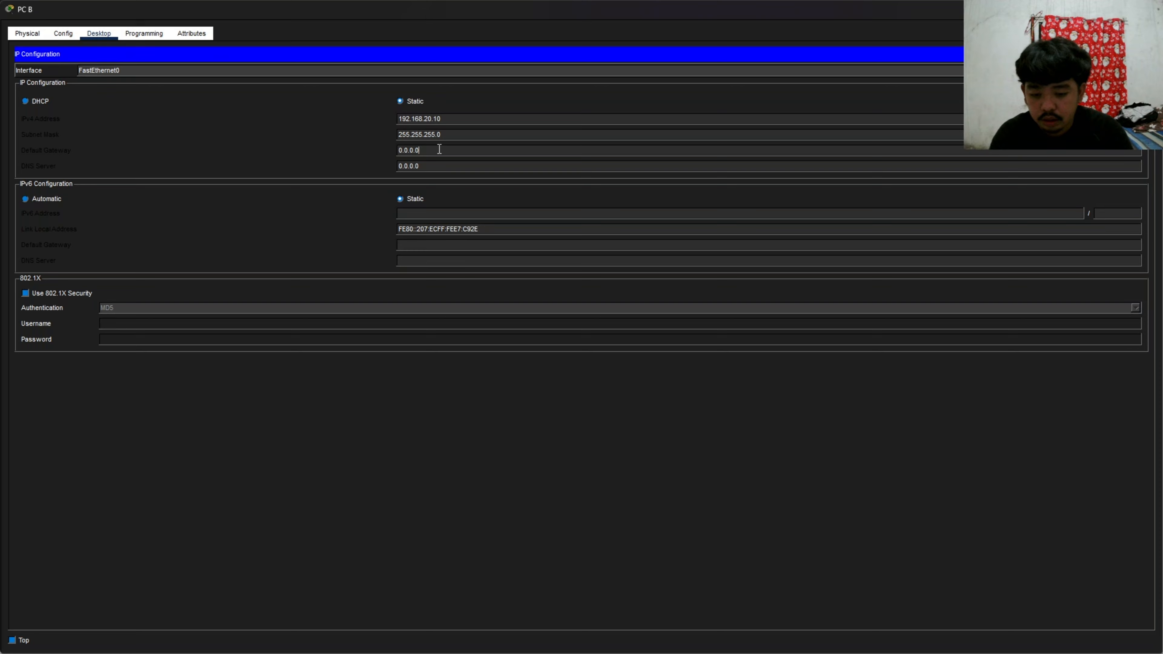
- Set PC B's default gateway to 192.168.20.1 and close its window
{"action": "key", "text": "BackSpace"}
{"action": "key", "text": "BackSpace"}
{"action": "key", "text": "BackSpace"}
{"action": "key", "text": "BackSpace"}
{"action": "key", "text": "BackSpace"}
{"action": "key", "text": "BackSpace"}
{"action": "type", "text": "192.168.20.1"}
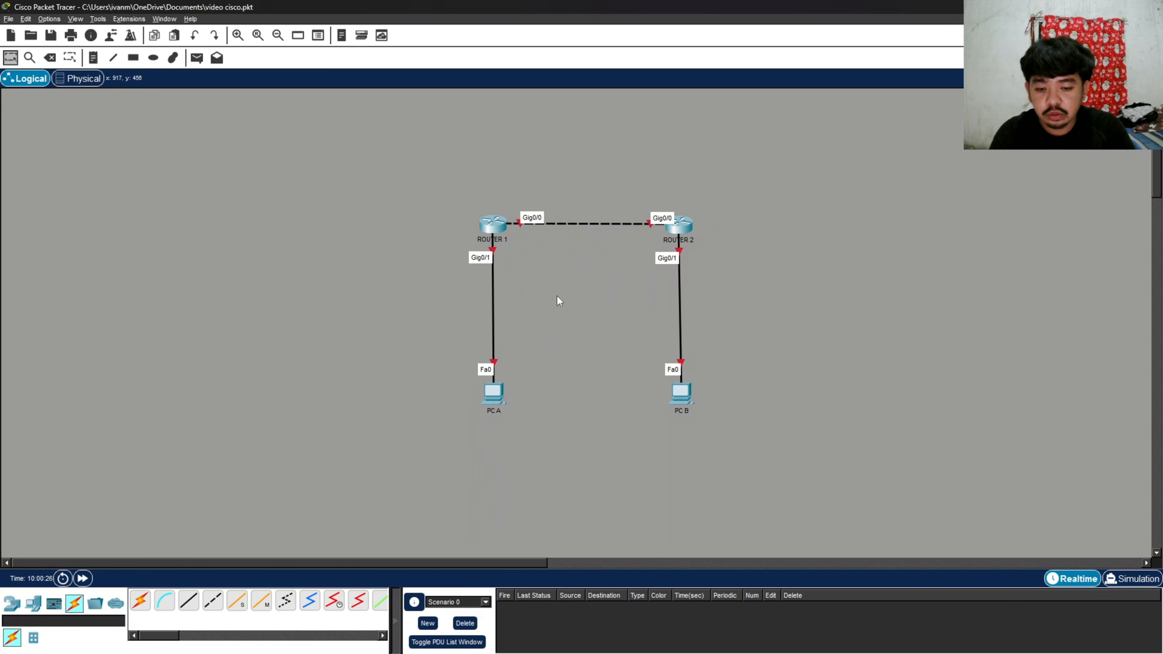
- Open Router 1's command line, decline the initial configuration dialog and enter global configuration mode
{"action": "left_click", "coordinate": [493, 227]}
{"action": "left_click", "coordinate": [92, 34]}
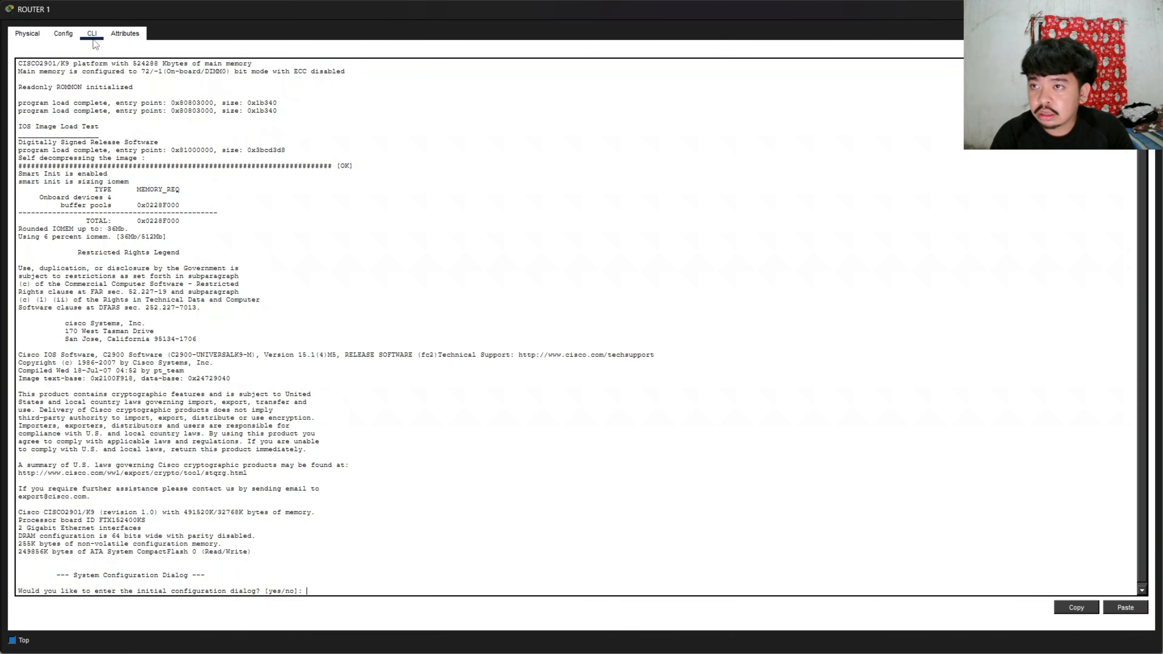
{"action": "type", "text": "no"}
{"action": "key", "text": "Return"}
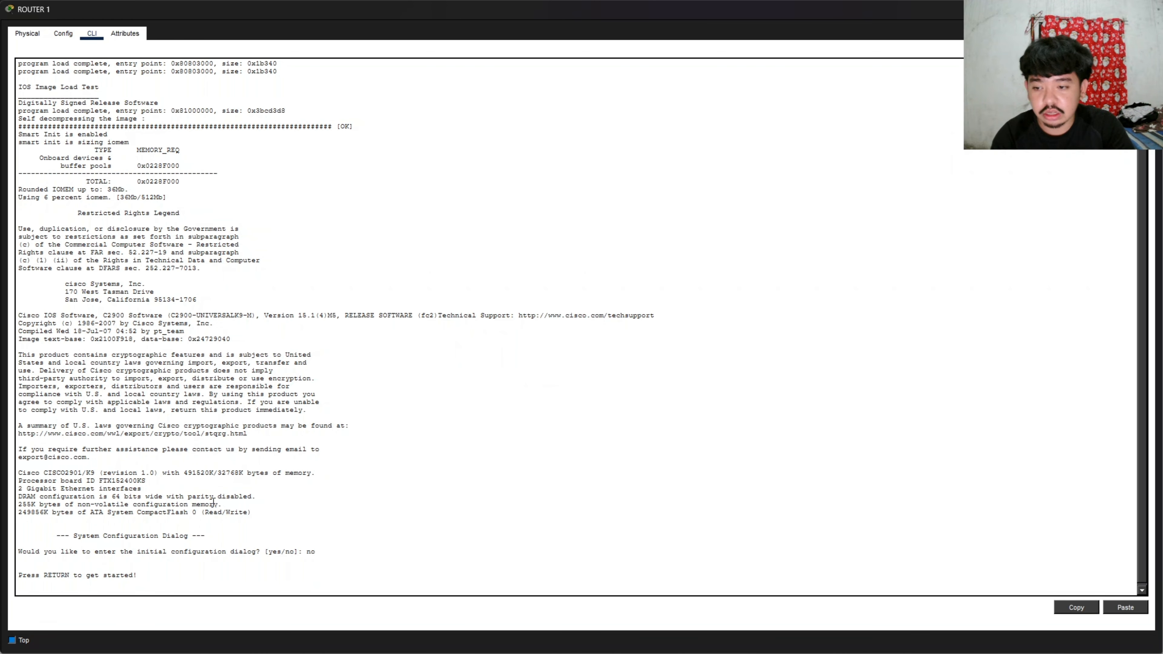
{"action": "key", "text": "Return"}
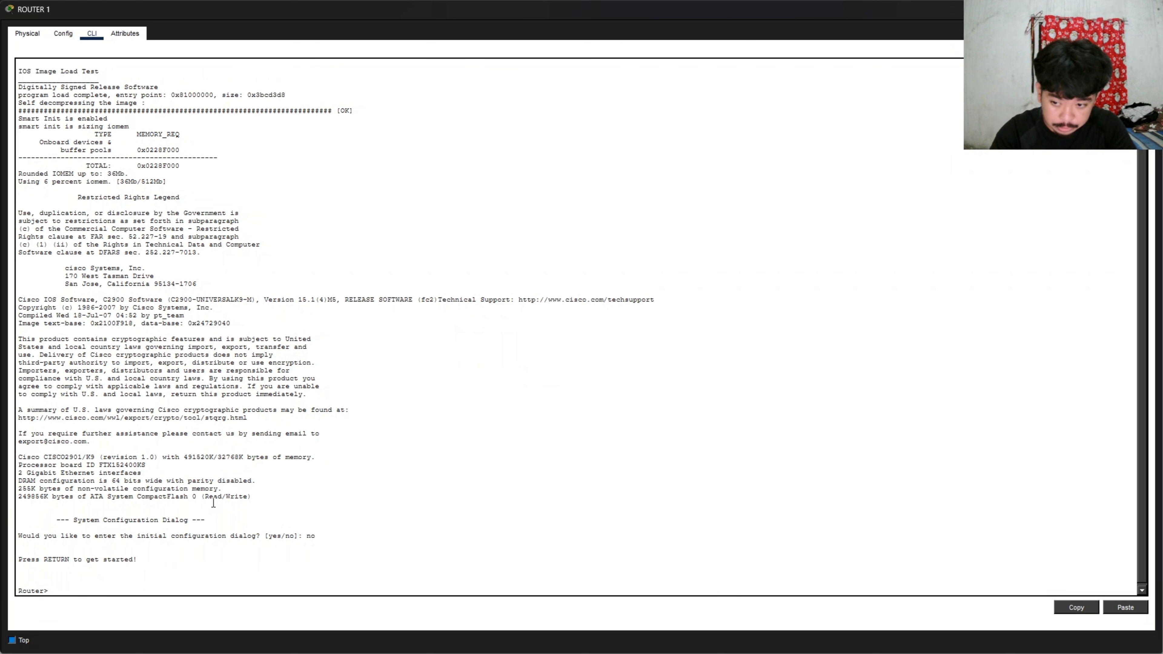
{"action": "type", "text": "ena"}
{"action": "key", "text": "Return"}
{"action": "type", "text": "co"}
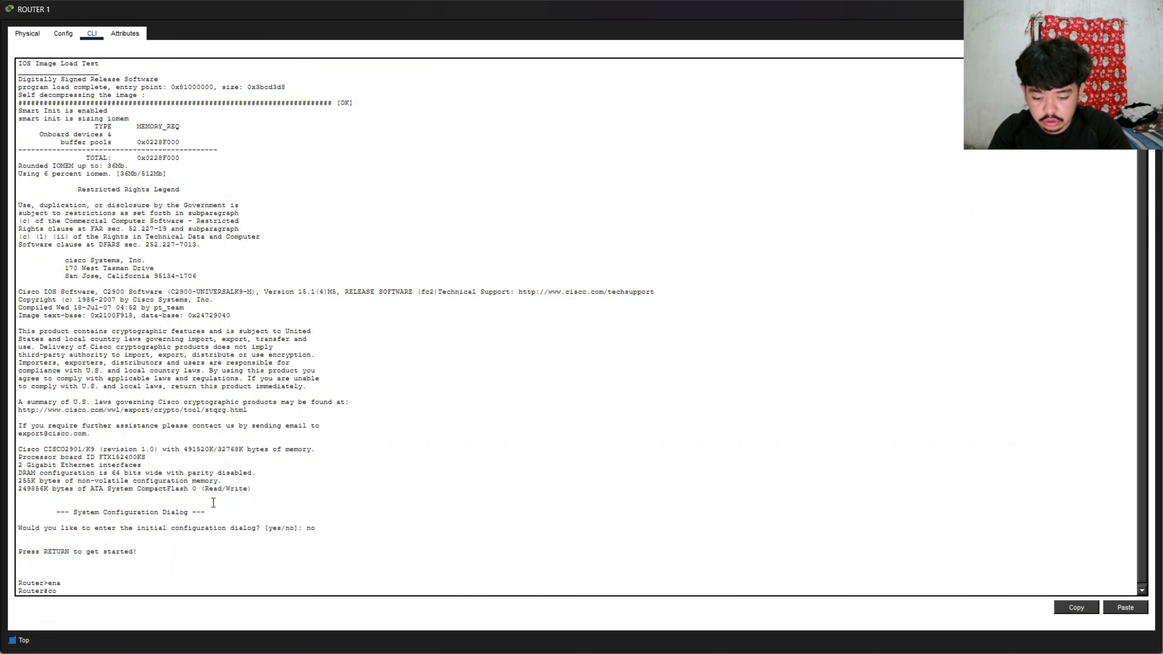
{"action": "type", "text": "nfigure terminal"}
{"action": "key", "text": "Return"}
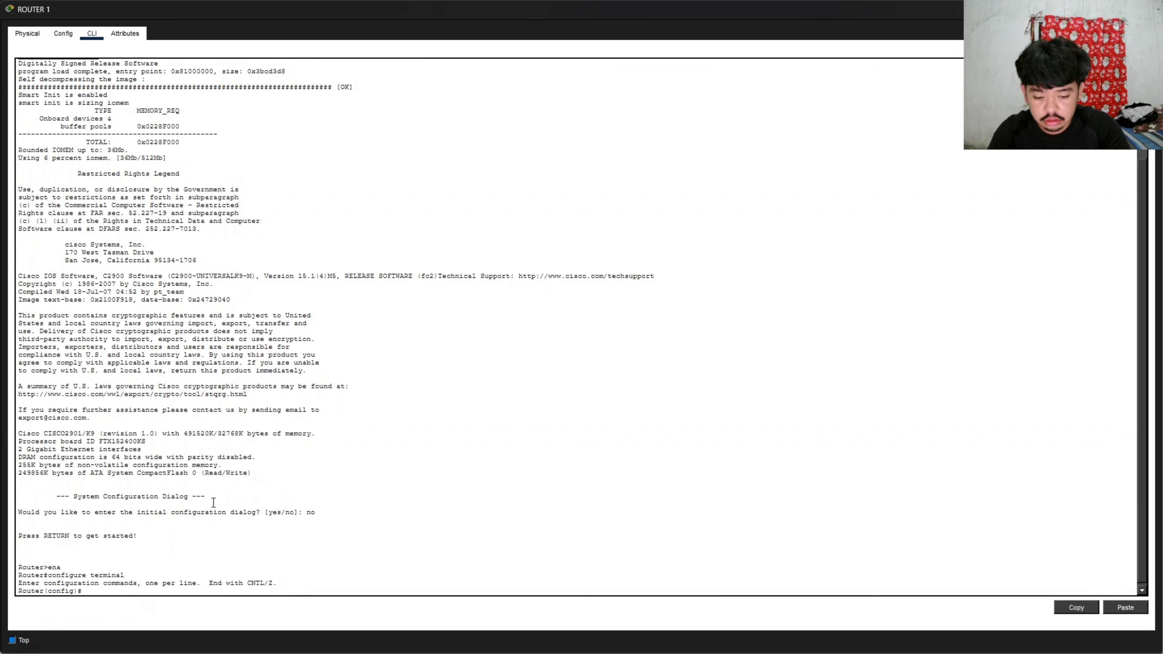
- Assign IP address 10.0.0.1 with mask 255.255.255.252 to Router 1's interface gig0/0
{"action": "type", "text": "ip a"}
{"action": "key", "text": "BackSpace"}
{"action": "key", "text": "BackSpace"}
{"action": "key", "text": "BackSpace"}
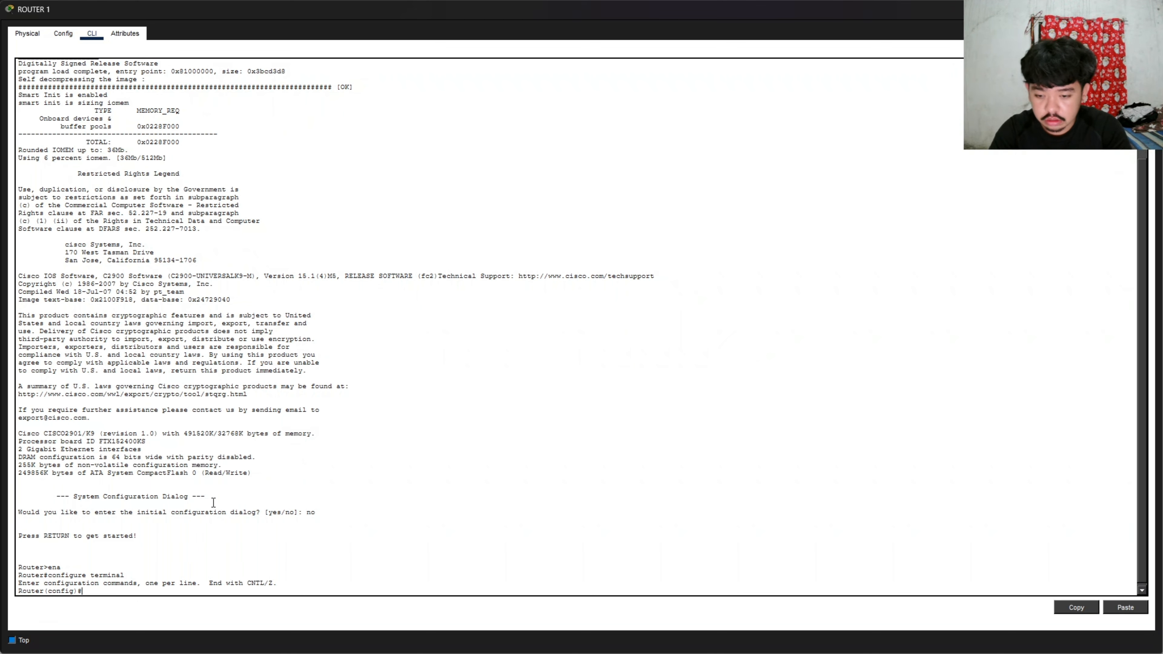
{"action": "type", "text": "nt gig0/0"}
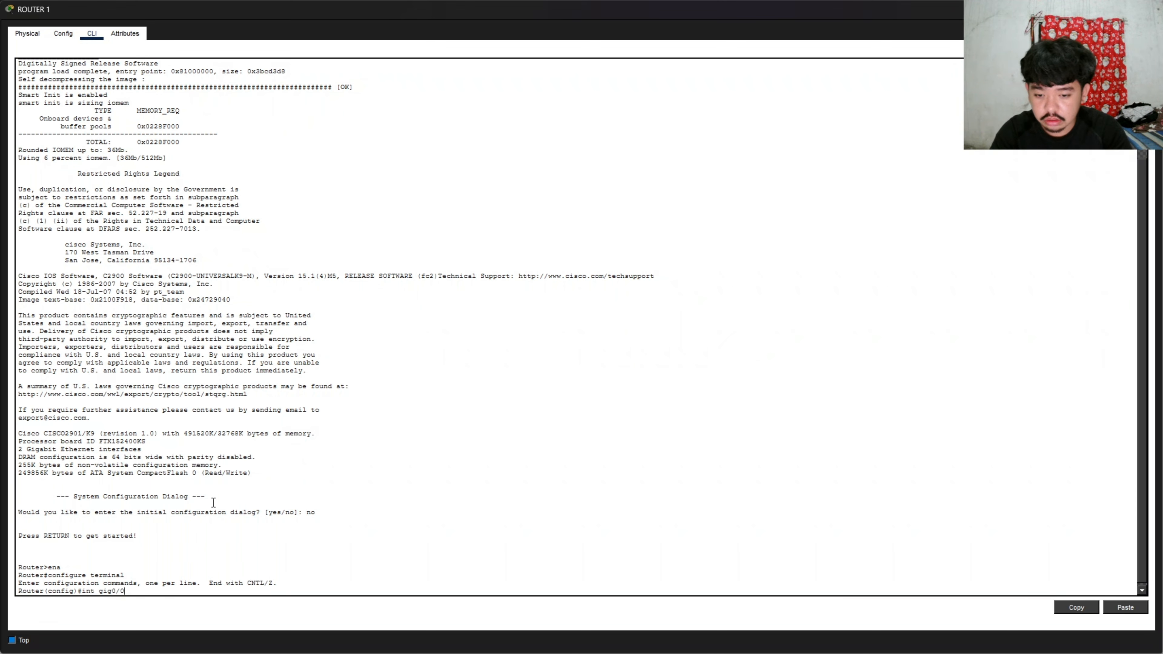
{"action": "key", "text": "Return"}
{"action": "type", "text": "ip address"}
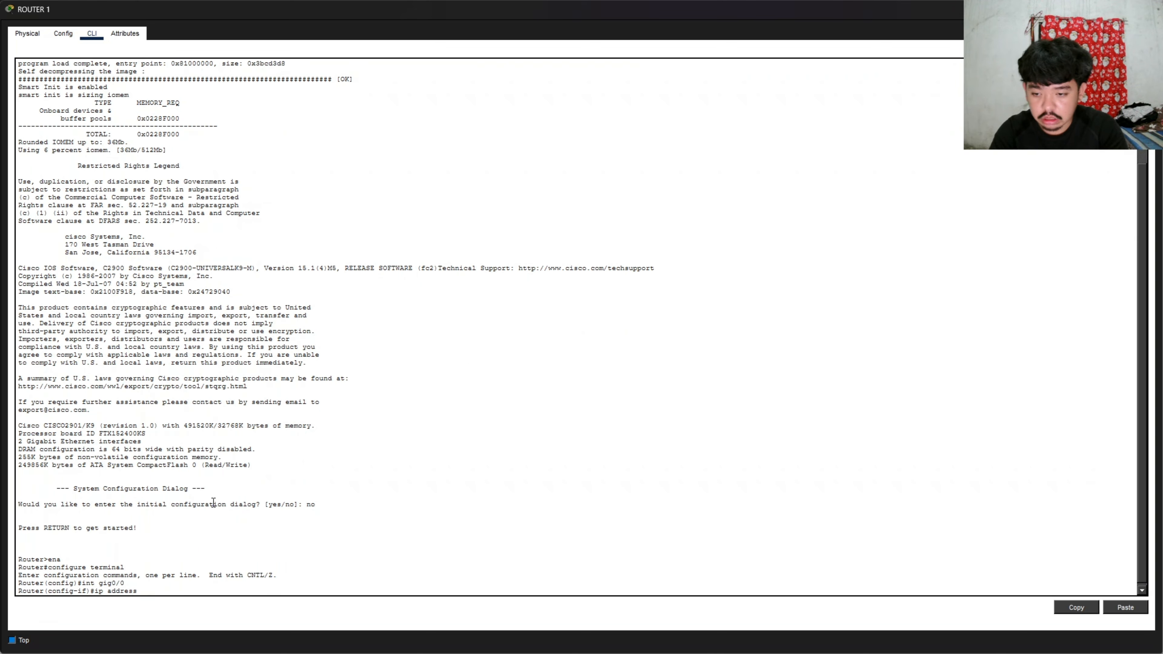
{"action": "type", "text": " 10.0.0."}
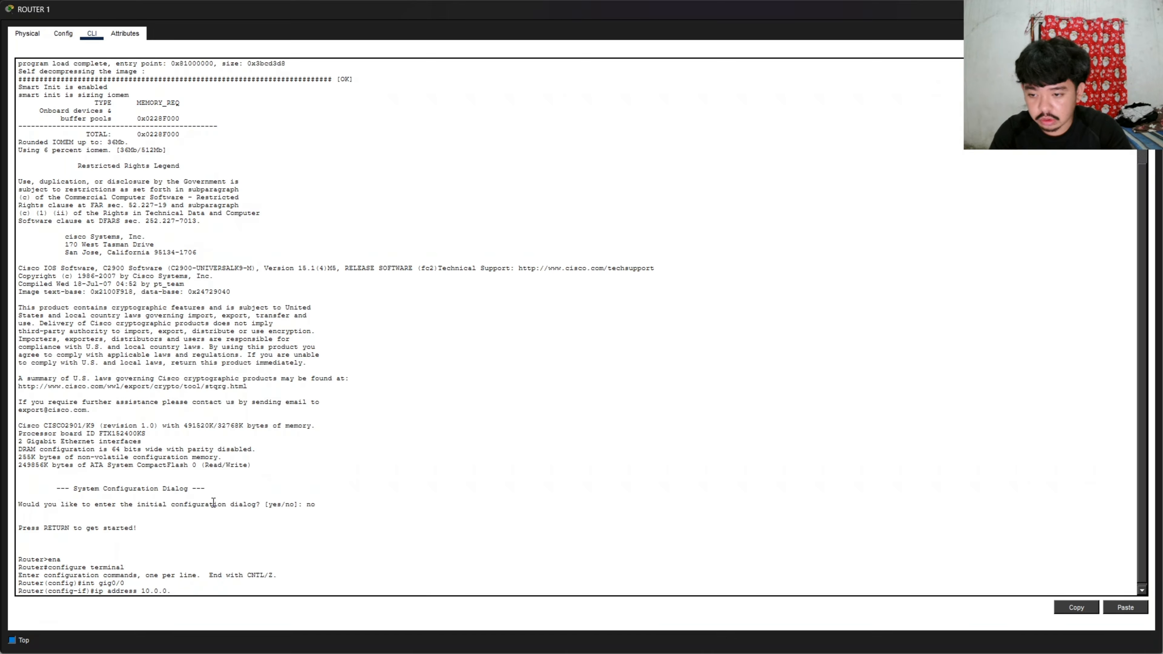
{"action": "type", "text": "1 255."}
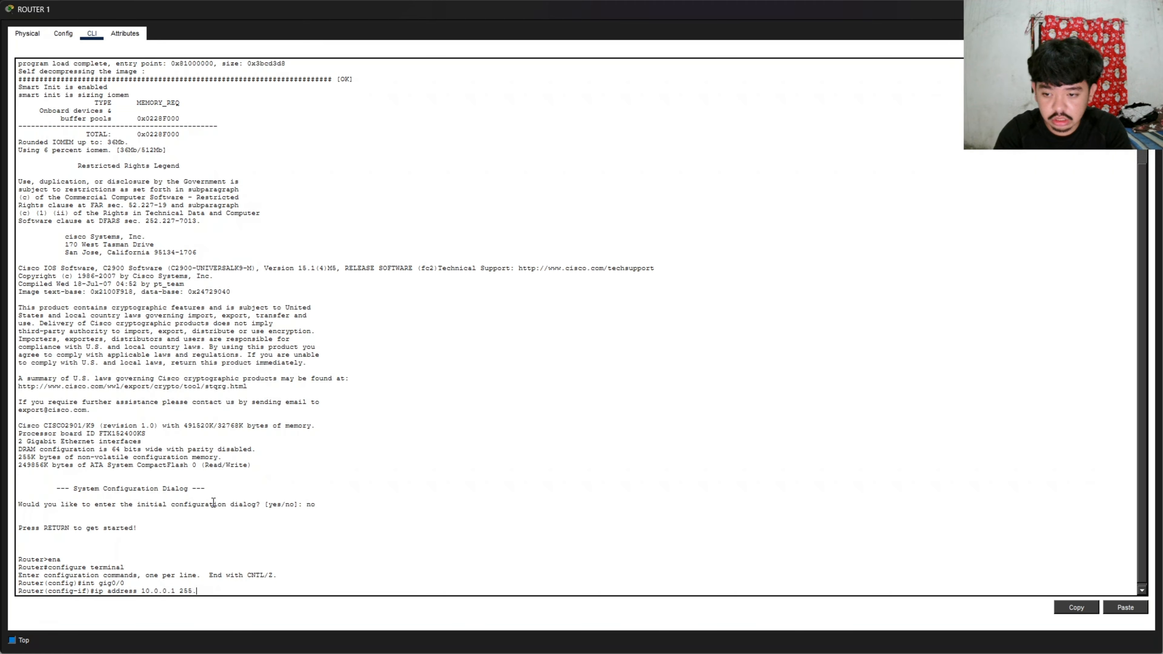
{"action": "type", "text": "255.255.25"}
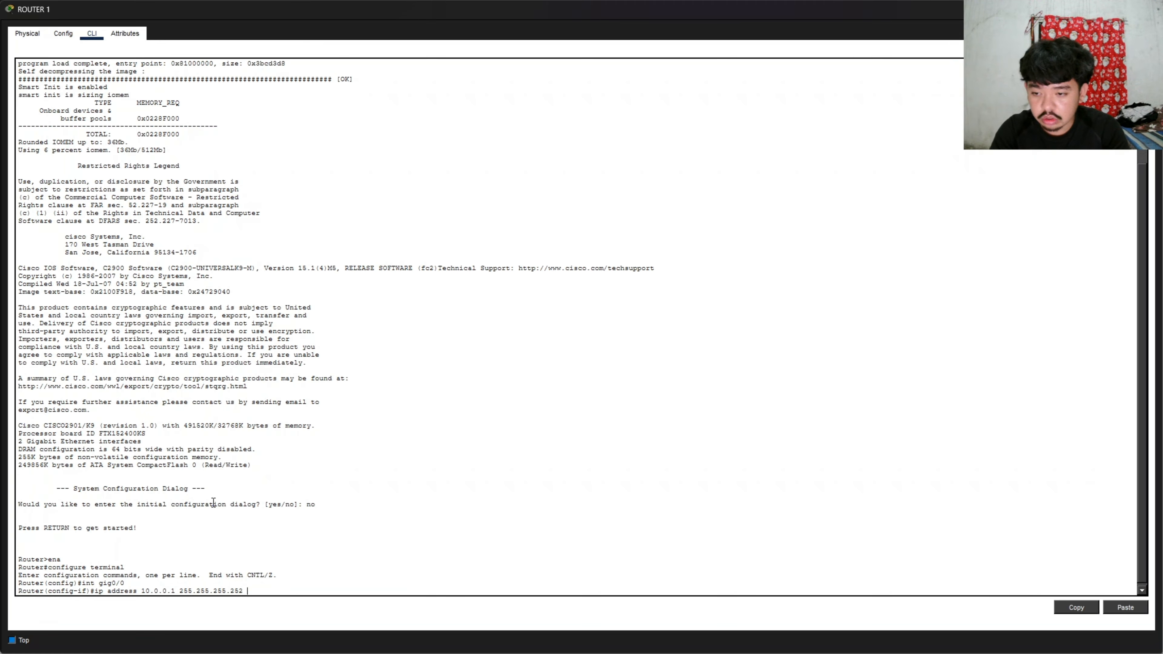
{"action": "type", "text": "2"}
{"action": "key", "text": "Return"}
- Enable Router 1's interface gig0/0 with no shutdown and exit to global configuration mode
{"action": "type", "text": "no shutdown"}
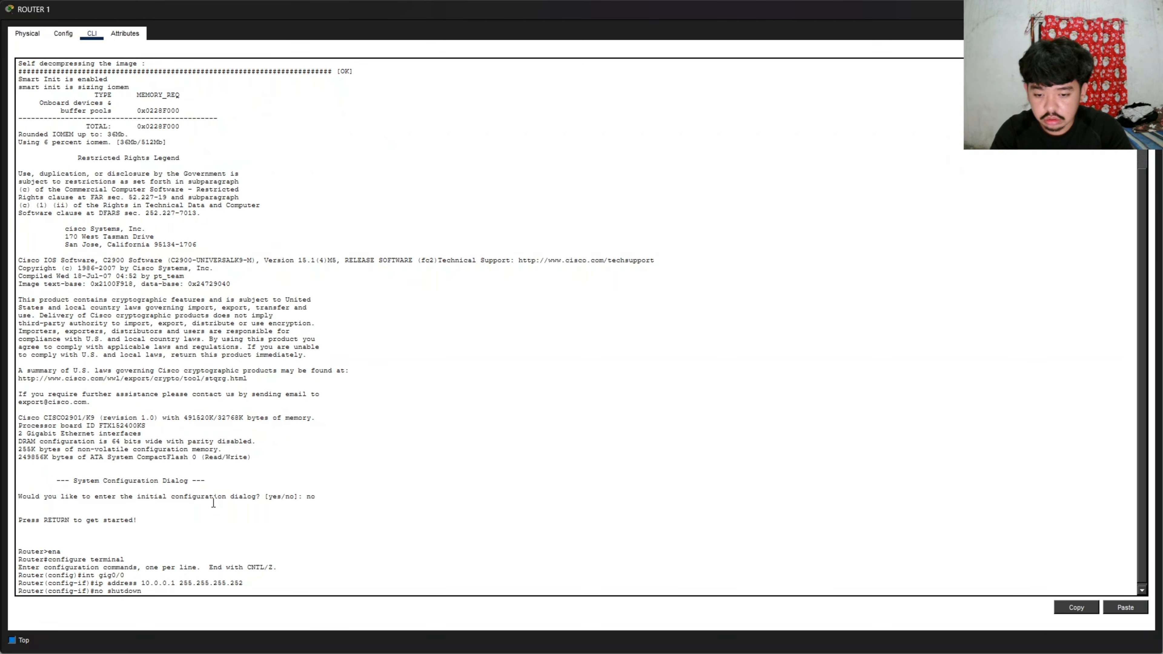
{"action": "key", "text": "Return"}
{"action": "type", "text": "exit"}
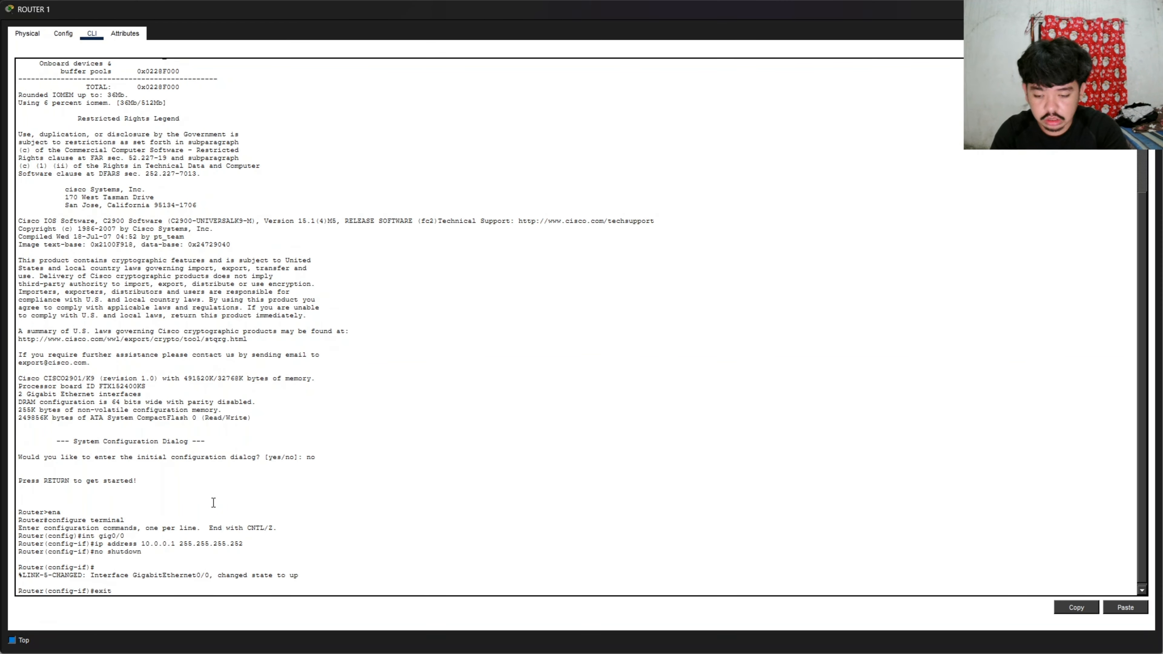
{"action": "key", "text": "Return"}
{"action": "key", "text": "Return"}
- Assign IP address 192.168.10.1 with mask 255.255.255.0 to Router 1's interface g0/1
{"action": "type", "text": "interface"}
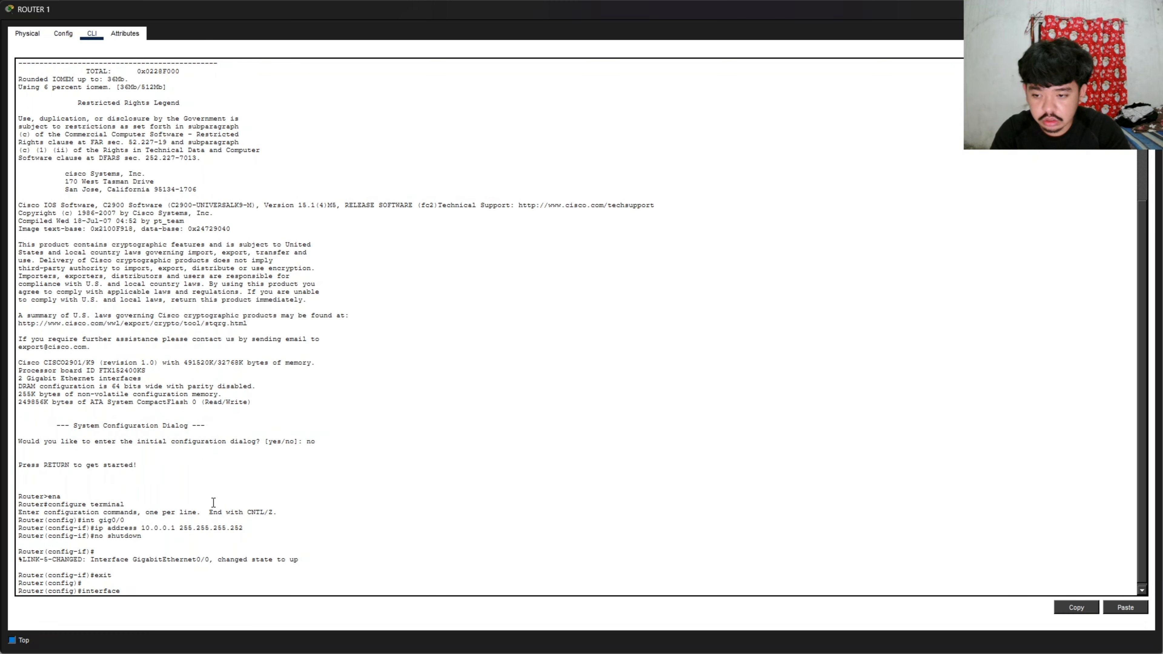
{"action": "type", "text": " gig/1"}
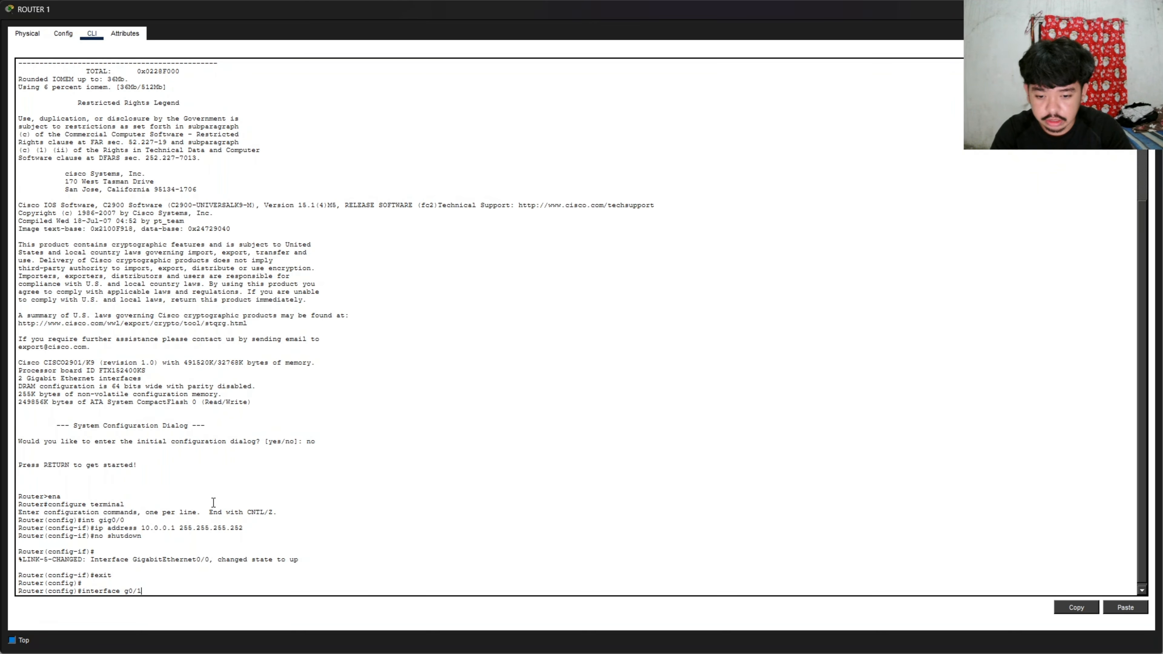
{"action": "key", "text": "Return"}
{"action": "type", "text": "ip address"}
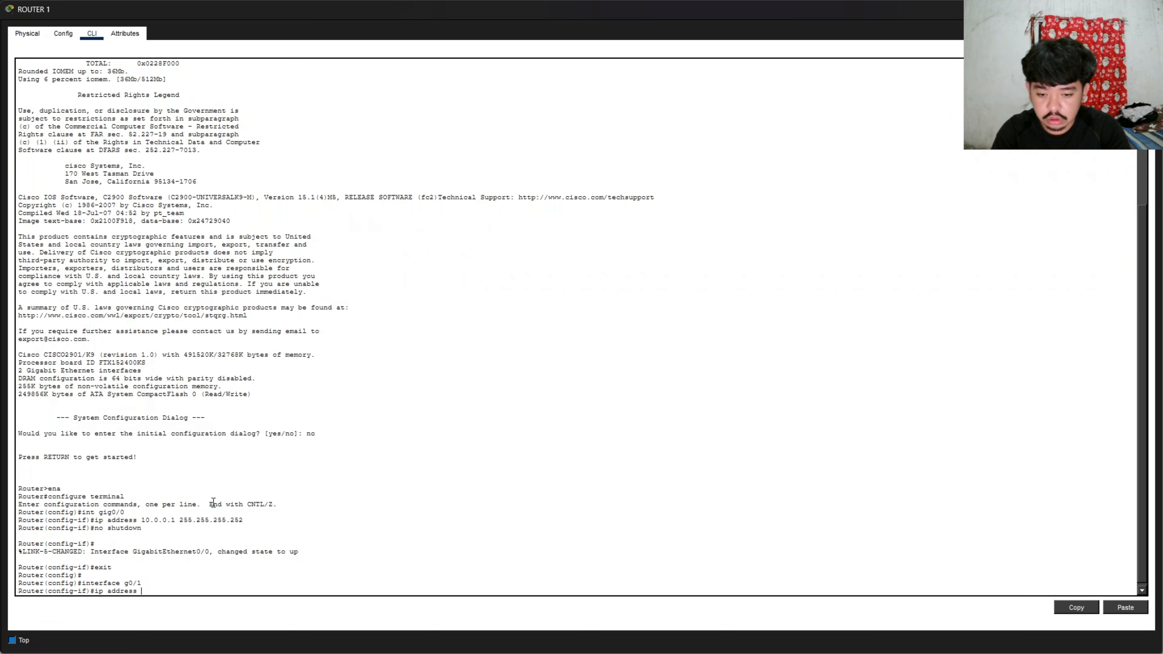
{"action": "type", "text": " 192.168"}
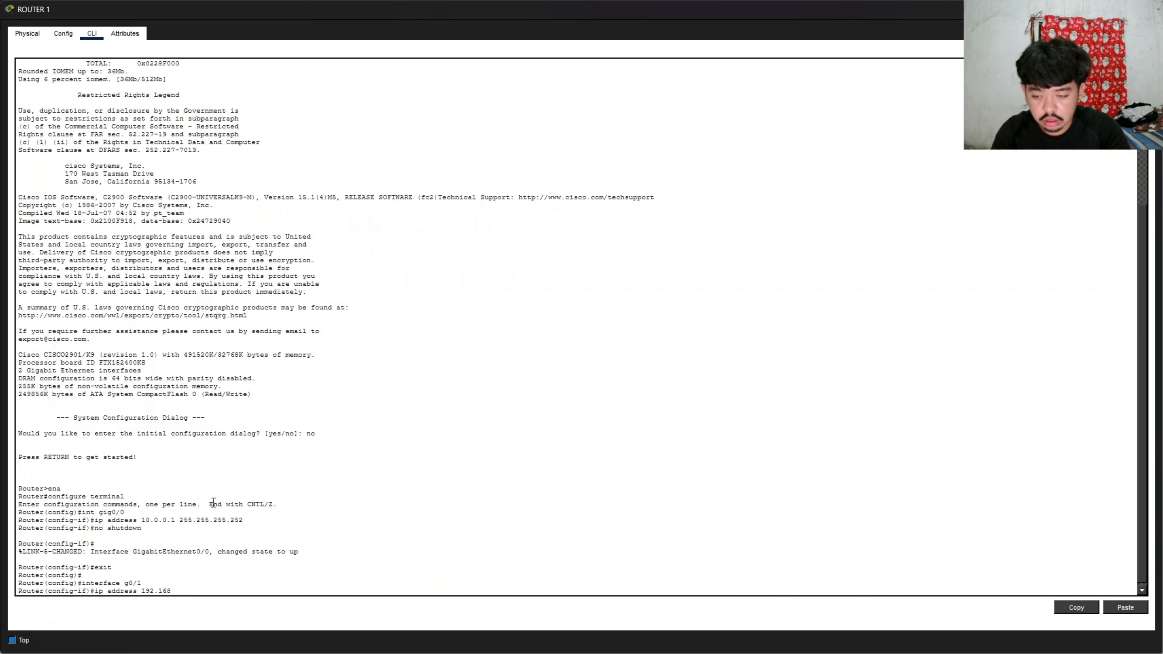
{"action": "type", "text": ".10.1 255"}
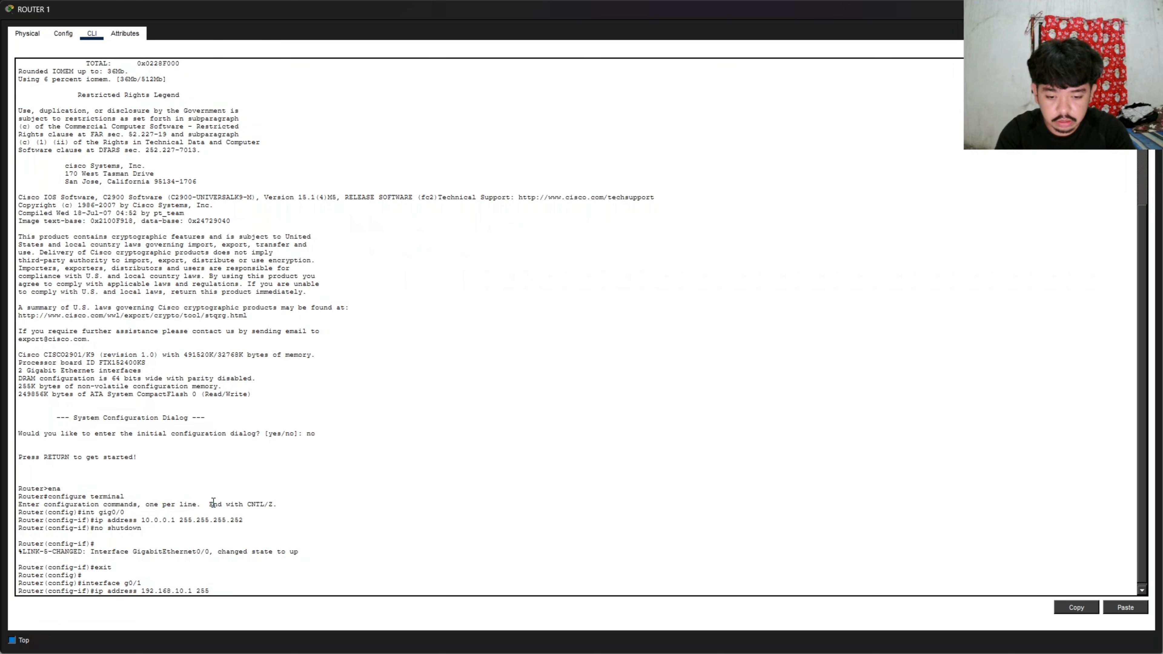
{"action": "type", "text": ".255.255.0"}
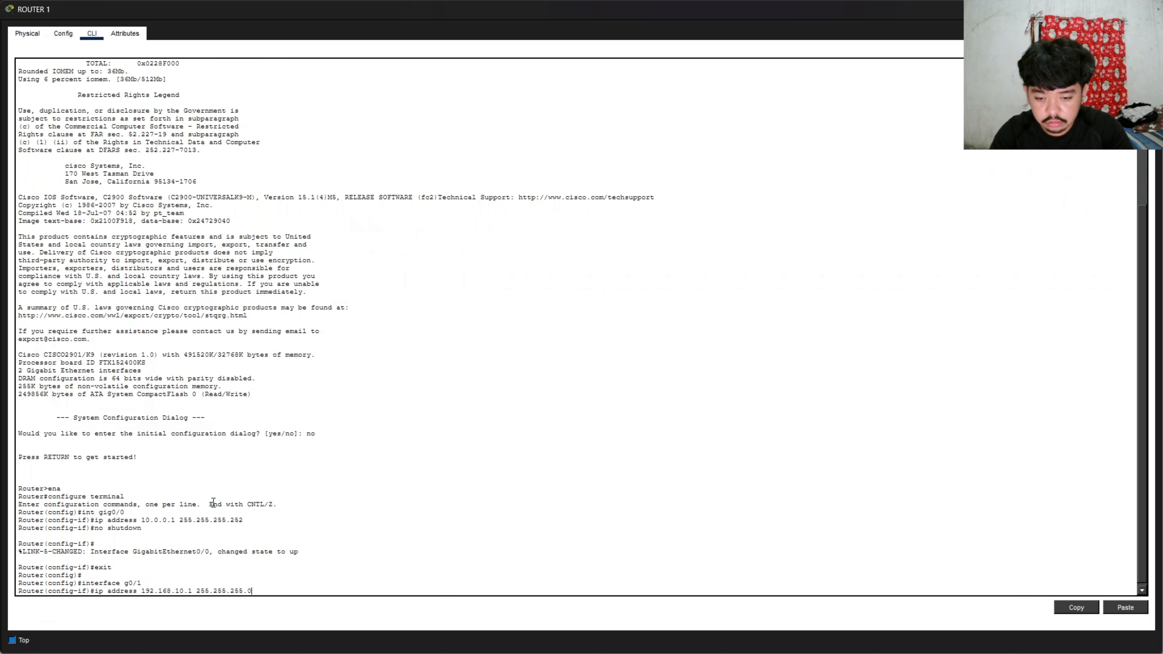
{"action": "key", "text": "Return"}
- Enable Router 1's interface g0/1 with no shutdown and exit to global configuration mode
{"action": "type", "text": "no shutw"}
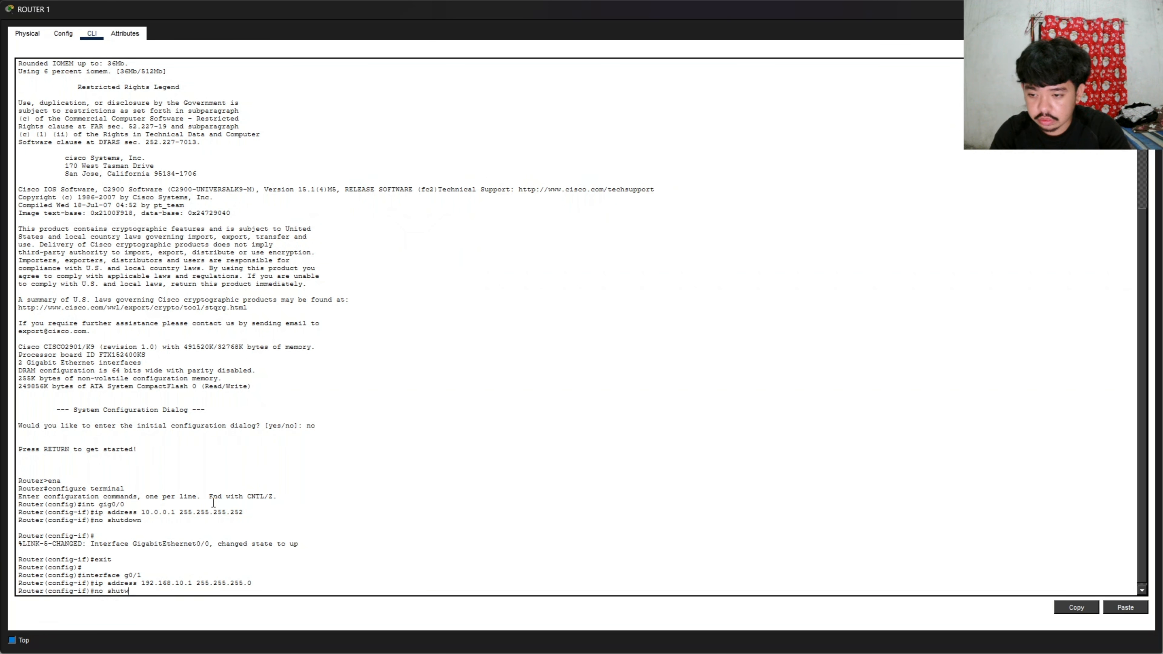
{"action": "key", "text": "BackSpace"}
{"action": "type", "text": "down"}
{"action": "key", "text": "Return"}
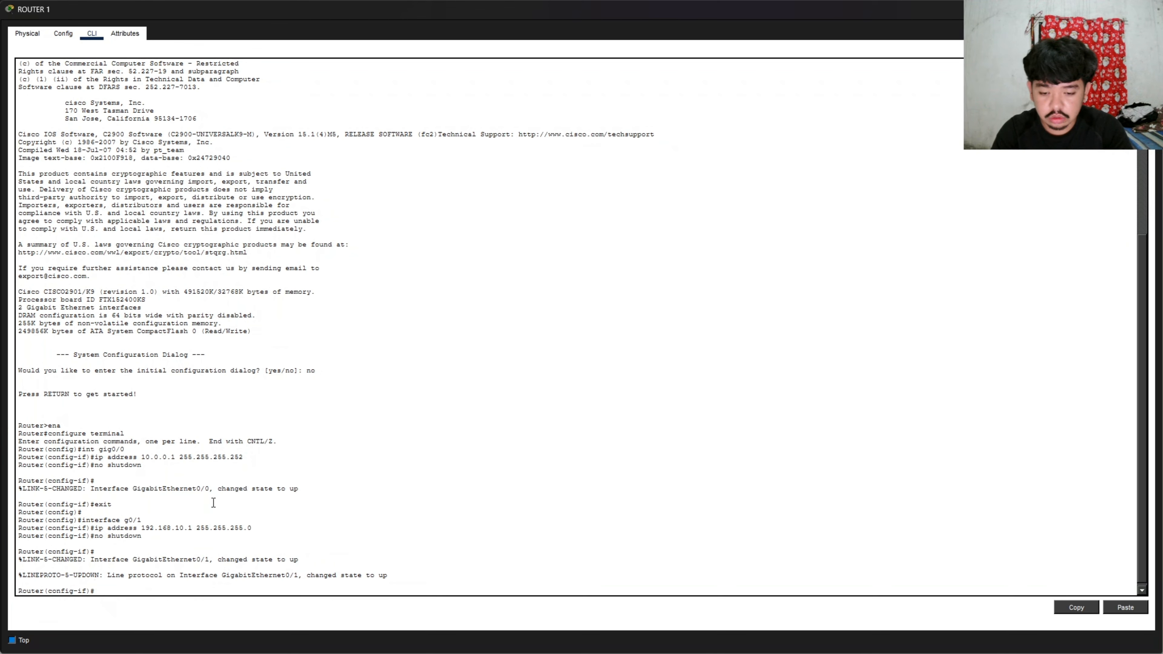
{"action": "type", "text": "exit"}
{"action": "key", "text": "Return"}
- Add a static route on Router 1 to 192.168.20.0 with mask 255.255.255.0 via next hop 10.0.0.2
{"action": "type", "text": "ip rout"}
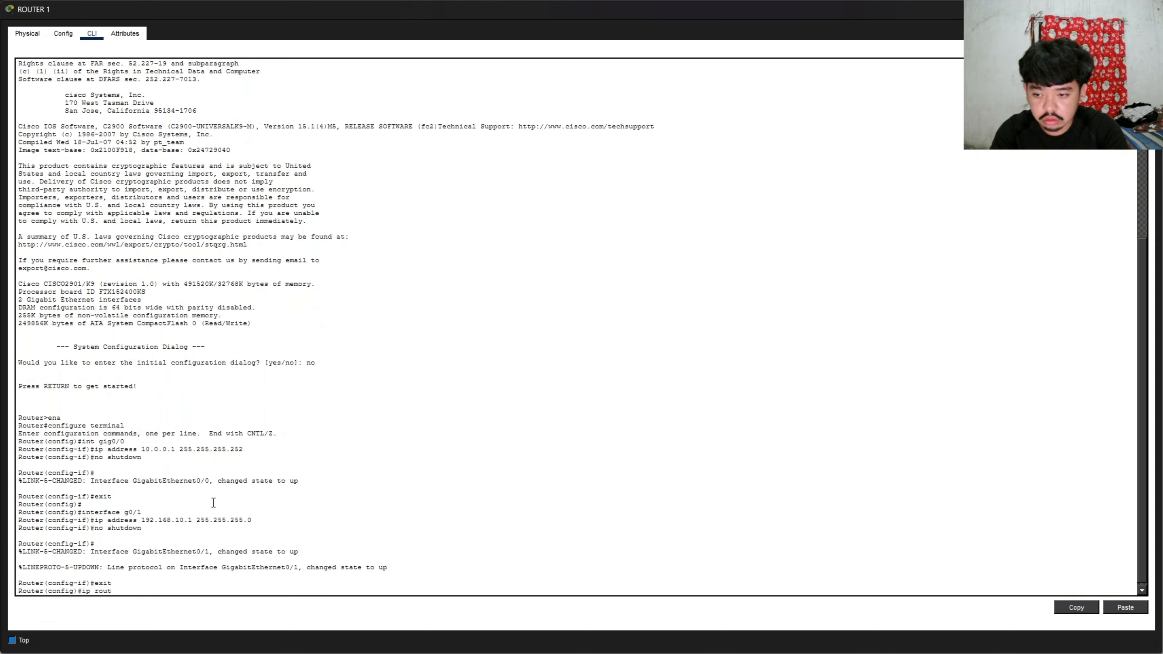
{"action": "type", "text": "e 192.168"}
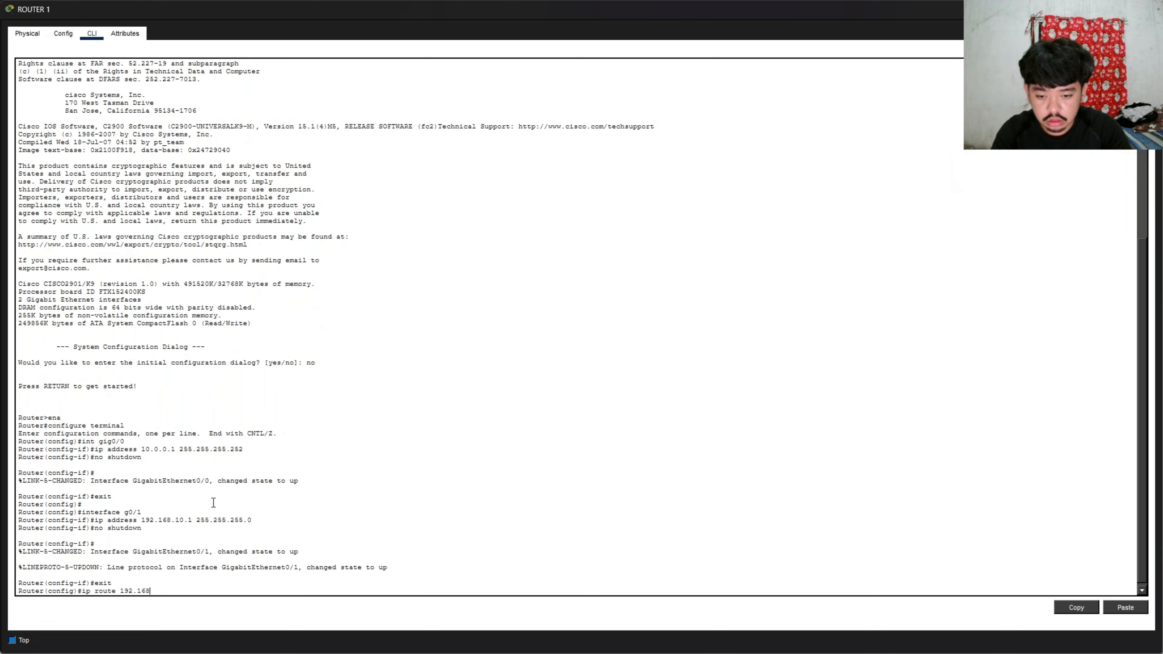
{"action": "type", "text": ".20.0 "}
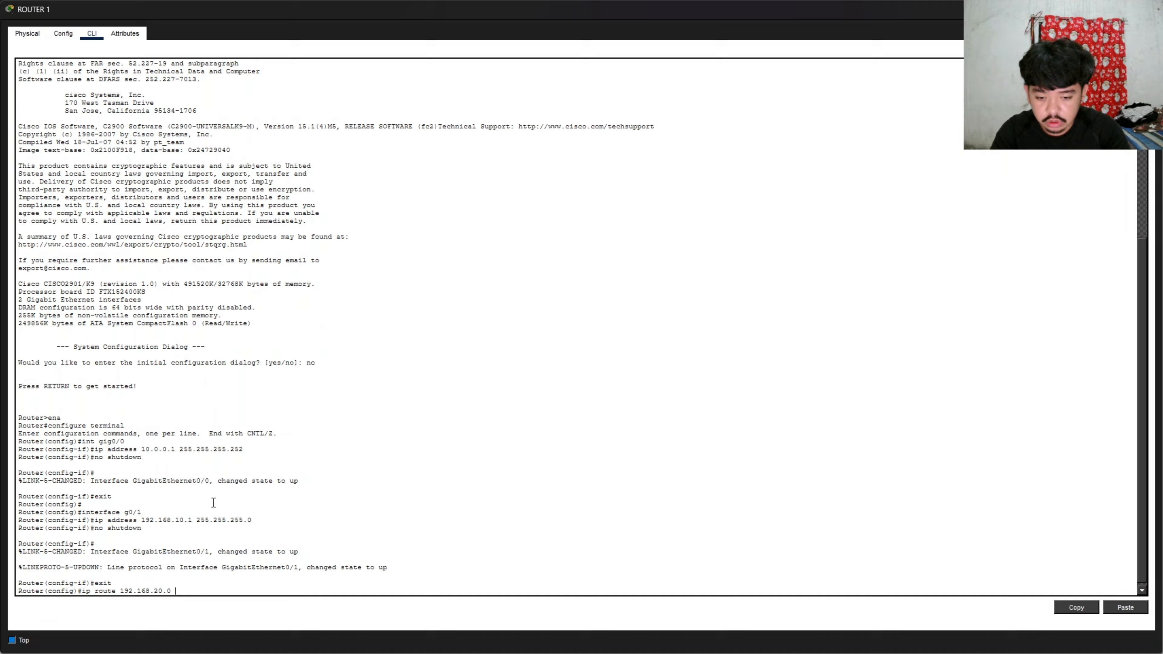
{"action": "type", "text": "255.255.255."}
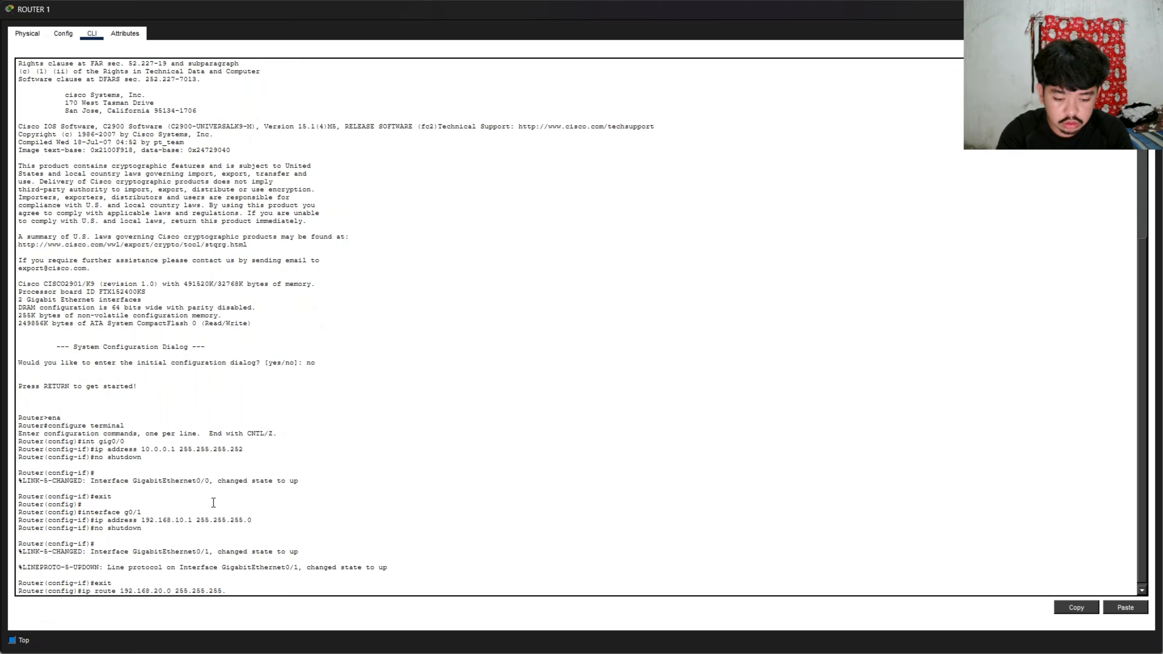
{"action": "type", "text": "0 10"}
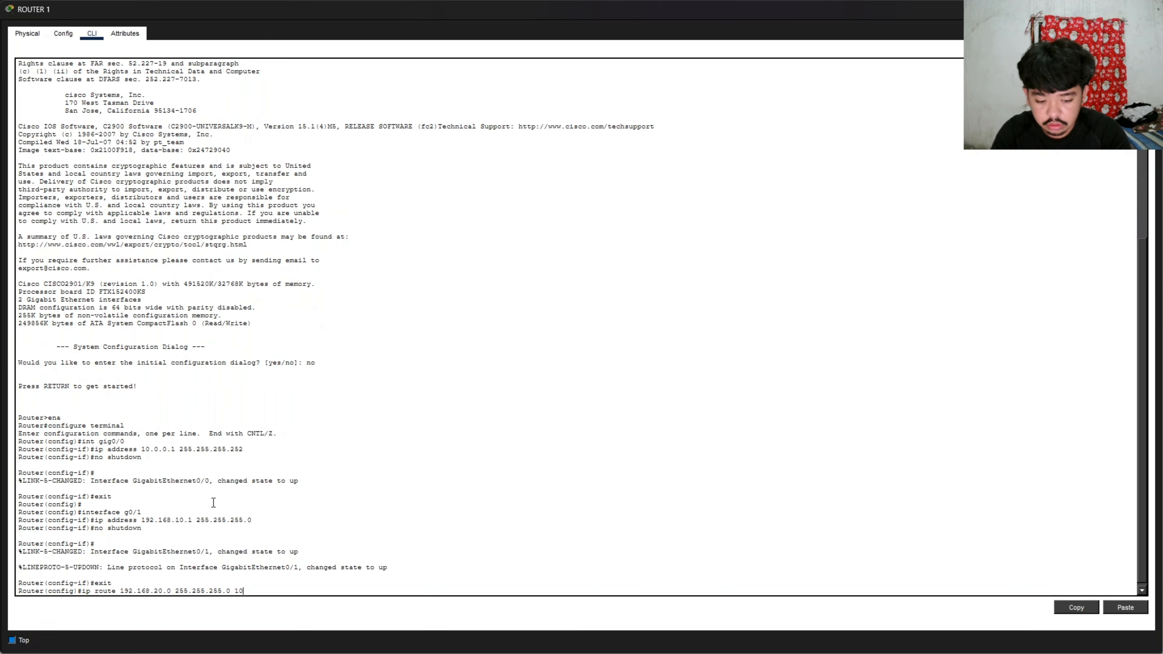
{"action": "type", "text": ".0.0.2"}
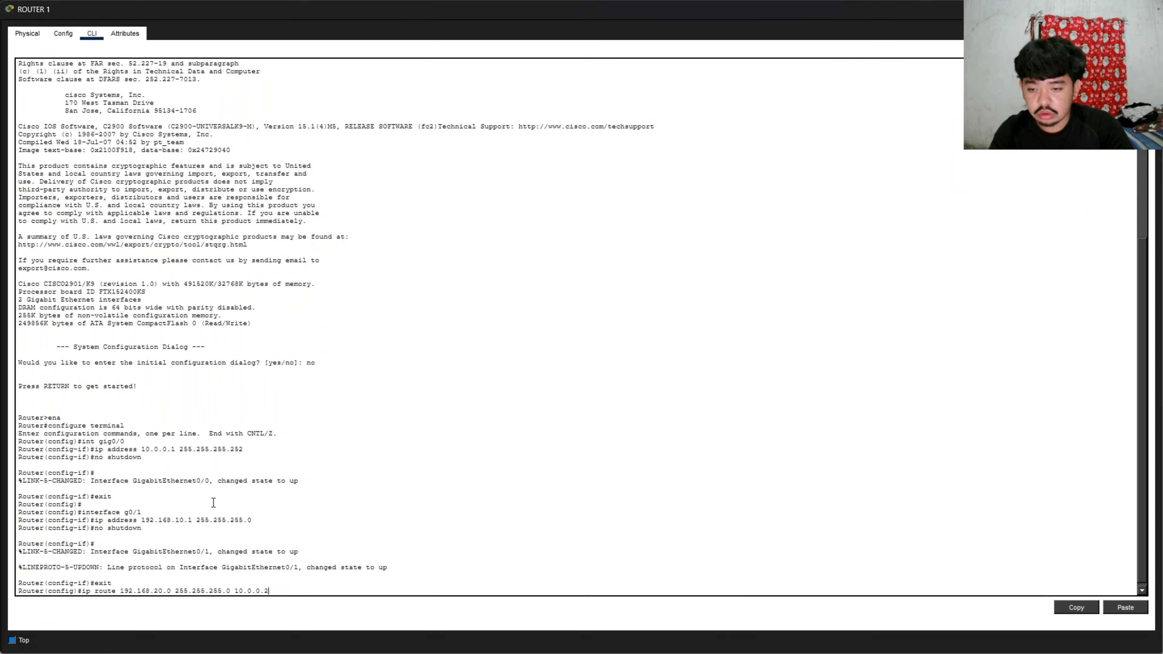
{"action": "key", "text": "Return"}
- End configuration mode on Router 1 and save its configuration with wr
{"action": "type", "text": "er(config)#e"}
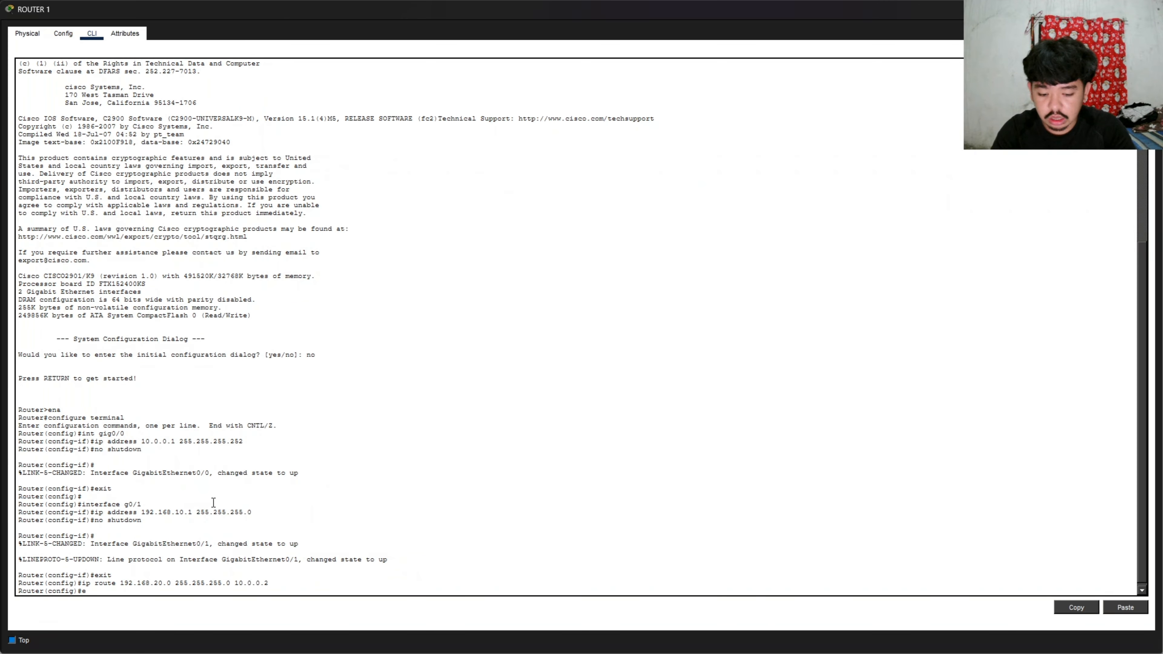
{"action": "type", "text": "nd"}
{"action": "key", "text": "Return"}
{"action": "type", "text": "wr"}
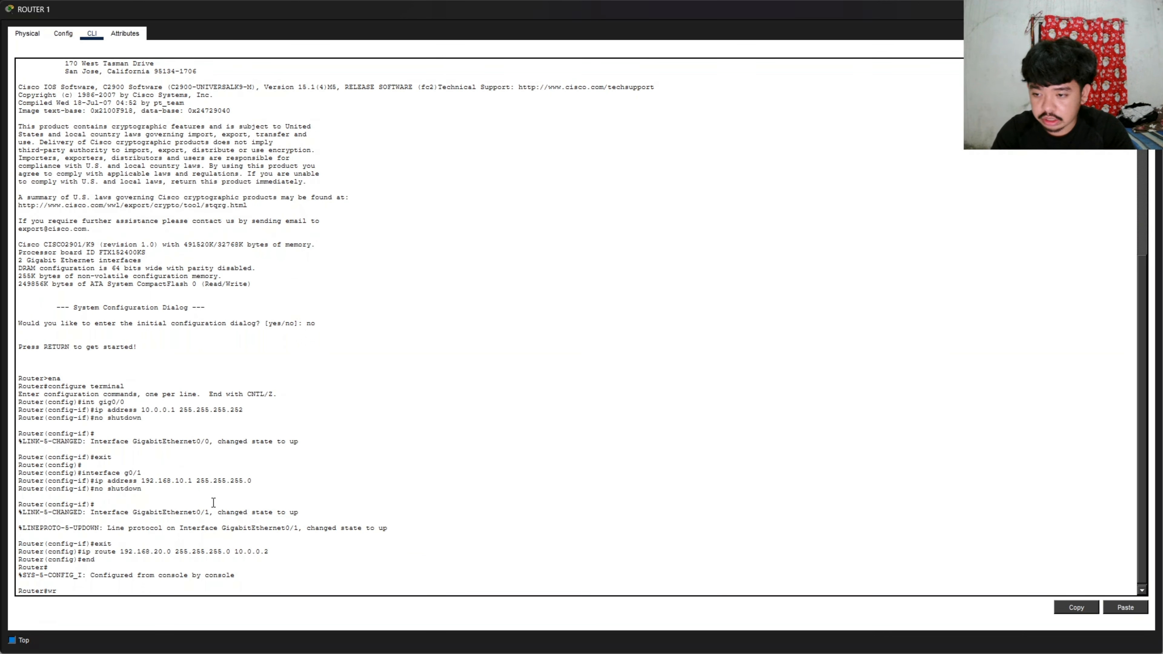
{"action": "key", "text": "Return"}
{"action": "key", "text": "Return"}
- Review Router 1's full running configuration with show run, then close the router's window
{"action": "type", "text": "show run"}
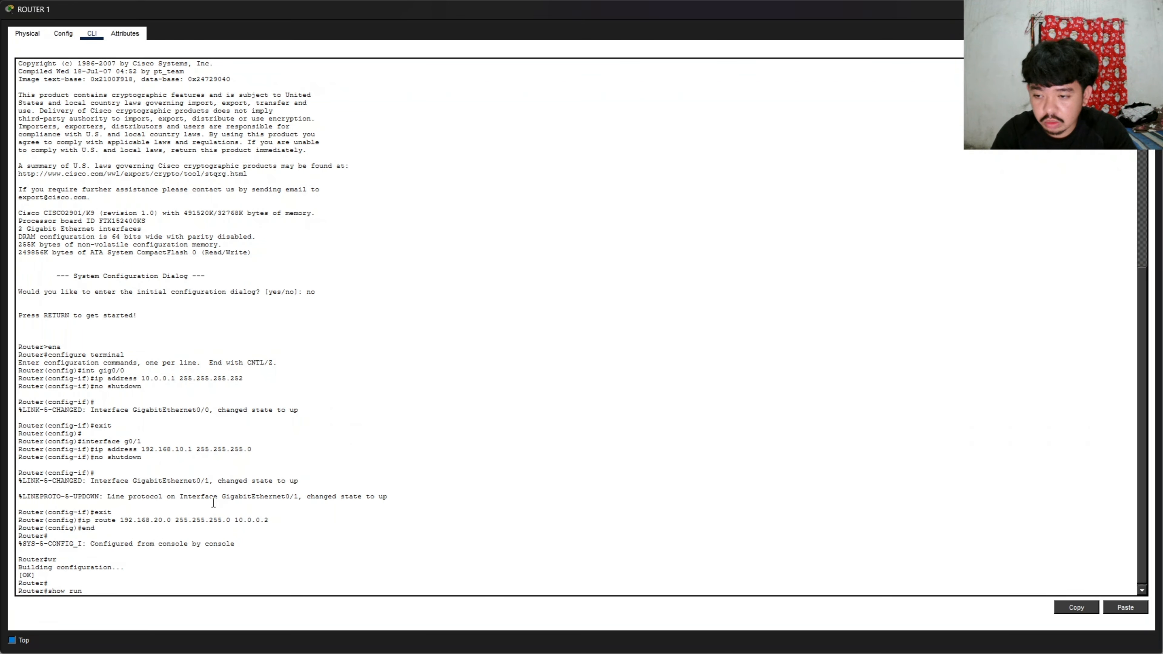
{"action": "key", "text": "Return"}
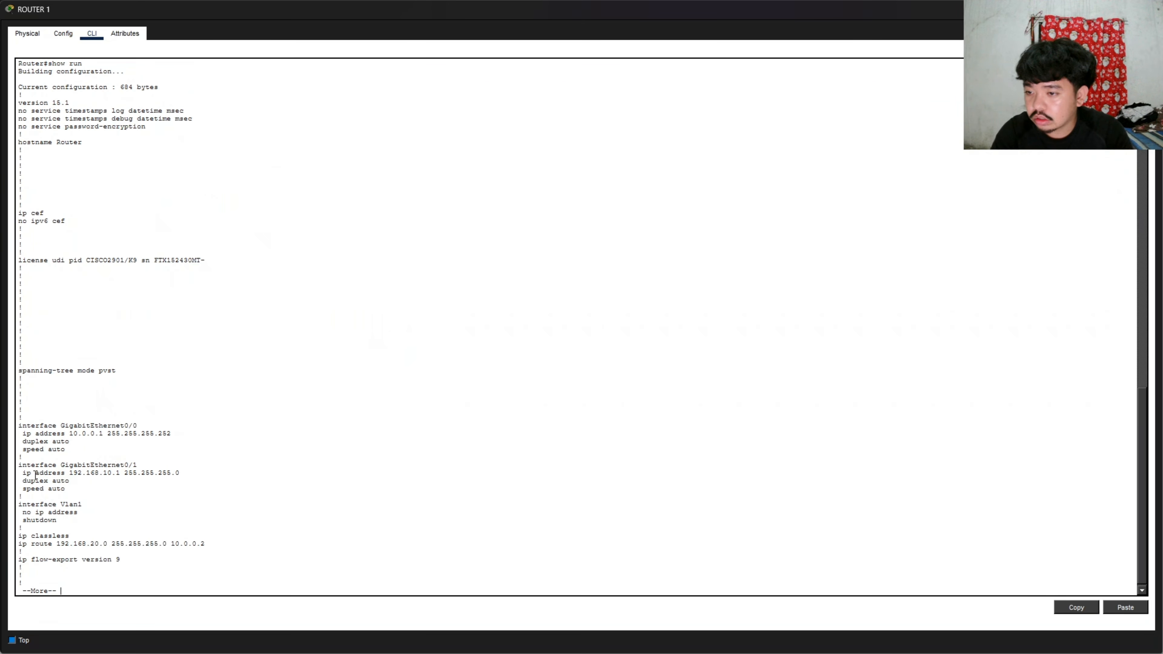
{"action": "key", "text": "space"}
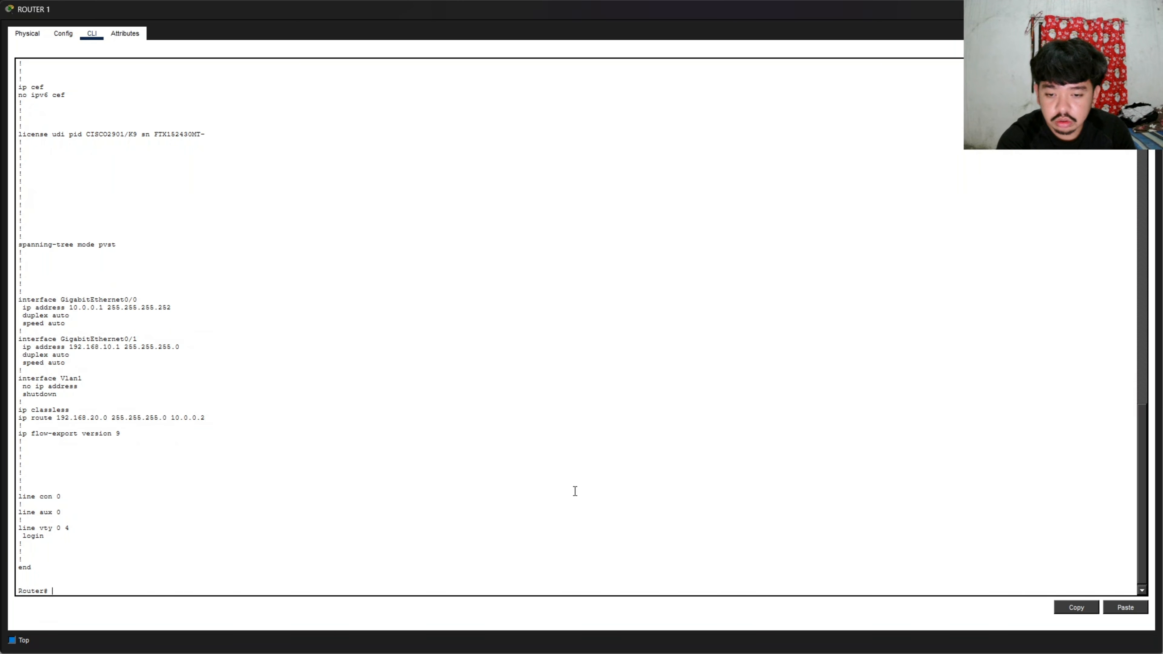
{"action": "left_click", "coordinate": [1152, 9]}
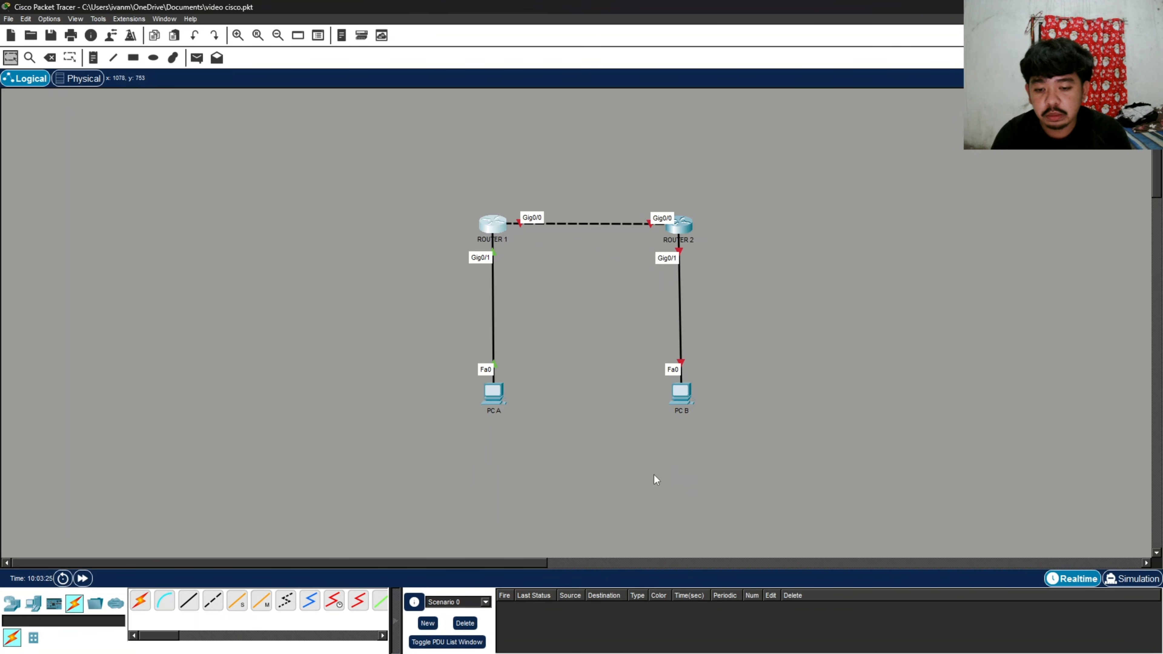
- Open Router 2's command line, decline the initial configuration dialog with no, and enter global configuration mode
{"action": "left_click", "coordinate": [687, 236]}
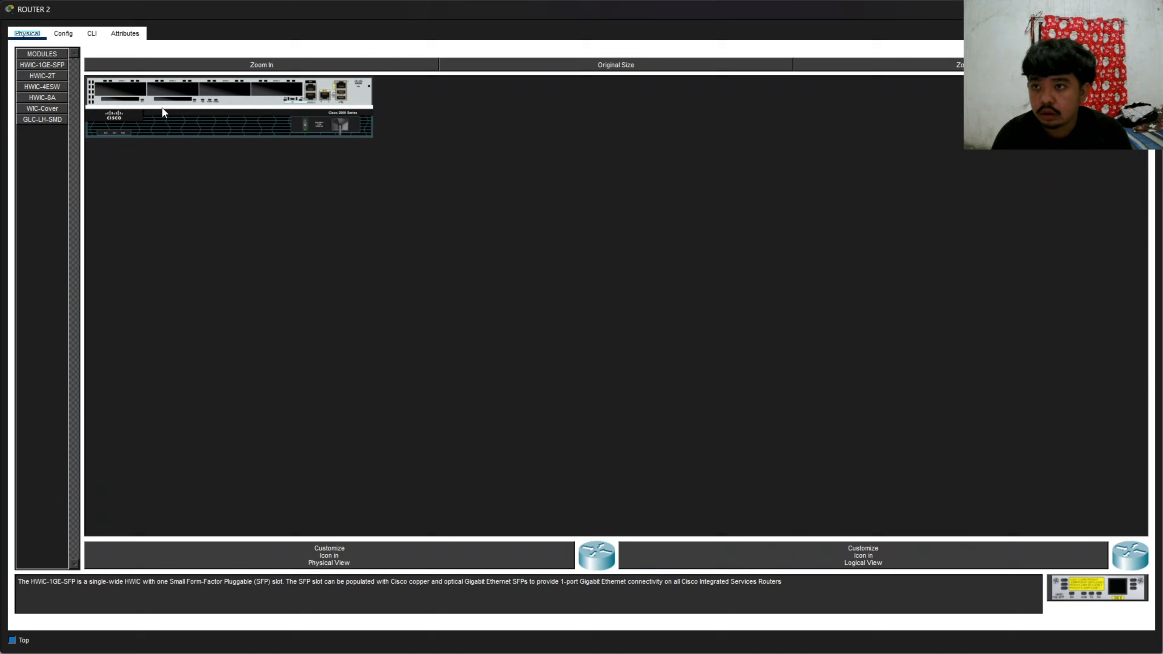
{"action": "left_click", "coordinate": [91, 33]}
{"action": "type", "text": "no"}
{"action": "key", "text": "Return"}
{"action": "key", "text": "Return"}
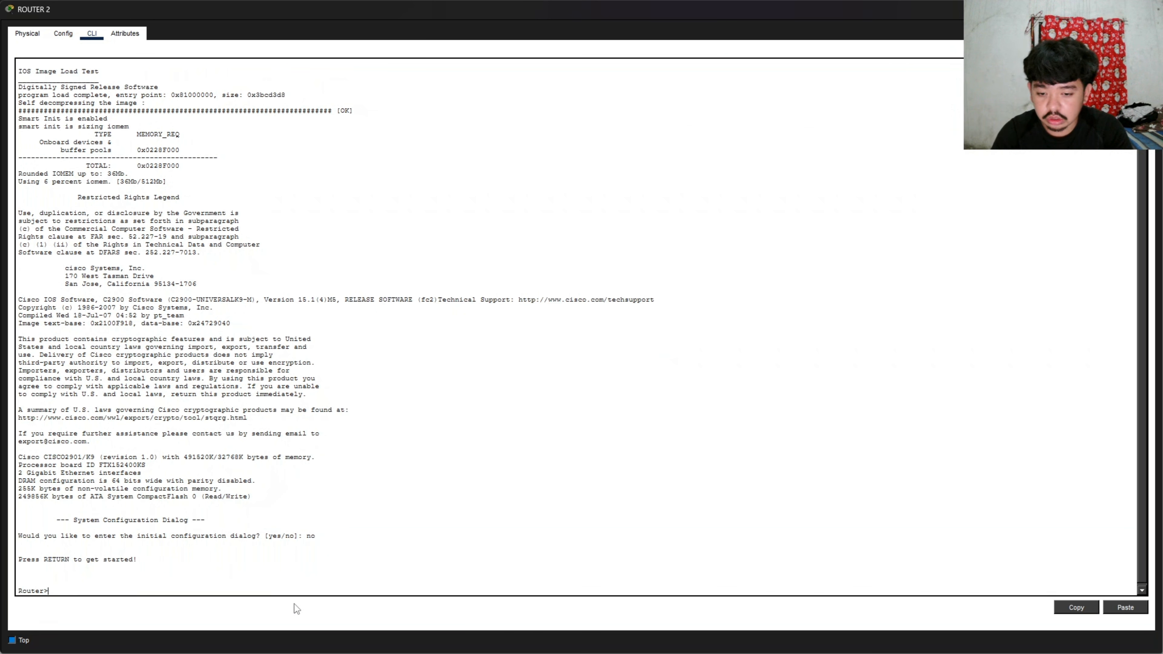
{"action": "type", "text": "en"}
{"action": "key", "text": "Return"}
{"action": "type", "text": "conf t"}
{"action": "key", "text": "Return"}
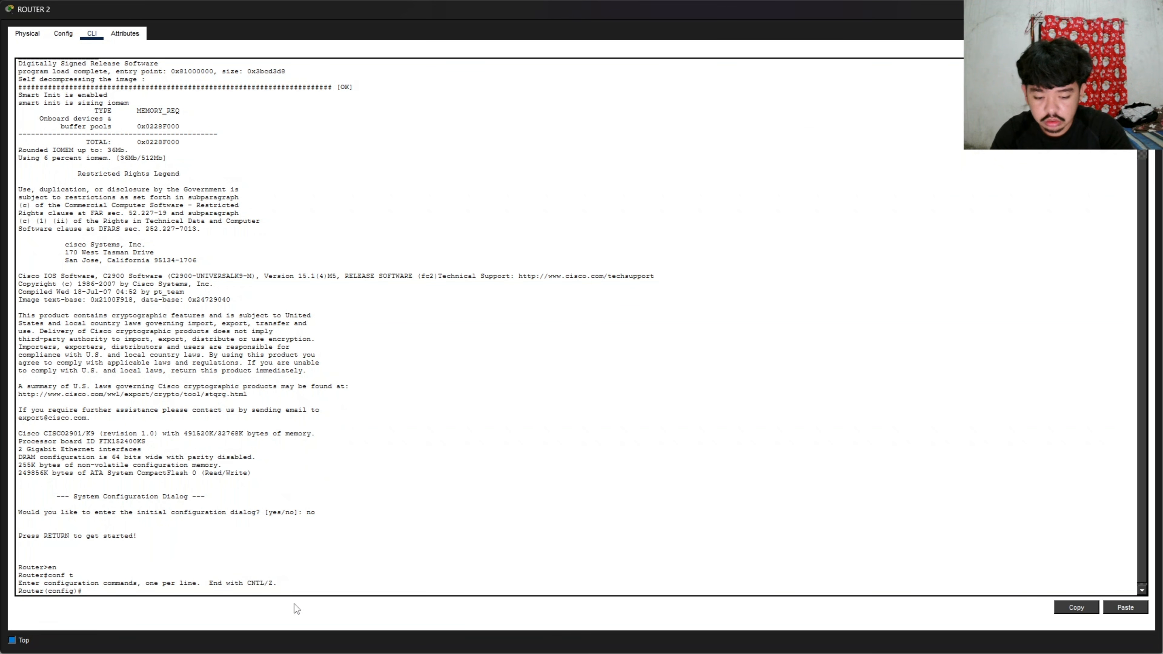
- Assign IP address 10.0.0.2 with mask 255.255.255.252 to Router 2's interface g0/0
{"action": "type", "text": "int g0/0"}
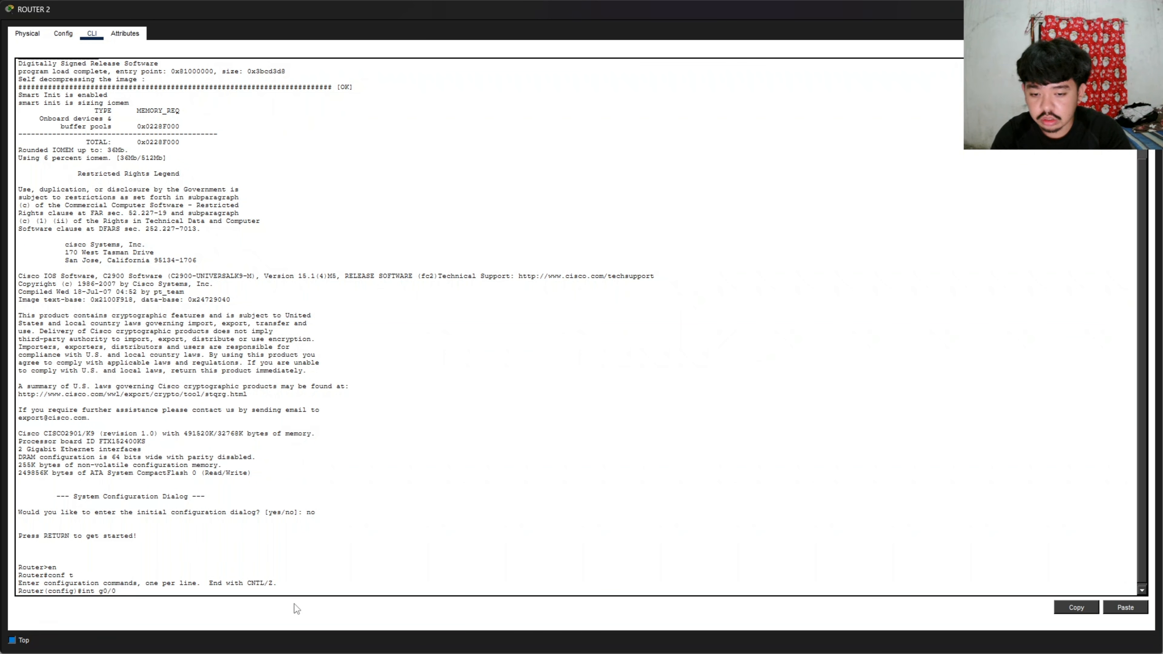
{"action": "key", "text": "Return"}
{"action": "type", "text": "ip addres"}
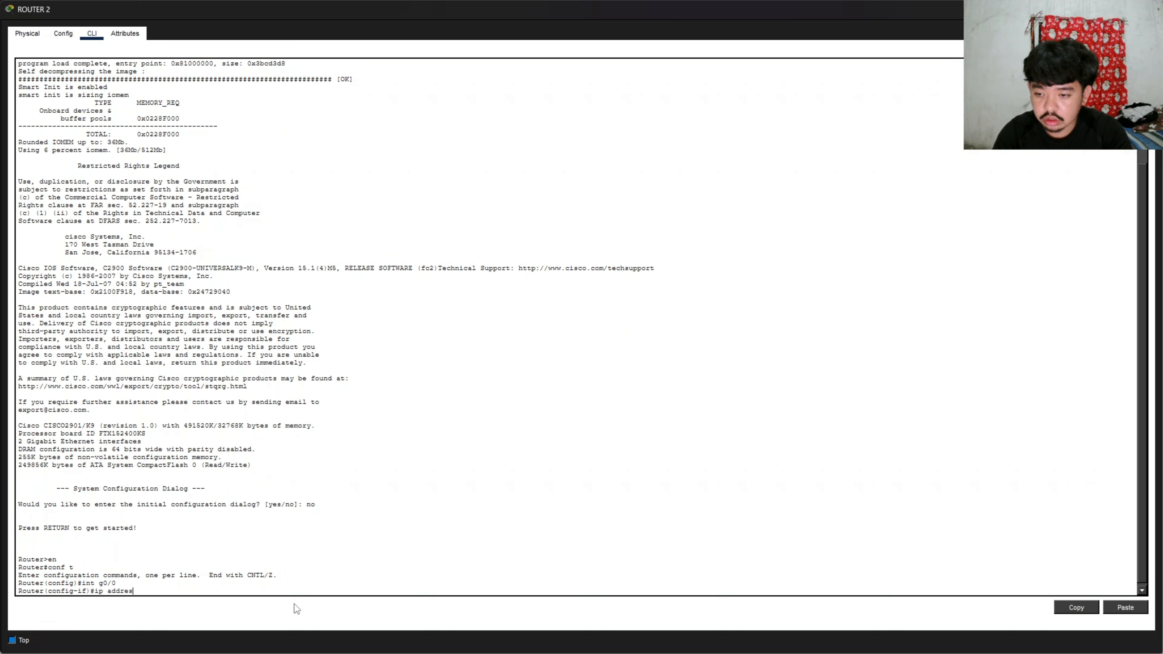
{"action": "type", "text": "s 10.0.0.2 2"}
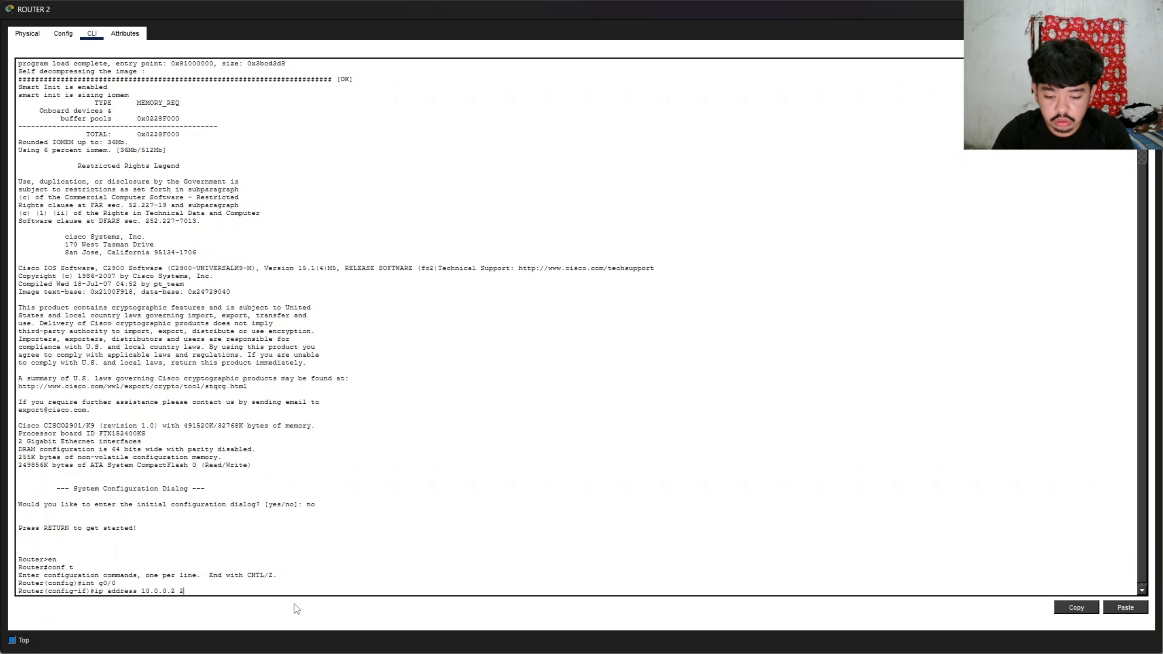
{"action": "type", "text": "55.255.255.252"}
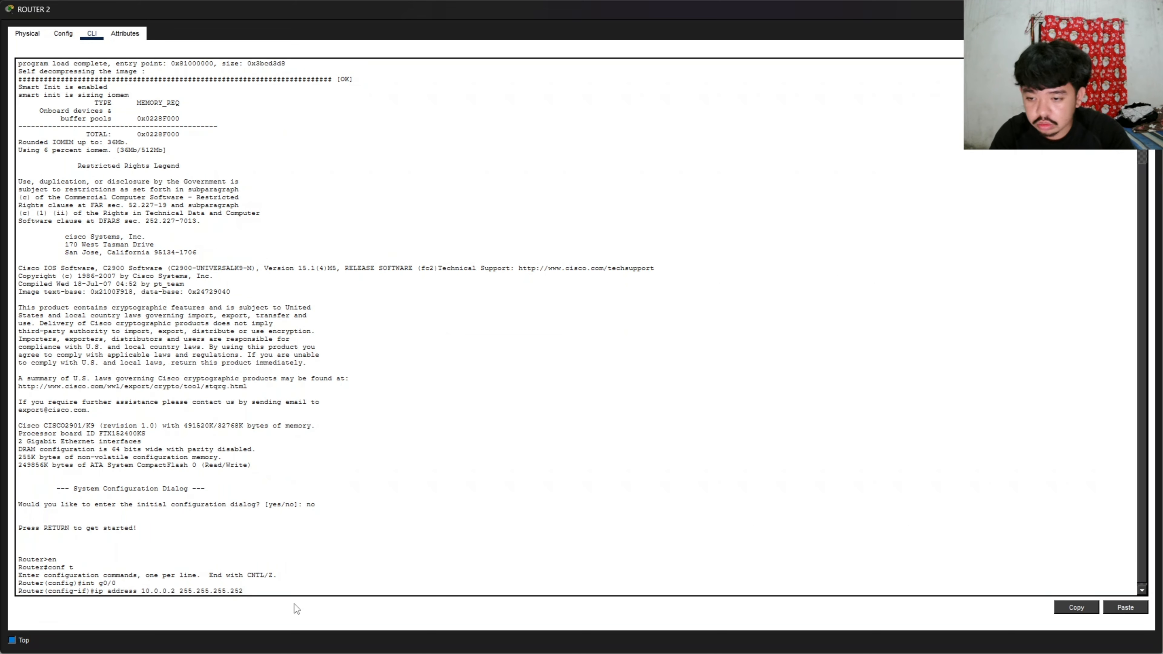
{"action": "key", "text": "Return"}
- Enable Router 2's interface g0/0 with no shutdown and exit to global configuration mode
{"action": "type", "text": "no shutdw"}
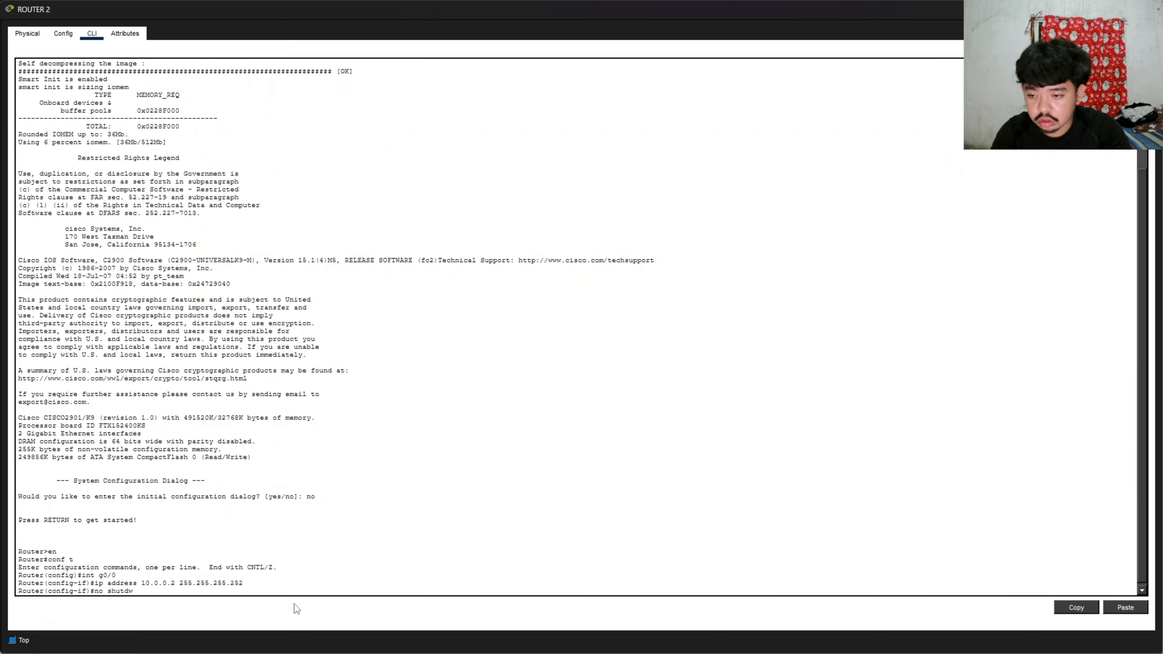
{"action": "key", "text": "BackSpace"}
{"action": "type", "text": "own"}
{"action": "key", "text": "Return"}
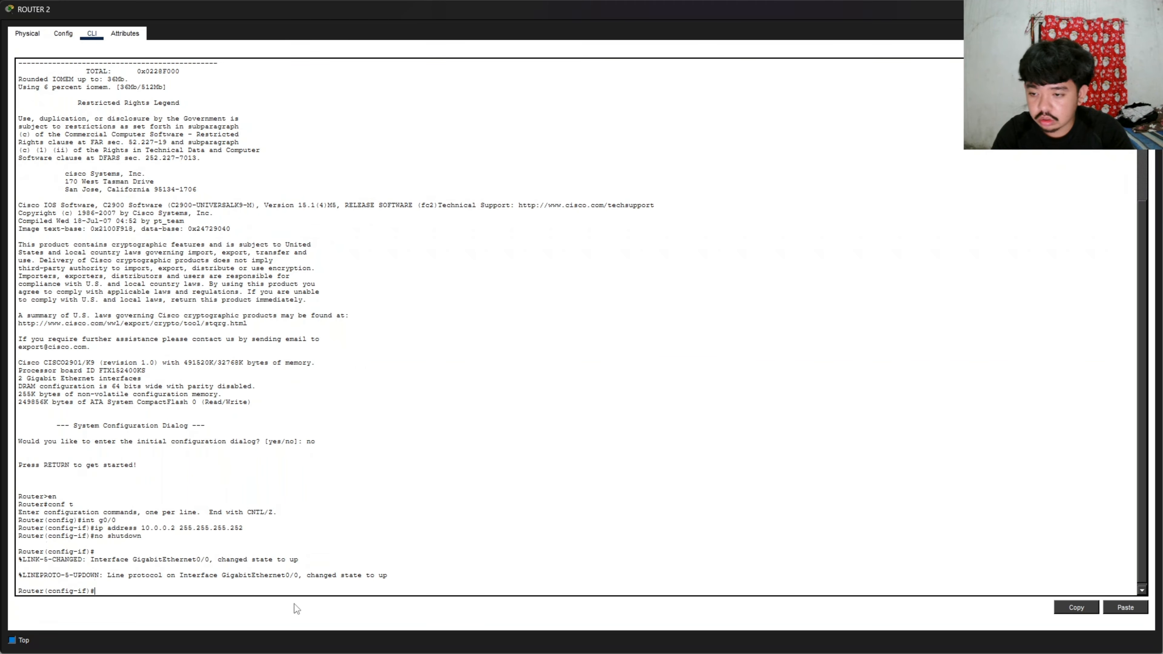
{"action": "type", "text": "exit"}
{"action": "key", "text": "Return"}
{"action": "key", "text": "Return"}
- Assign IP address 192.168.20.1 with mask 255.255.255.0 to Router 2's interface g0/1
{"action": "type", "text": "interface g0/0"}
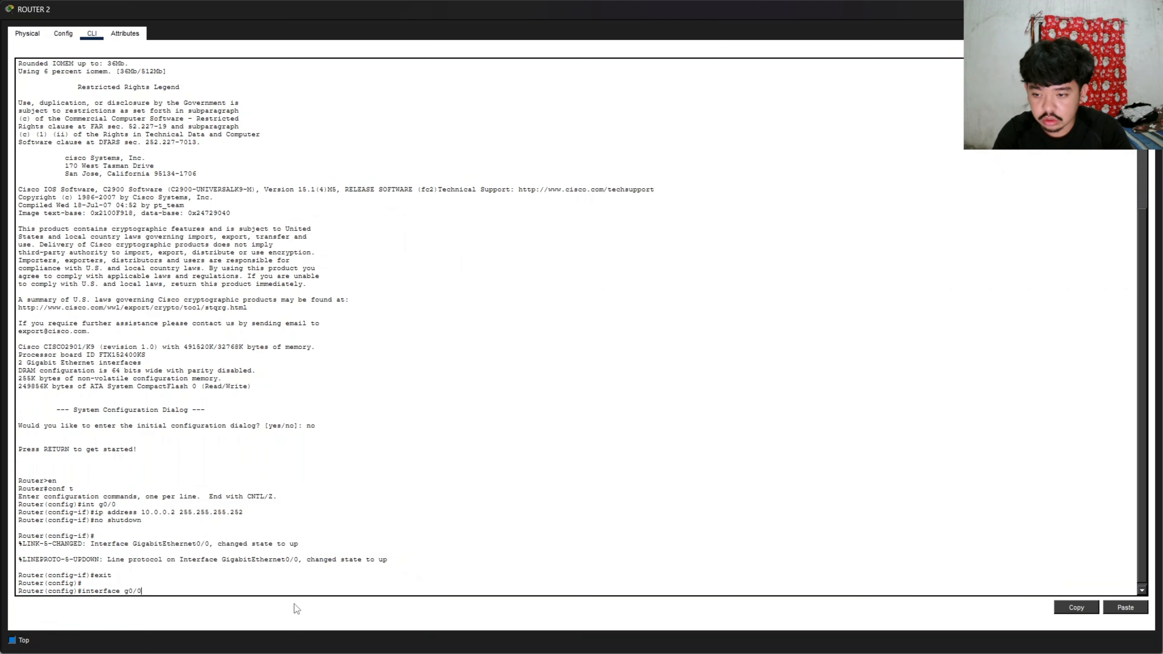
{"action": "key", "text": "BackSpace"}
{"action": "type", "text": "1"}
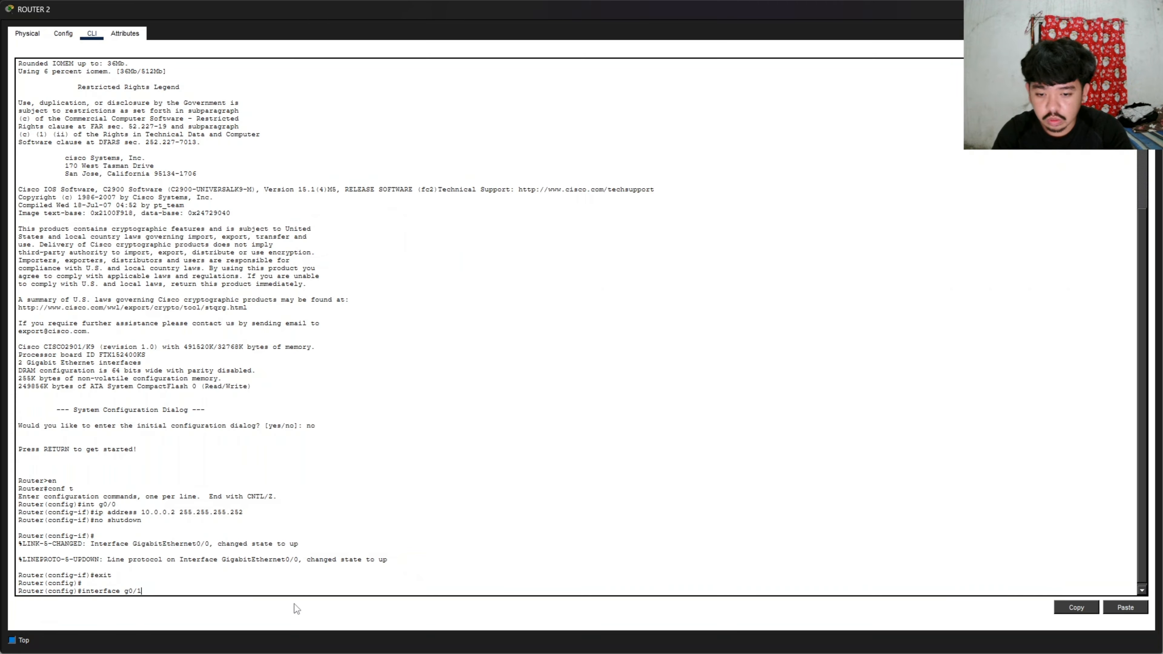
{"action": "key", "text": "Return"}
{"action": "type", "text": "ip address"}
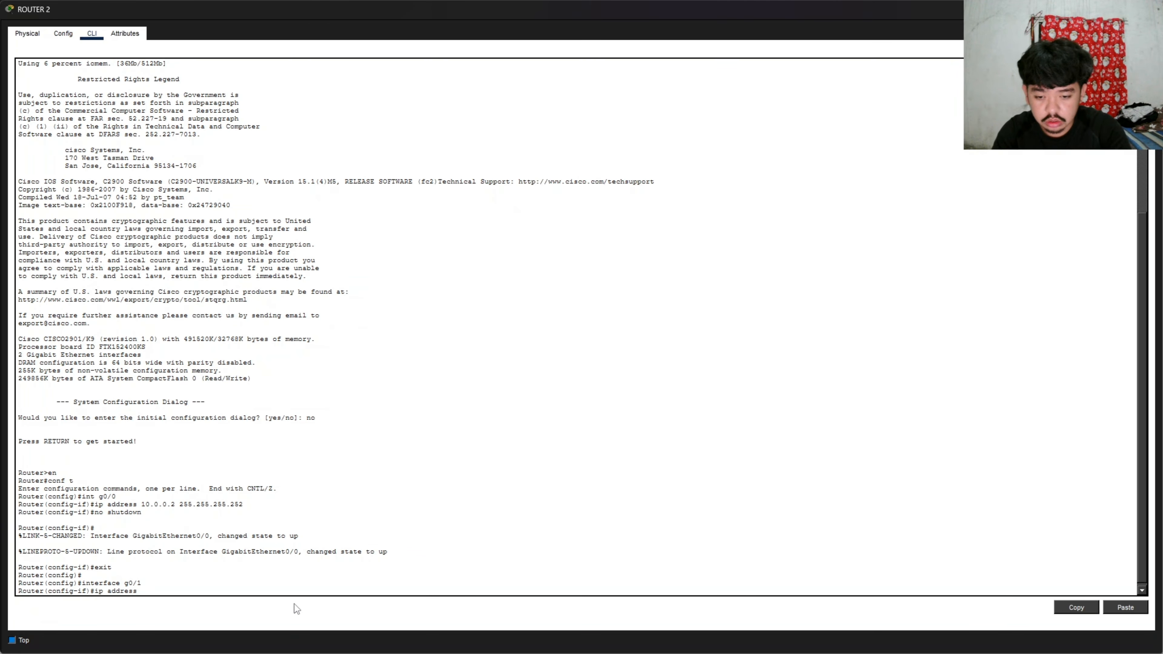
{"action": "type", "text": " 192.168.20.1"}
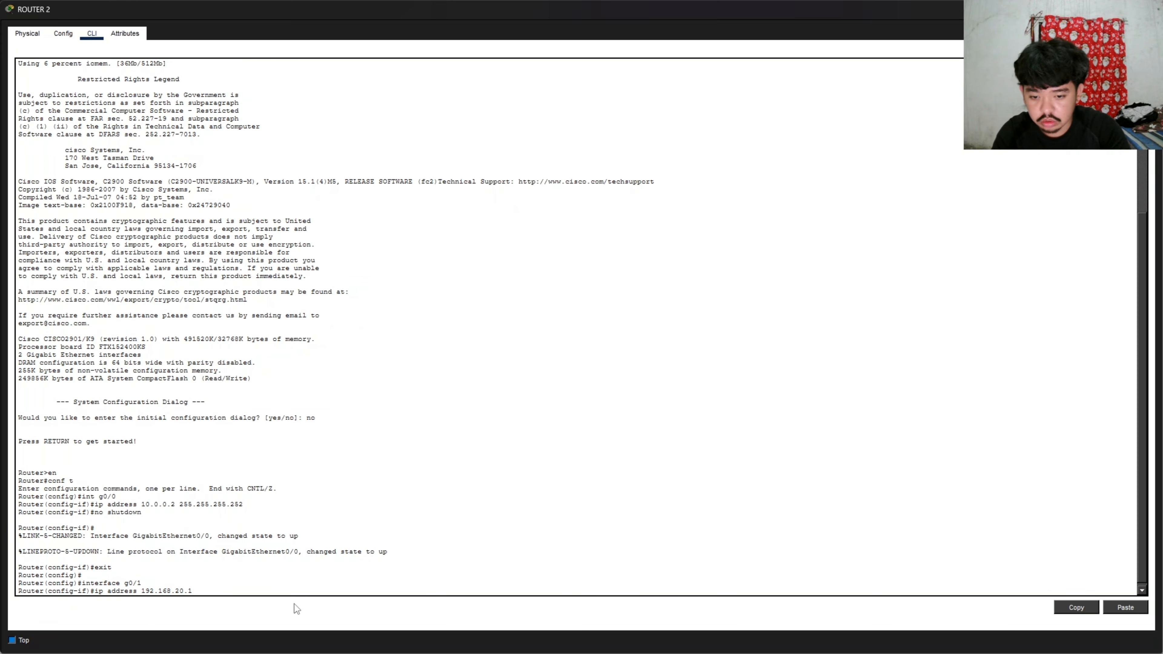
{"action": "type", "text": " 255.255.255.0"}
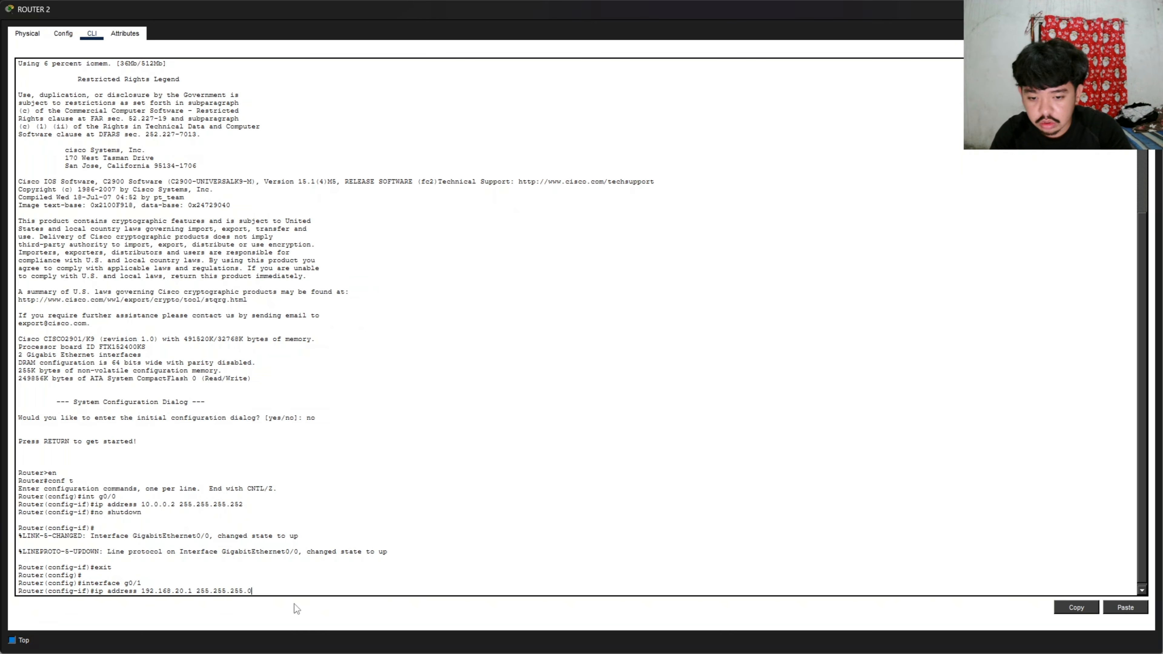
{"action": "key", "text": "Return"}
- Enable Router 2's interface g0/1 with no shu and exit to global configuration mode
{"action": "type", "text": "no shutd"}
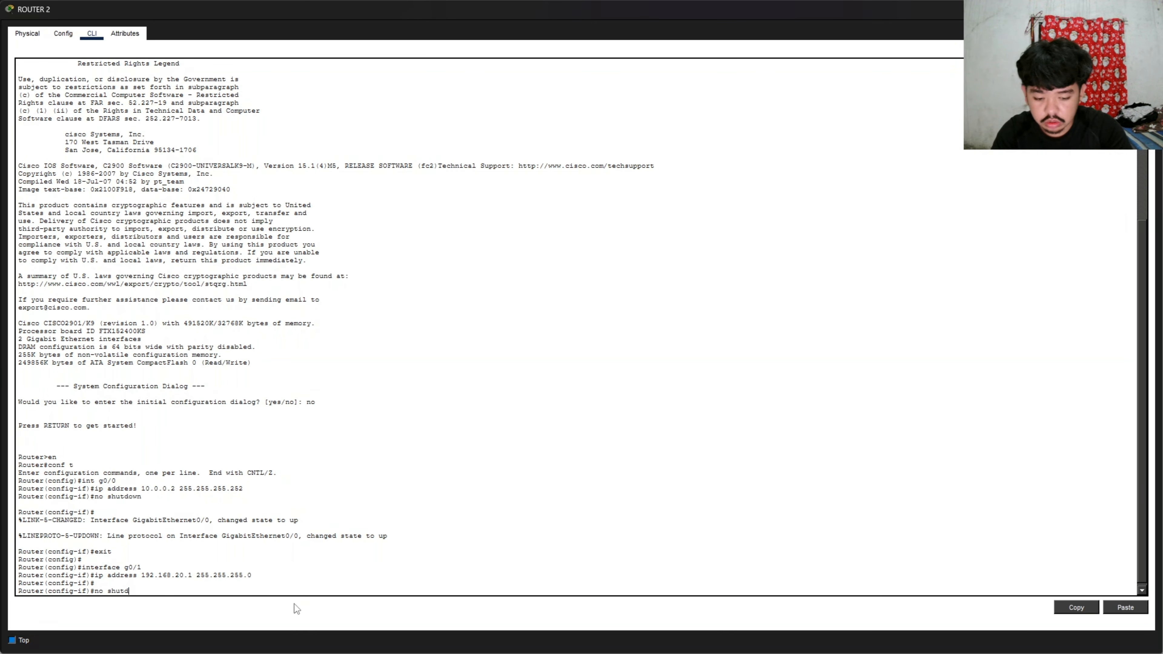
{"action": "key", "text": "BackSpace"}
{"action": "key", "text": "BackSpace"}
{"action": "key", "text": "Return"}
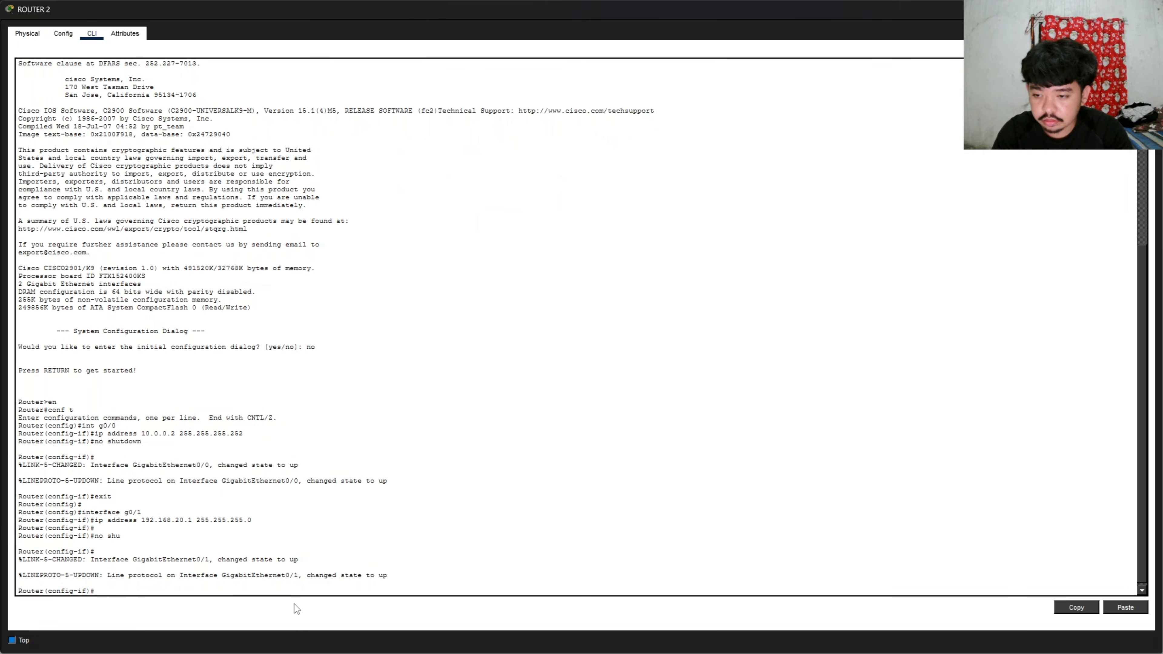
{"action": "key", "text": "Return"}
{"action": "type", "text": "exit"}
{"action": "key", "text": "Return"}
{"action": "key", "text": "Return"}
- Add a static route on Router 2 to 192.168.10.0 with mask 255.255.255.0 via next hop 10.0.0.1
{"action": "type", "text": "ip"}
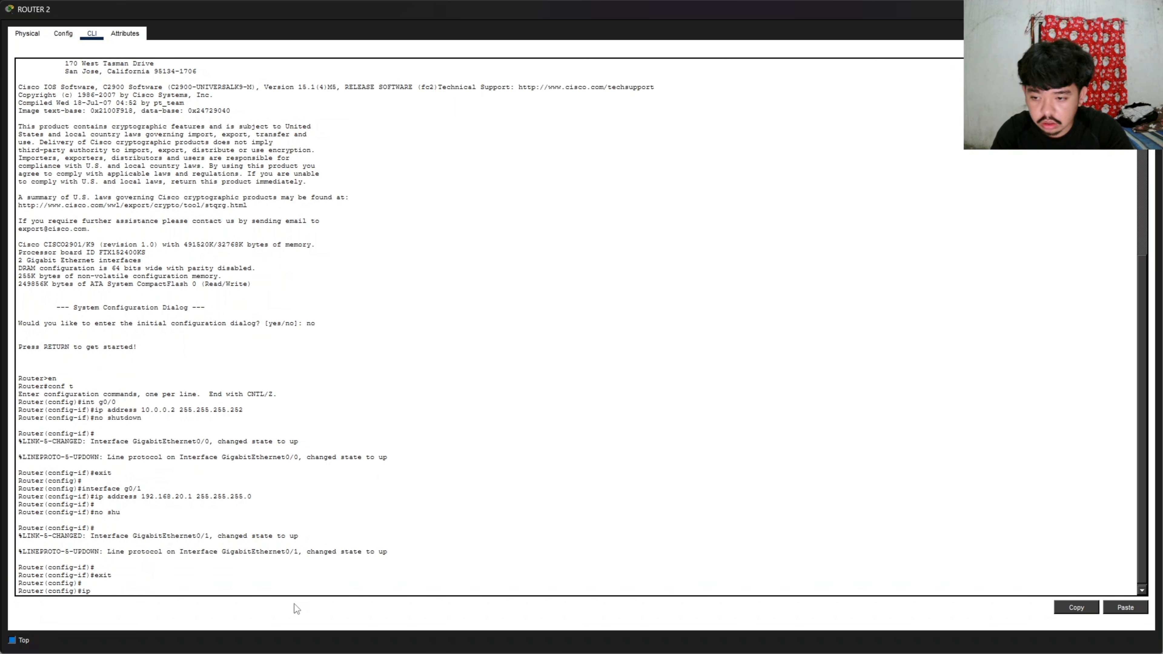
{"action": "type", "text": " route 192.16"}
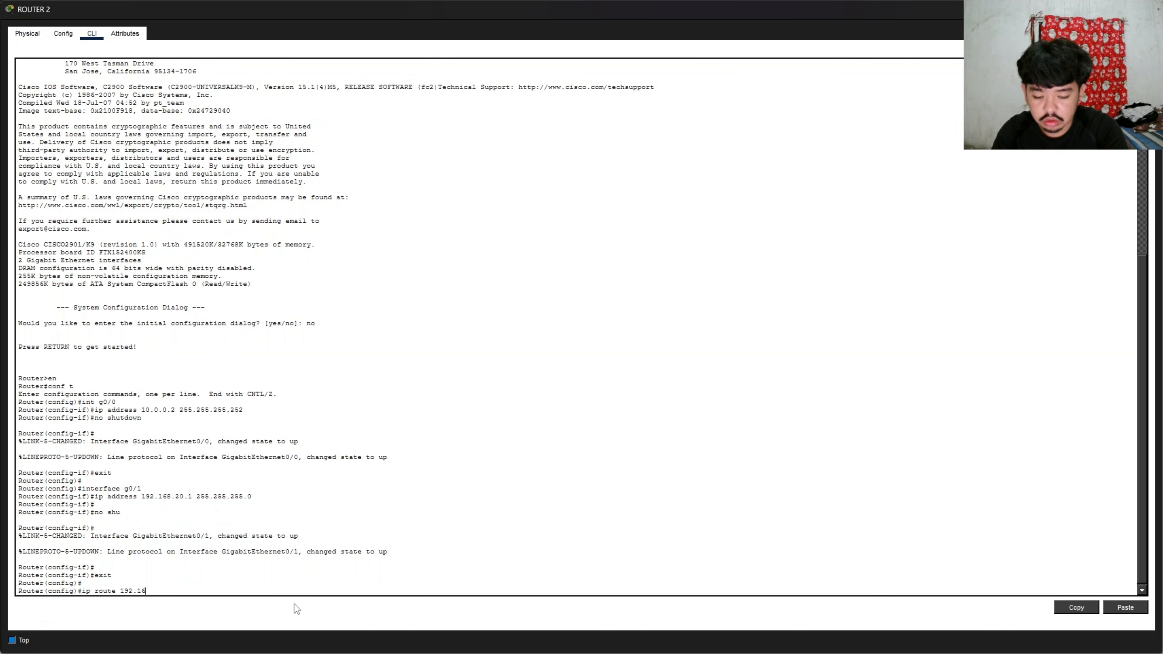
{"action": "type", "text": "8.10.0 25"}
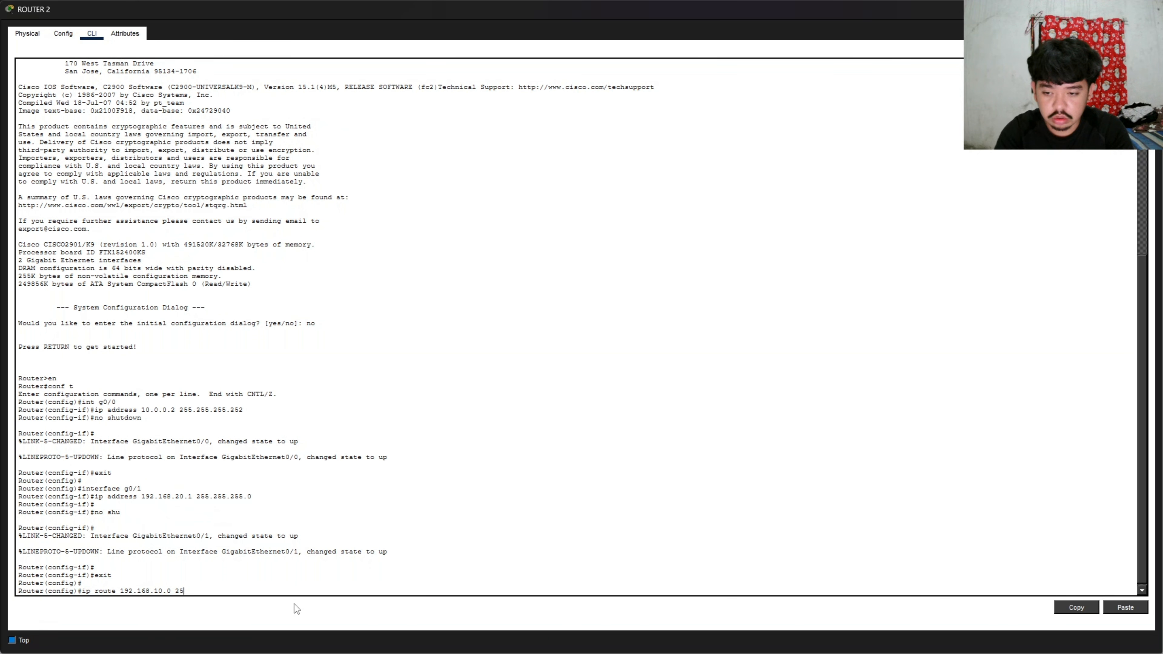
{"action": "type", "text": "5.255.255.0"}
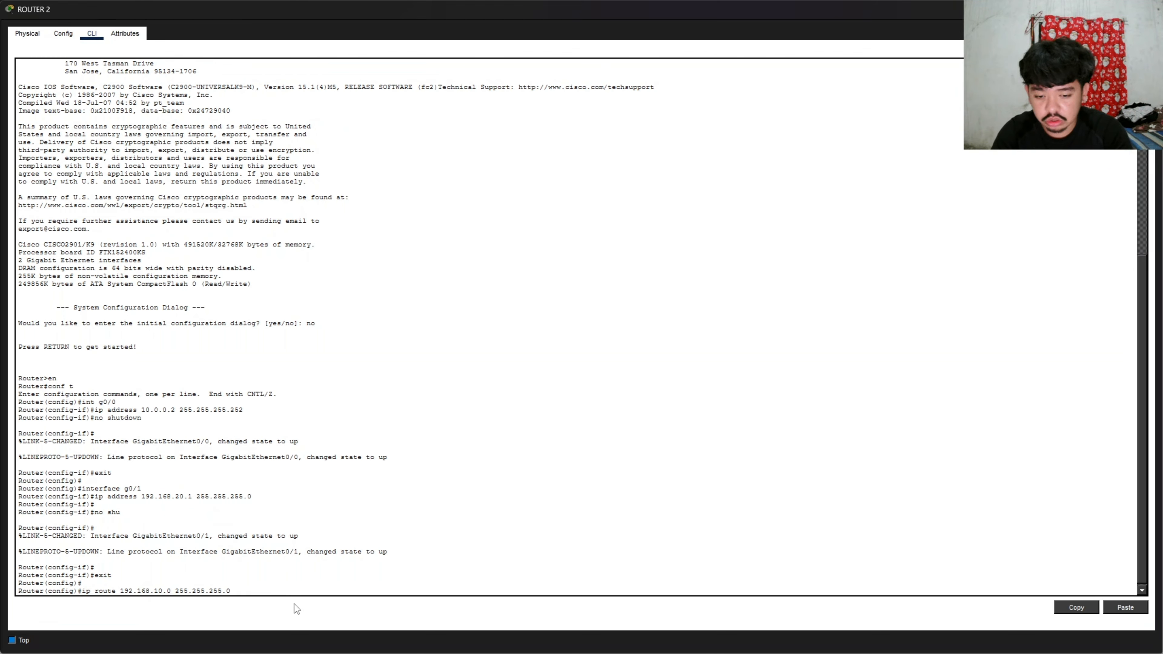
{"action": "type", "text": " 10.0.0.1"}
{"action": "key", "text": "Return"}
{"action": "key", "text": "Return"}
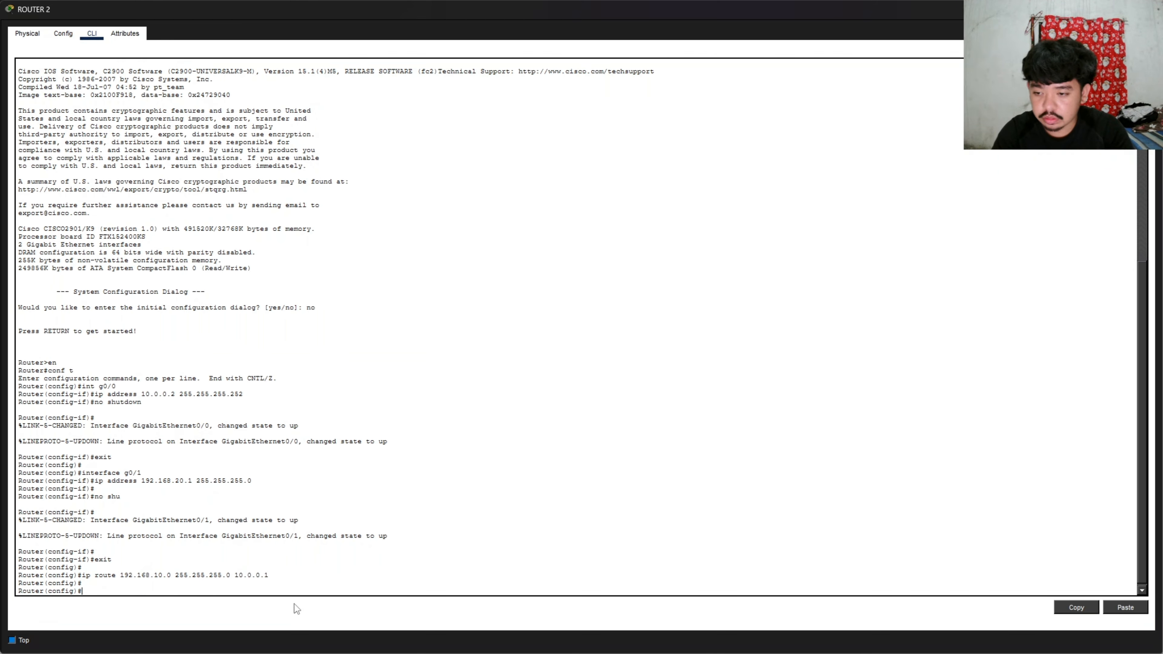
- End configuration mode on Router 2 and save its configuration with wr
{"action": "type", "text": "end"}
{"action": "key", "text": "Return"}
{"action": "type", "text": "wr"}
{"action": "key", "text": "Return"}
{"action": "key", "text": "Return"}
{"action": "key", "text": "Return"}
{"action": "key", "text": "Return"}
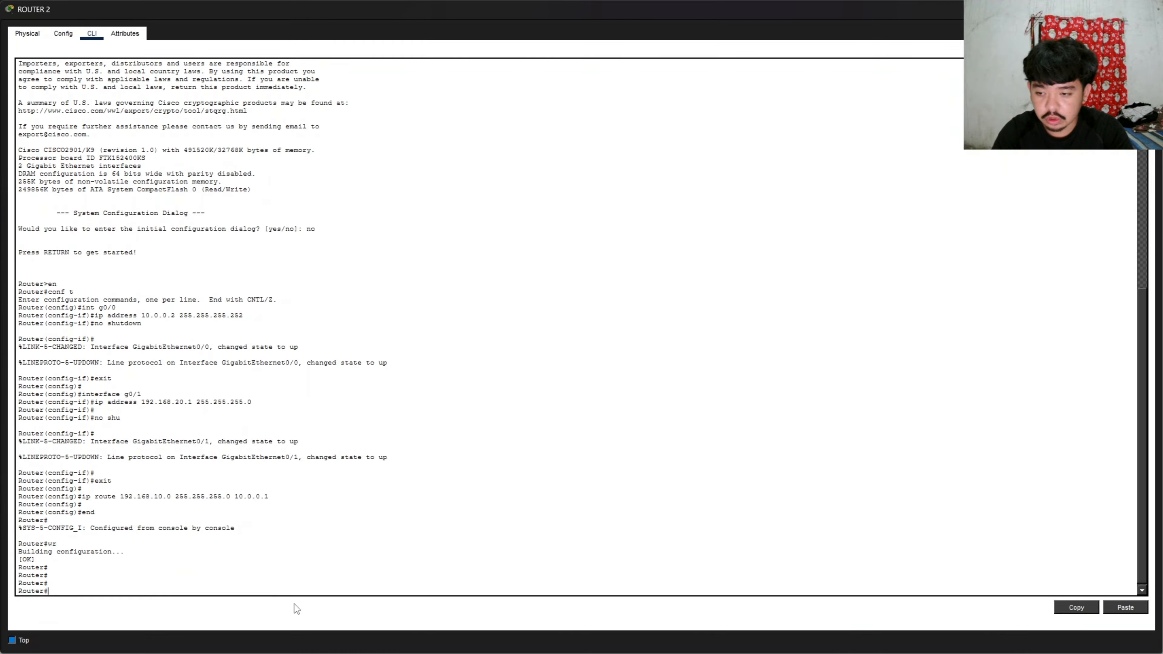
- Display Router 2's running configuration with show run and check its g0/0 and g0/1 addresses and static route
{"action": "type", "text": "show run"}
{"action": "key", "text": "Return"}
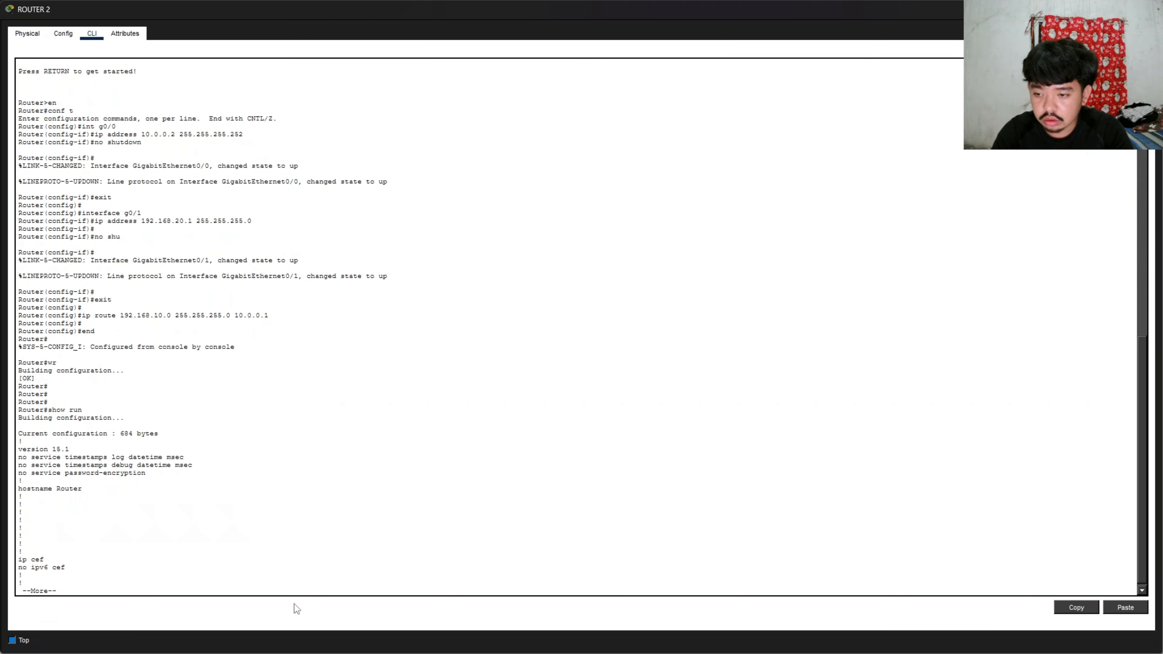
{"action": "key", "text": "space"}
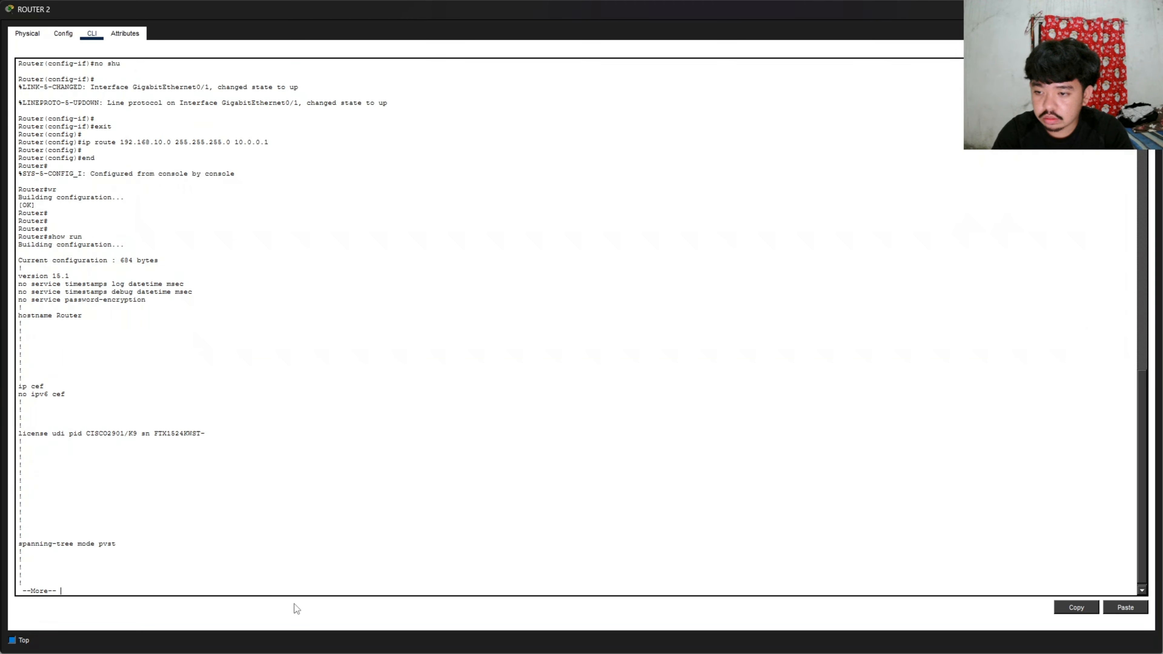
{"action": "key", "text": "space"}
{"action": "left_click_drag", "start_coordinate": [173, 434], "coordinate": [19, 435]}
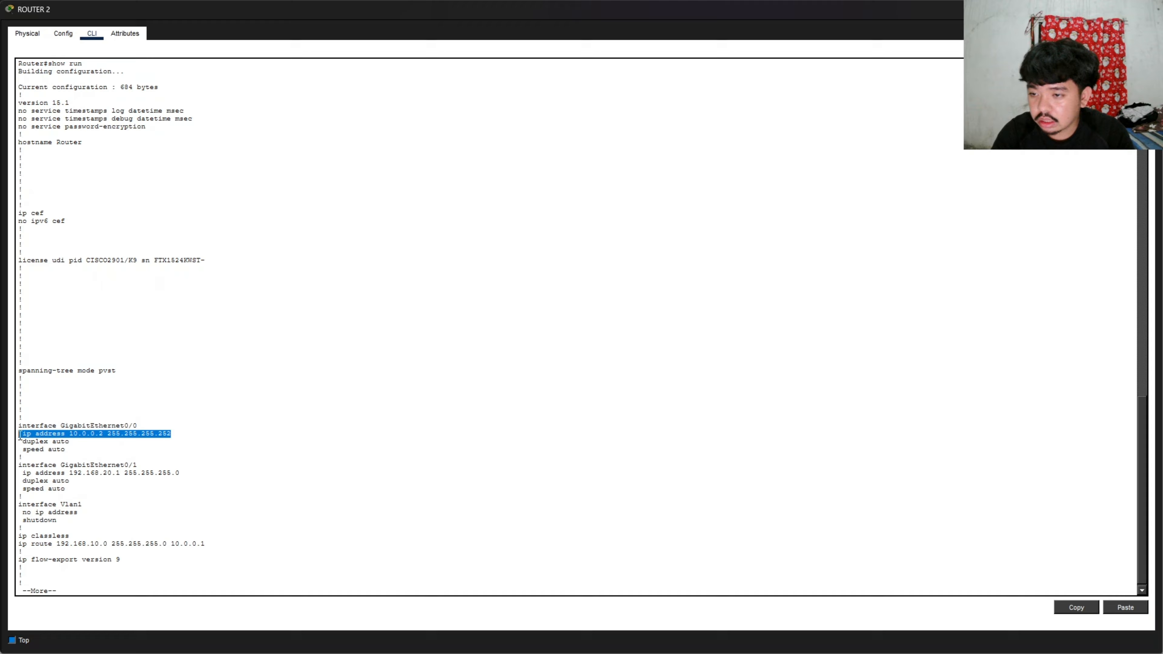
{"action": "left_click_drag", "start_coordinate": [188, 474], "coordinate": [110, 473]}
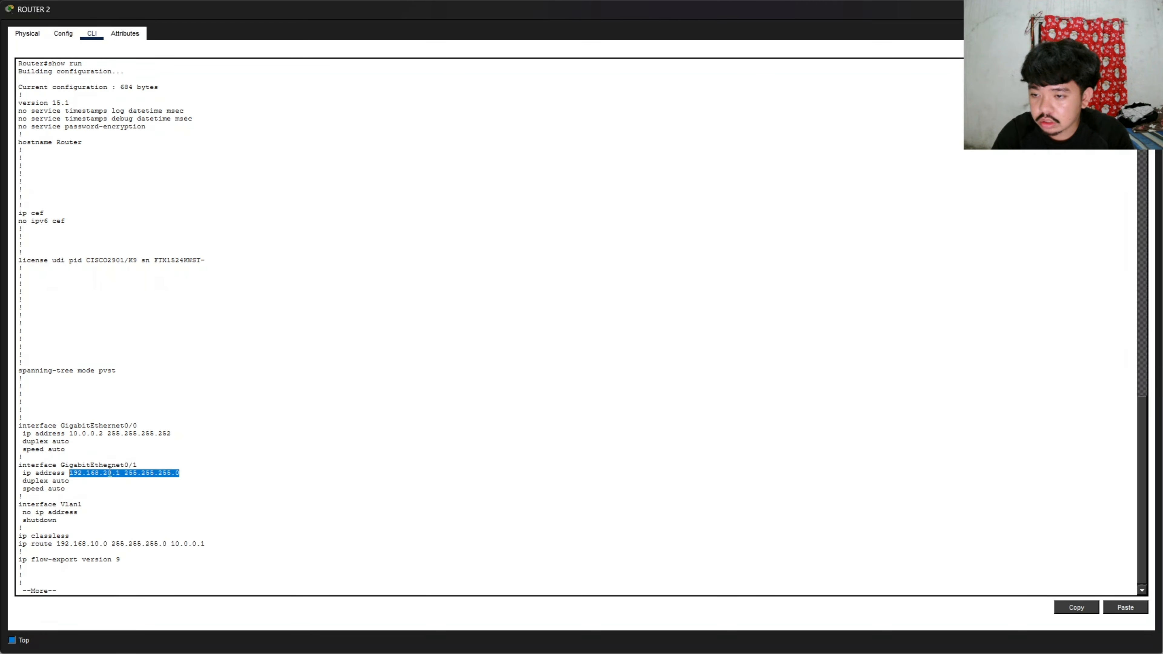
{"action": "left_click", "coordinate": [110, 473]}
{"action": "left_click_drag", "start_coordinate": [29, 545], "coordinate": [208, 546]}
{"action": "left_click", "coordinate": [248, 550]}
{"action": "key", "text": "space"}
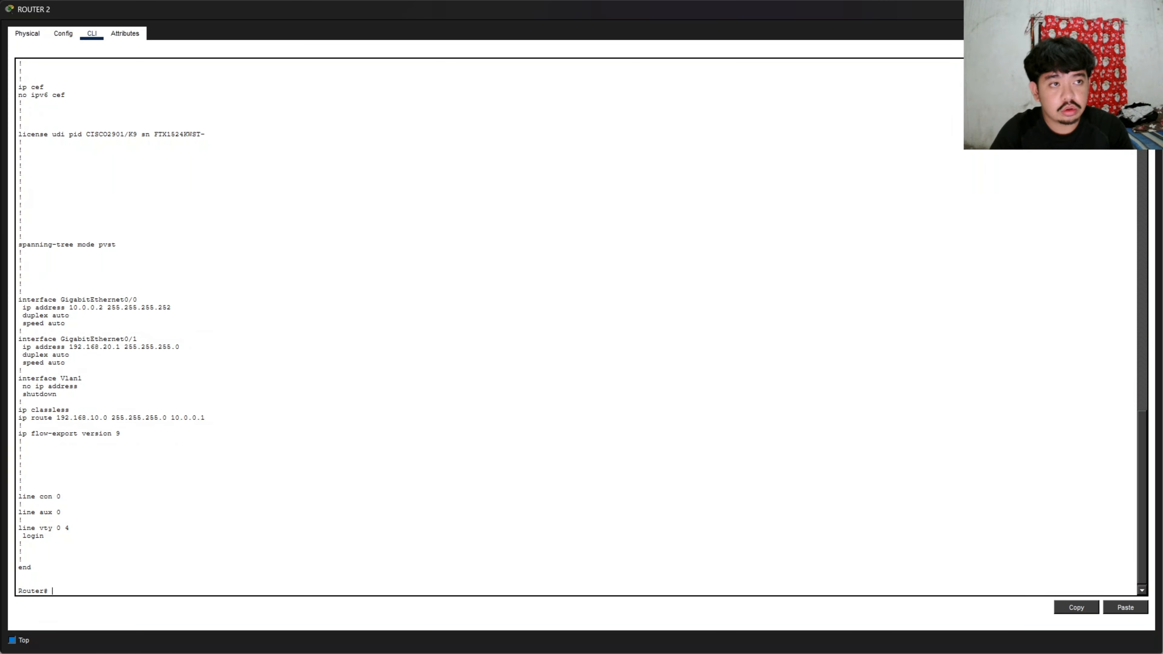
{"action": "left_click", "coordinate": [1150, 9]}
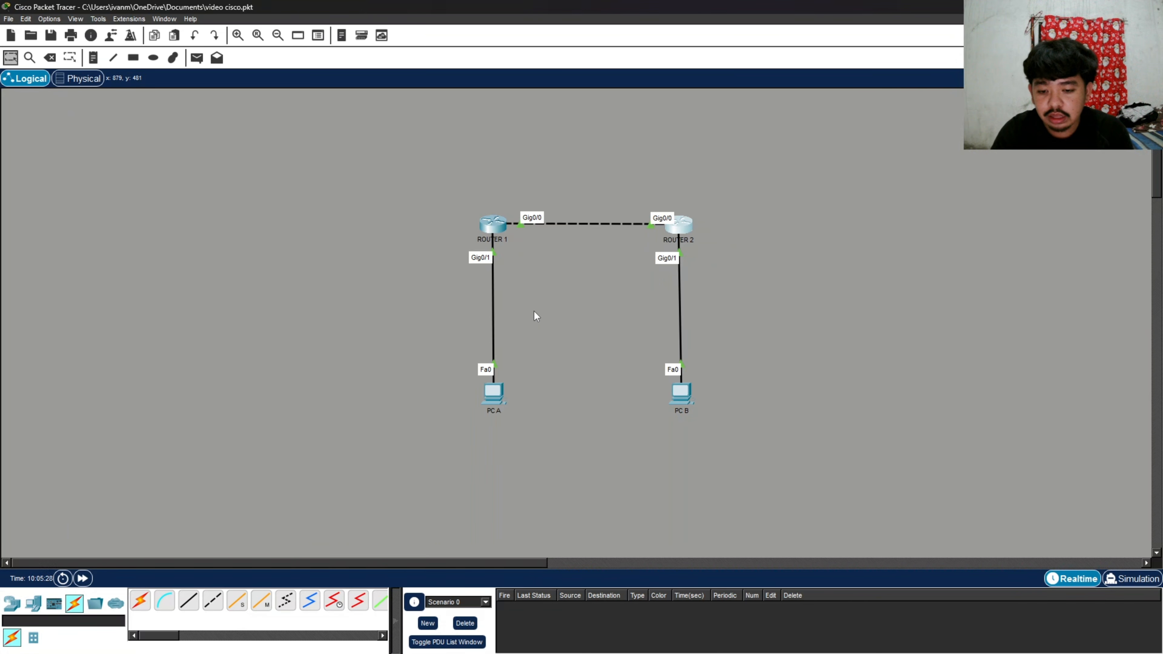
- Display Router 1's full routing table with show ip route
{"action": "left_click", "coordinate": [494, 227]}
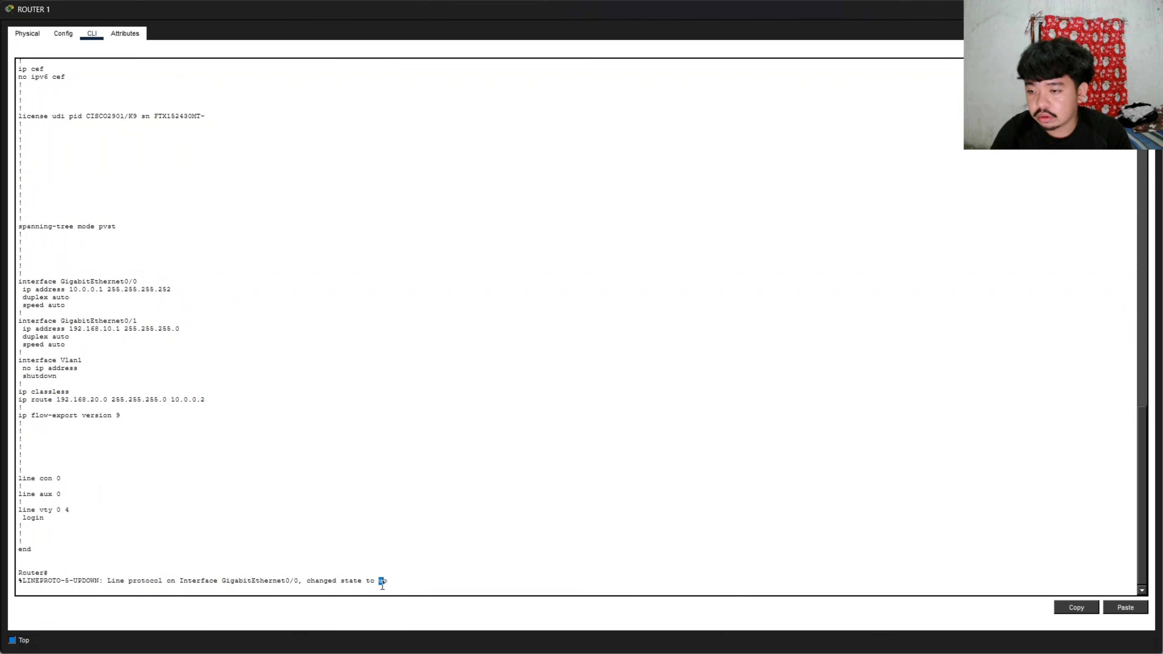
{"action": "key", "text": "Return"}
{"action": "type", "text": "sho"}
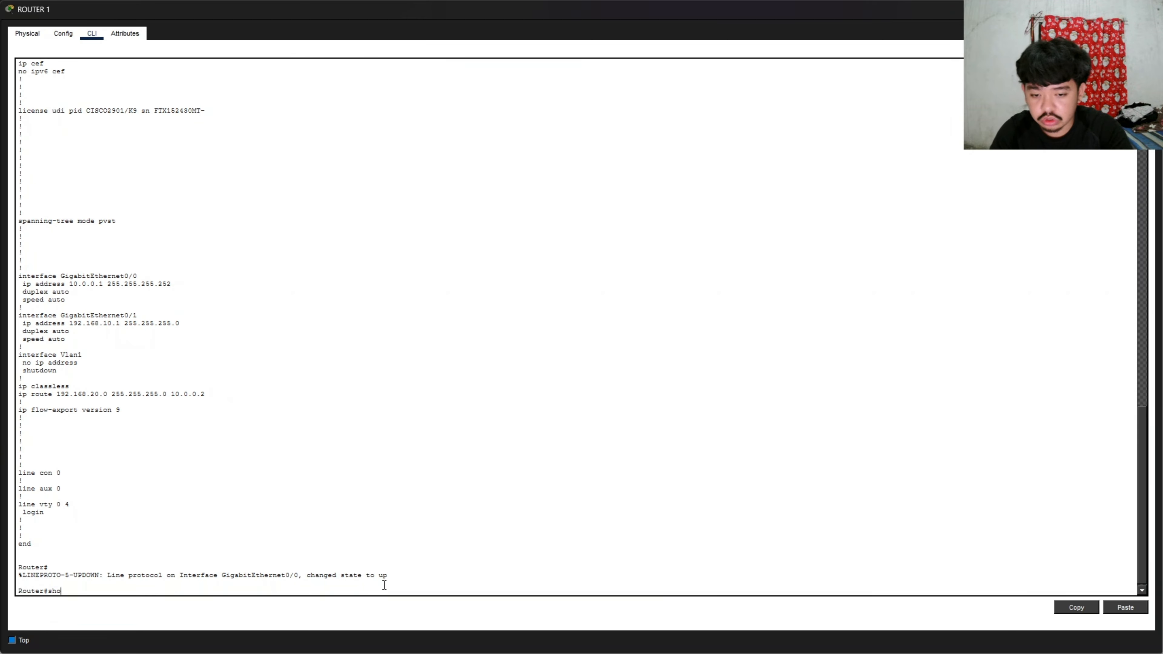
{"action": "type", "text": "w ip route"}
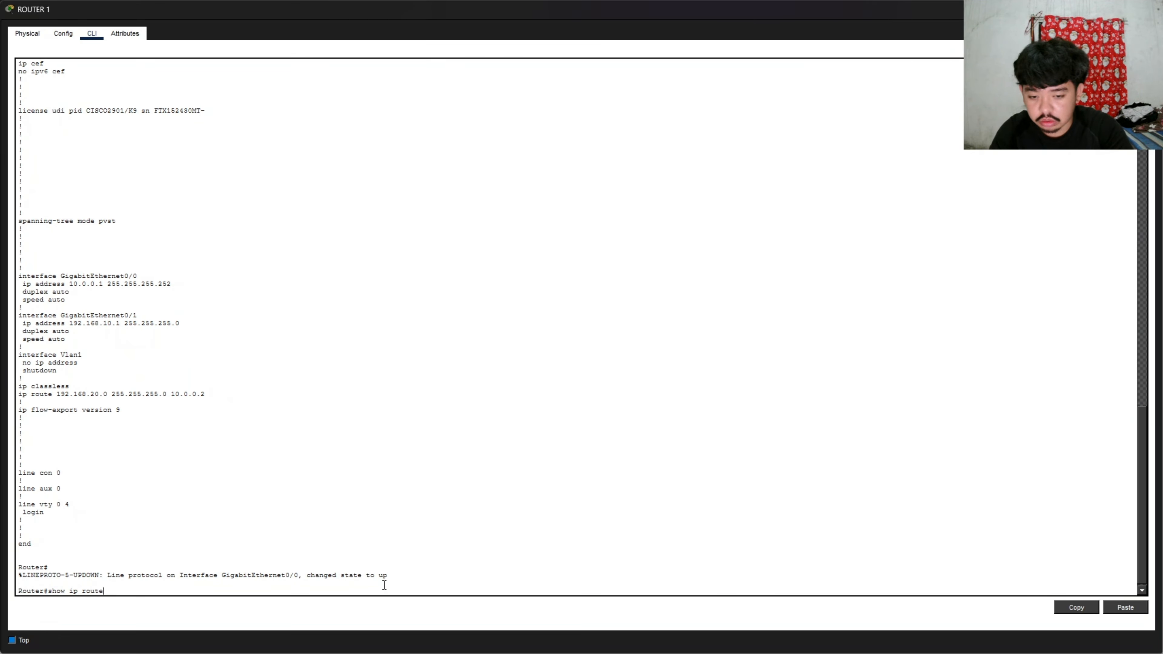
{"action": "key", "text": "Return"}
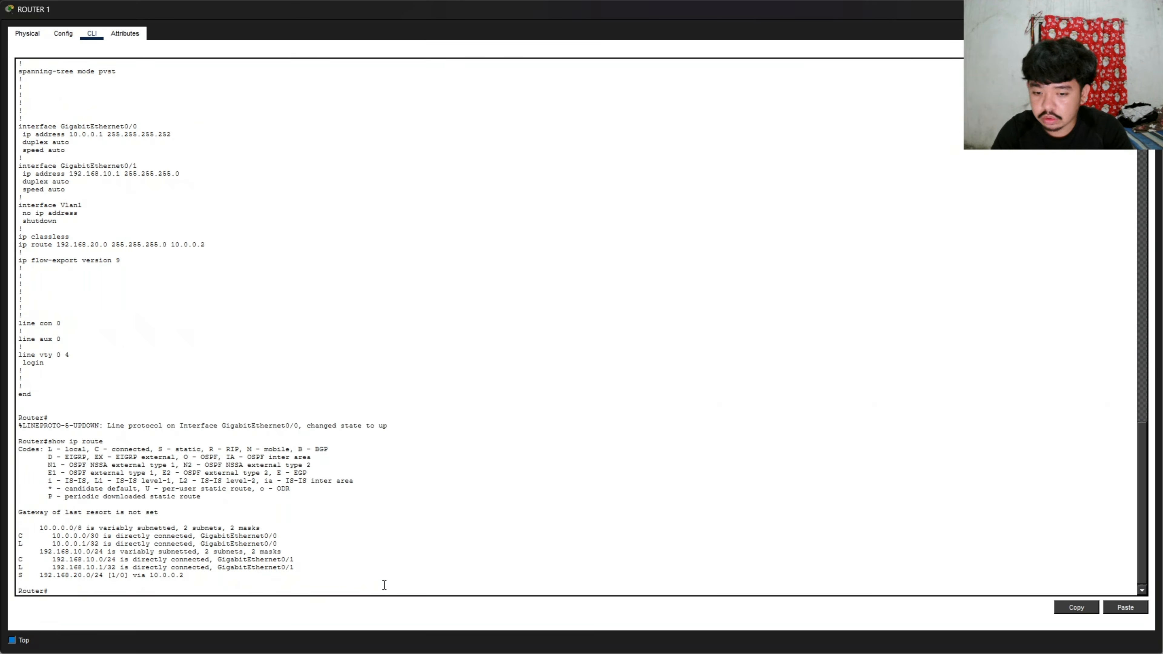
- List only Router 1's static routes with show ip route static, and close the router's window
{"action": "type", "text": "show ip route static"}
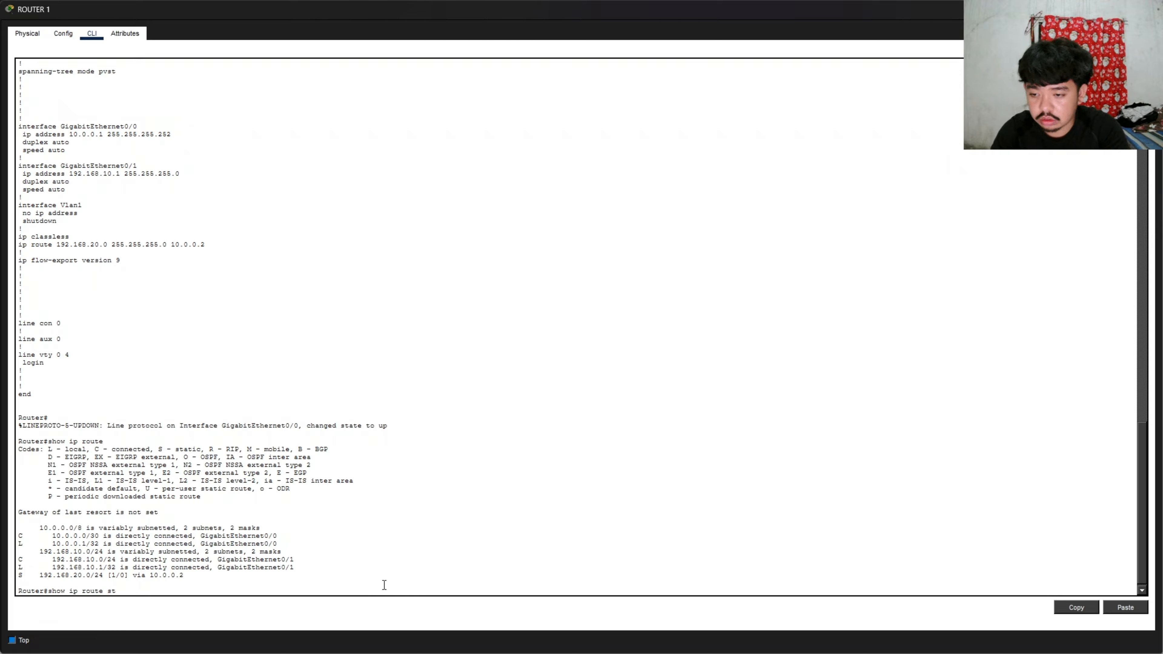
{"action": "key", "text": "Return"}
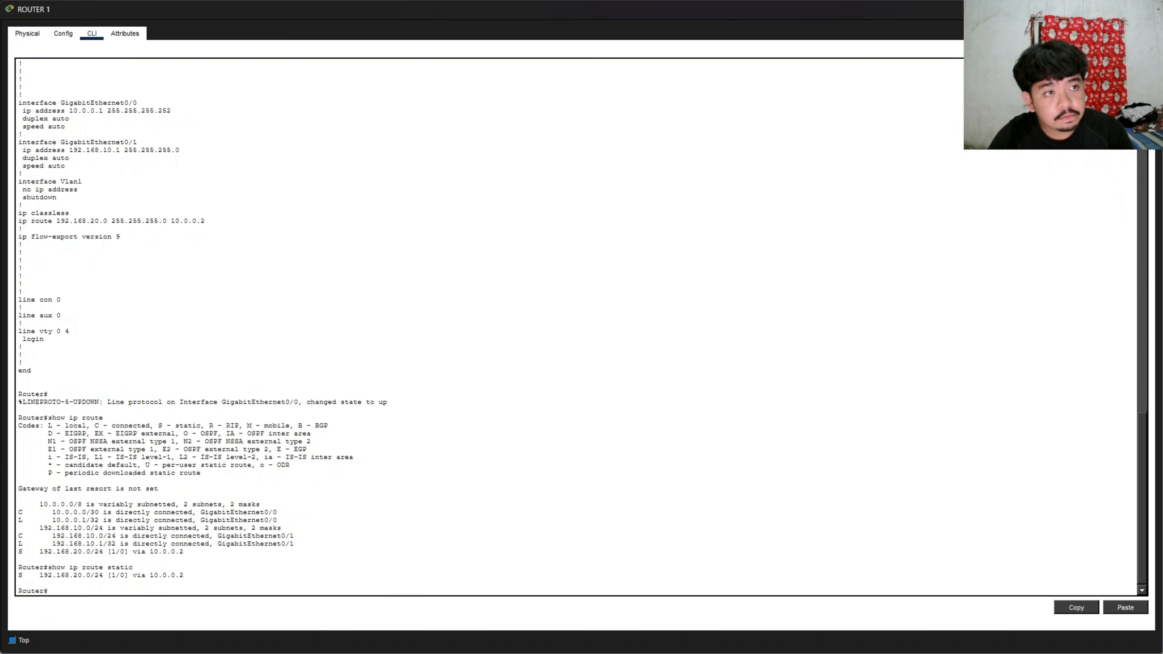
{"action": "left_click", "coordinate": [1149, 9]}
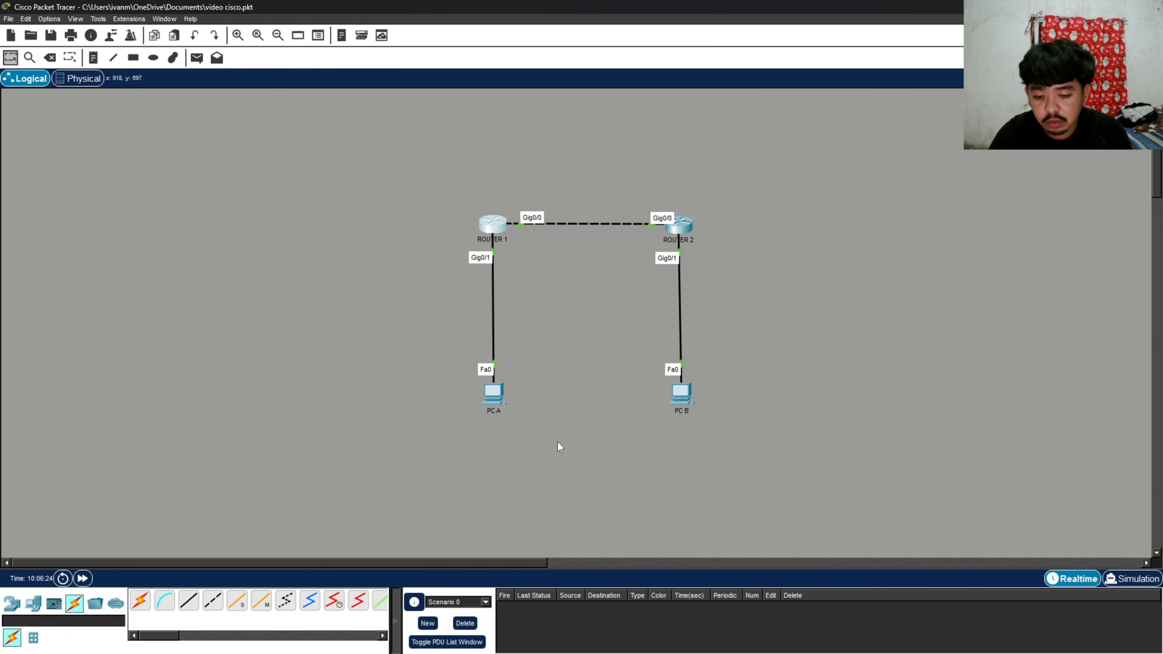
- Test connectivity from PC A to PC B by pinging 192.168.20.10 from PC A's Command Prompt
{"action": "left_click", "coordinate": [497, 402]}
{"action": "left_click", "coordinate": [798, 97]}
{"action": "type", "text": "pi"}
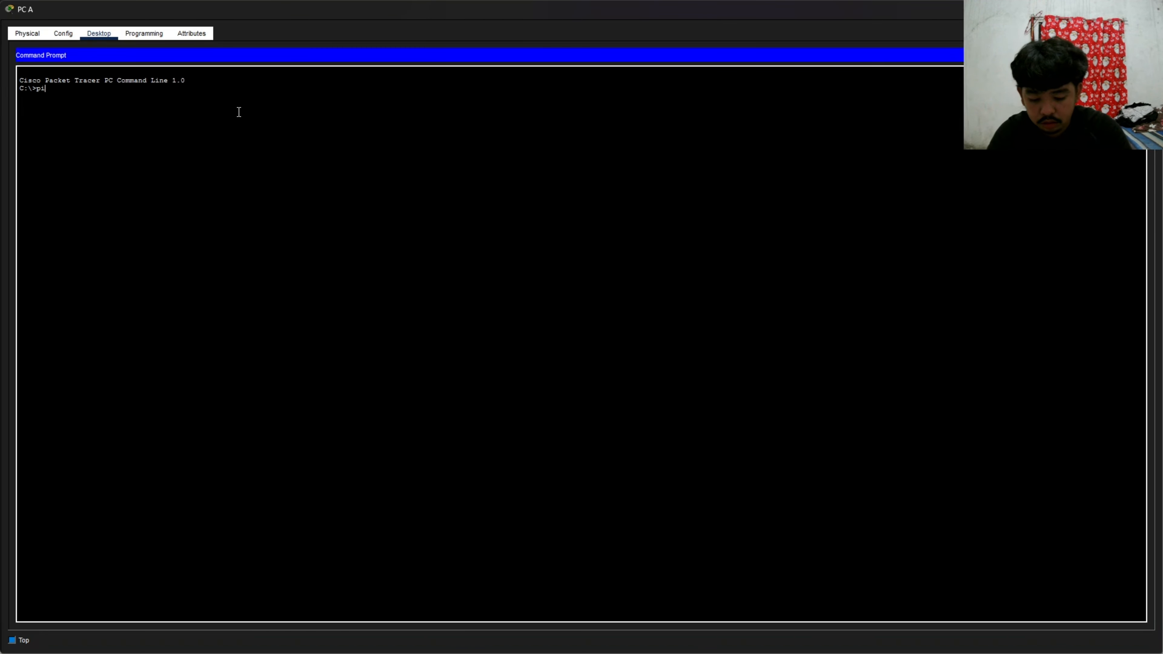
{"action": "type", "text": "ng 192.168.20.10"}
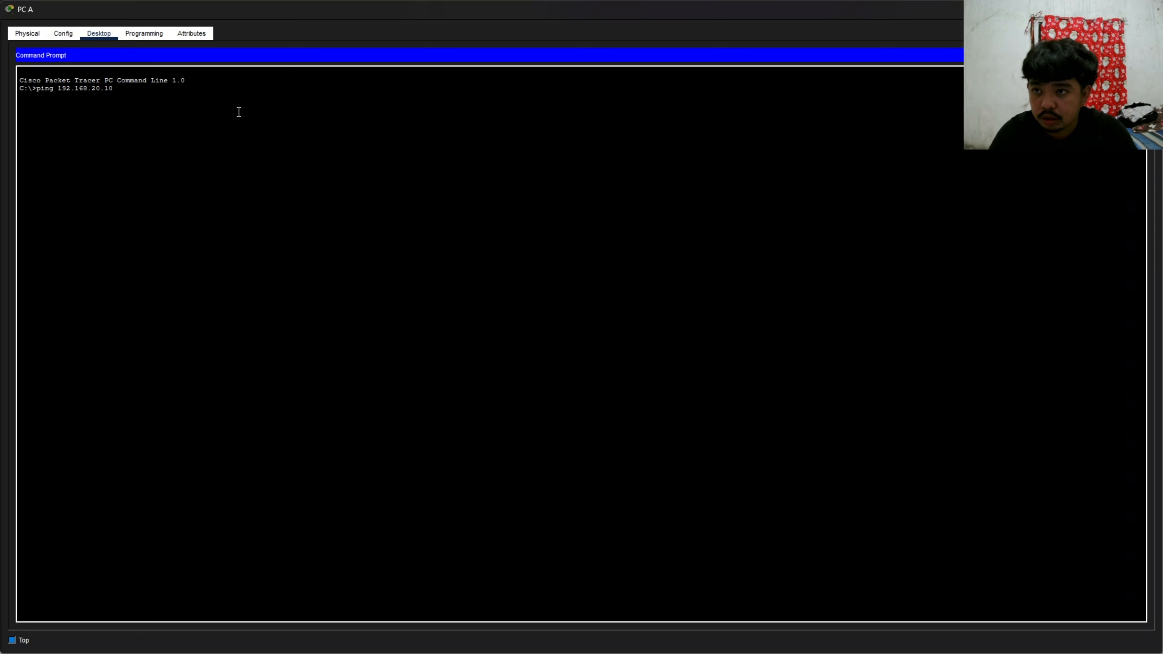
{"action": "key", "text": "Return"}
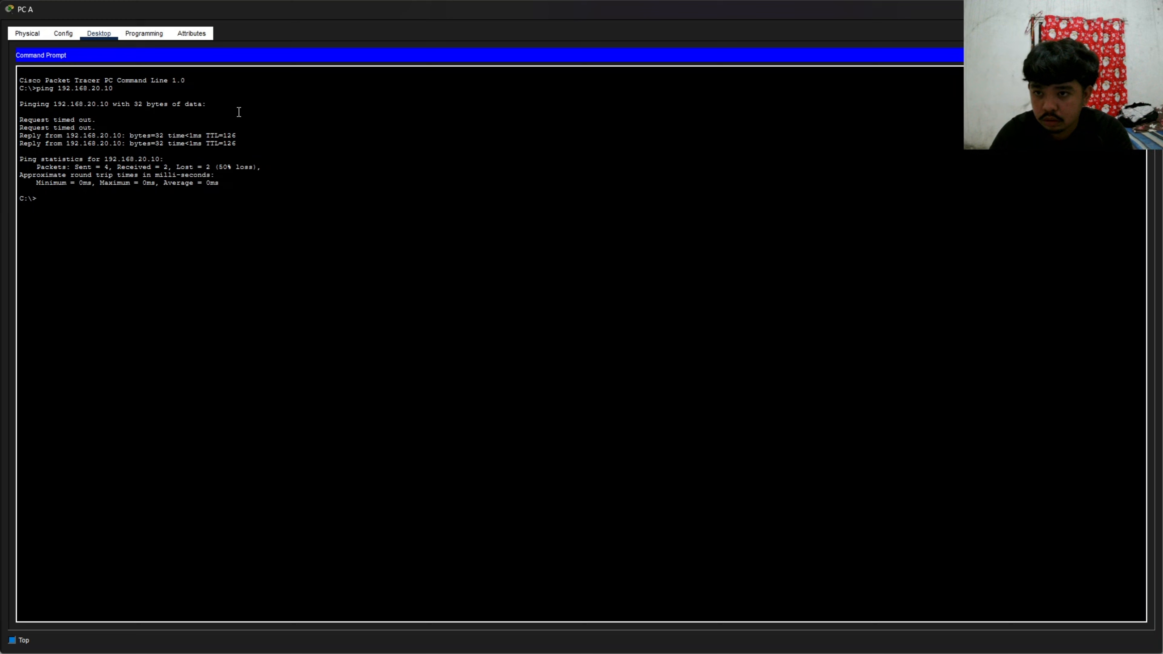
- Repeat the ping from PC A to 192.168.20.10
{"action": "type", "text": "ping 192.1"}
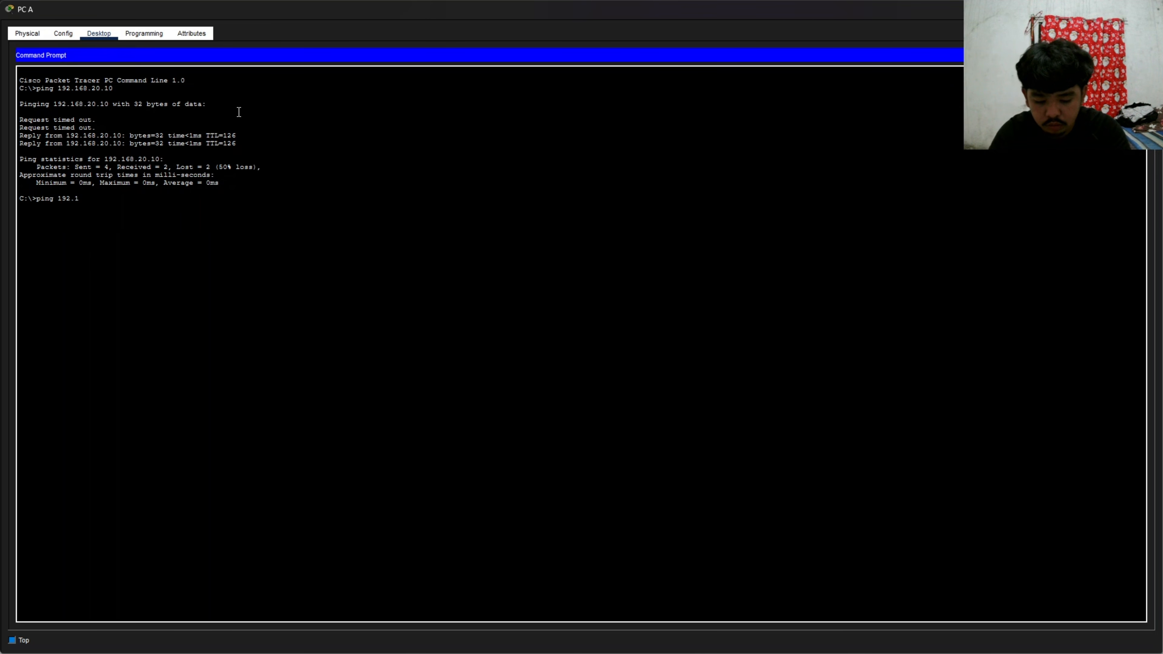
{"action": "type", "text": "68.20.10"}
{"action": "key", "text": "Return"}
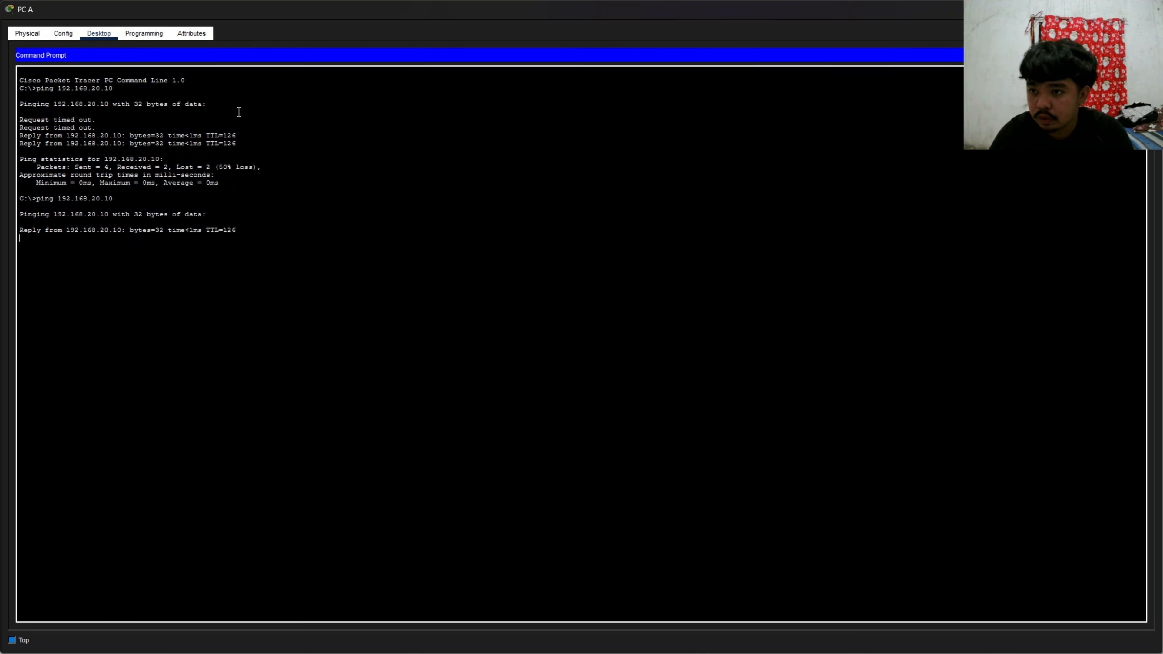